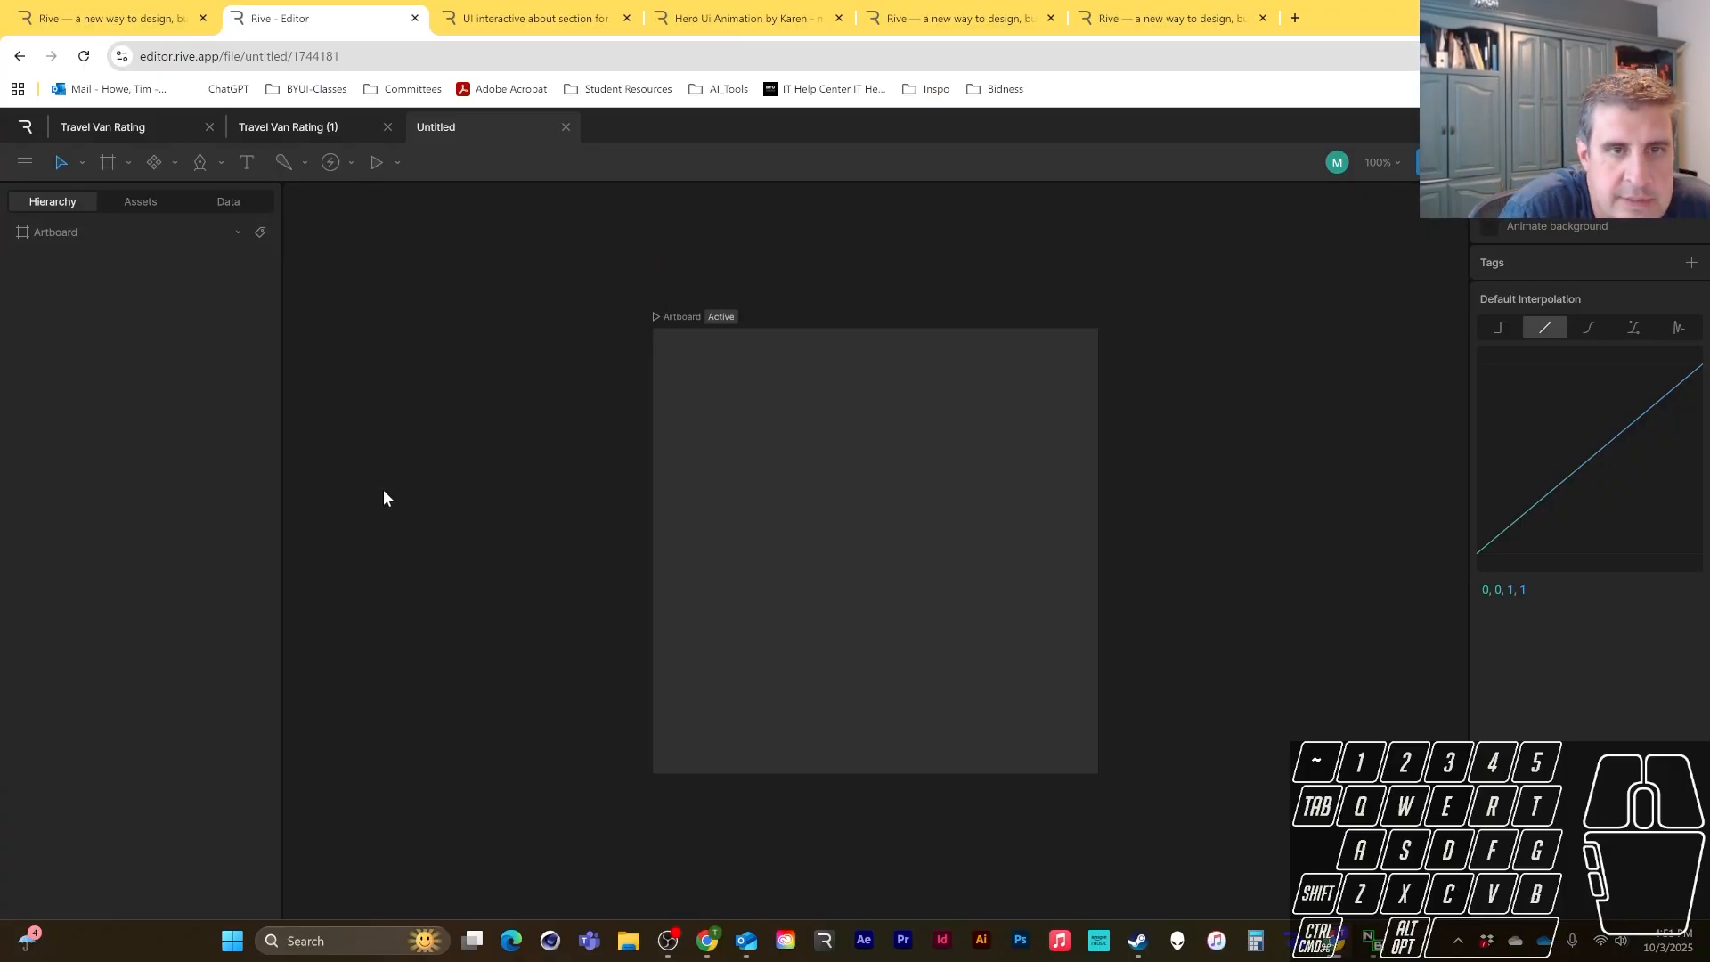
- Draw a circle about 282 by 282 on the artboard with the Ellipse tool
left_click(129, 162)
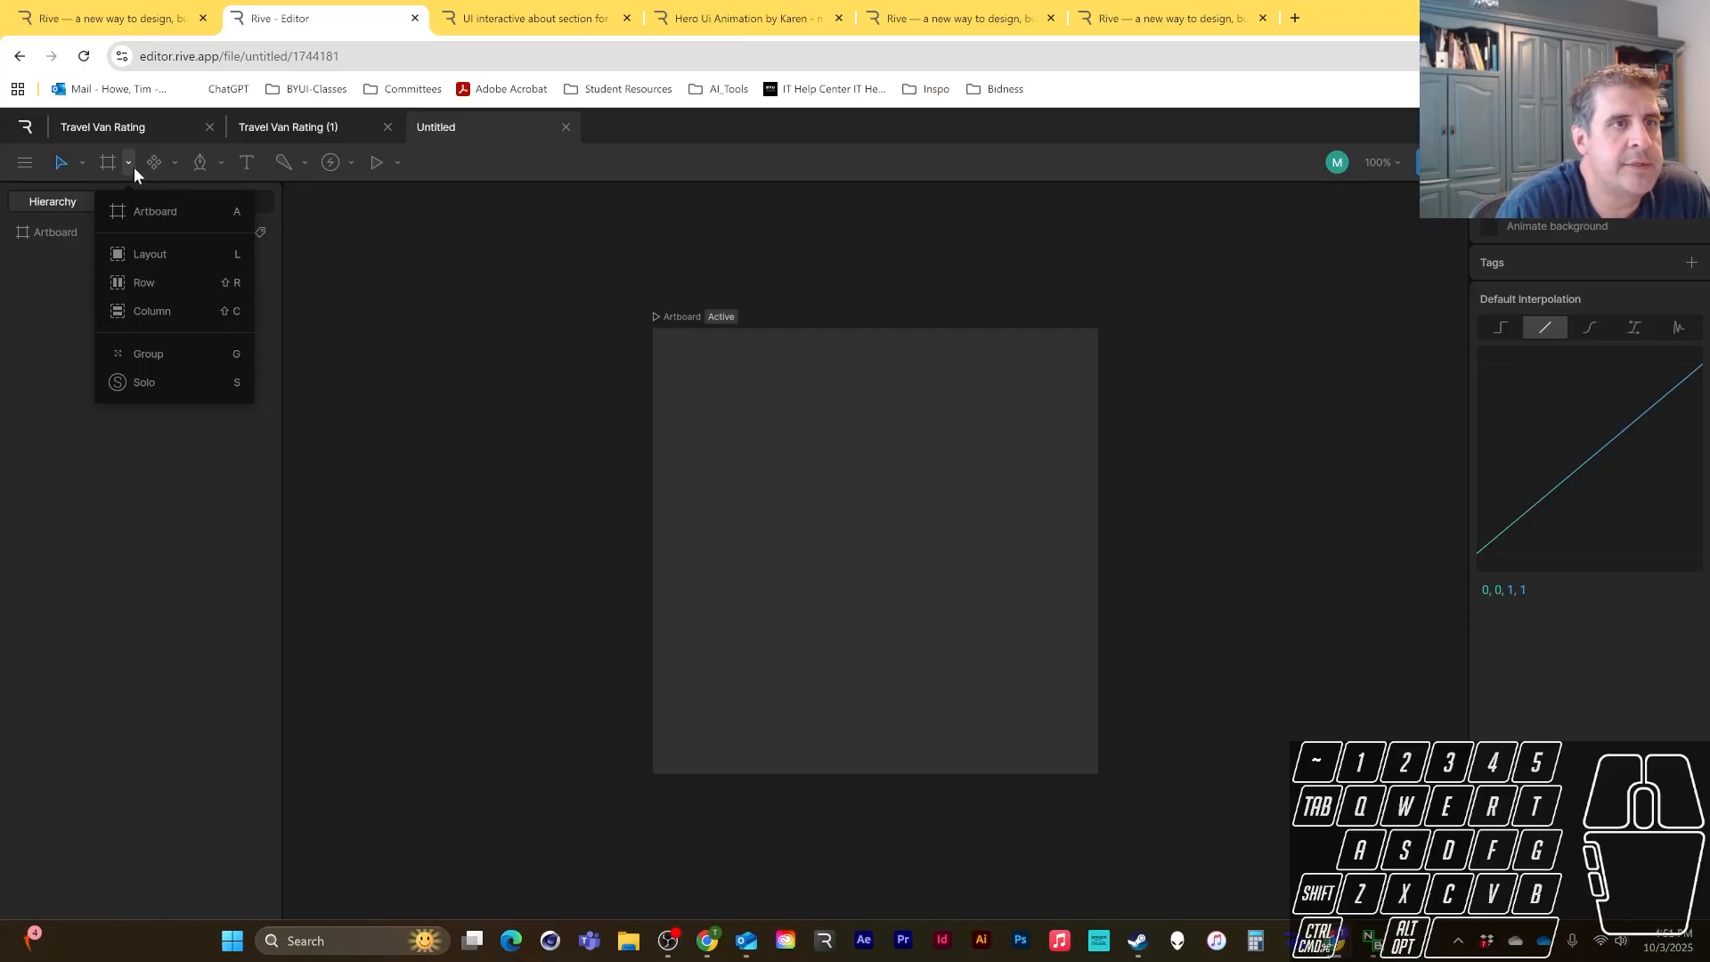
left_click(221, 163)
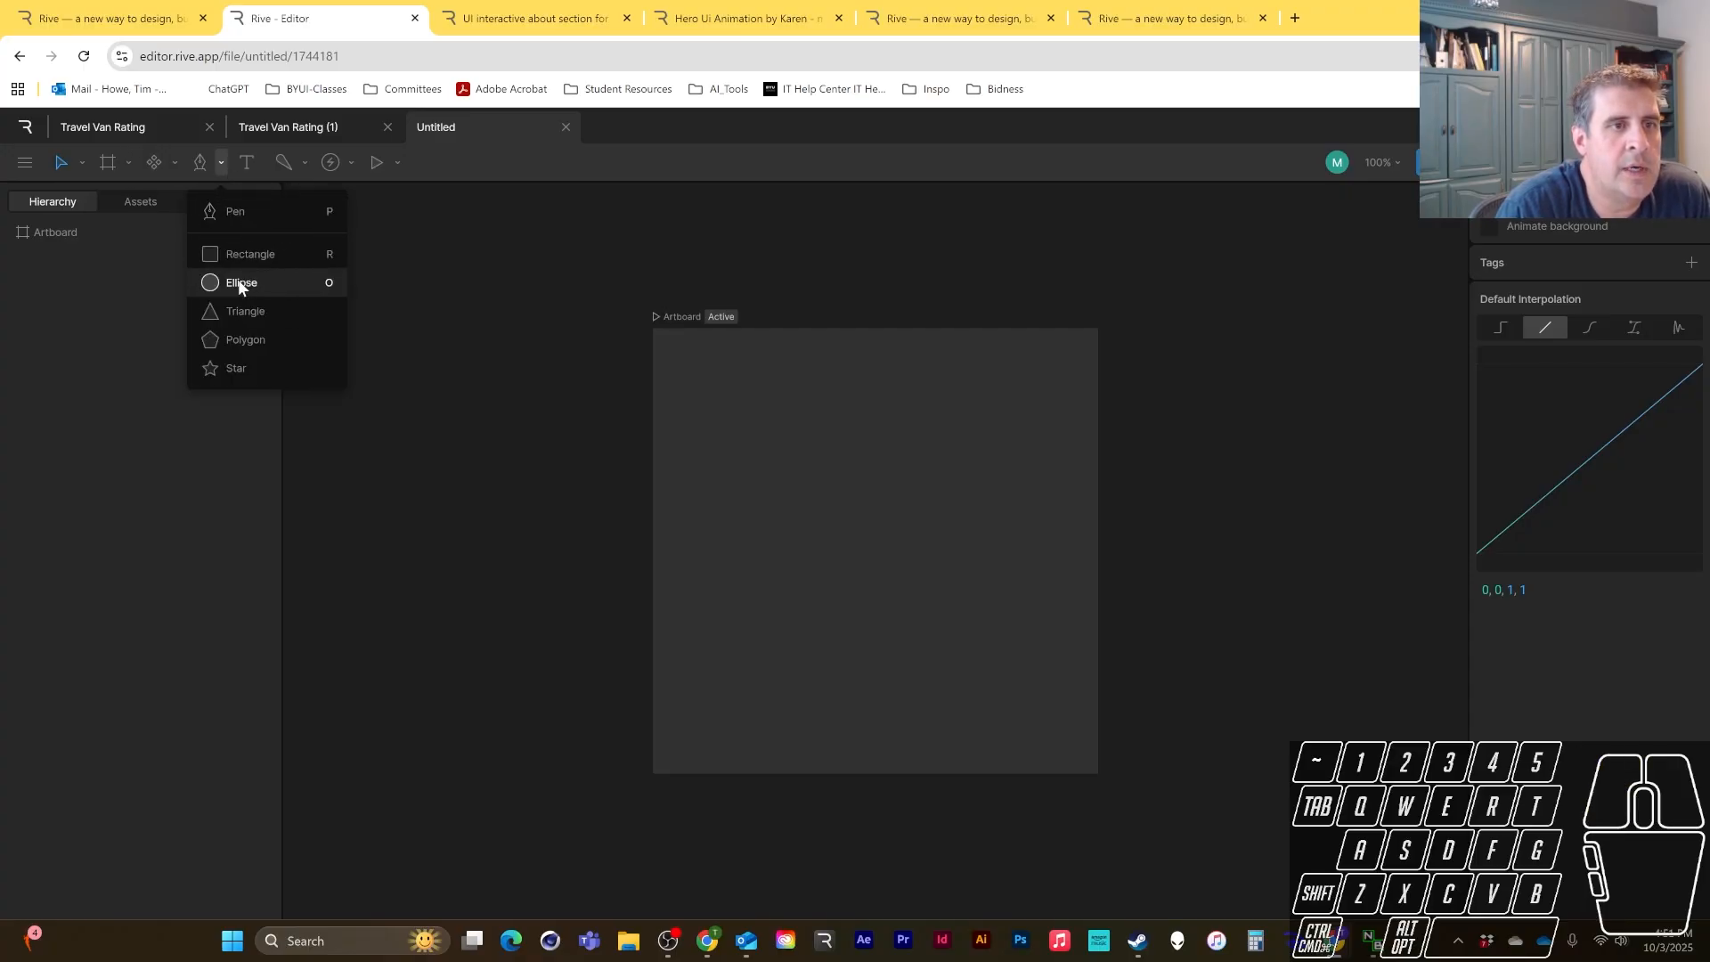
left_click(240, 283)
left_click_drag(741, 474, 974, 641)
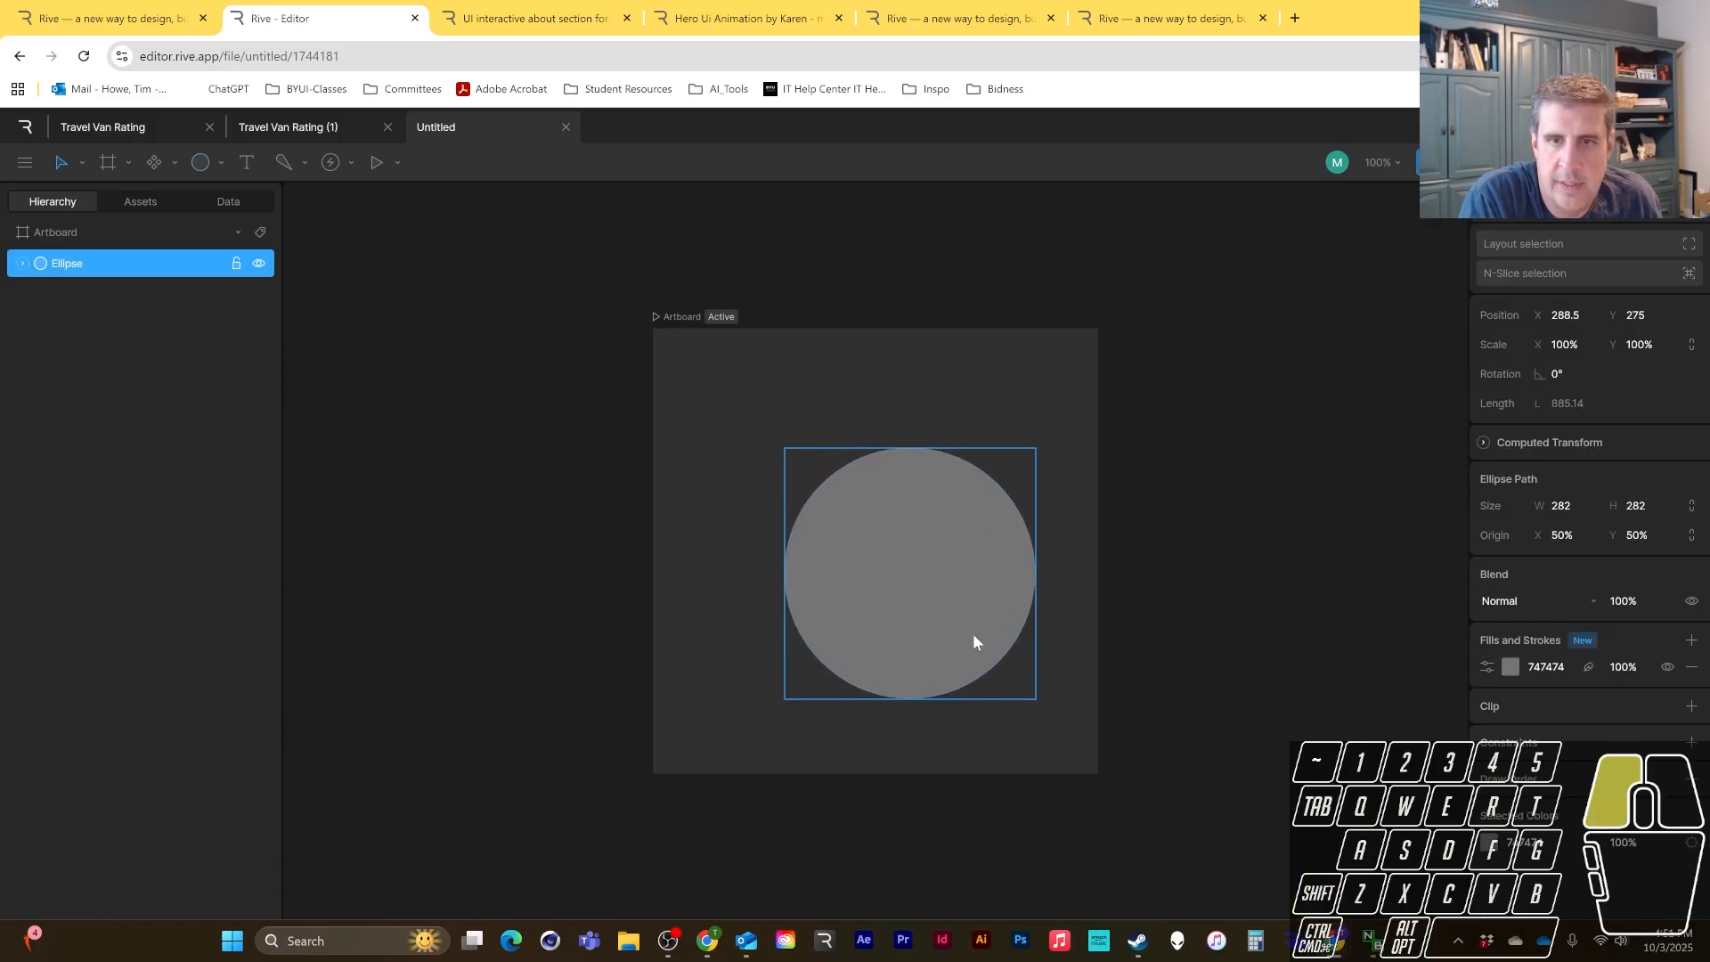
right_click(1010, 500)
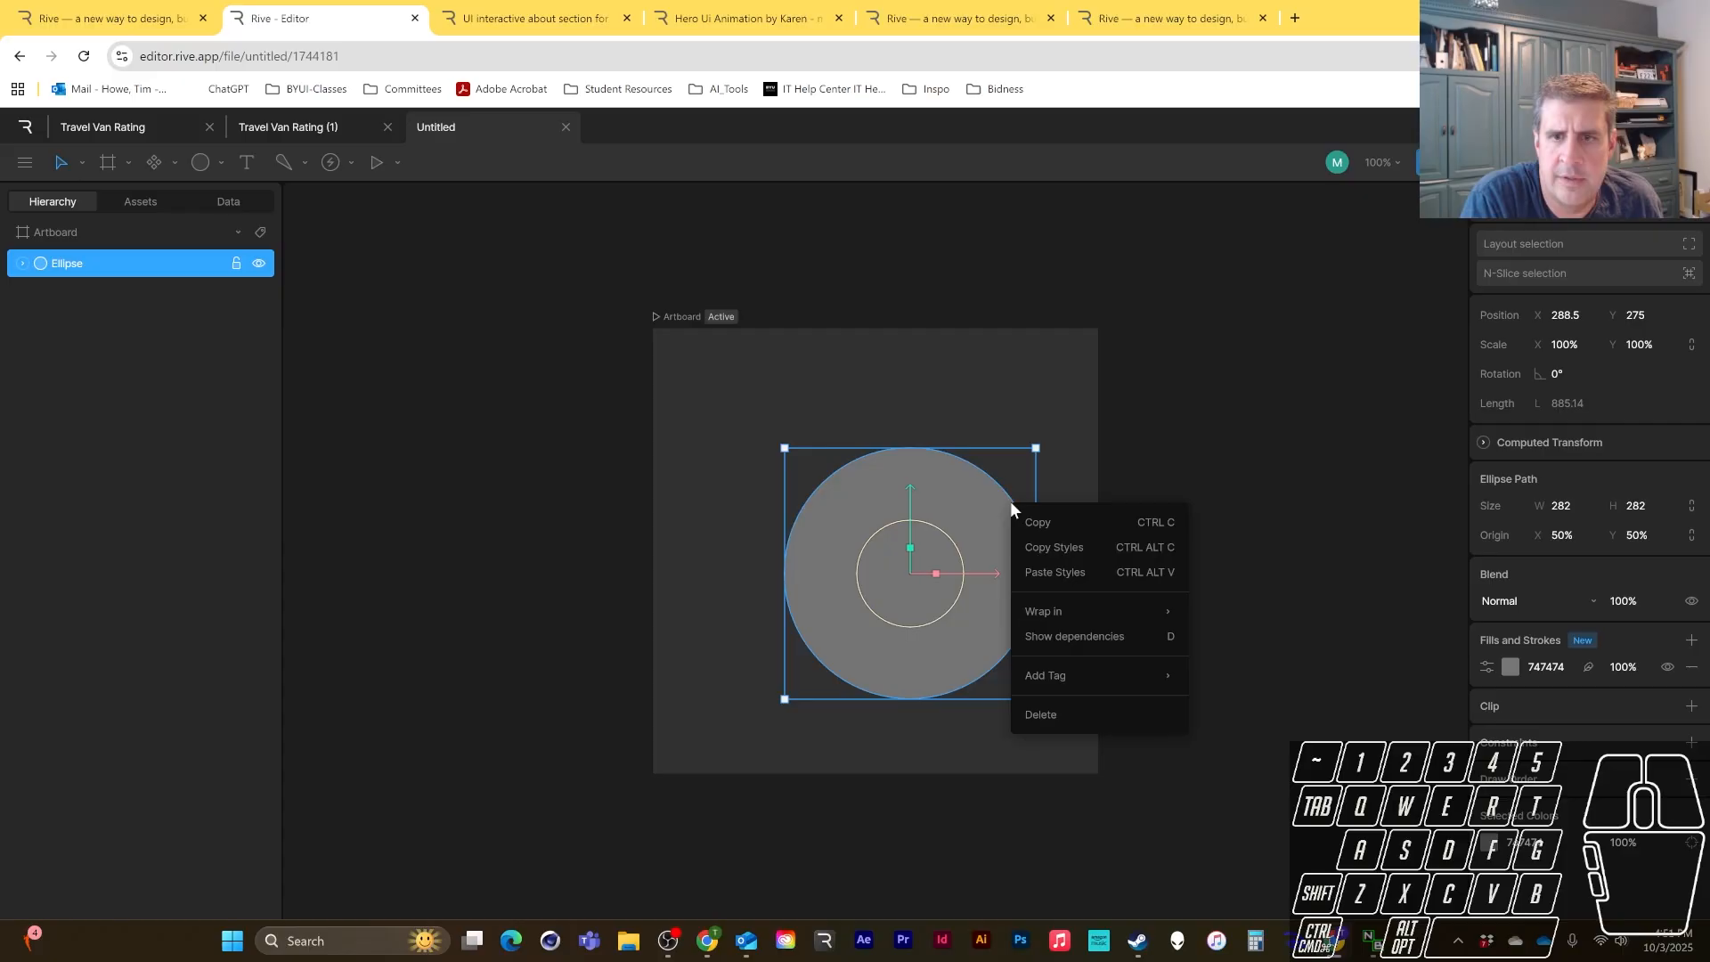
left_click(971, 505)
key("Escape")
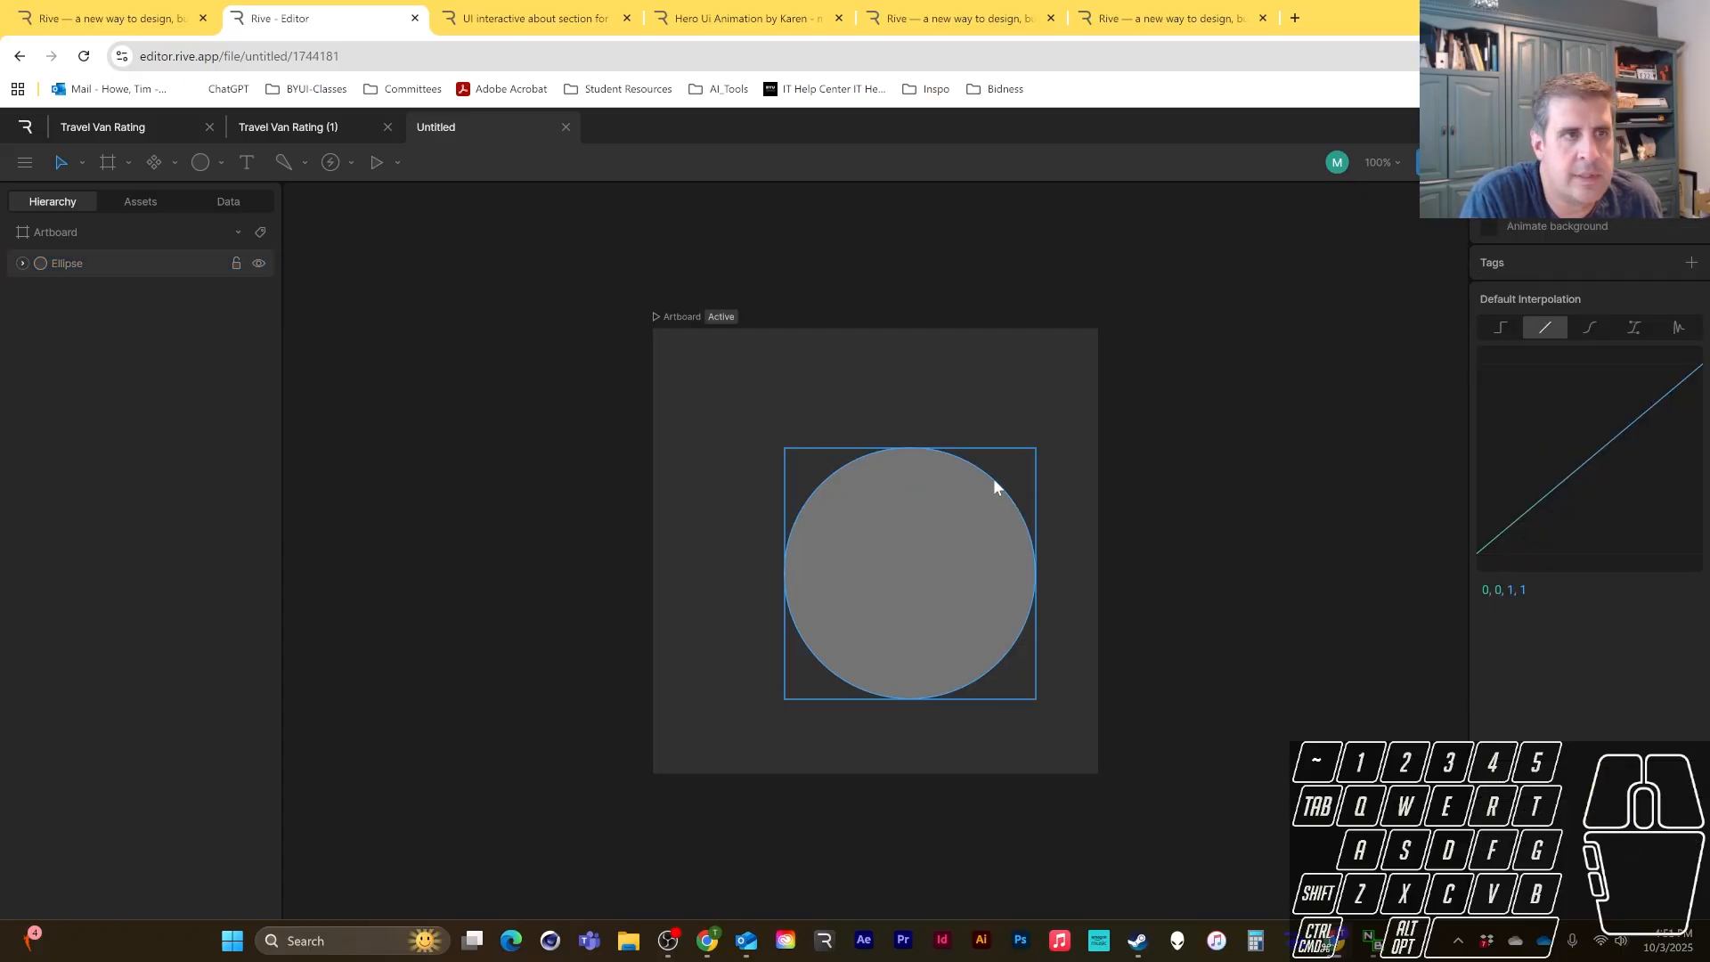
- Convert the circle's path to a custom path with editable vertices
left_click(995, 484)
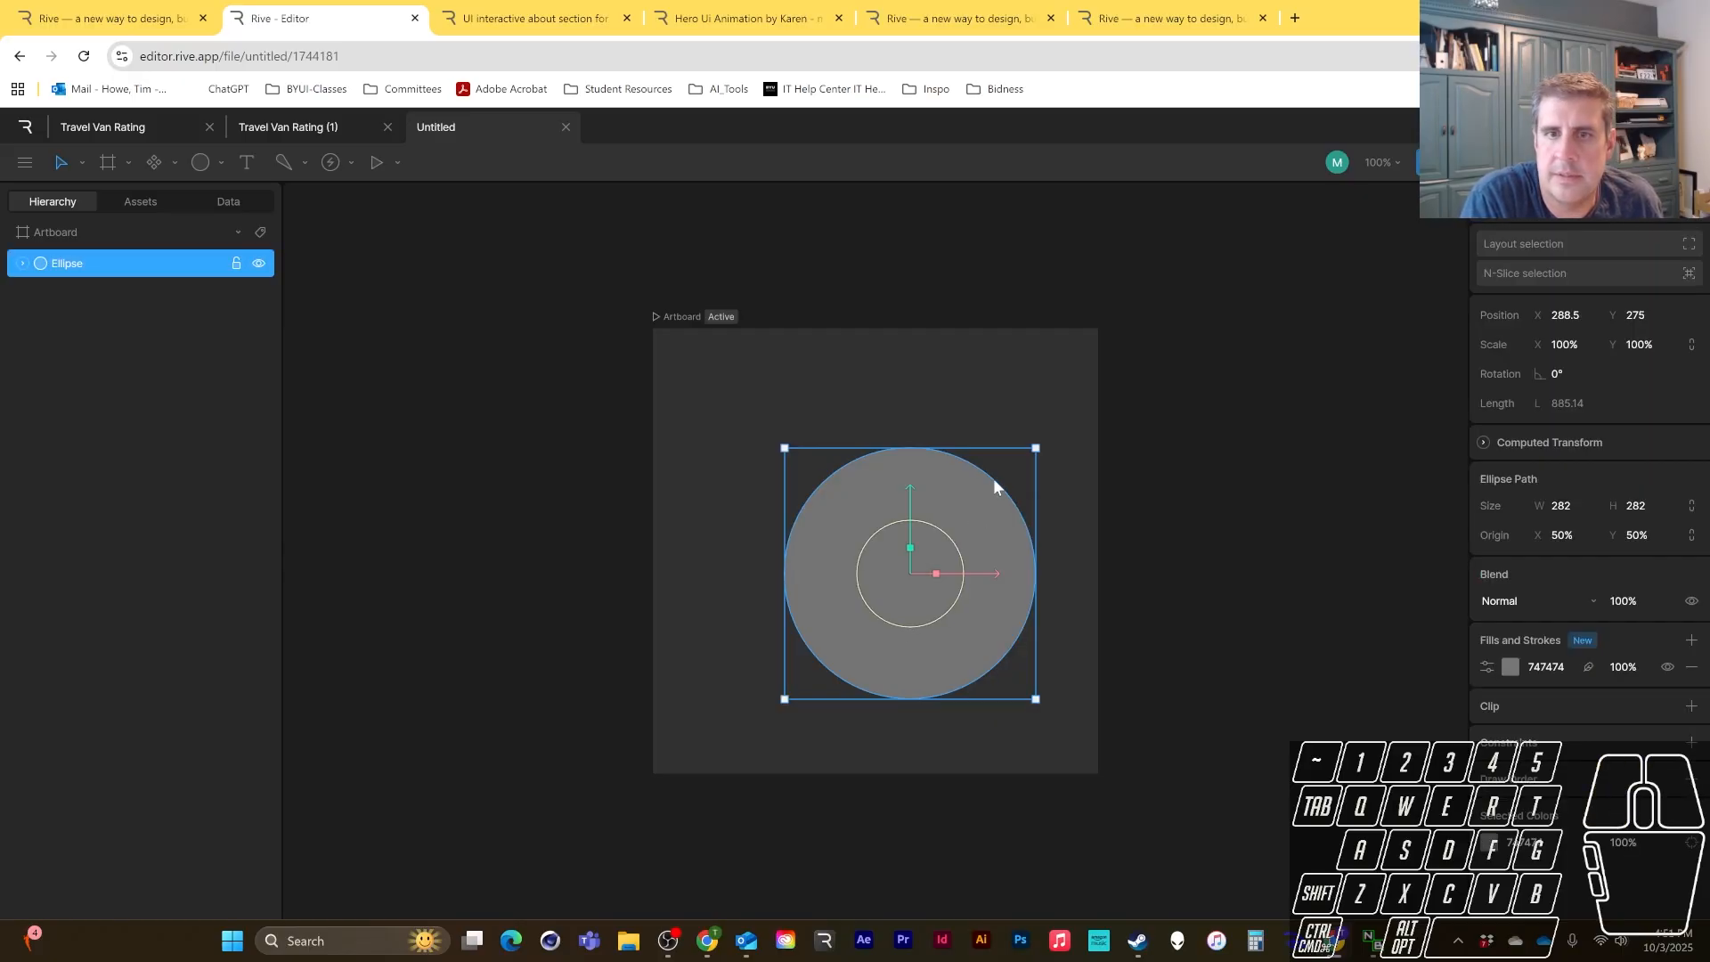
left_click(22, 265)
left_click(74, 294)
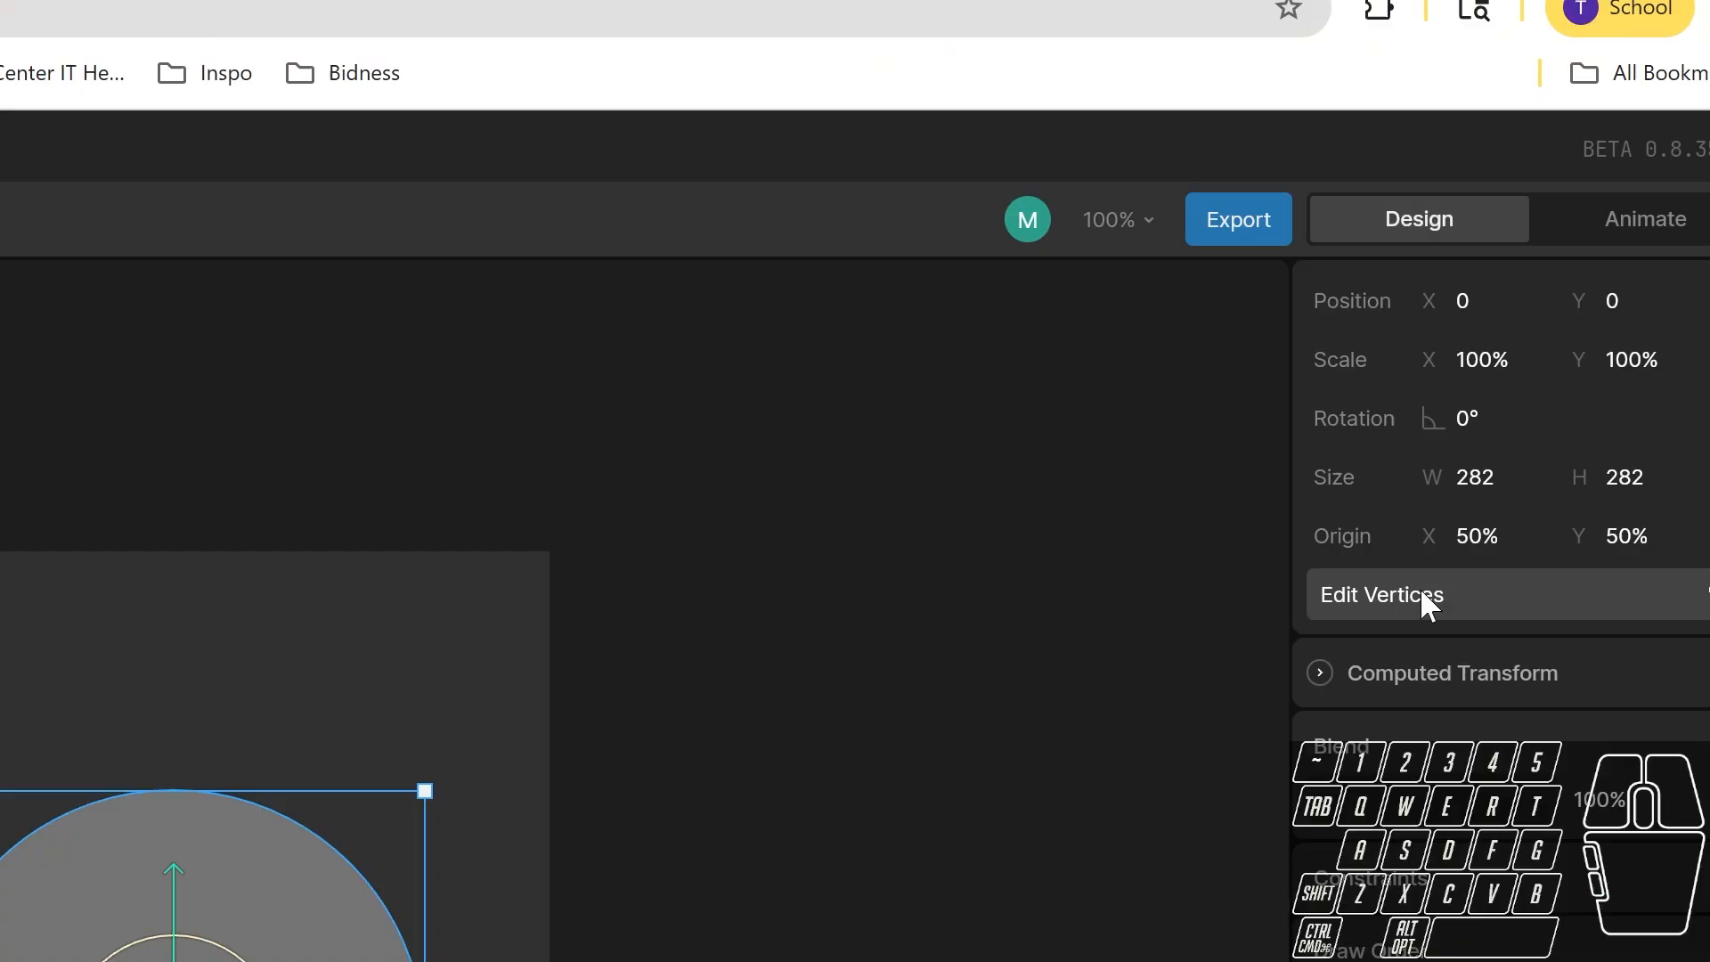
left_click(1419, 592)
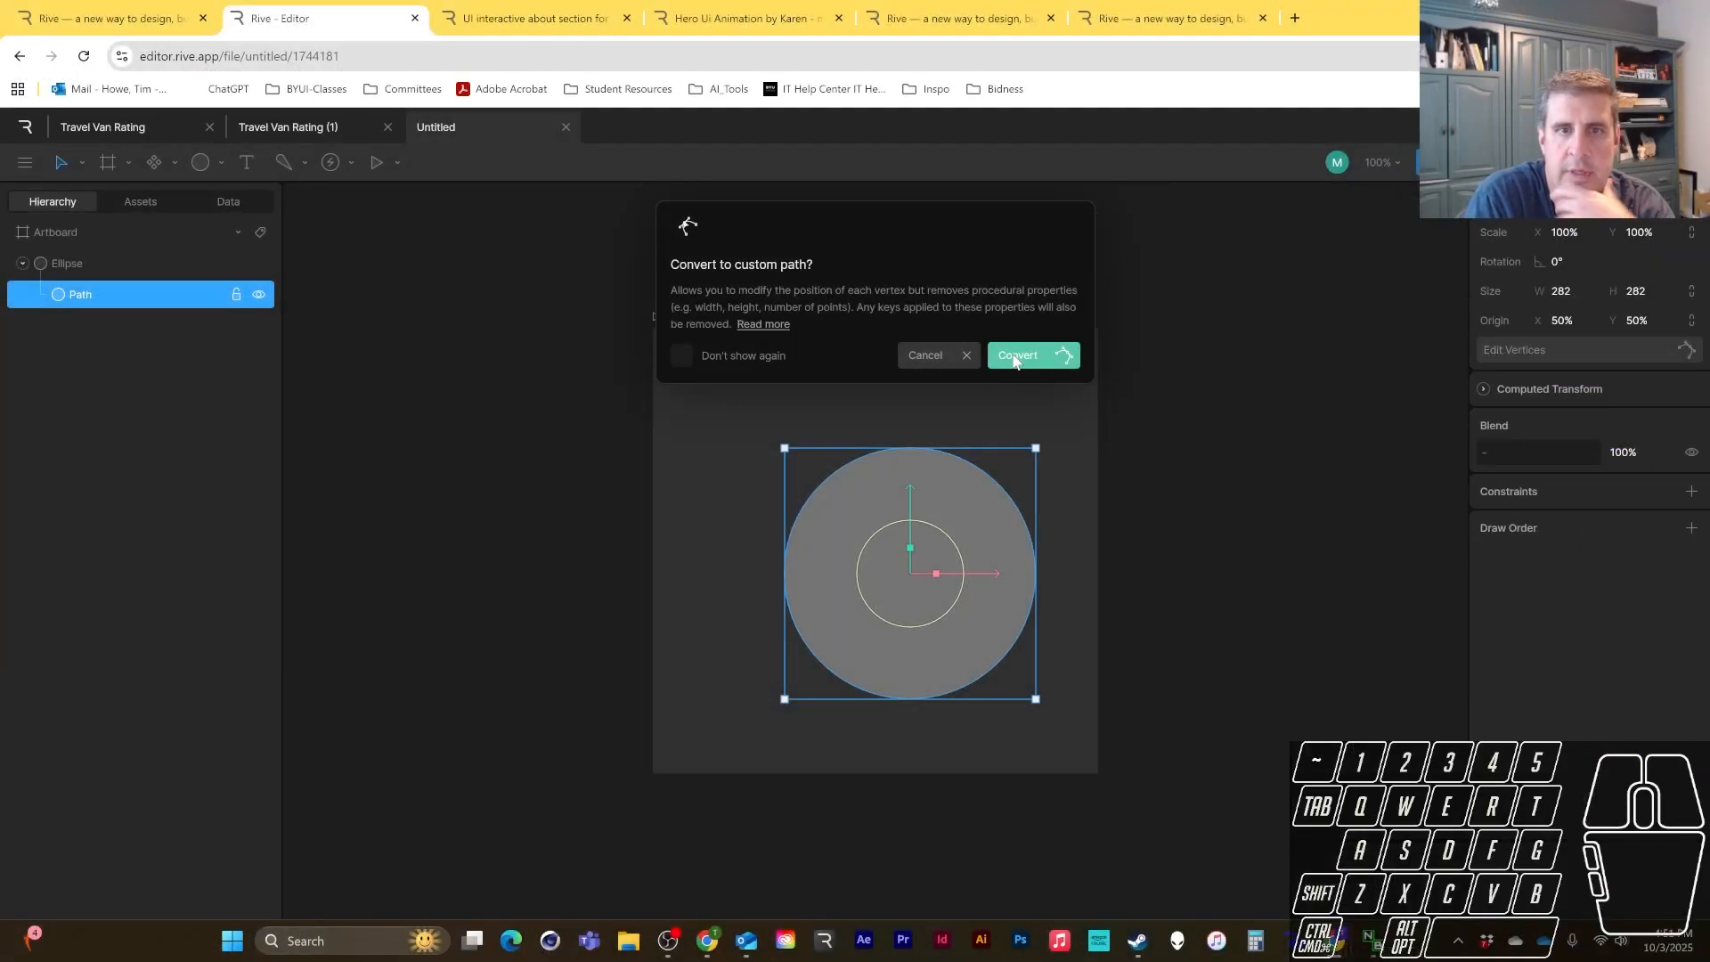
left_click(385, 615)
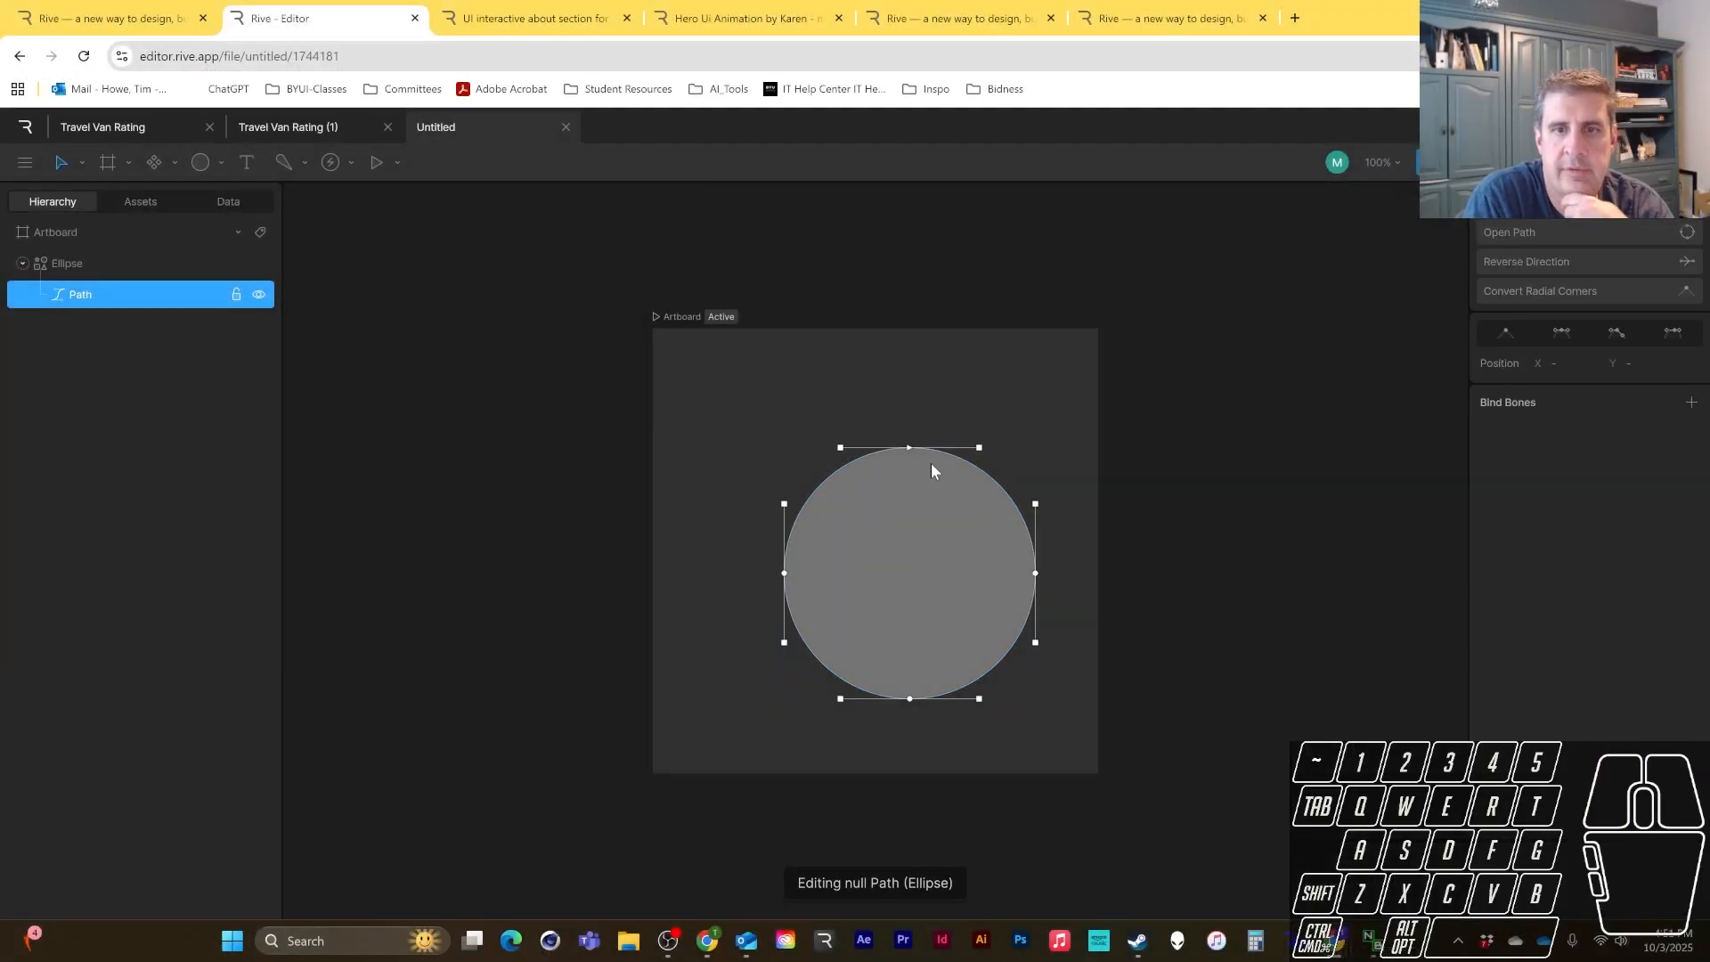
- Try to flatten the circle by lowering its top vertex to about Y -25 and deleting the left vertex; undo the deletion
left_click_drag(910, 446, 910, 550)
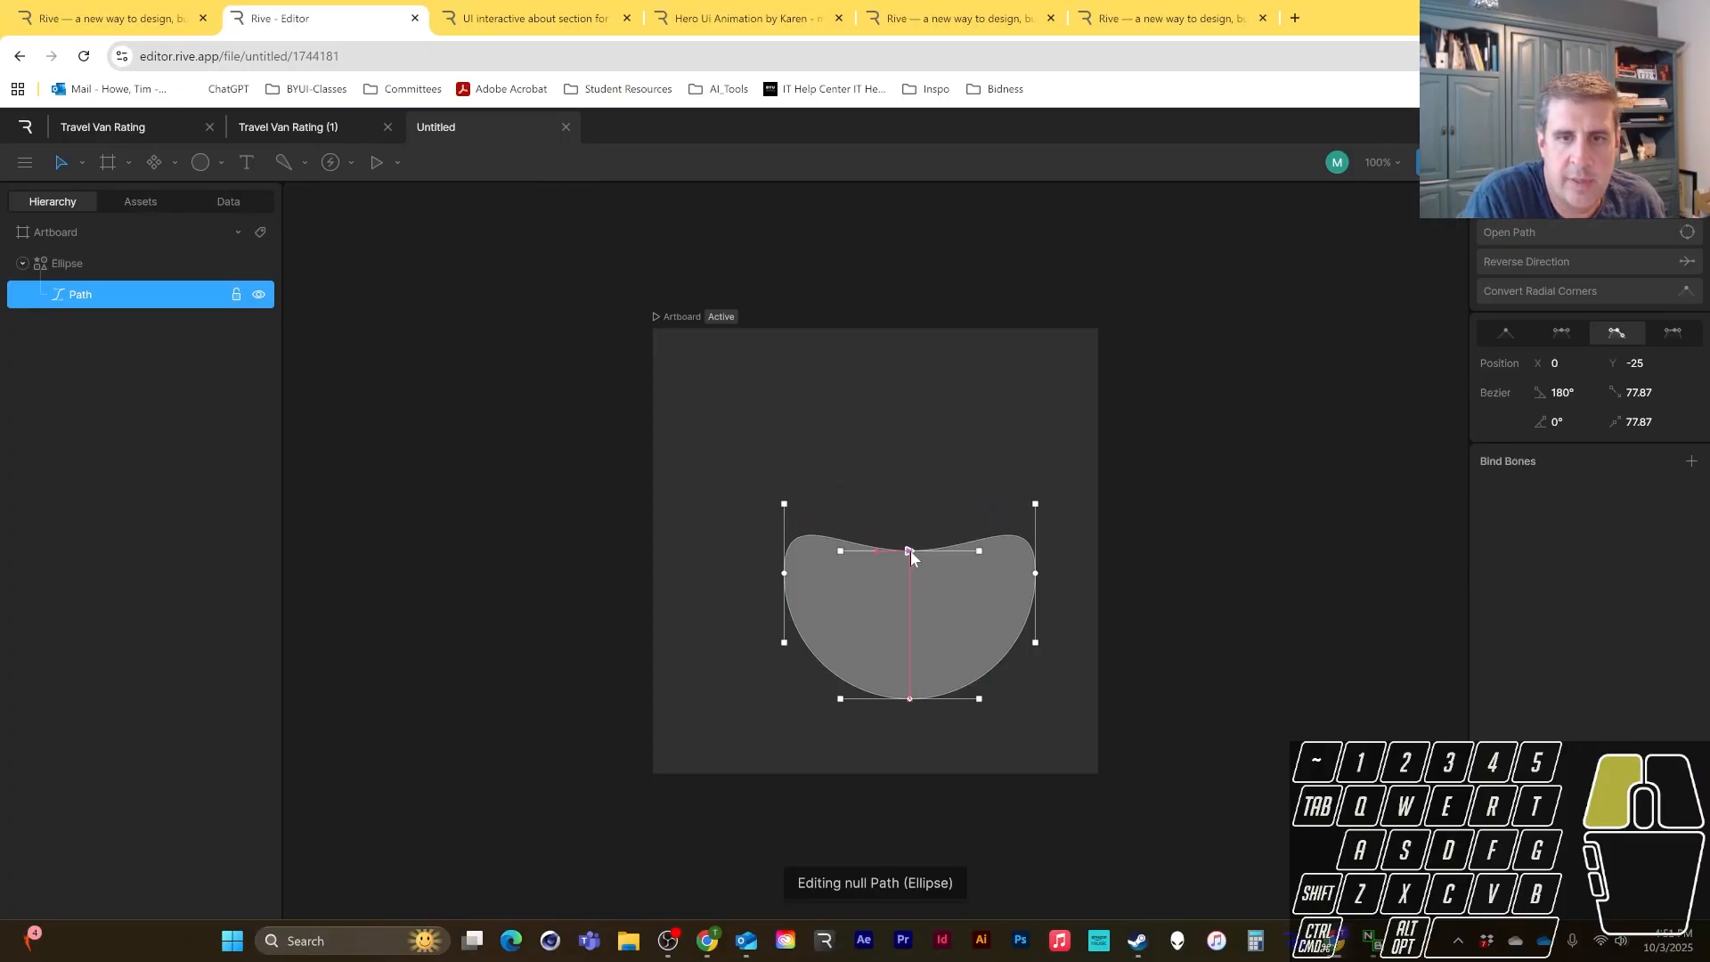
left_click(784, 504)
key("Delete")
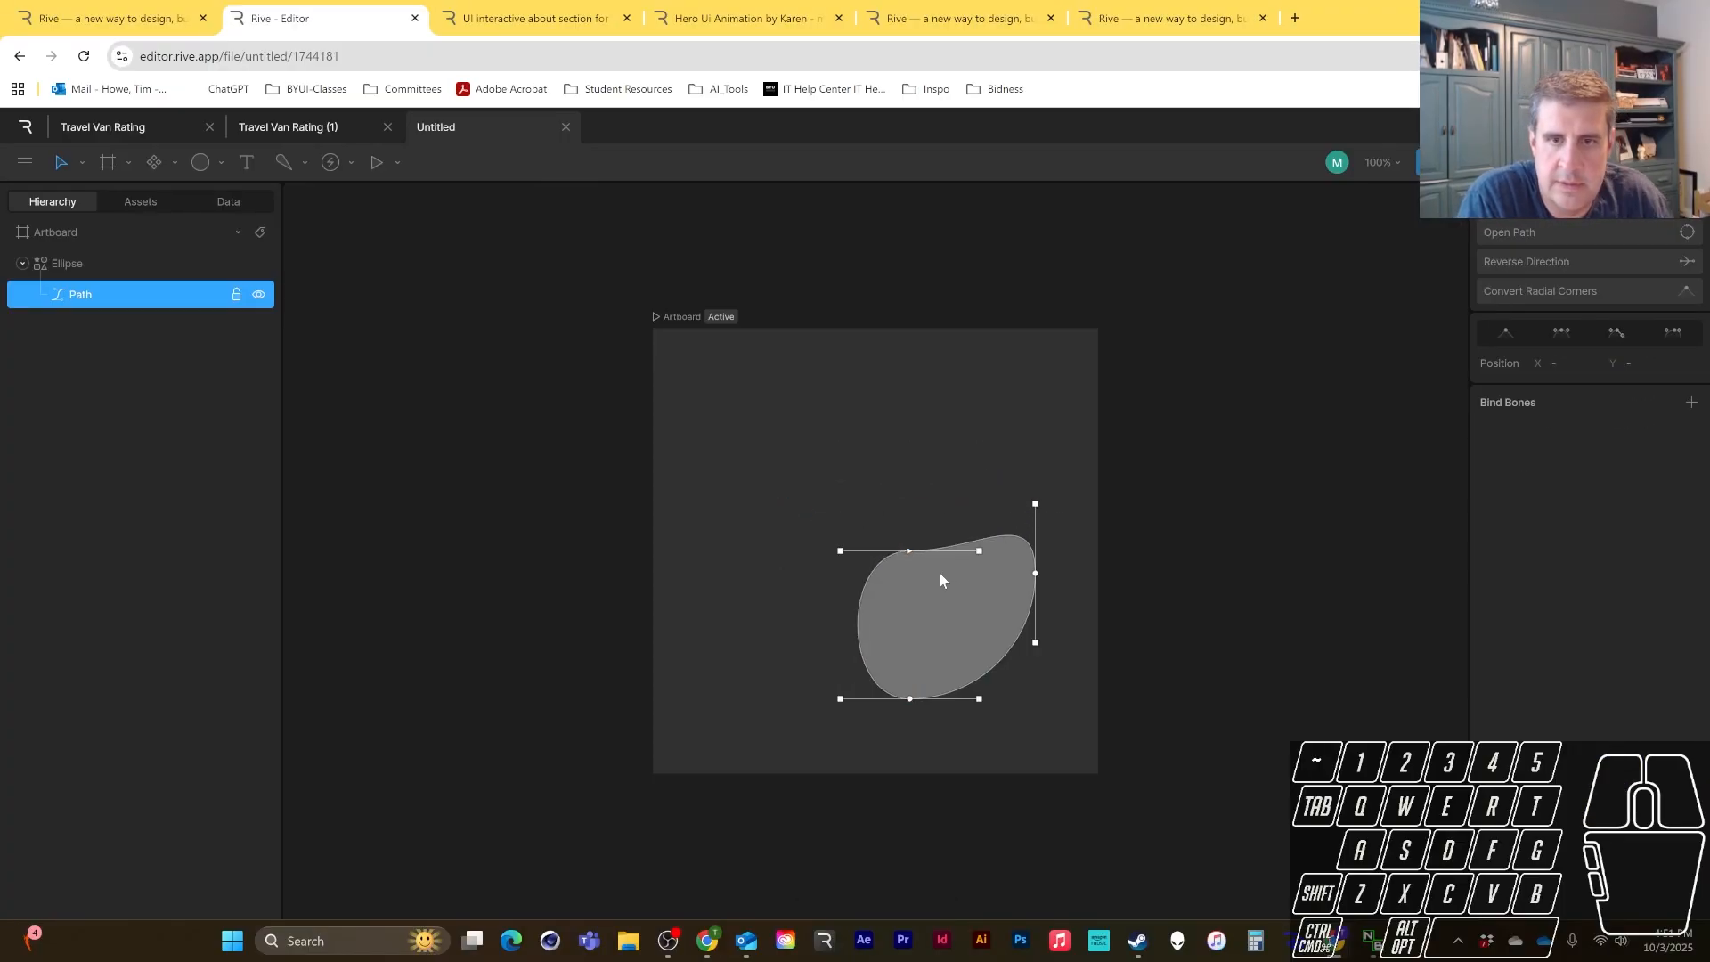
key("ctrl+z")
- Collapse the upper Bezier handles of the left and right vertices and delete the top vertex to form a lower half circle
left_click_drag(785, 504, 782, 577)
key("ctrl+z")
left_click_drag(1035, 504, 1037, 574)
left_click(907, 546)
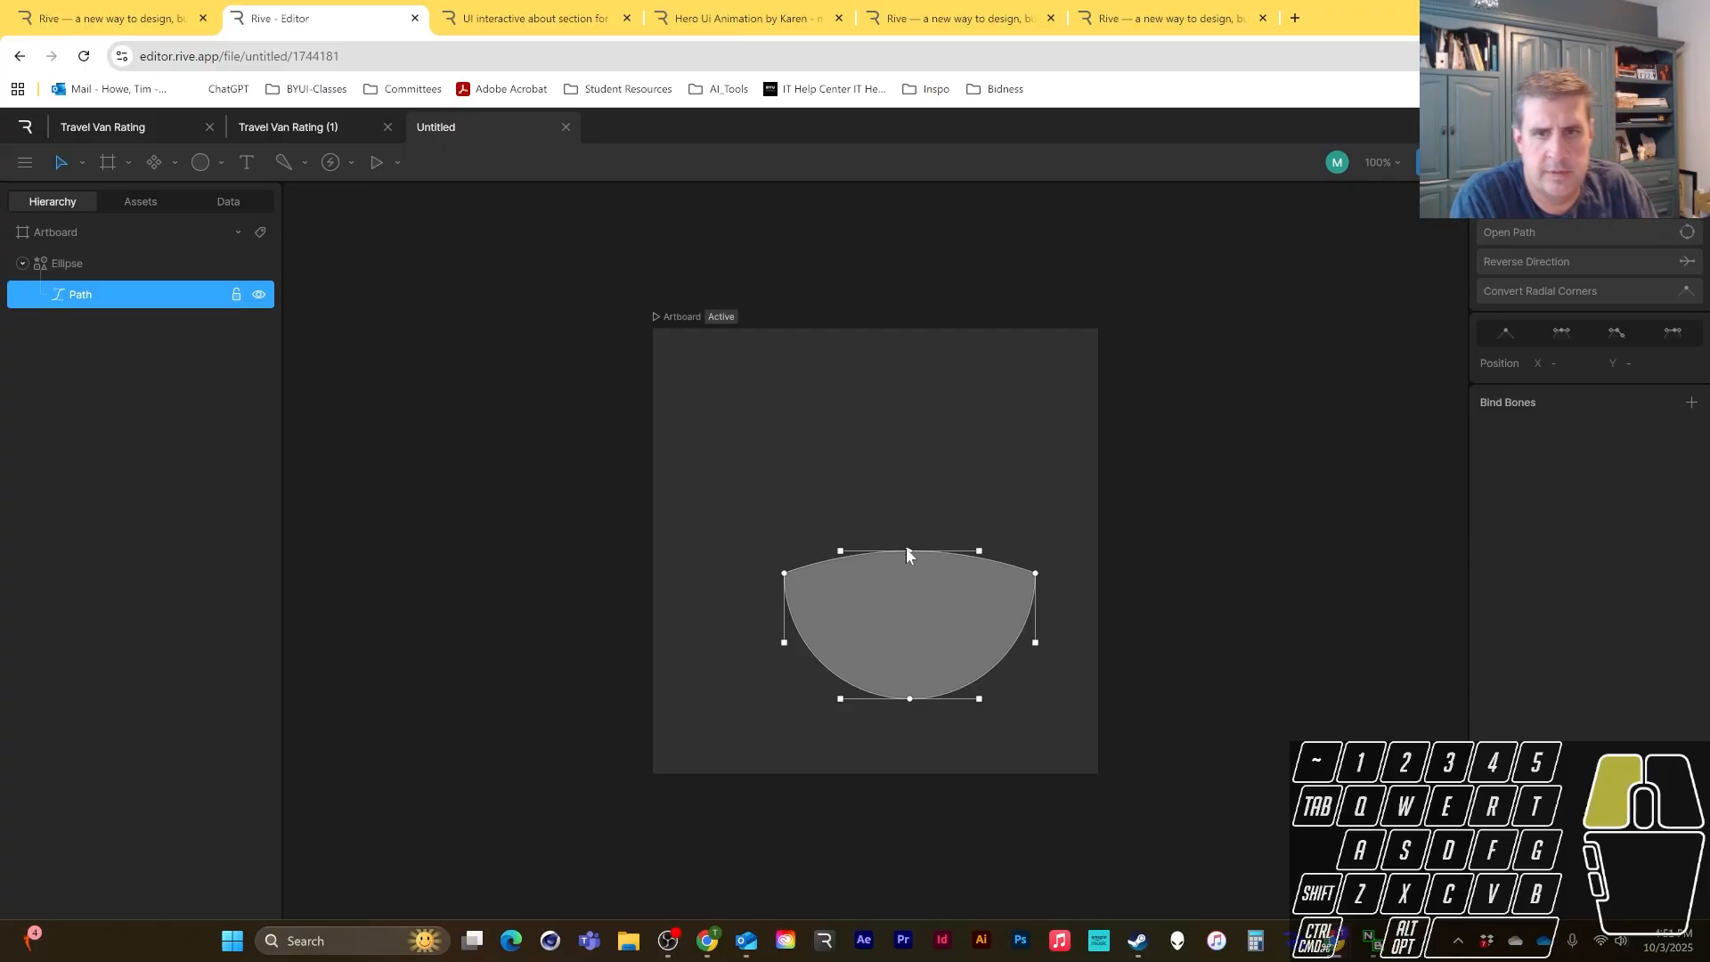
key("Delete")
- Select all vertices of the half circle, move them to the horizontal centre of the artboard and finish vertex editing
left_click_drag(758, 561, 1100, 789)
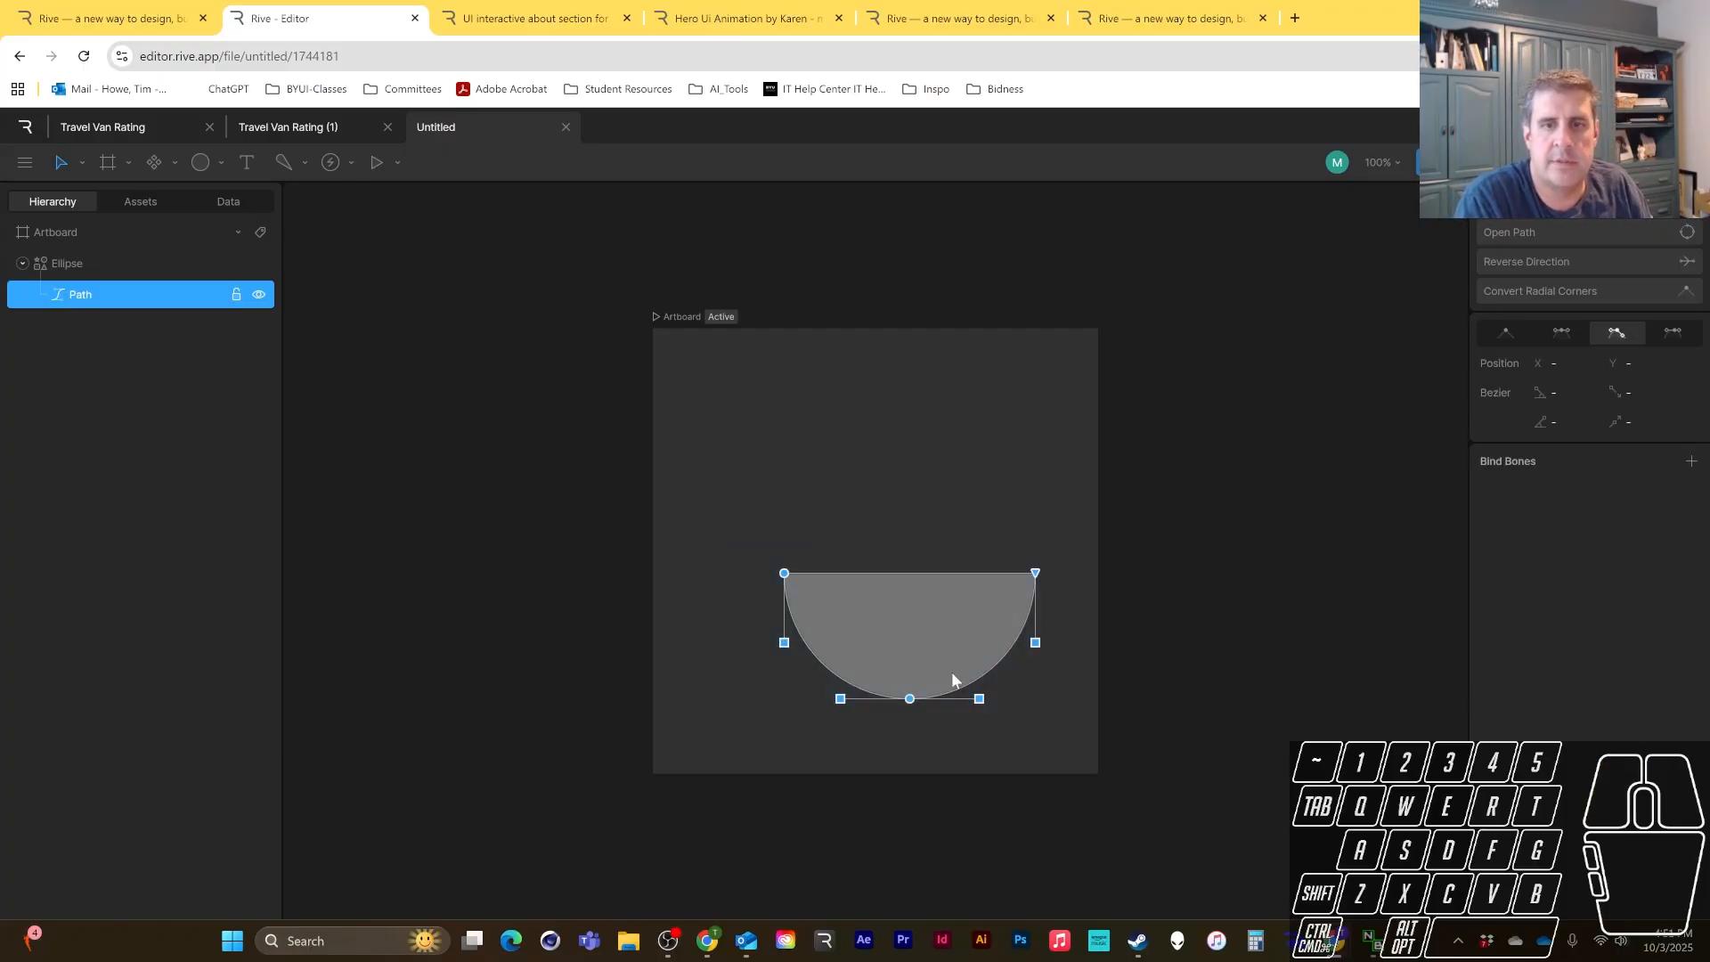
left_click_drag(938, 665, 871, 581)
left_click_drag(737, 503, 1046, 737)
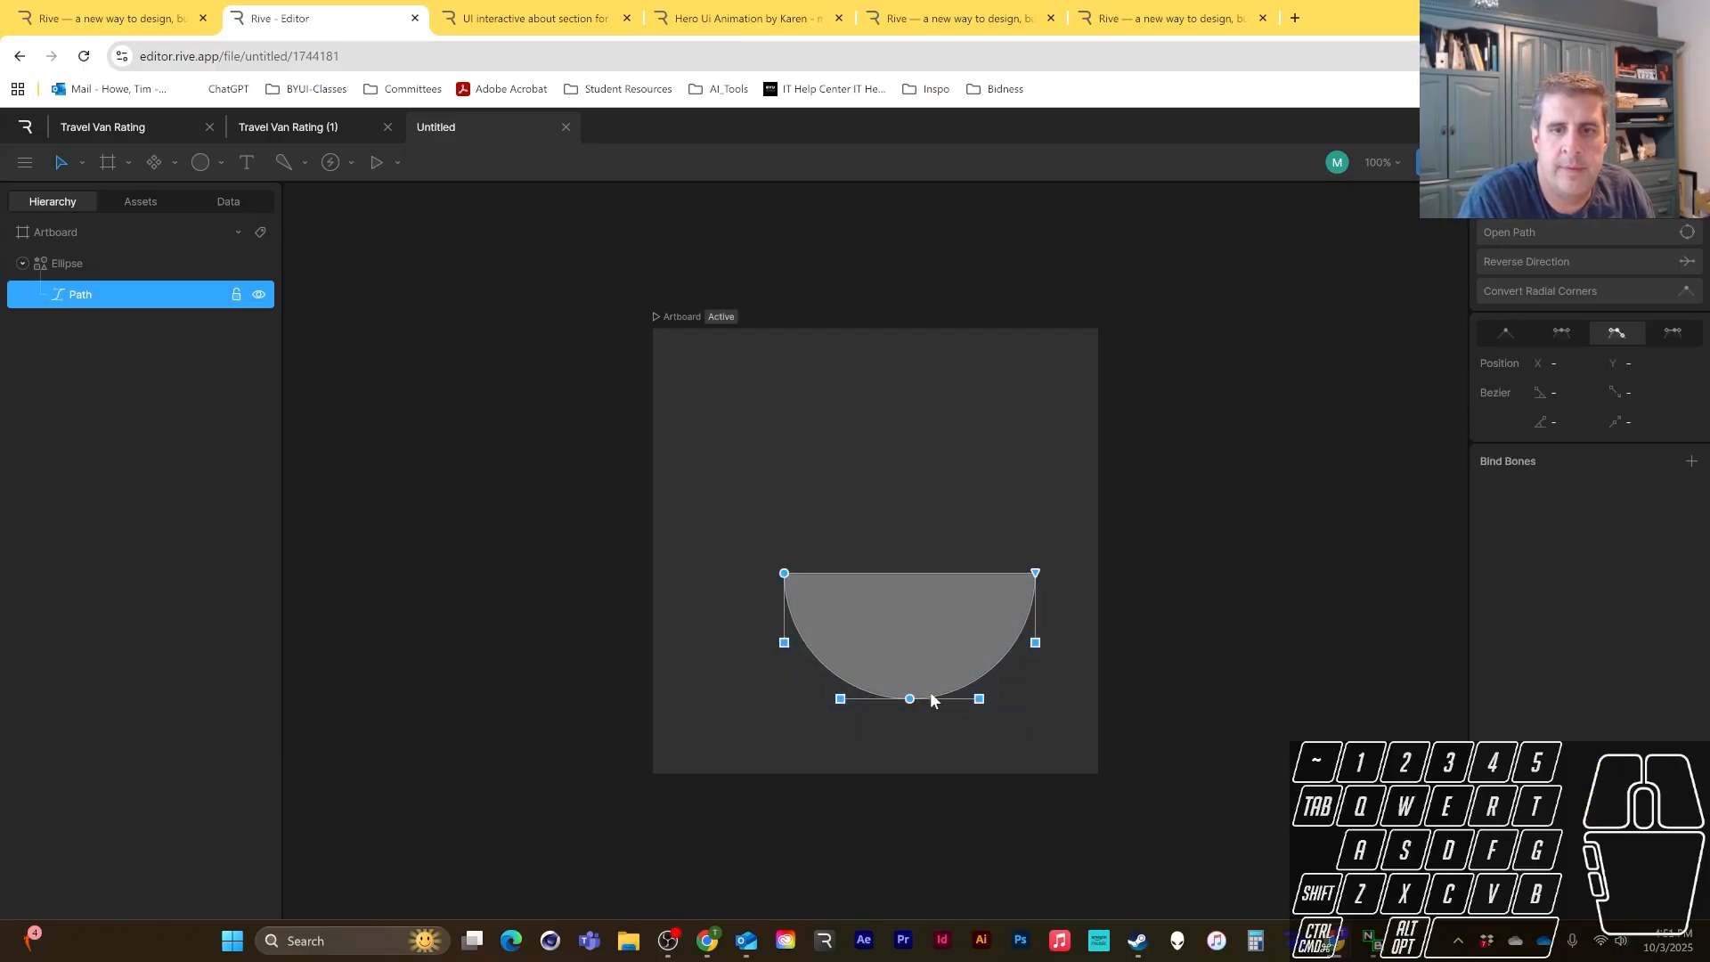
left_click_drag(910, 702, 875, 652)
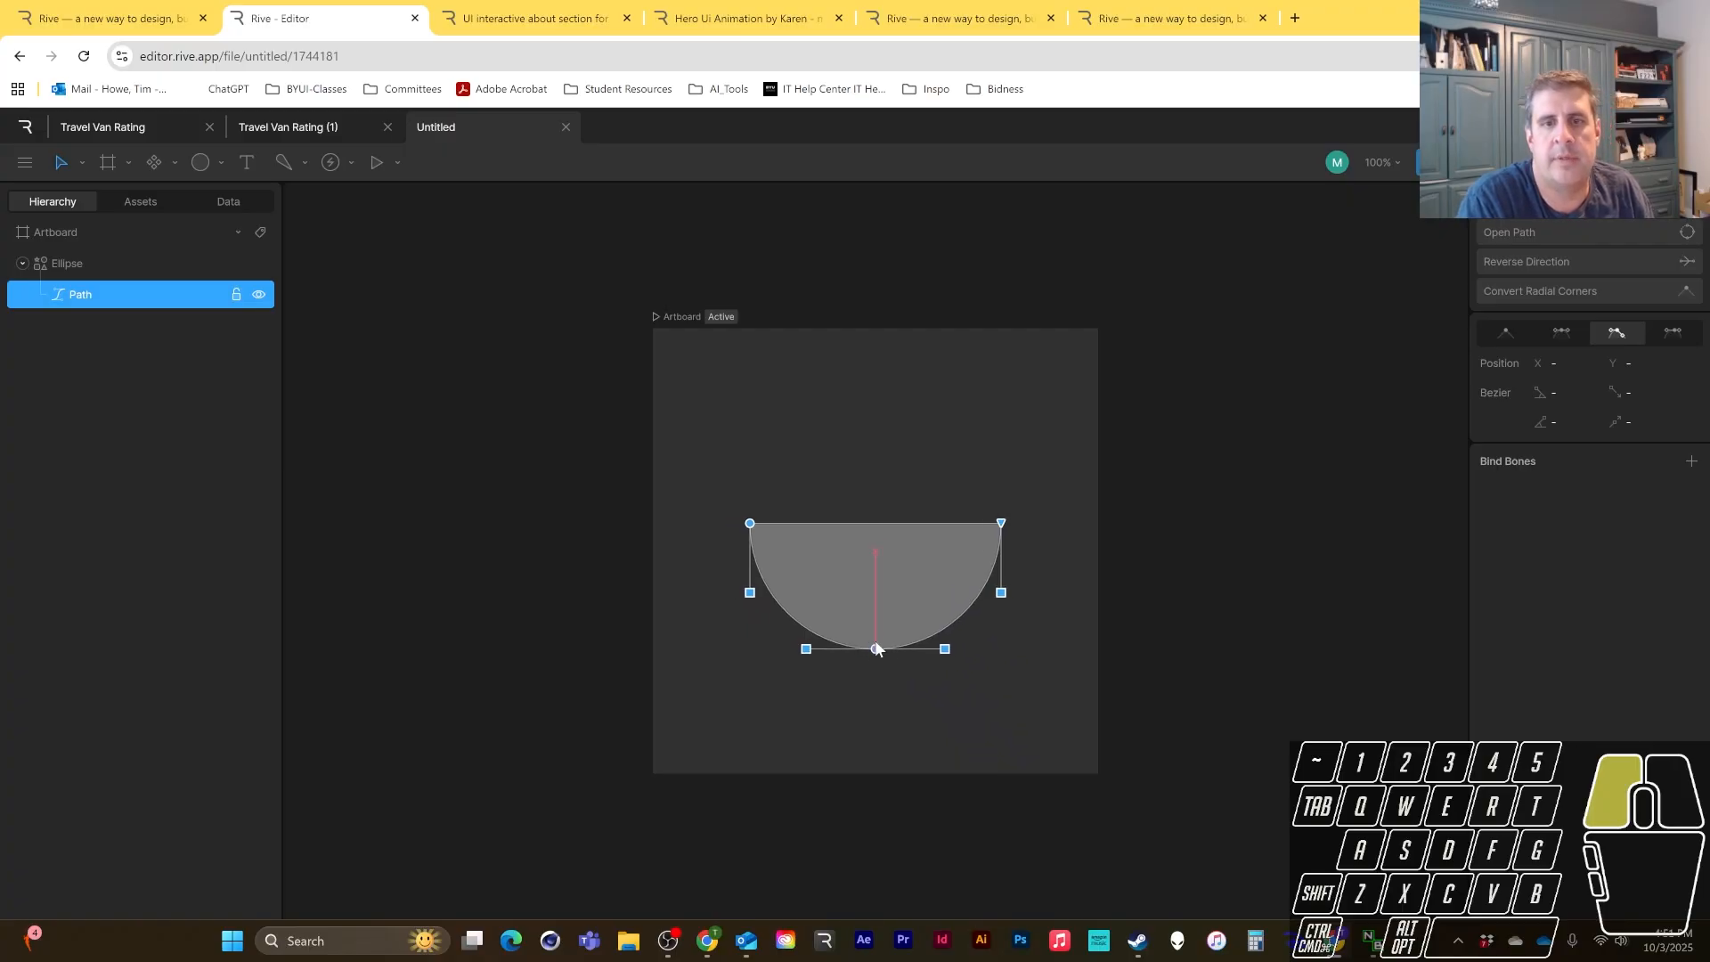
left_click(917, 578)
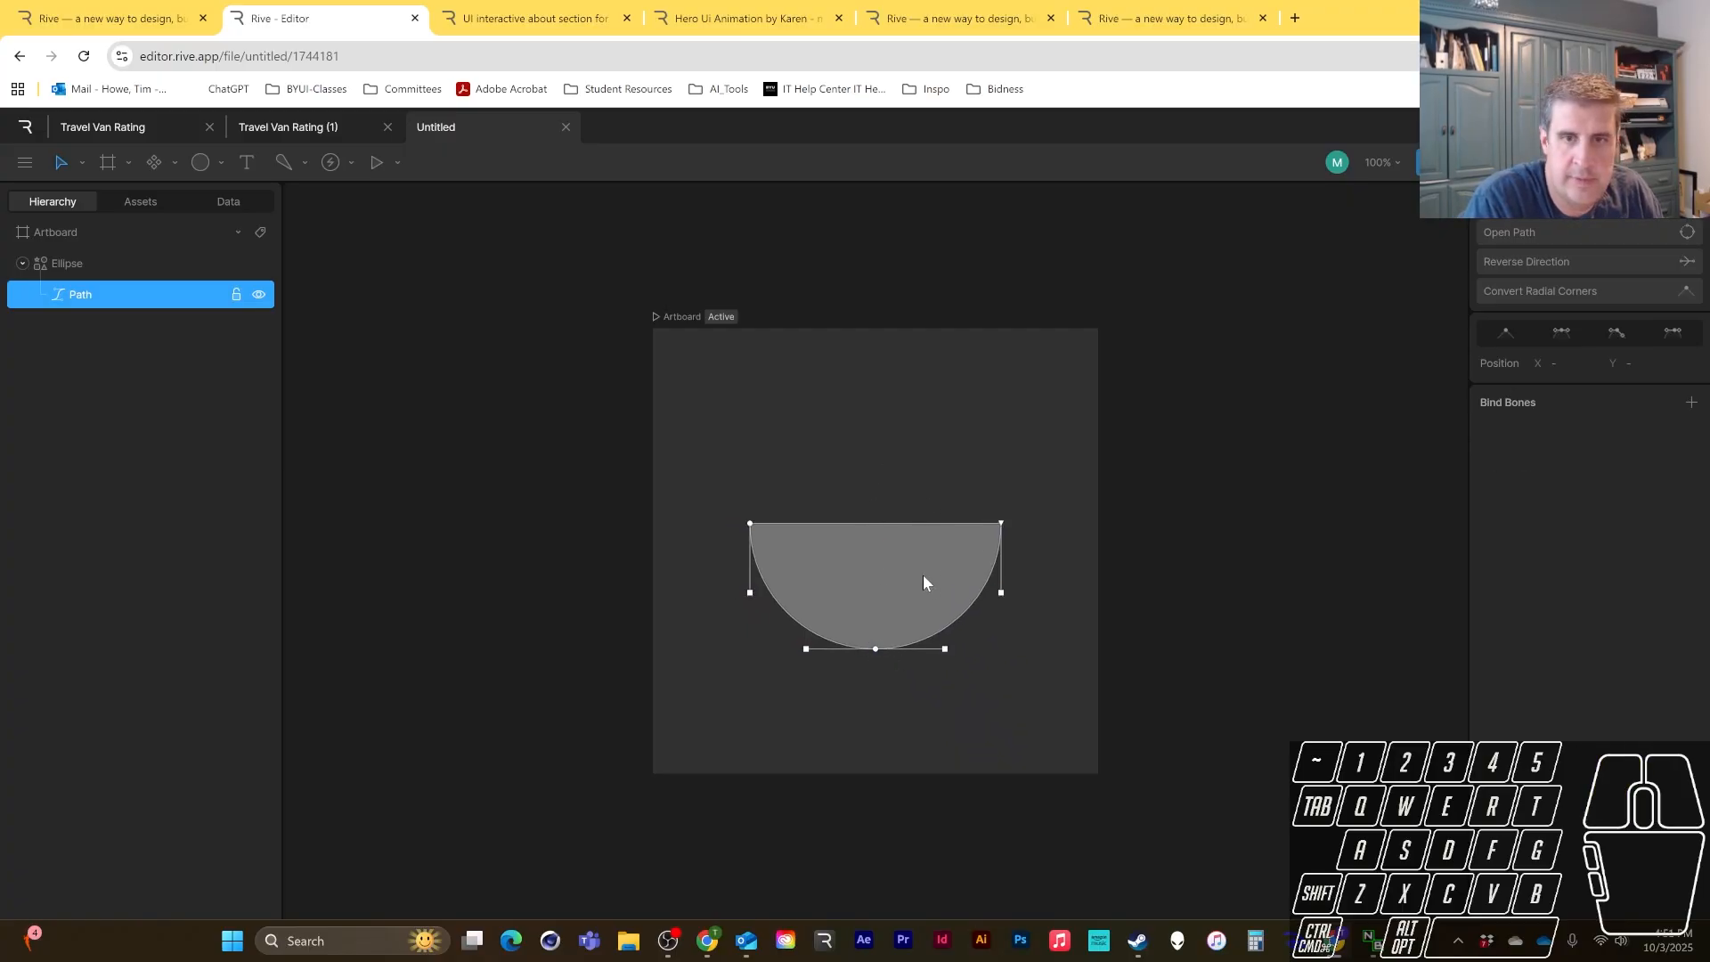
key("Escape")
left_click(57, 264)
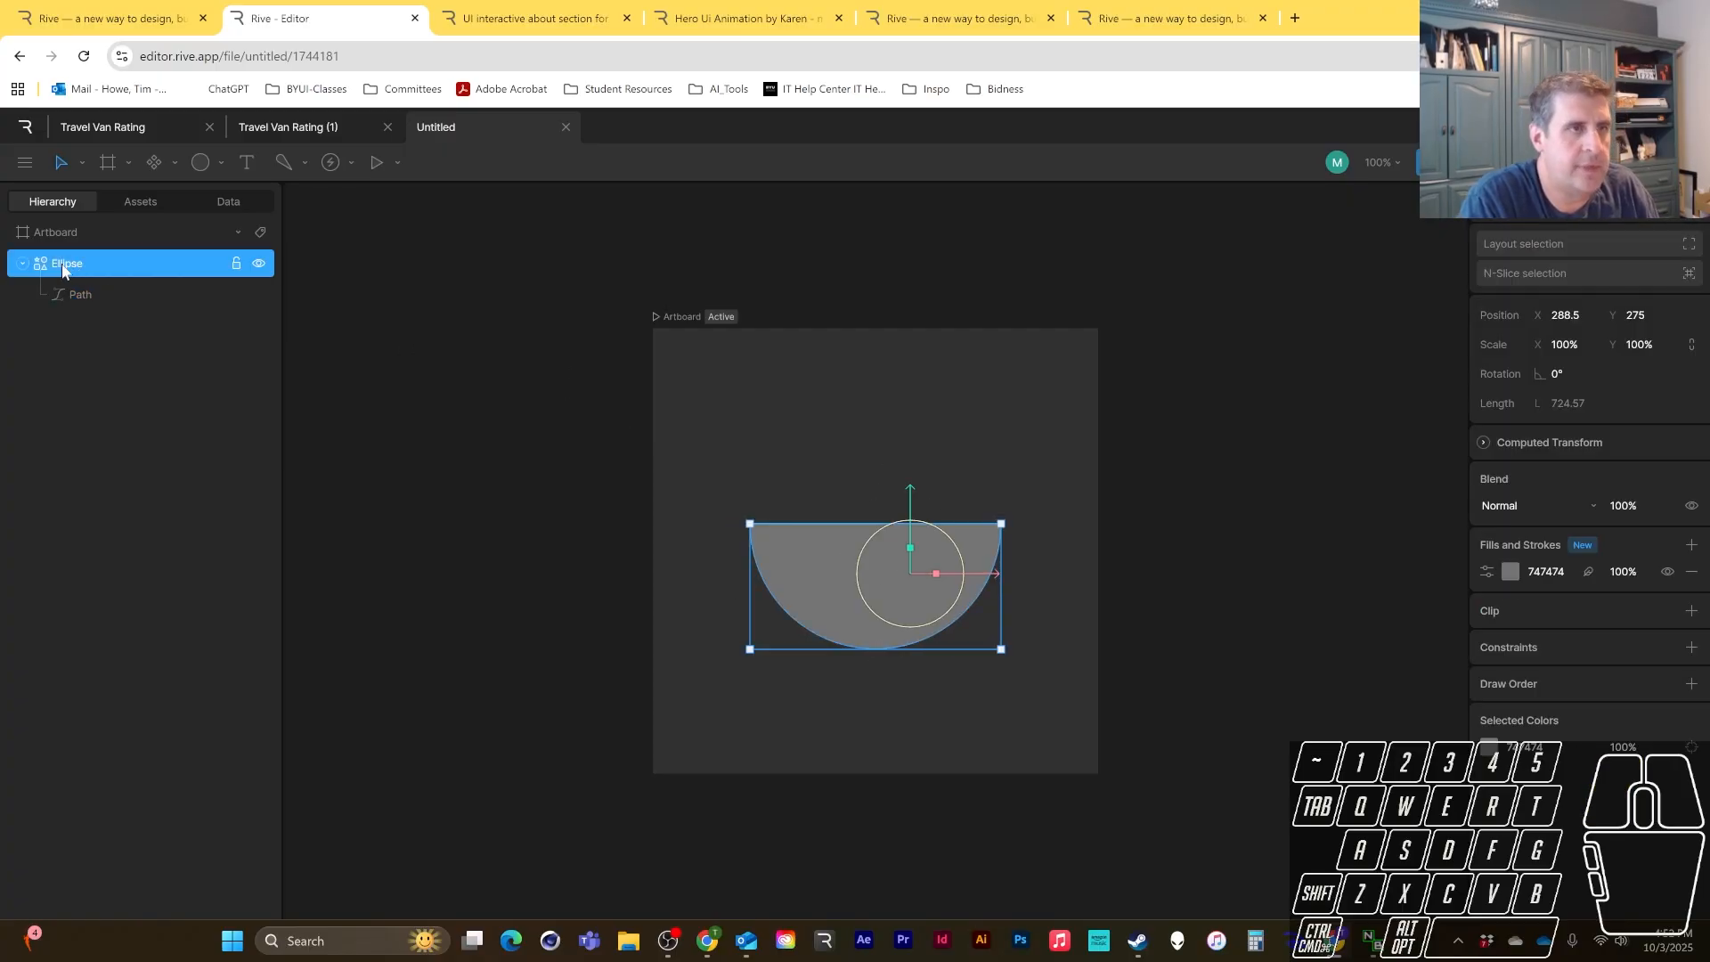
key("ctrl+c")
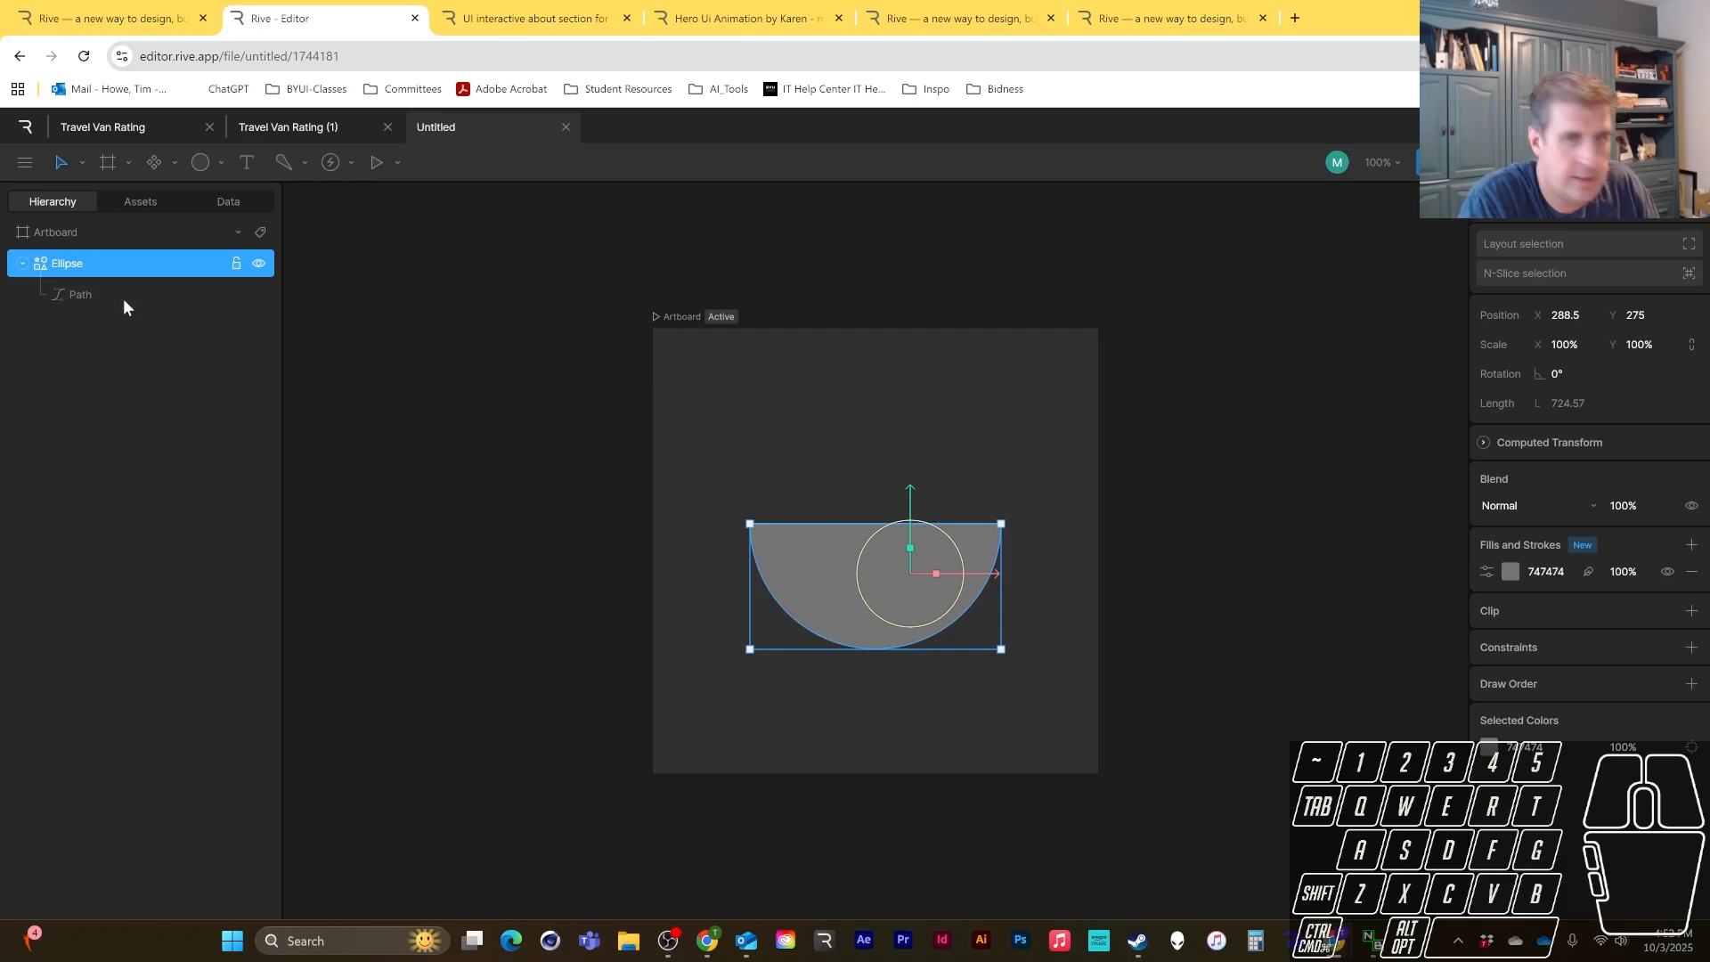
key("ctrl+v")
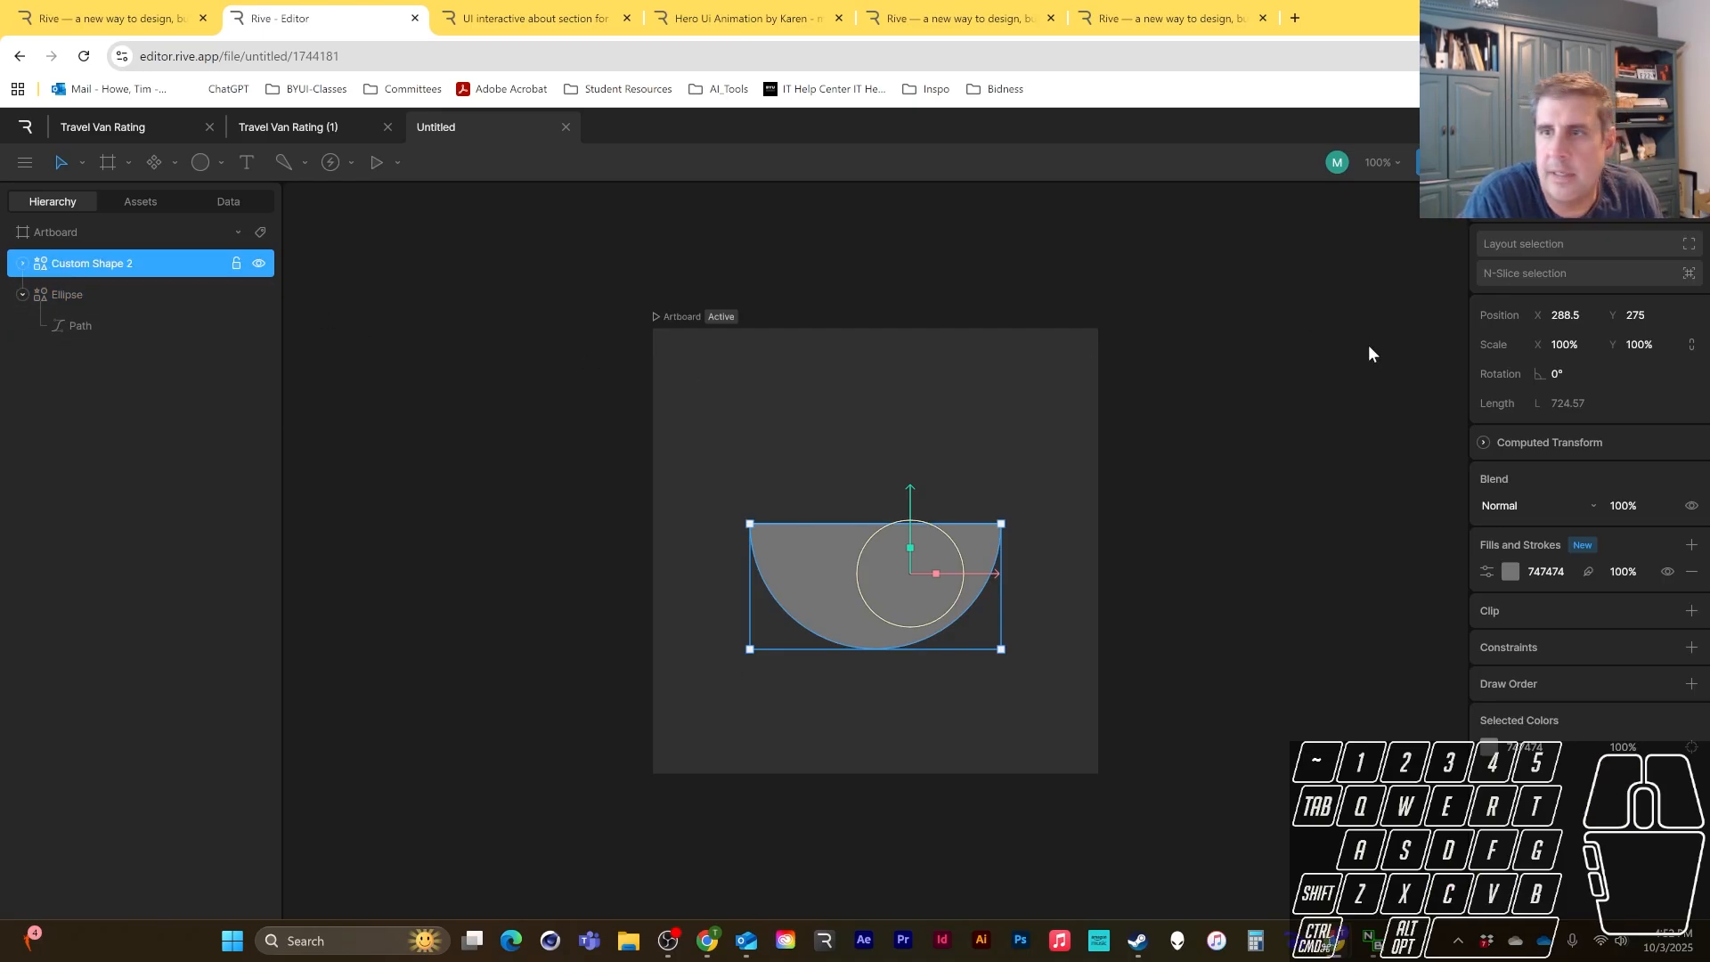
scroll(1370, 347, "down", 1)
mouse_move(1533, 345)
left_mouse_down()
mouse_move(1544, 371)
mouse_move(1544, 344)
left_mouse_up()
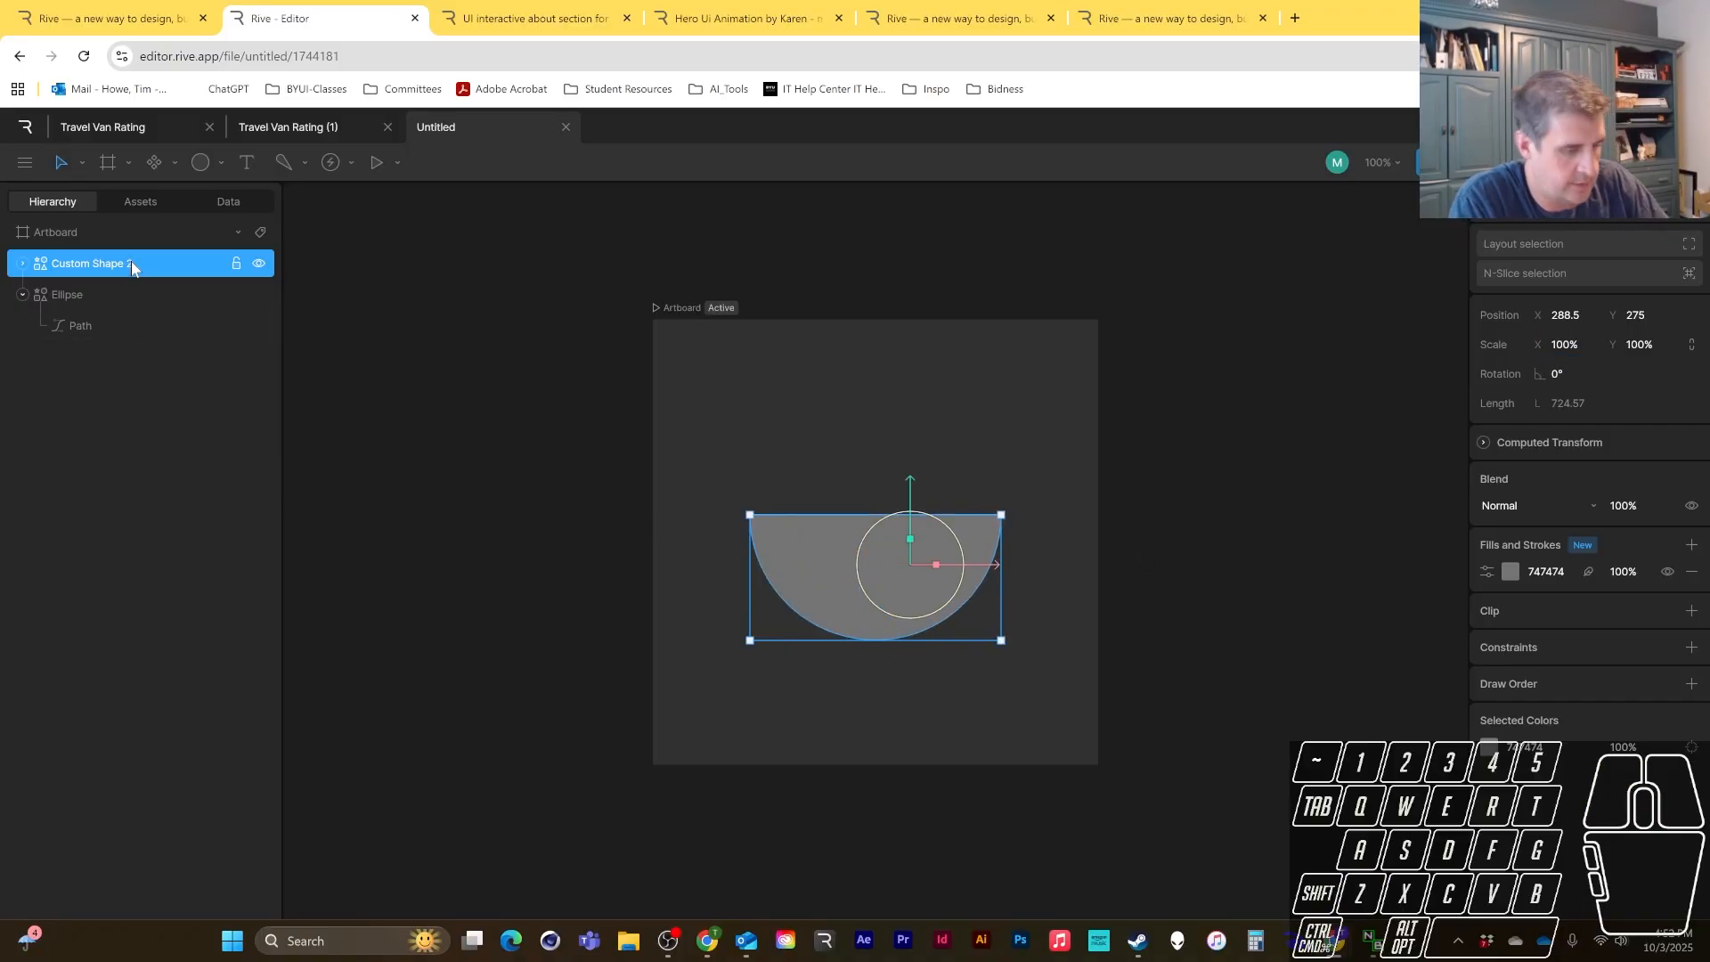
key("Delete")
- Use Freeze to move only the half circle's origin to its horizontal centre, at X 250
left_click(72, 266)
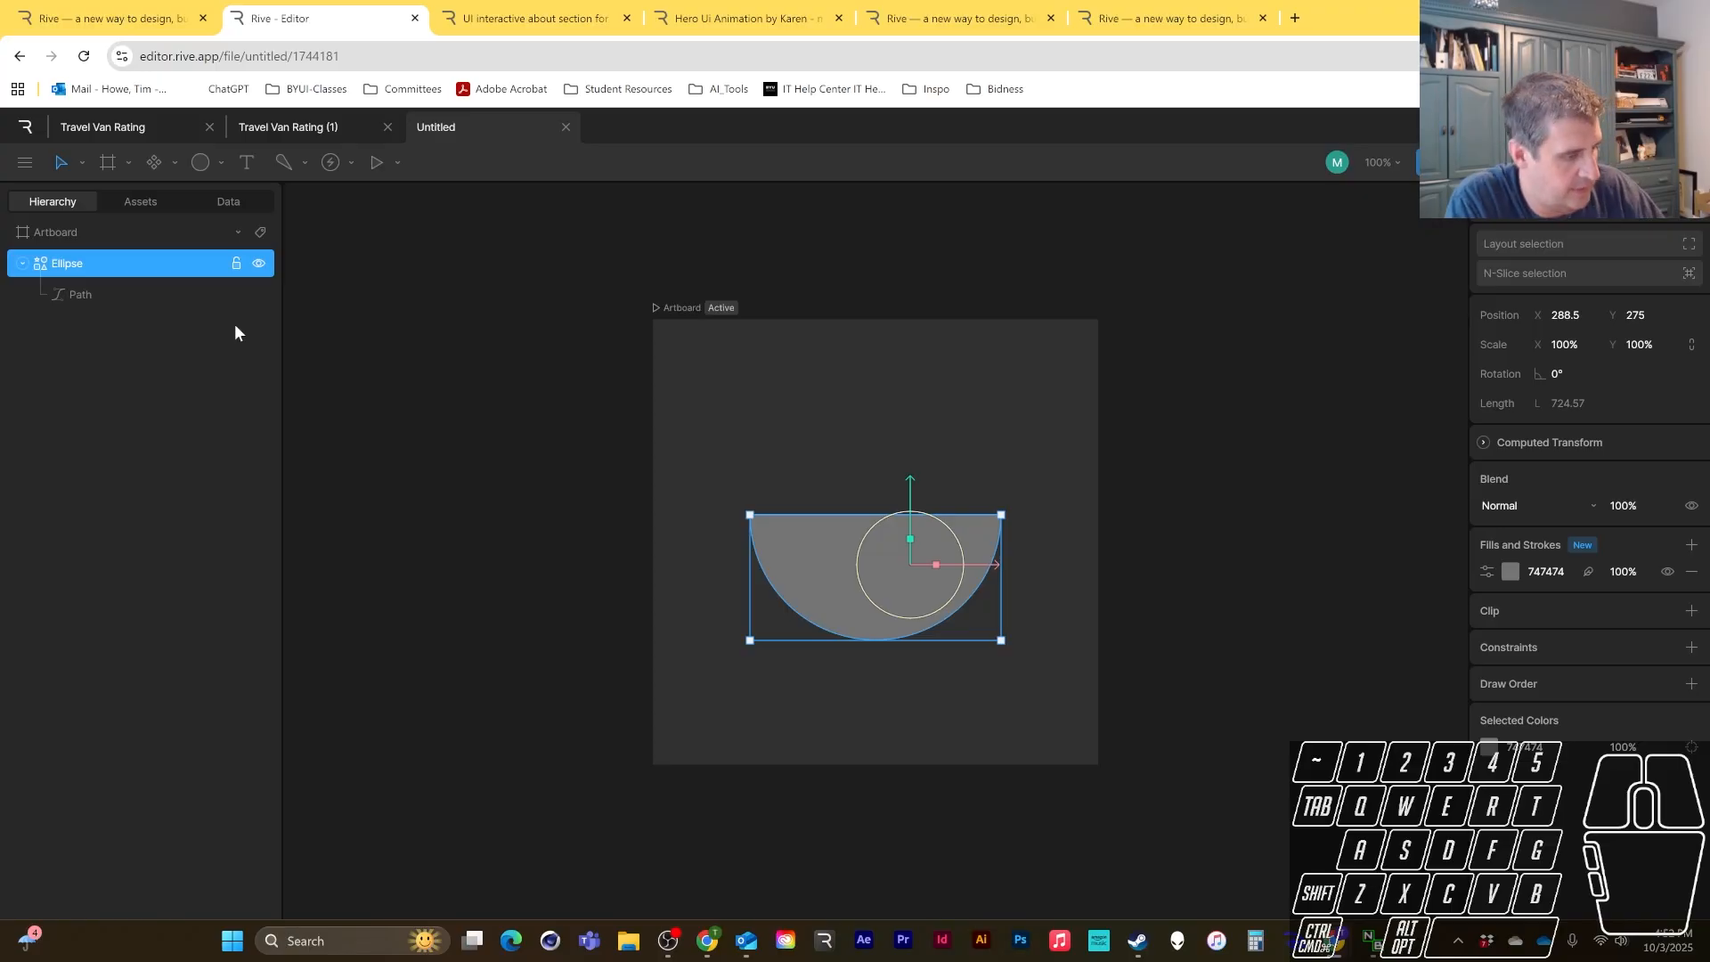
key("y")
left_click_drag(976, 580, 943, 569)
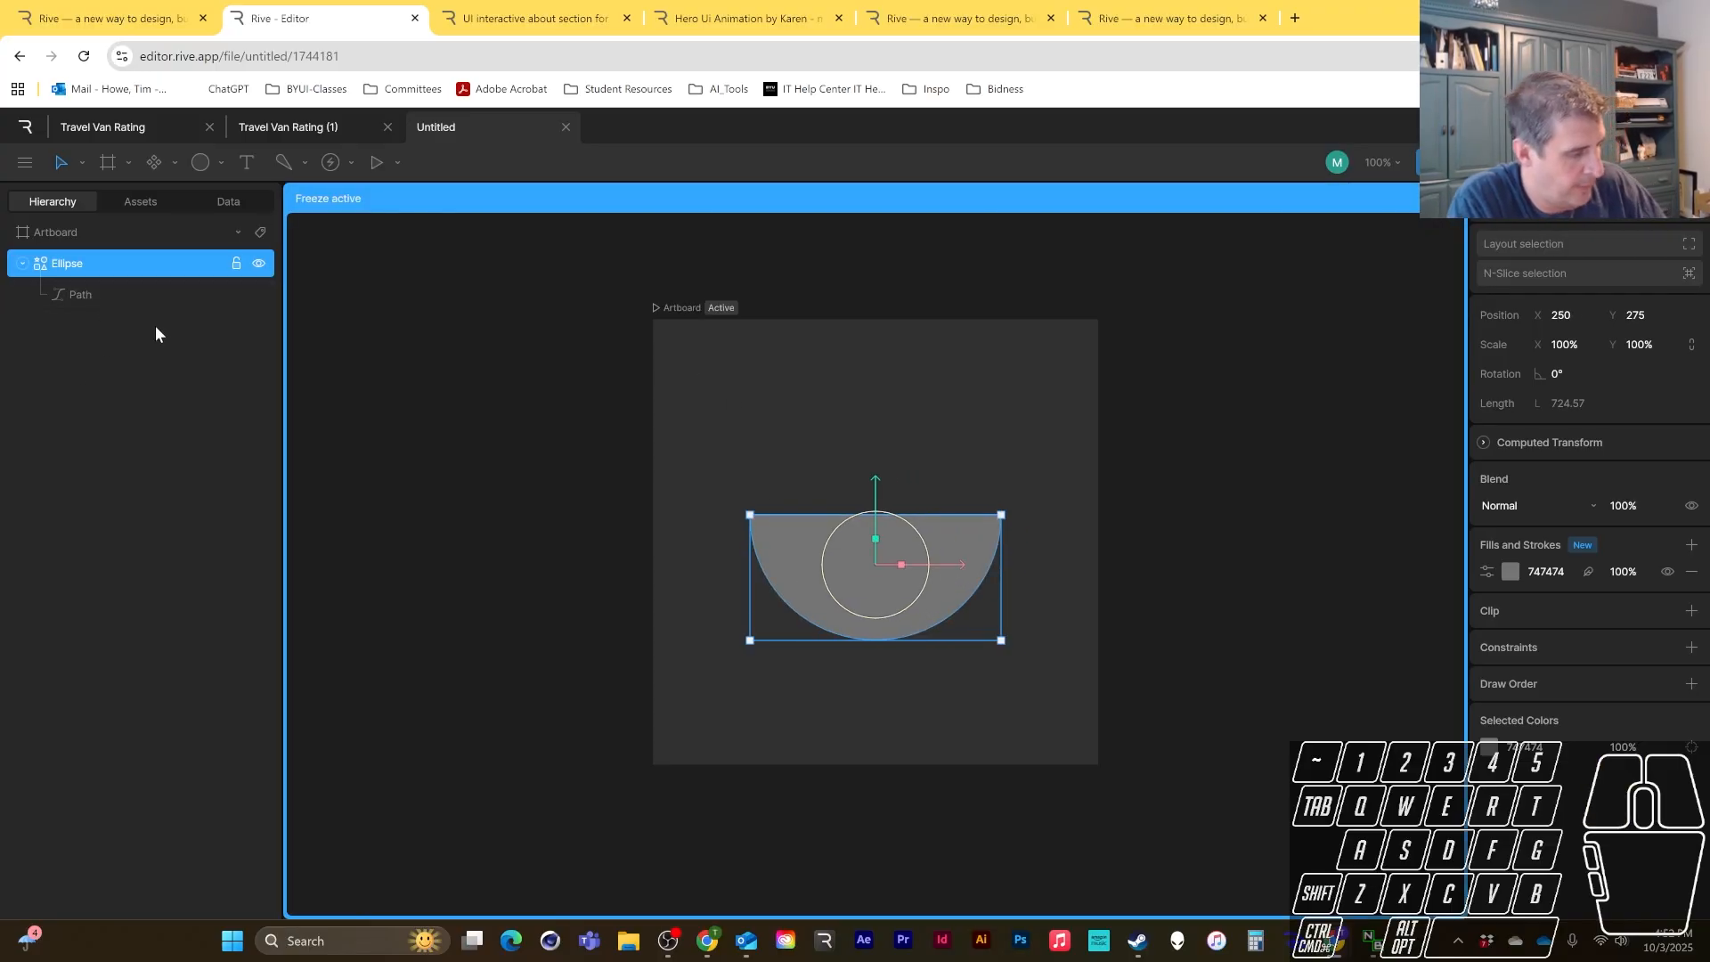
key("y")
left_click(879, 440)
left_click(826, 532)
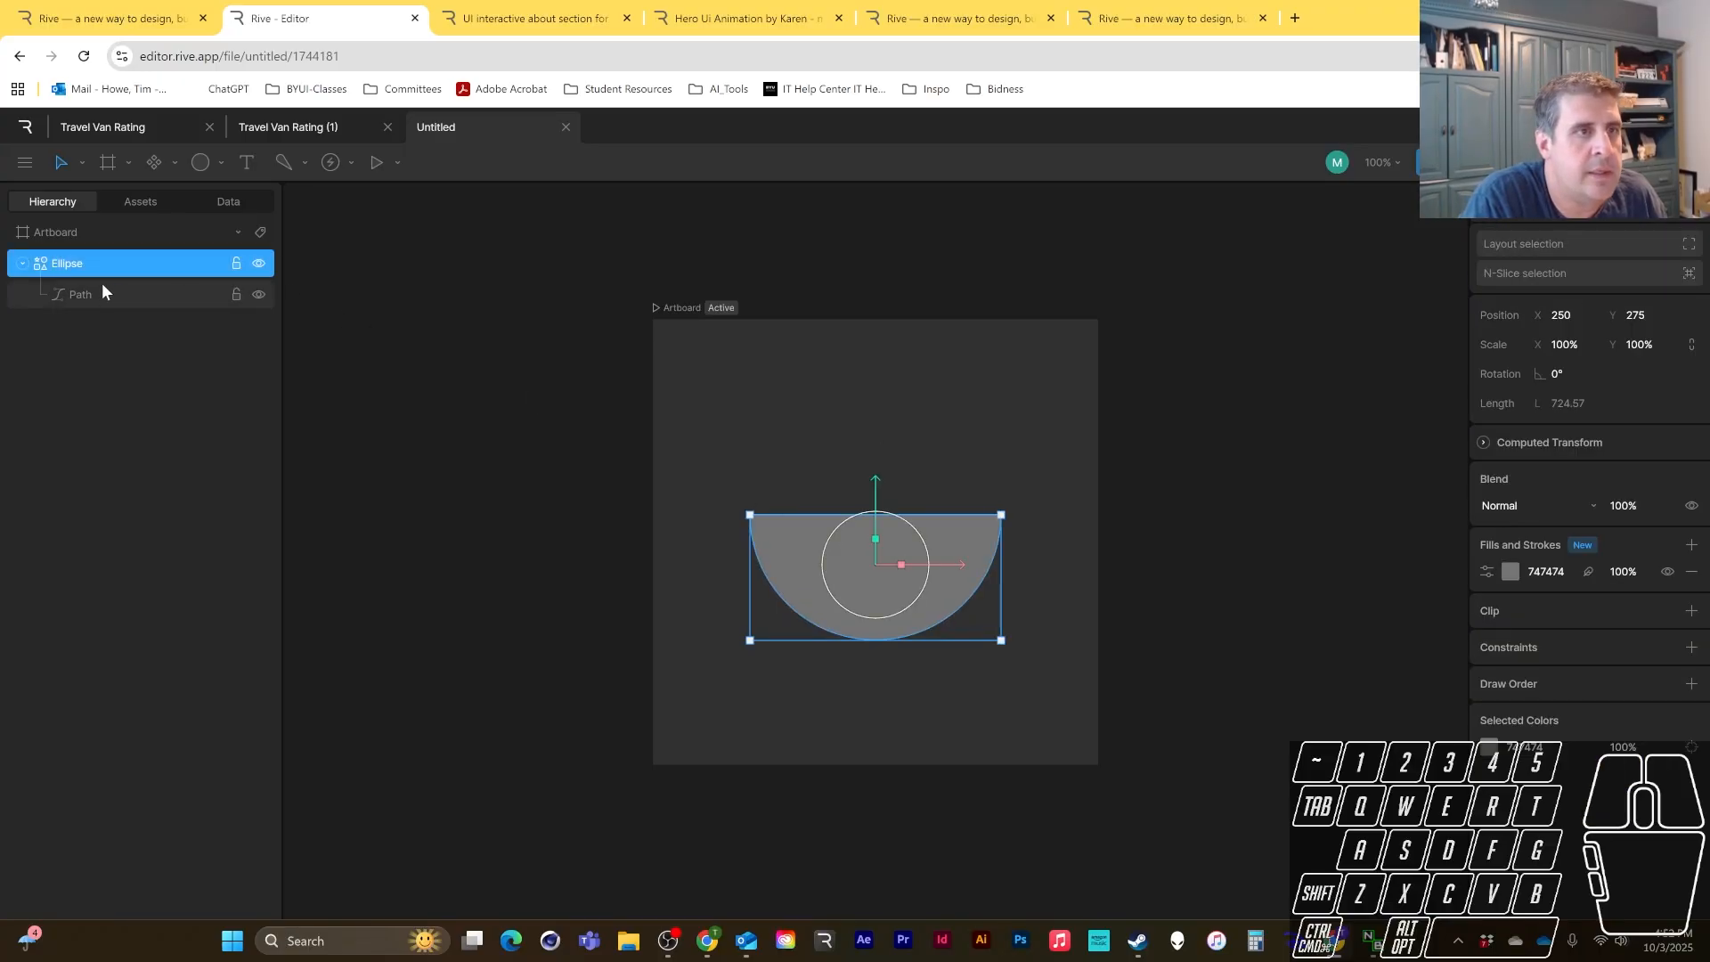
- Duplicate the half circle and scale the copy to about 86% by 87%, keeping its flat top edge aligned with the original
left_click(72, 267)
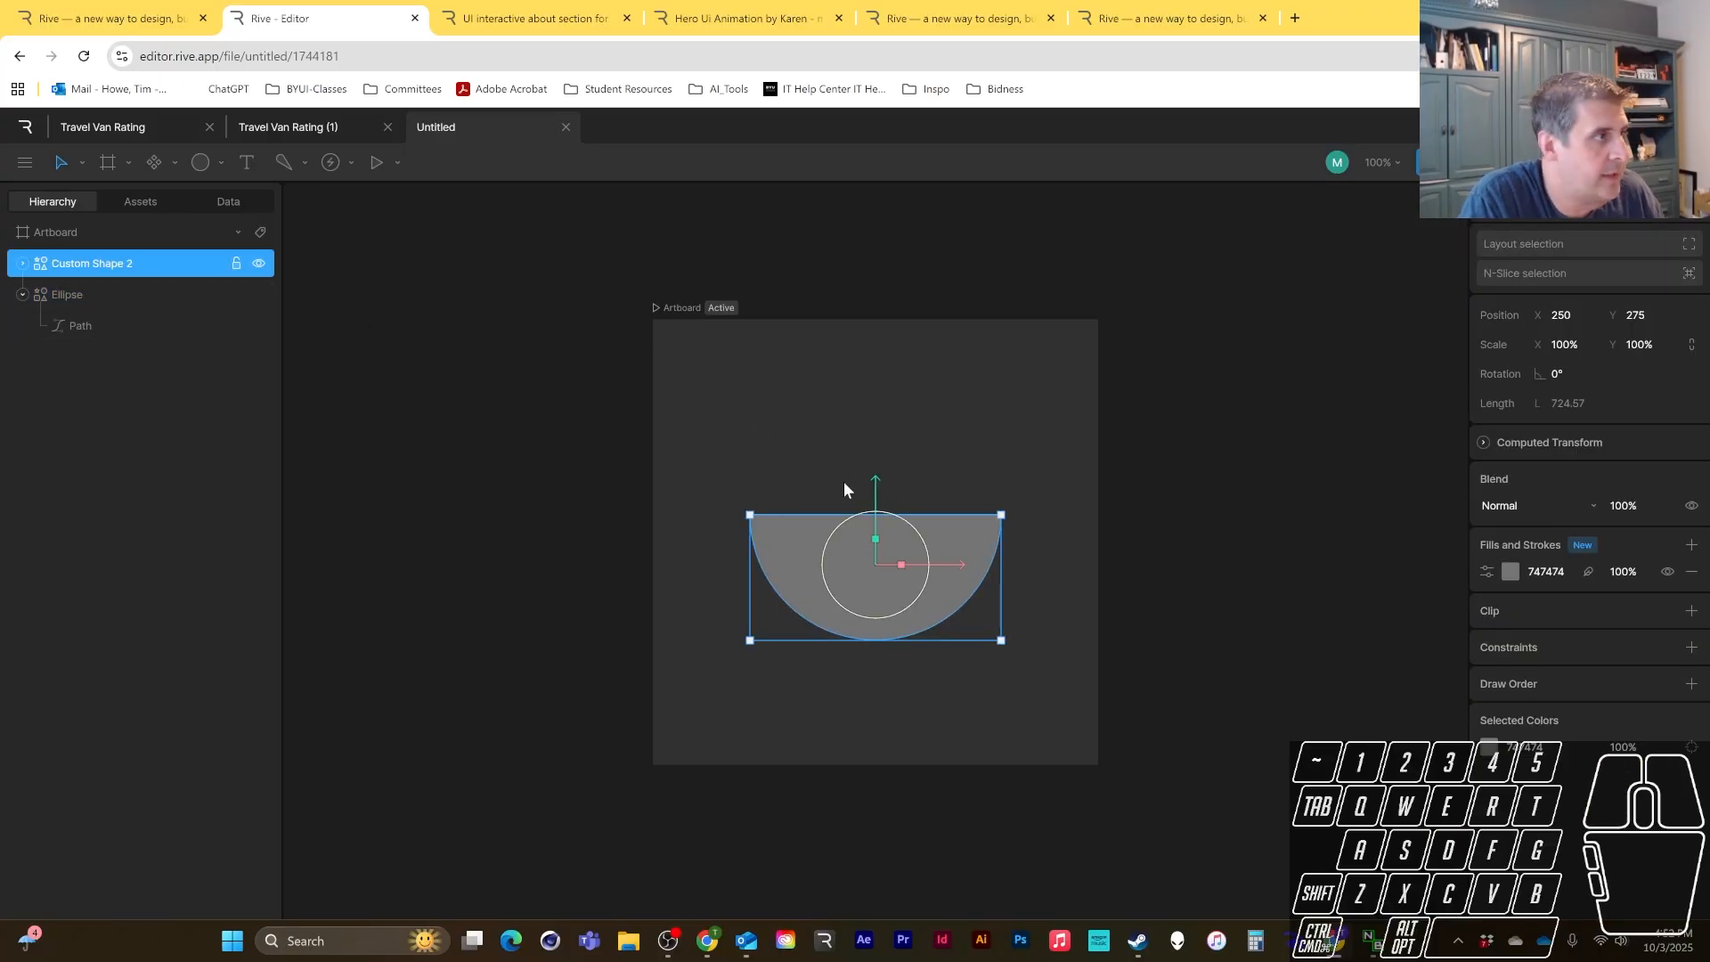
left_click_drag(1004, 515, 967, 527)
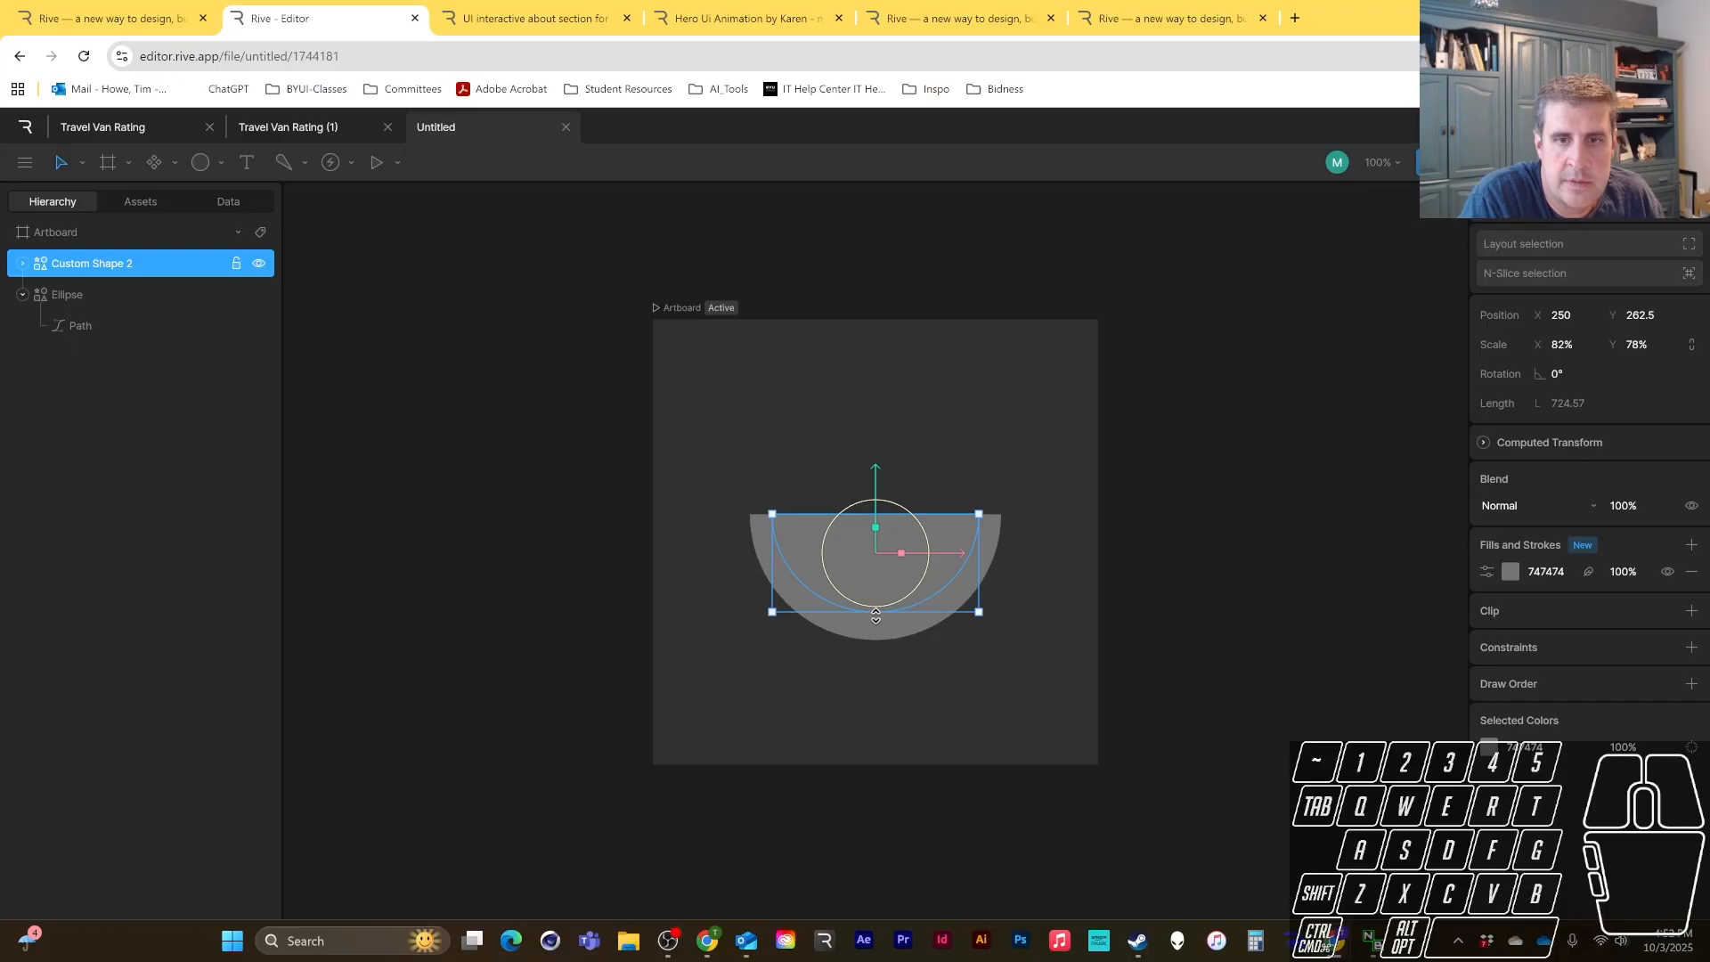
left_click_drag(817, 613, 817, 630)
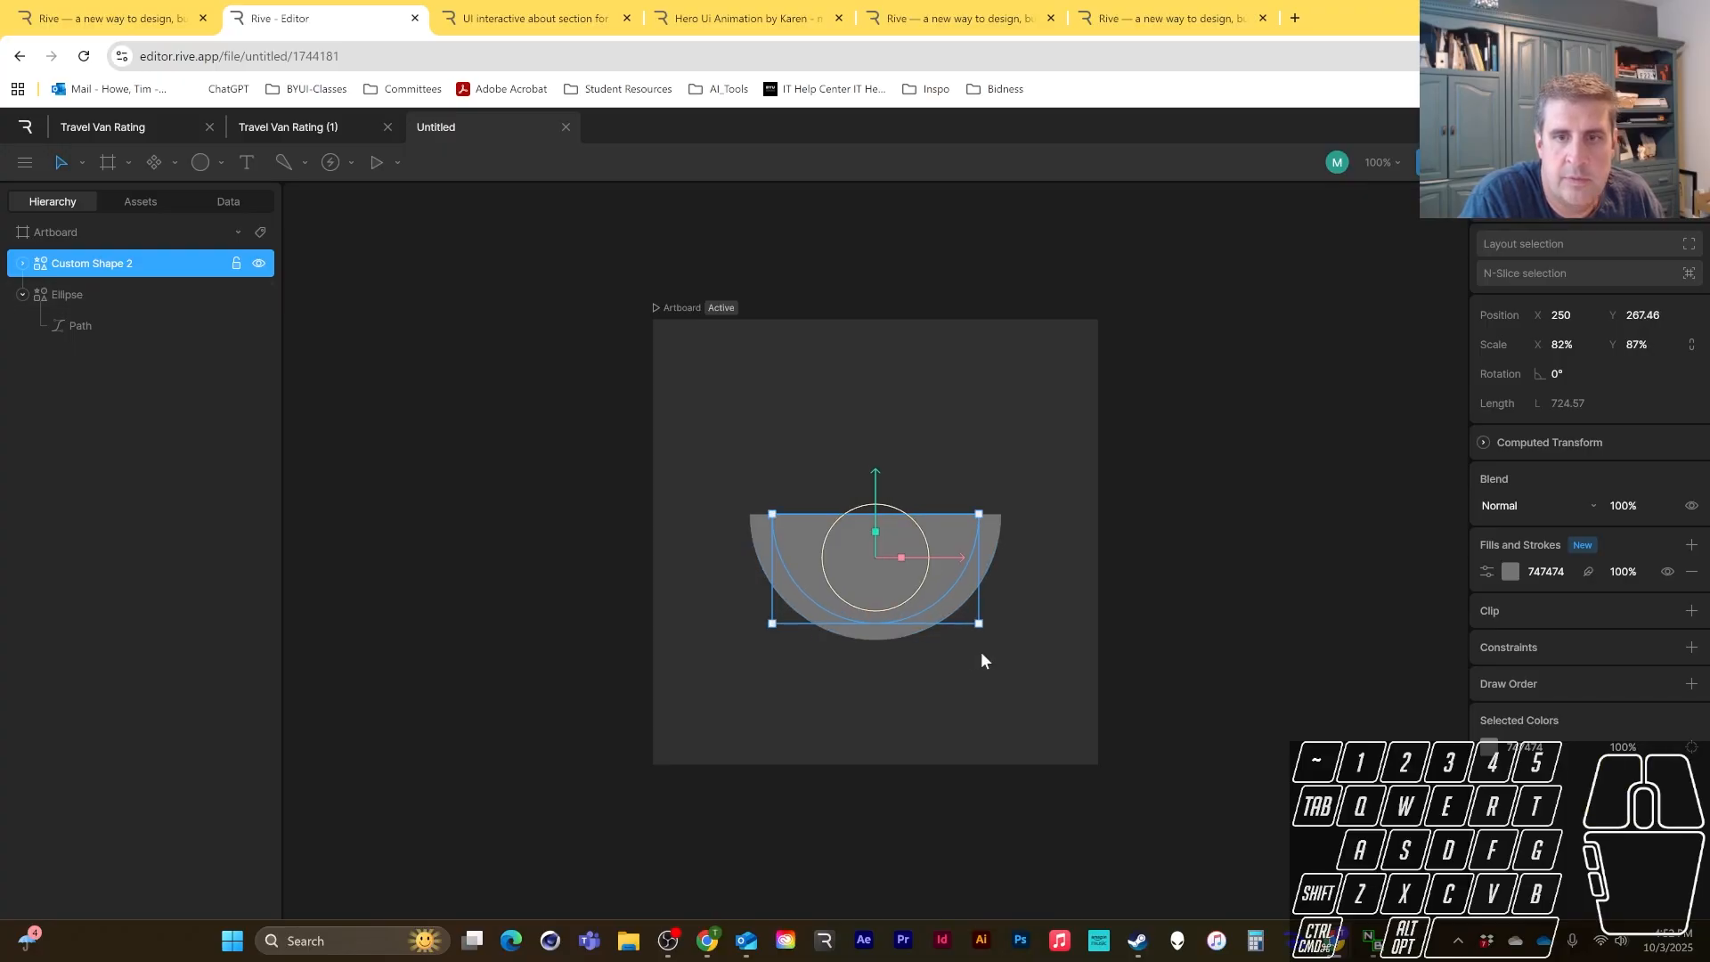
left_click_drag(978, 537, 985, 537)
- Fill the larger outer half circle with dark green 125511
left_click(1001, 529)
left_click(998, 536)
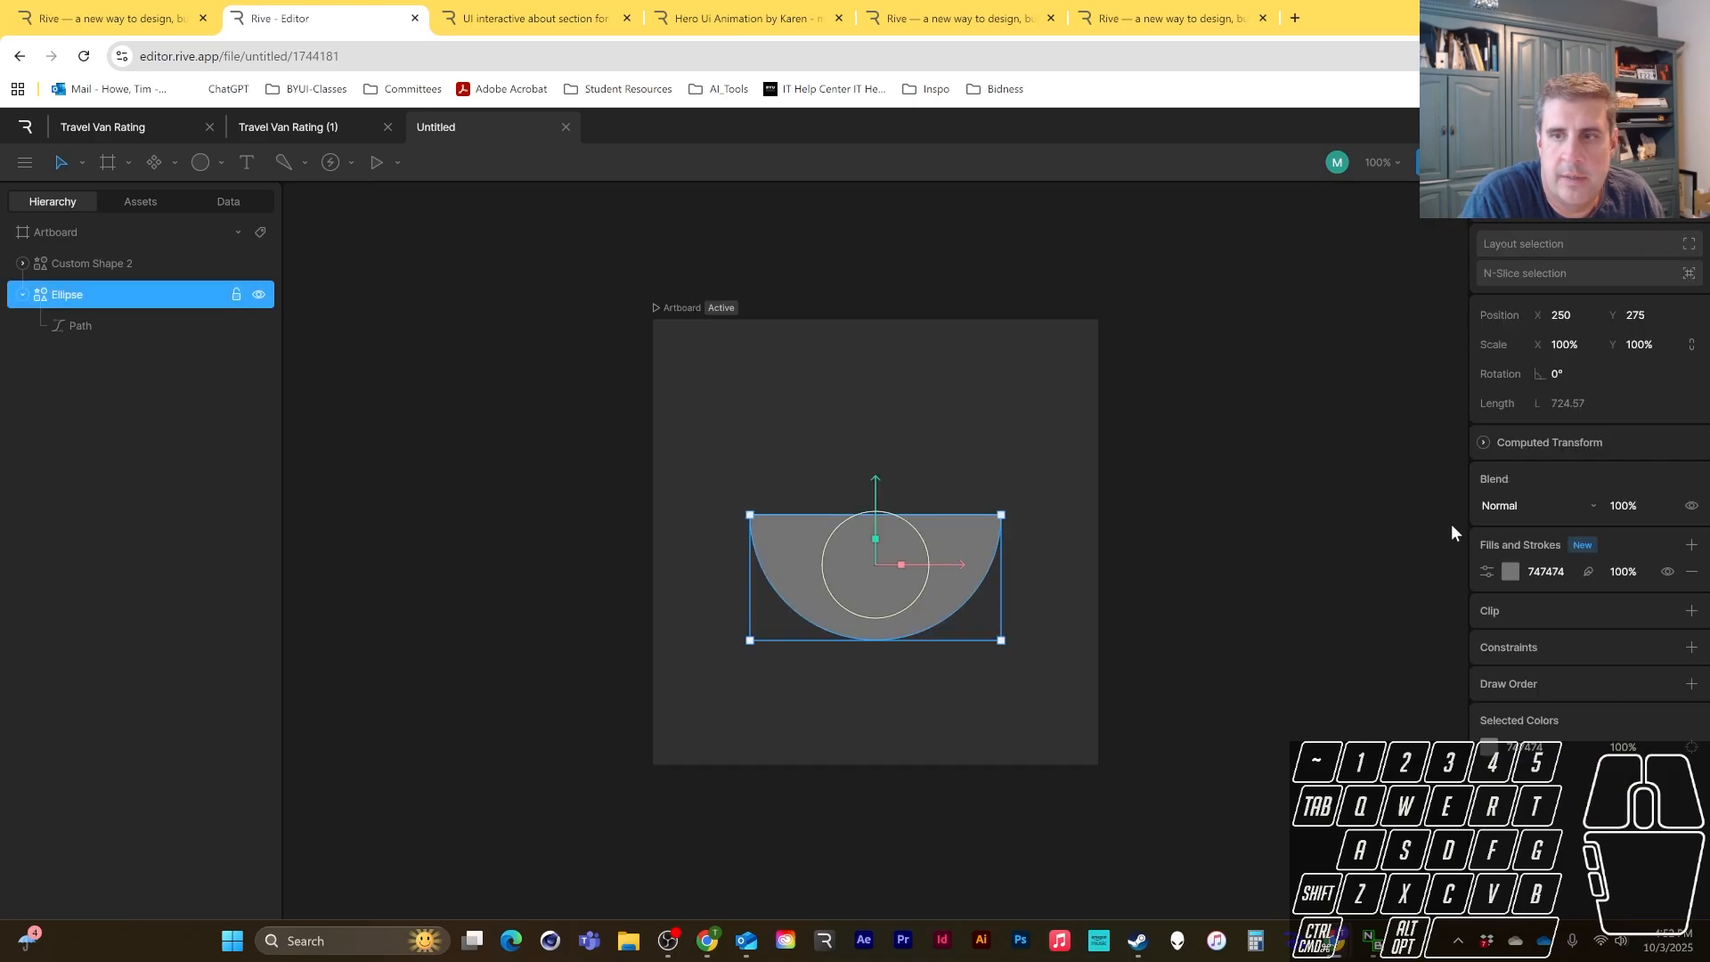
left_click(1510, 571)
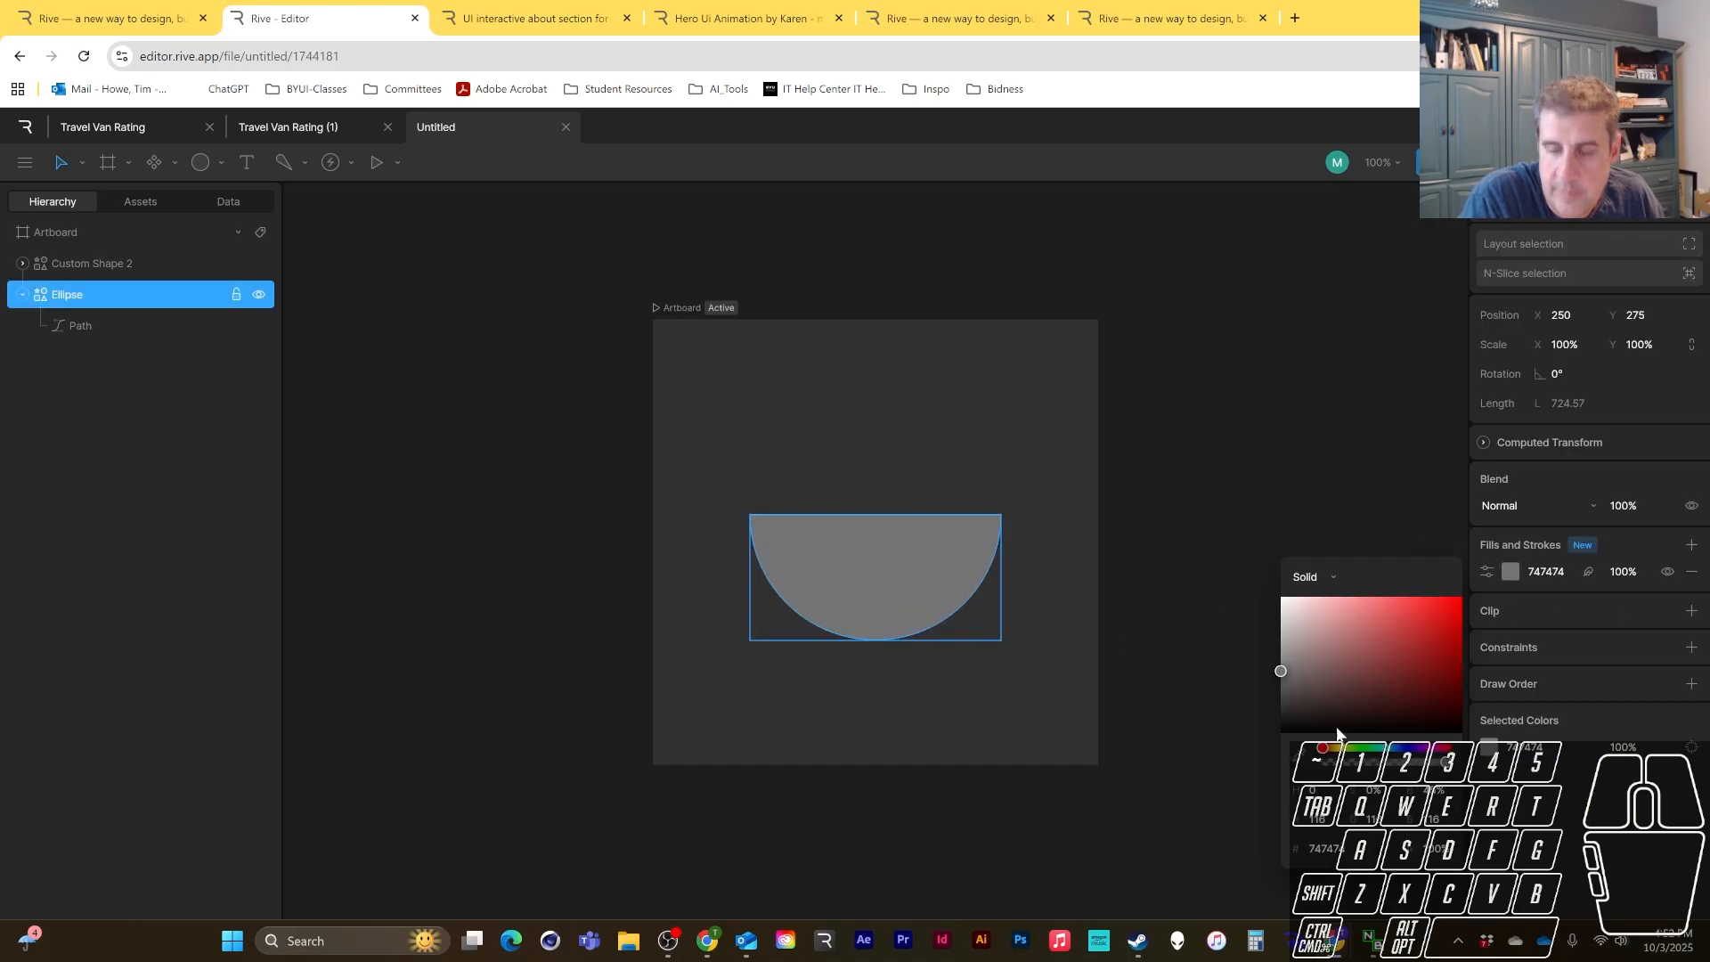
left_click(1374, 746)
left_click(1374, 753)
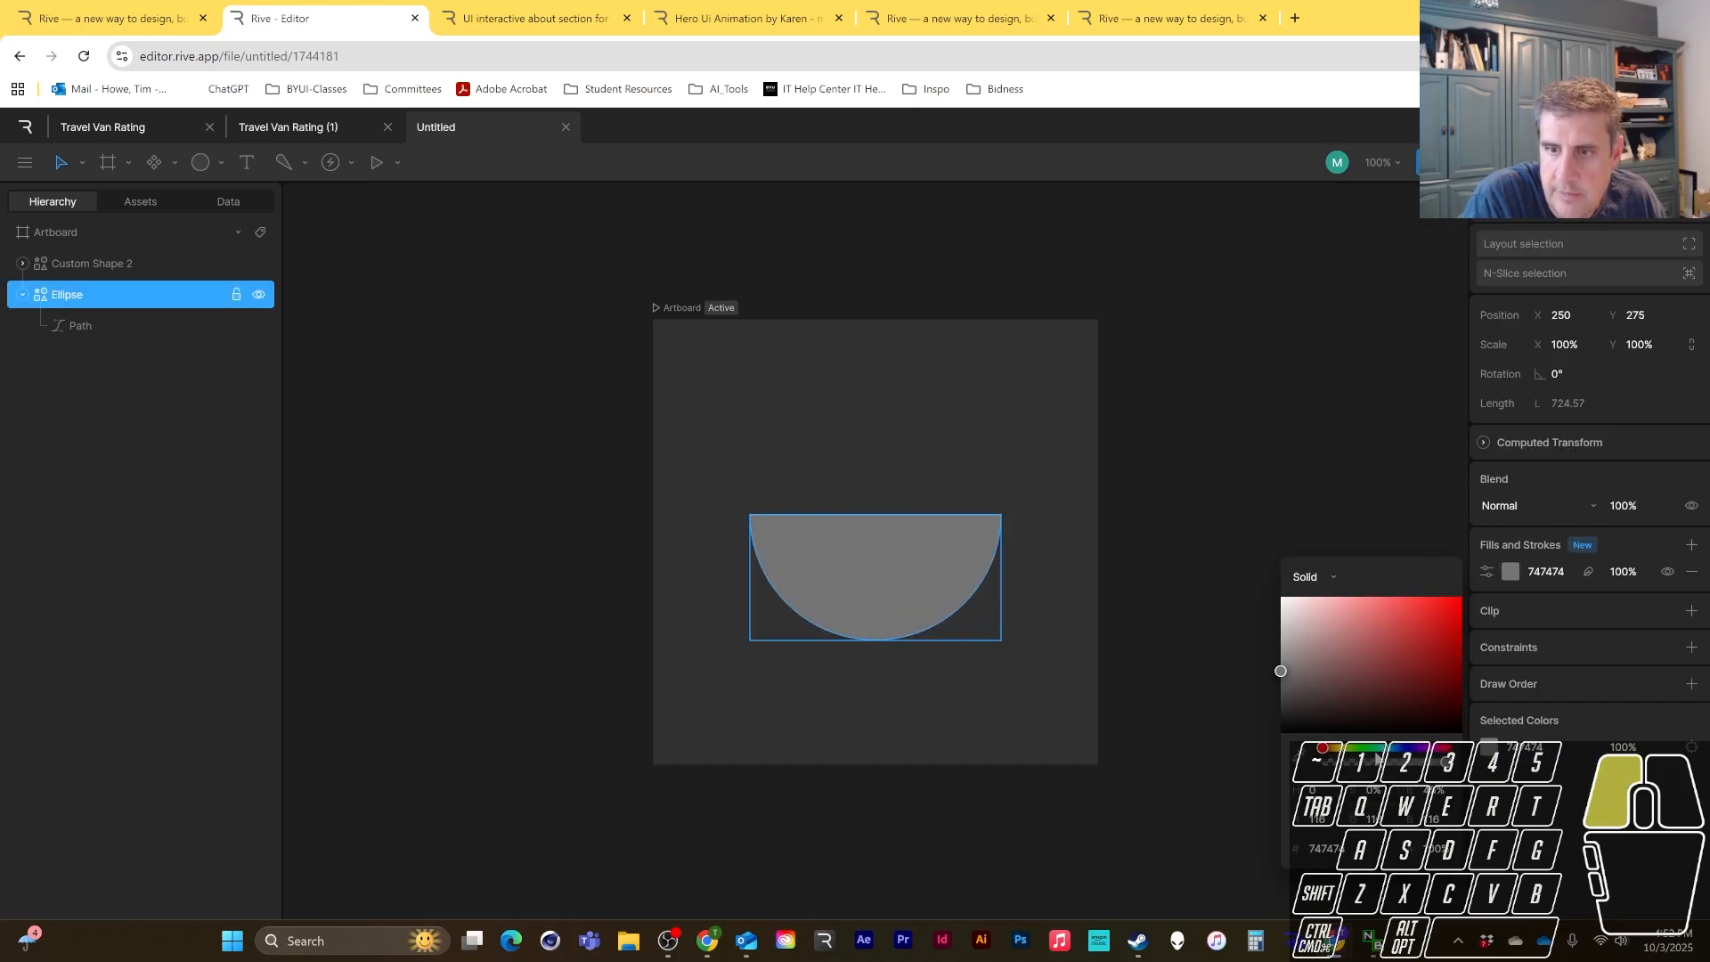
left_click(1363, 748)
left_click_drag(1364, 697, 1426, 692)
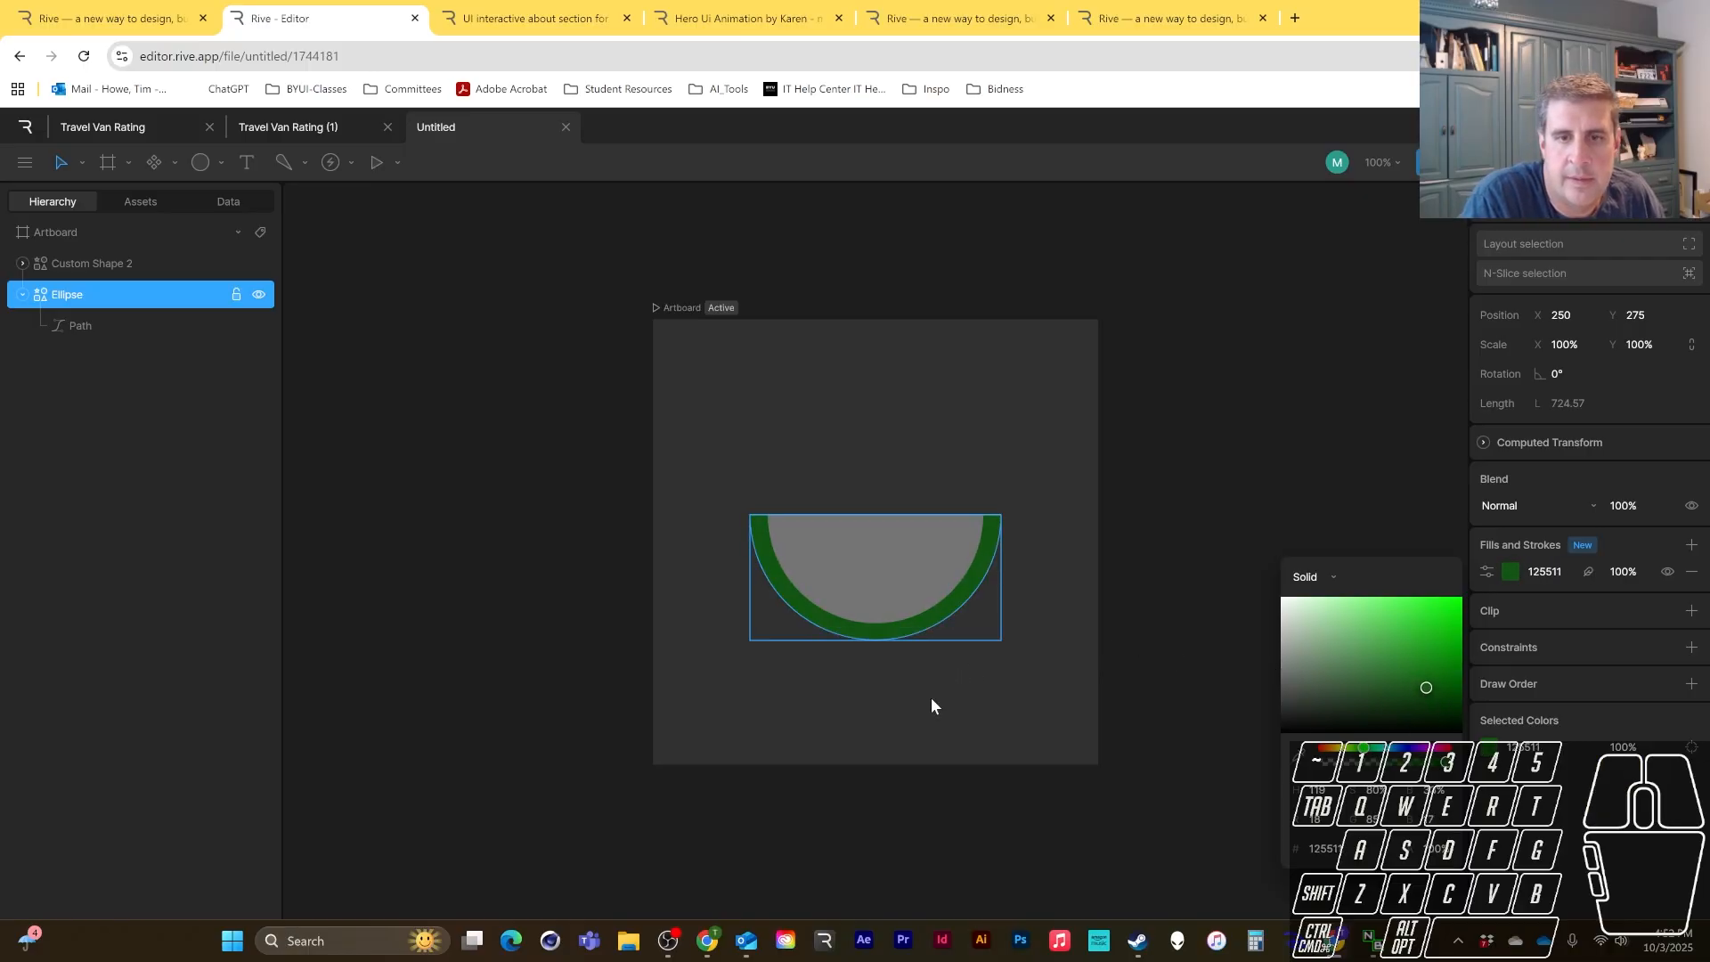
- Fill the smaller inner half circle with hot pink FF0079 and deselect it
left_click(931, 597)
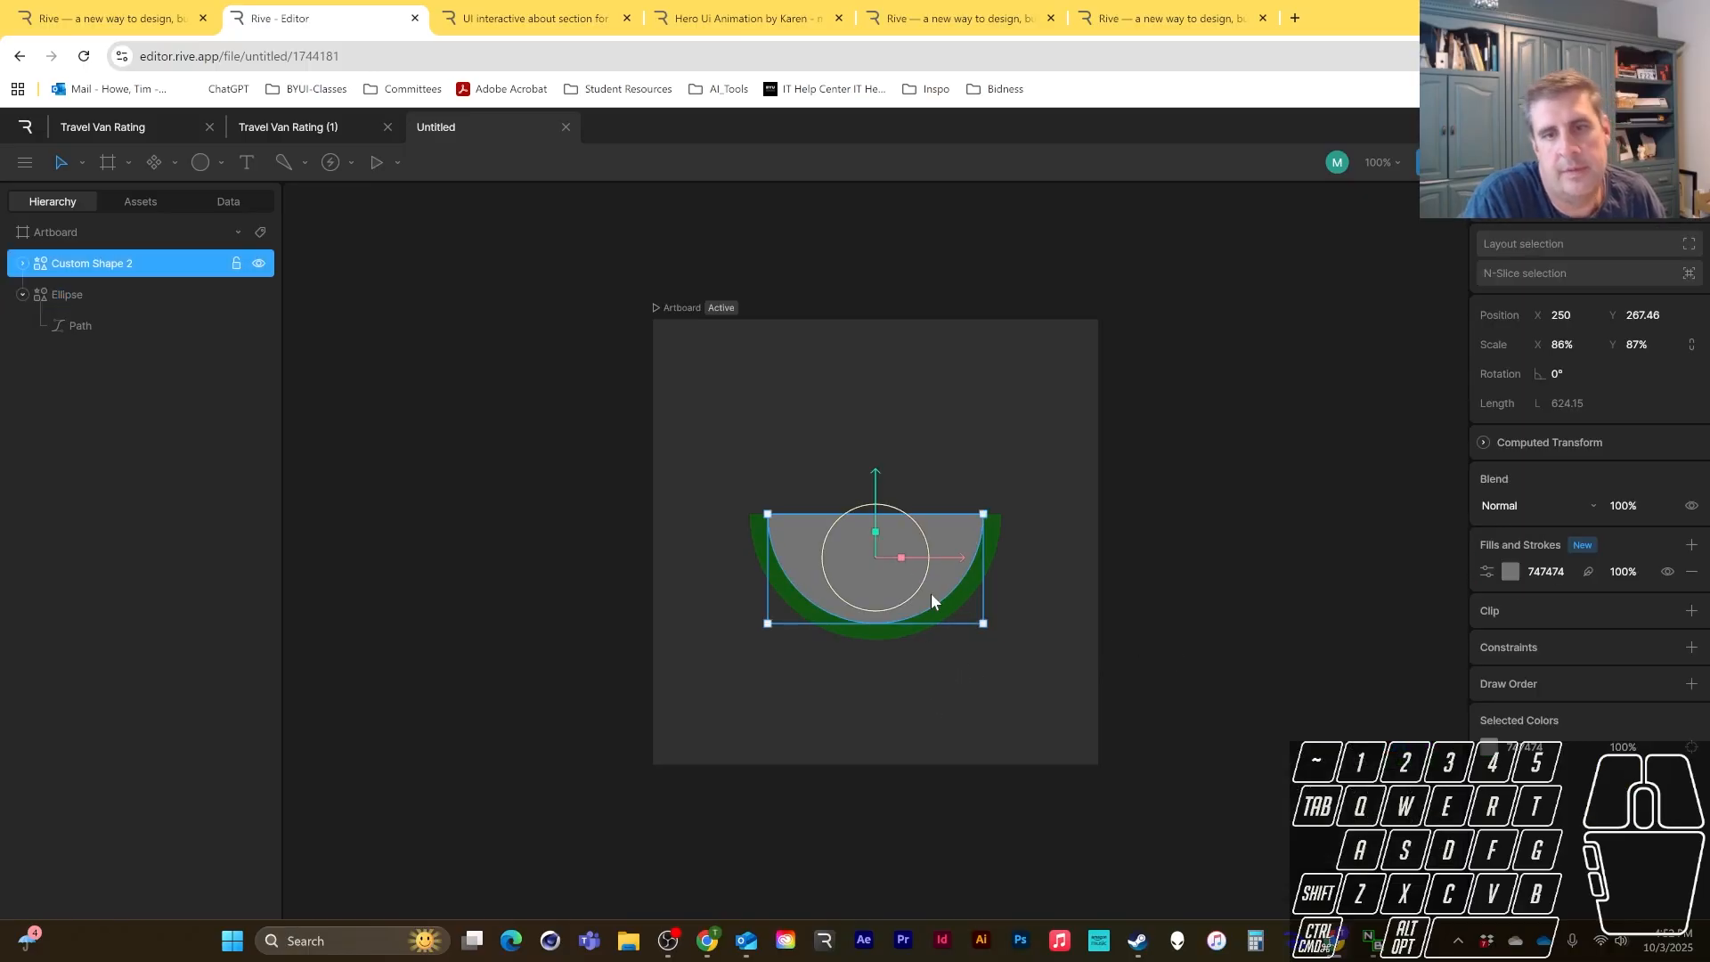
left_click(1509, 572)
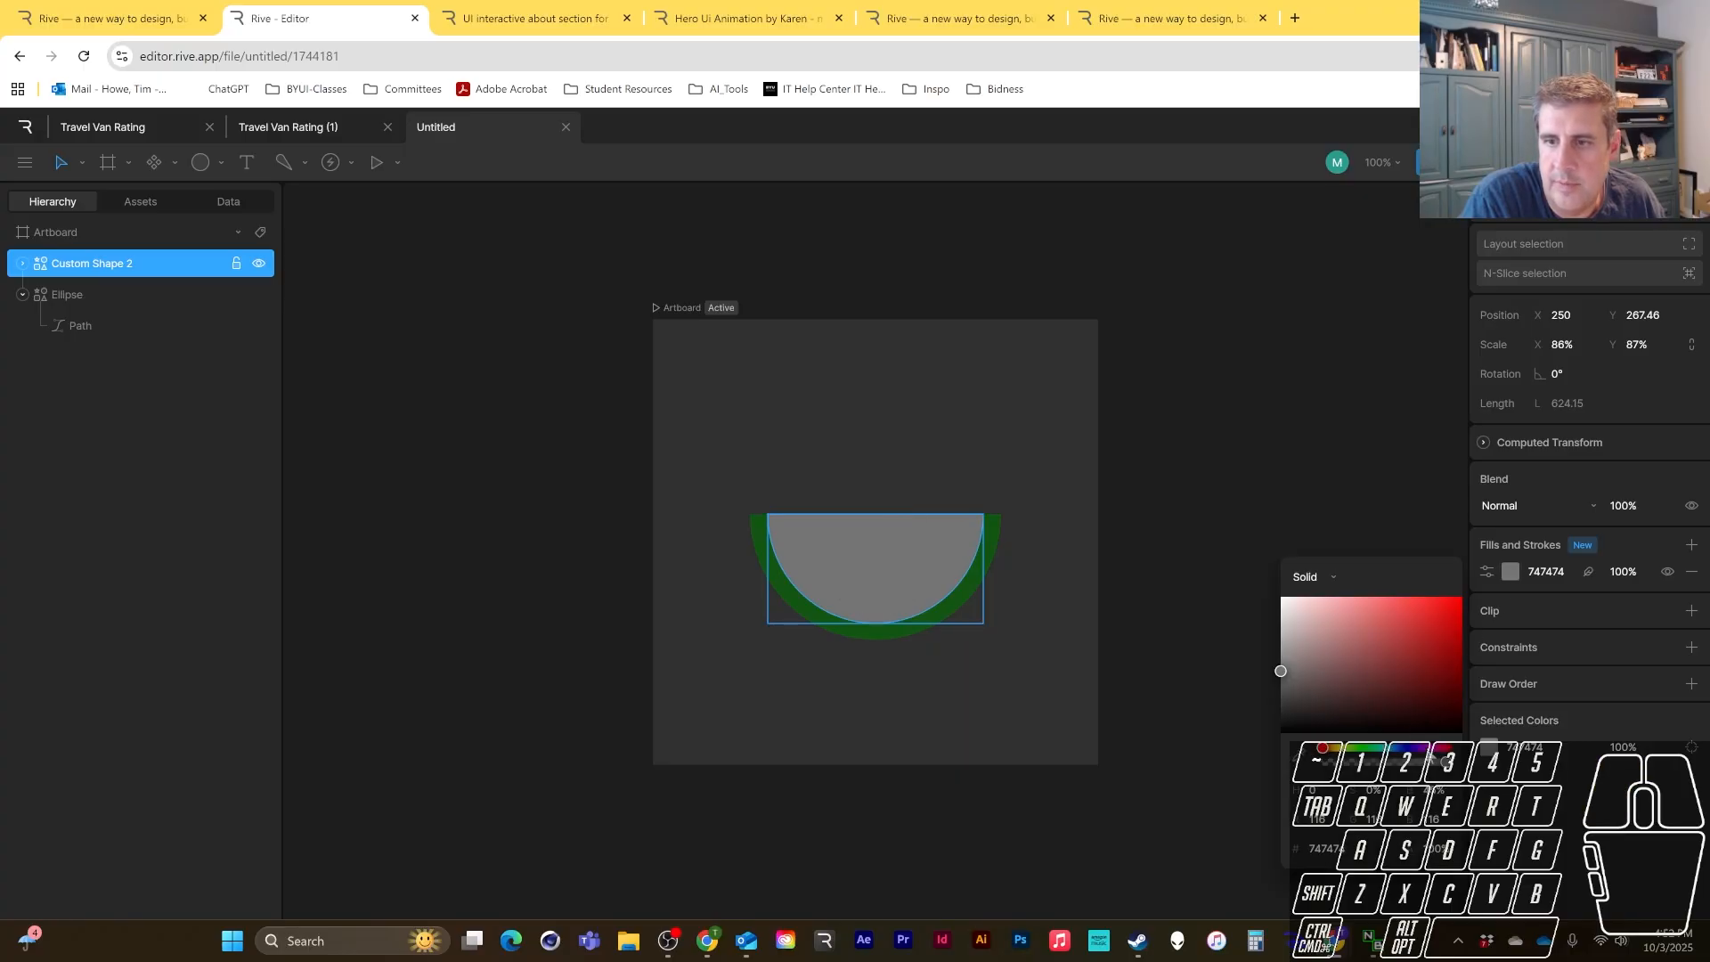
left_click(1426, 748)
left_click_drag(1396, 634, 1470, 588)
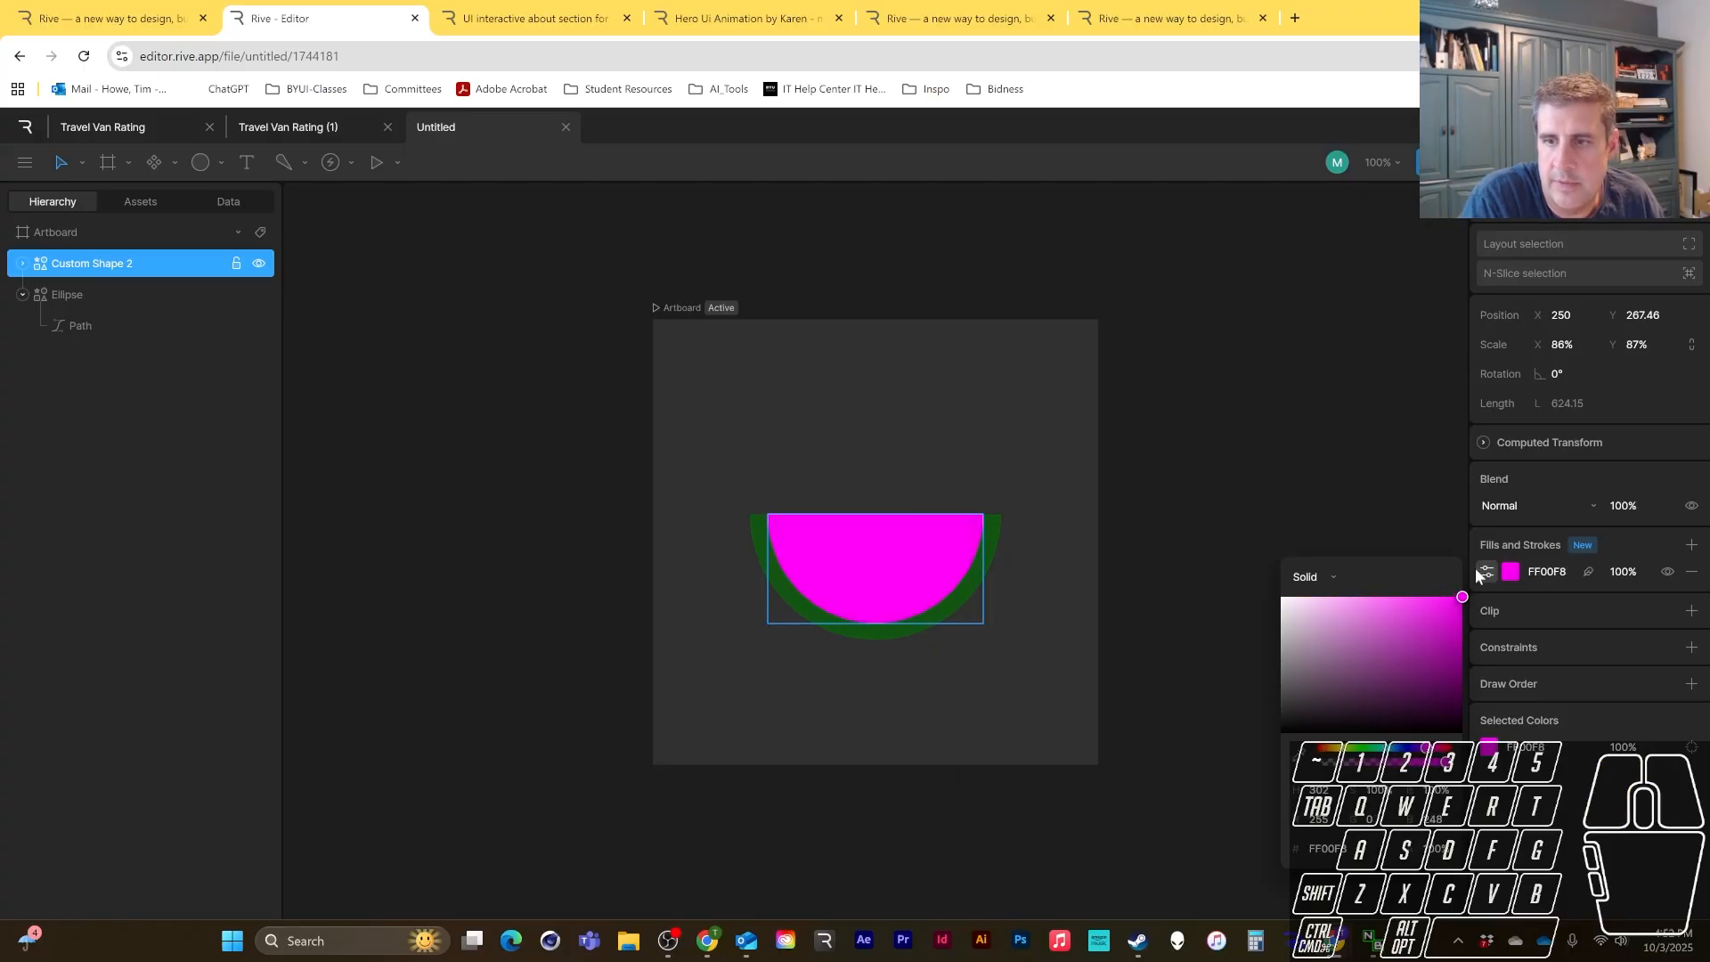
left_click_drag(1431, 752, 1438, 750)
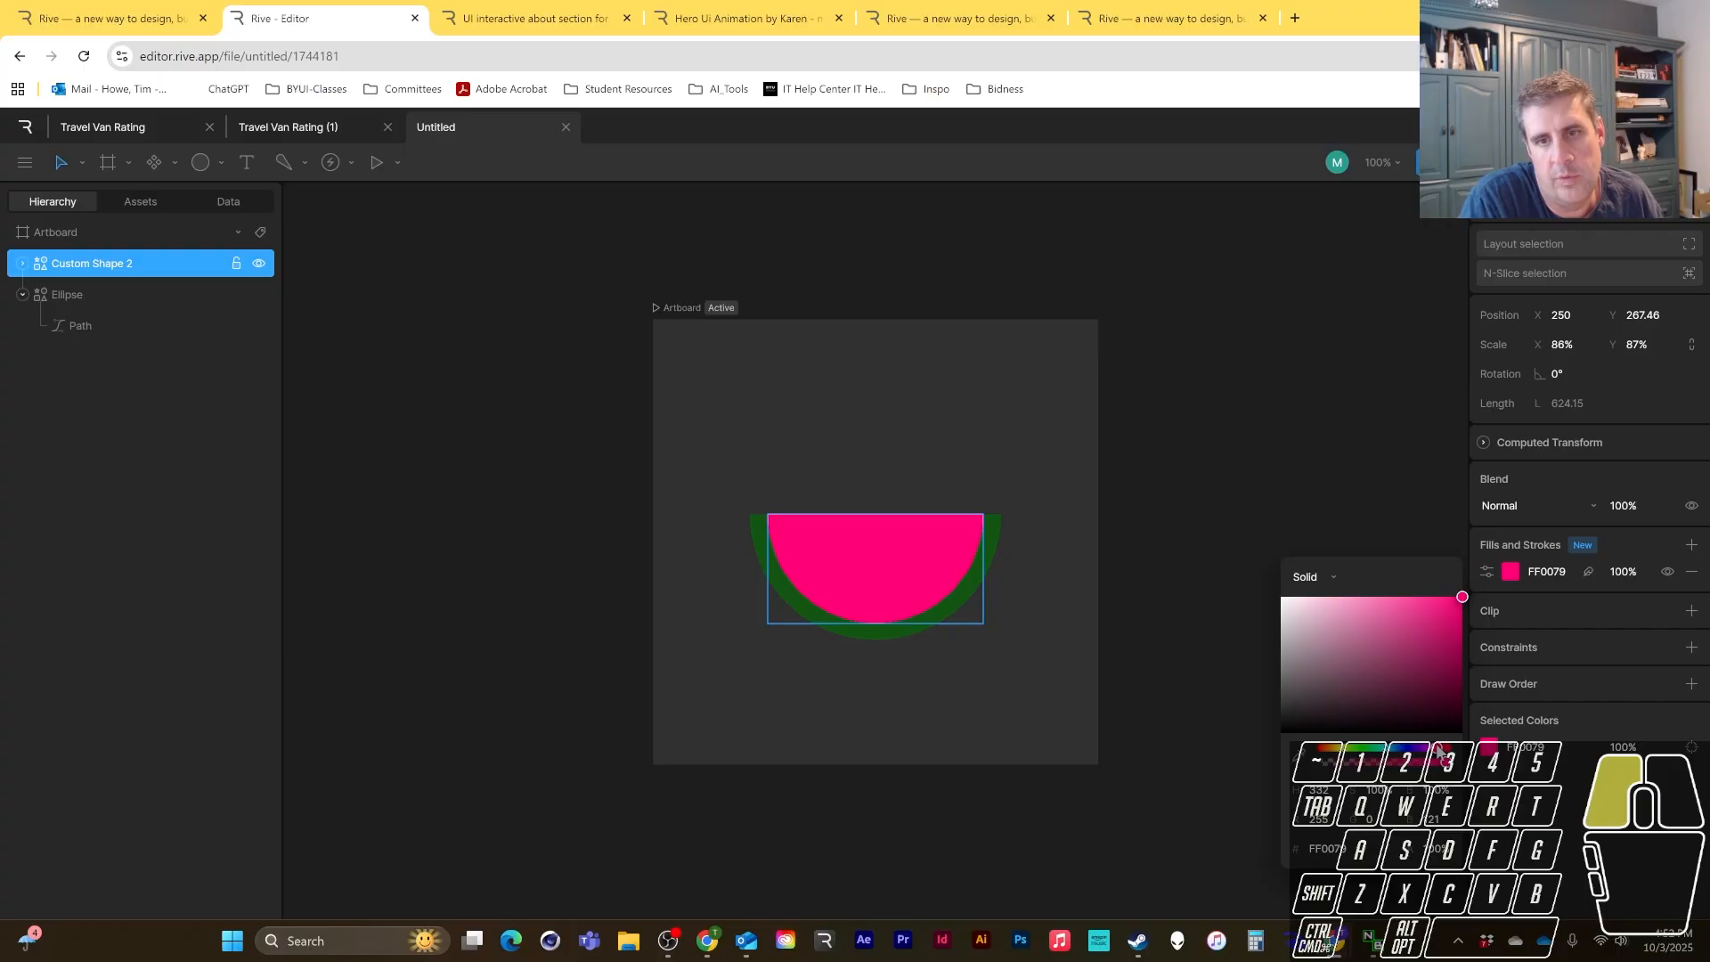
left_click(1172, 508)
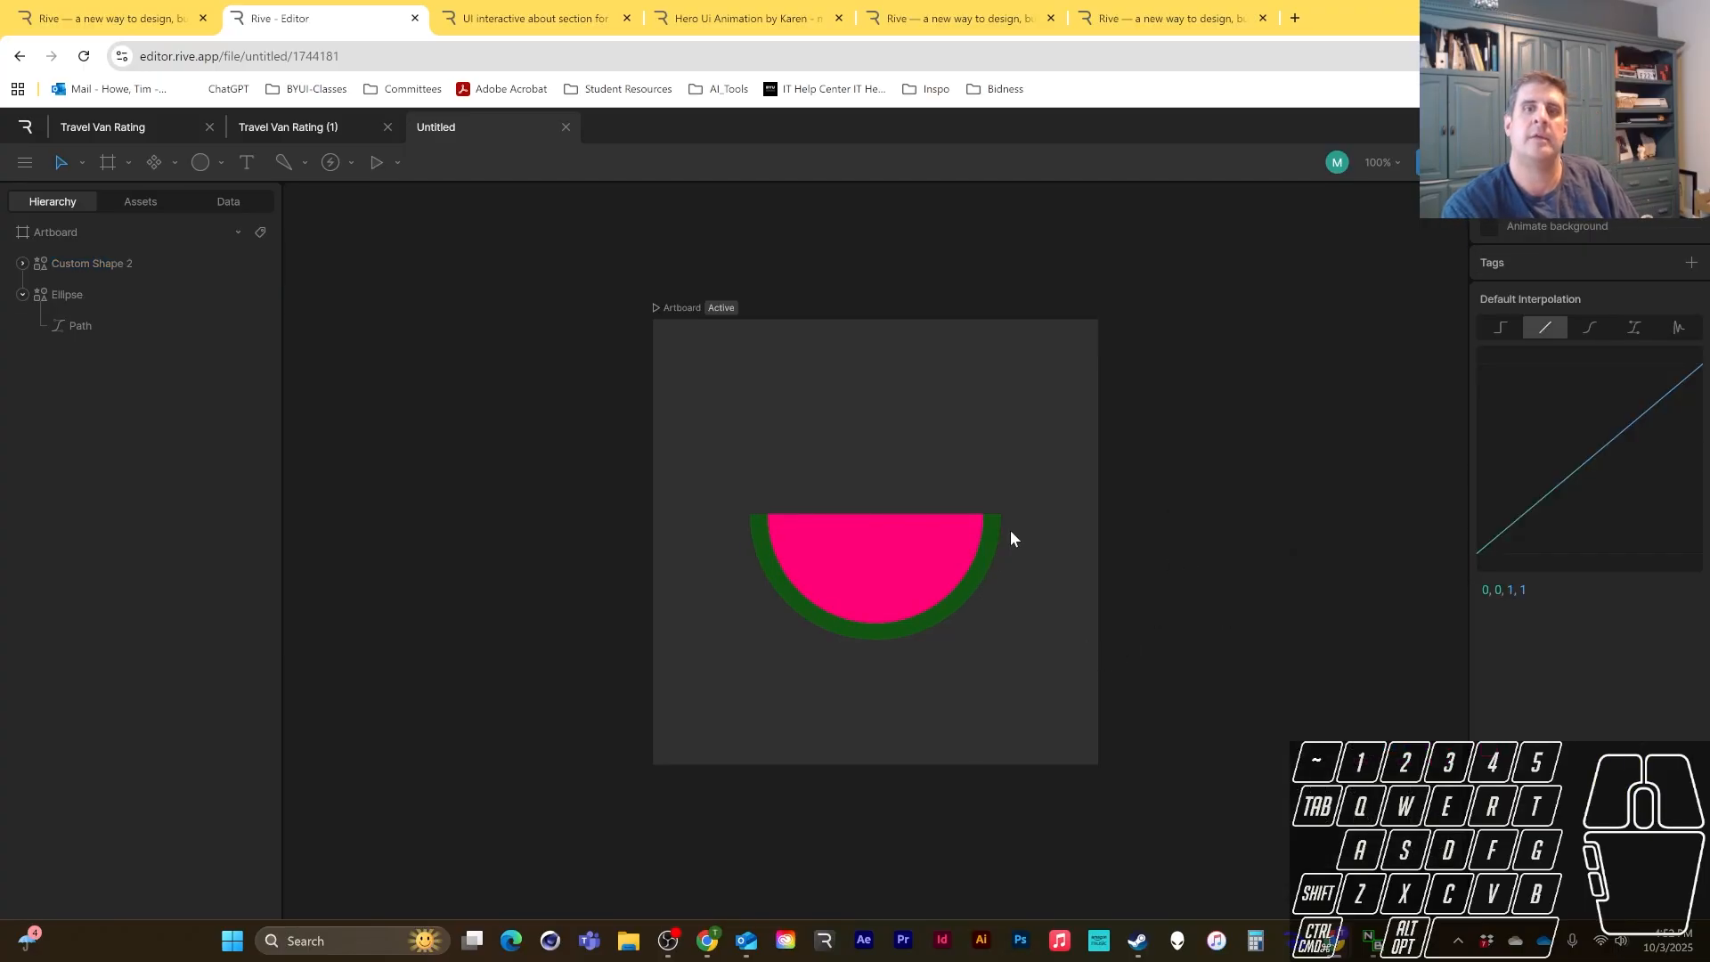
- Fill the artboard background with a light warm off-white, about EEE9E4, and deselect it
left_click(689, 324)
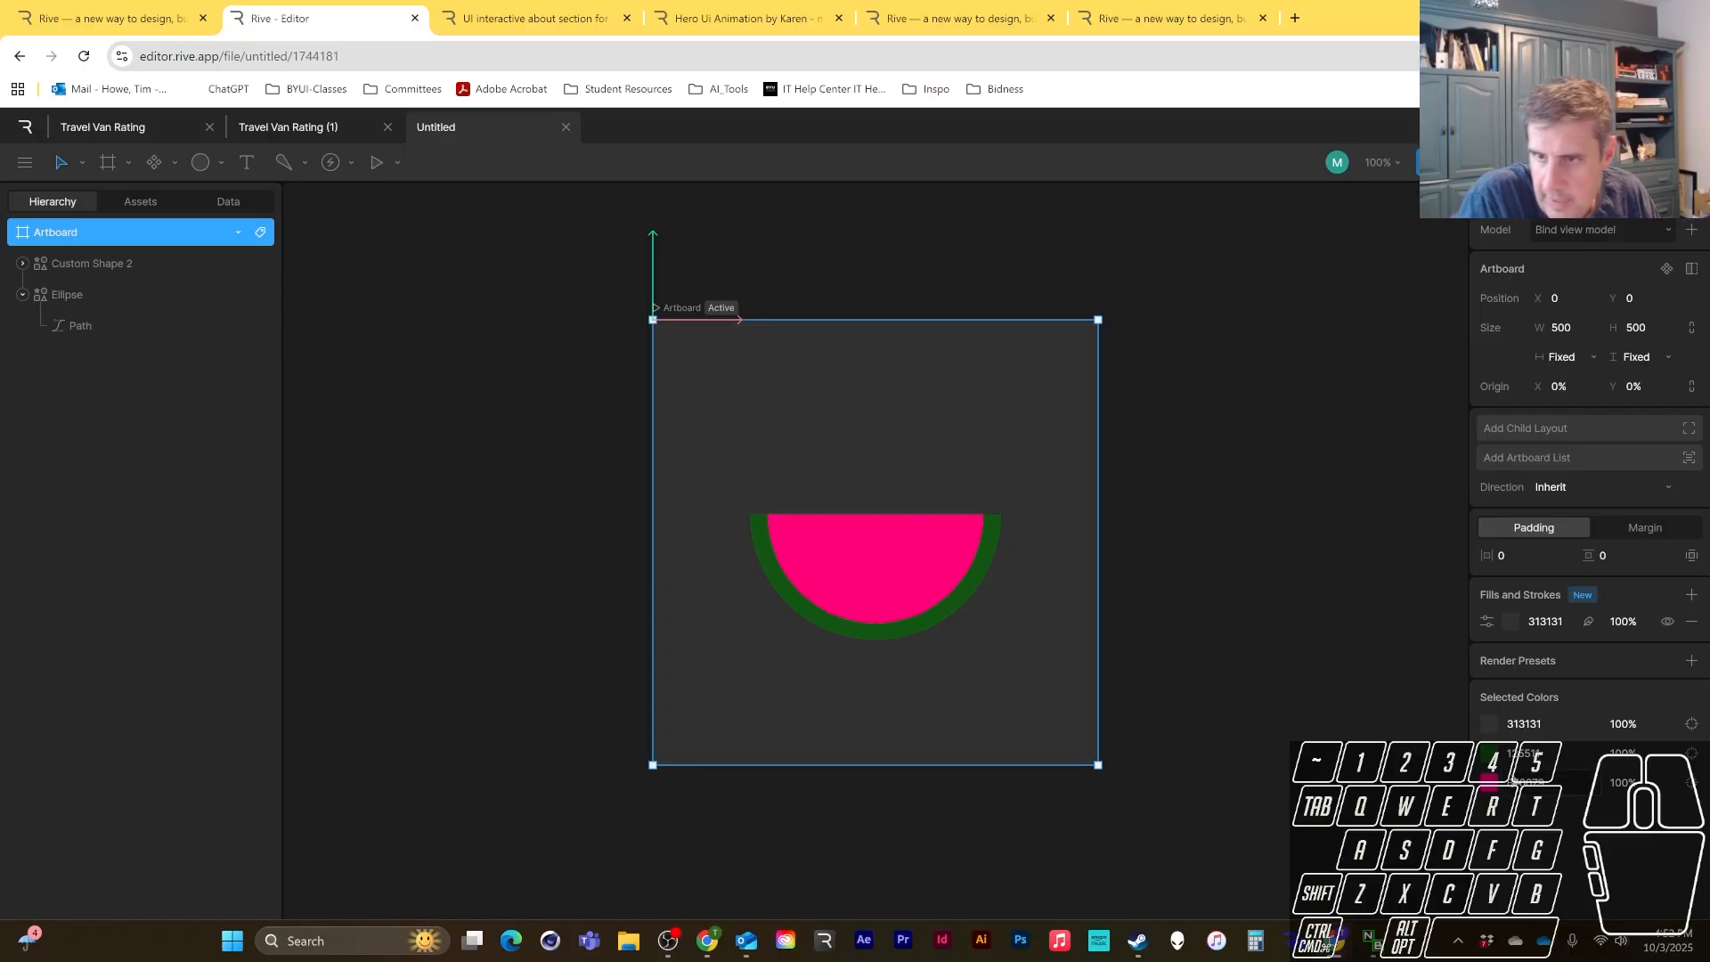
left_click(1492, 722)
left_click_drag(1284, 663, 1185, 647)
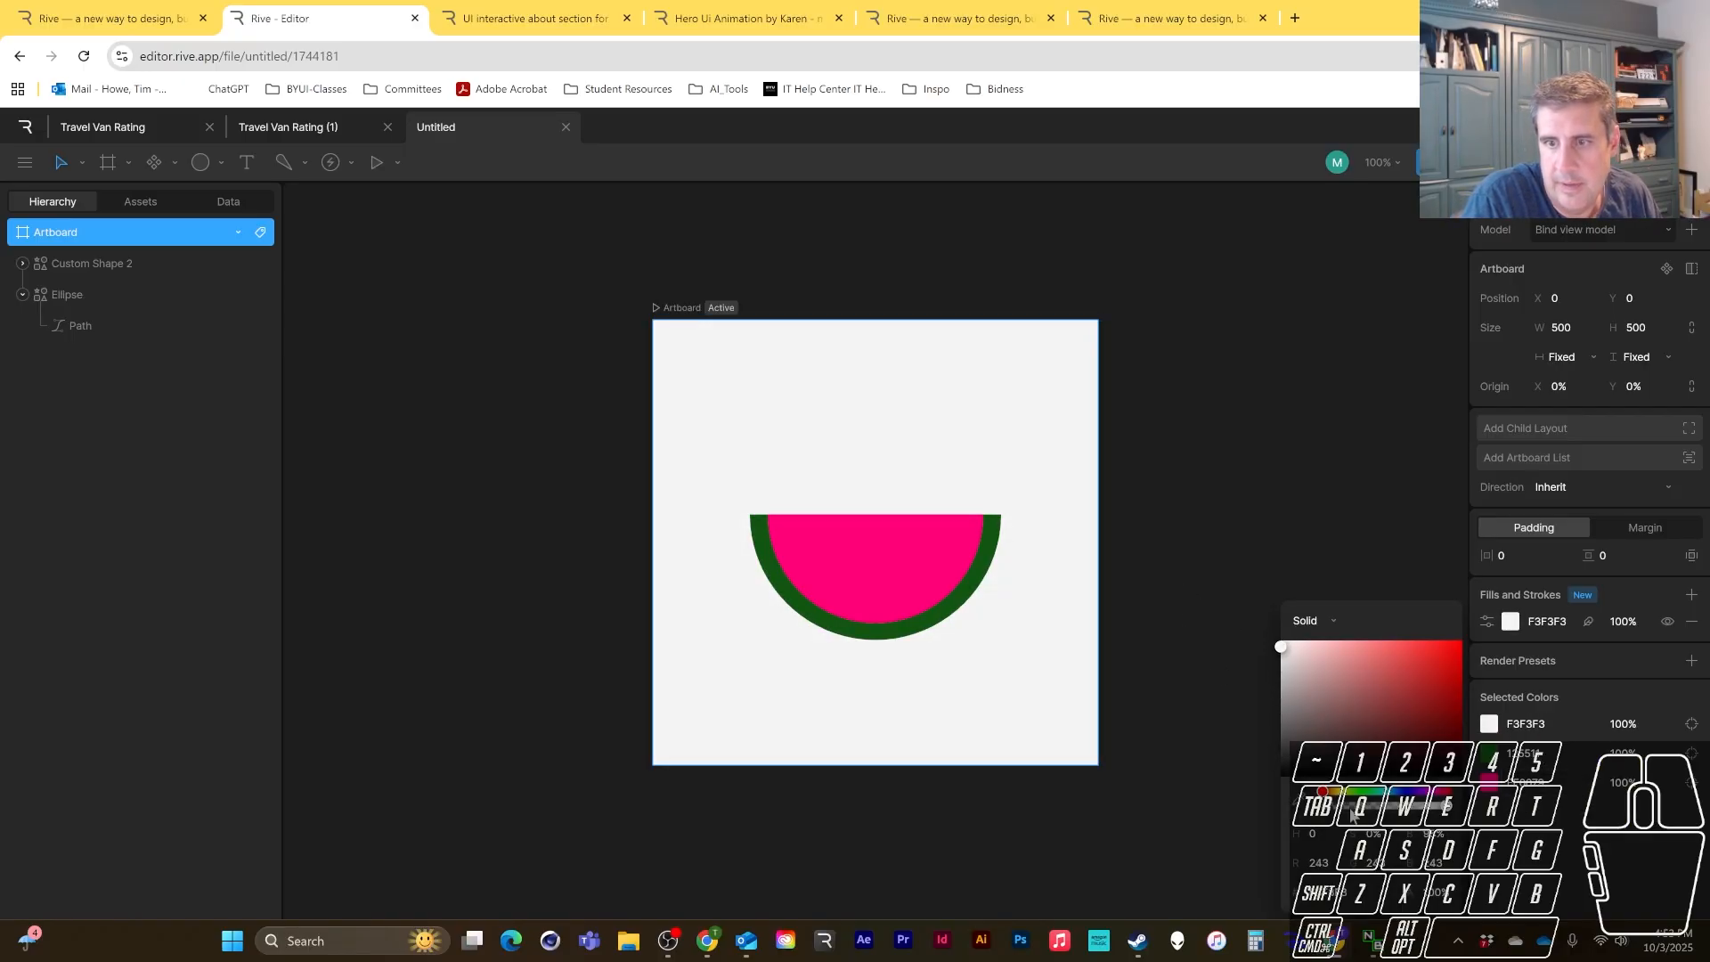
left_click_drag(1323, 791, 1333, 791)
left_click(1291, 656)
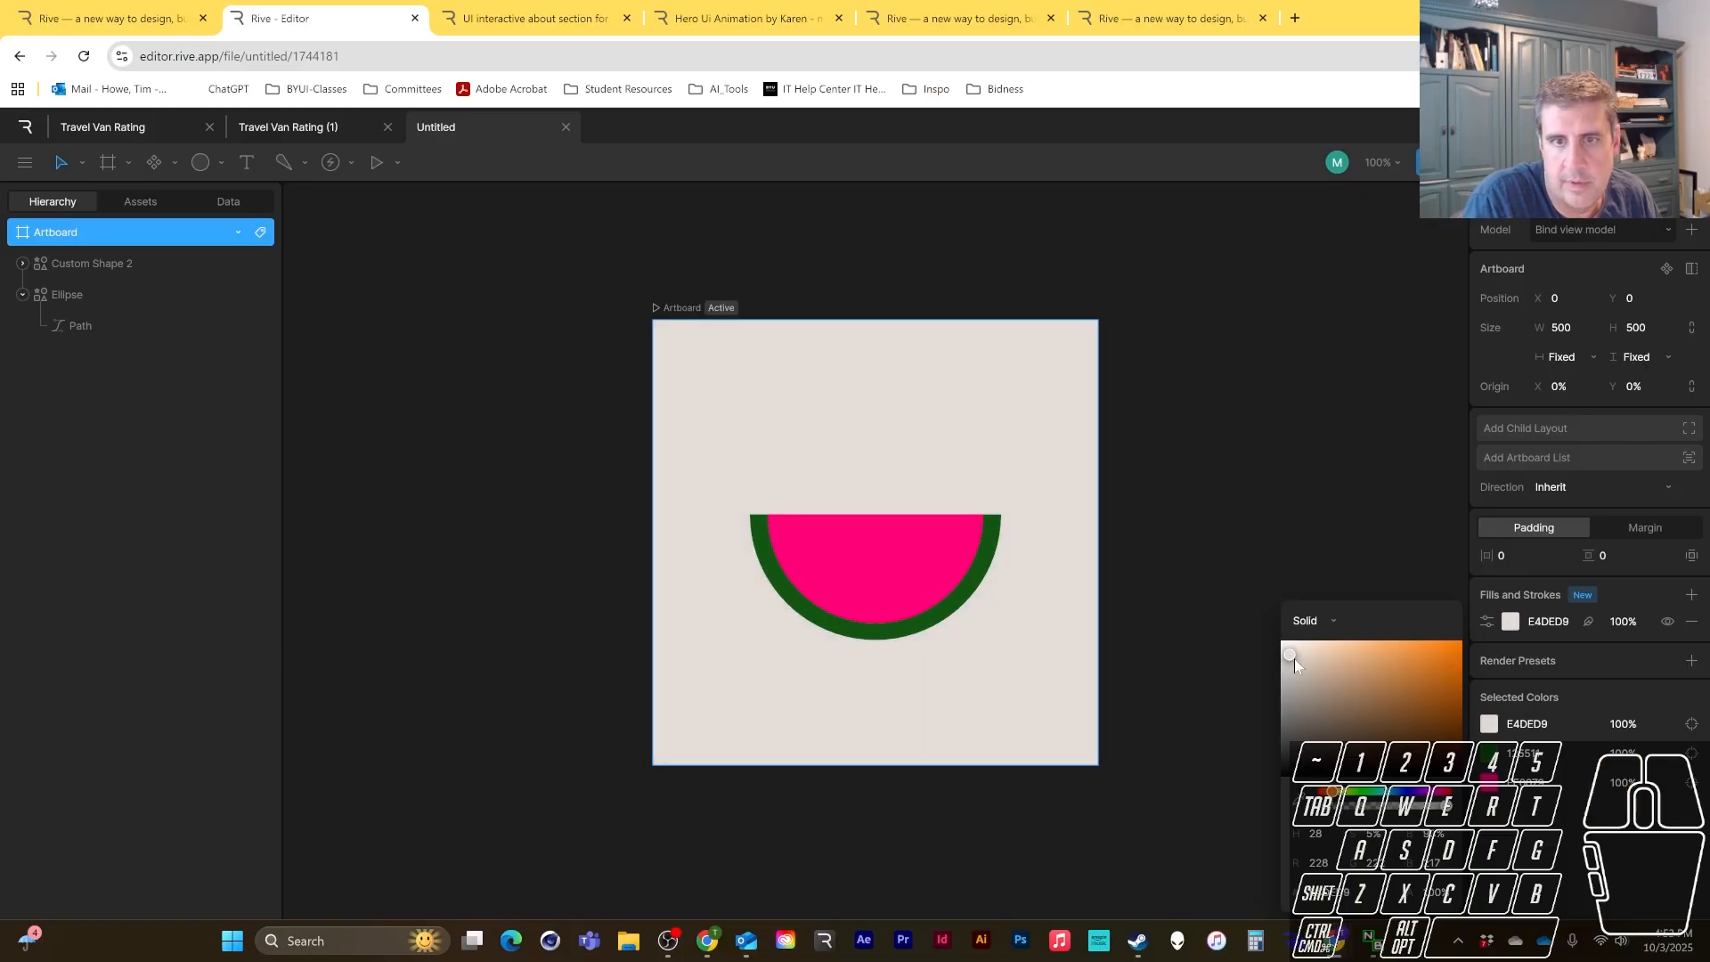
left_click_drag(1285, 669, 1290, 649)
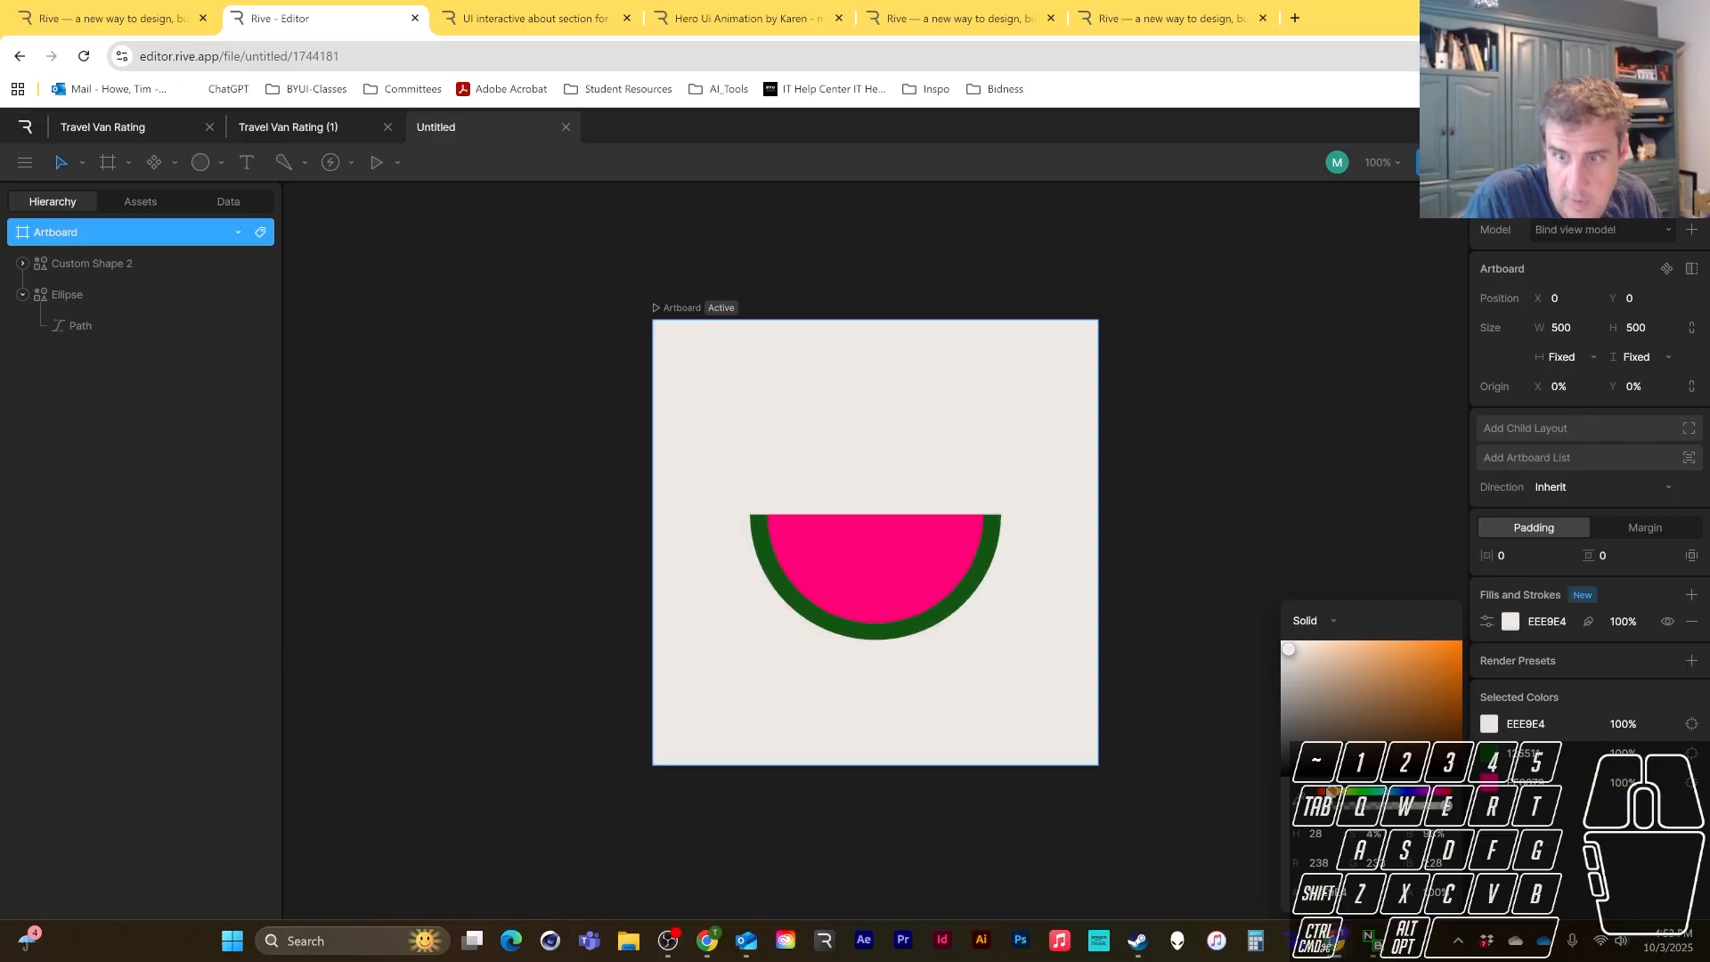
left_click_drag(1333, 794, 1335, 794)
left_click(1205, 659)
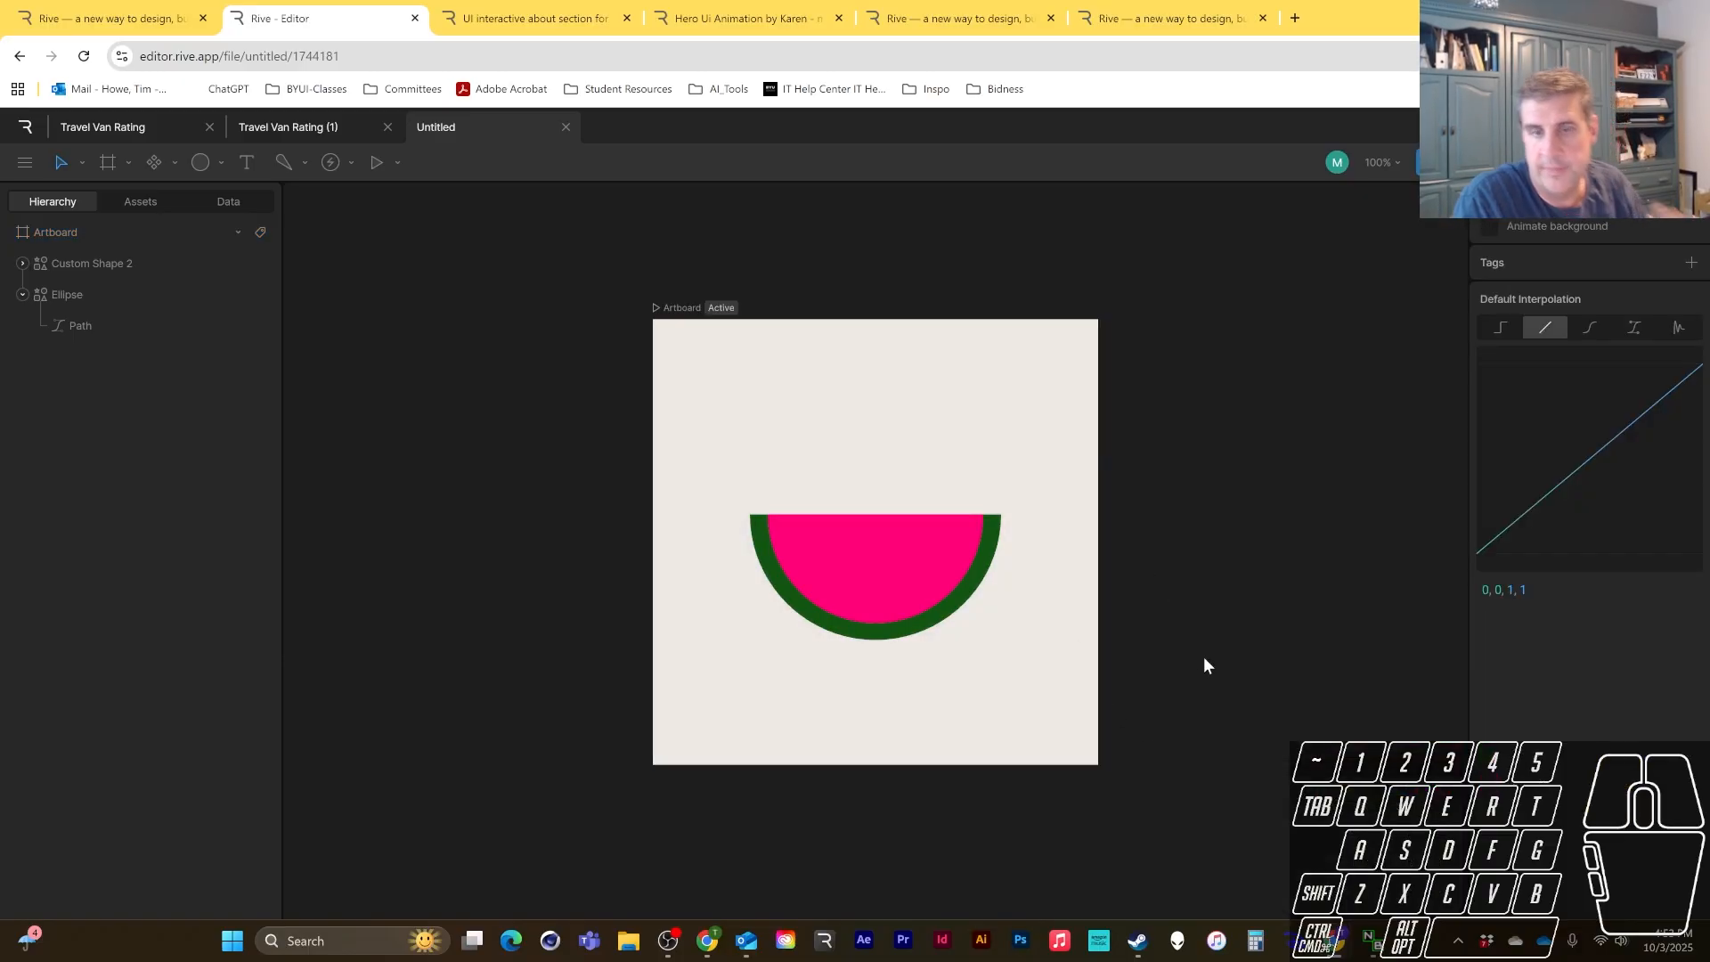
- Draw a 20 by 20 circle just above the middle of the slice, at about X 258, Y 192
left_click(991, 592)
left_click(1115, 558)
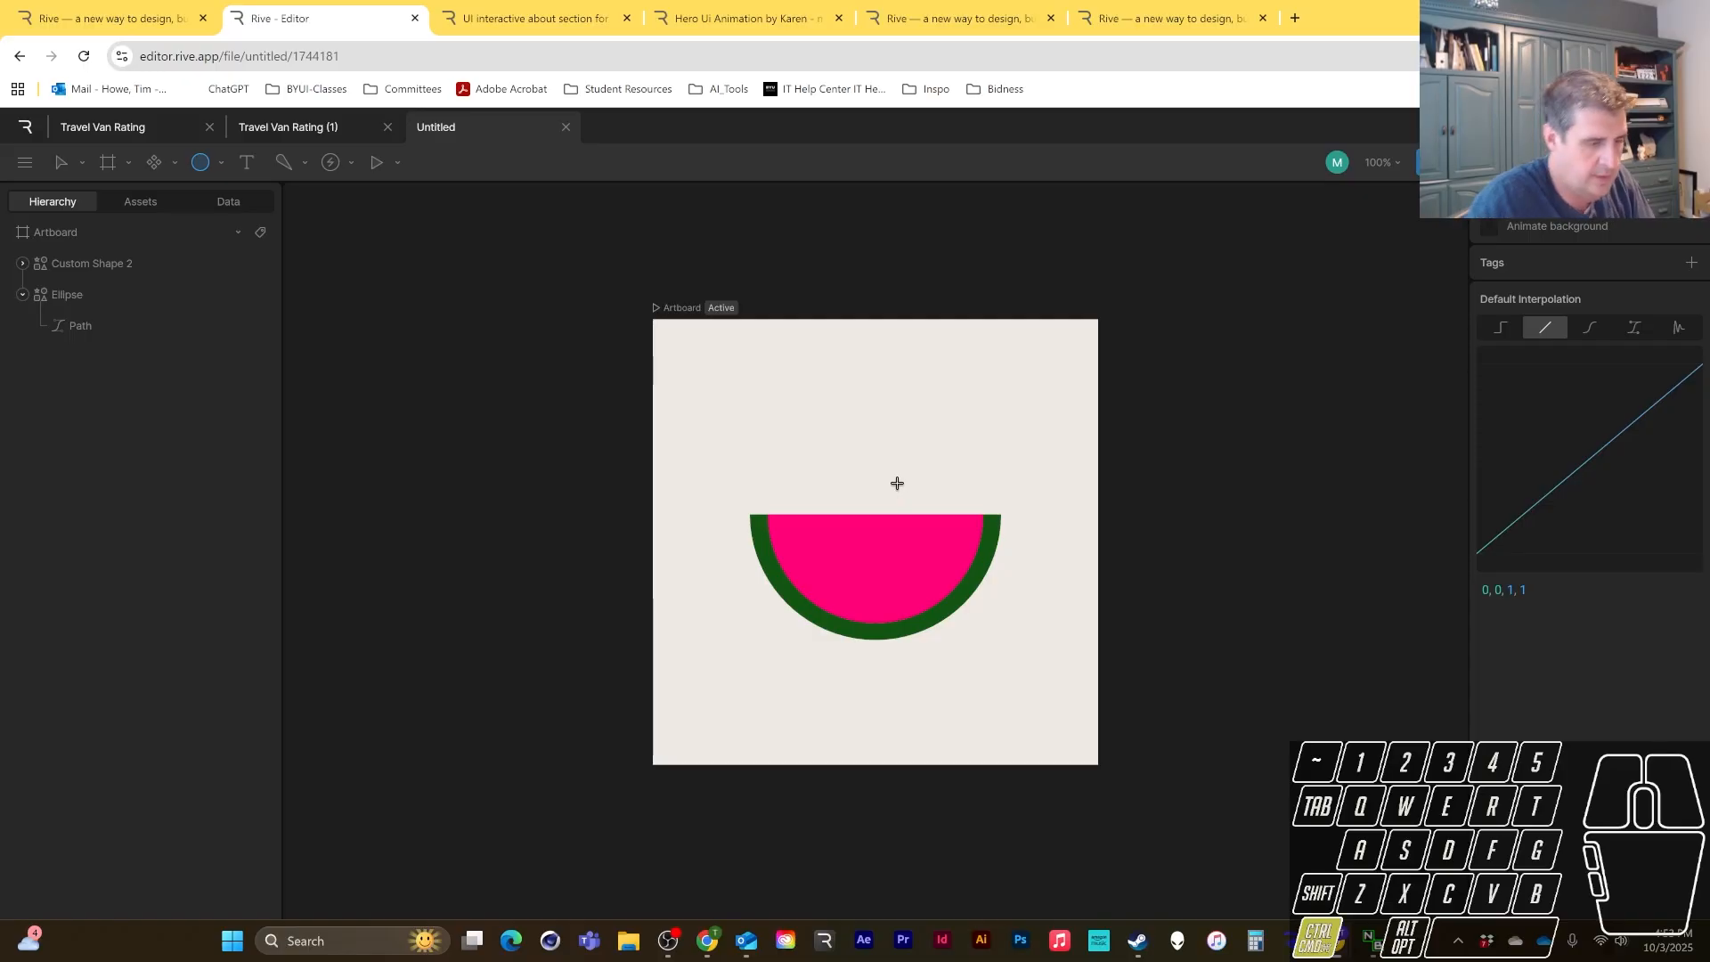
scroll(896, 484, "up", 3)
left_click_drag(726, 362, 691, 385)
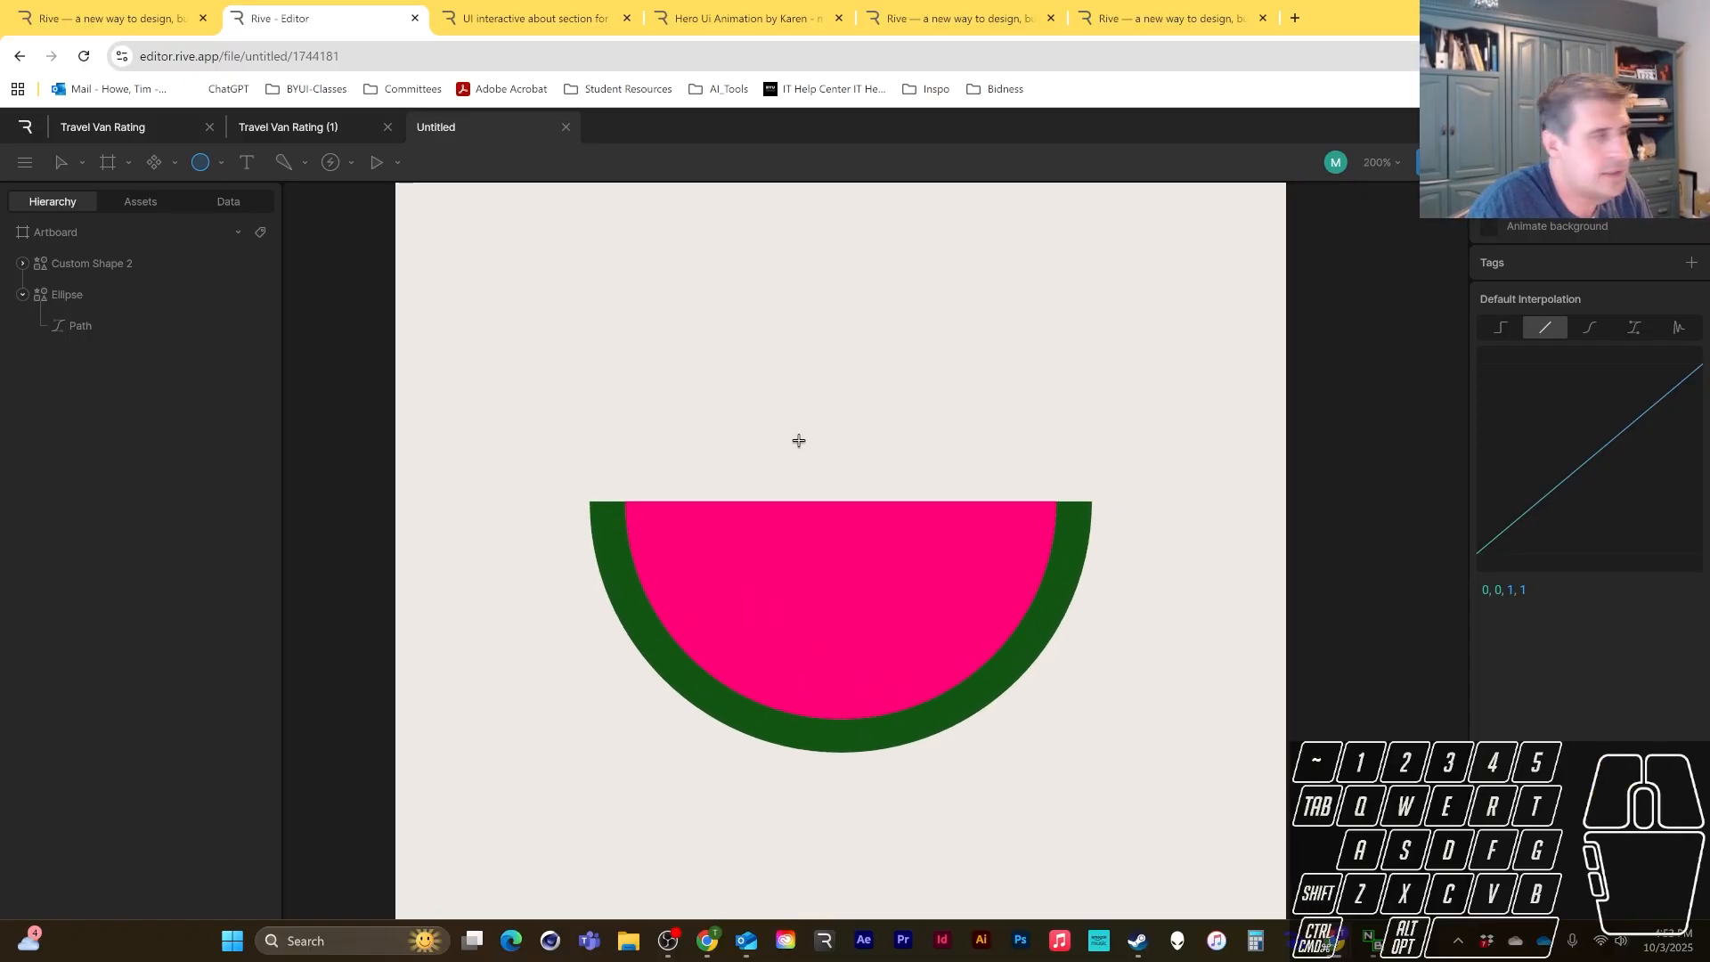
left_click_drag(847, 453, 874, 472)
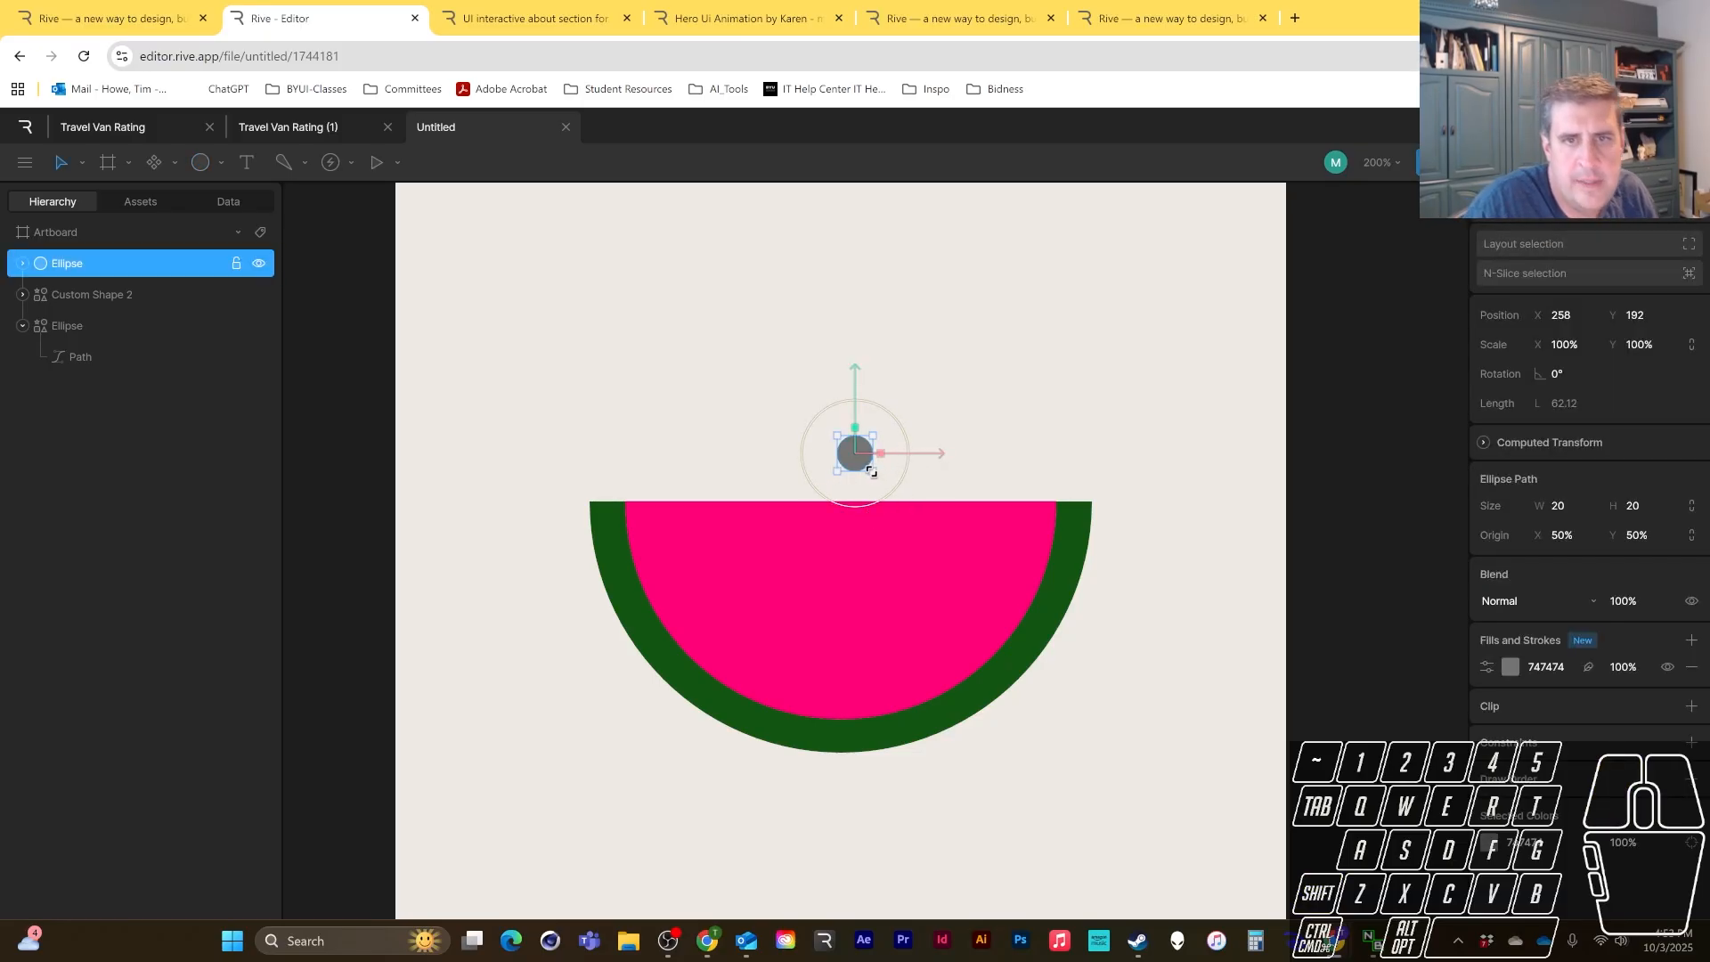
left_click_drag(871, 471, 848, 443)
scroll(869, 477, "up", 1)
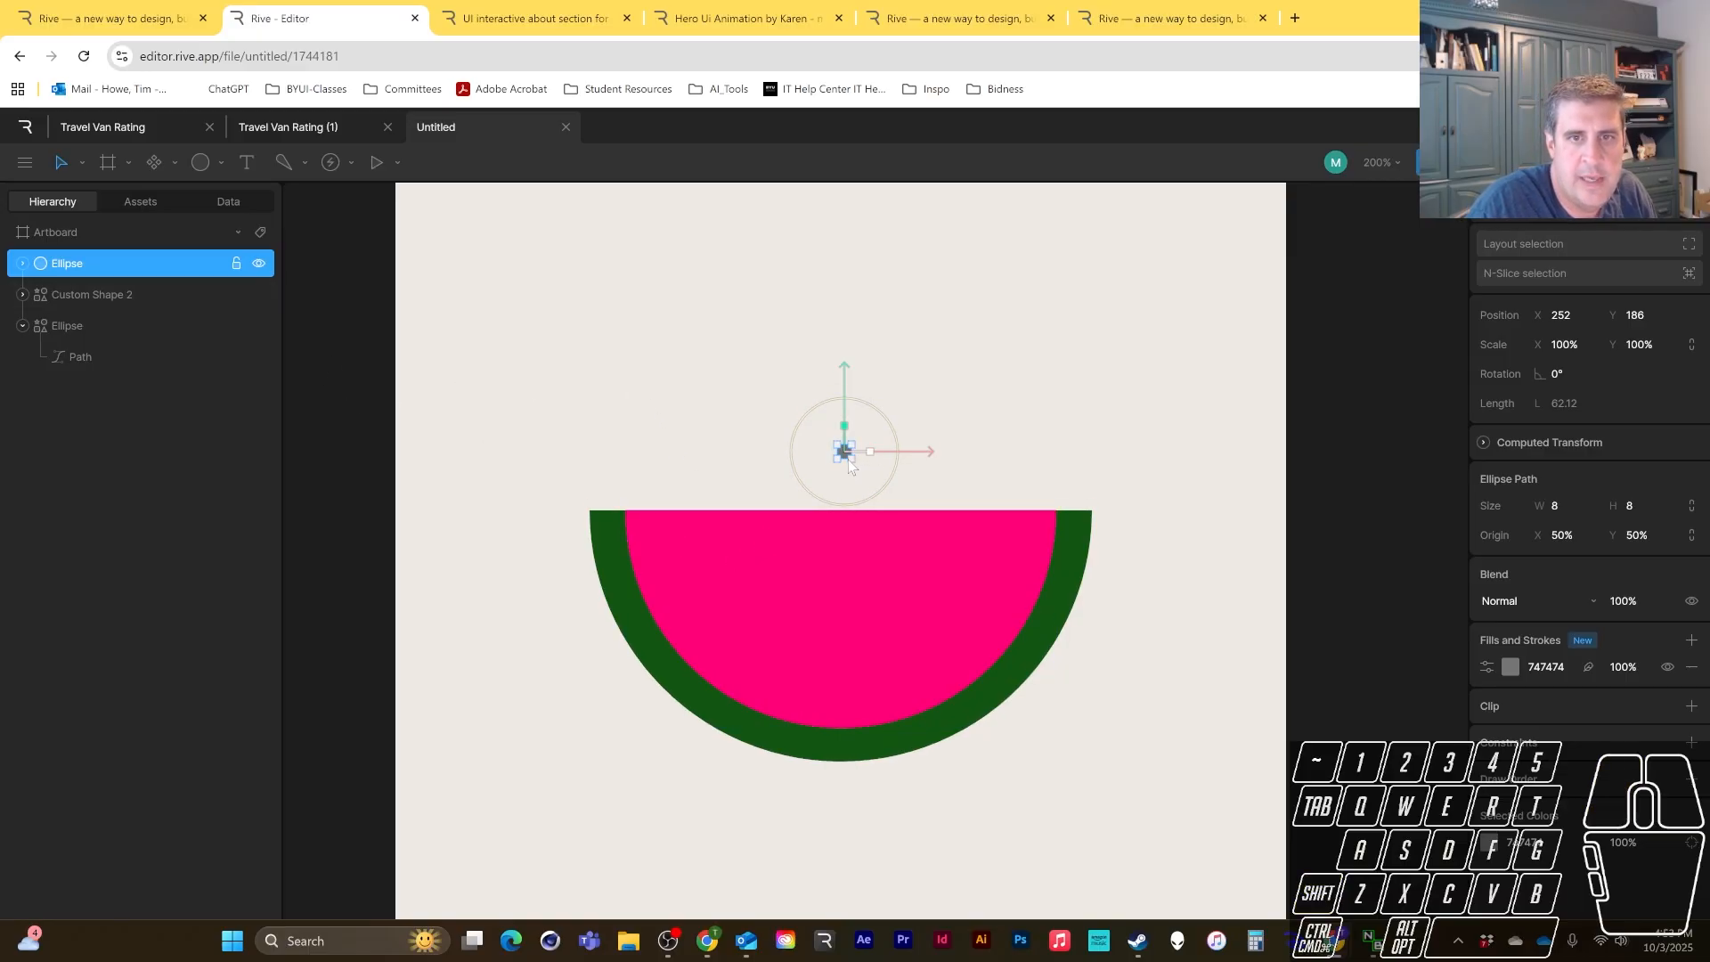
left_click(851, 461)
key("ctrl+z")
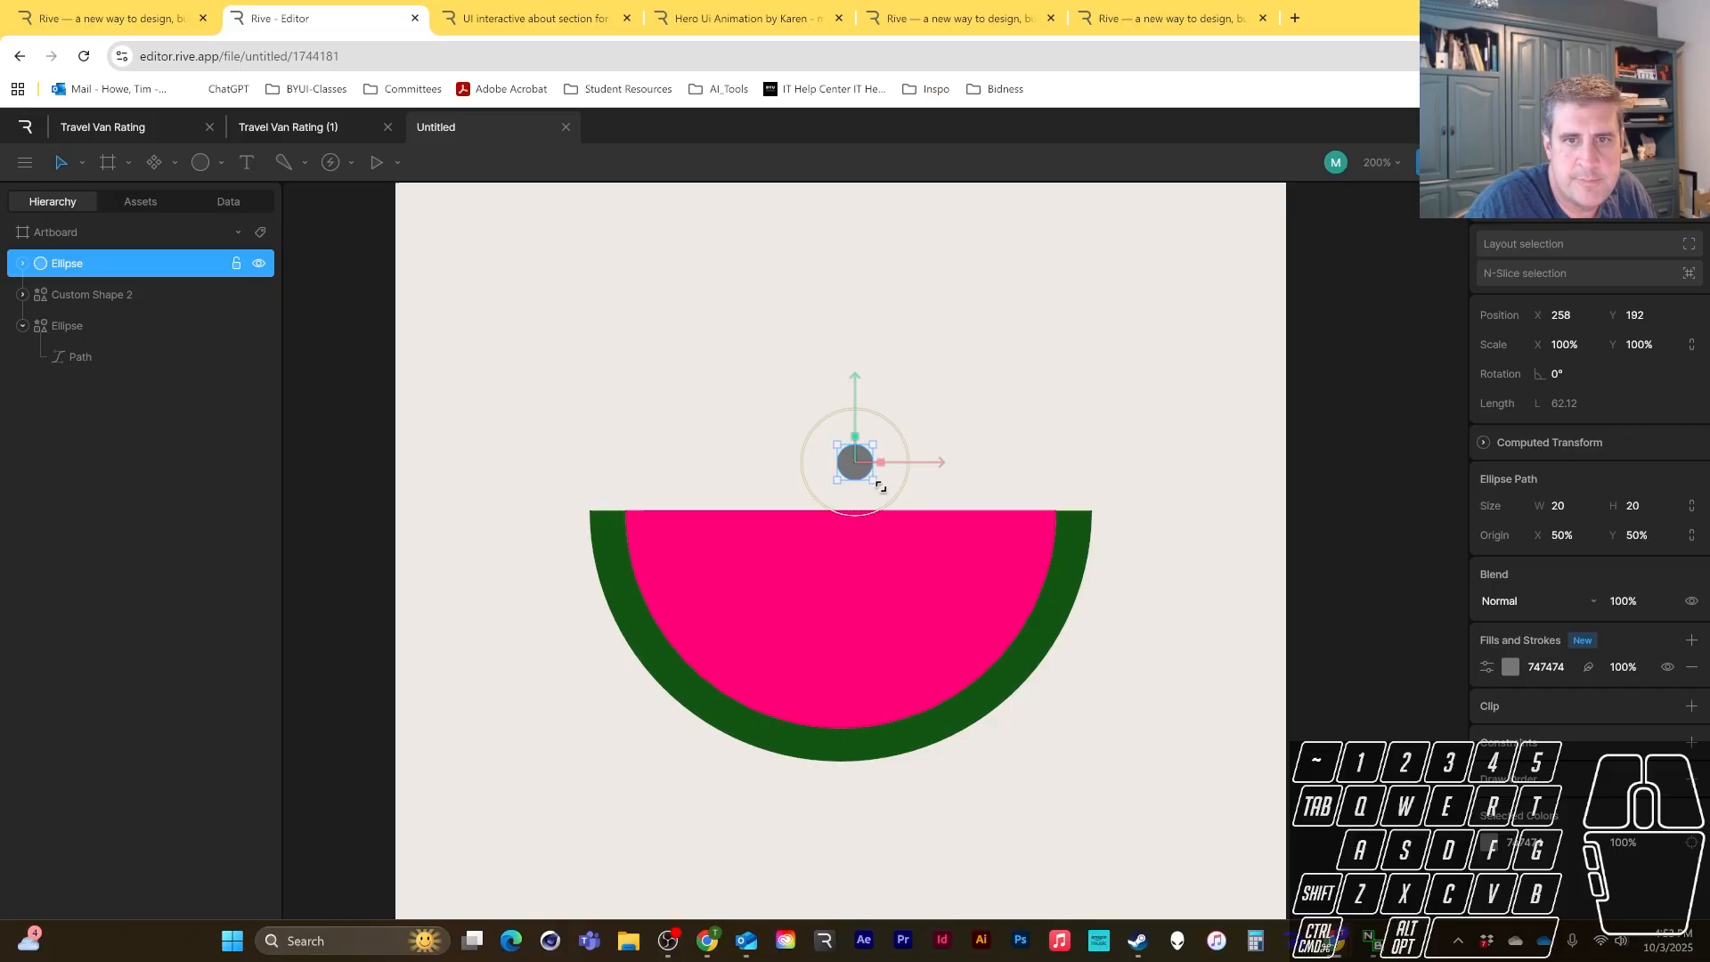
- Fill the new circle above the slice with black 000000
left_click(200, 163)
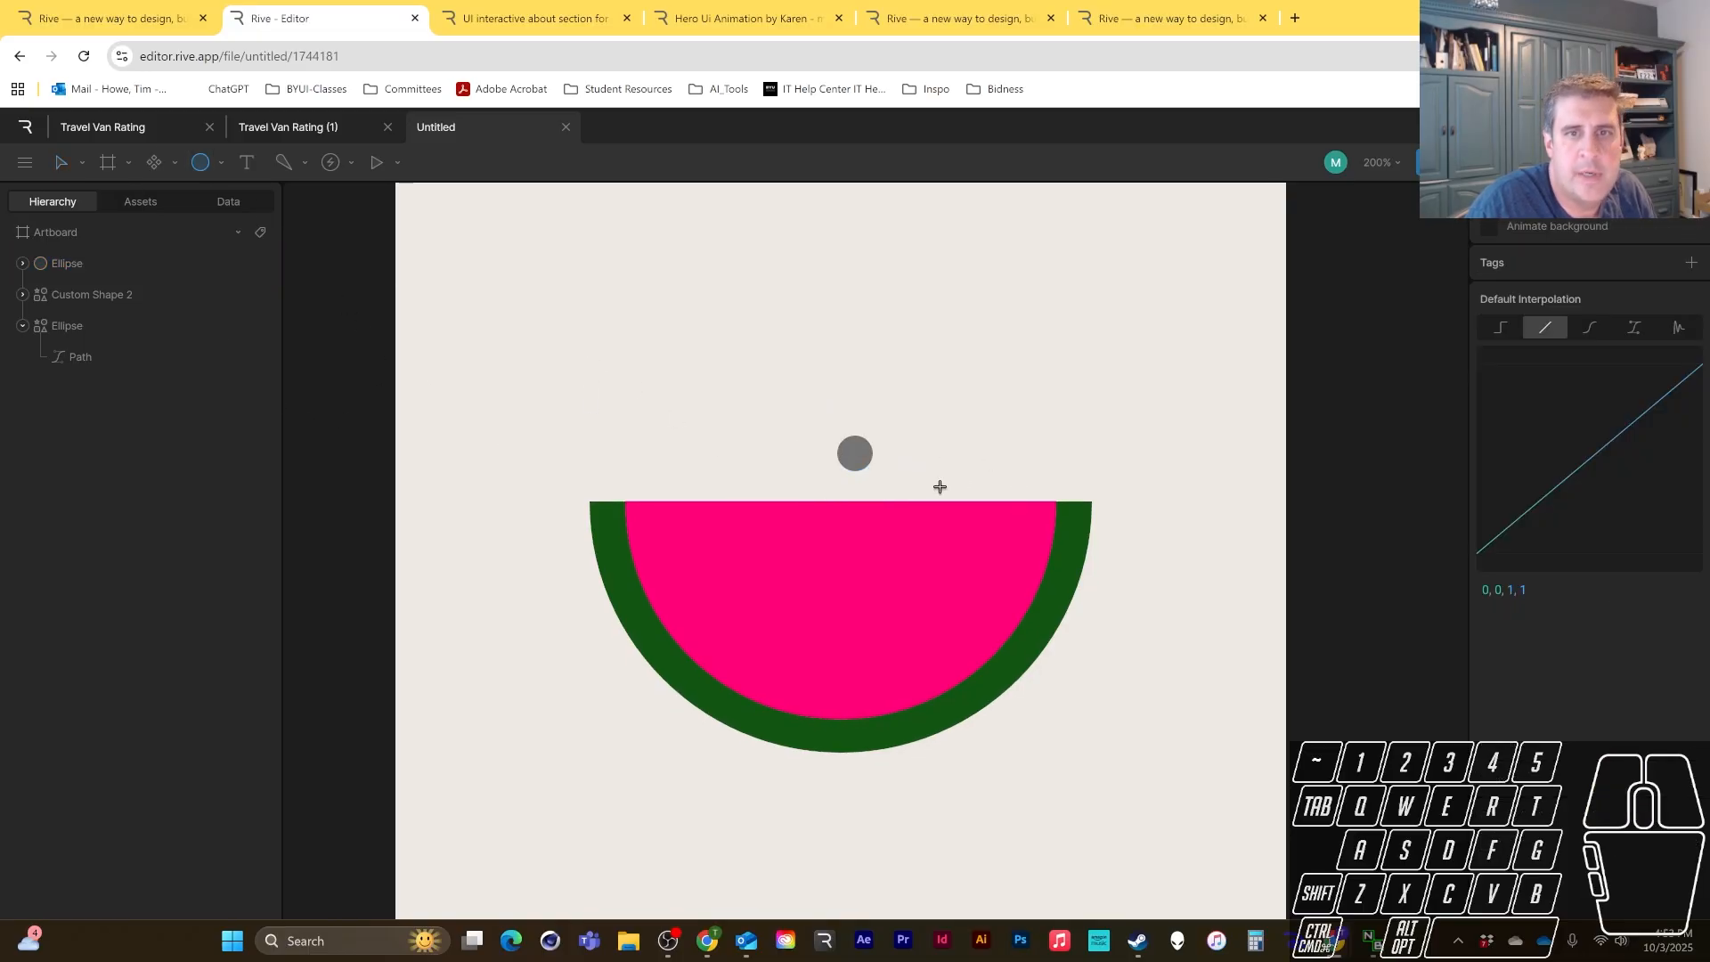
left_click(93, 267)
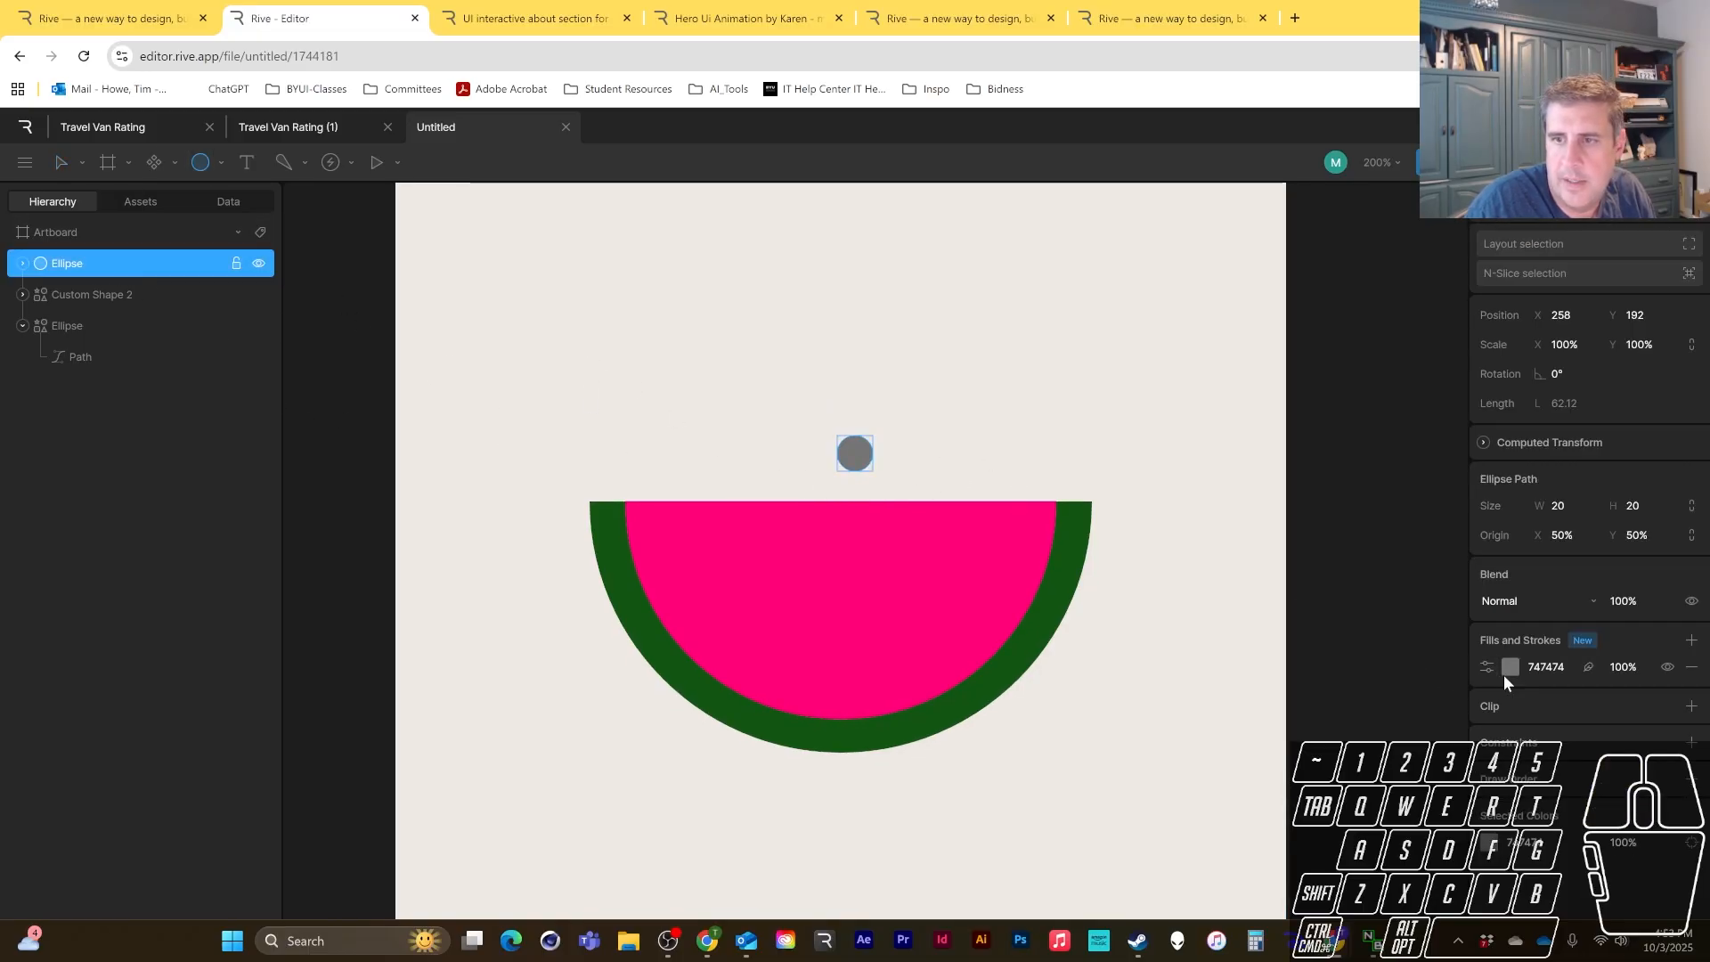
left_click(1508, 667)
left_click_drag(1377, 687, 1192, 824)
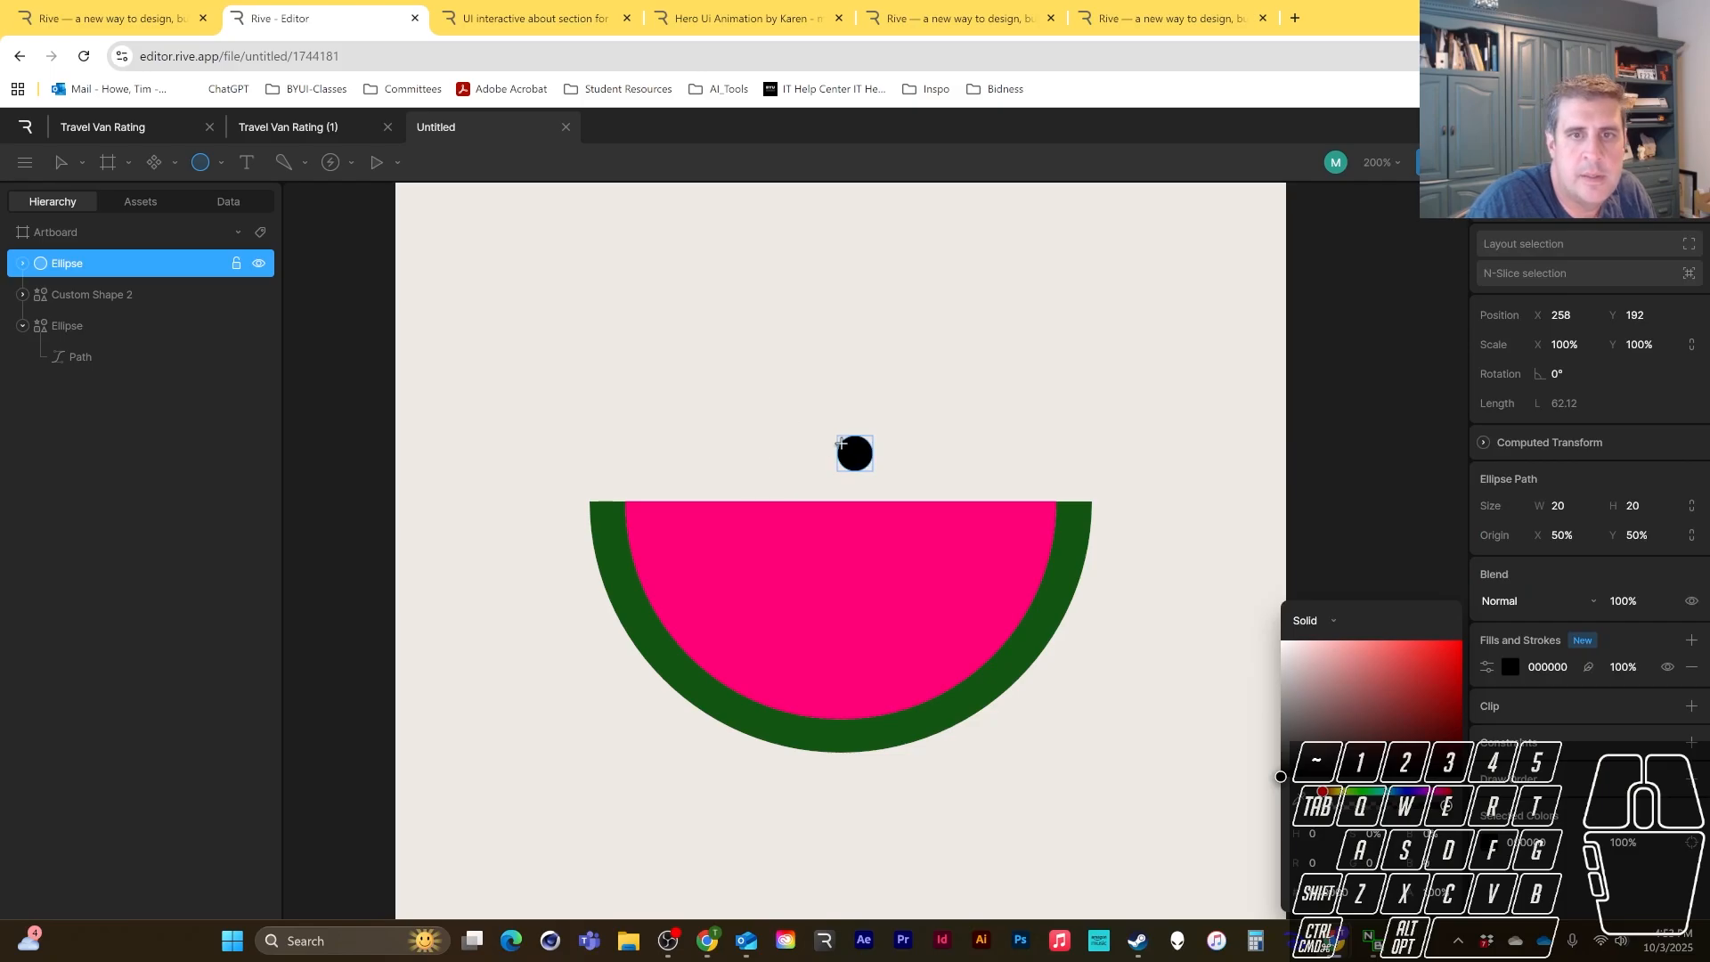
- Draw a 9 by 9 circle and place it over the black circle's upper-left edge, at X 250, Y 187.5
mouse_move(835, 439)
left_mouse_down()
mouse_move(871, 466)
mouse_move(855, 458)
left_mouse_up()
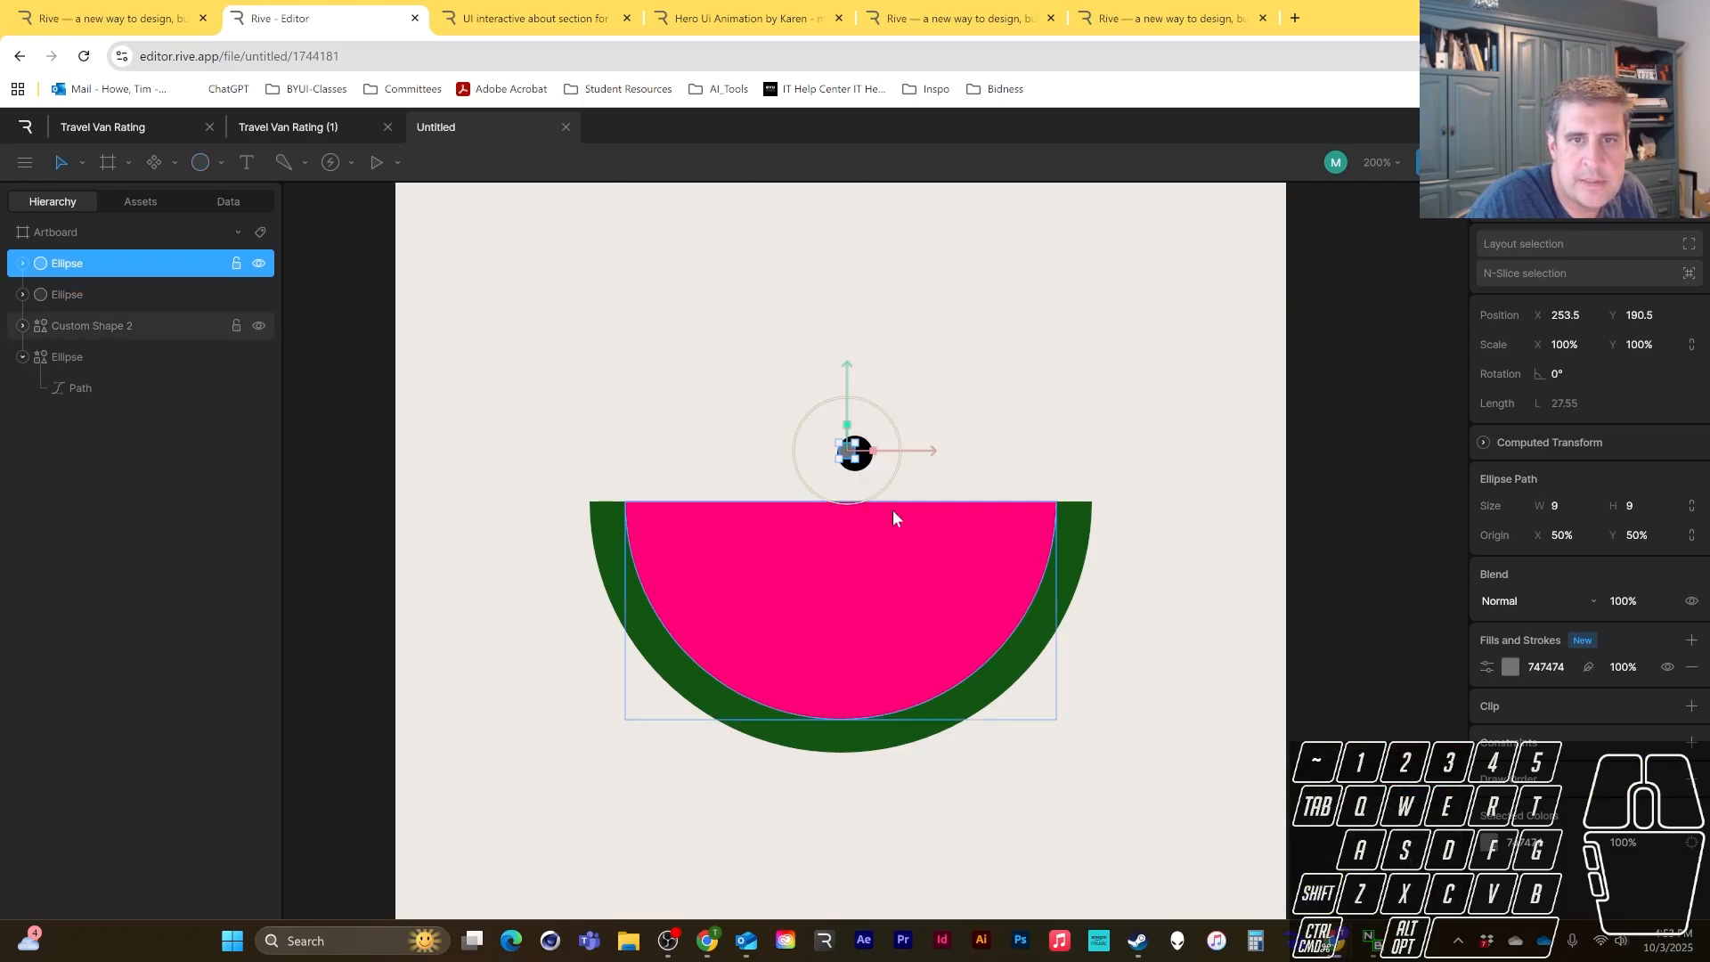
key("ctrl+=")
key("ctrl+=")
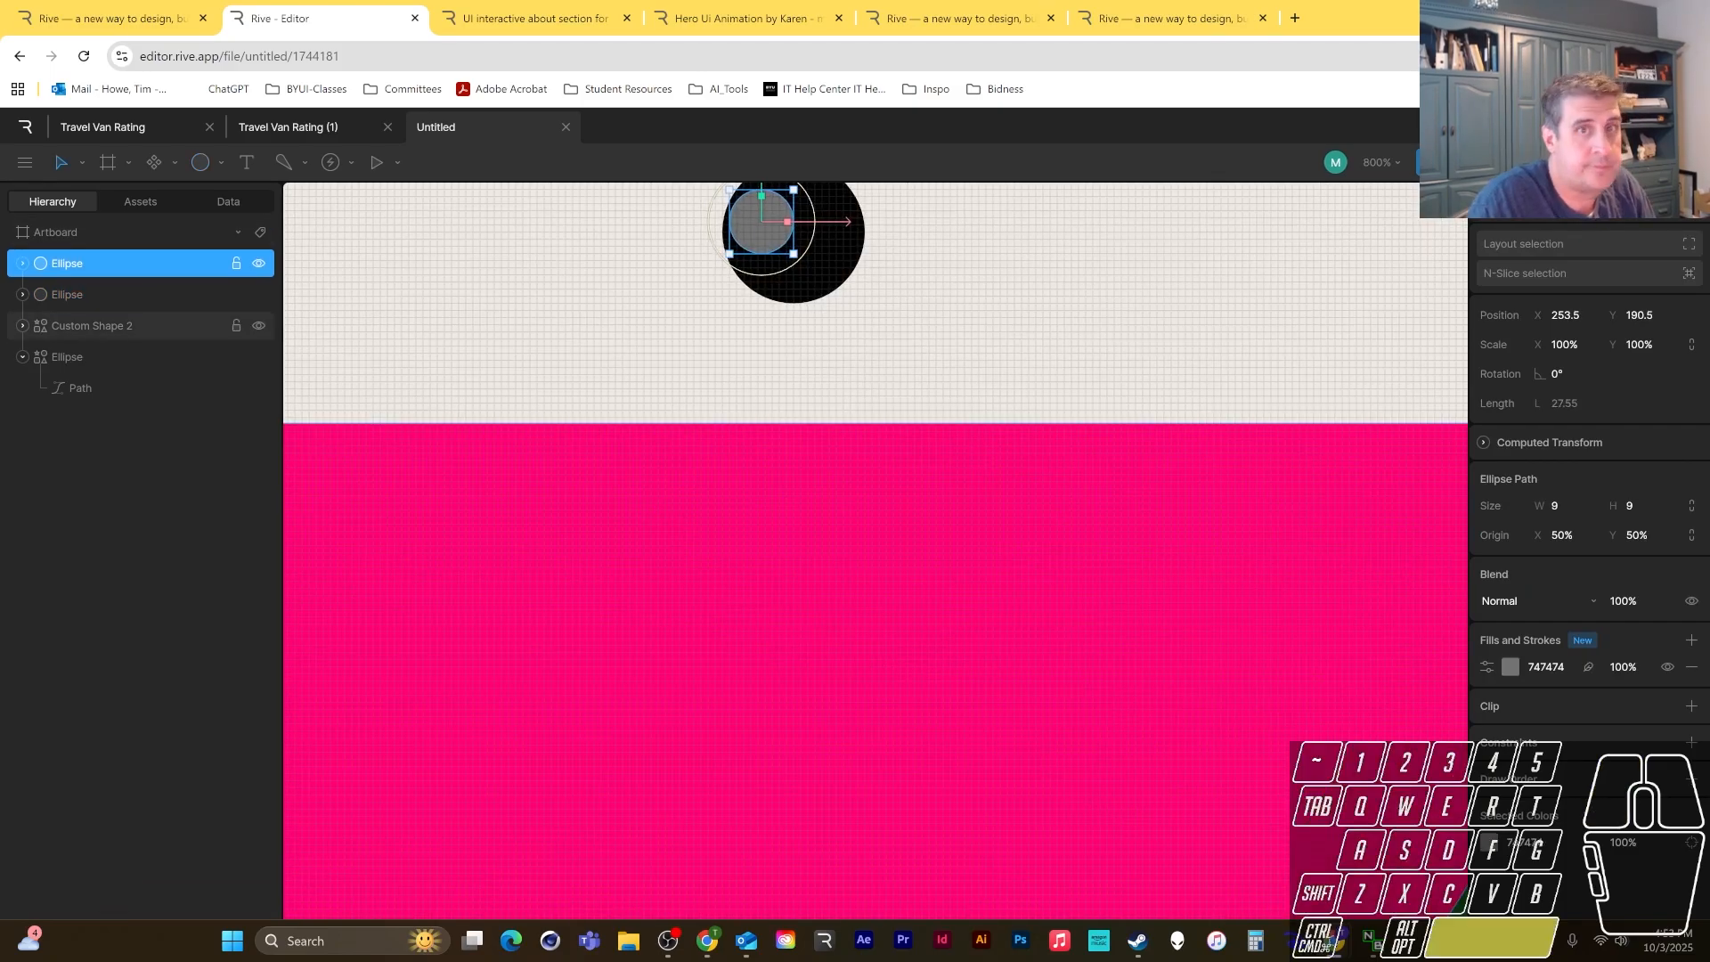
left_click_drag(846, 263, 777, 424)
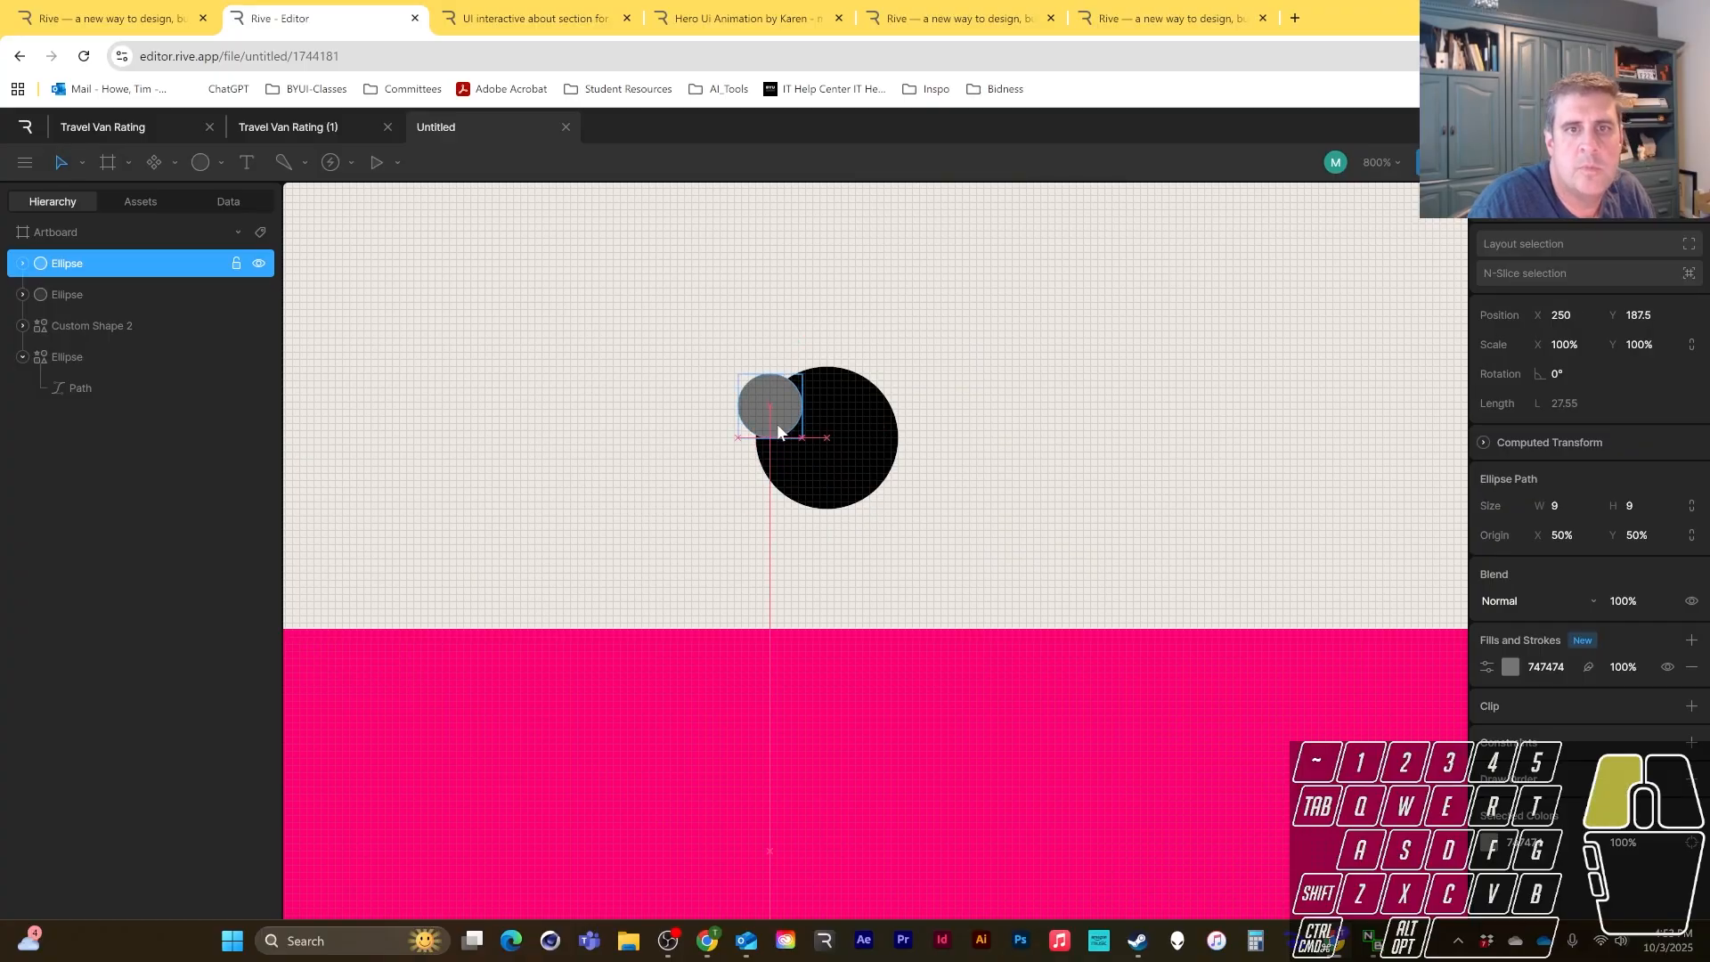
- Duplicate the small gray circle, place the copy on the black circle's opposite side at X 267, and order it behind the black circle
key("ctrl+d")
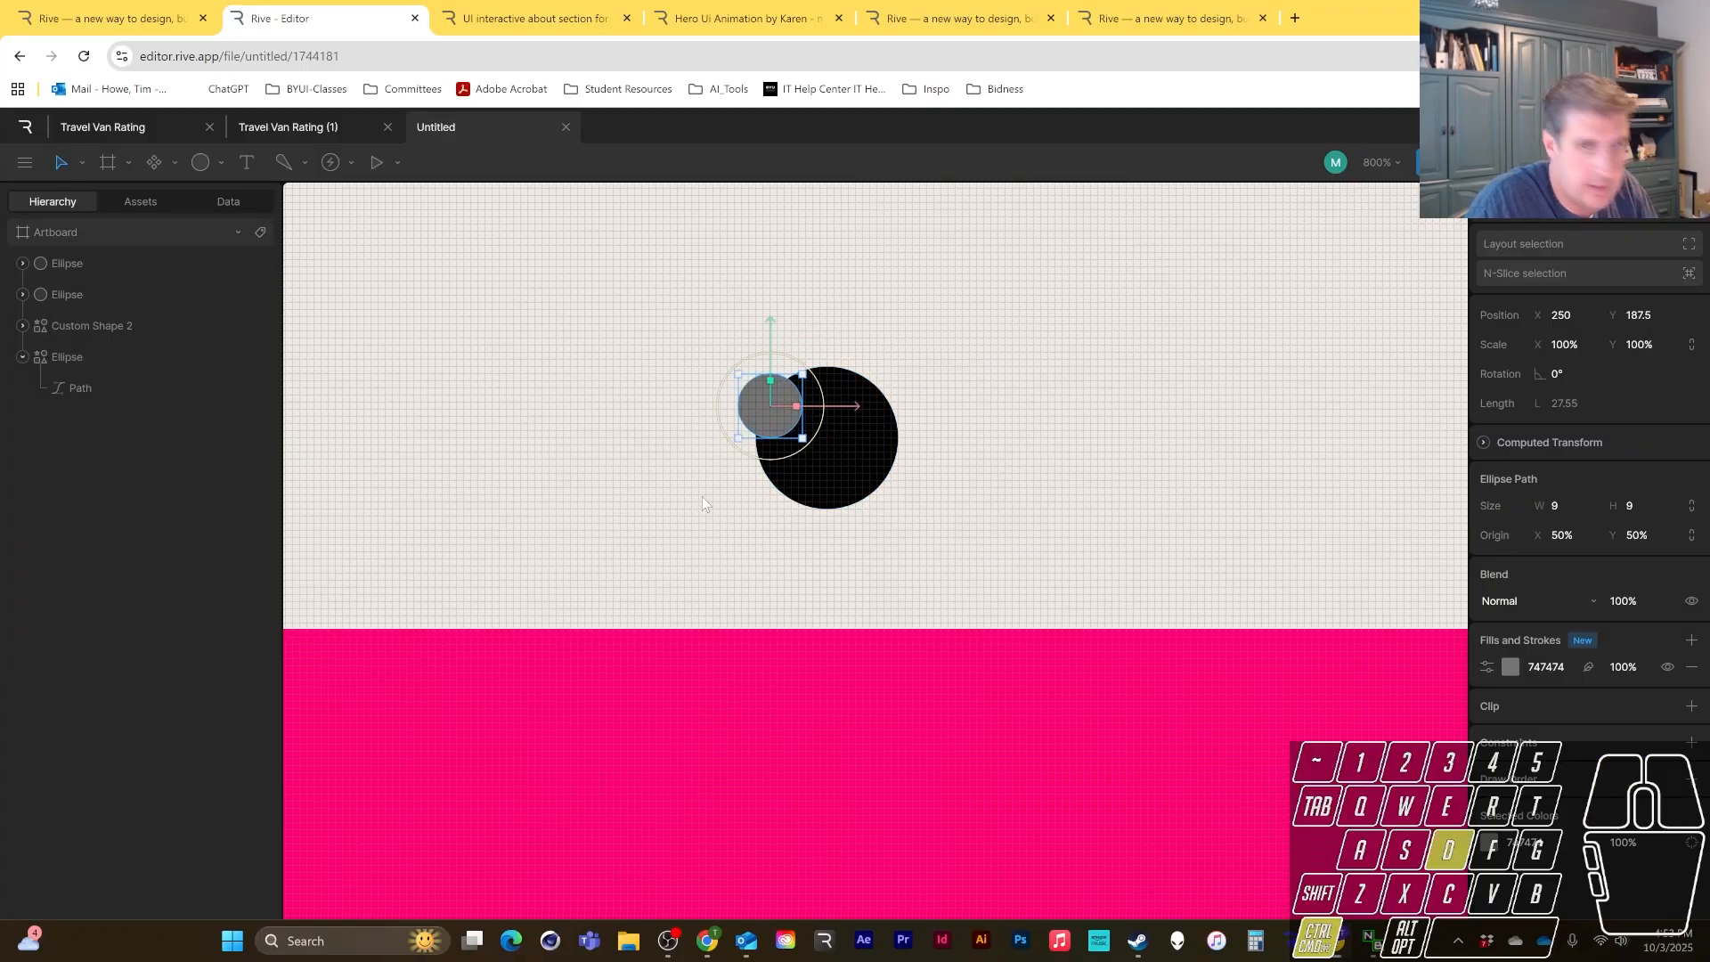
left_click_drag(848, 406, 975, 409)
left_click_drag(84, 265, 85, 335)
left_click_drag(966, 407, 959, 404)
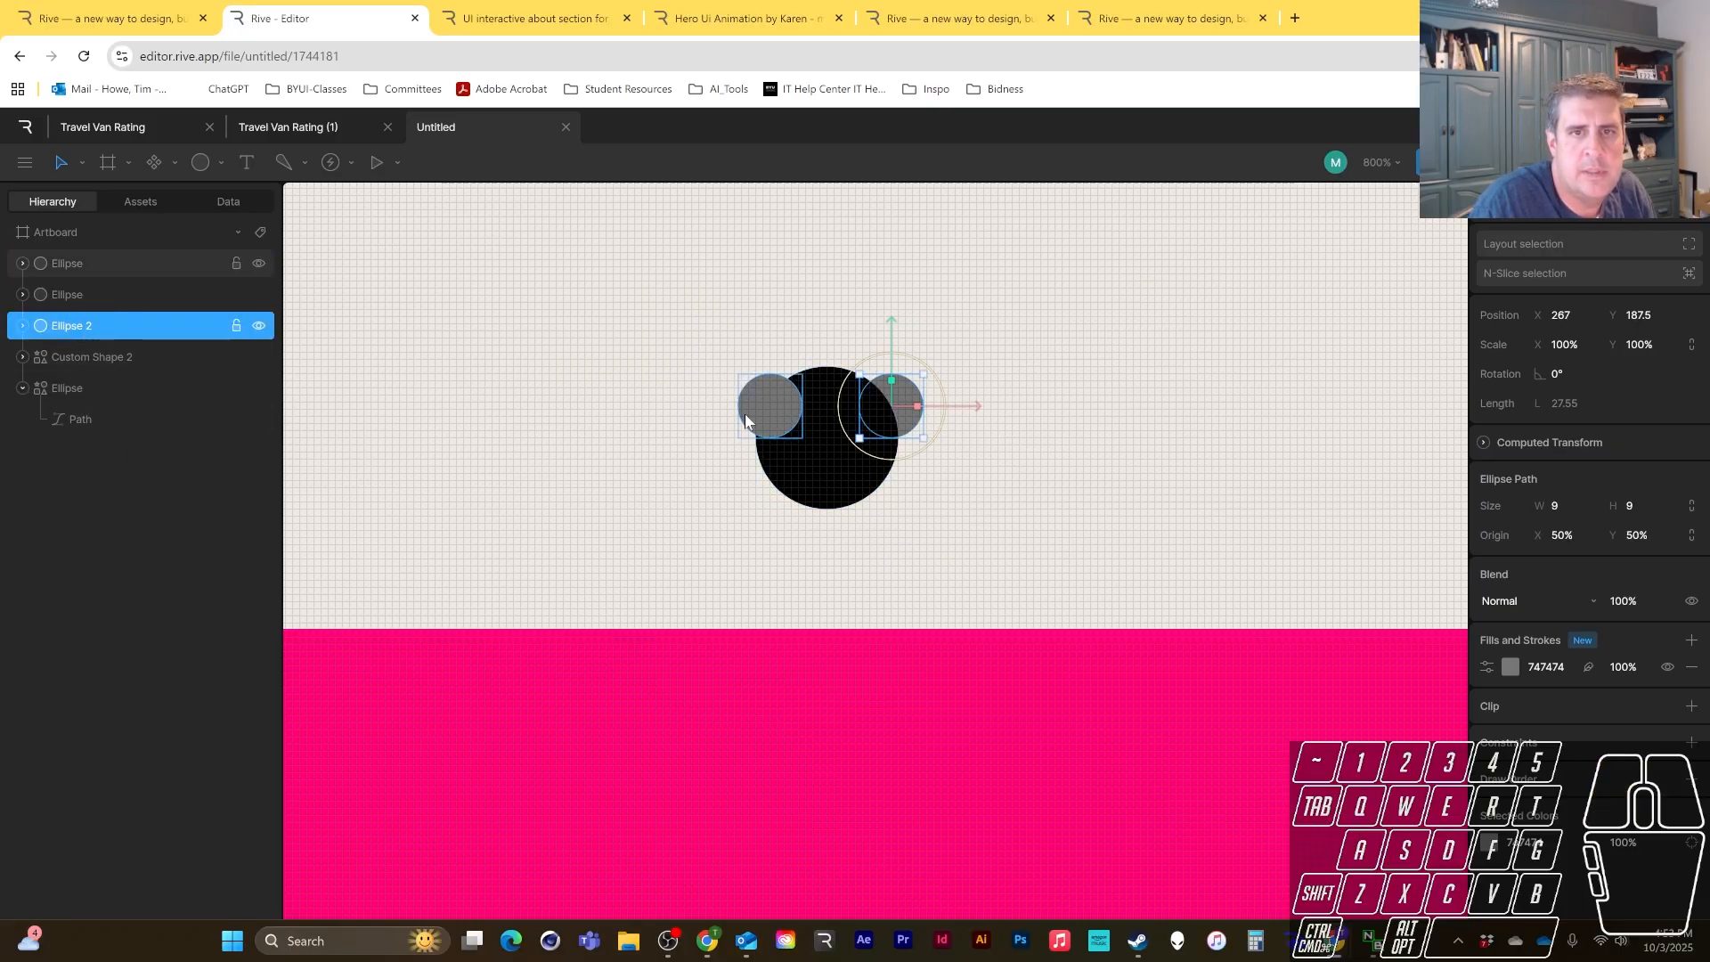
- Rename the black circle as Head and the left and right gray circles as LEye and REye
left_click(794, 498)
double_click(68, 293)
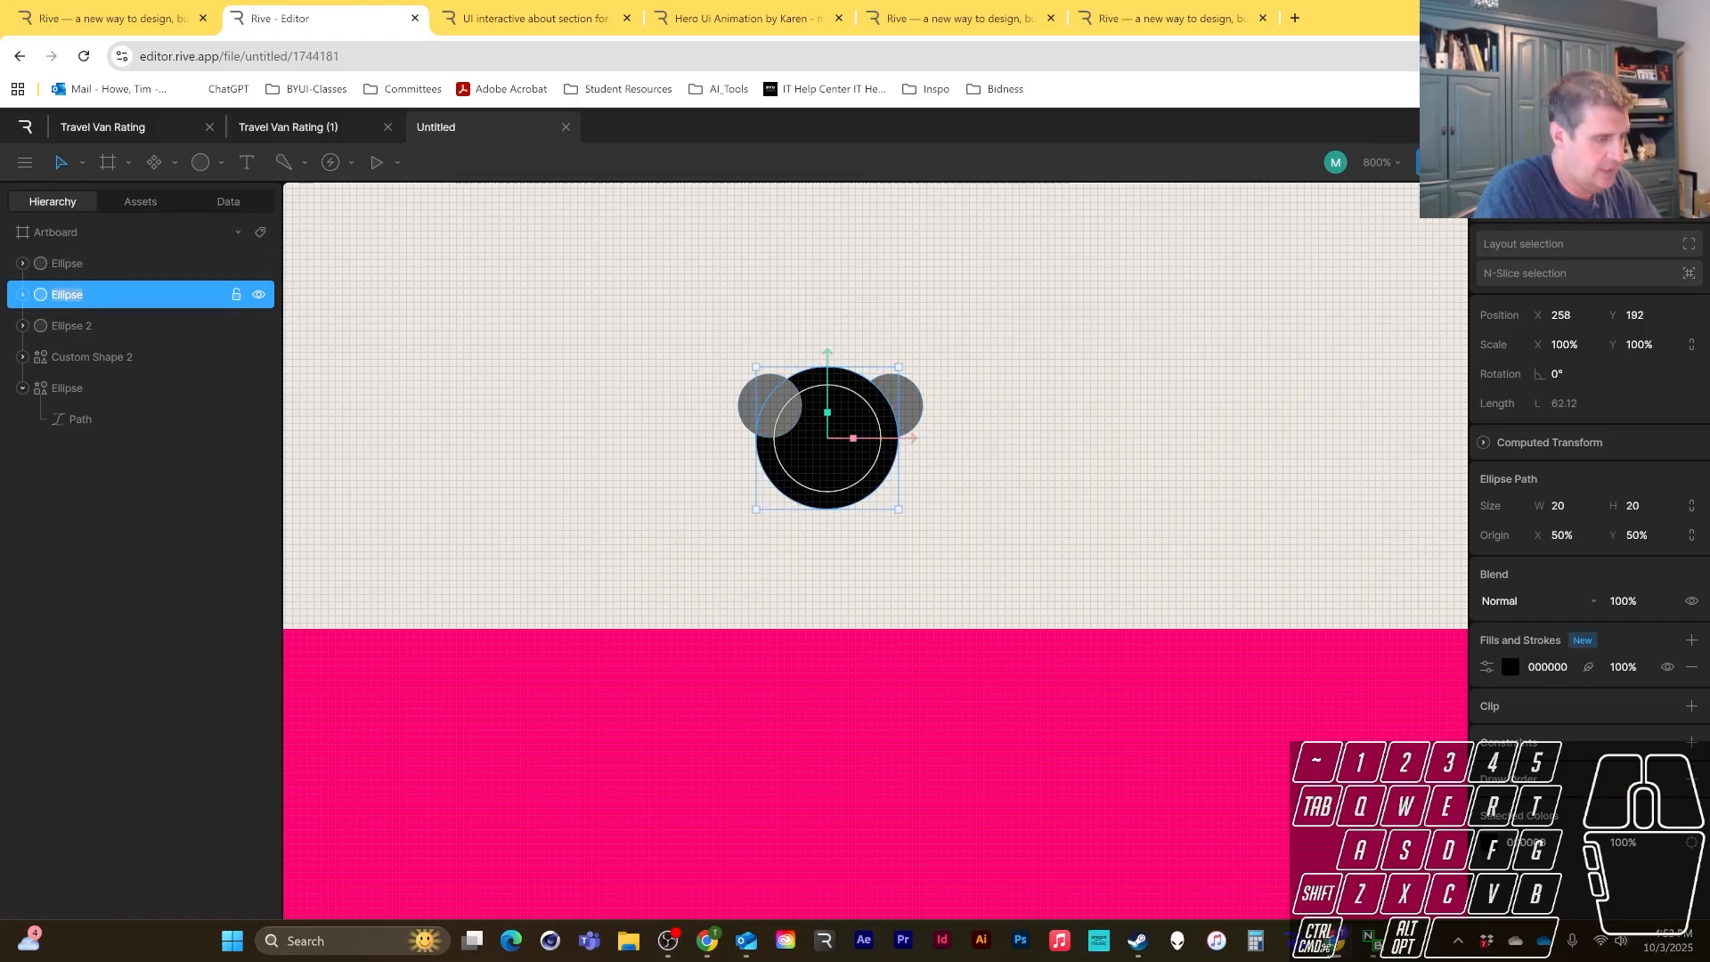
type("Head")
left_click(69, 269)
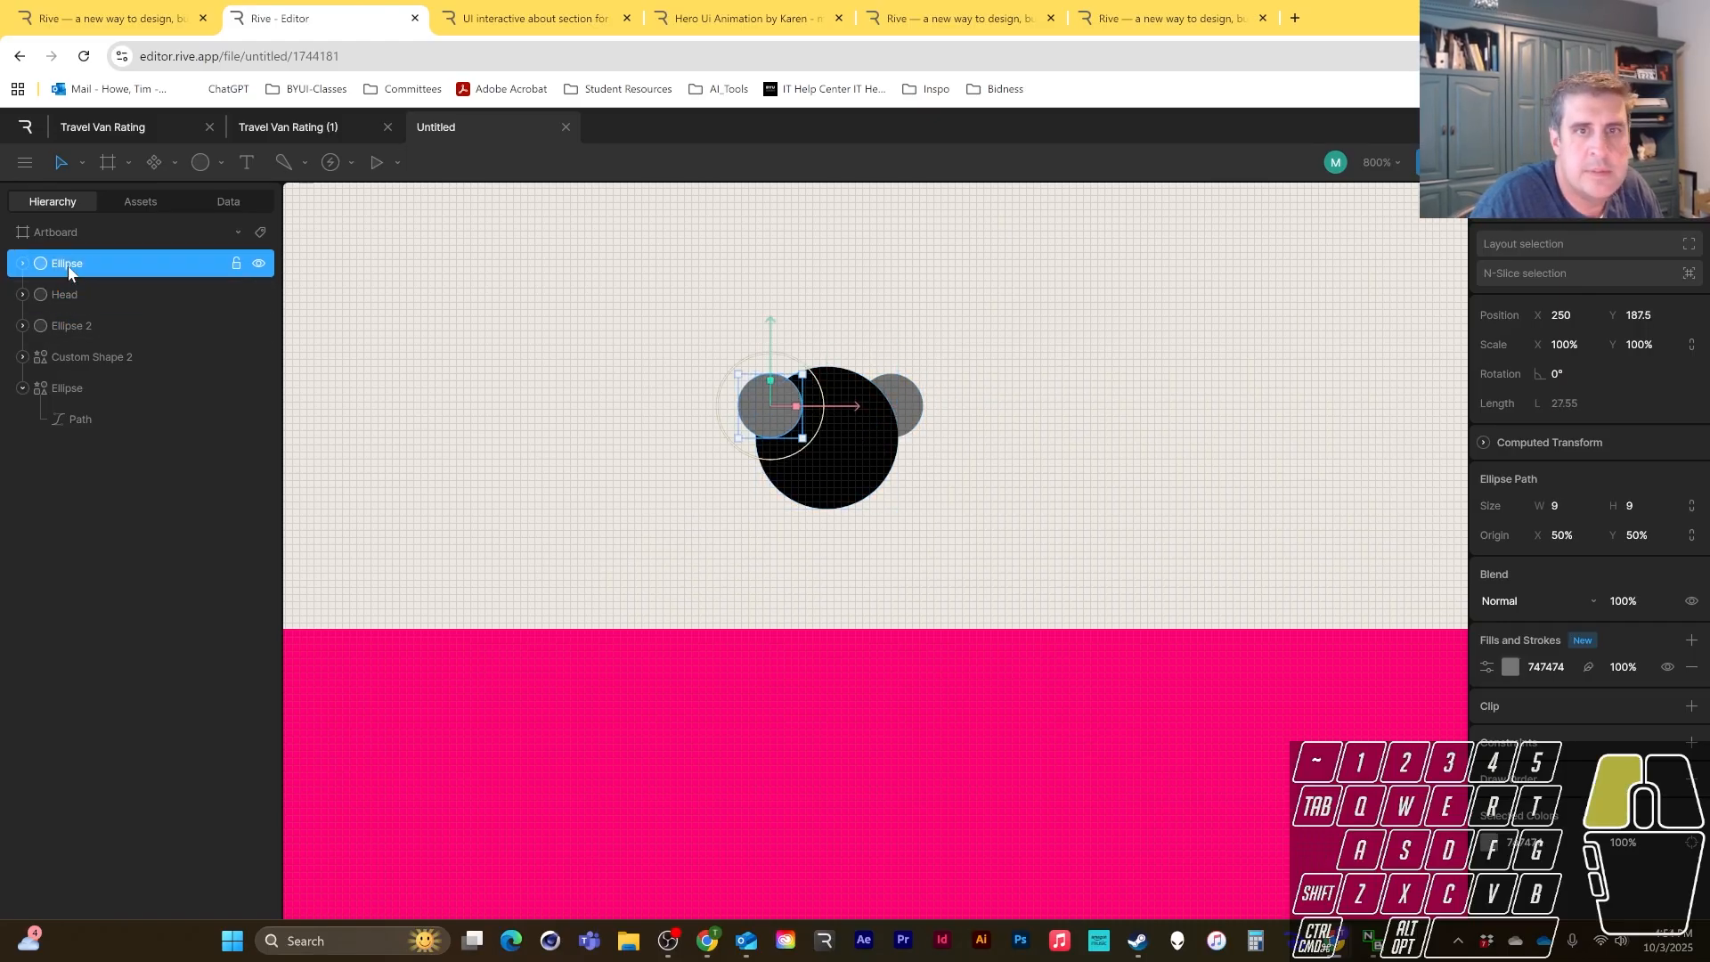
double_click(69, 267)
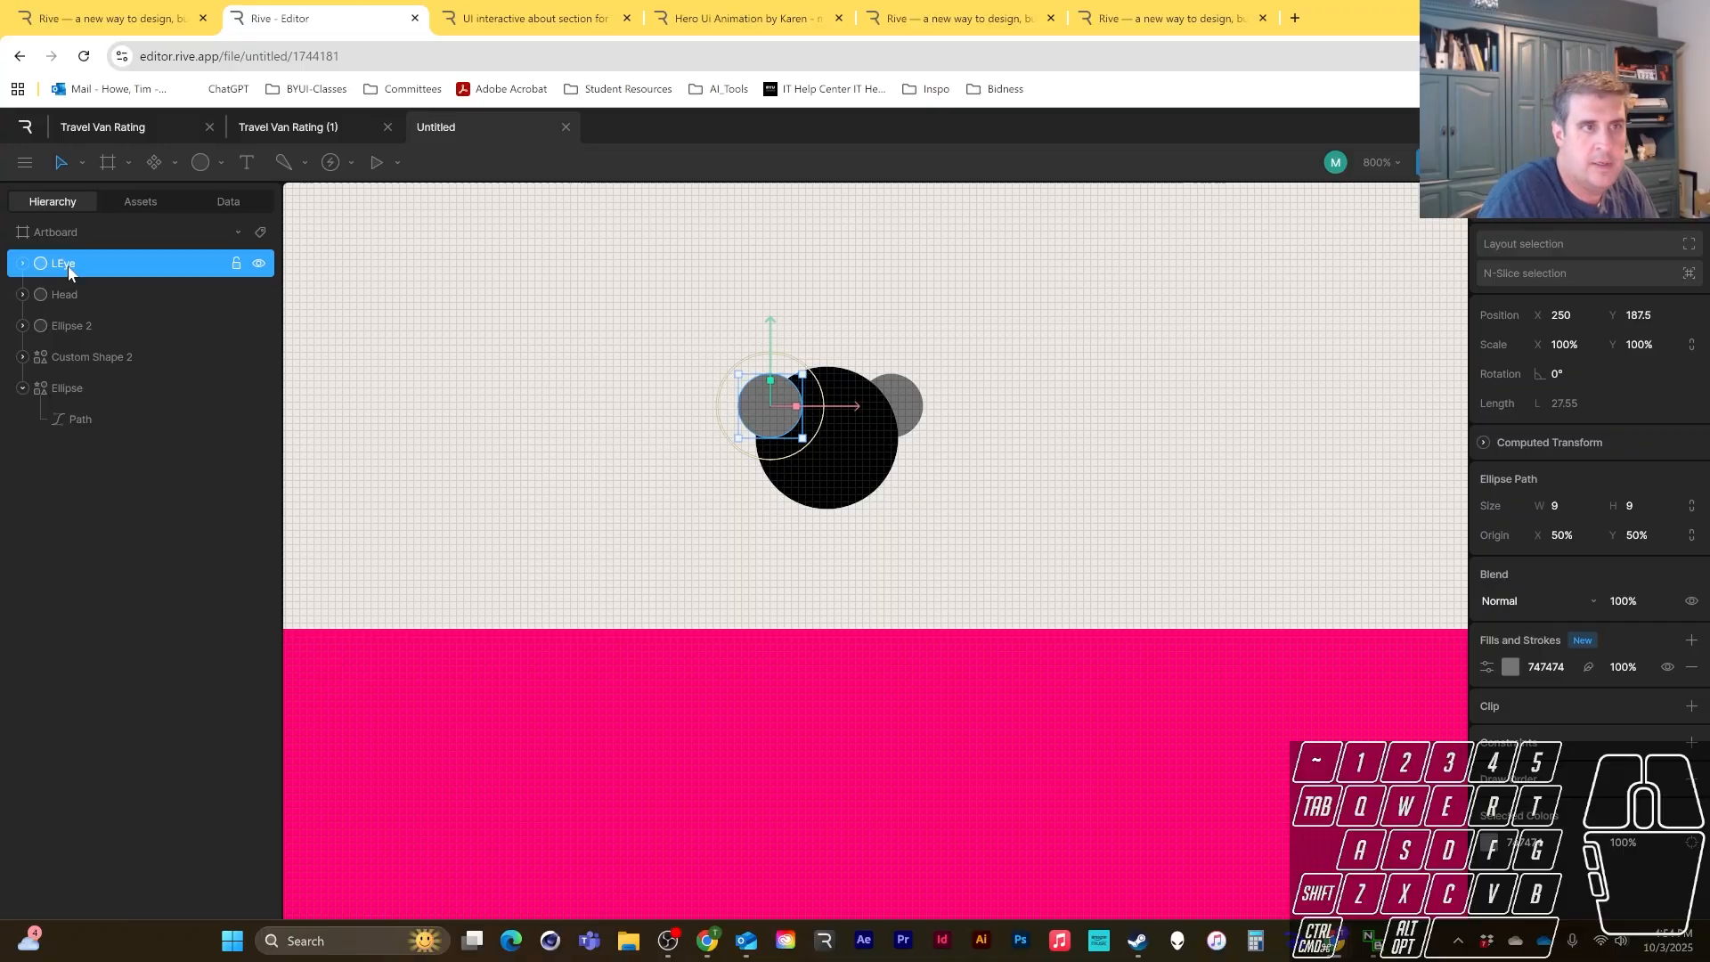
double_click(77, 324)
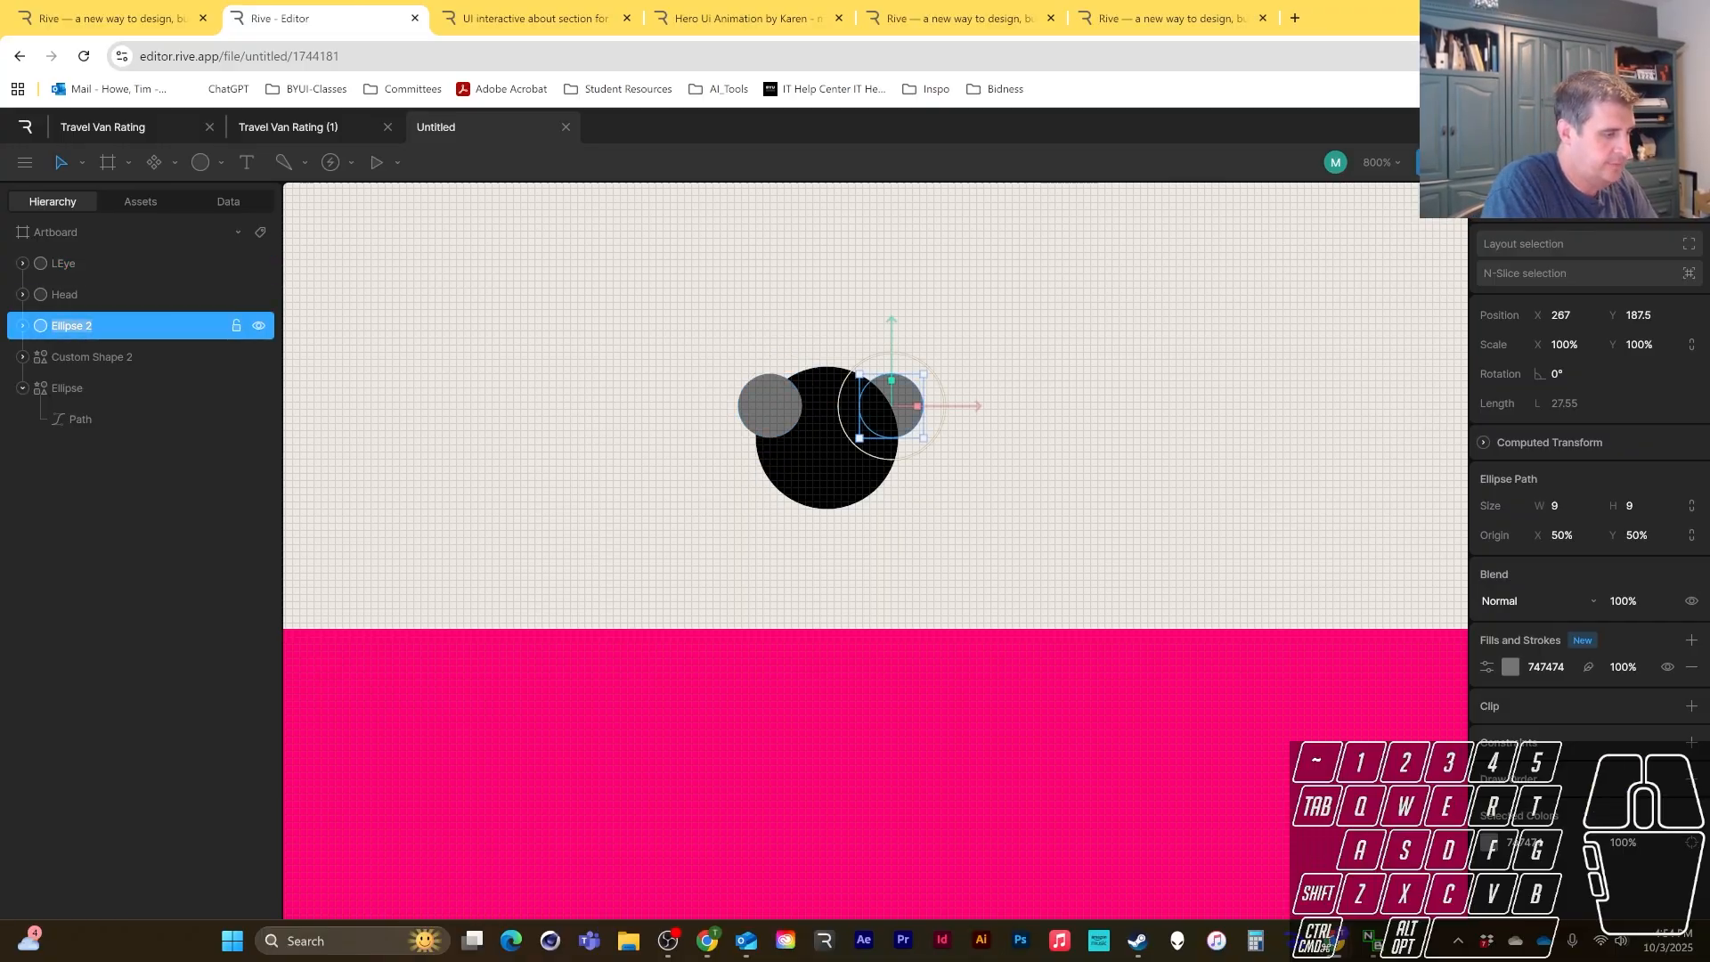
type("REye")
key("Return")
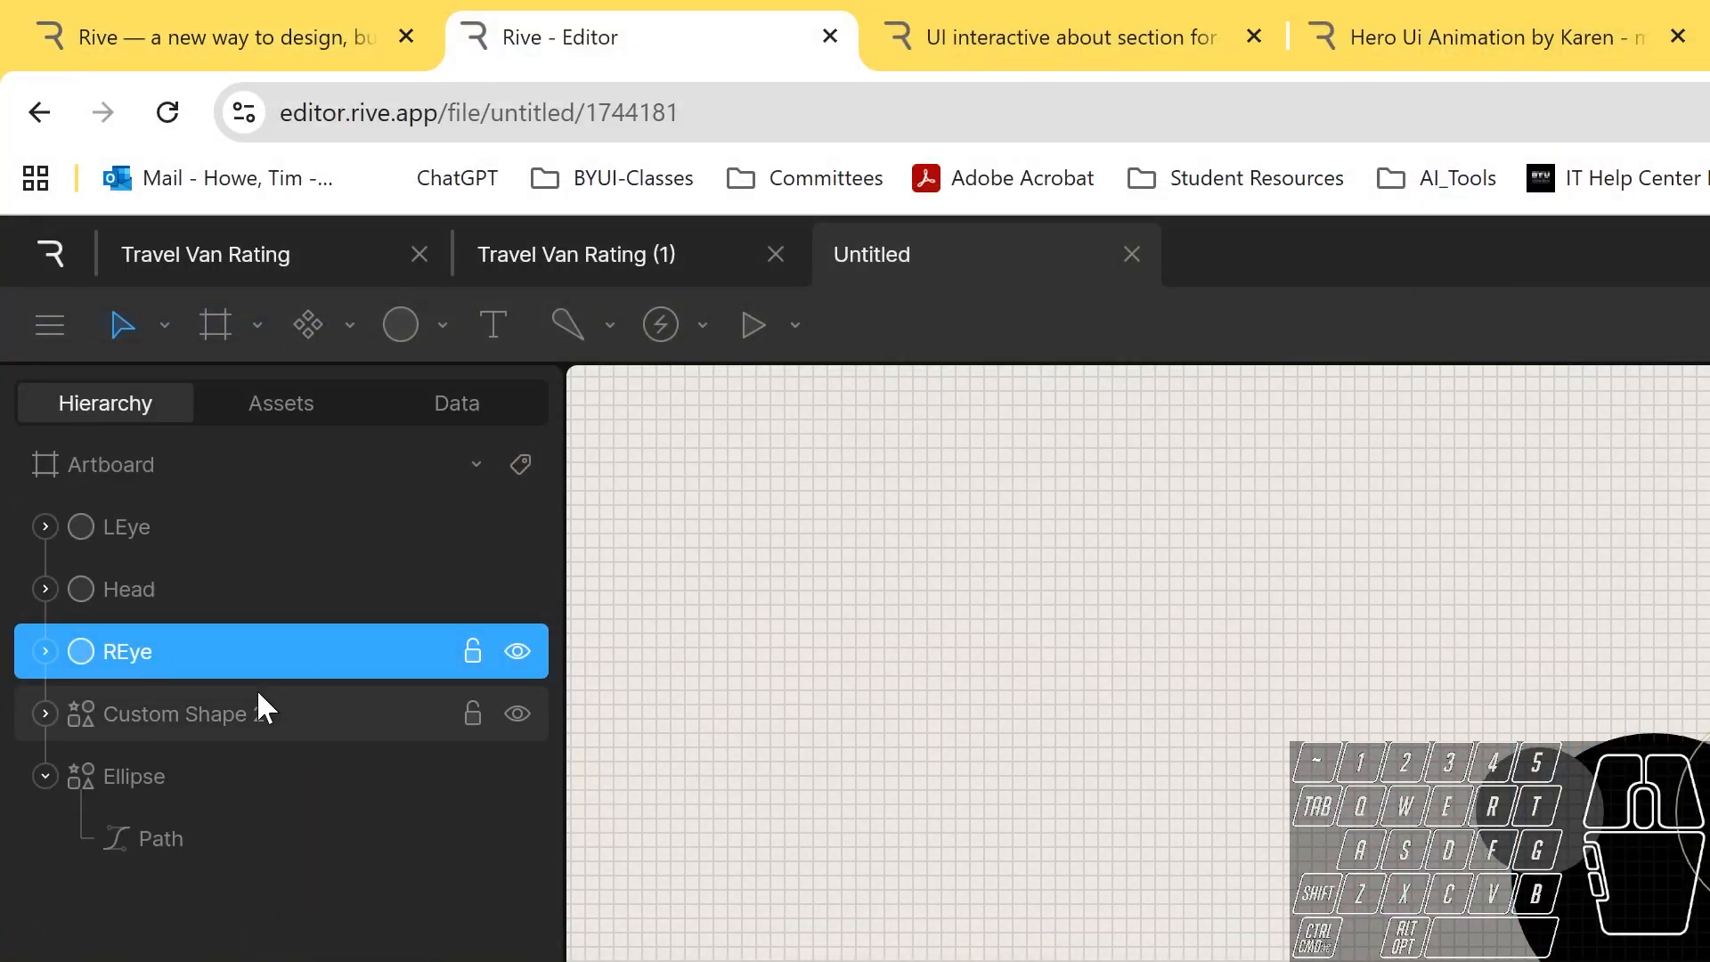
- Rename the inner pink half circle as Watermelon and the outer green one as Rind
left_click(202, 717)
double_click(140, 724)
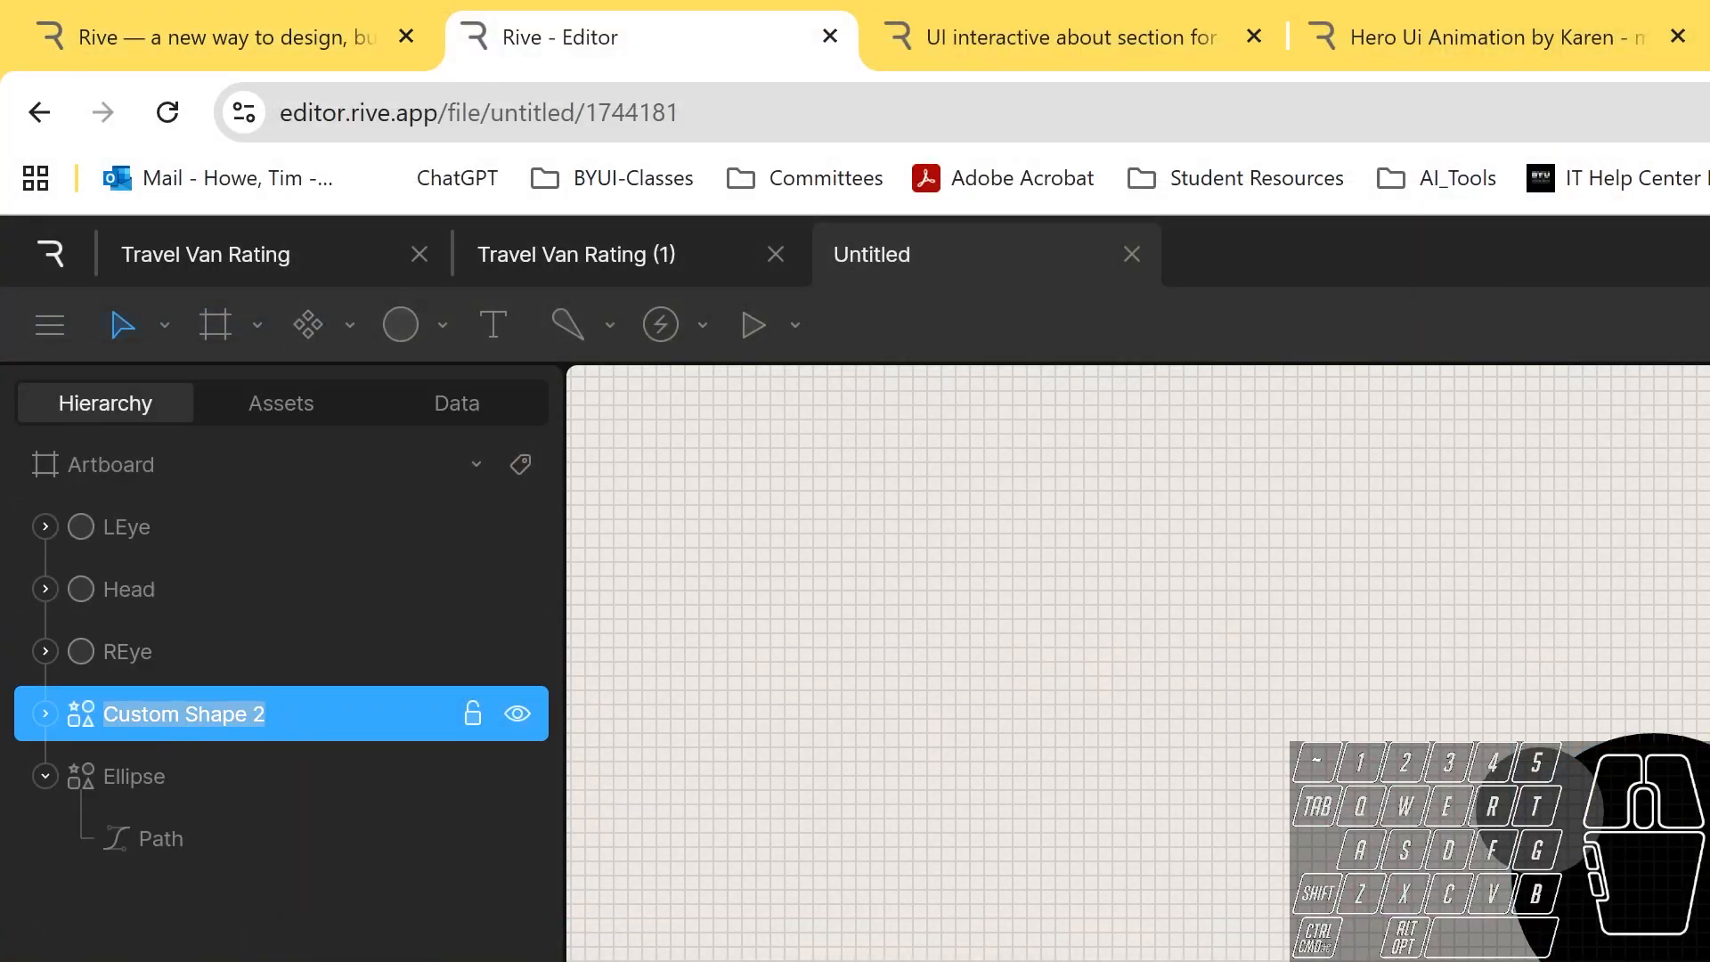
type("Waterm")
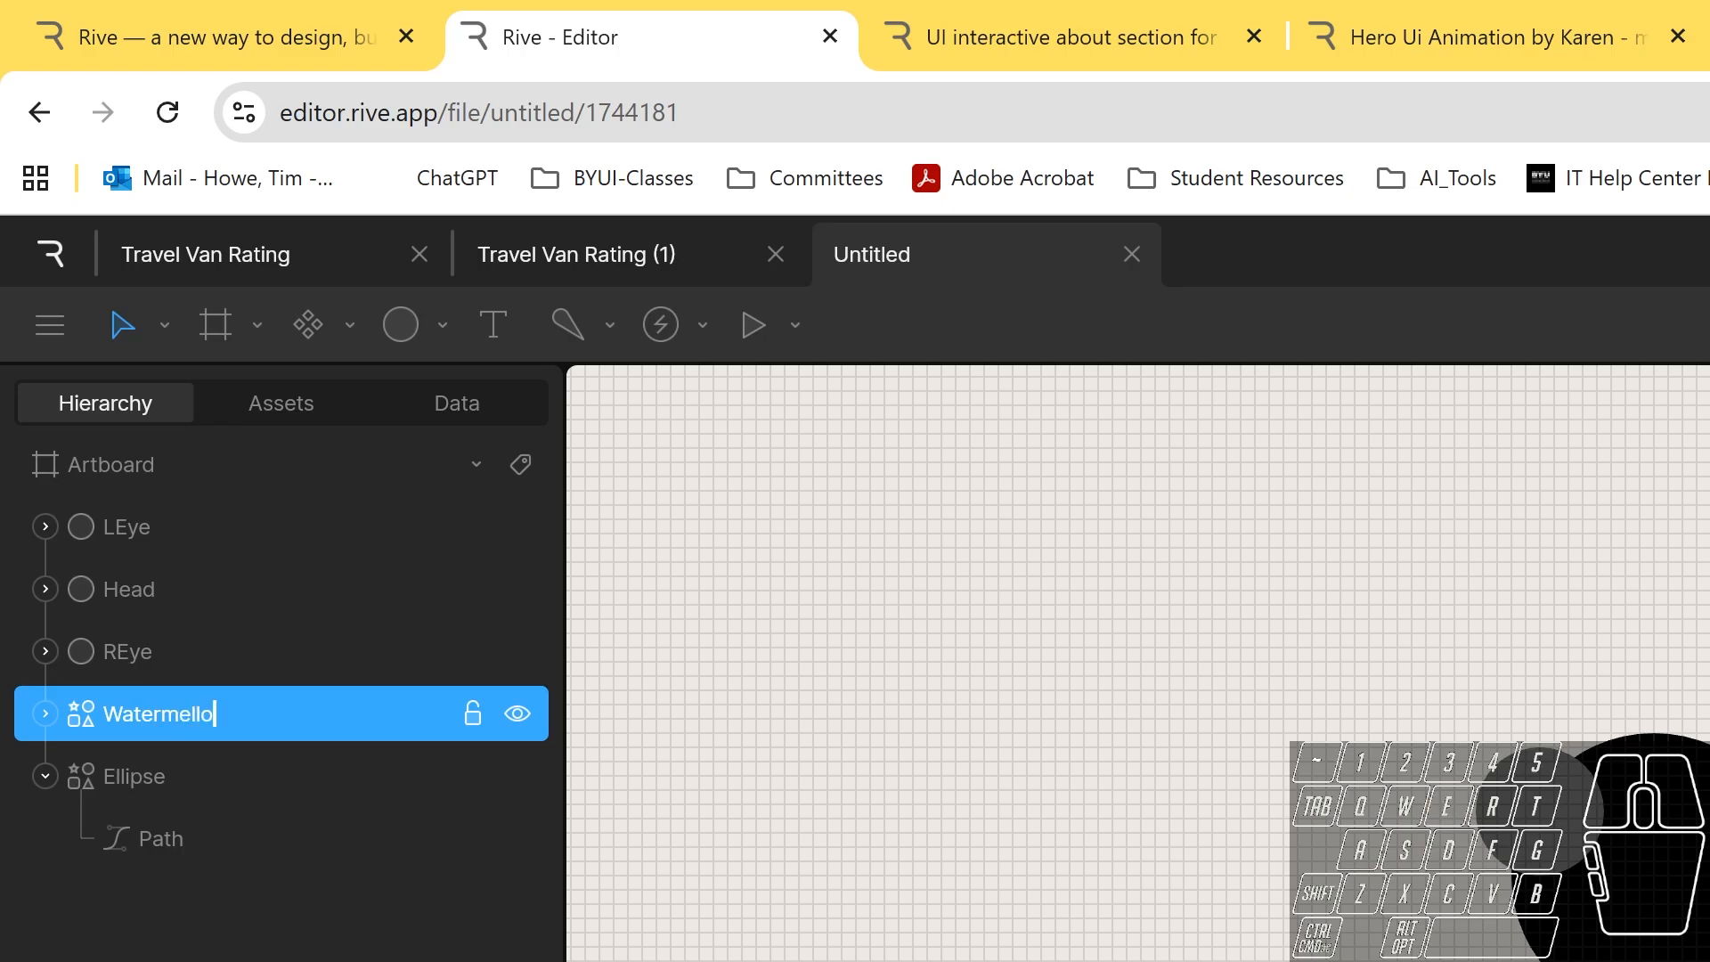
type("elon")
double_click(190, 780)
type("Rind")
key("Return")
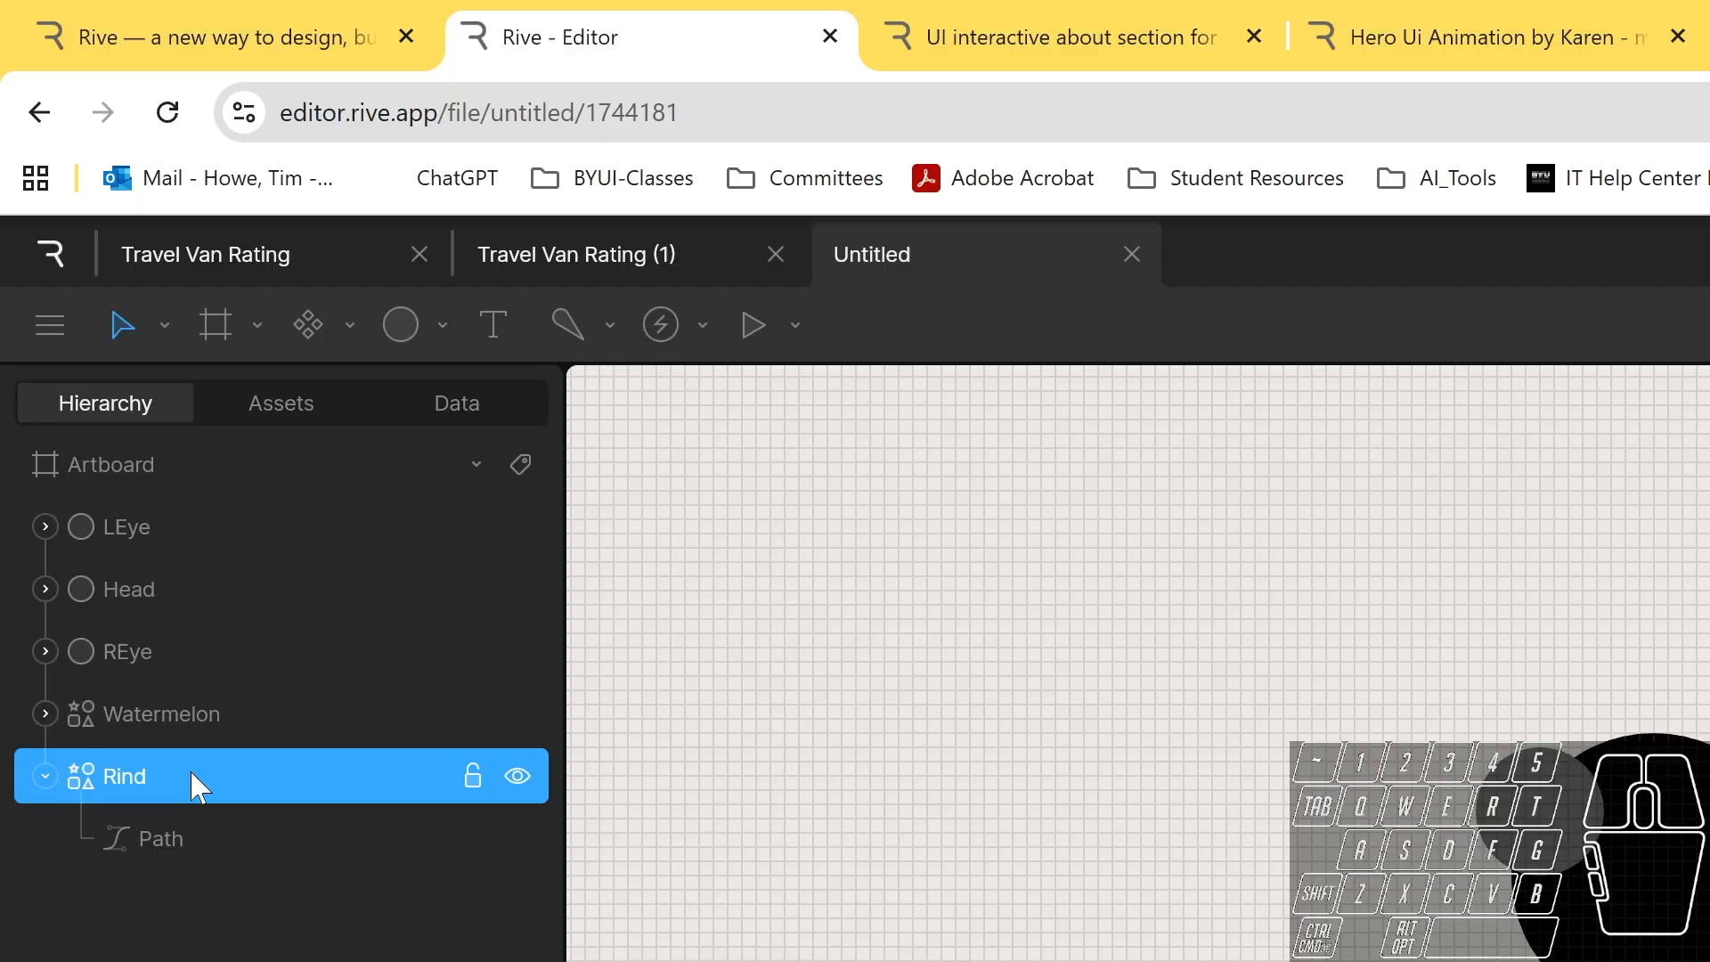
- Group the Watermelon and Rind shapes and name the group WM
left_click(185, 712)
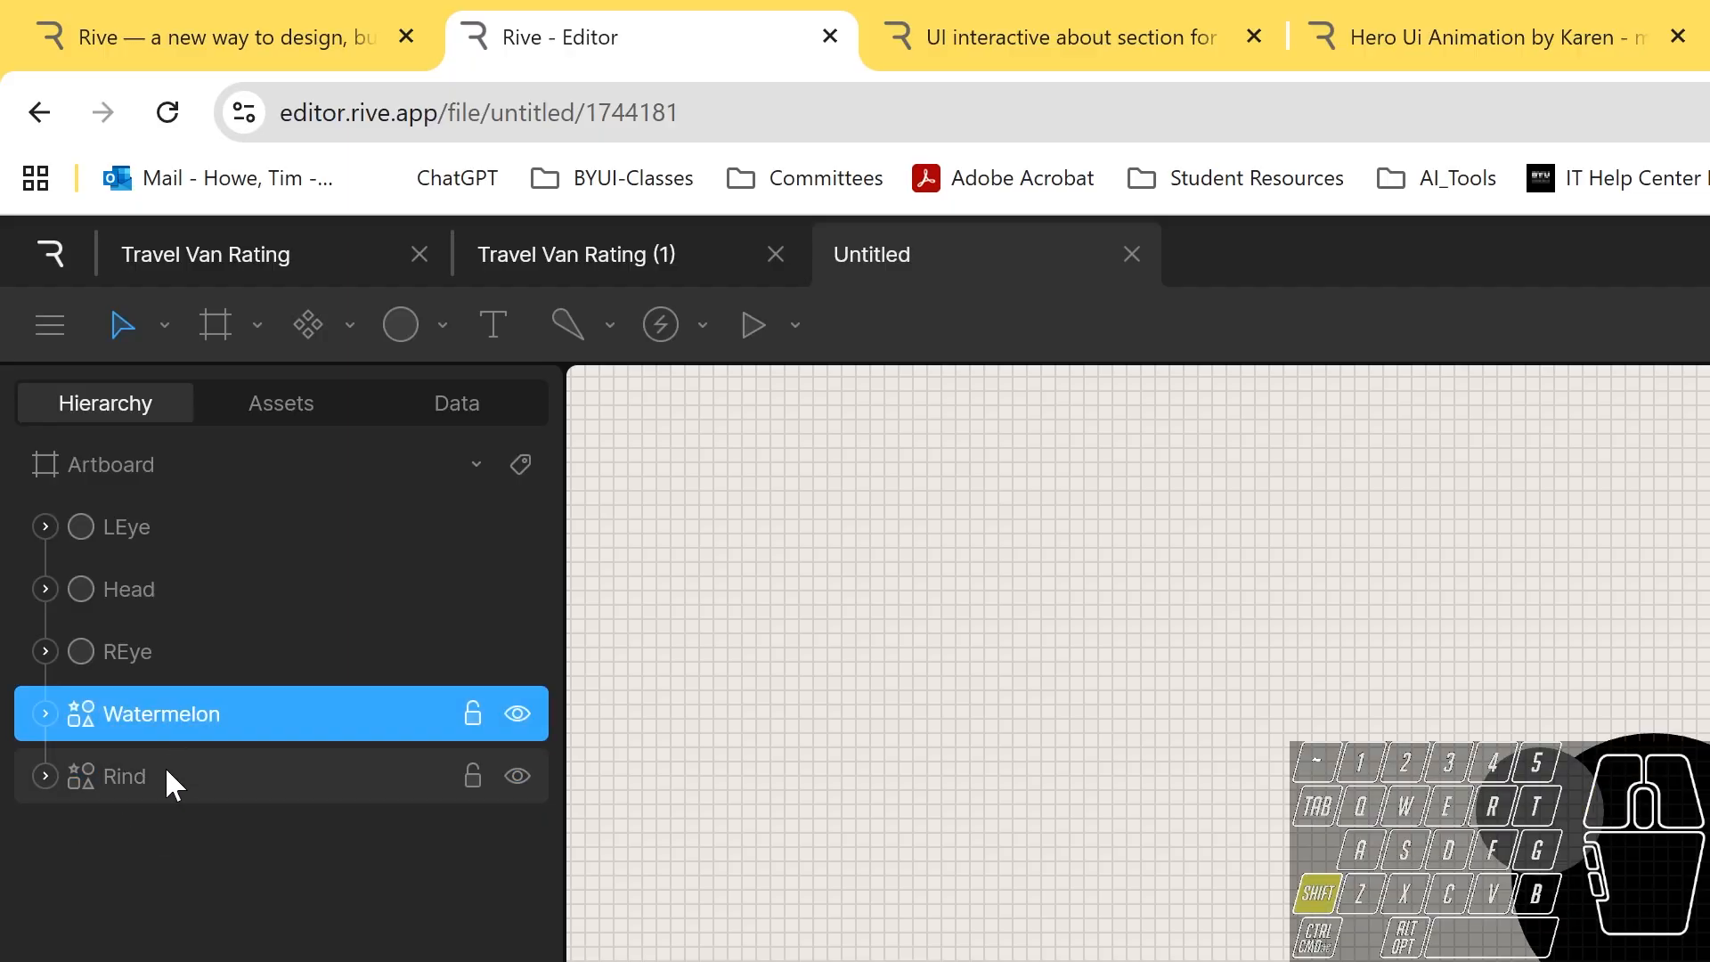
left_click(164, 773, "shift")
key("ctrl+g")
double_click(132, 712)
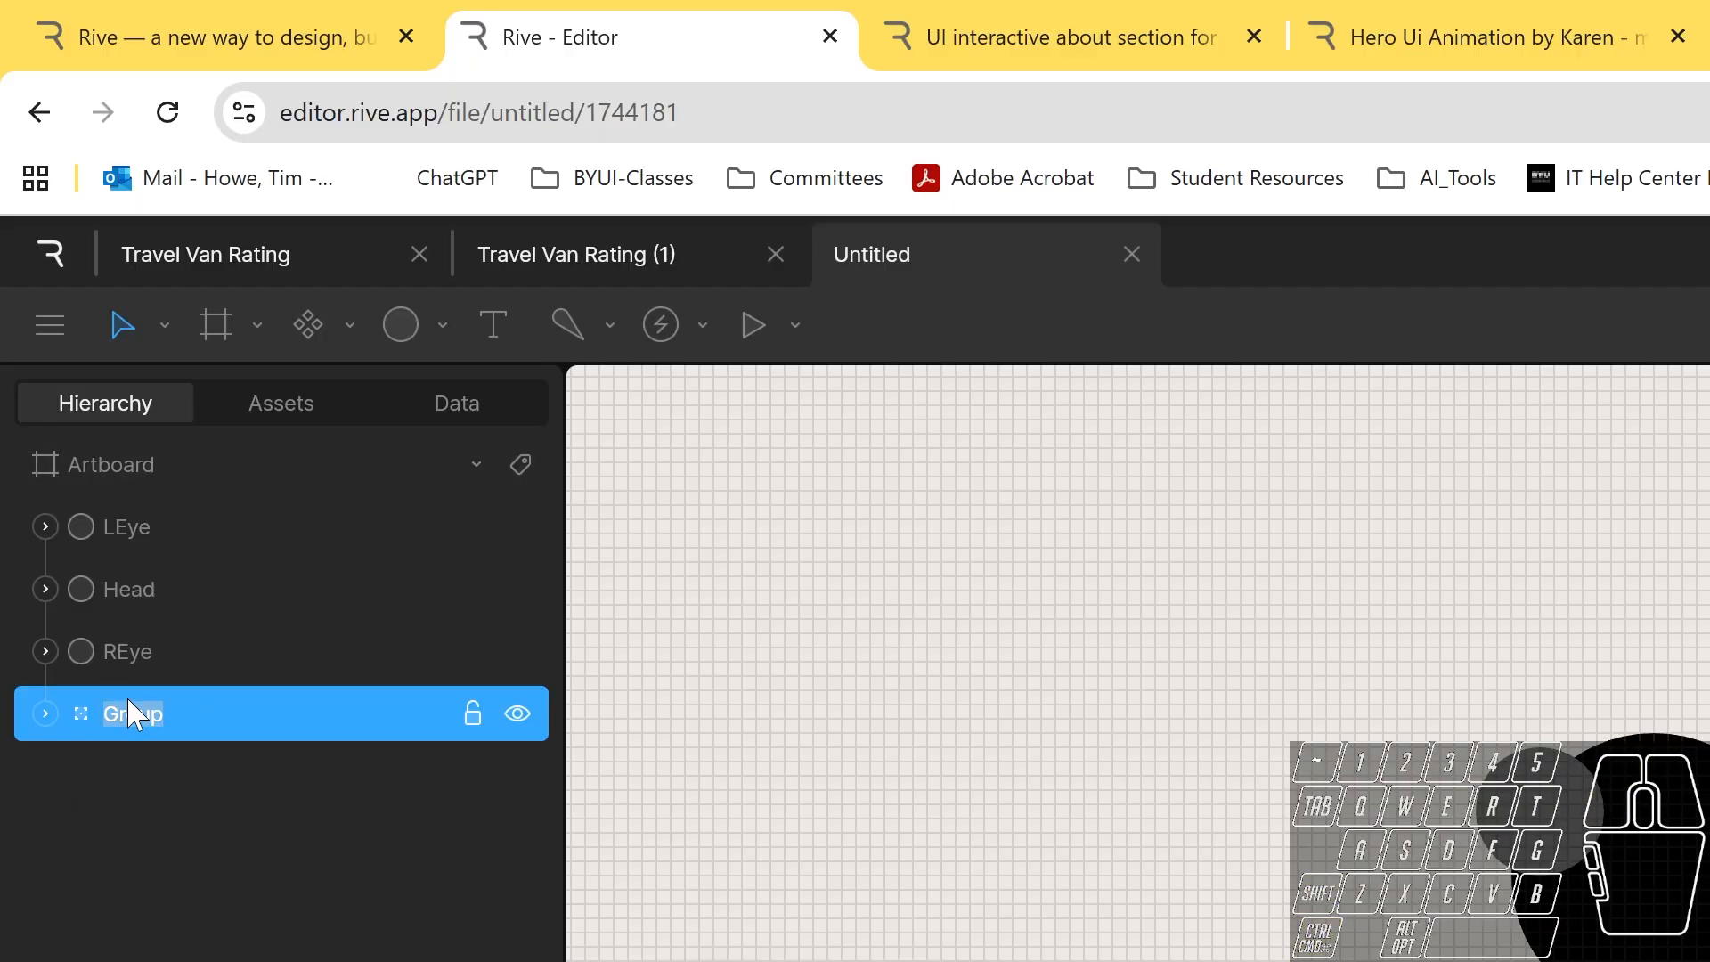
type("WM")
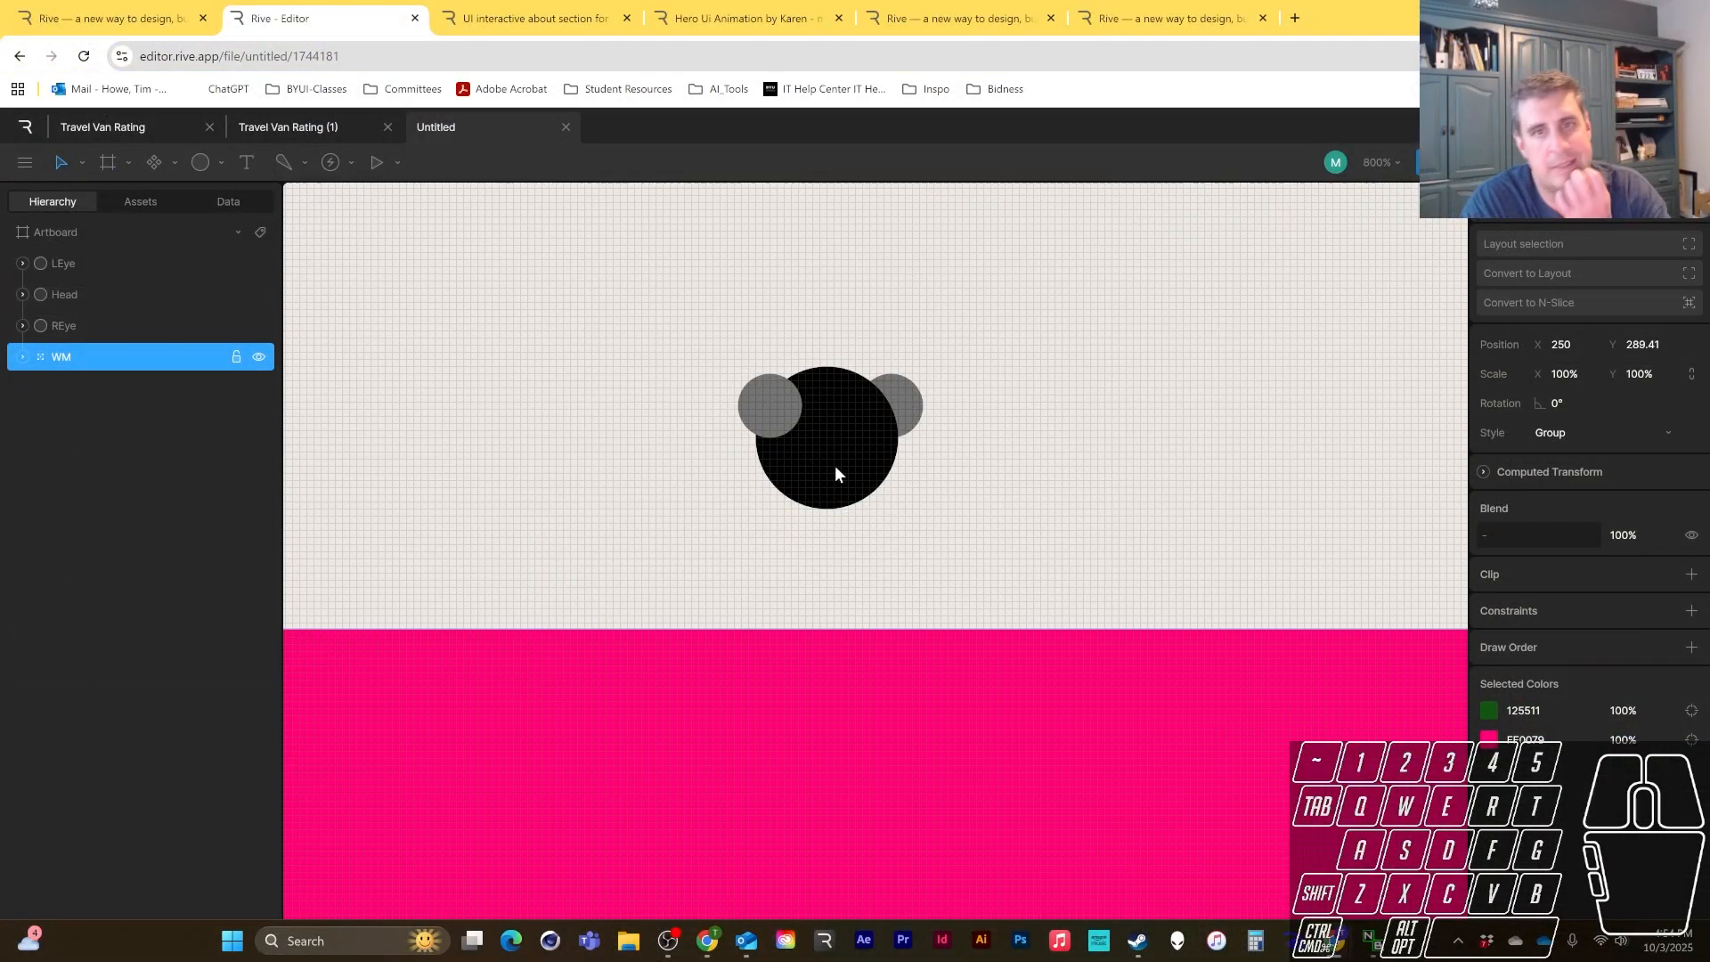
- Duplicate the Head circle and shift the copy horizontally to the left, to X 247, then deselect it
left_click(871, 493)
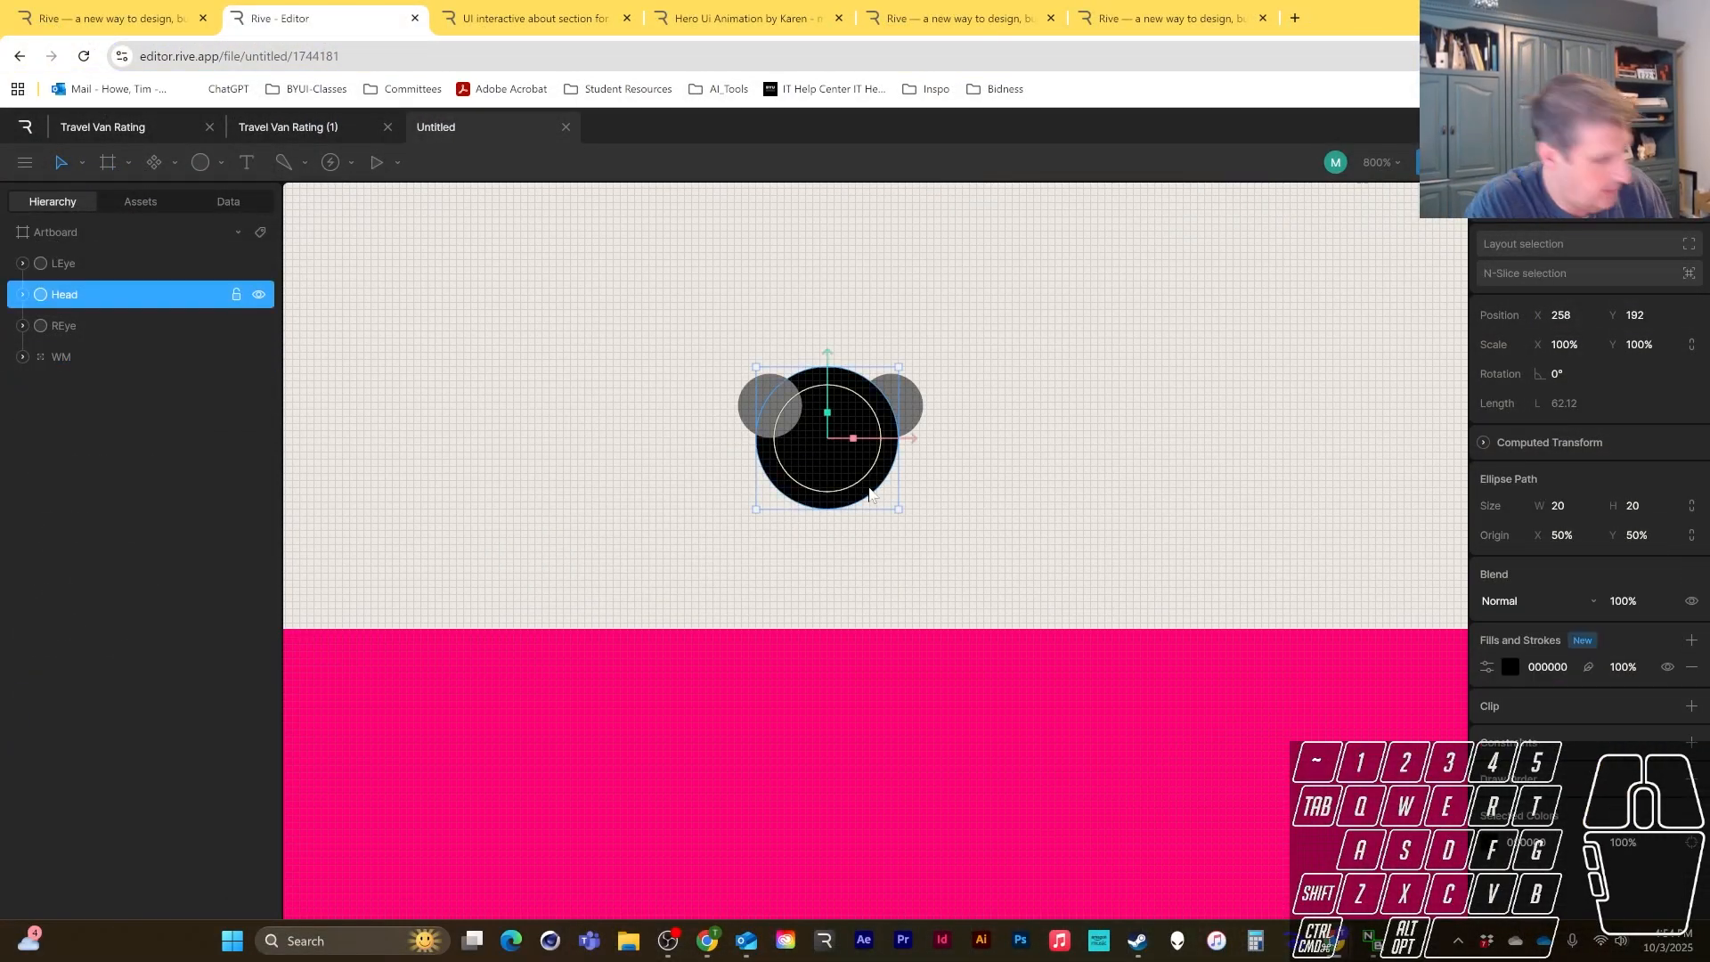
key("ctrl+v")
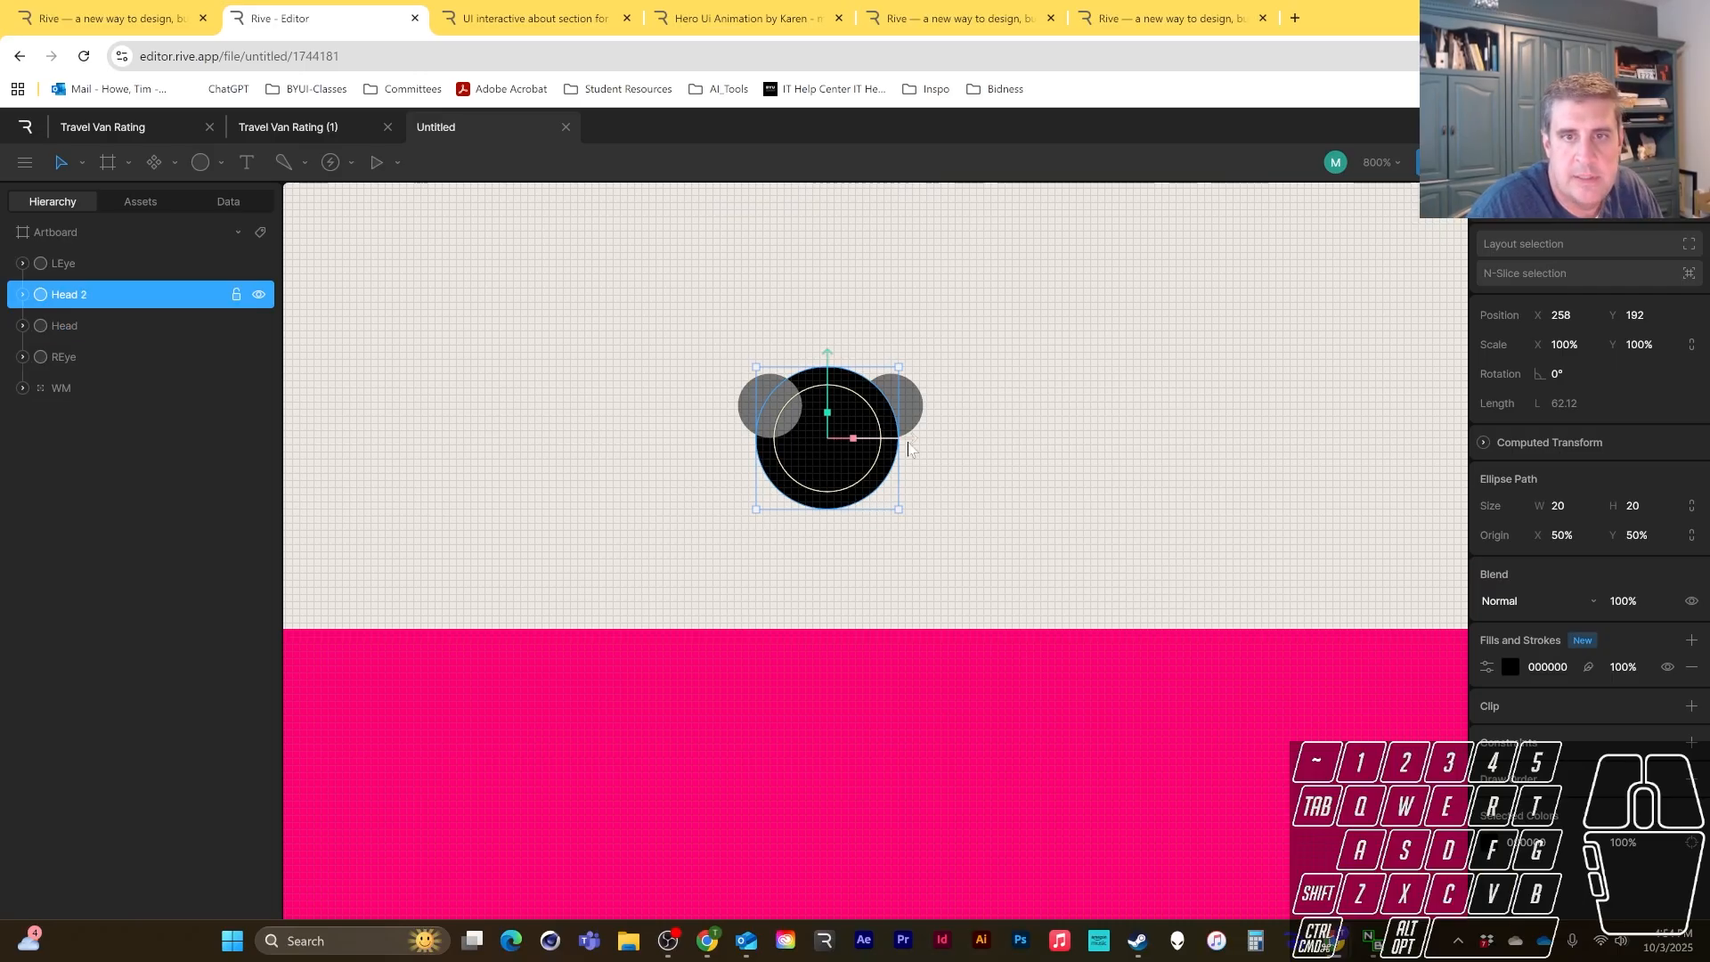
left_click_drag(908, 445, 824, 433)
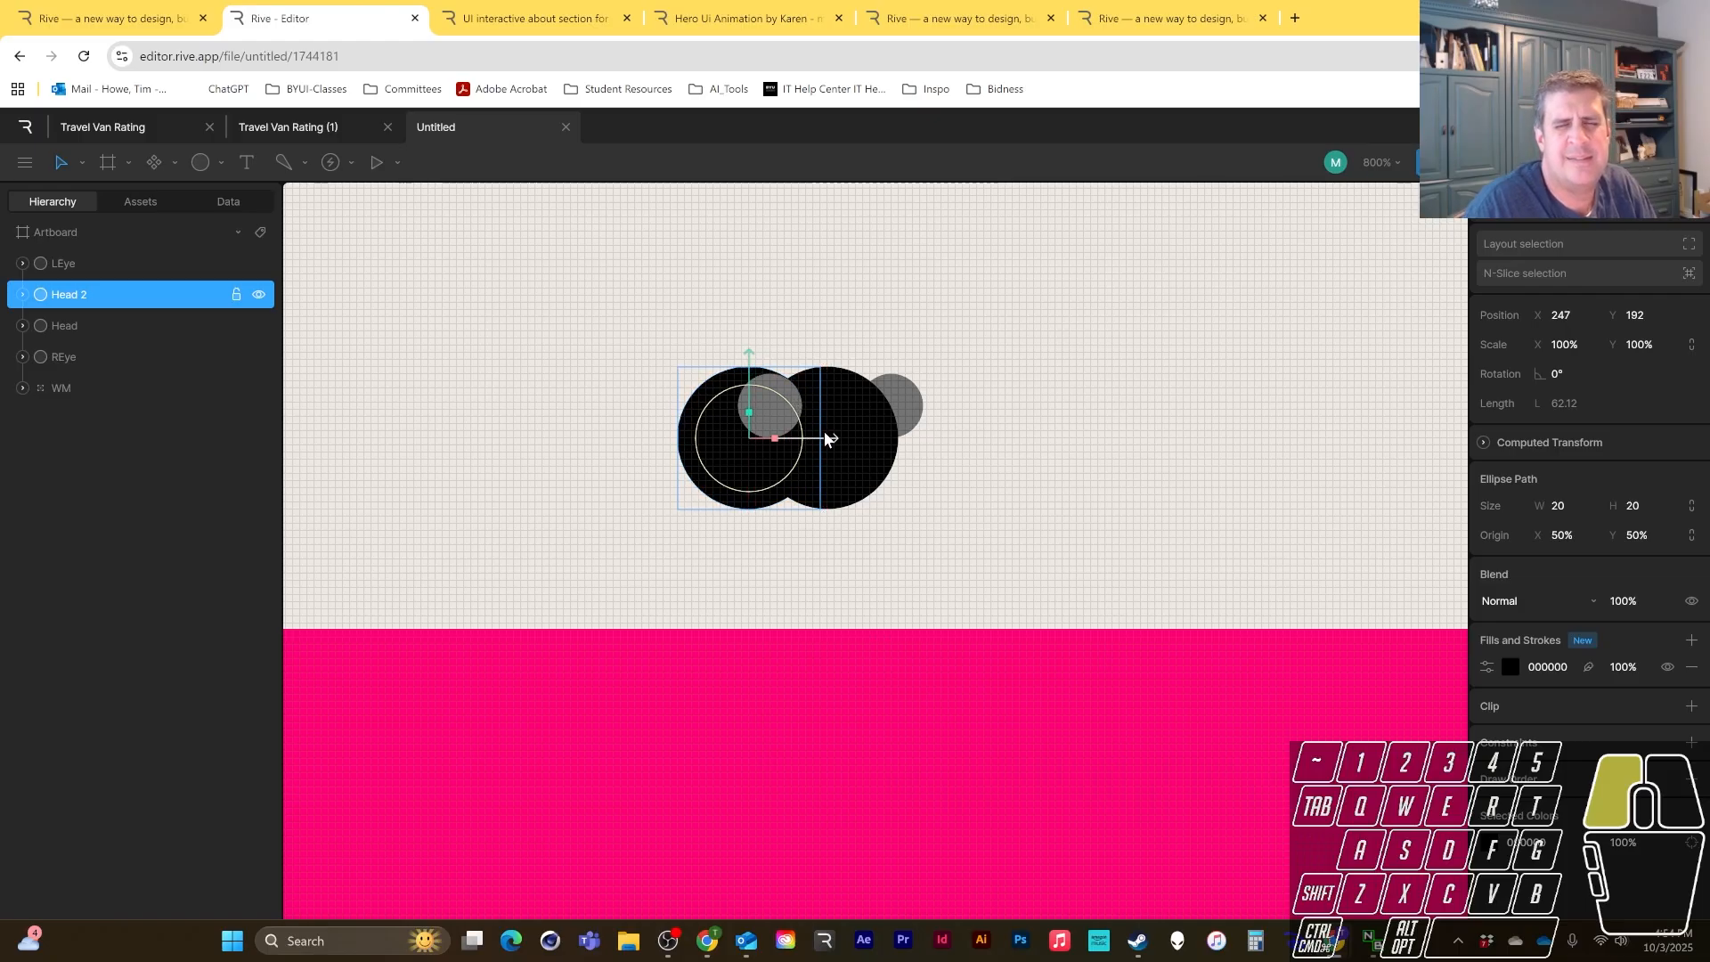
left_click(927, 532)
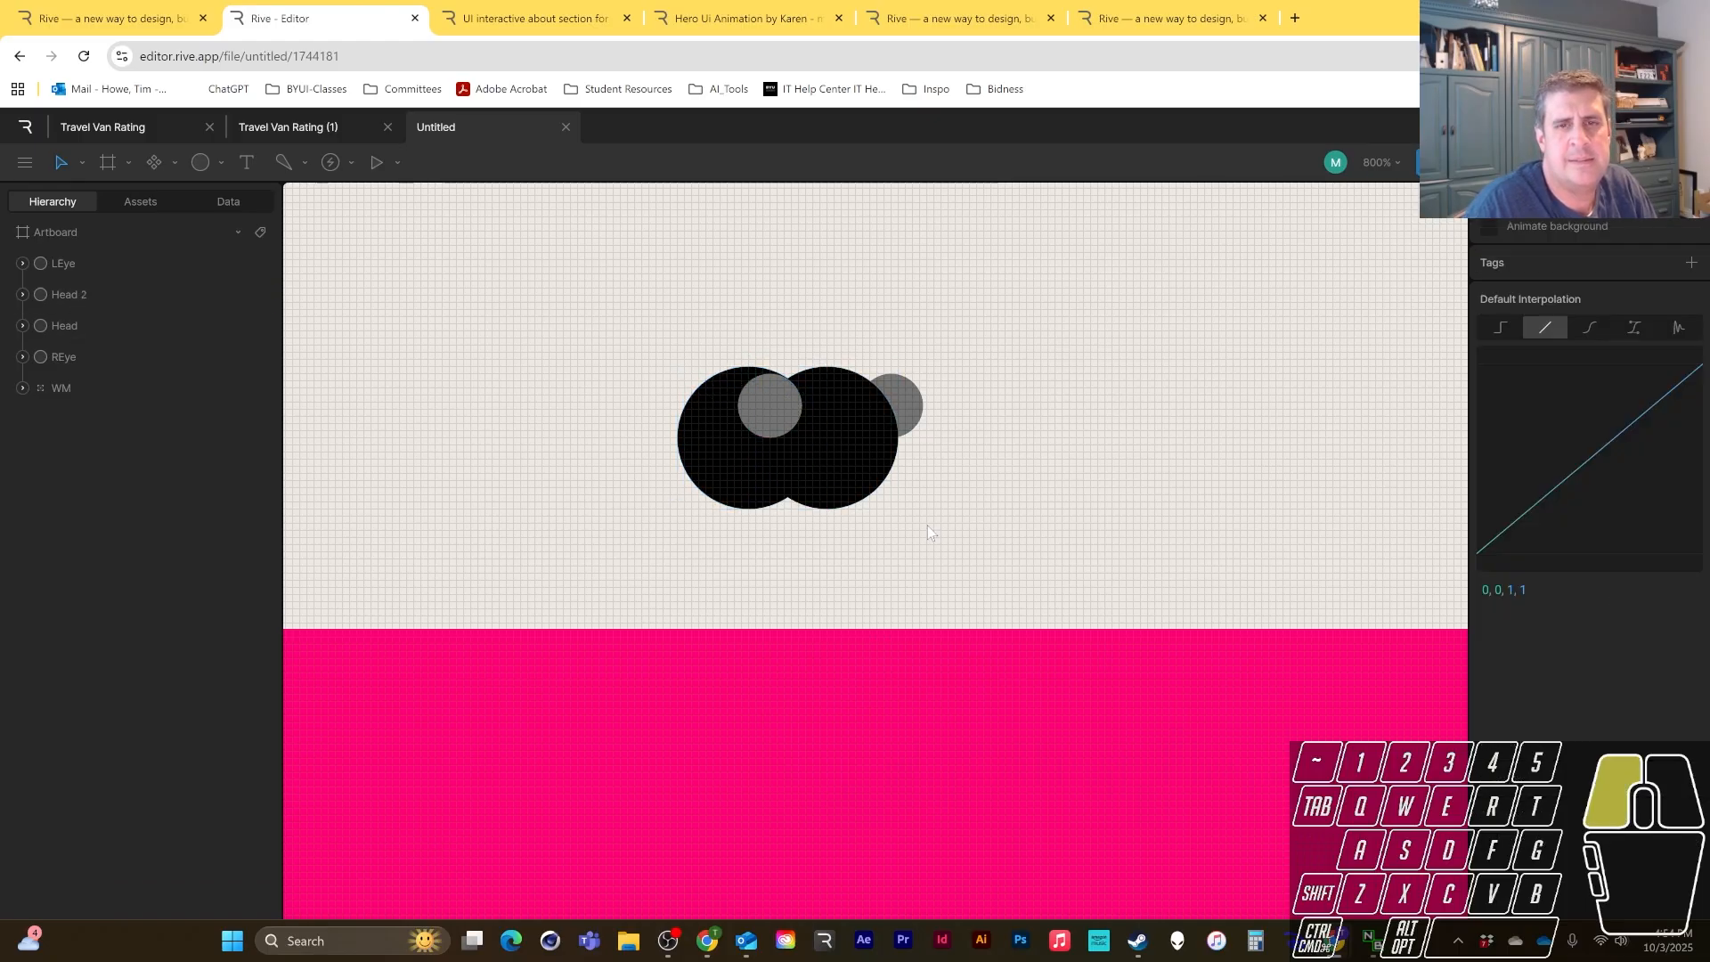
- Nudge LEye slightly right and down, and lower REye to Y 189 so both eyes sit level
left_click(773, 399)
left_click_drag(837, 409, 842, 405)
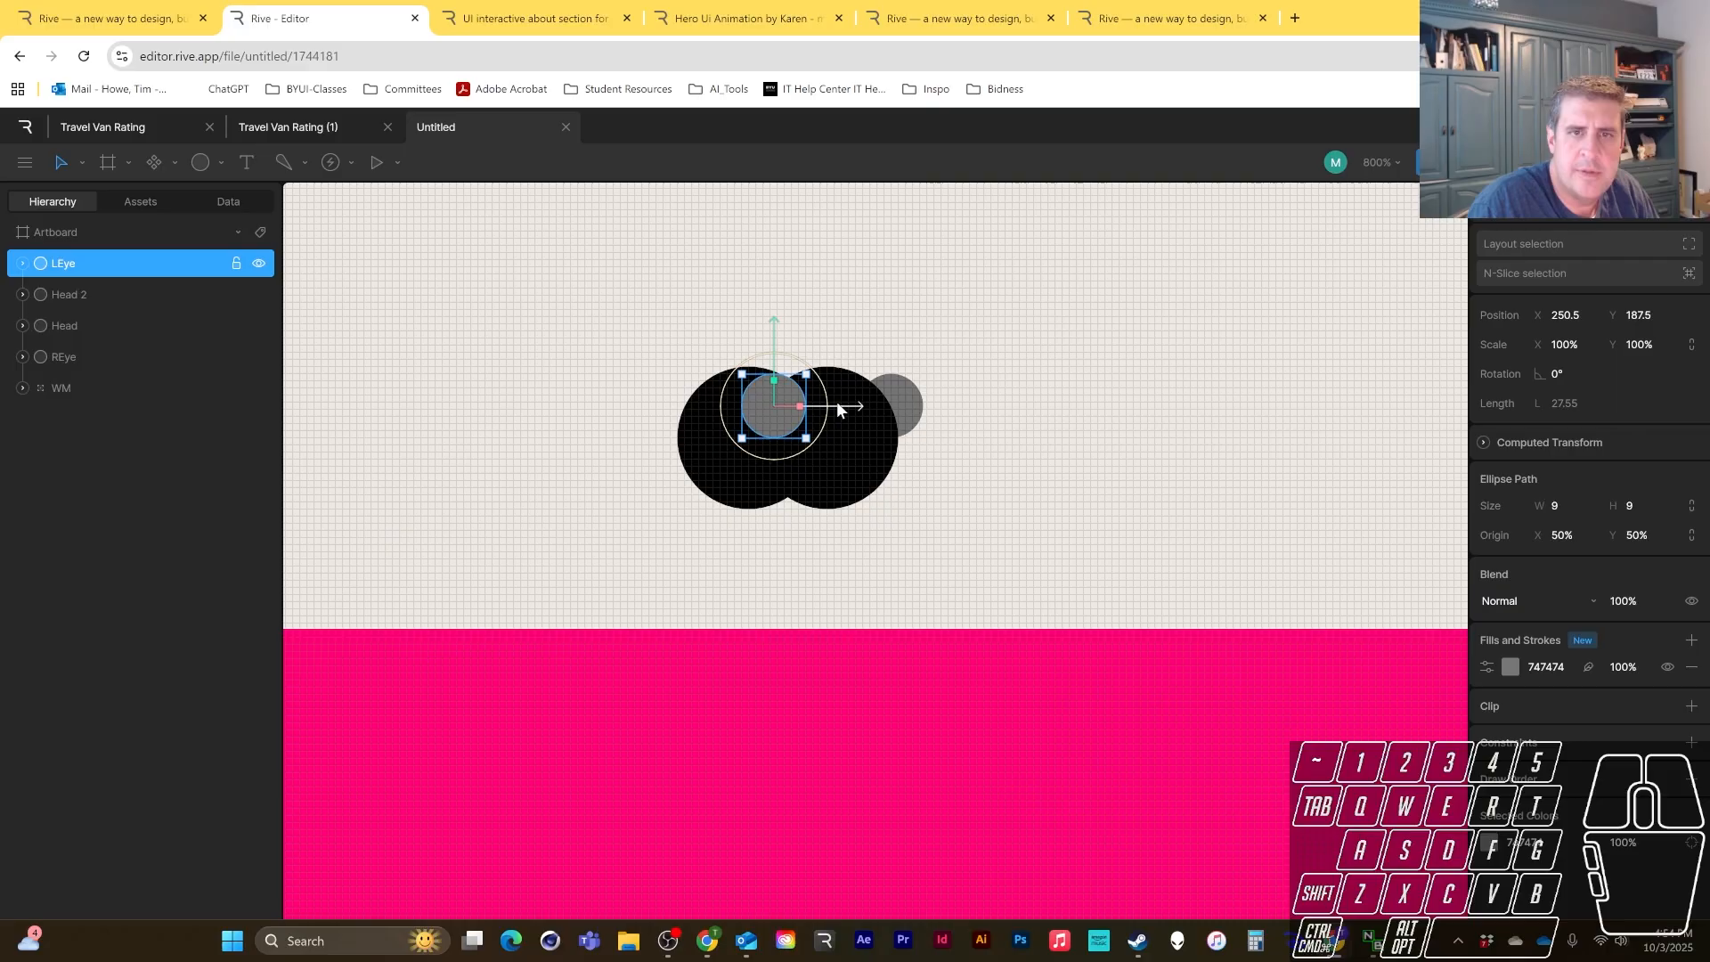
left_click_drag(776, 329, 778, 340)
left_click_drag(841, 419, 856, 415)
left_click(902, 400)
left_click_drag(896, 337, 895, 348)
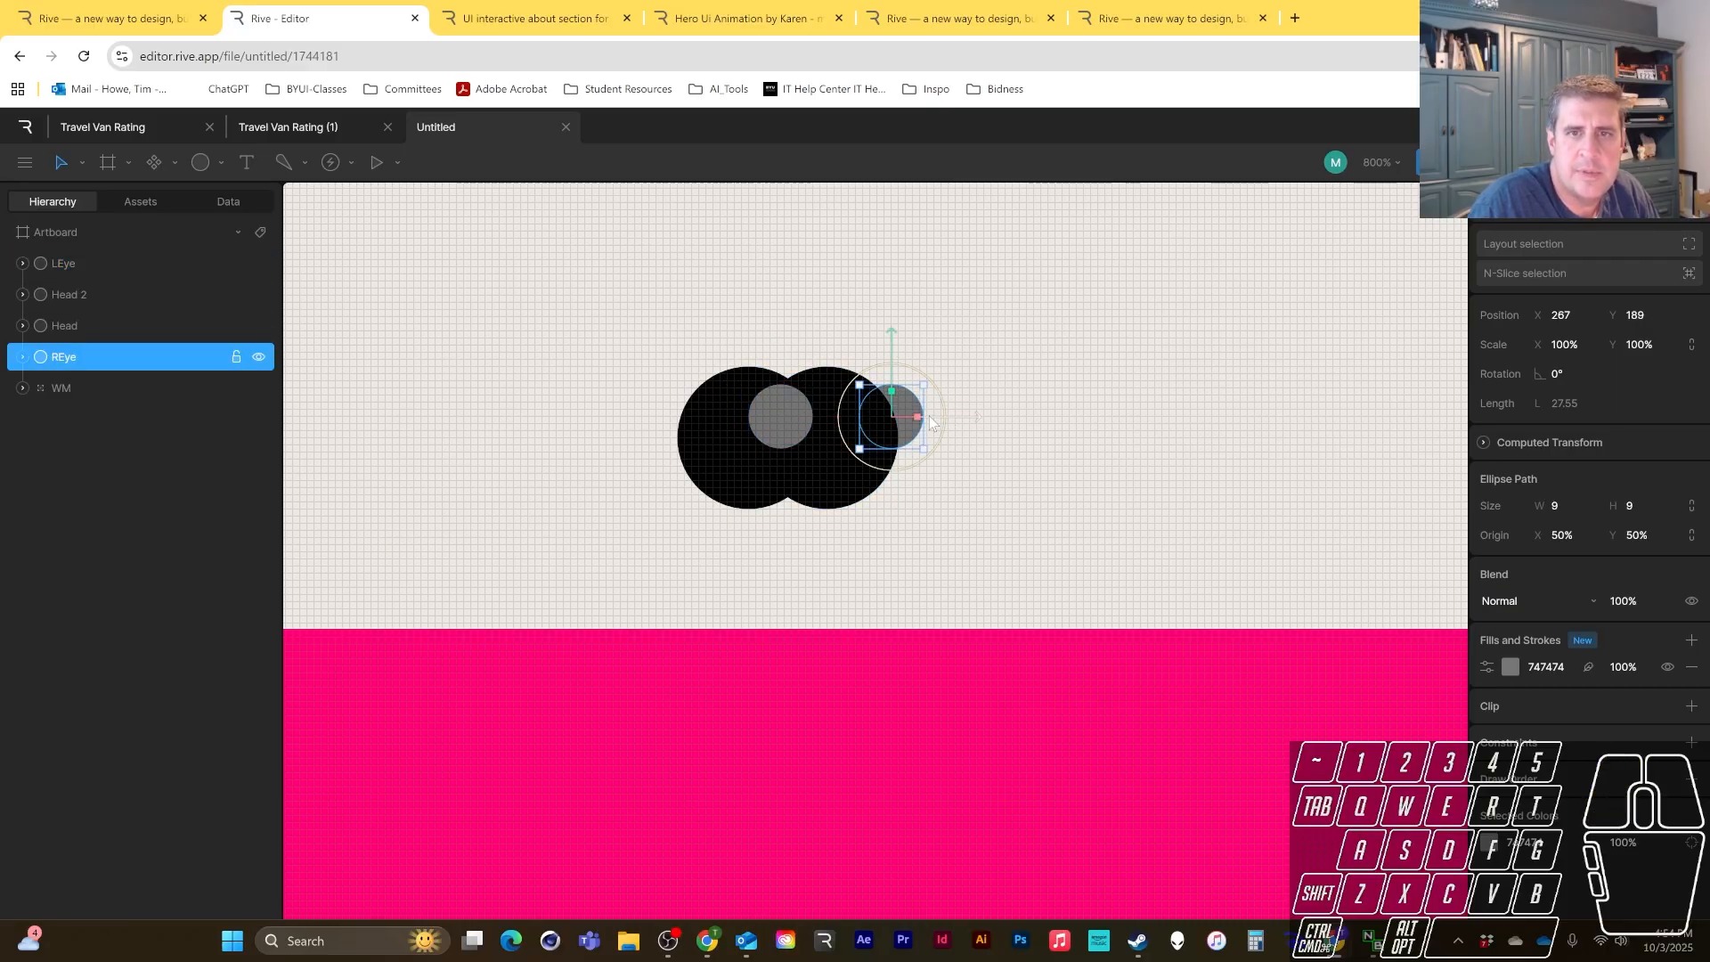
- Shift LEye horizontally to X 252.5, then duplicate Head 2 and place the copy at X 238 as a rear body segment
left_click(728, 422)
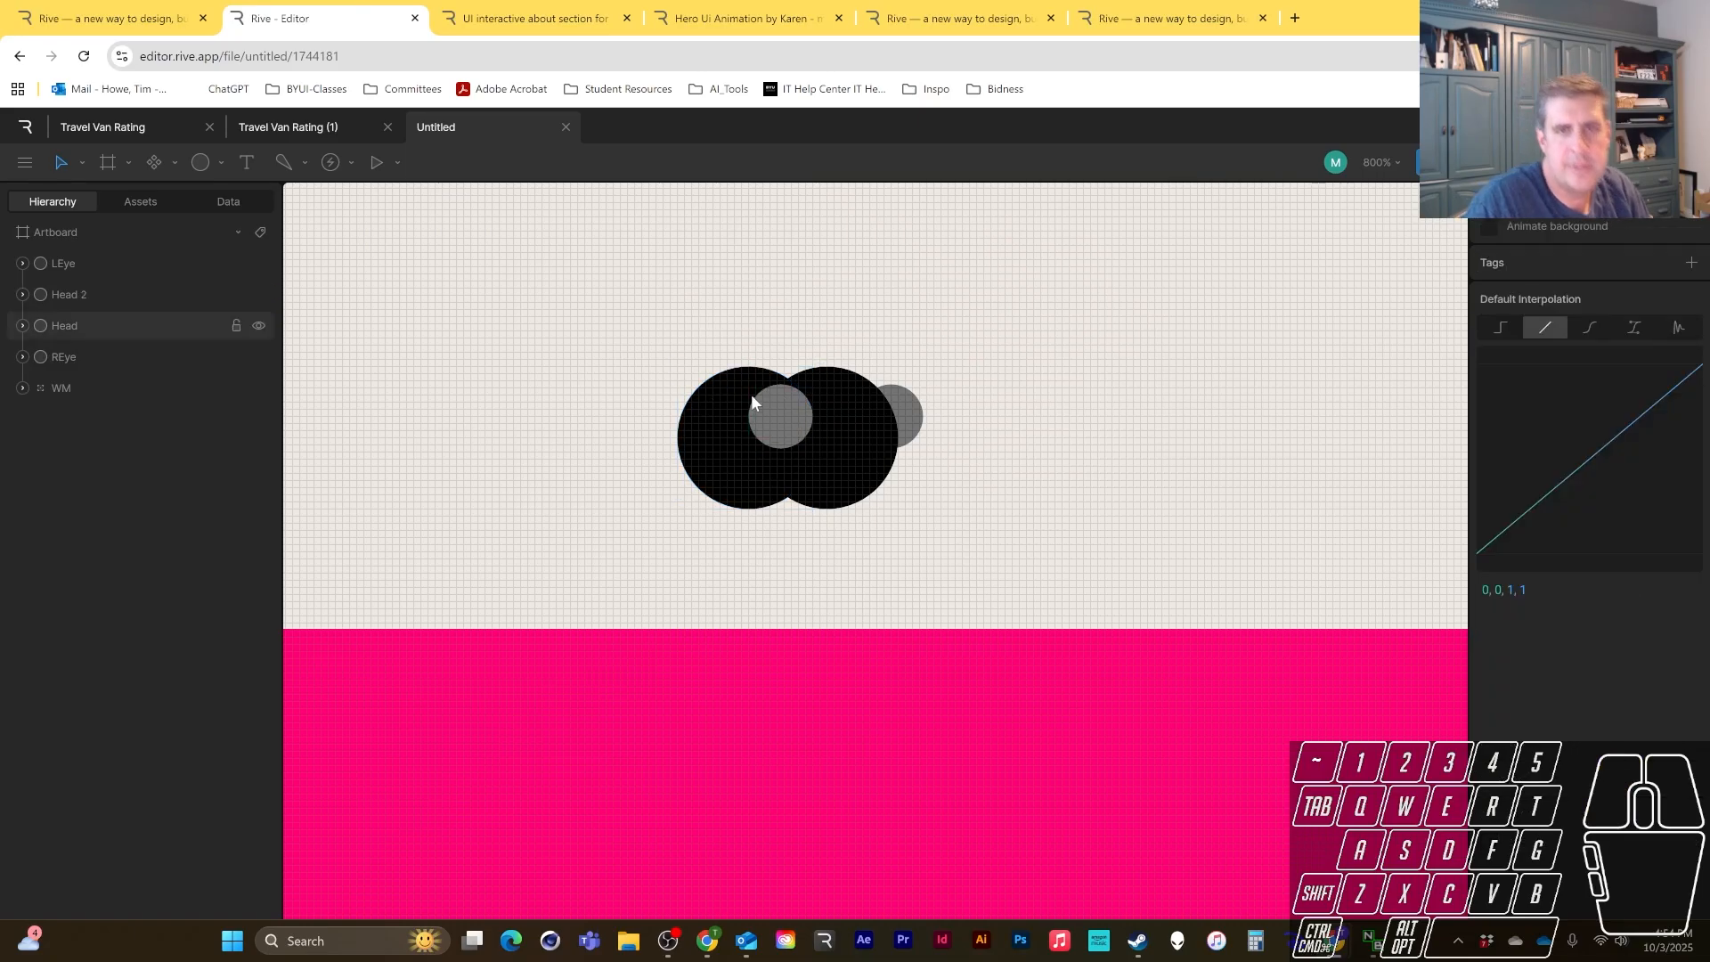
left_click(784, 414)
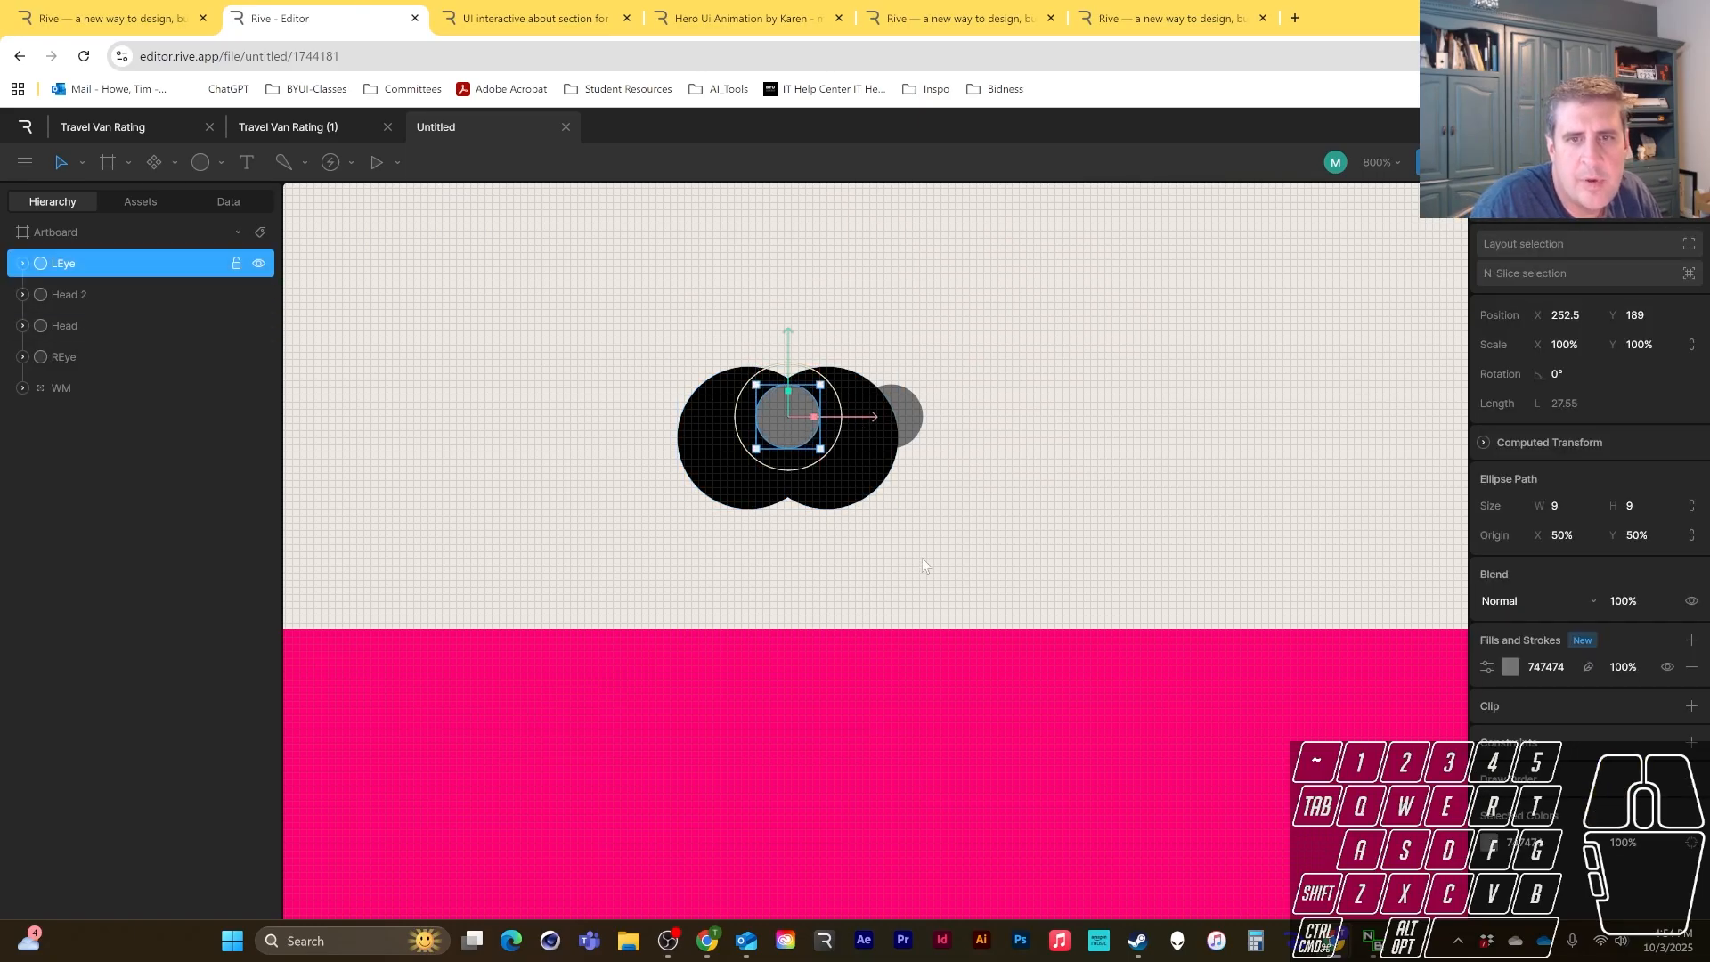
left_click(691, 456)
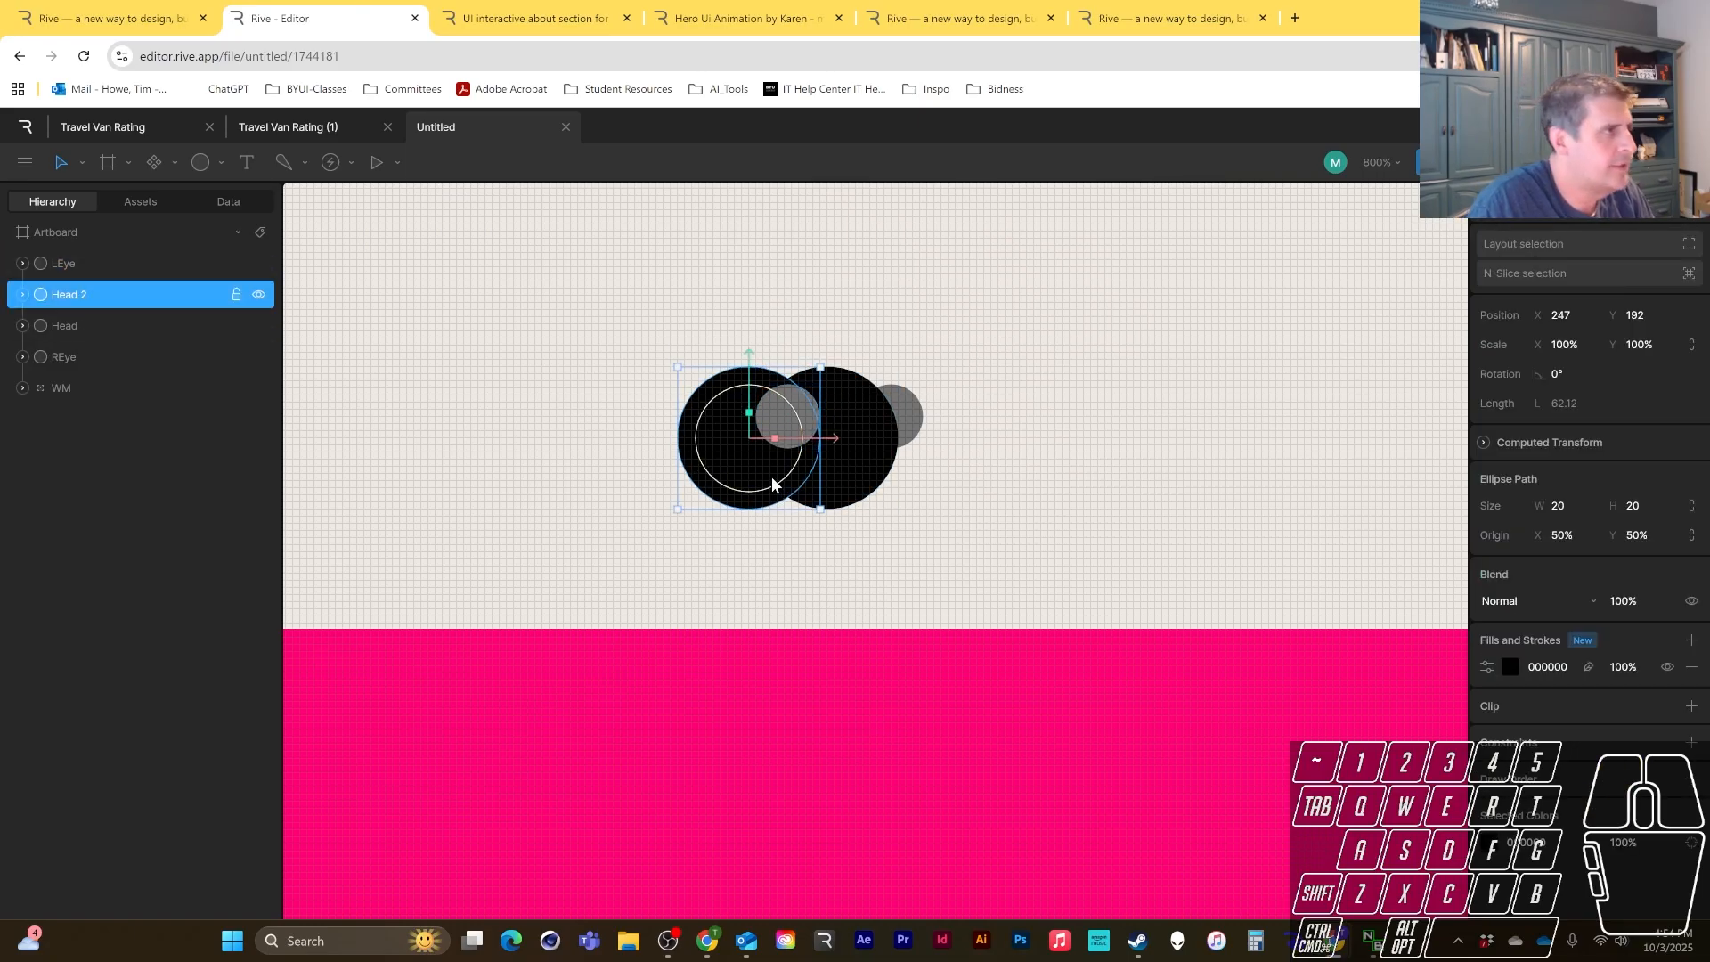
left_click_drag(839, 441, 743, 443)
key("ctrl+c")
key("ctrl+v")
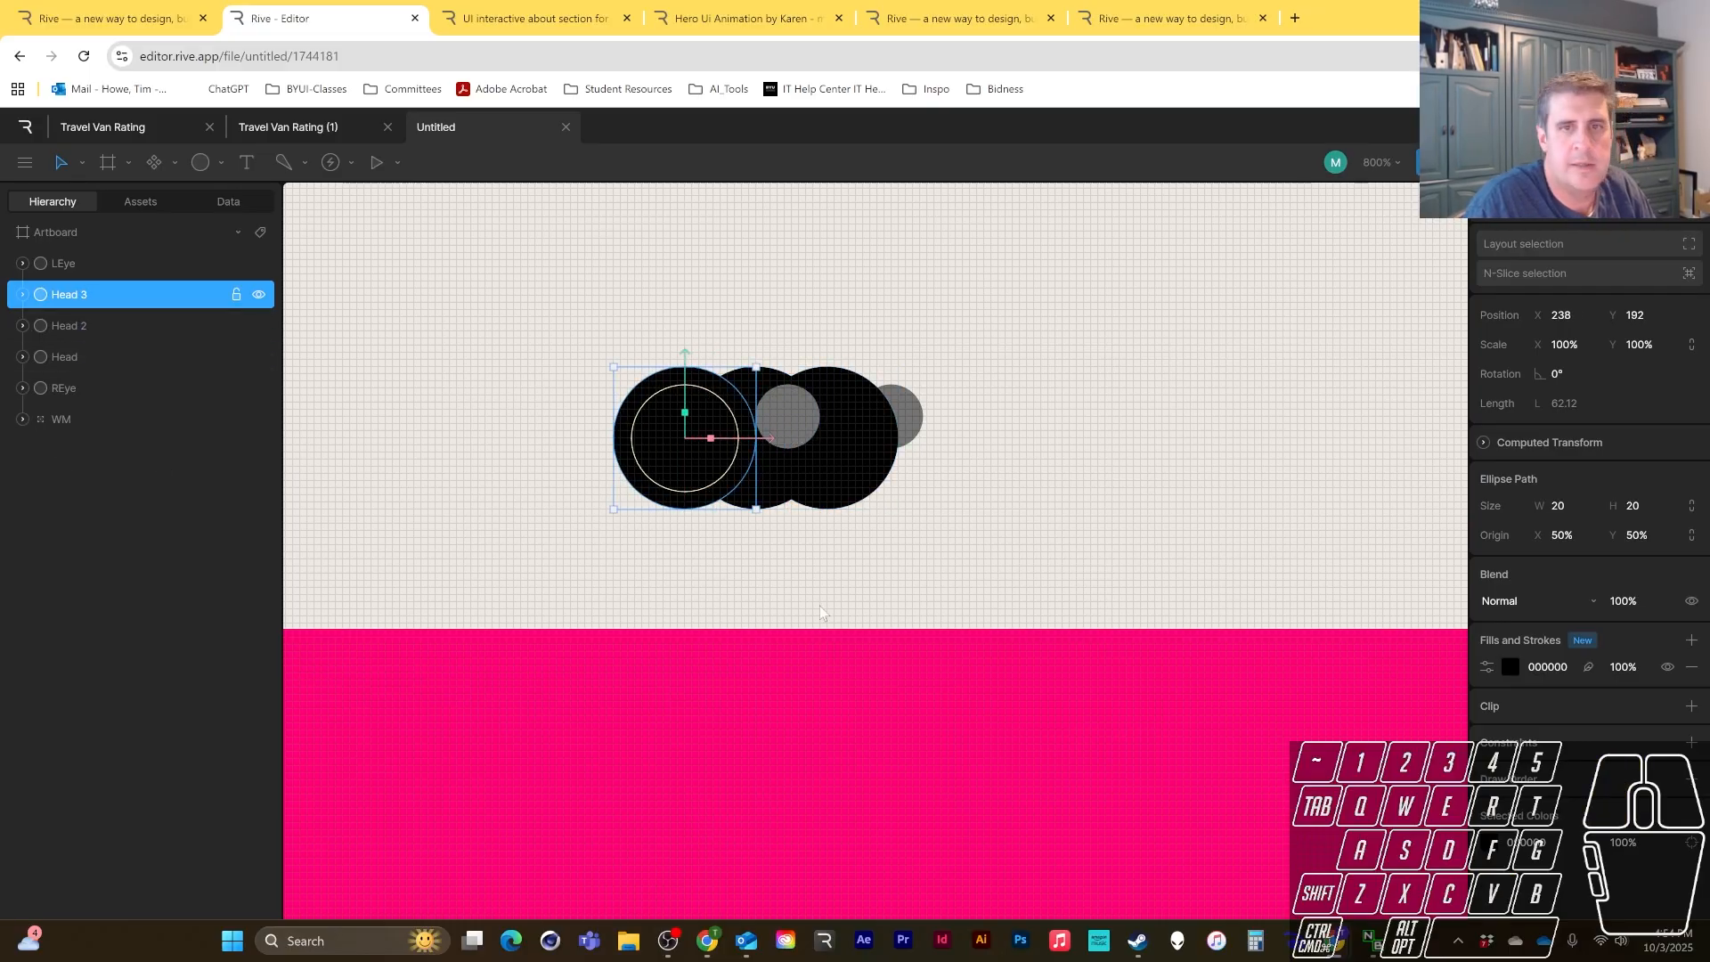
left_click(819, 605)
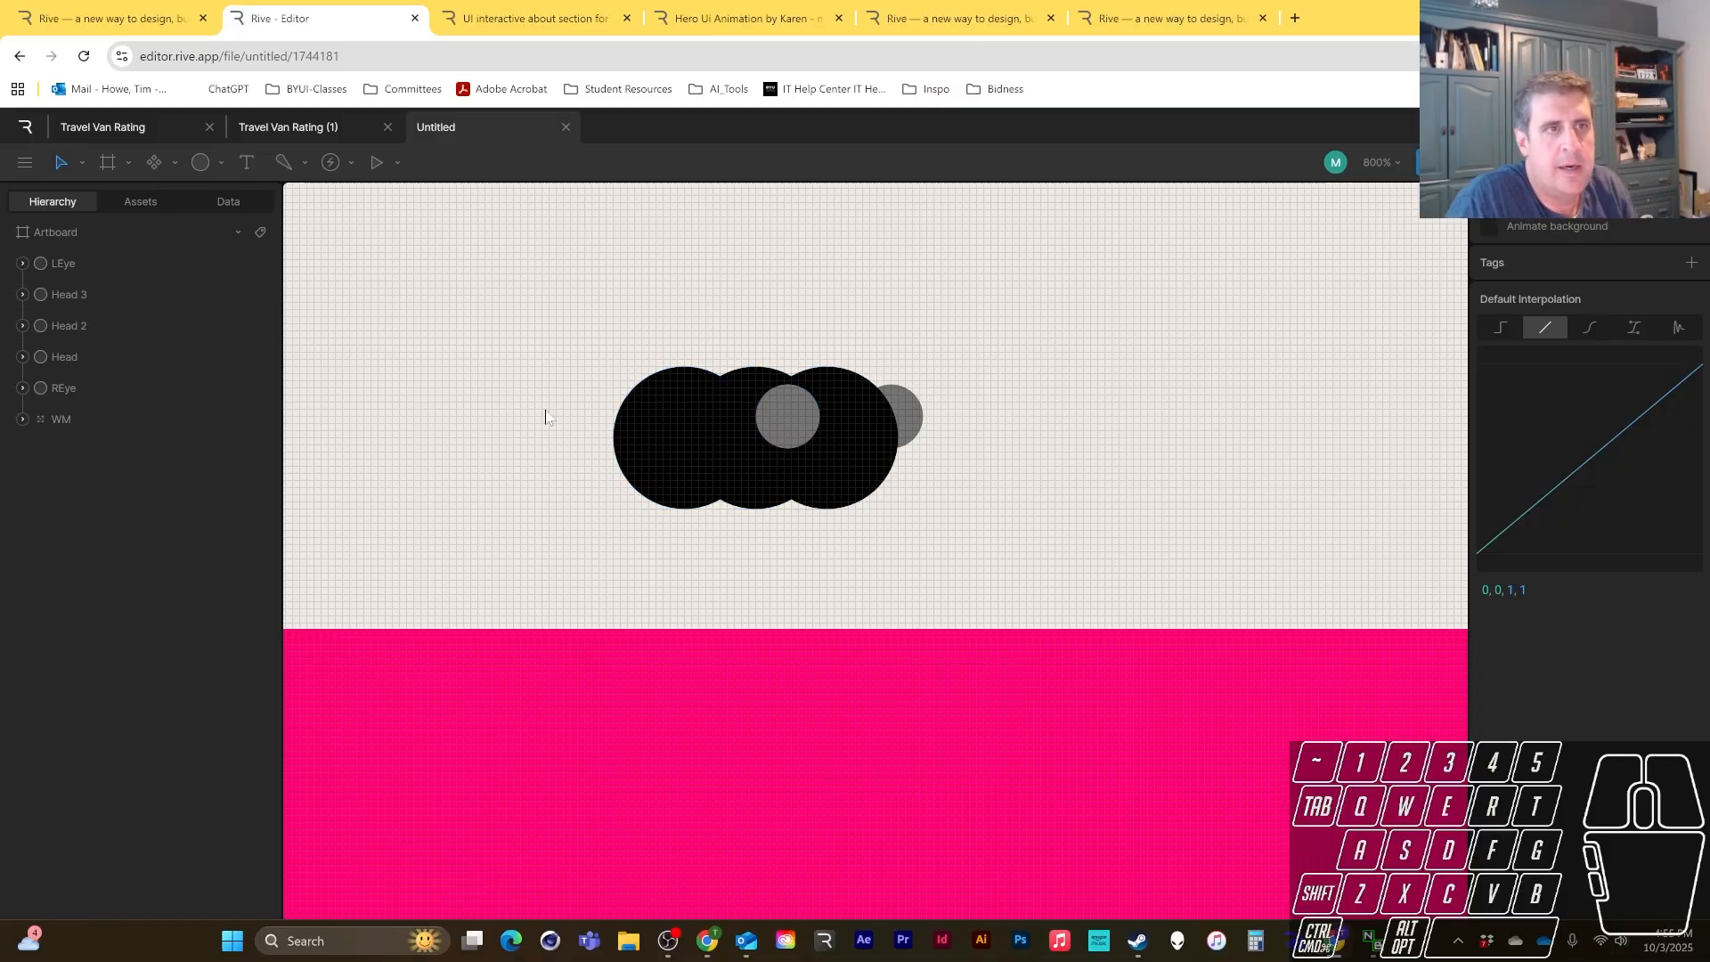
- Draw a closed teardrop-shaped wing with the Pen tool, rising from the top of the body and curved at its upper end, and select it
left_click(221, 165)
left_click(228, 212)
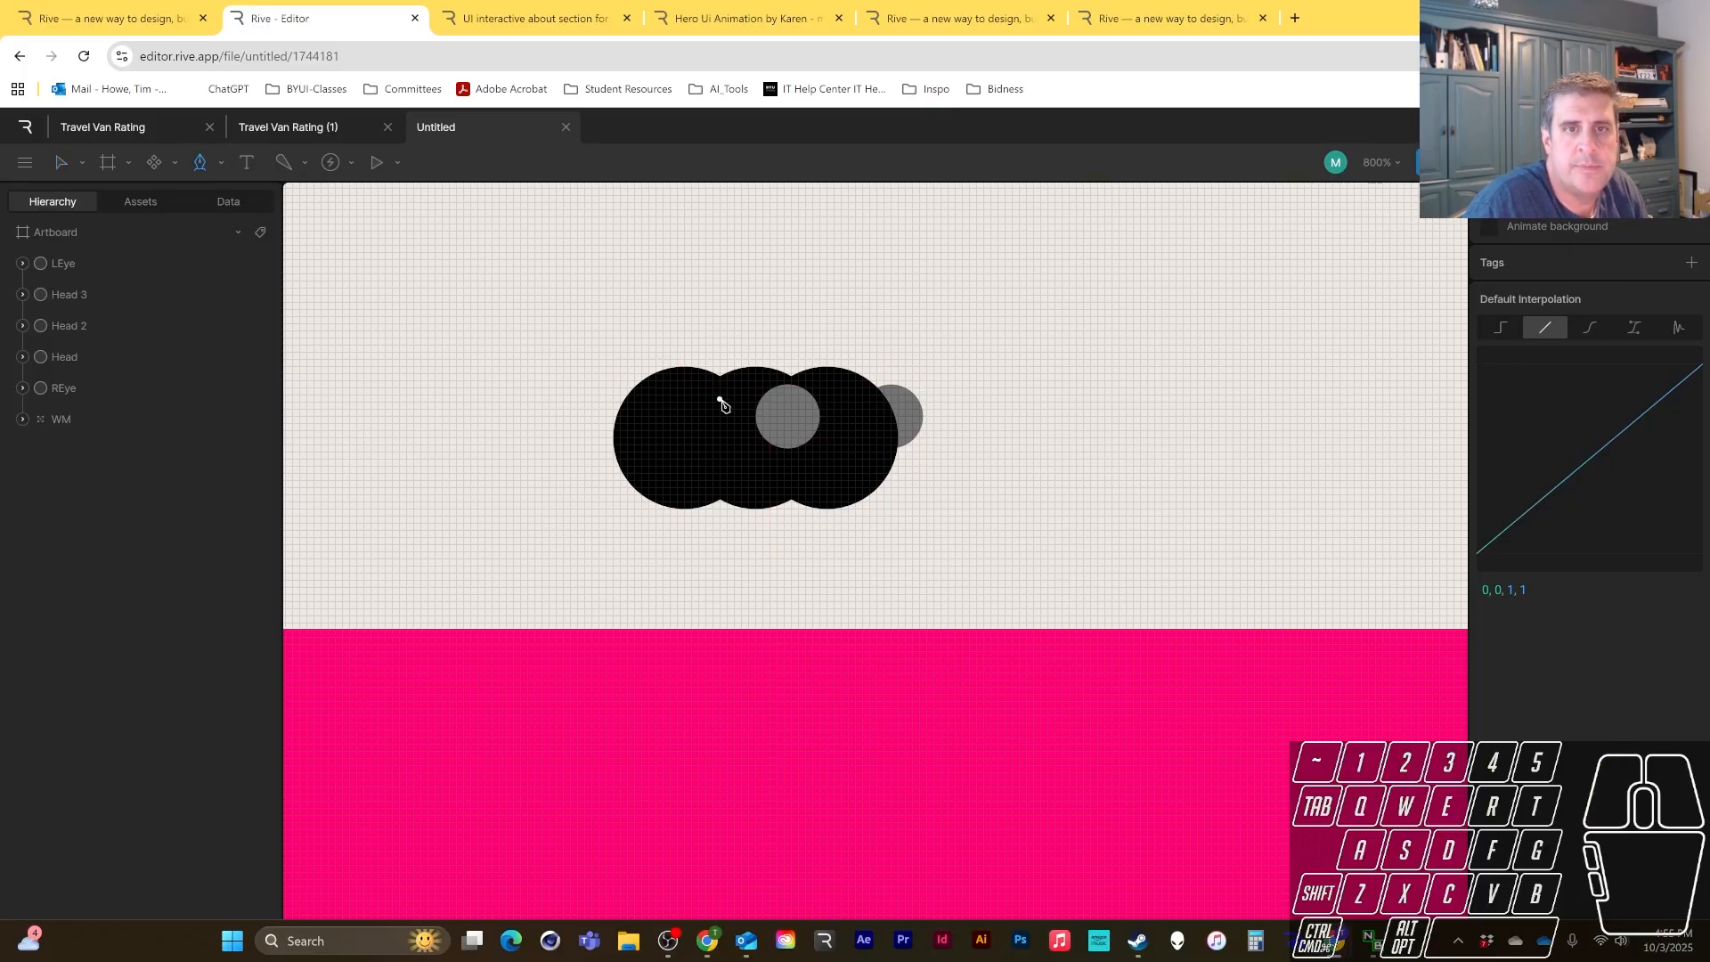
left_click(720, 394)
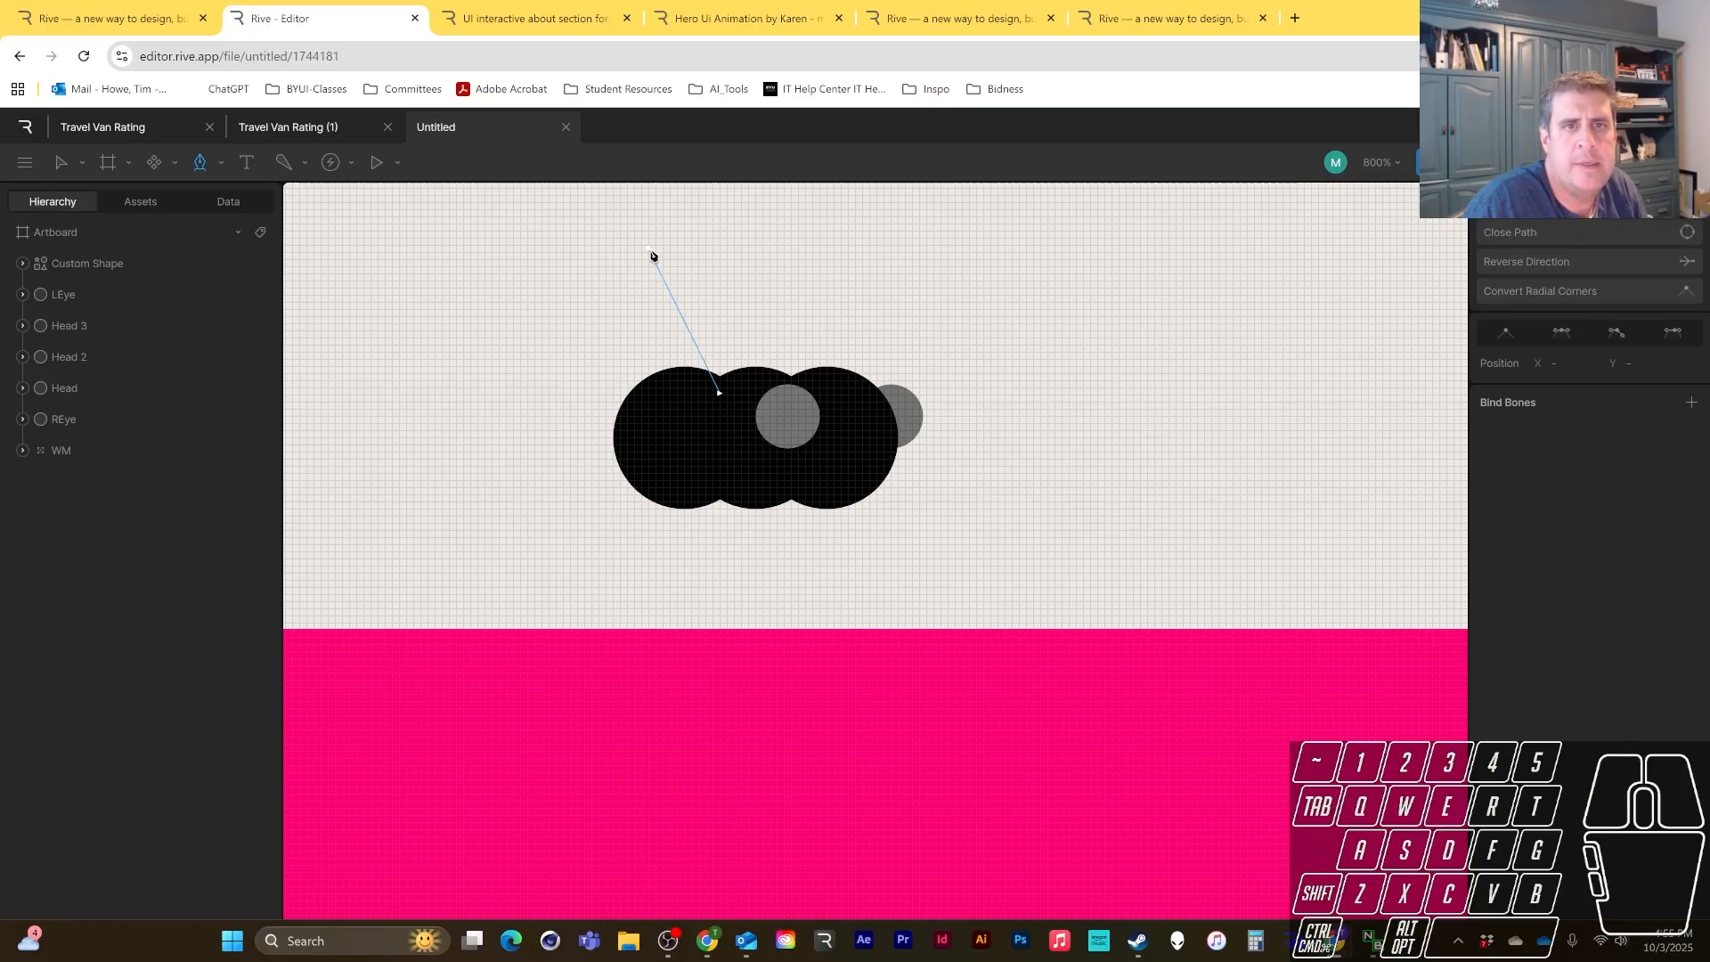
left_click_drag(648, 251, 720, 219)
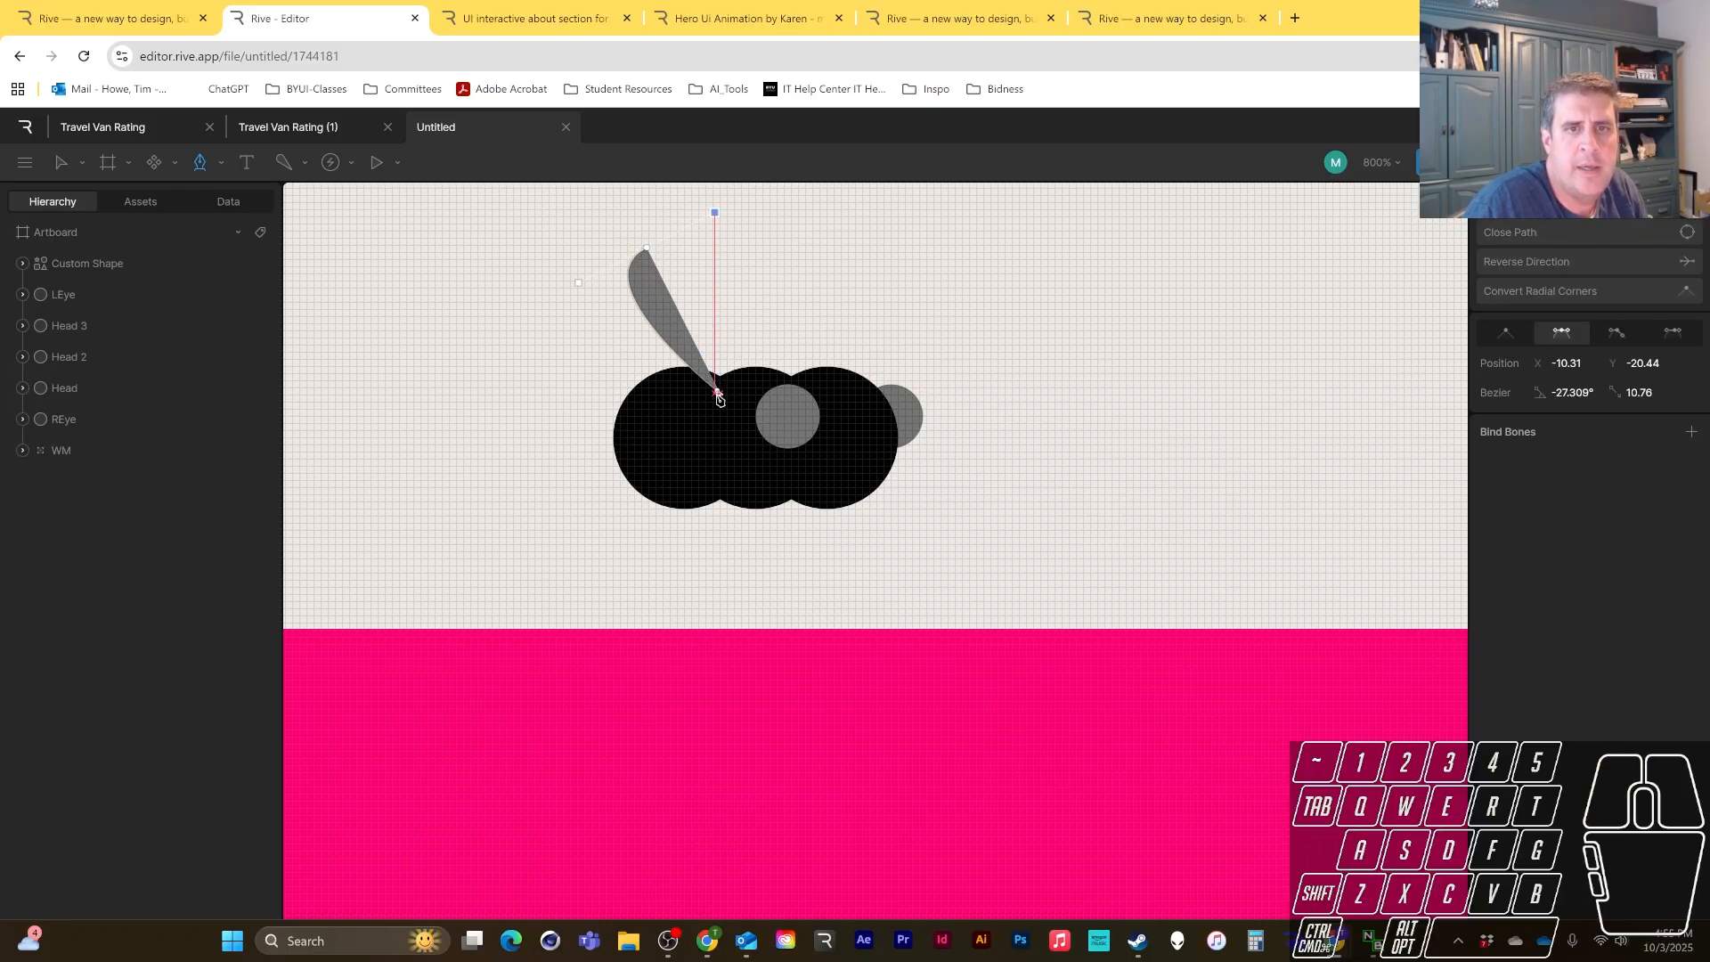
left_click(726, 400)
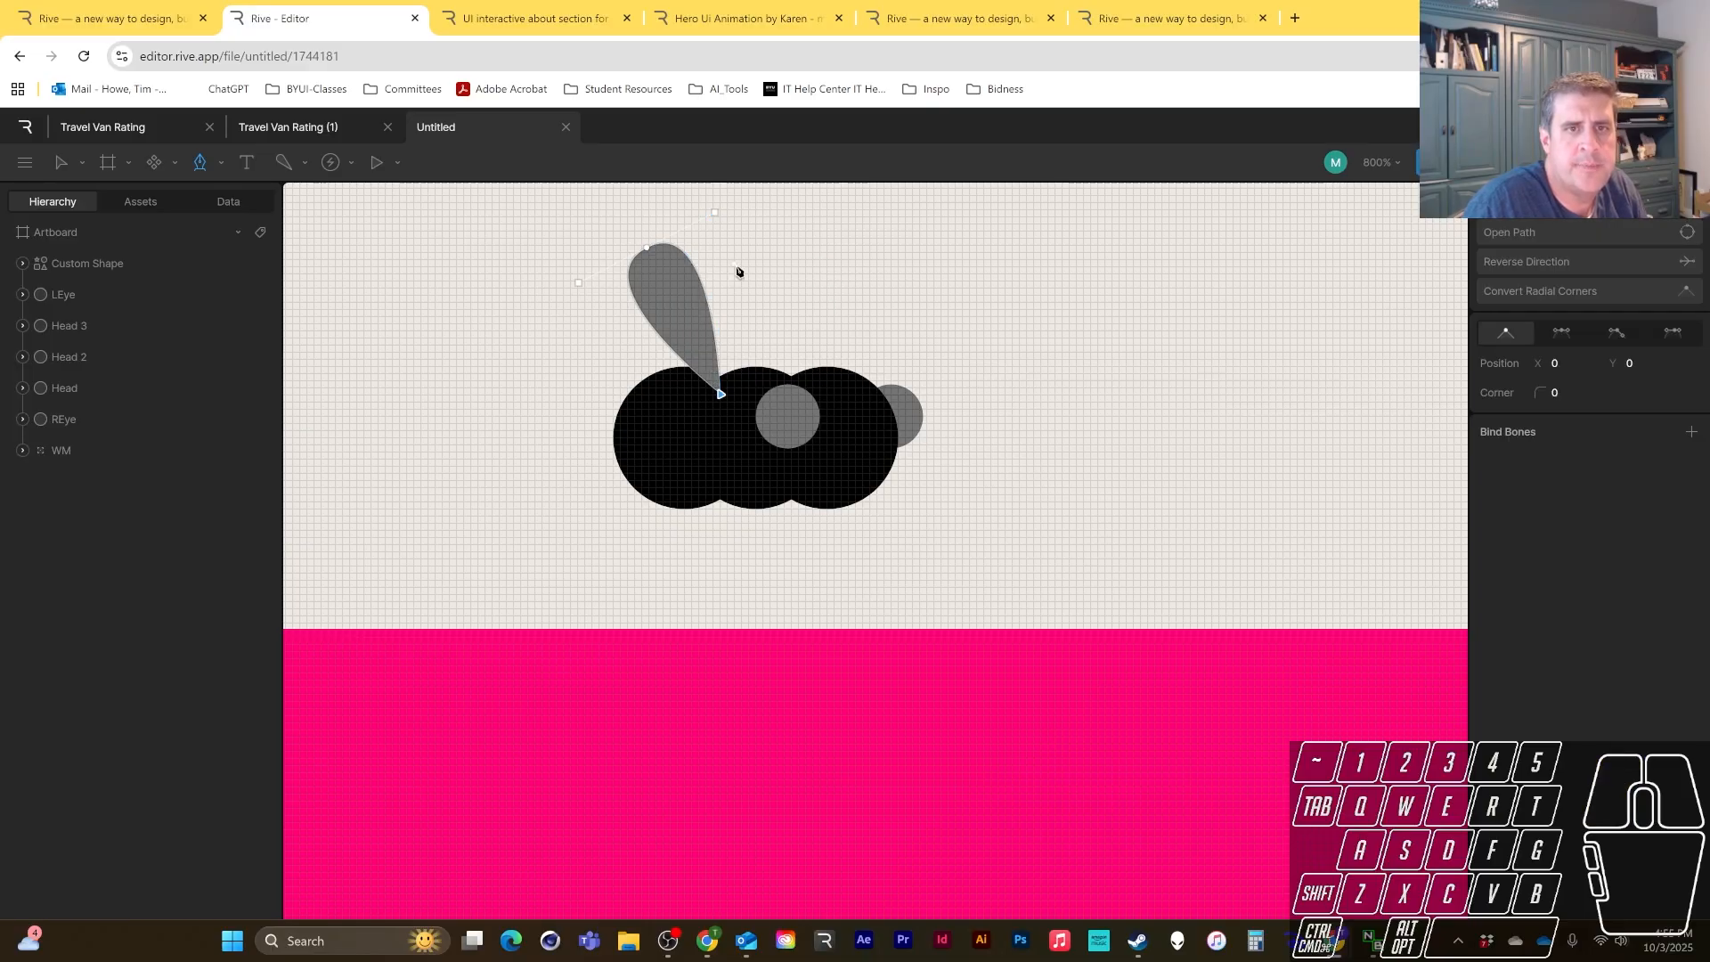
left_click(62, 267)
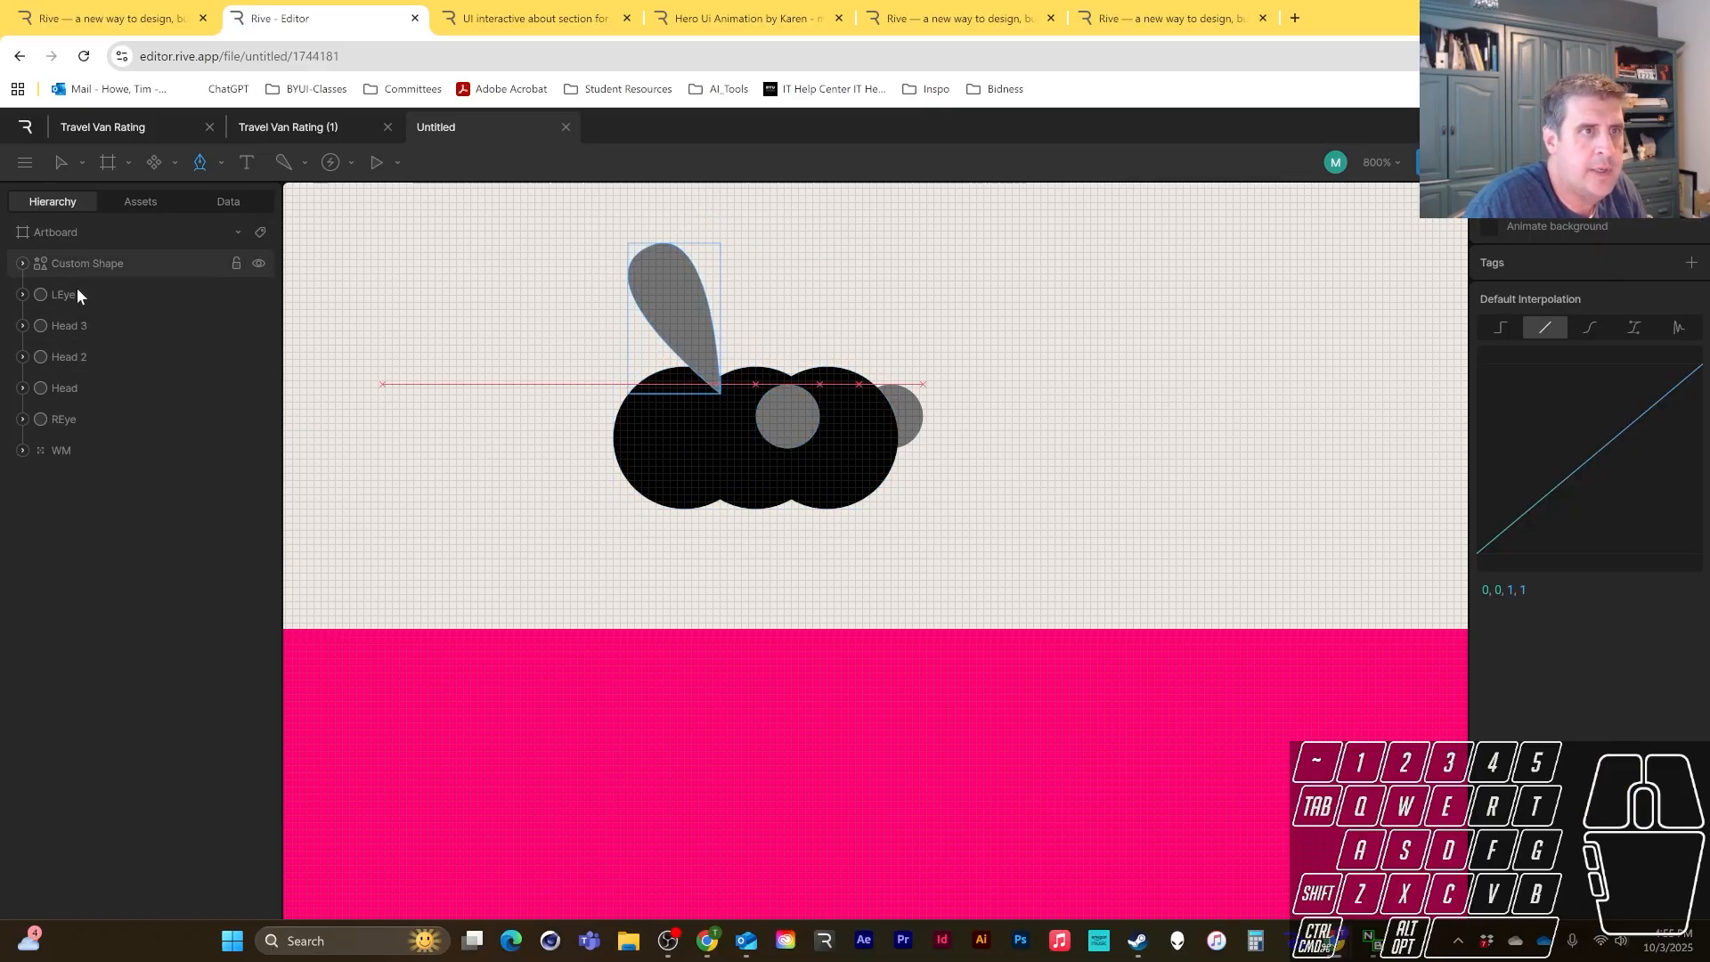
left_click(77, 294)
left_click(75, 265)
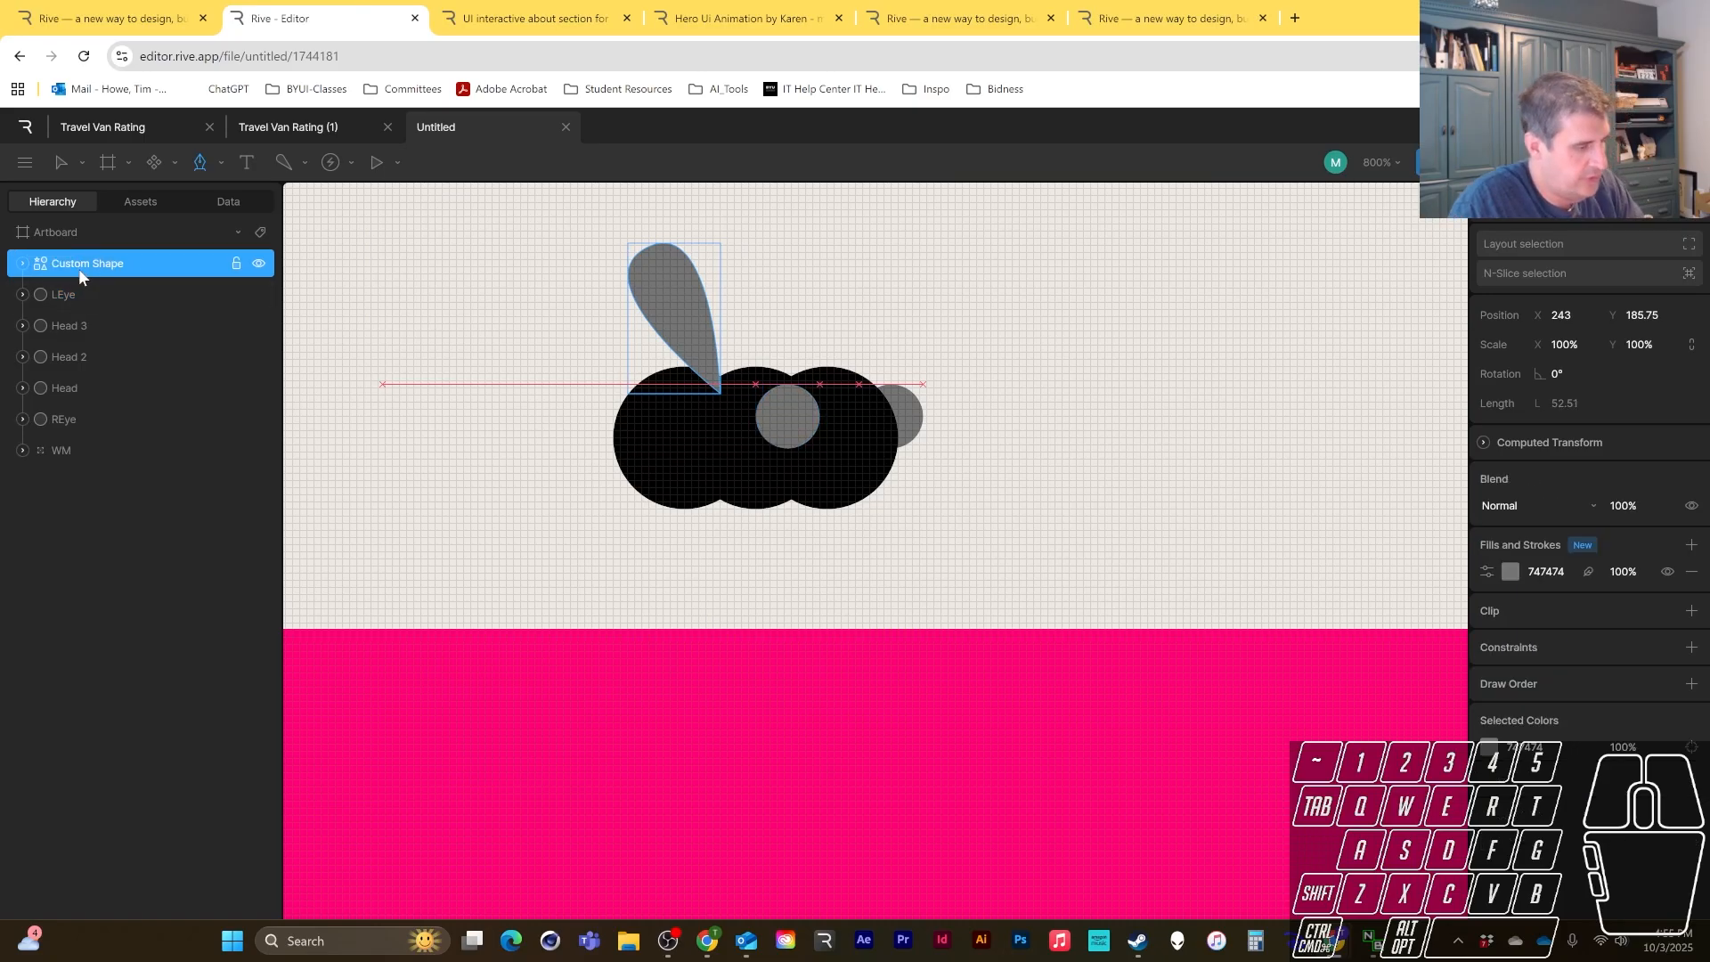
key("y")
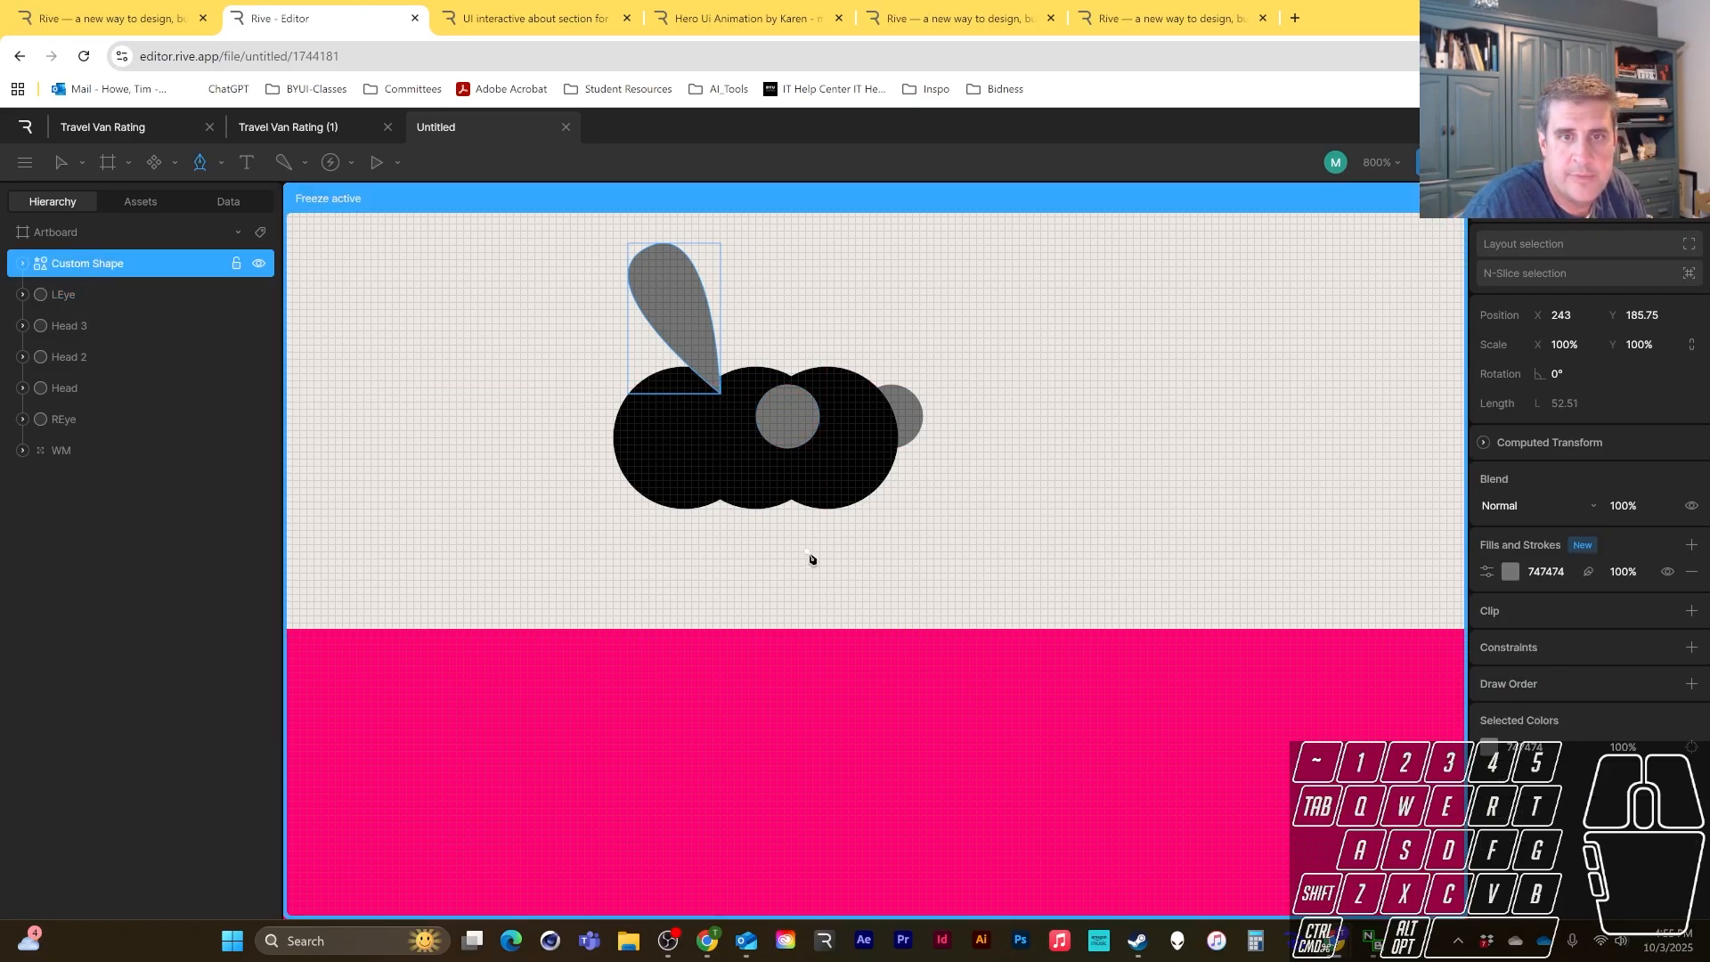
scroll(811, 559, "down", 5)
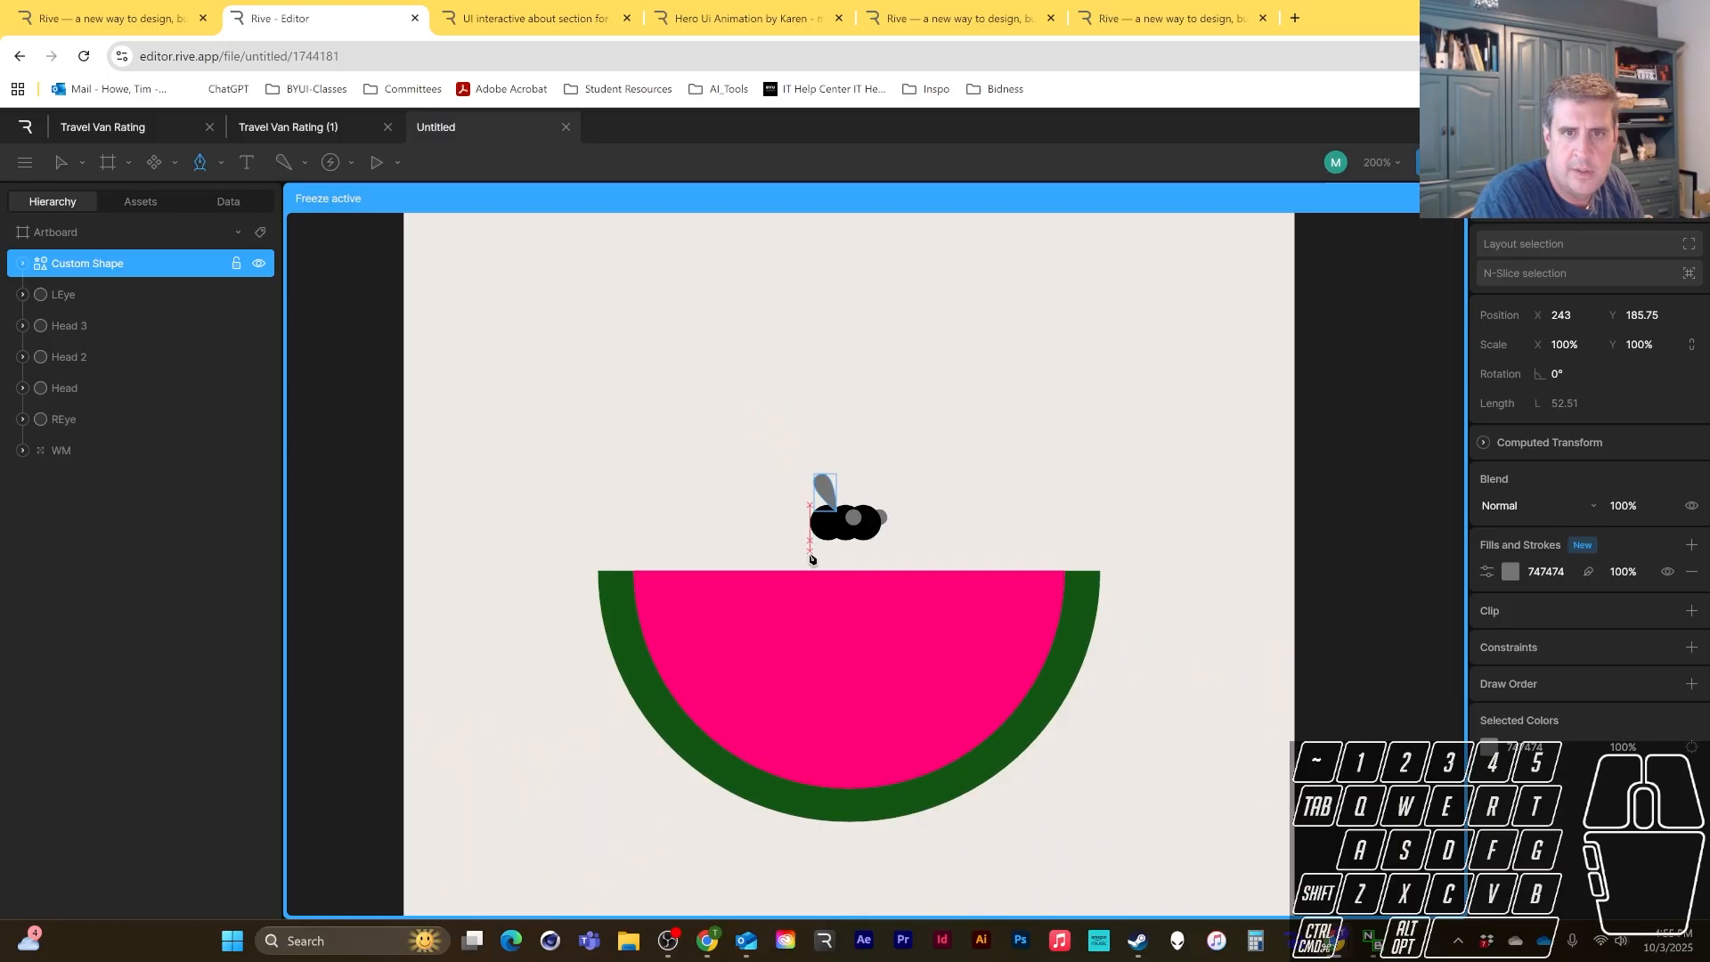
key("v")
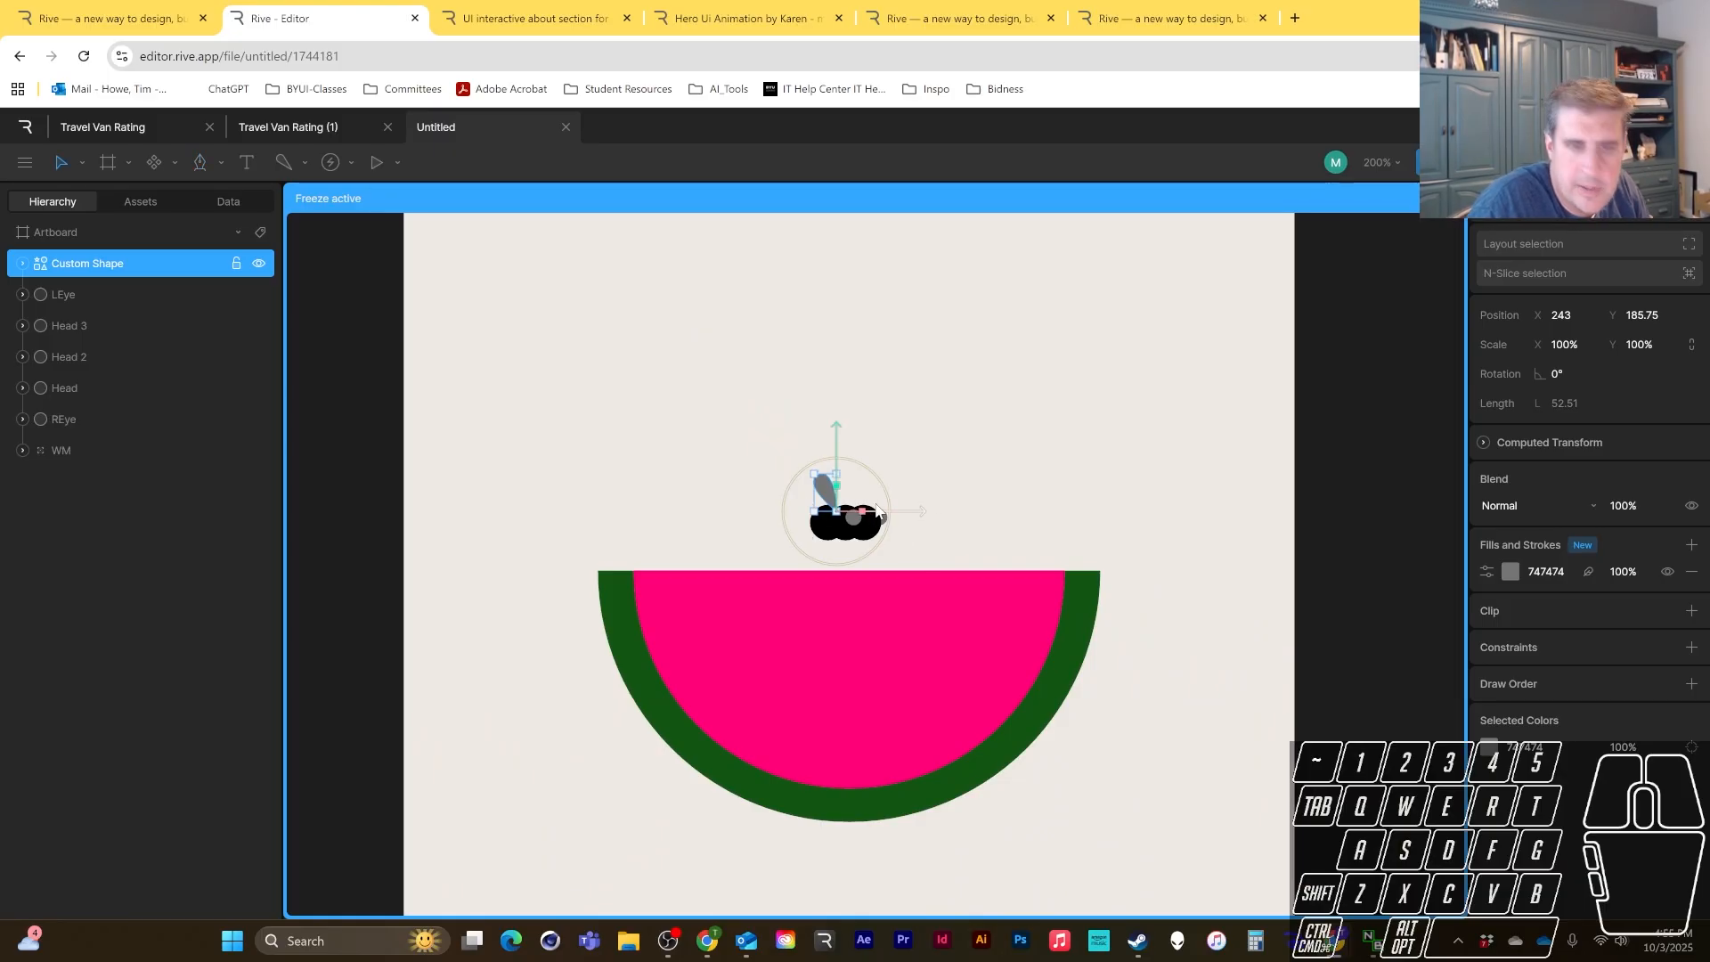
scroll(877, 512, "up", 5)
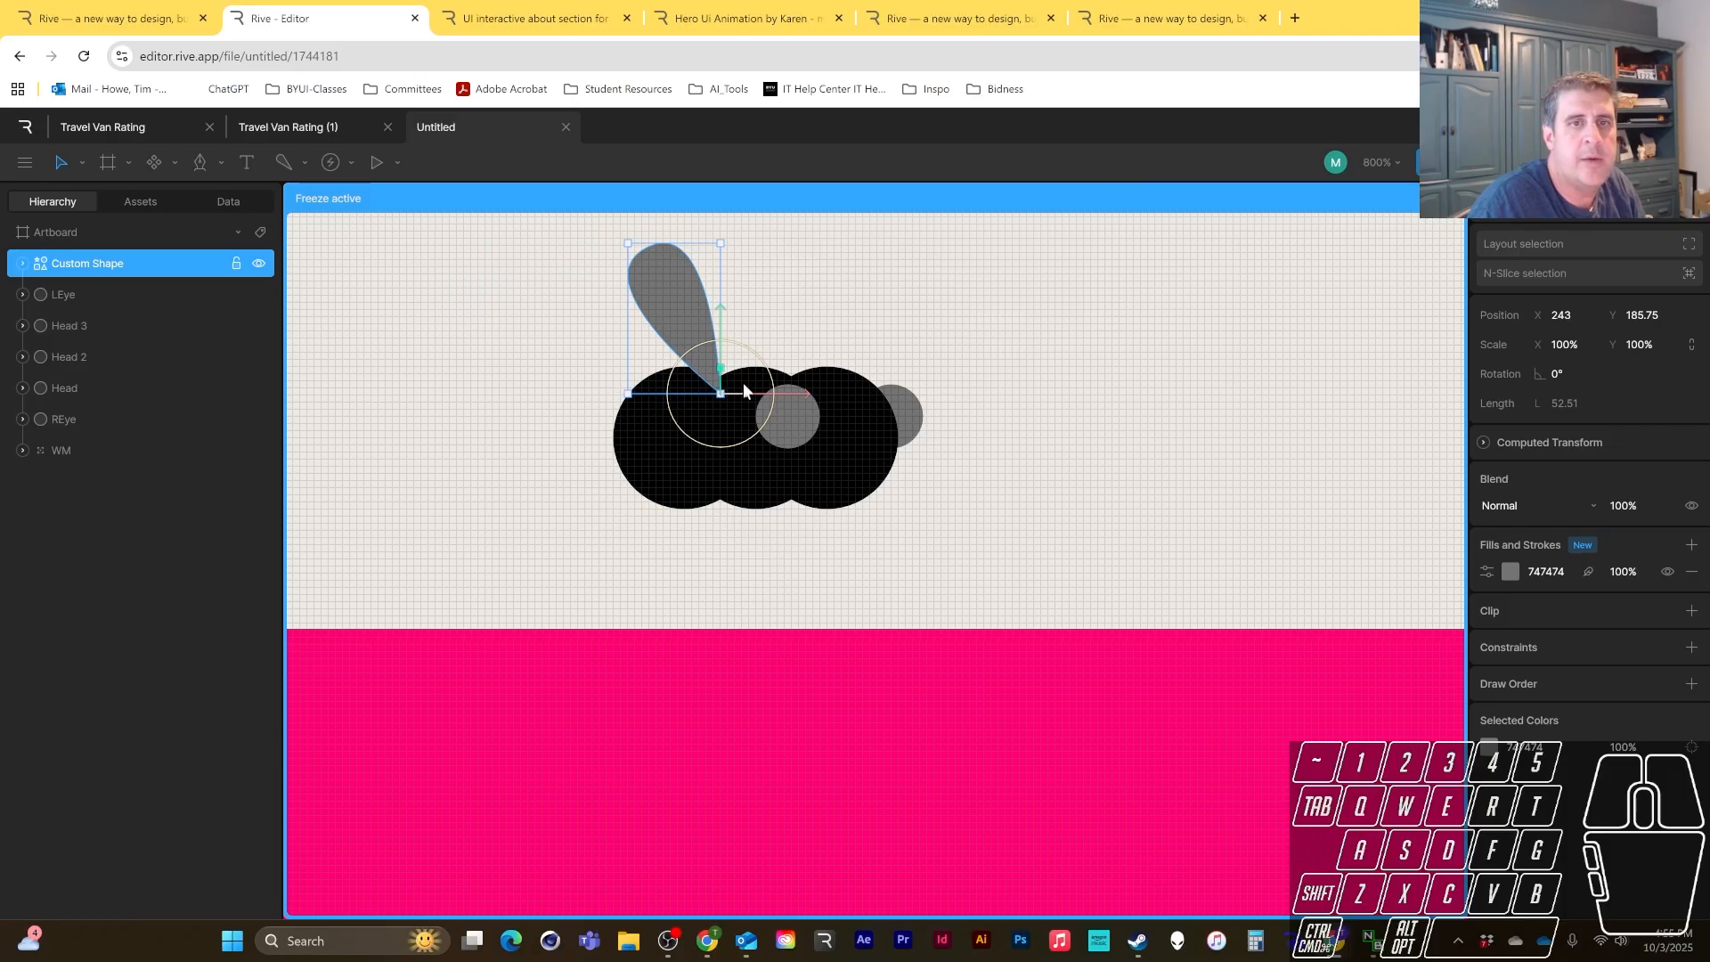
key("y")
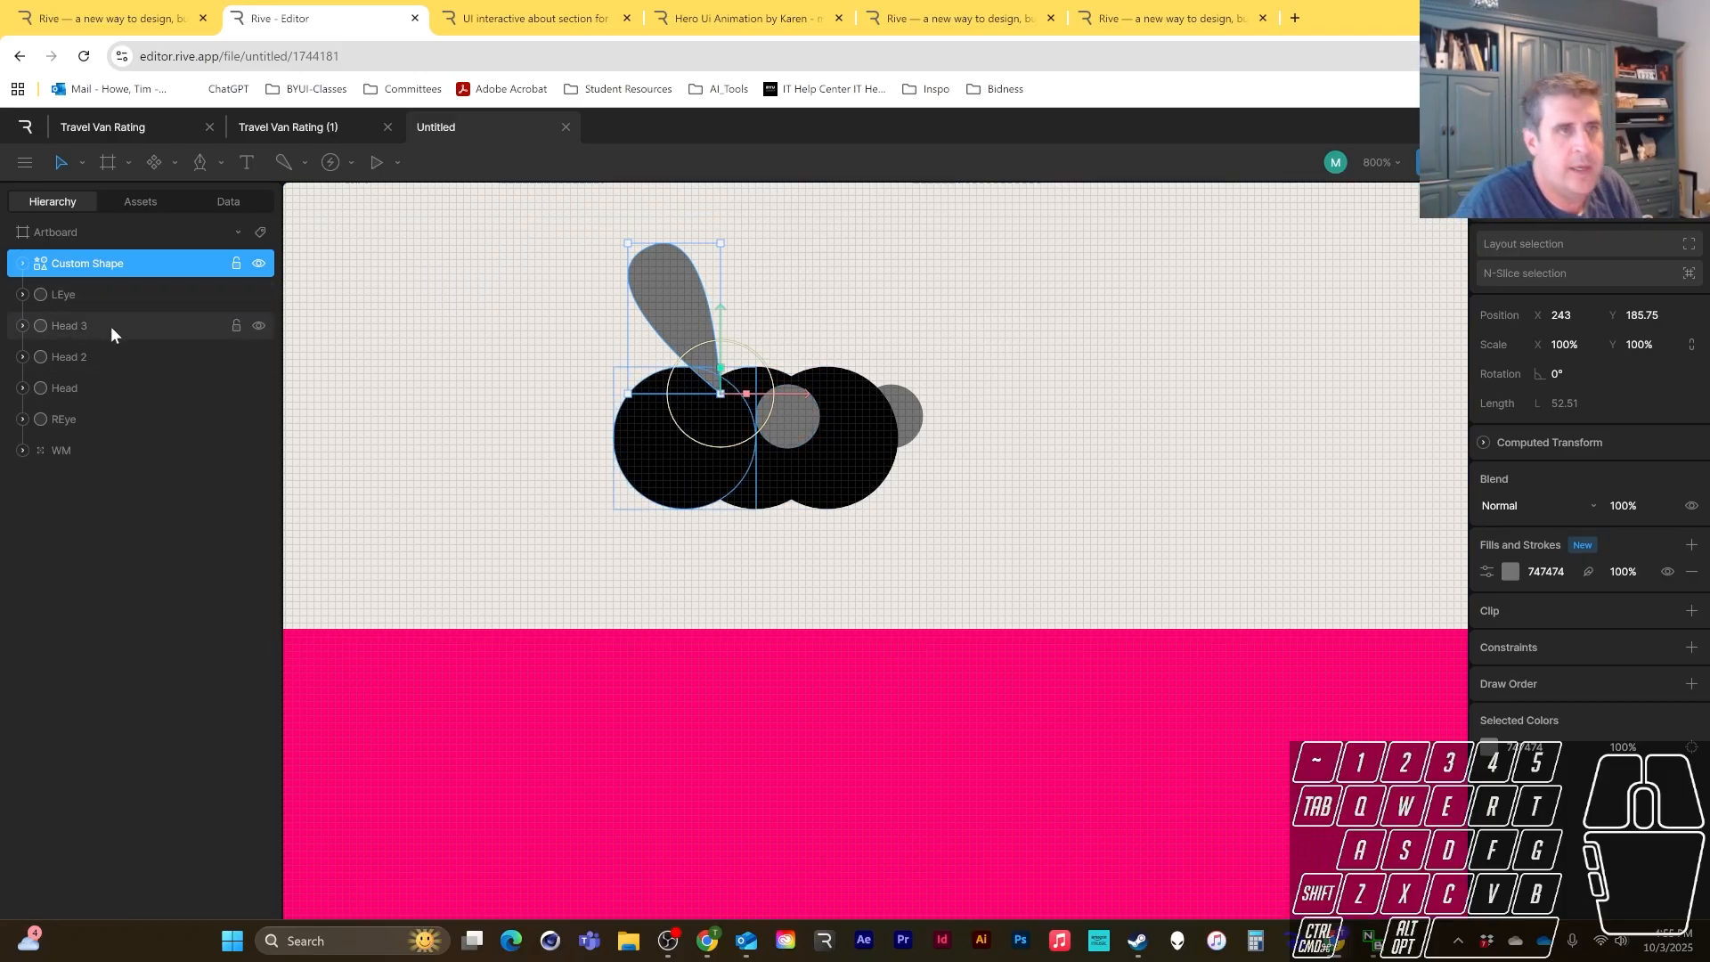
- Duplicate the wing shape, move the copy to X 253.5, Y 186, and rotate it to 53°
left_click(111, 326)
left_click(75, 267)
key("ctrl+d")
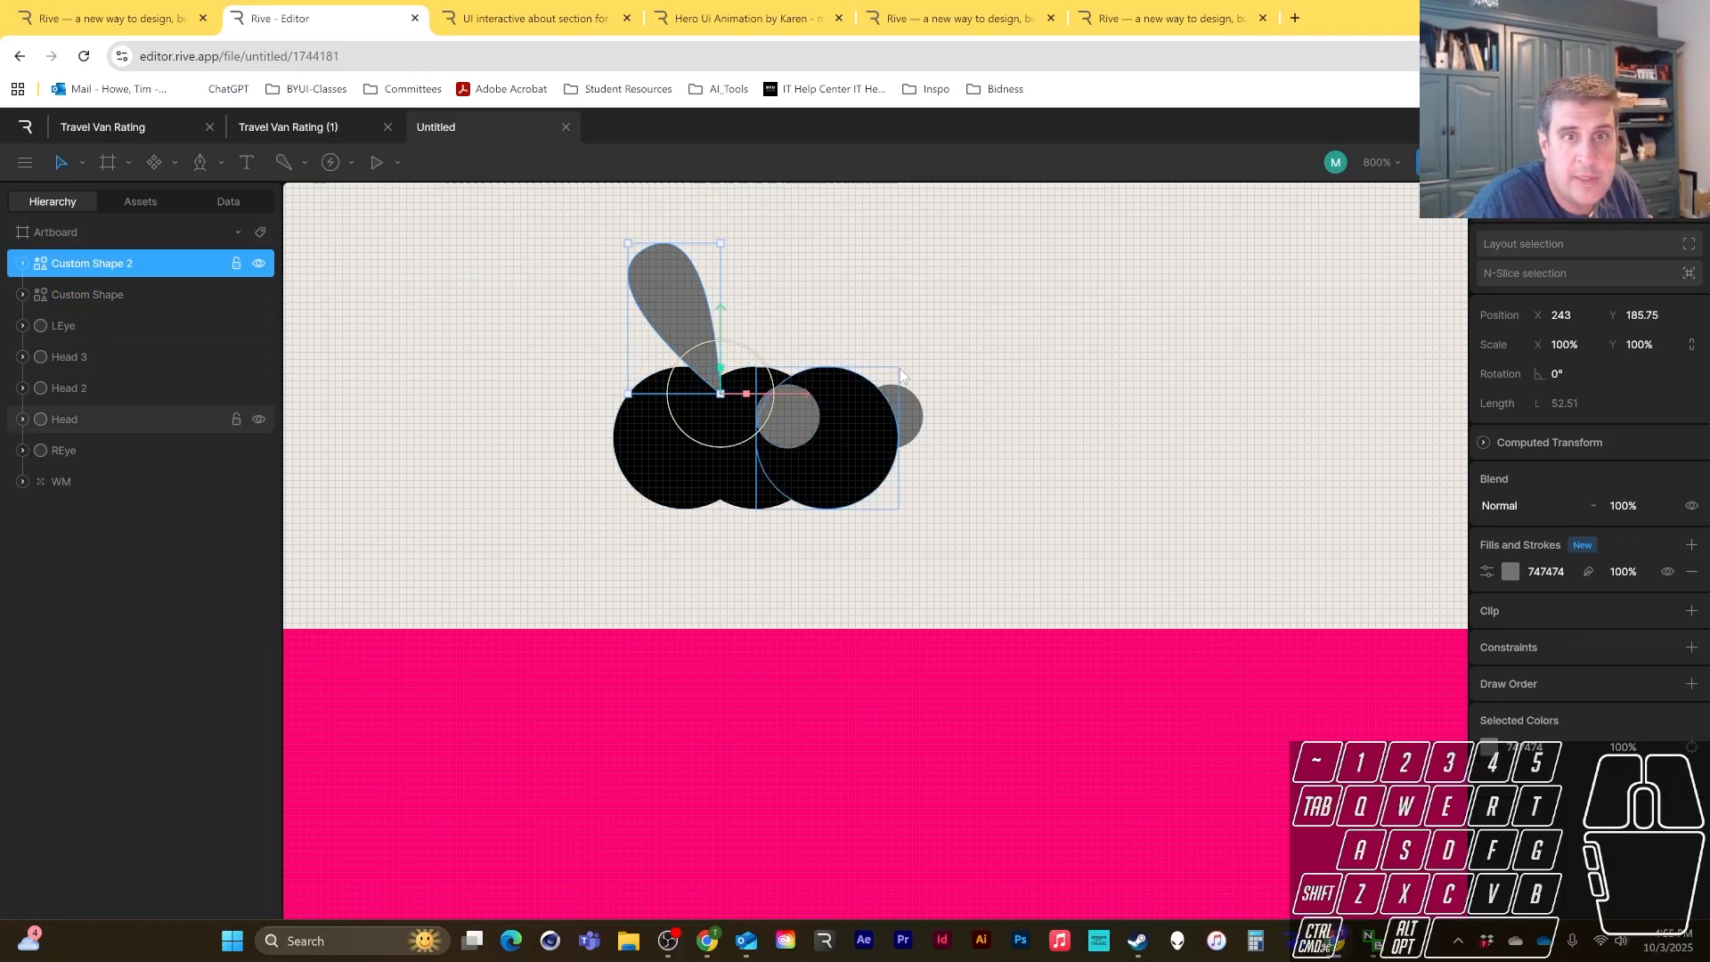
left_click_drag(800, 397, 874, 394)
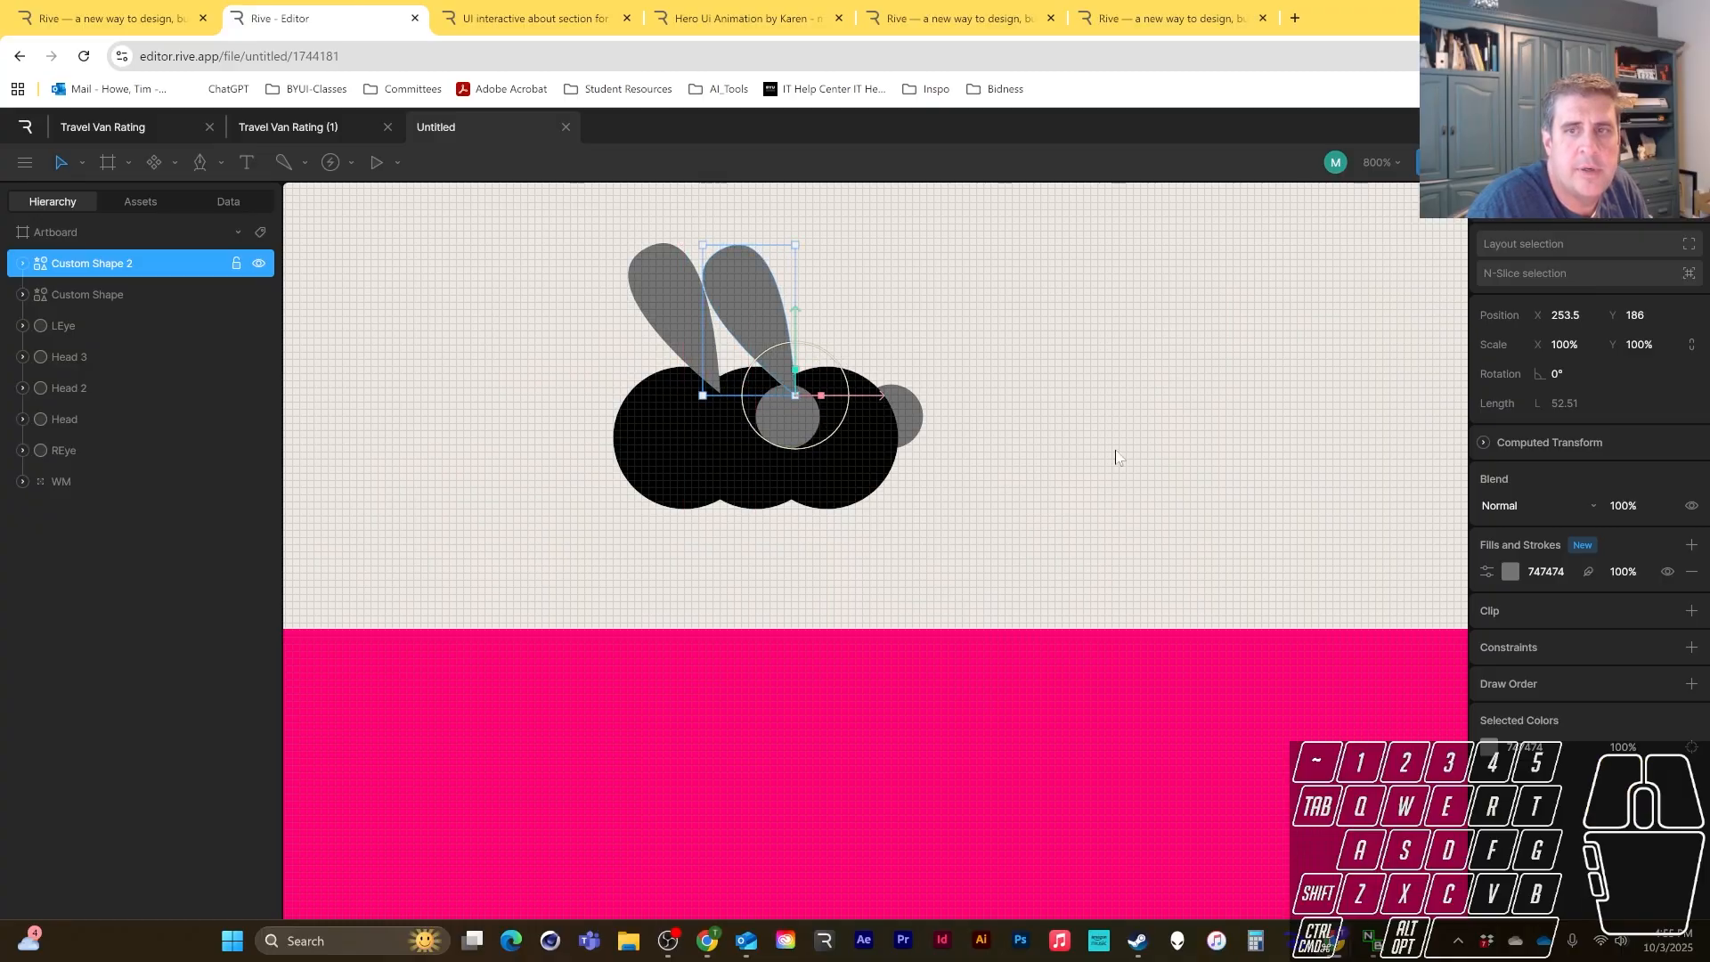
left_click_drag(1559, 376, 1586, 337)
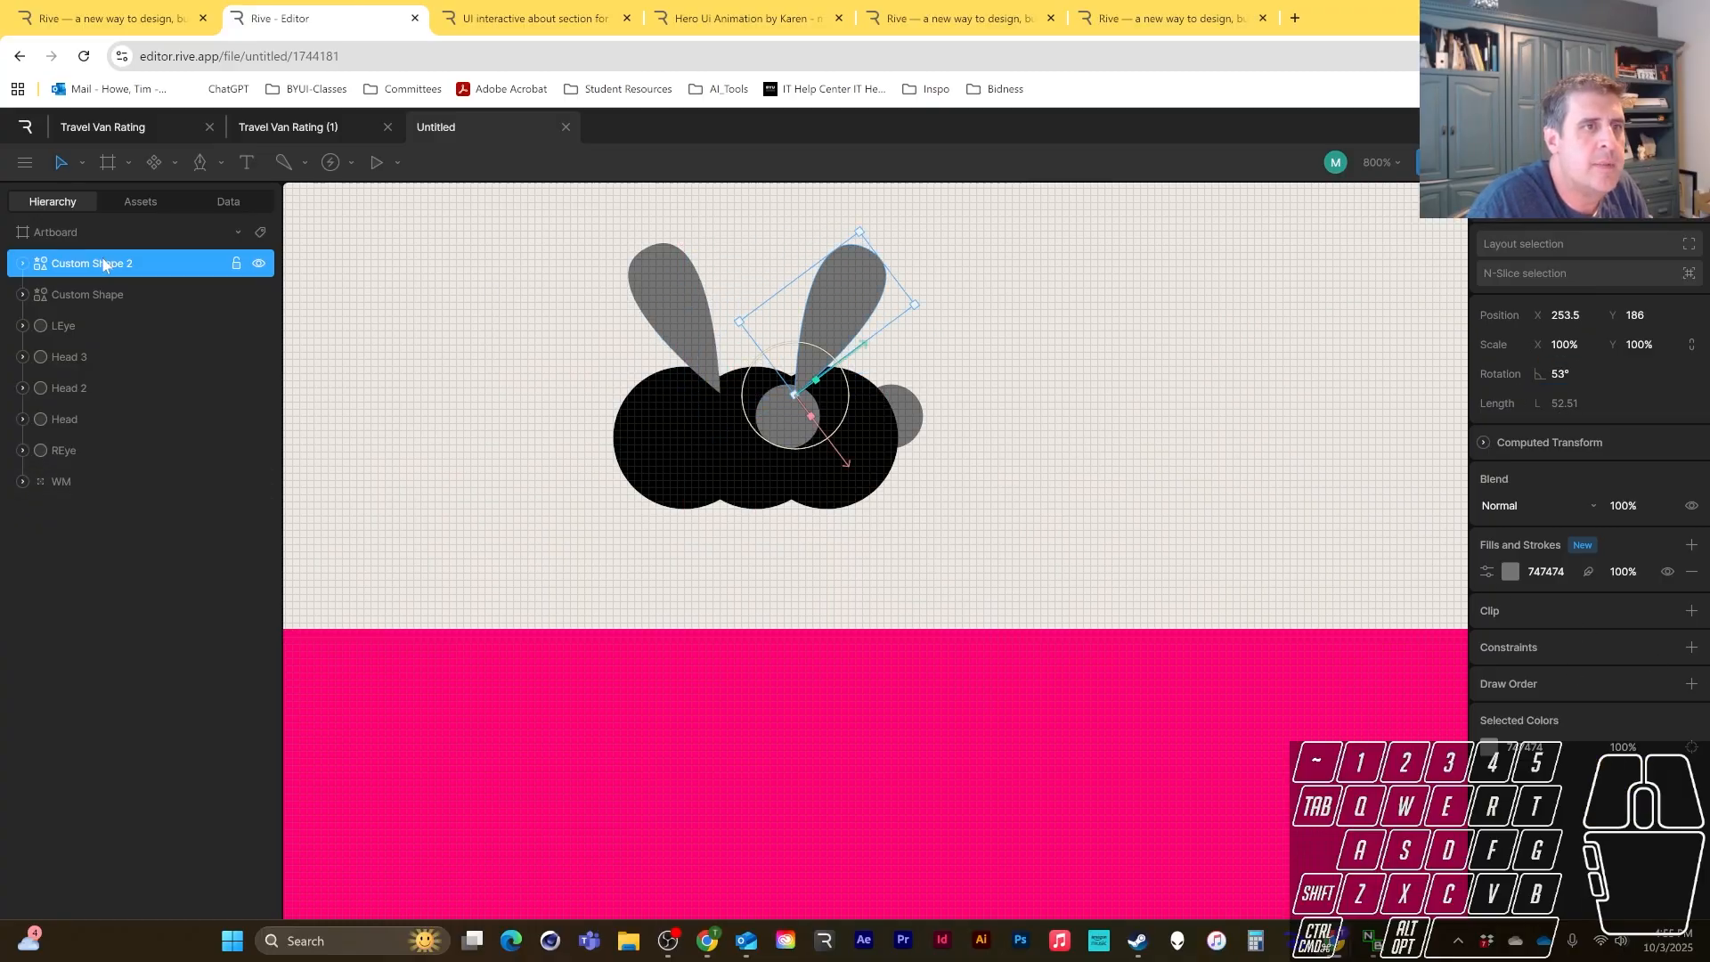
- Order the rotated wing between REye and WM, and bring the wings closer together at X 250 and X 246
left_click_drag(89, 262, 88, 454)
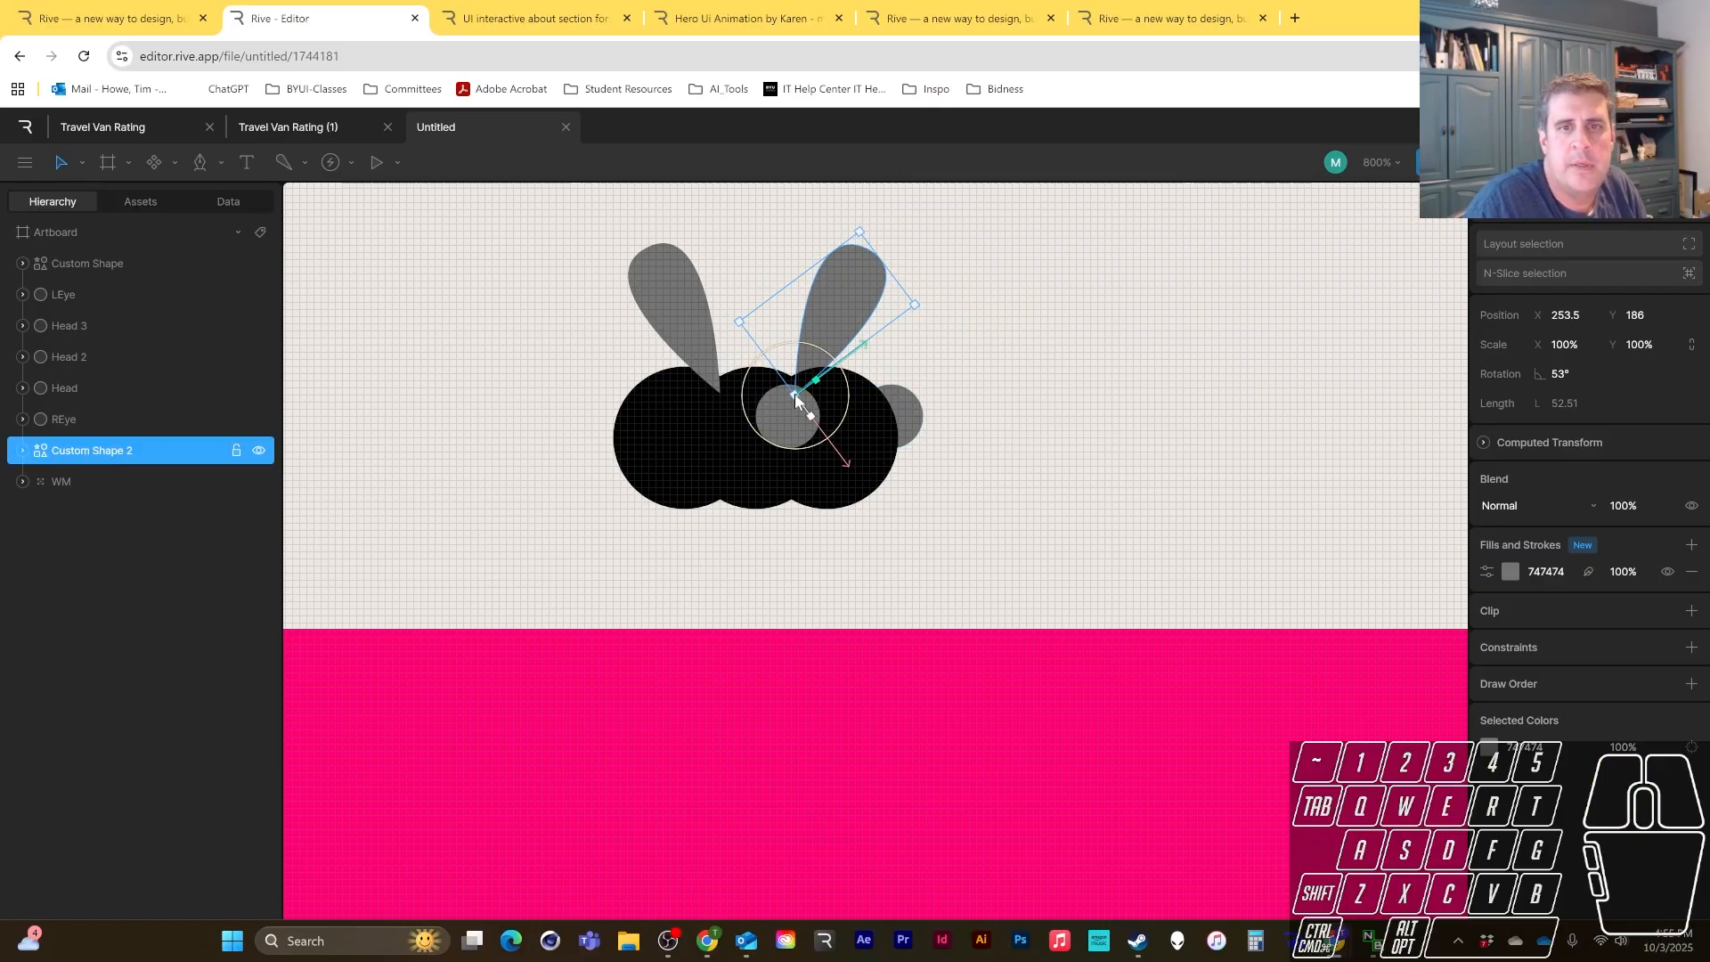
mouse_move(810, 328)
left_mouse_down()
mouse_move(831, 319)
mouse_move(810, 323)
left_mouse_up()
left_click(666, 276)
left_click_drag(696, 294, 711, 292)
- Fill the first wing with light blue 96BCC8 and sample that colour for the rotated wing's fill
left_click(1510, 571)
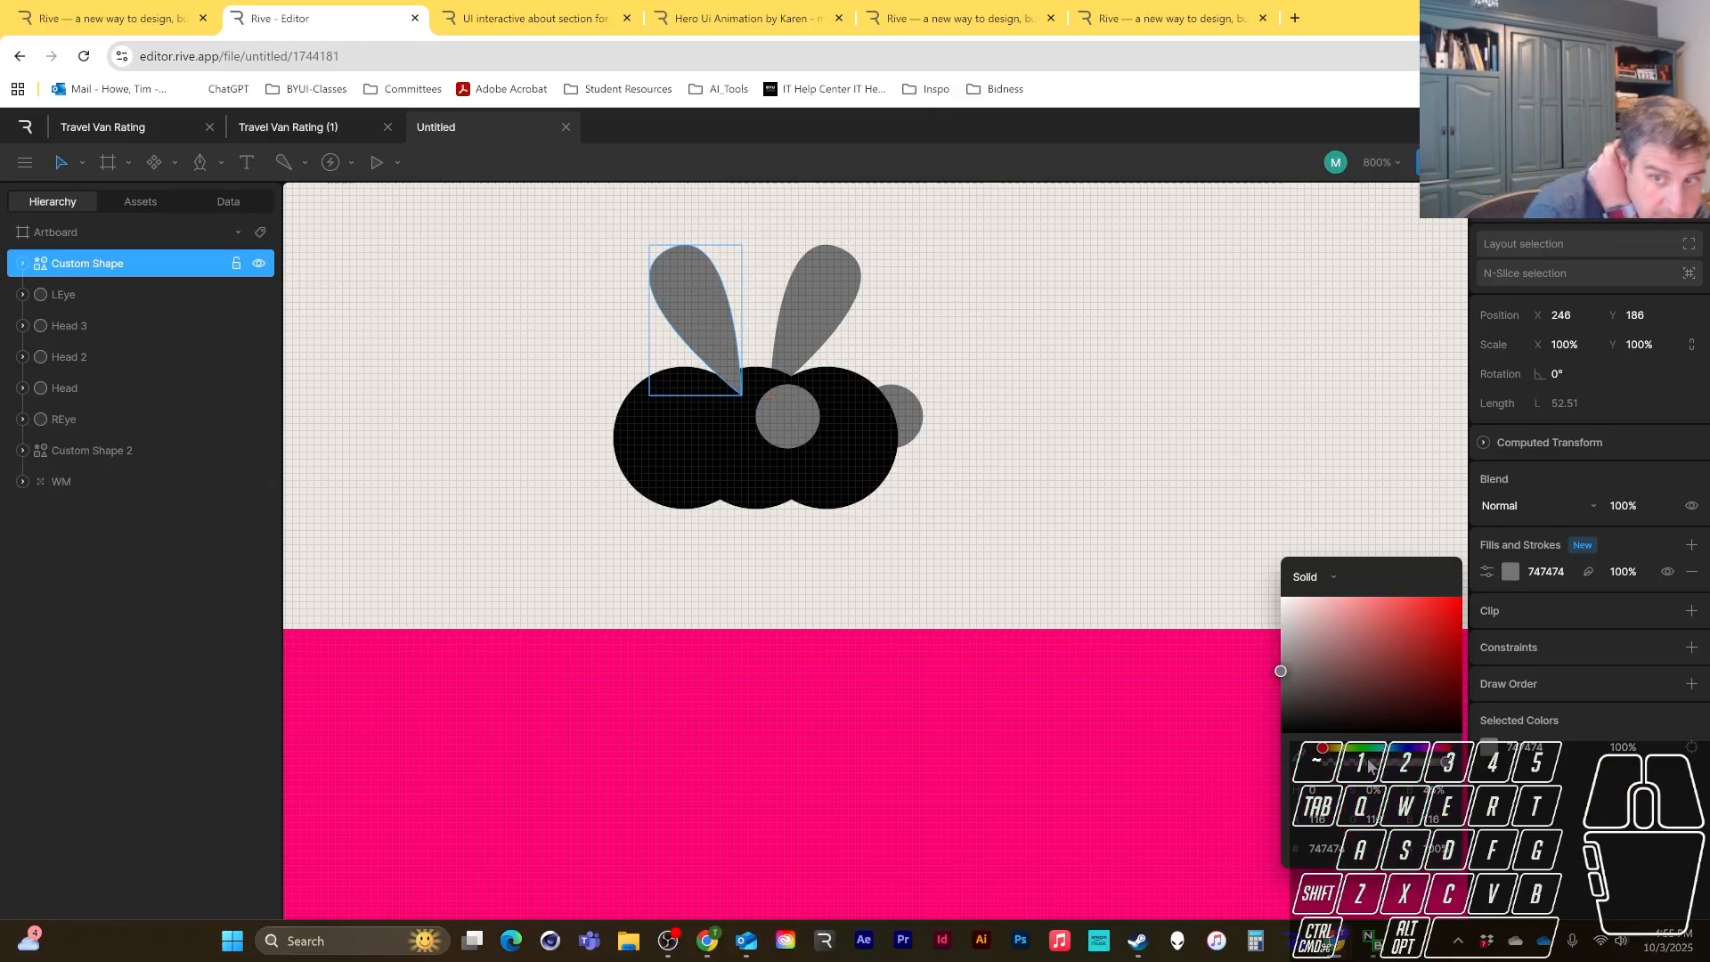
left_click_drag(1370, 757, 1389, 757)
left_click_drag(1369, 659, 1325, 627)
left_click(812, 305)
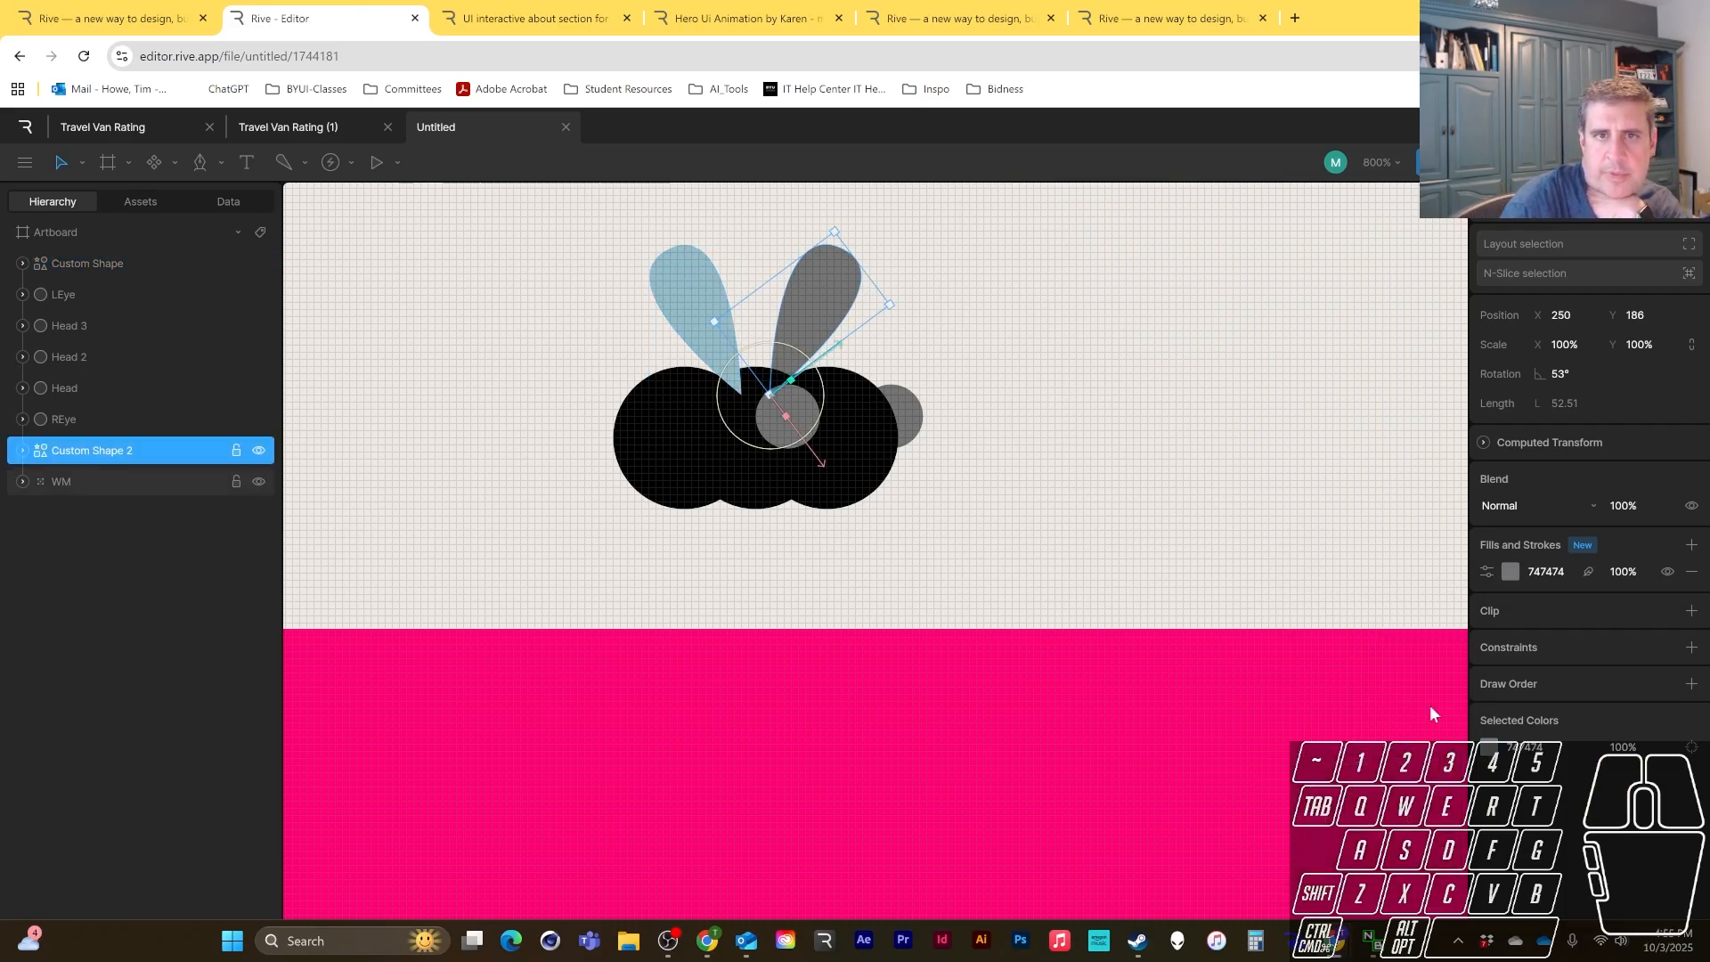
left_click(1509, 571)
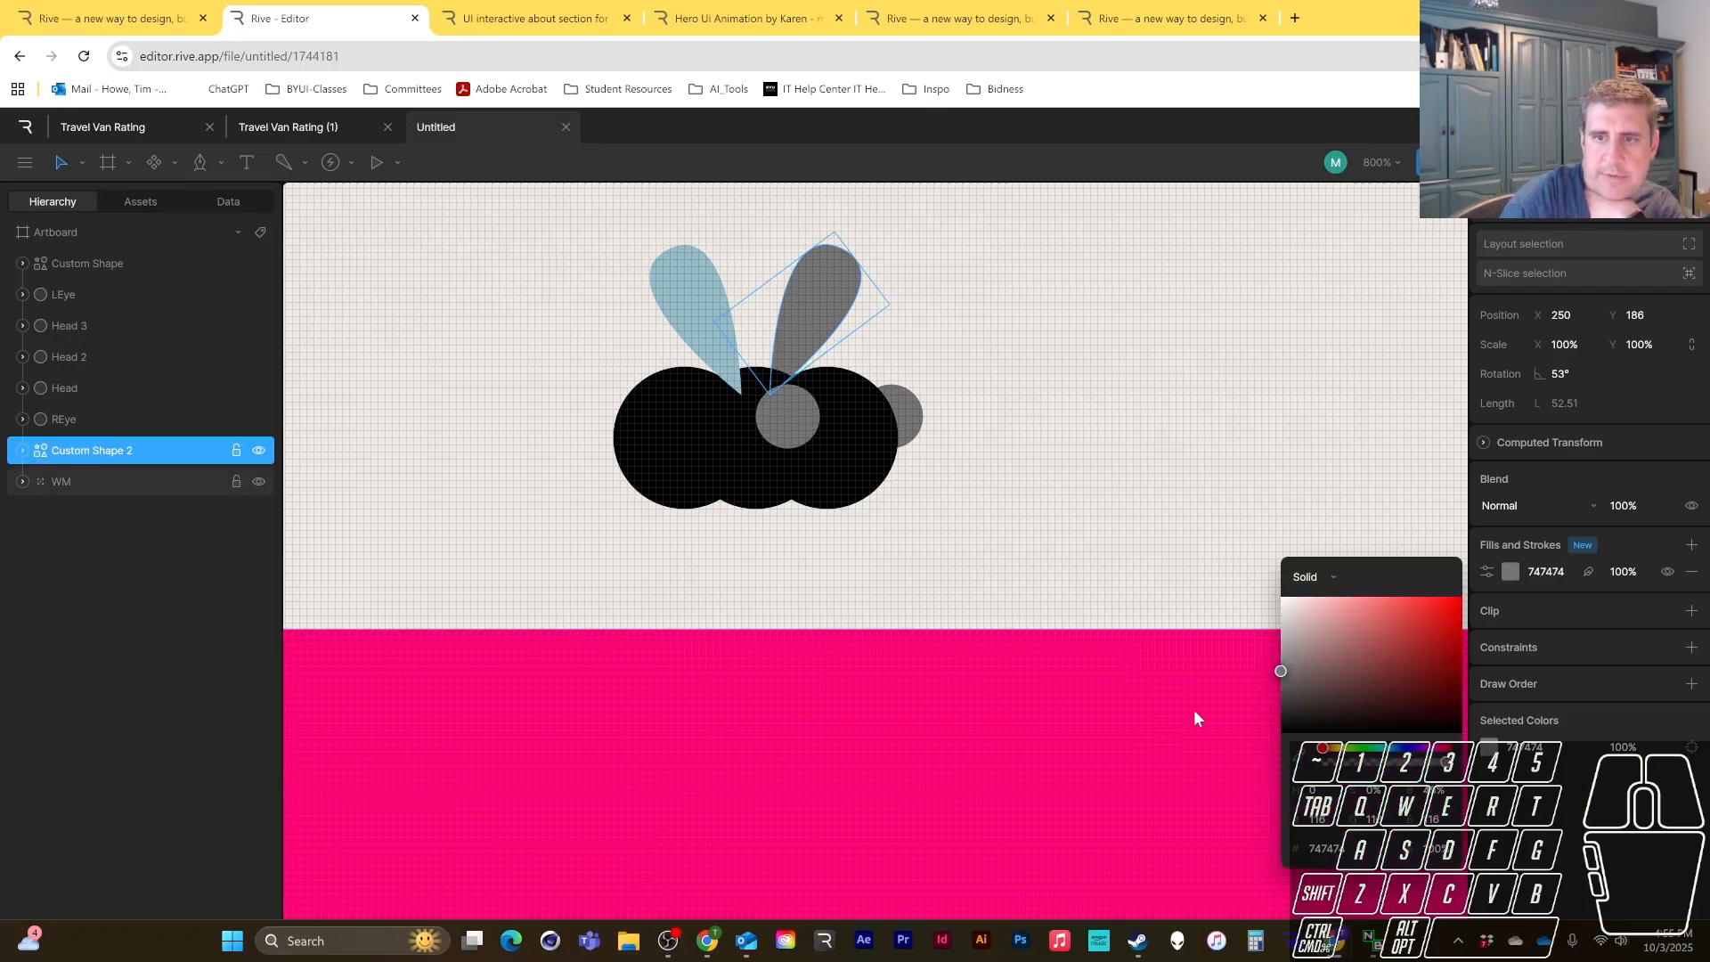
left_click(1299, 755)
left_click(689, 280)
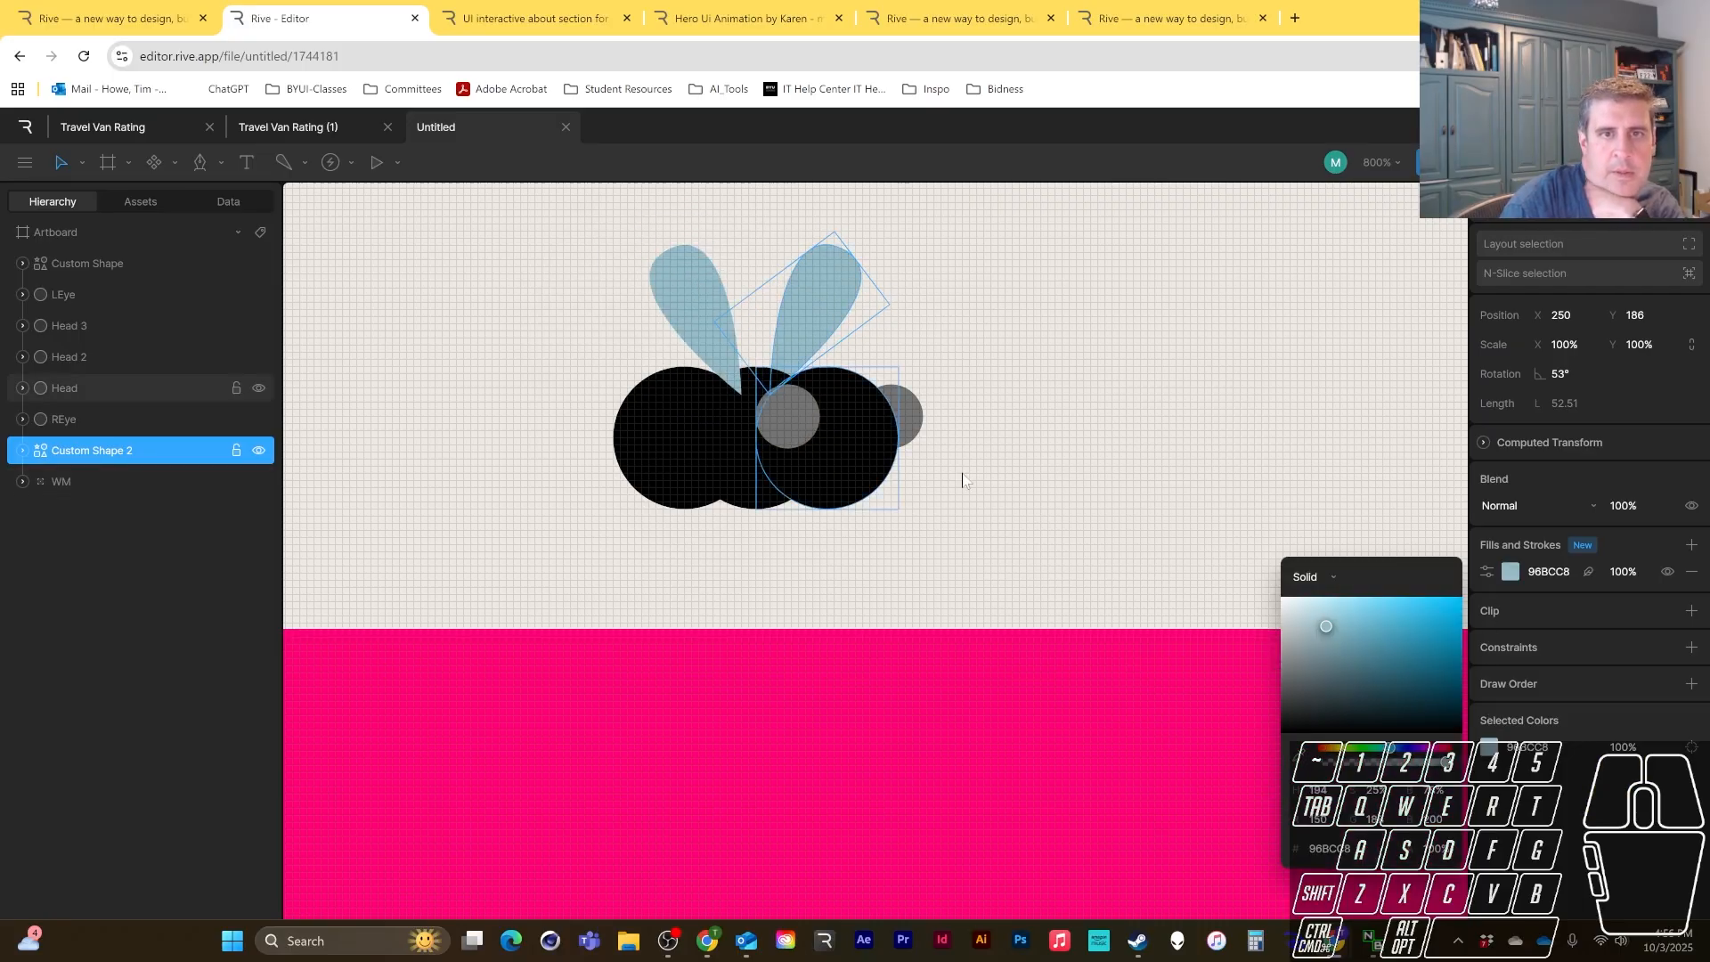
left_click(956, 532)
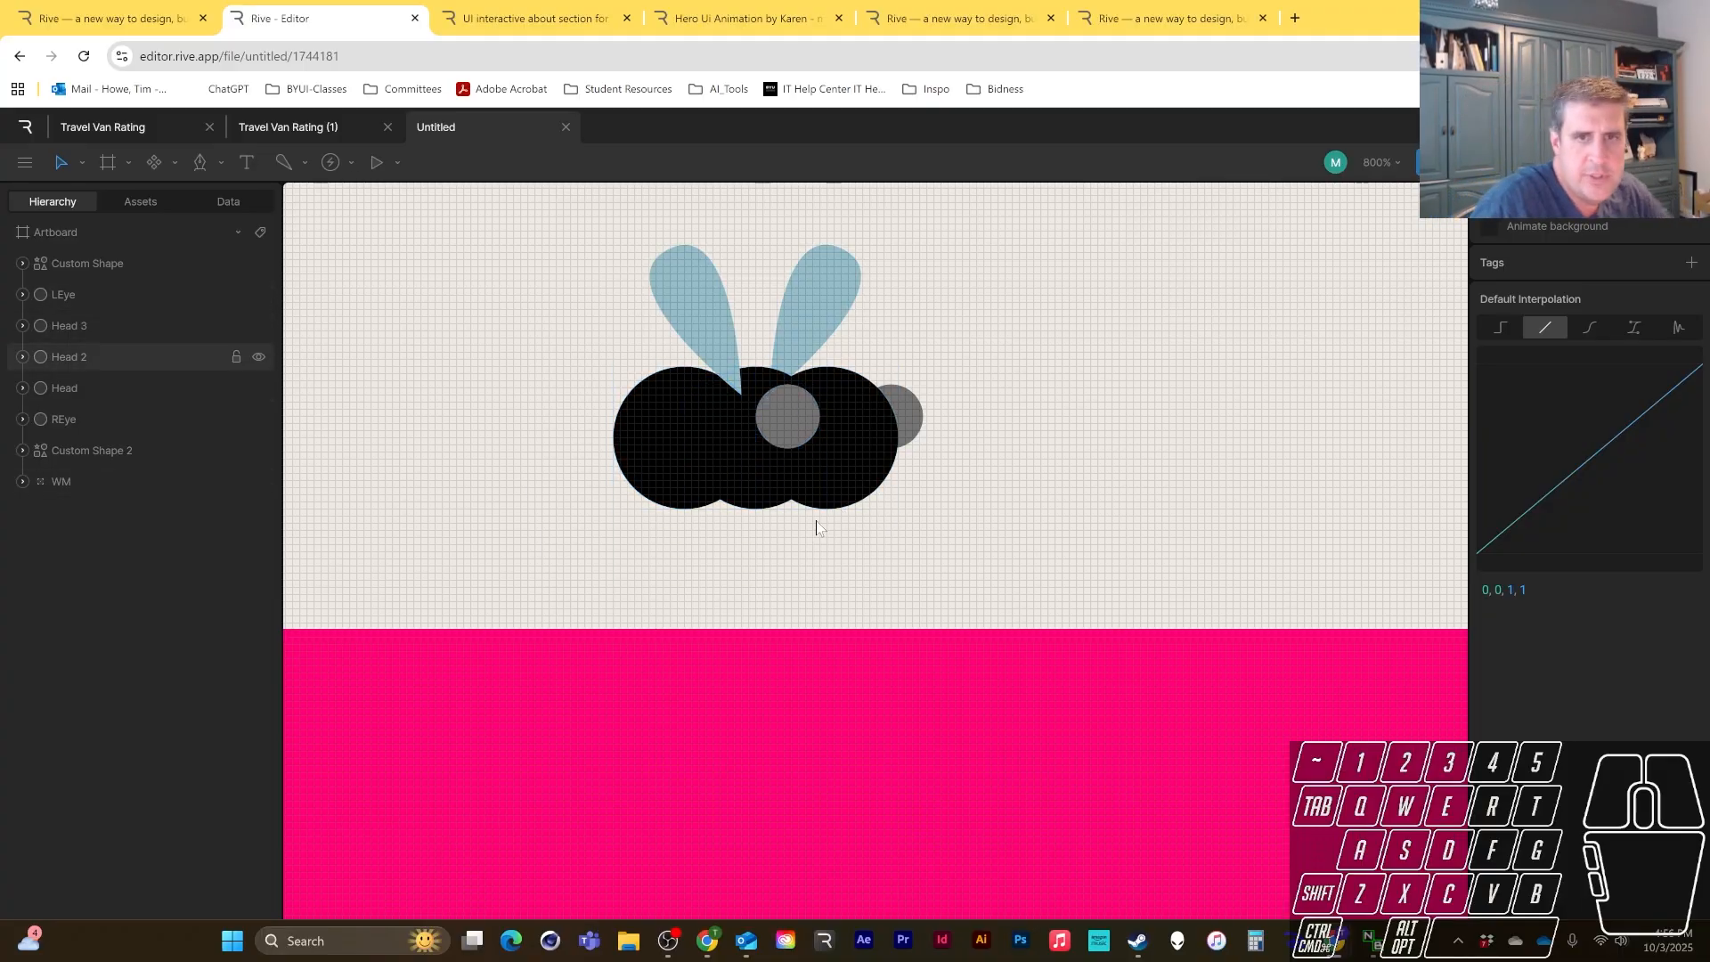
- Select Head, Head 3 and both eyes together and move them slightly down, leaving Head 2 raised in the middle
left_click(684, 488)
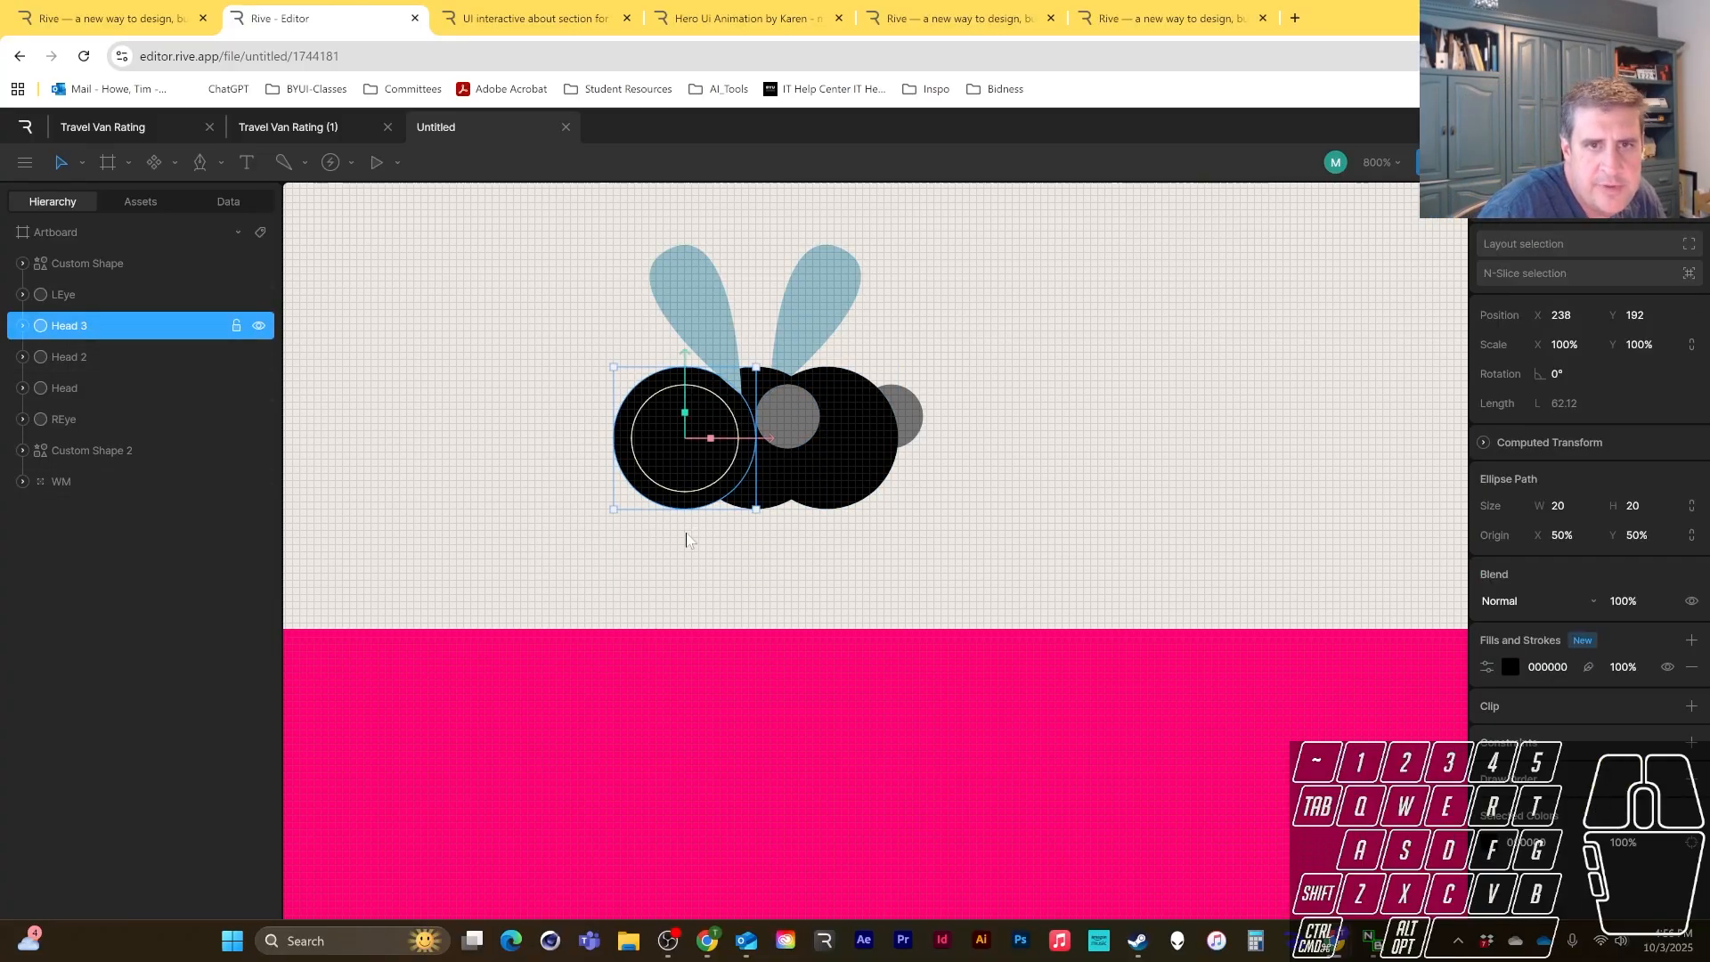
left_click(783, 418)
left_click(857, 458)
left_click(895, 417, "shift")
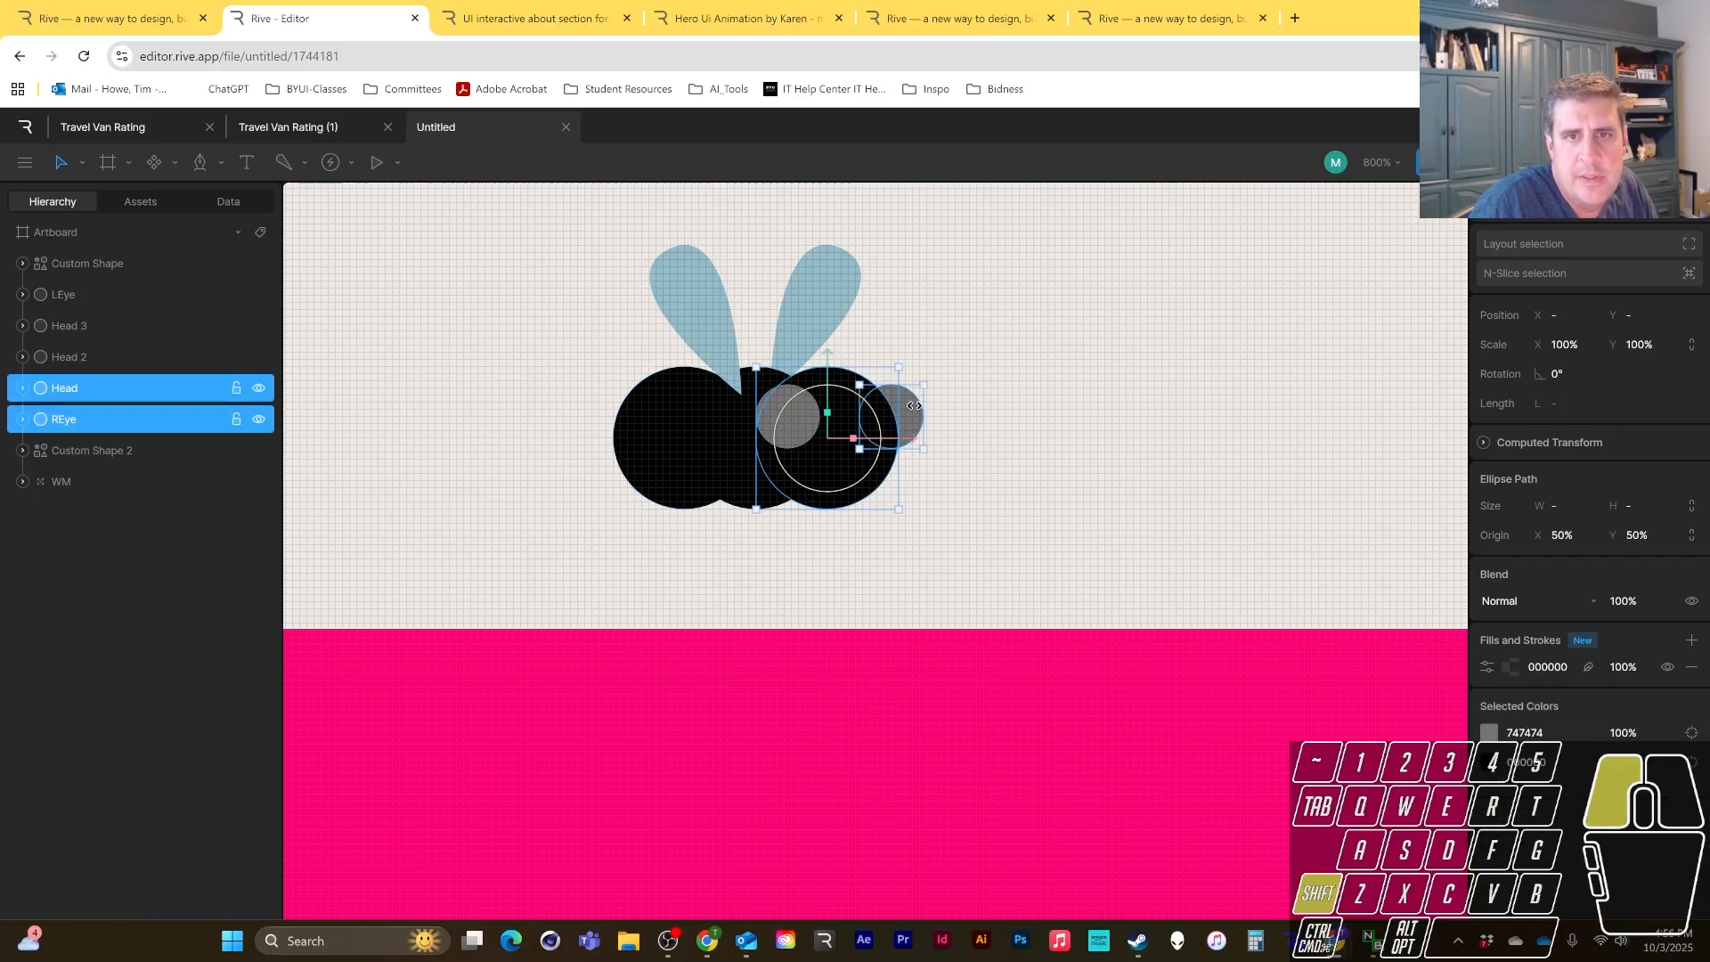
left_click(814, 424, "shift")
left_click(646, 436, "shift")
left_click_drag(665, 458, 670, 485)
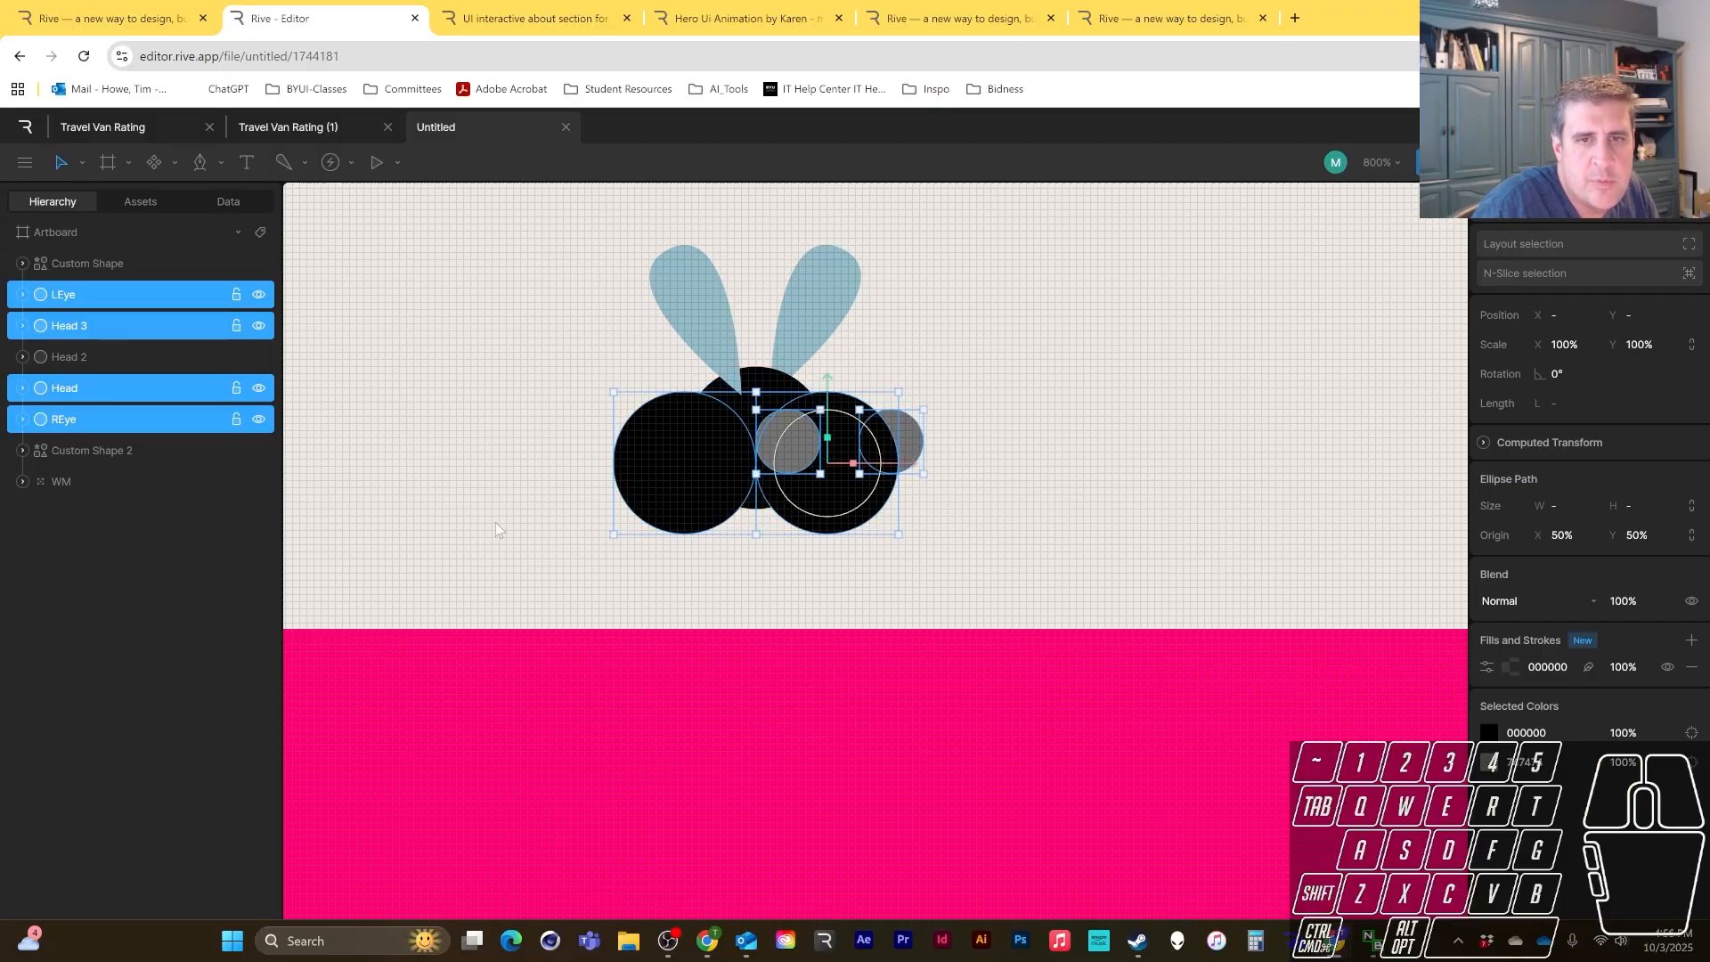
left_click(866, 624)
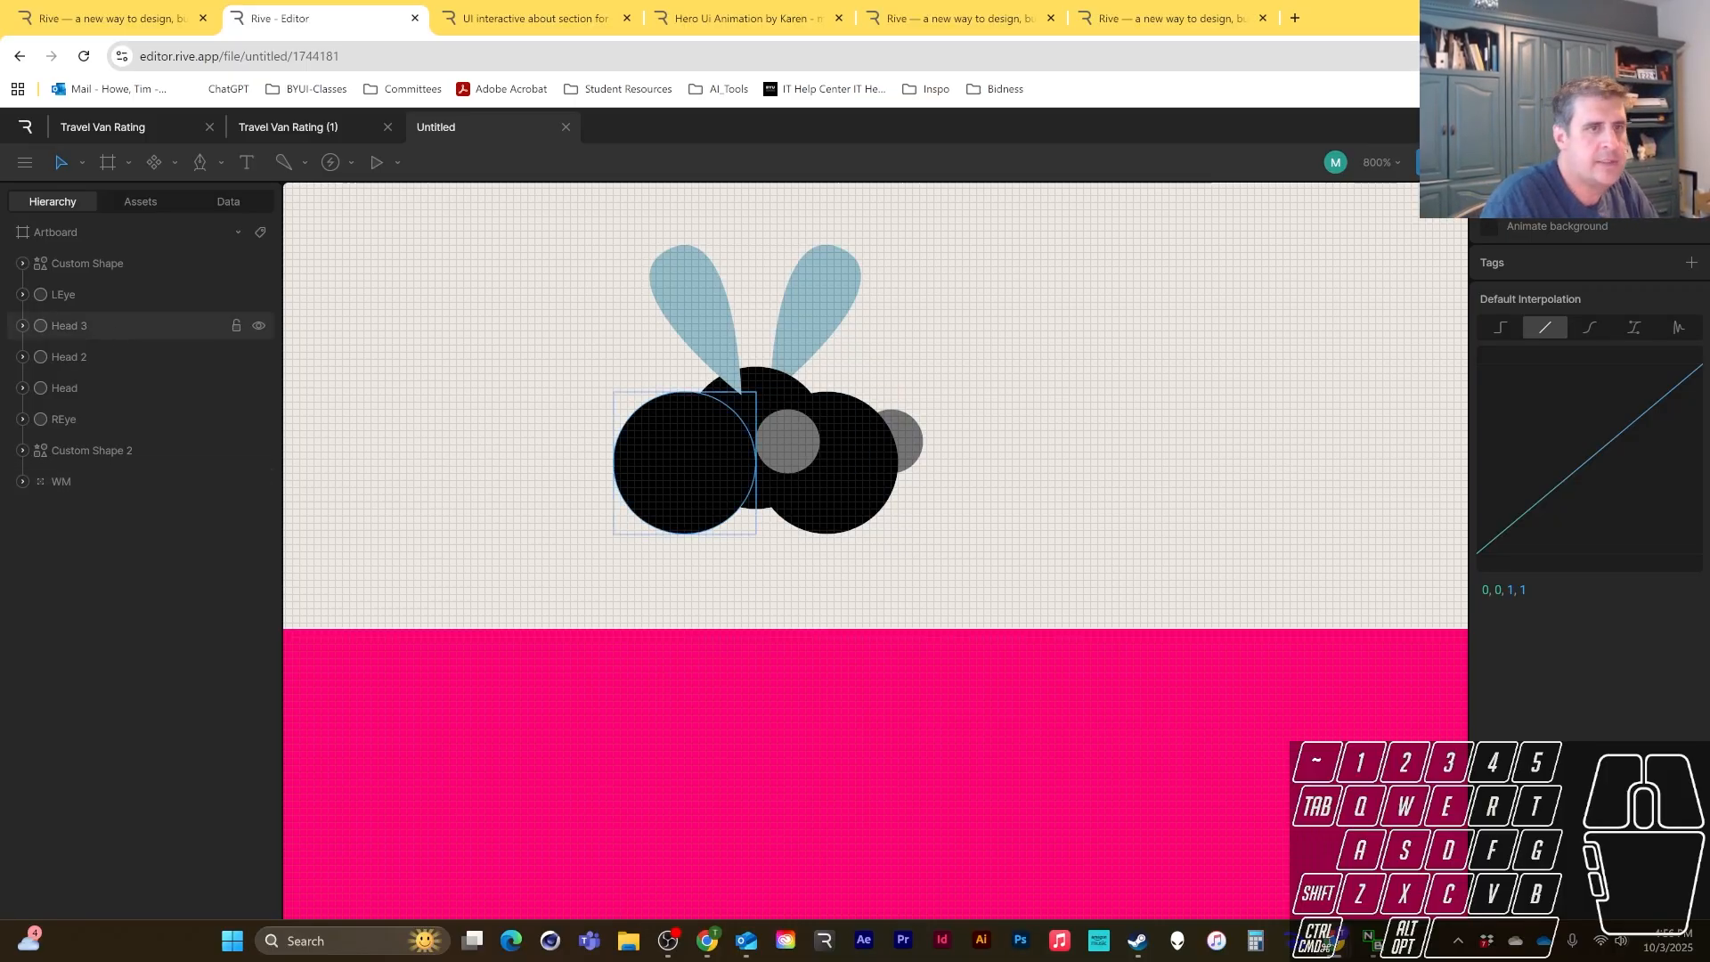
- Rename the unrotated wing shape as LWing and the rotated wing shape as RWing
left_click(103, 266)
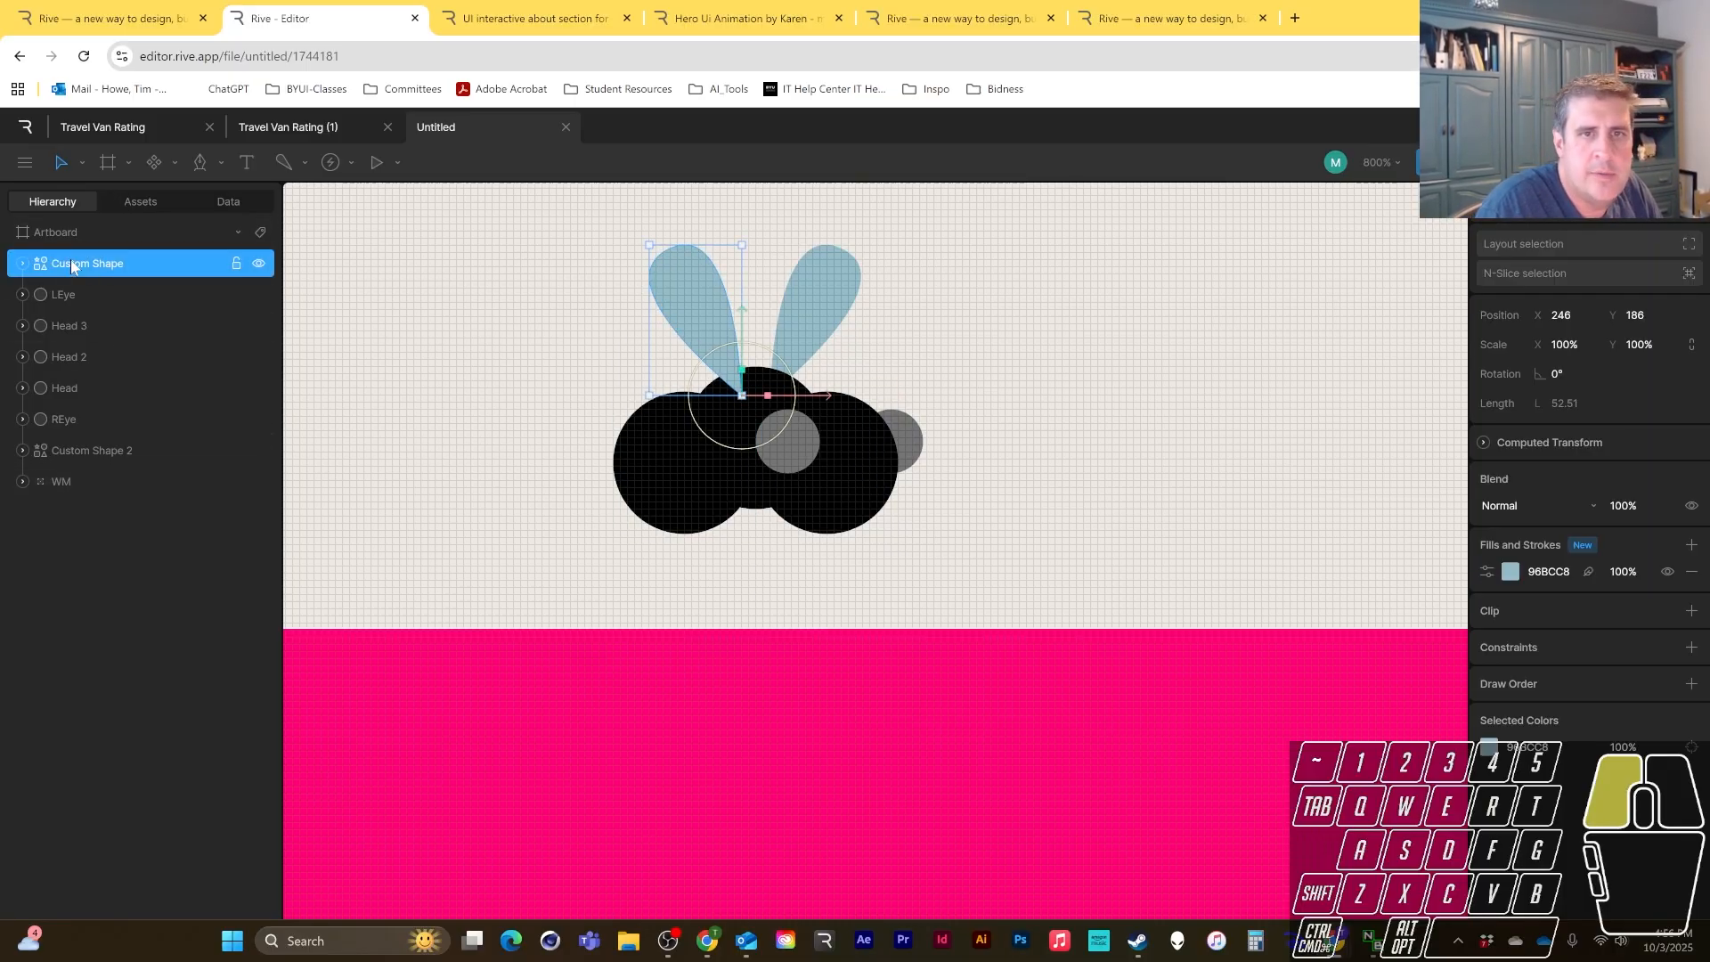
double_click(103, 265)
type("L")
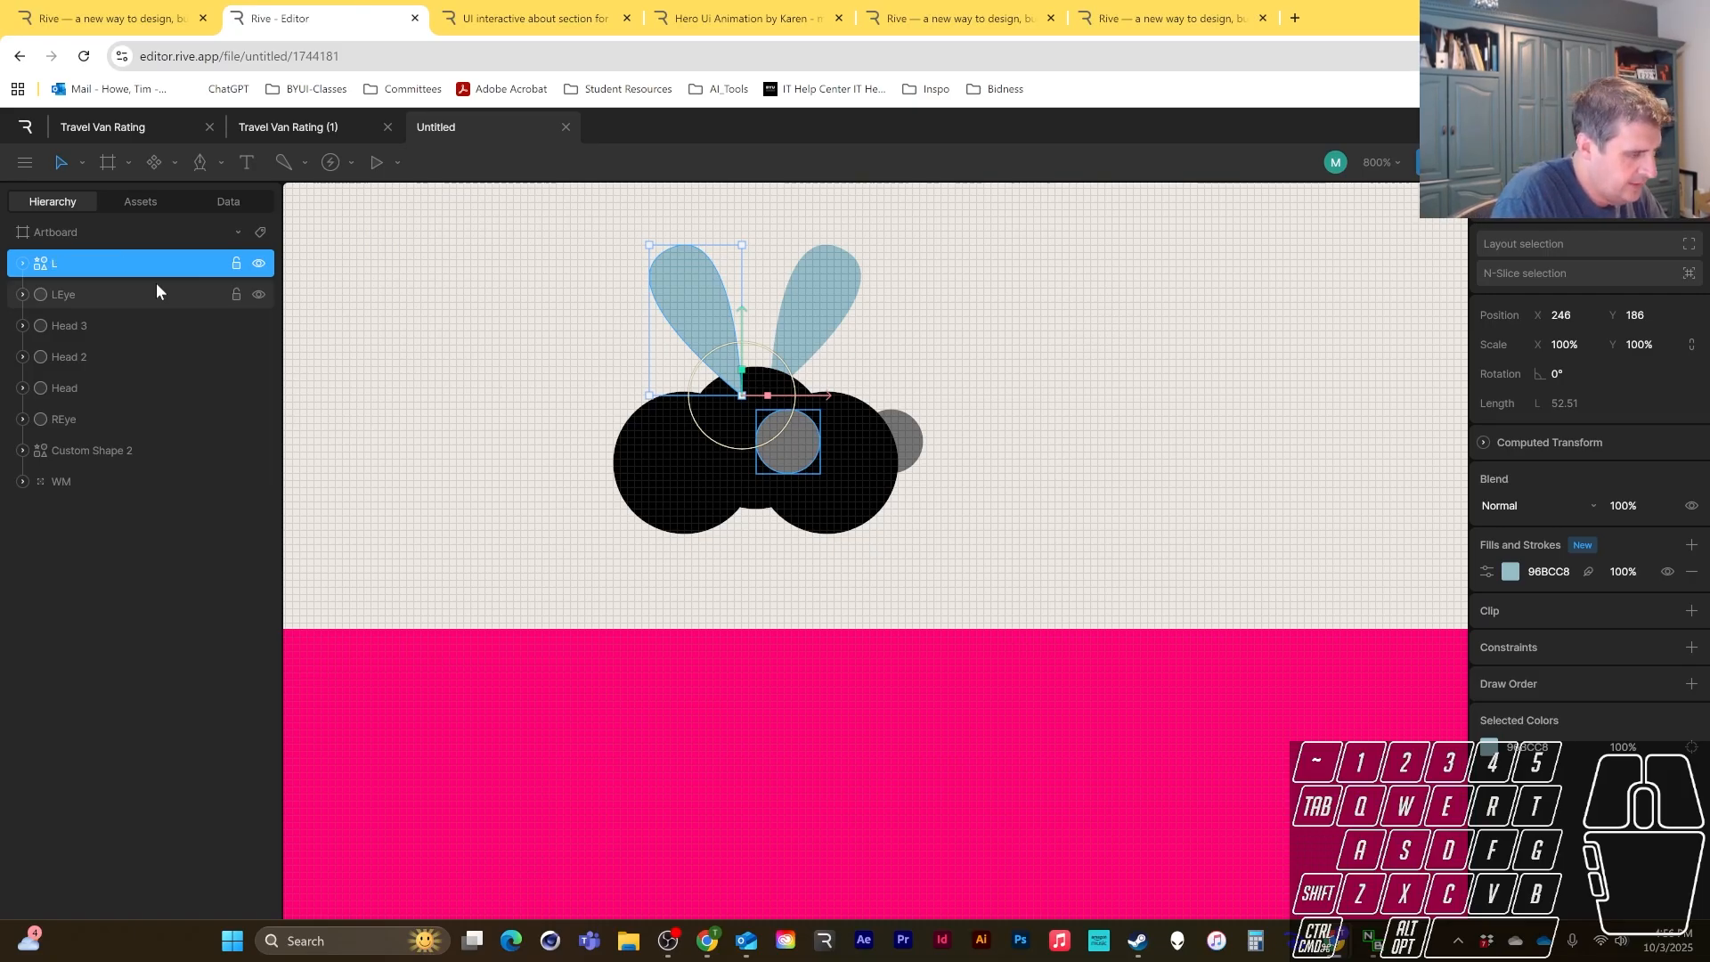
type("Wing")
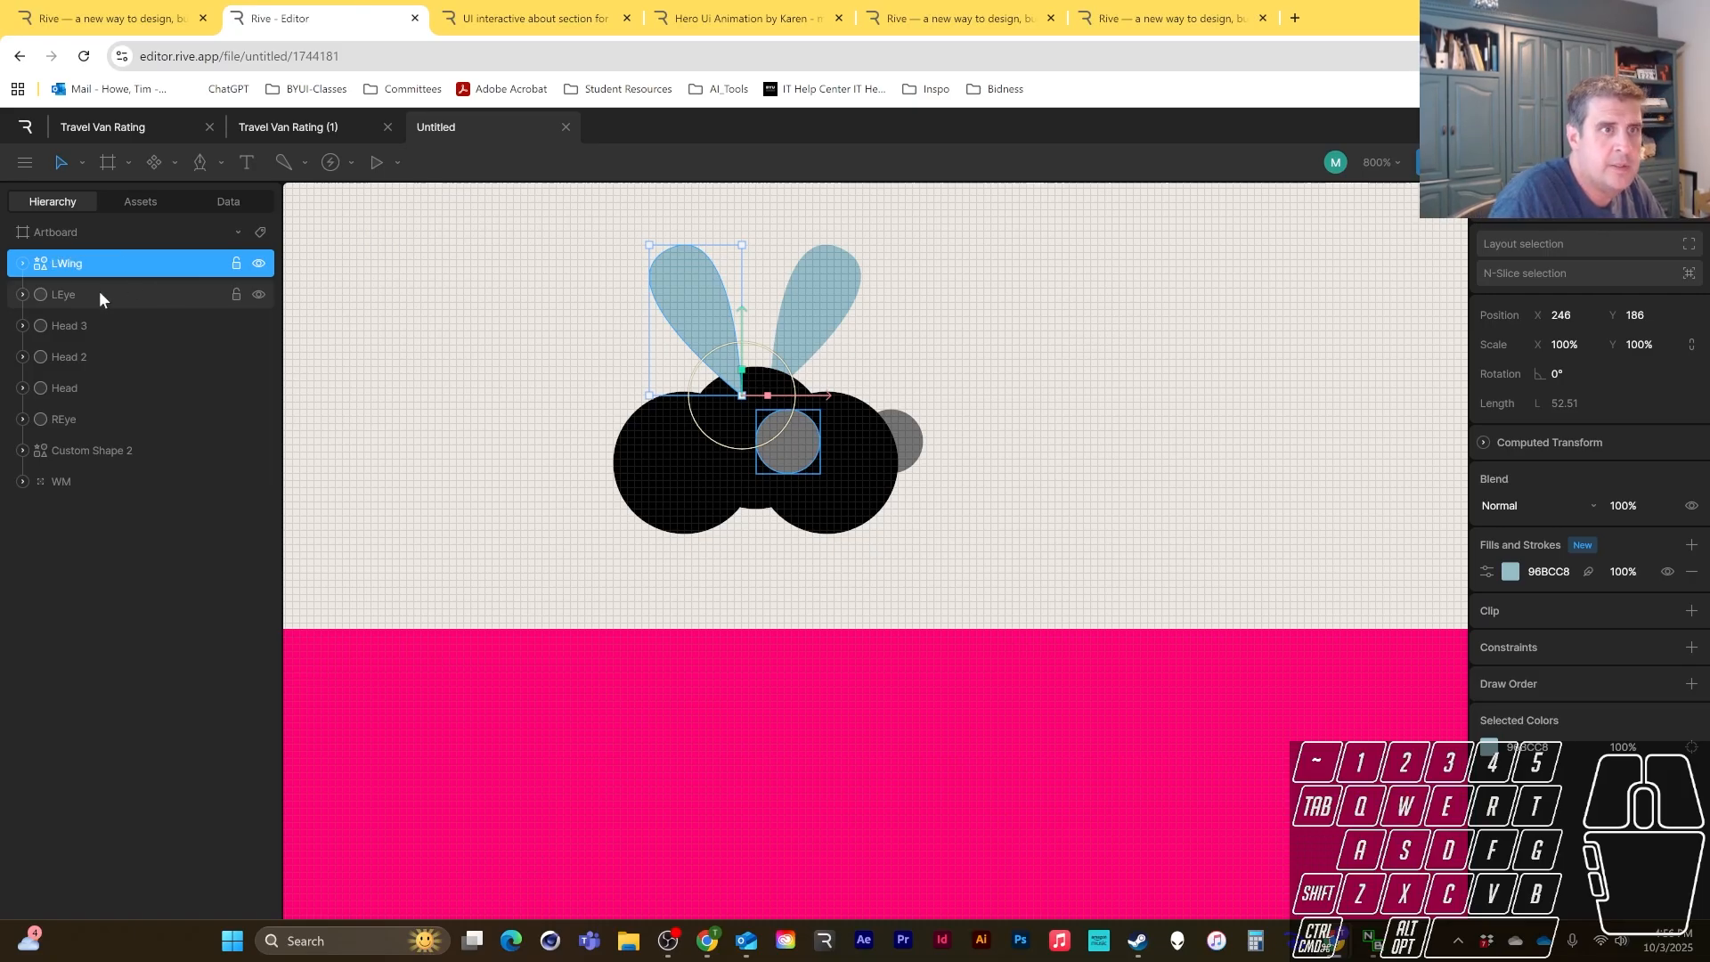
left_click(83, 452)
double_click(83, 452)
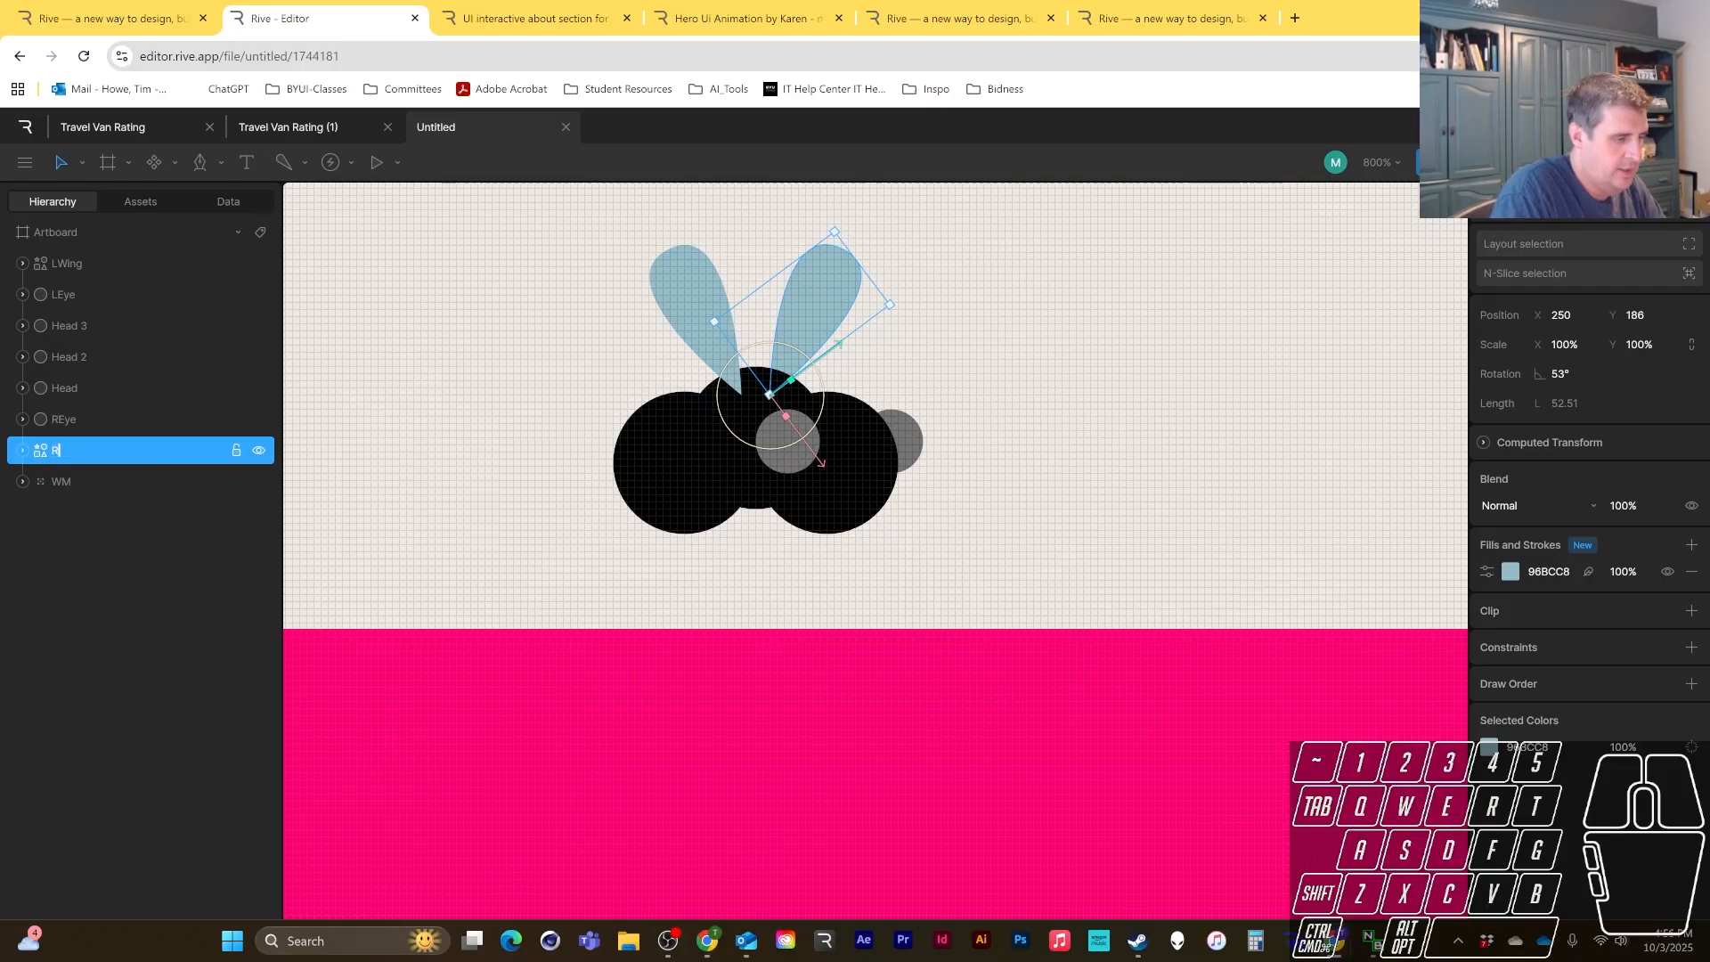
- Group all the wings, eyes and head circles from LWing through RWing and name the group MrFly
left_click(98, 260)
left_click(89, 448, "shift")
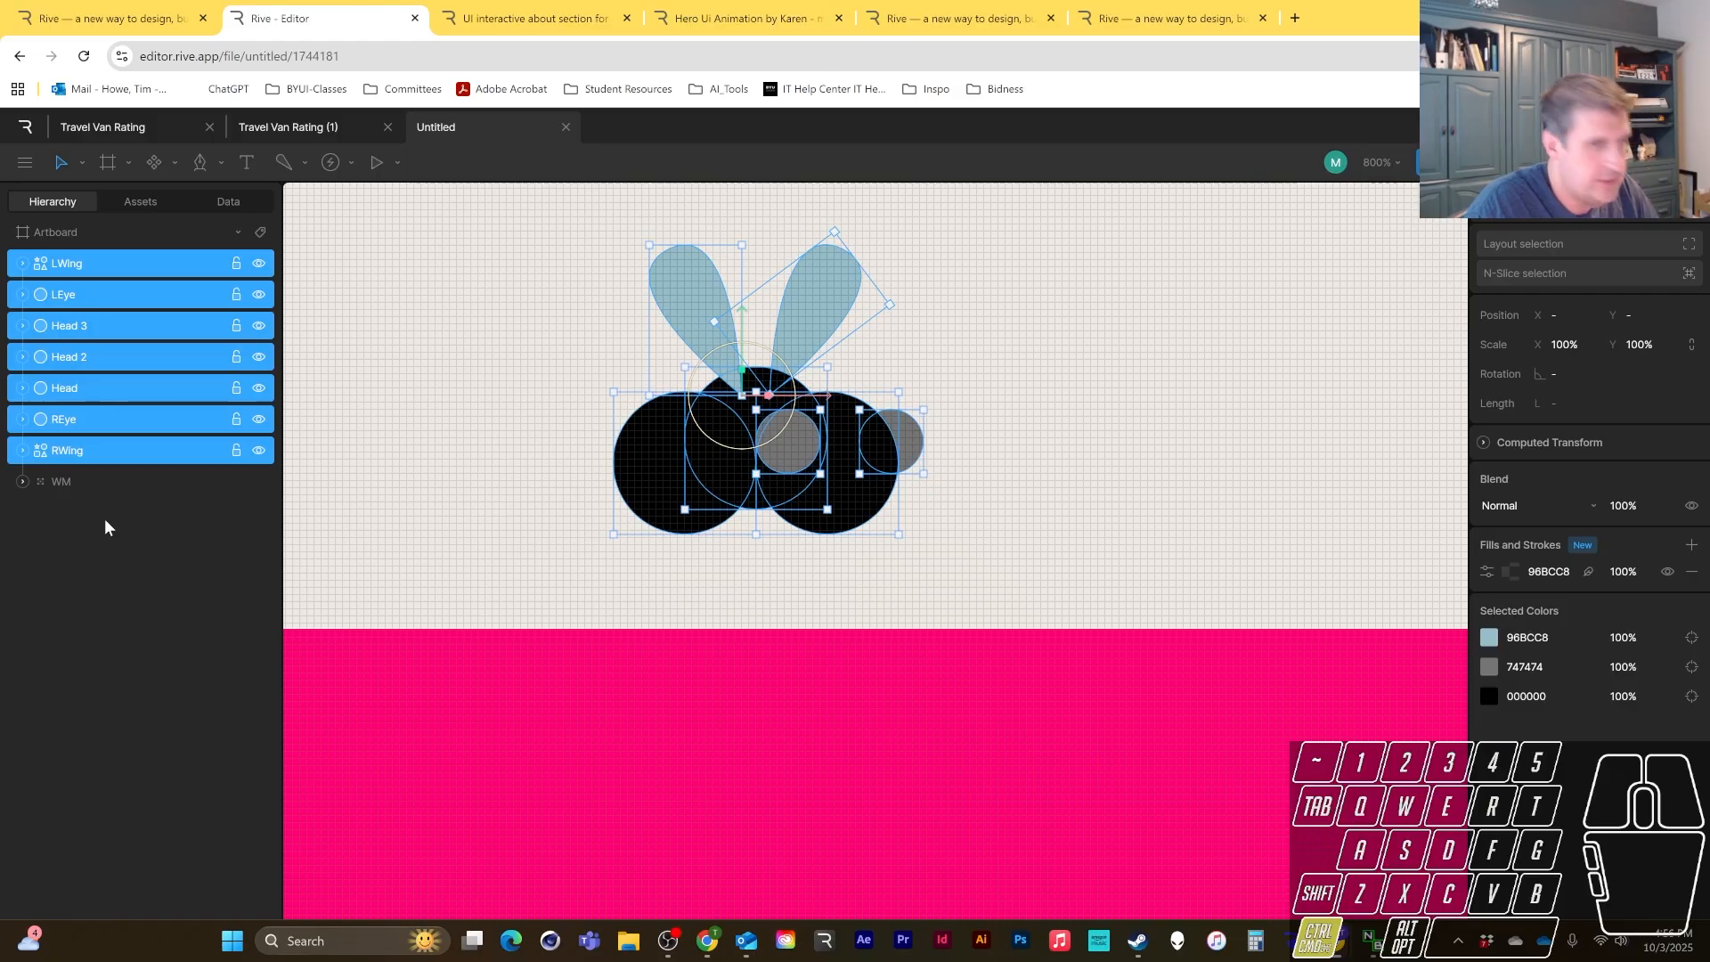
key("ctrl+g")
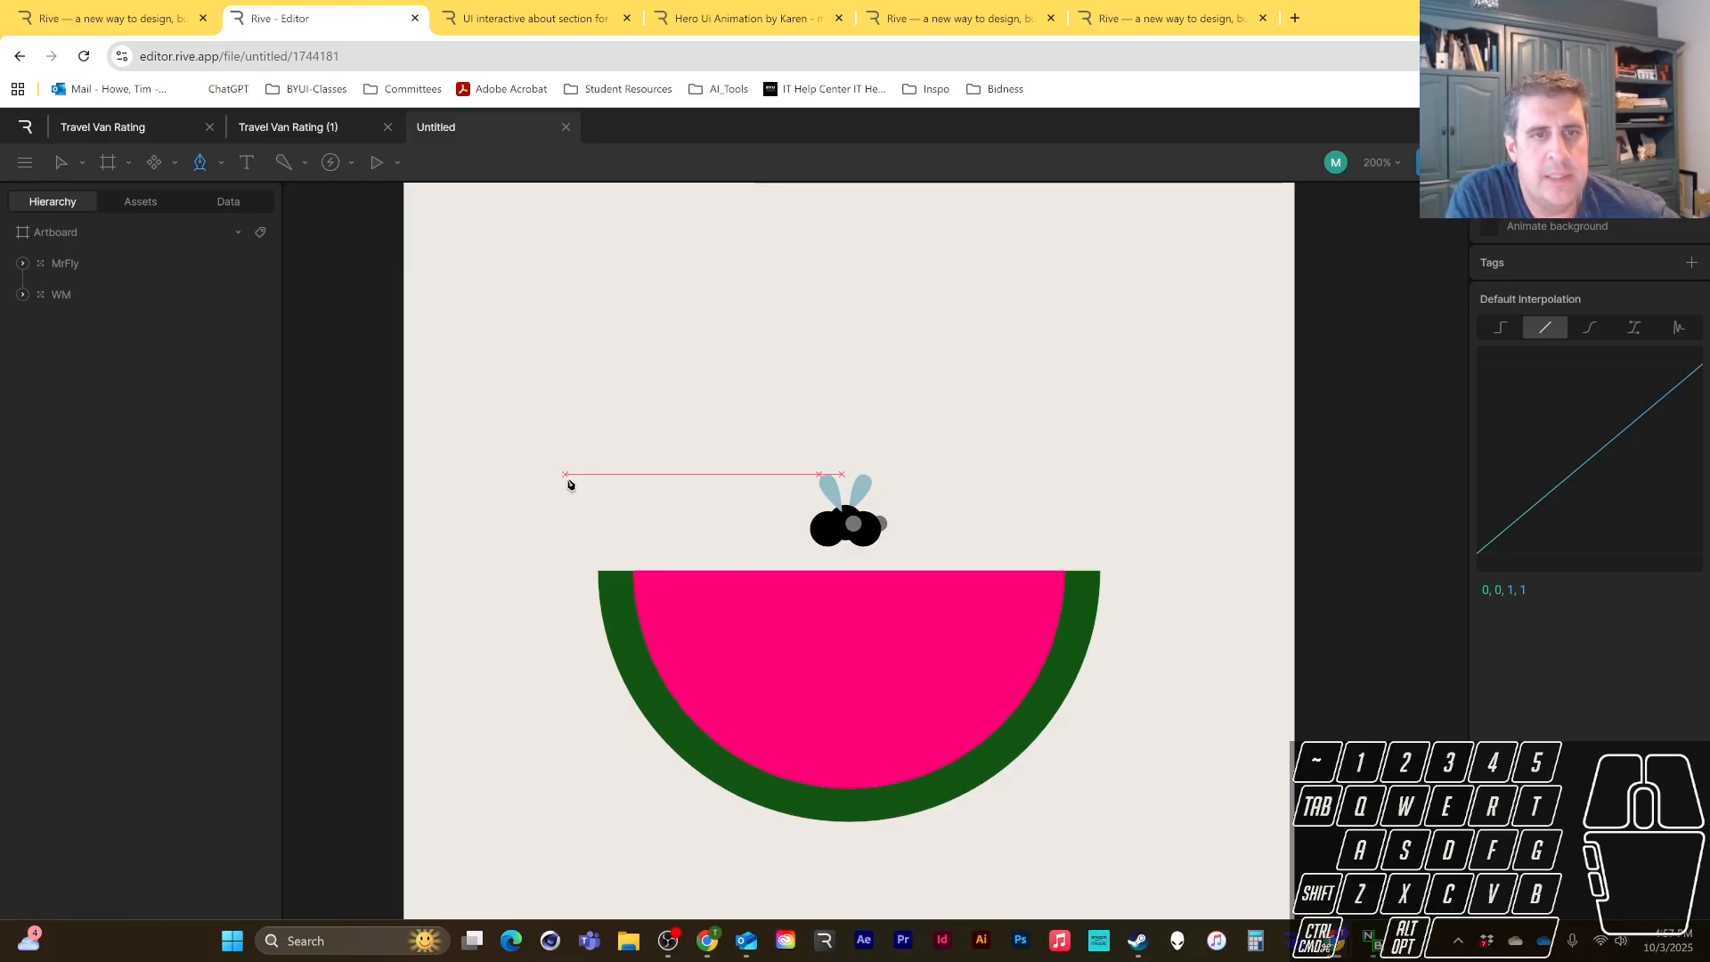
- Draw a closed curved Pen path around MrFly with vertices at about (0, 0), (167, -57) and (311, 106), giving the start vertex long vertical handles
left_click_drag(569, 481, 555, 546)
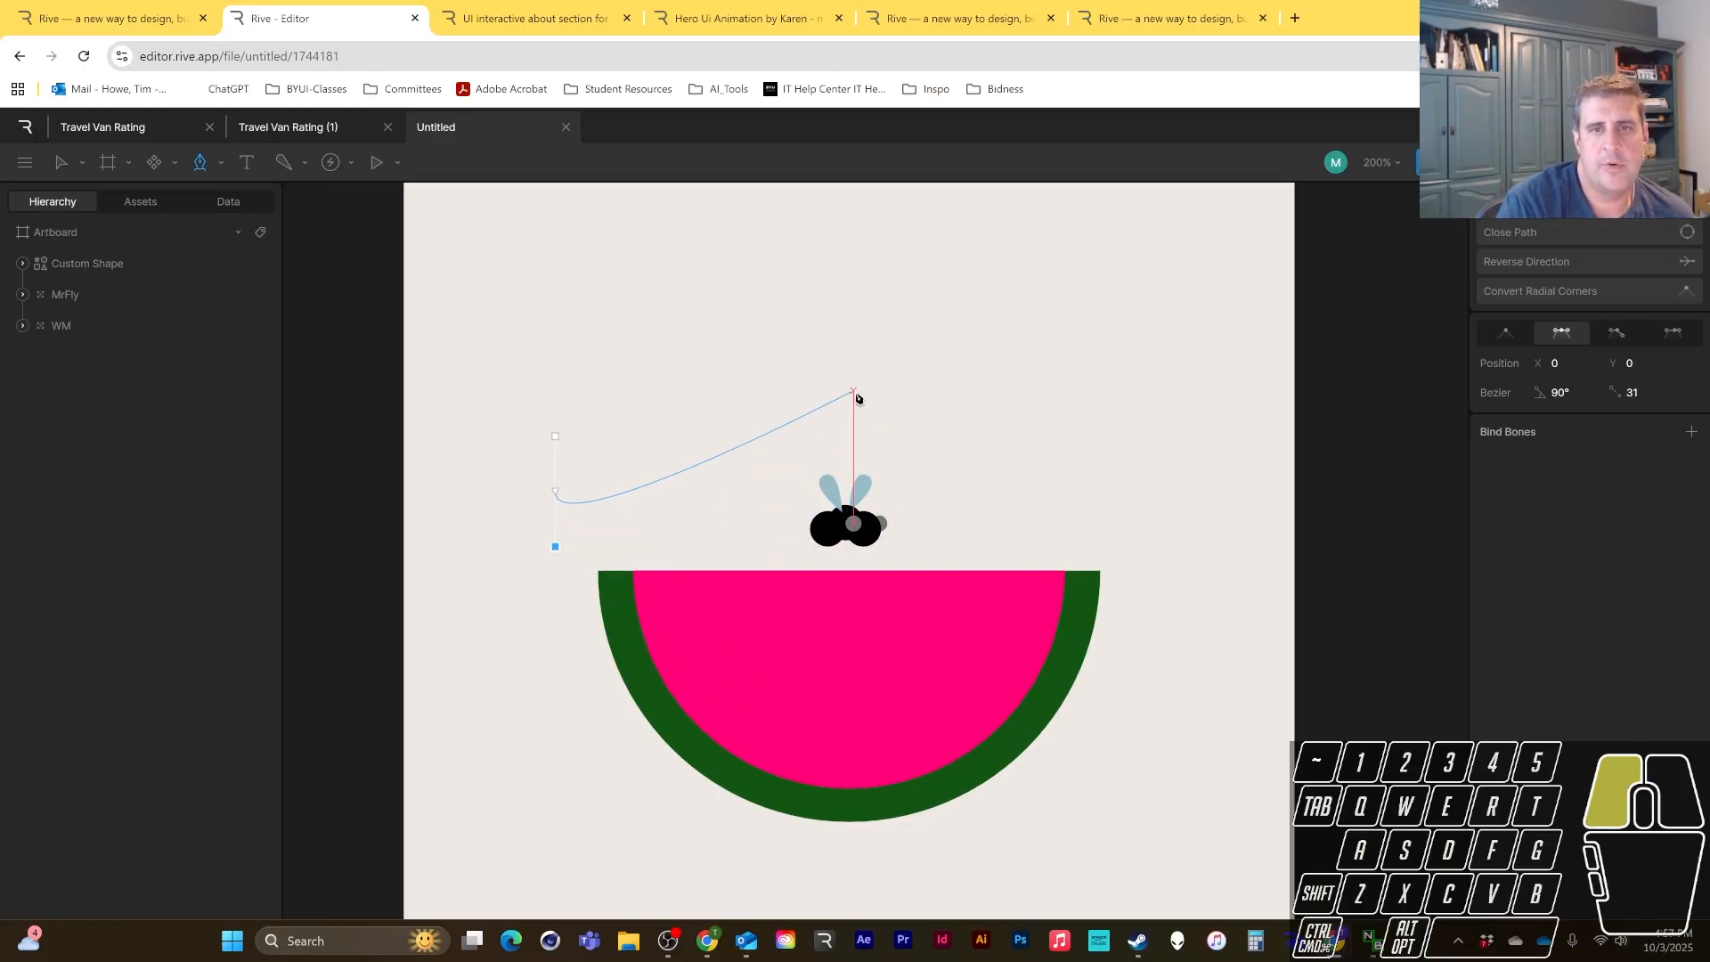
left_click_drag(853, 390, 1004, 390)
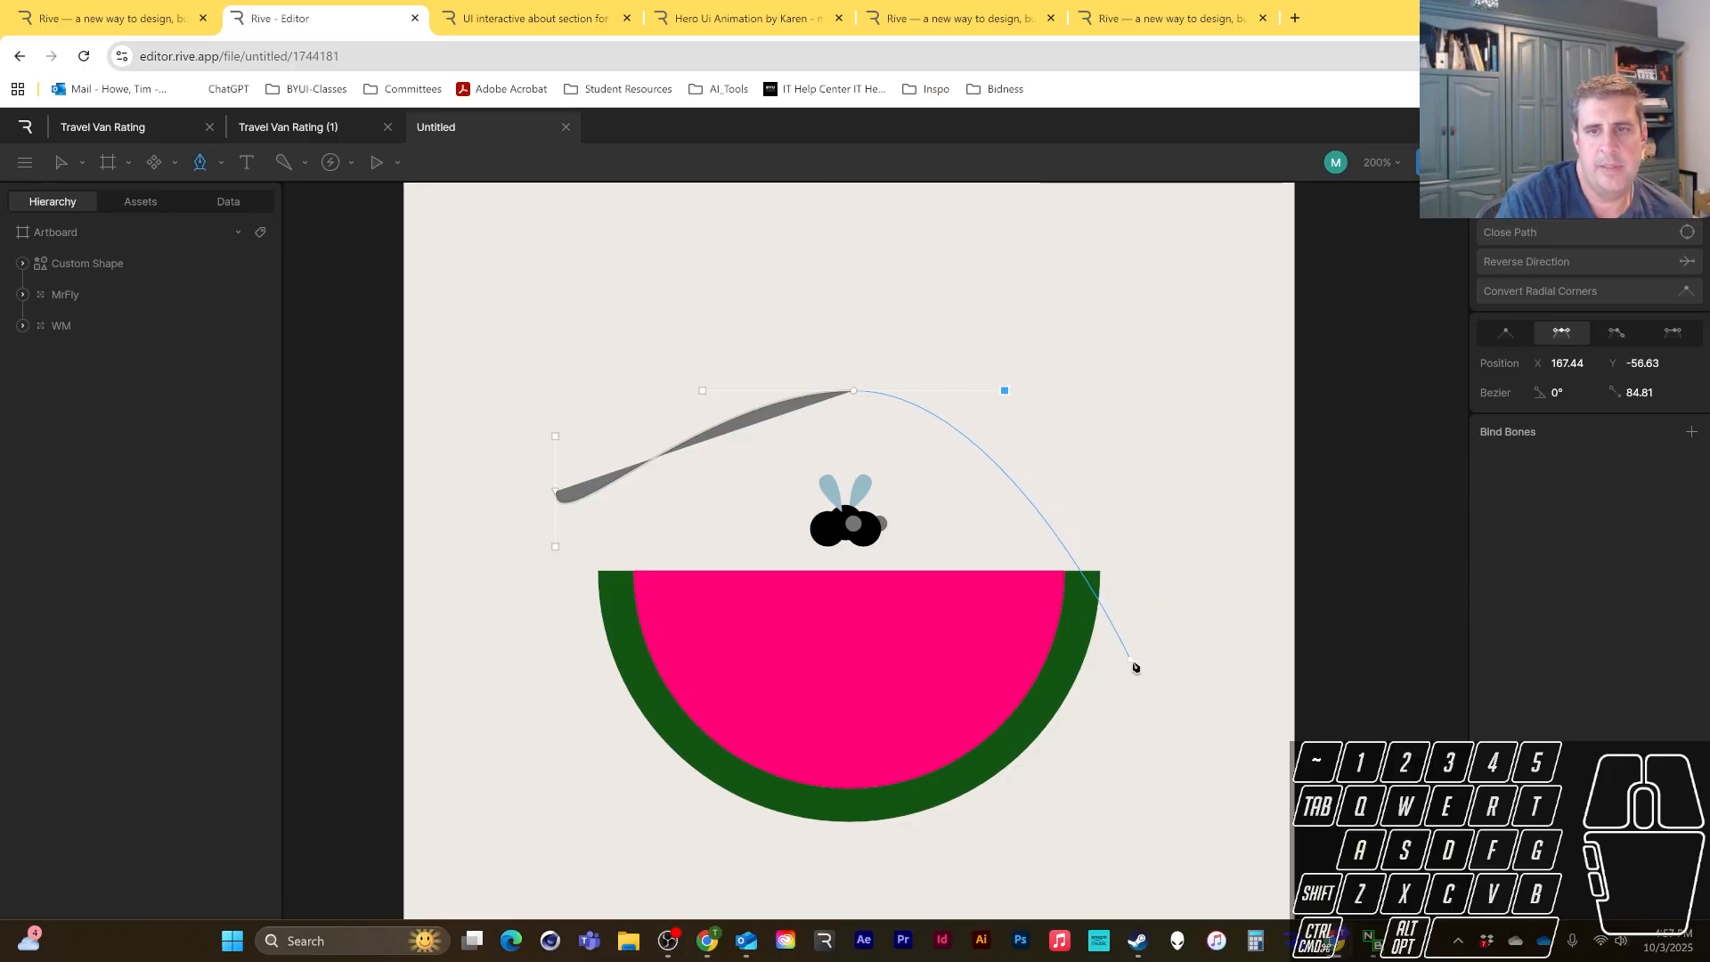
left_click_drag(1108, 679, 1023, 788)
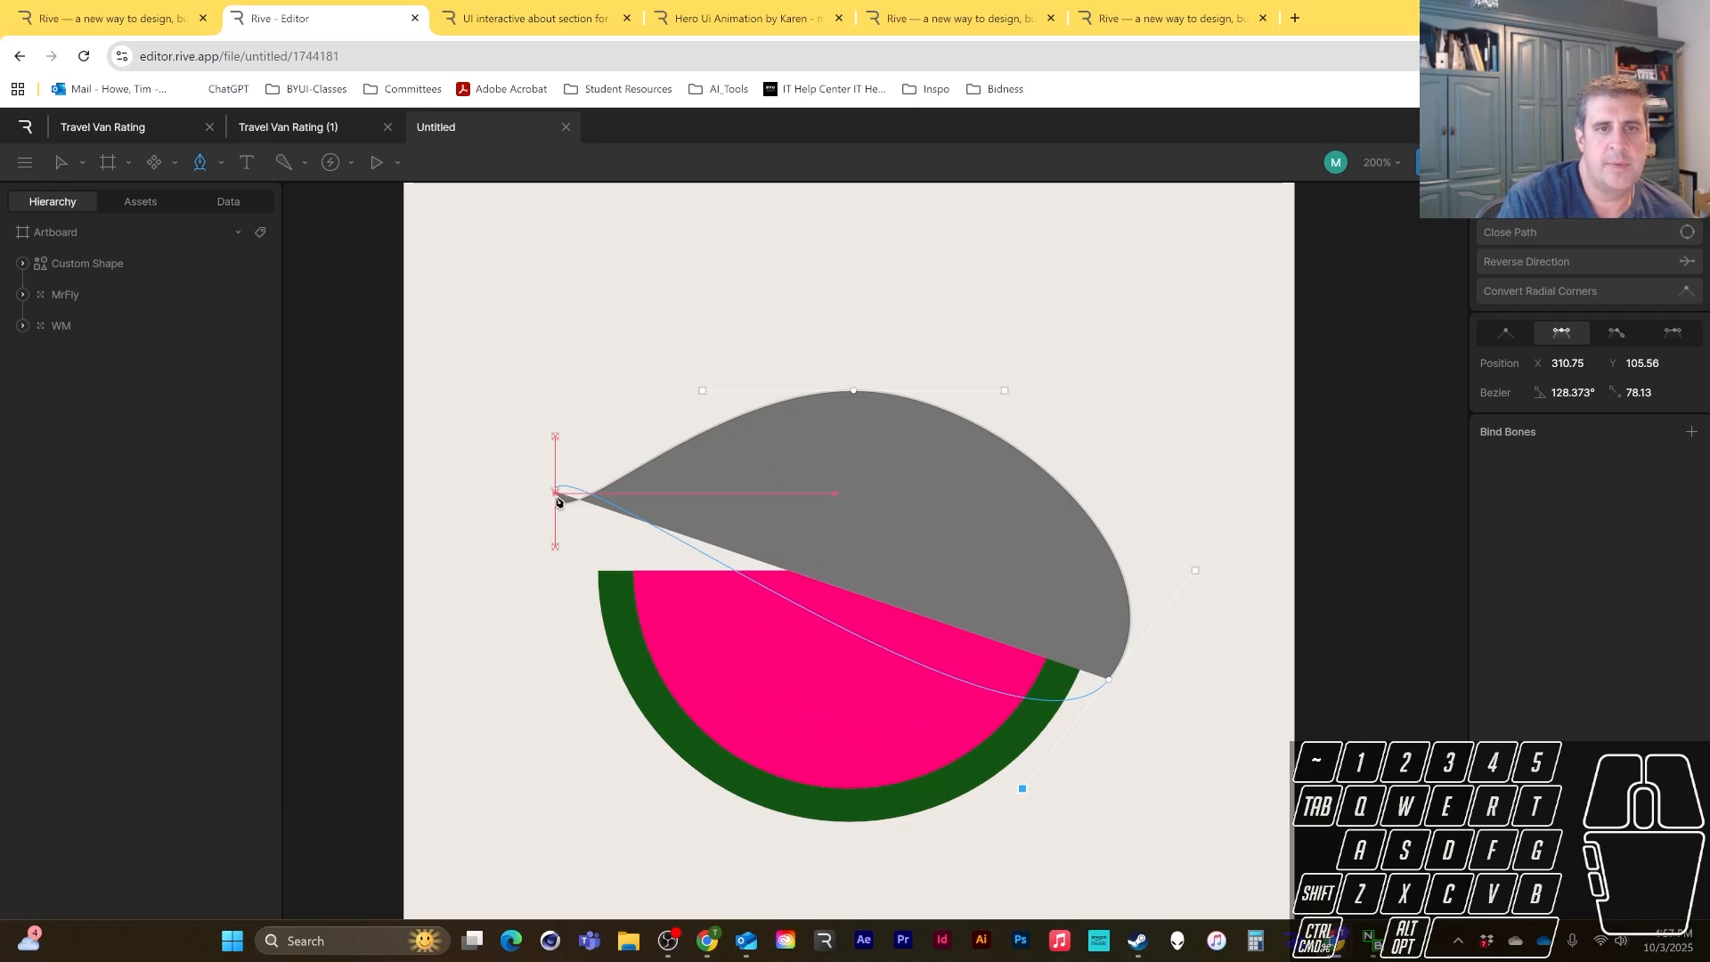
left_click_drag(558, 501, 561, 343)
left_click_drag(562, 667, 561, 788)
- Reshape the path into a figure-eight, raising its upper-right vertex and moving the lower-right vertex to about X 254, Y 76
mouse_move(1006, 392)
left_mouse_down()
mouse_move(1015, 508)
mouse_move(1171, 405)
mouse_move(1024, 408)
left_mouse_up()
left_click_drag(852, 390, 982, 365)
left_click_drag(1109, 682, 974, 584)
left_click_drag(891, 692, 832, 573)
left_click_drag(980, 587, 1016, 633)
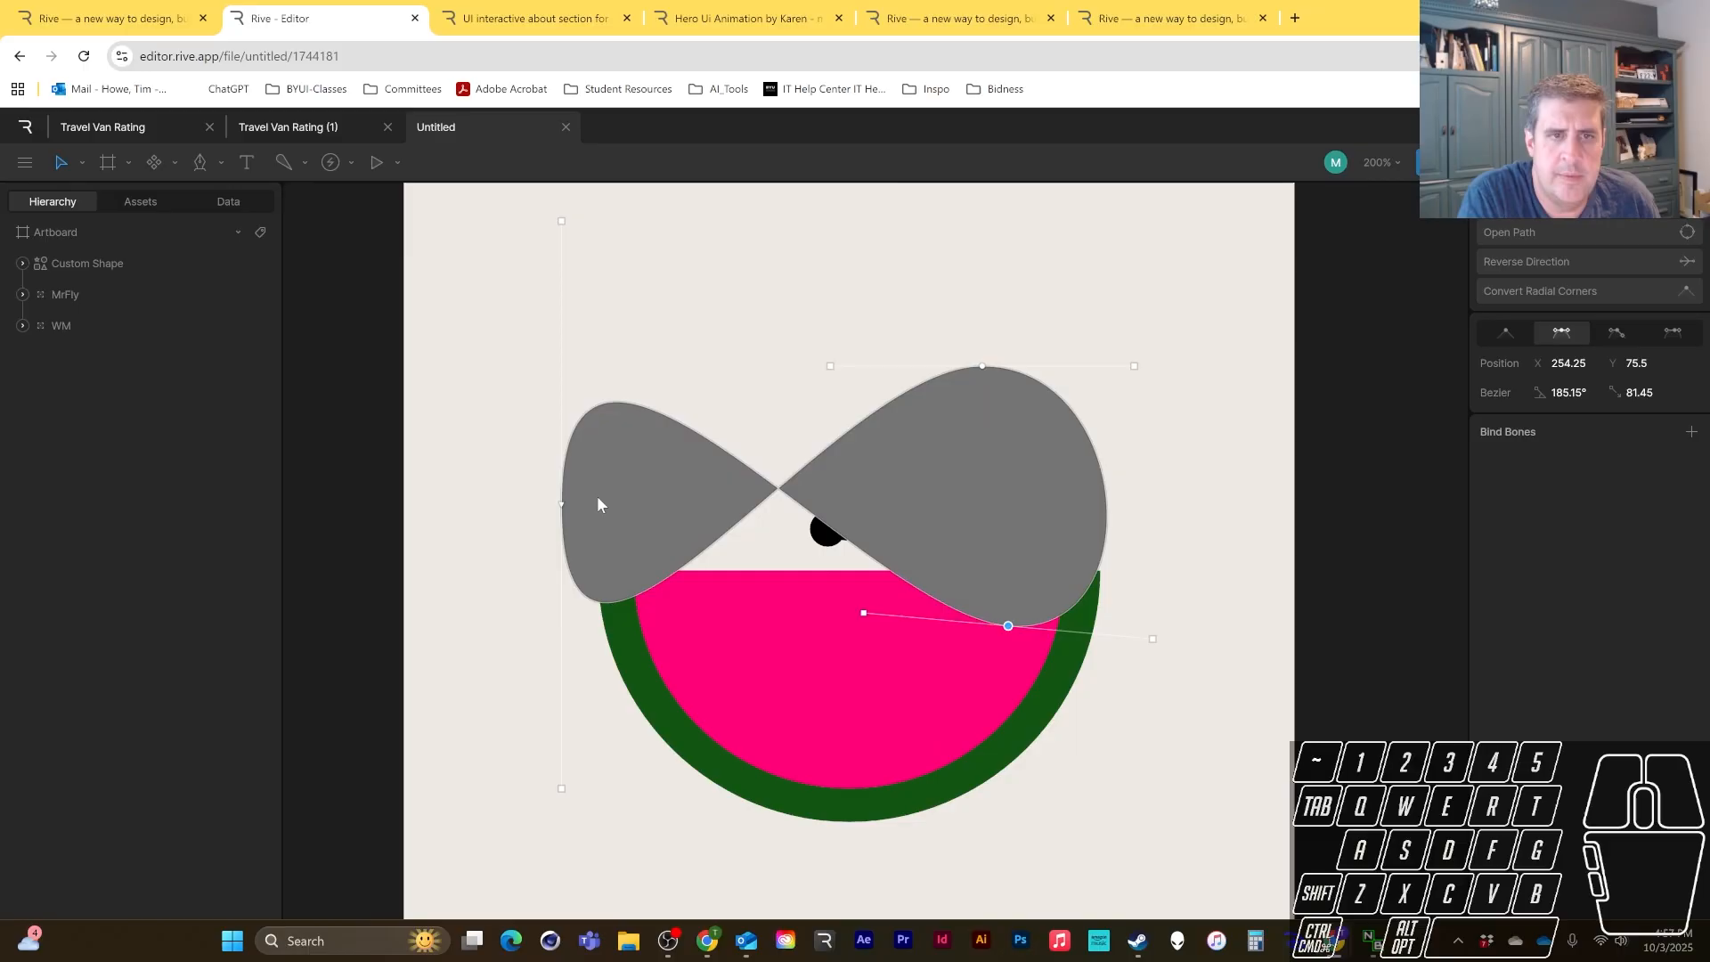
- Enlarge the figure-eight, ending with the left vertex near (-42, 8) and the upper-right near (271, -118) with longer handles, and finish vertex editing
left_click_drag(561, 504, 498, 504)
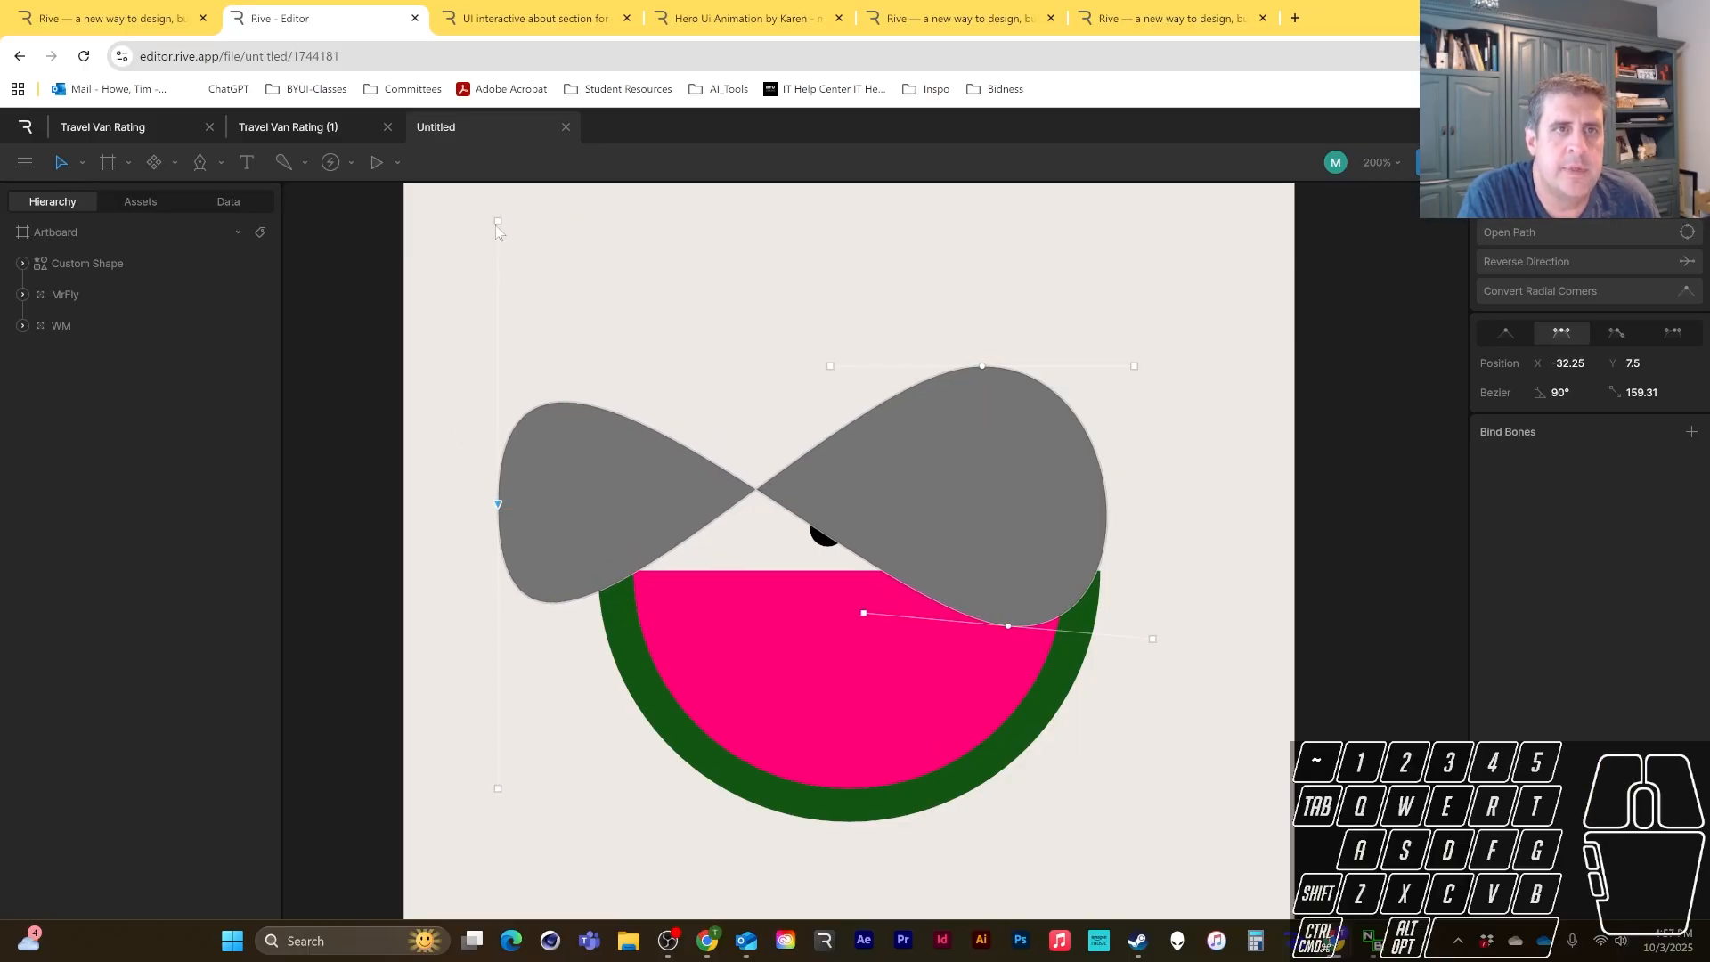
left_click_drag(987, 365, 1037, 294)
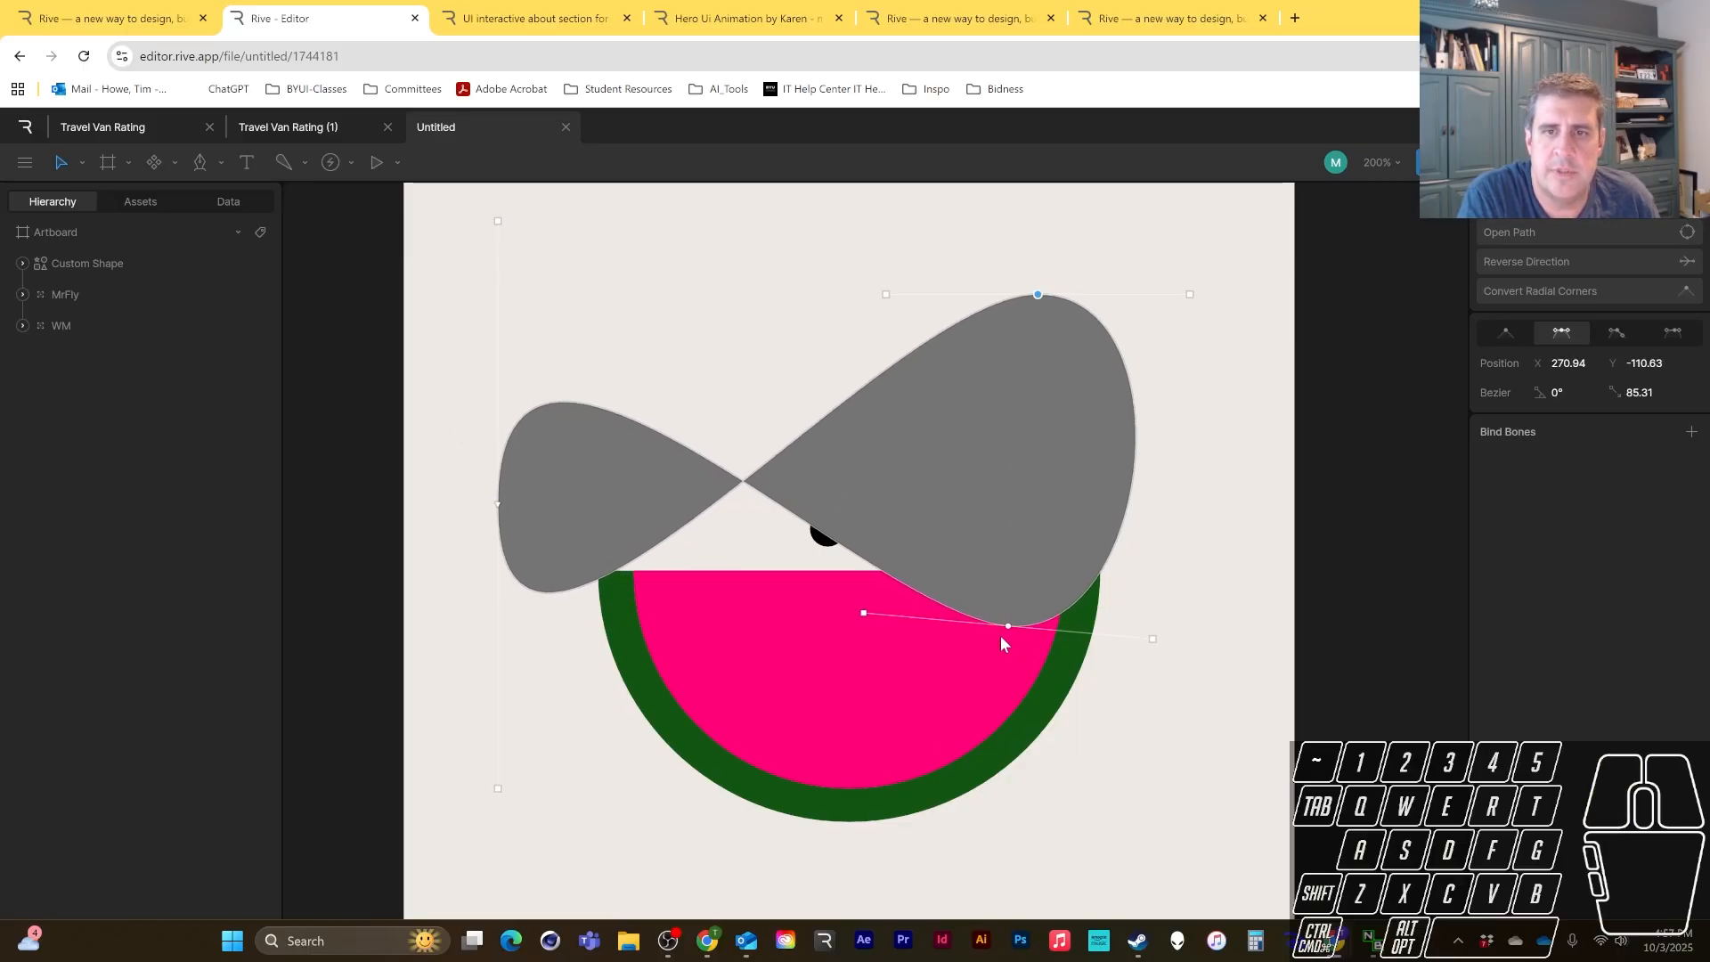
left_click_drag(1014, 640, 1026, 739)
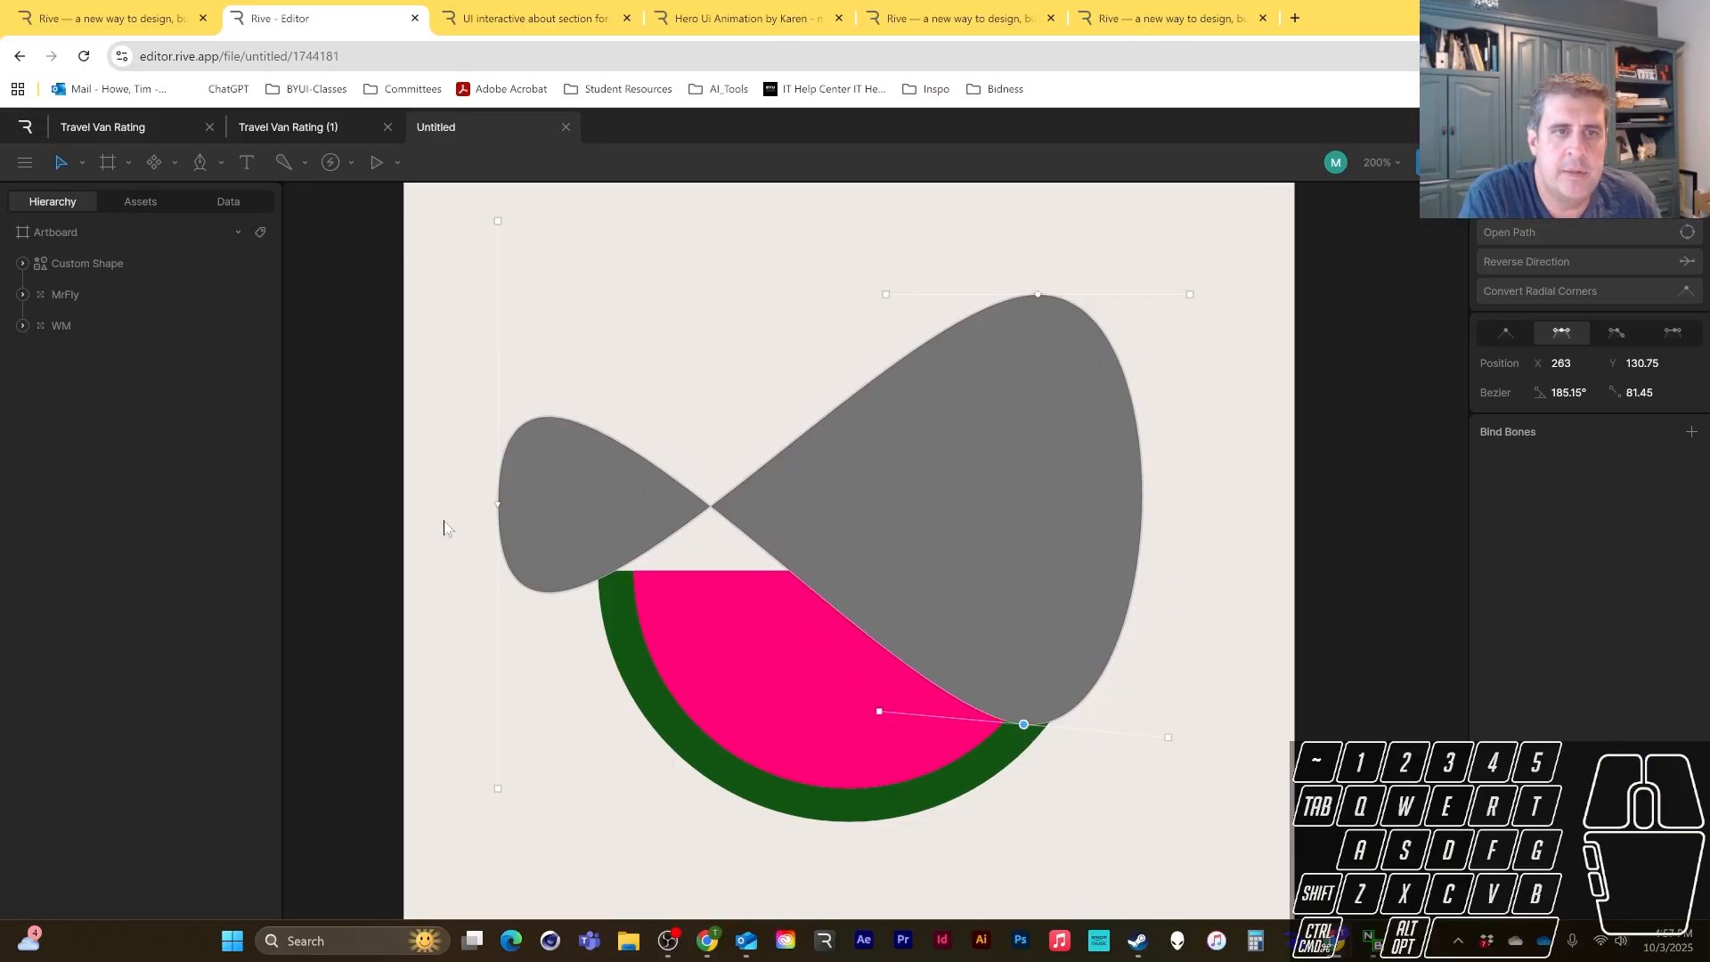
left_click_drag(498, 507, 478, 506)
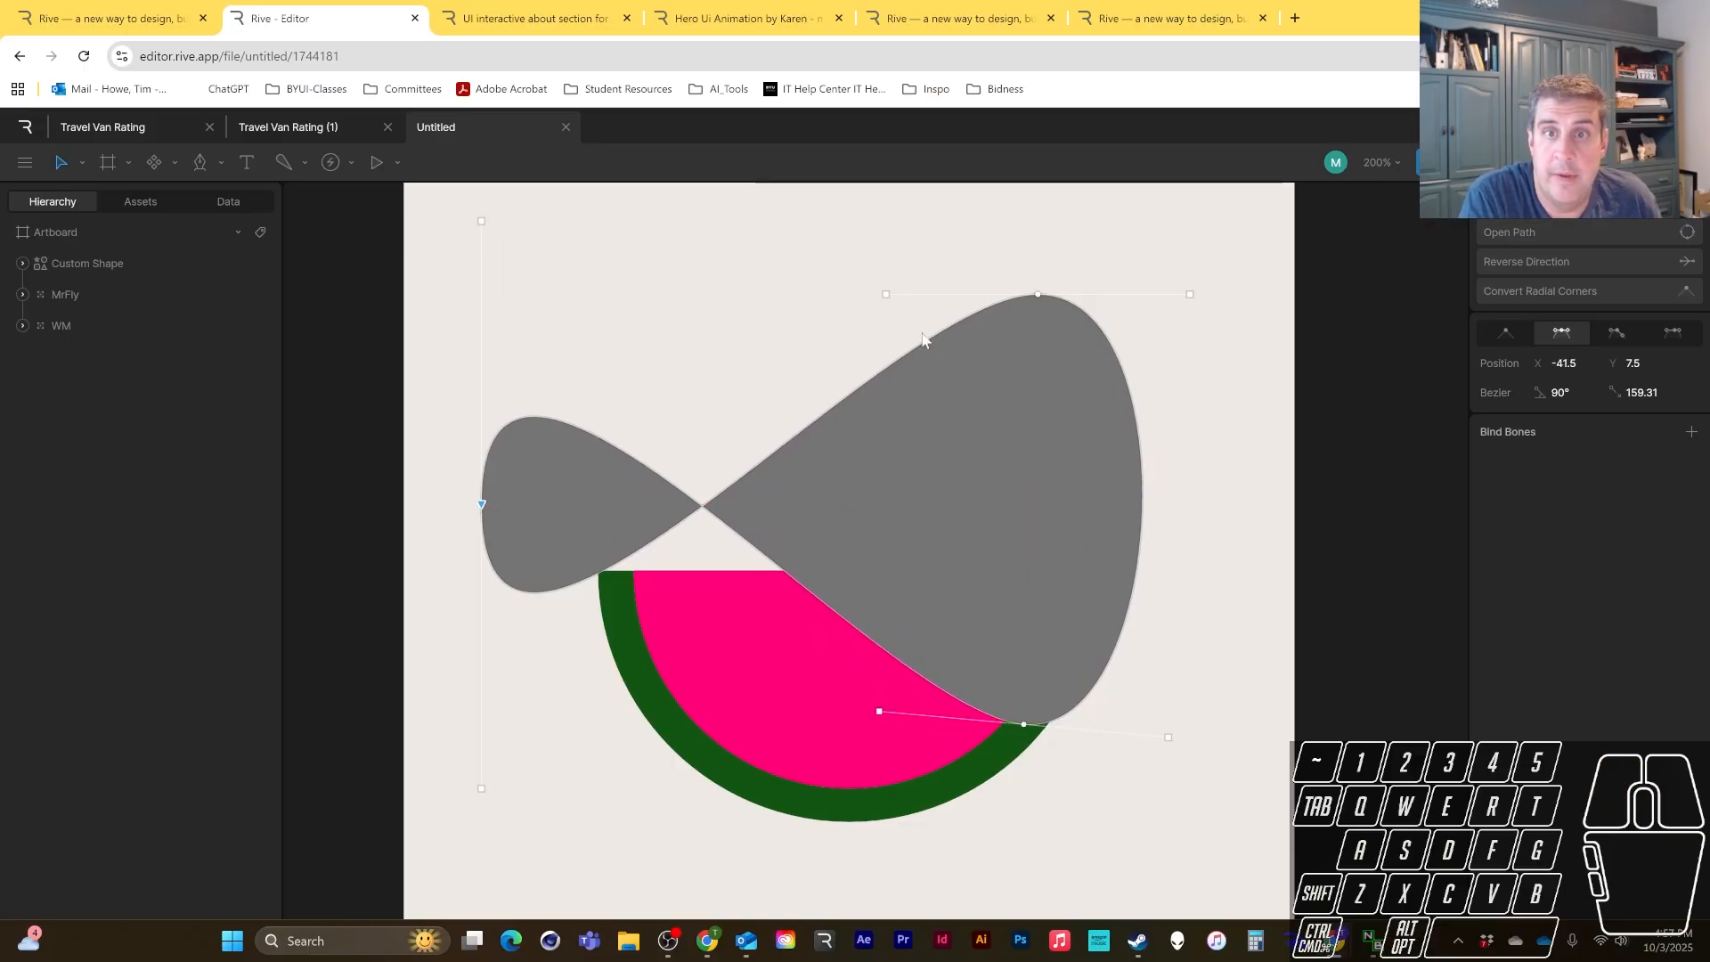
left_click_drag(886, 295, 809, 303)
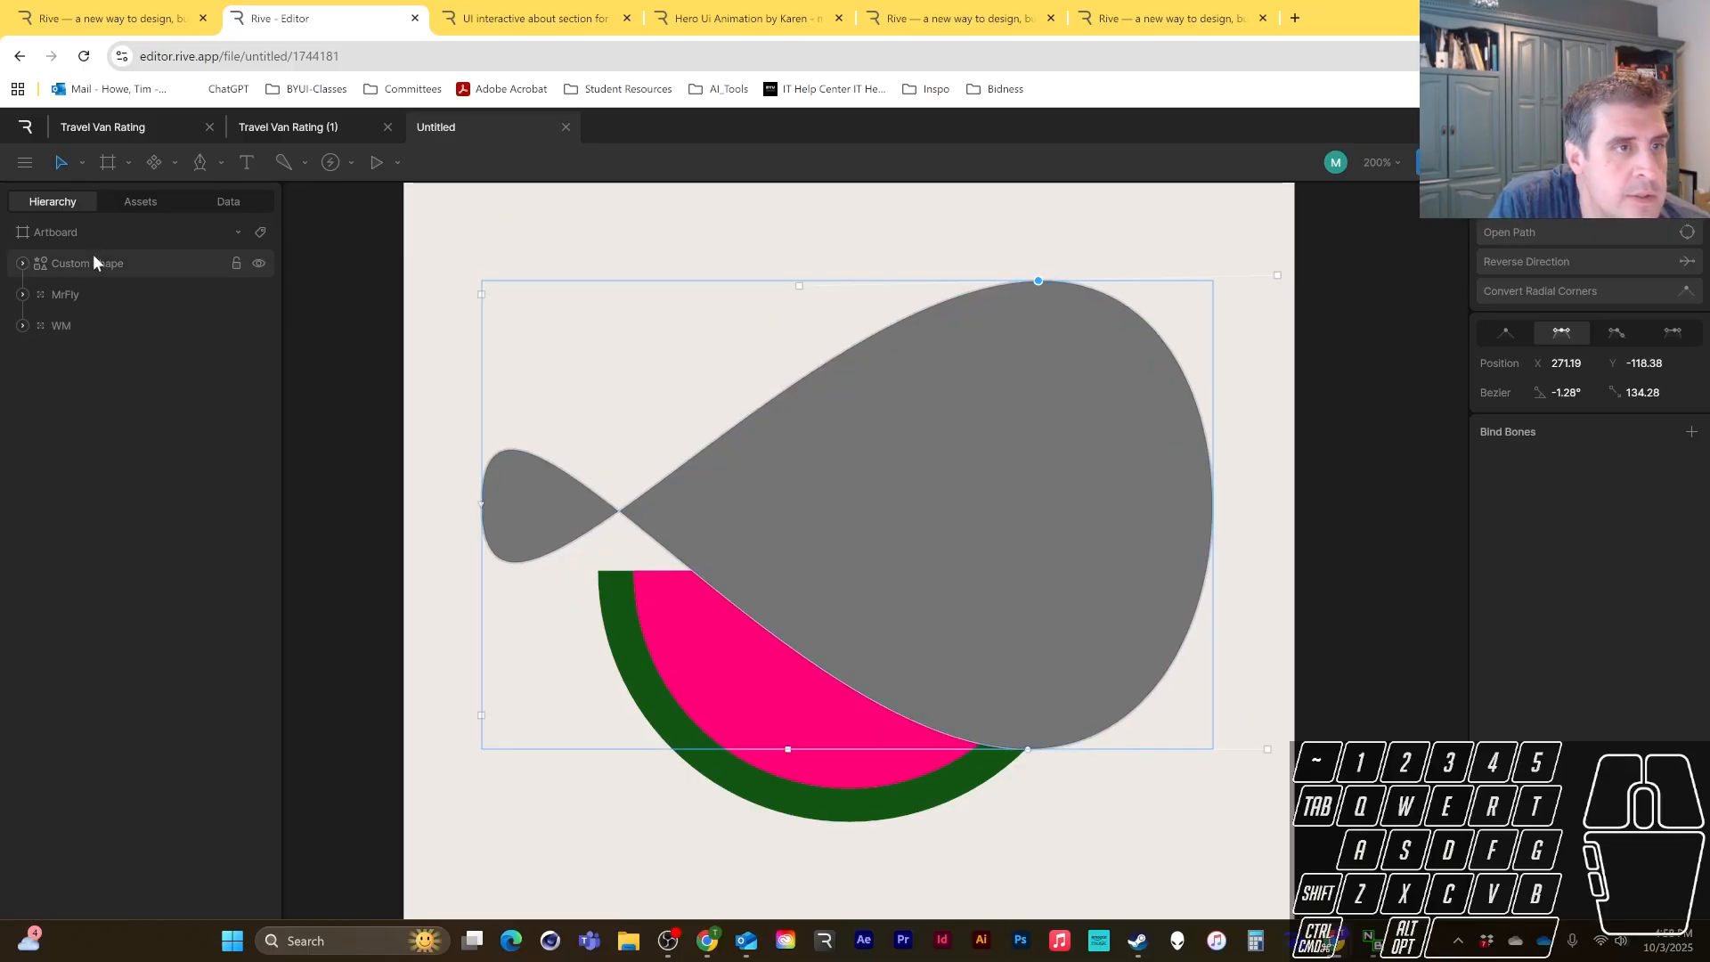
key("Escape")
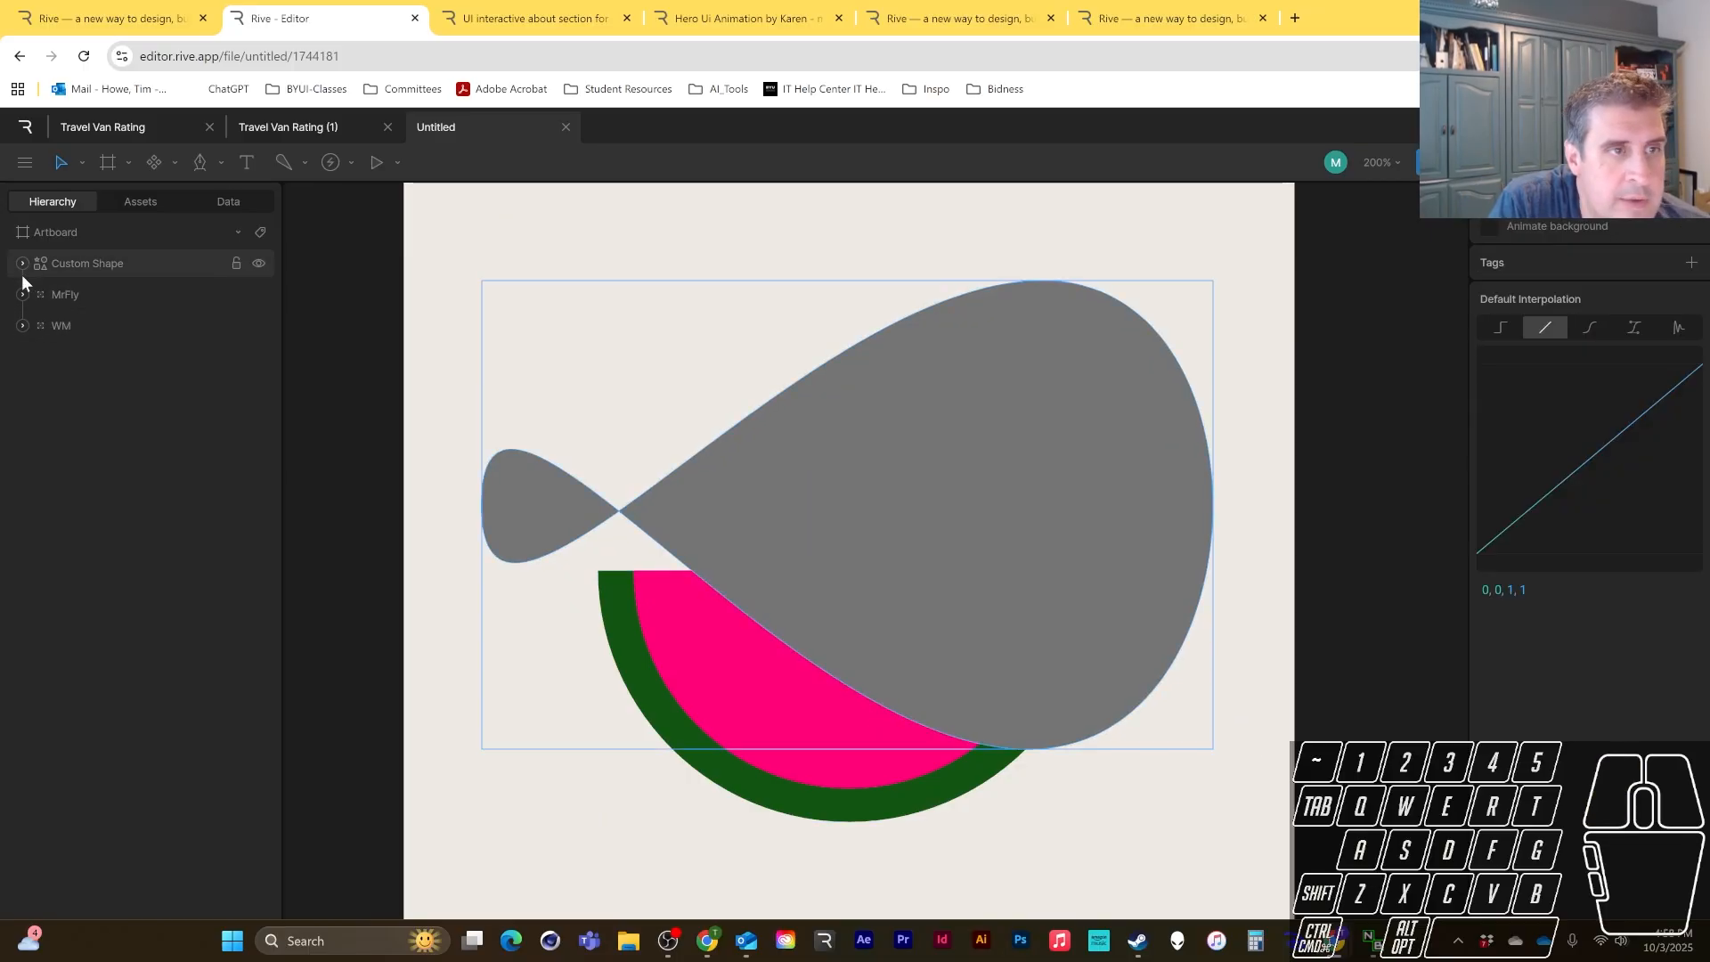
- Remove the 747474 fill from Custom Shape, leaving only the bare path
left_click(72, 295)
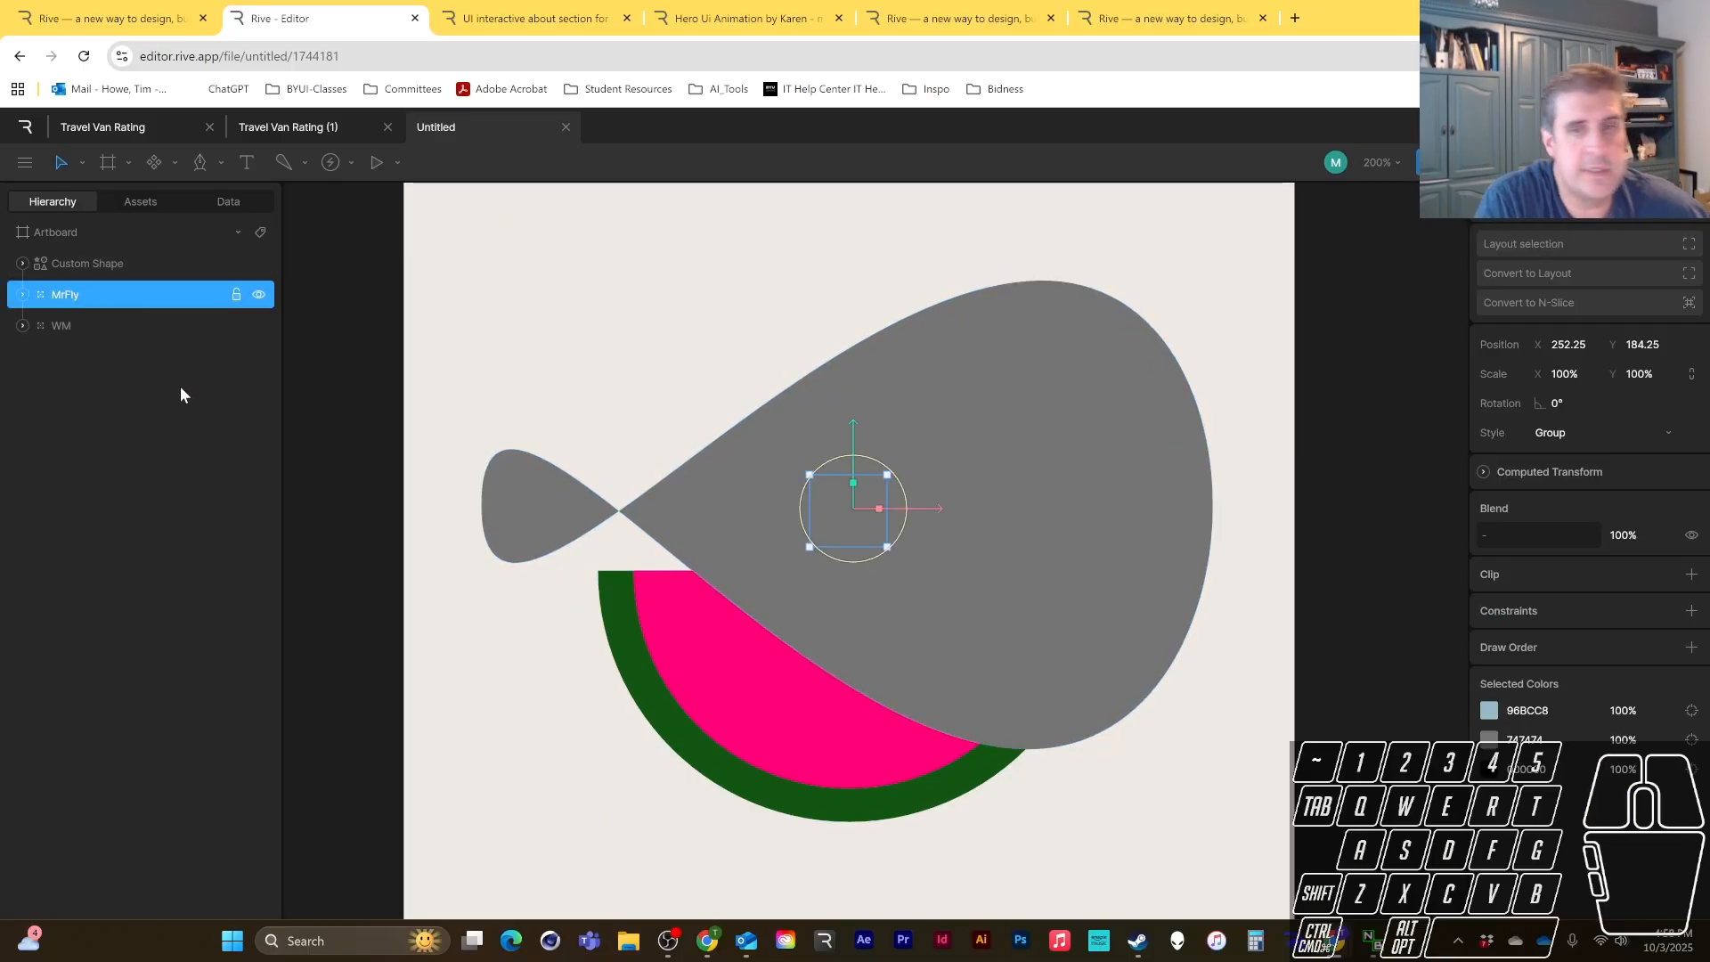
left_click(114, 263)
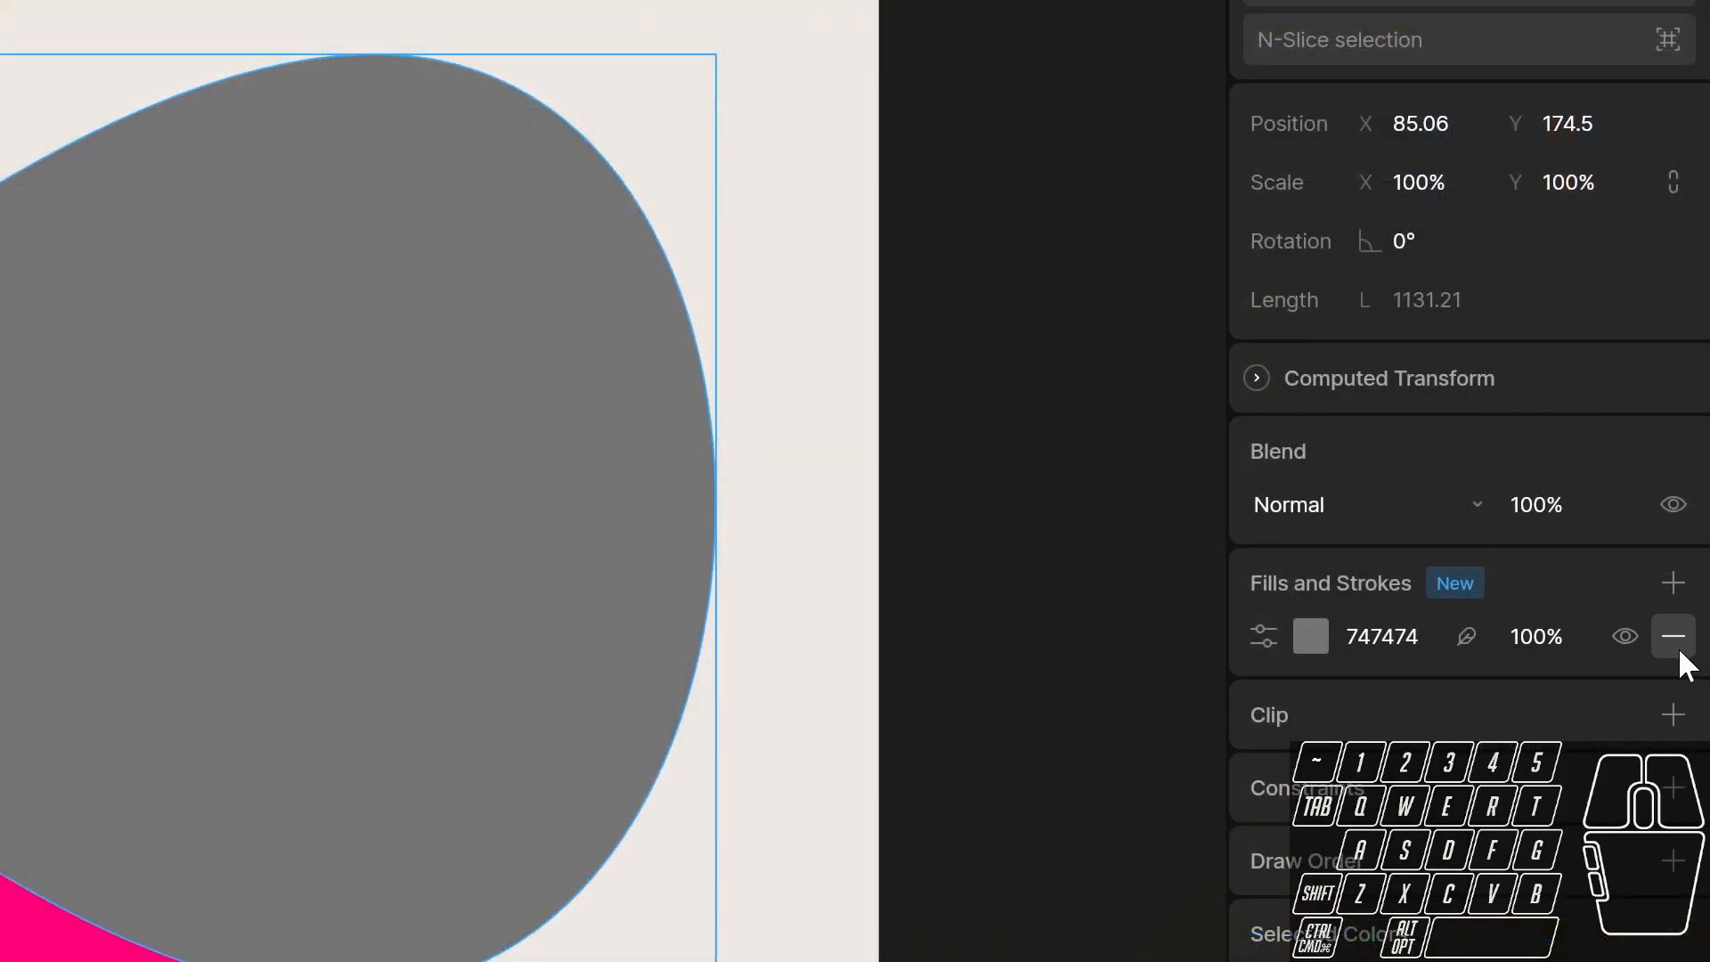
left_click(1679, 646)
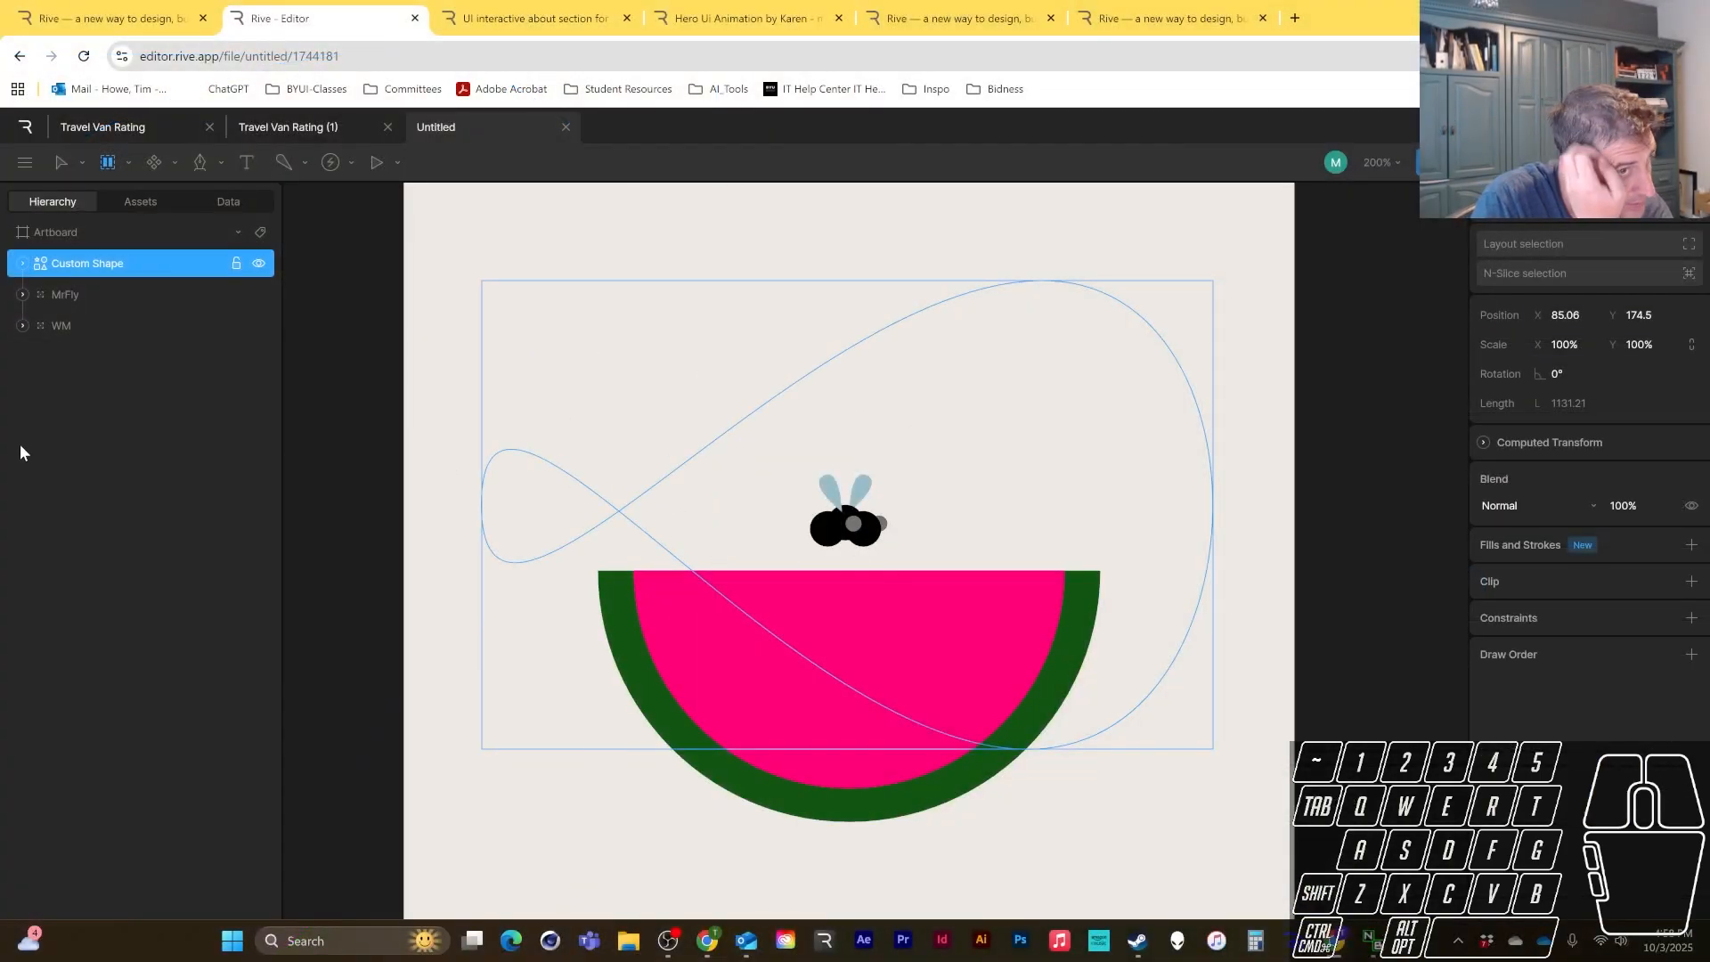
- Add a Follow Path constraint to the MrFly group and open the constraint's settings
left_click(64, 298)
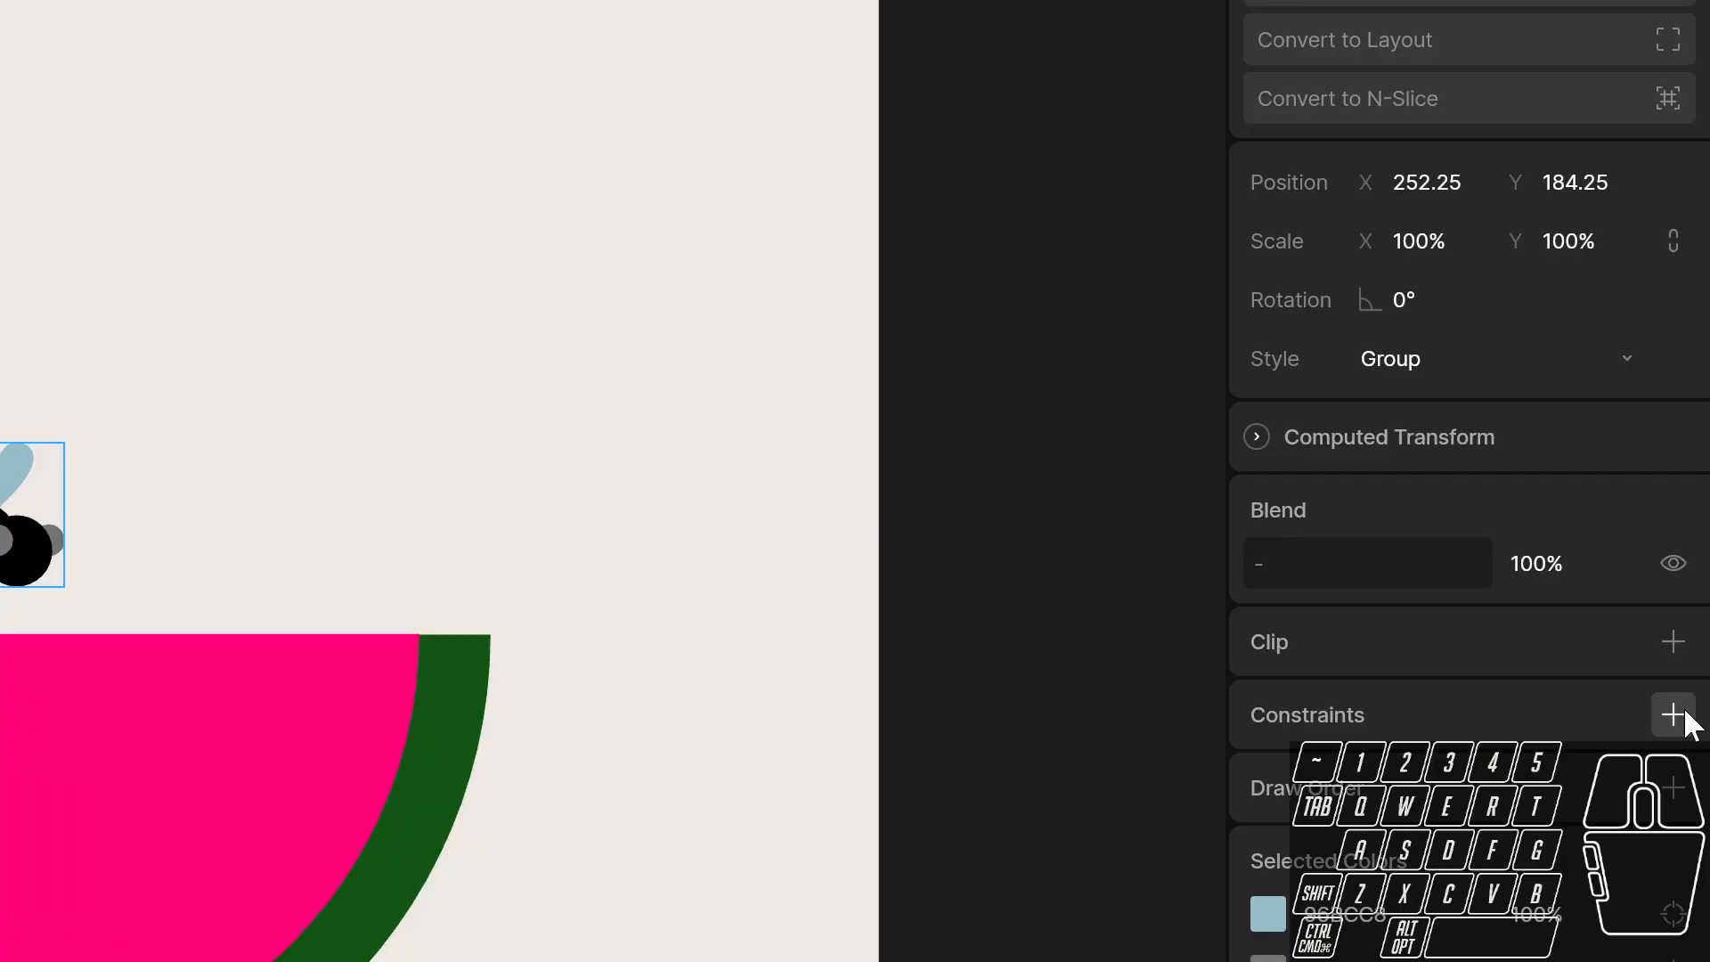
left_click(1676, 714)
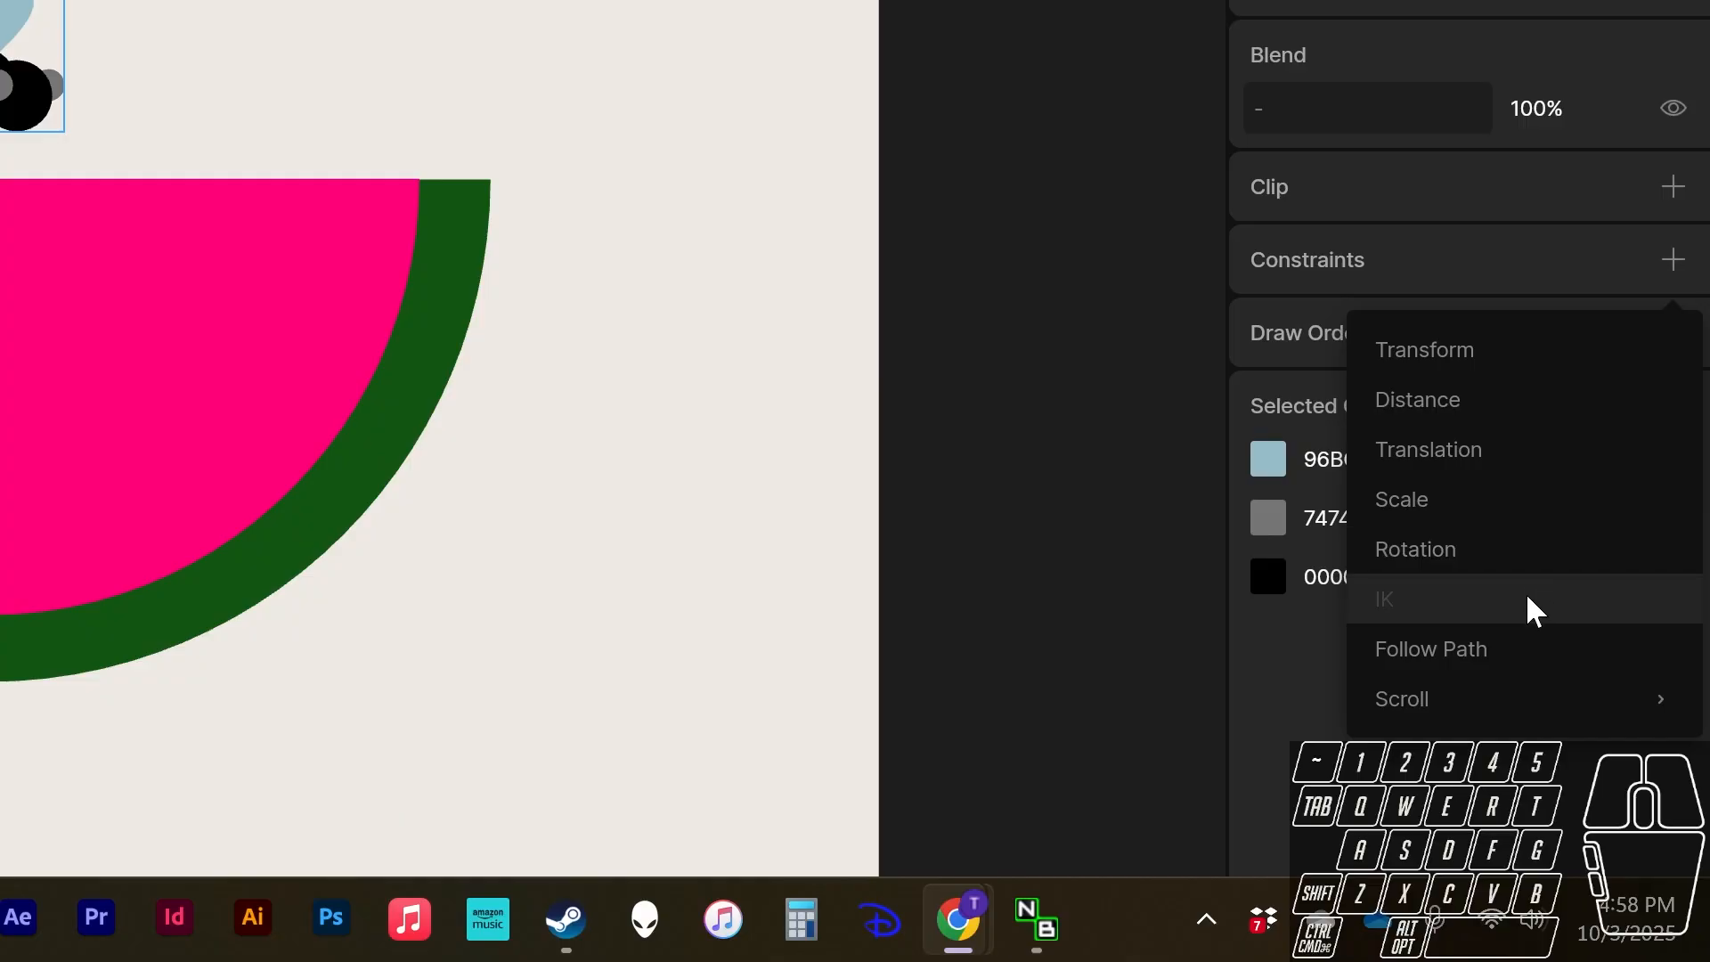
mouse_move(1538, 700)
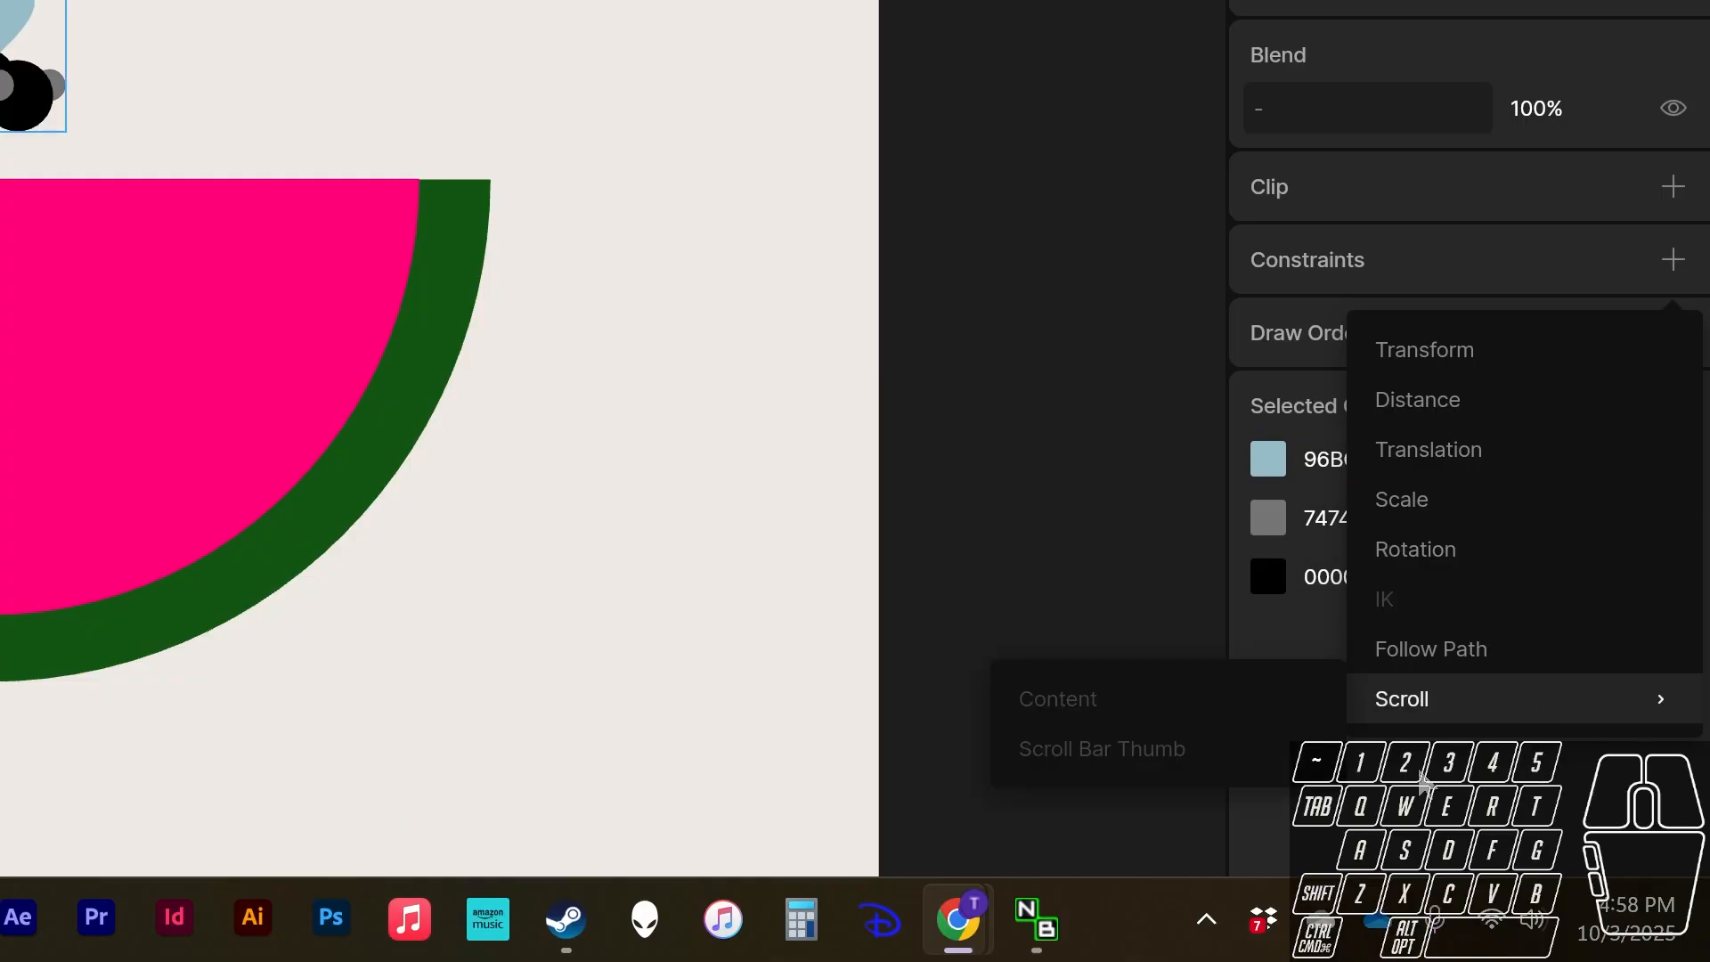
left_click(1425, 643)
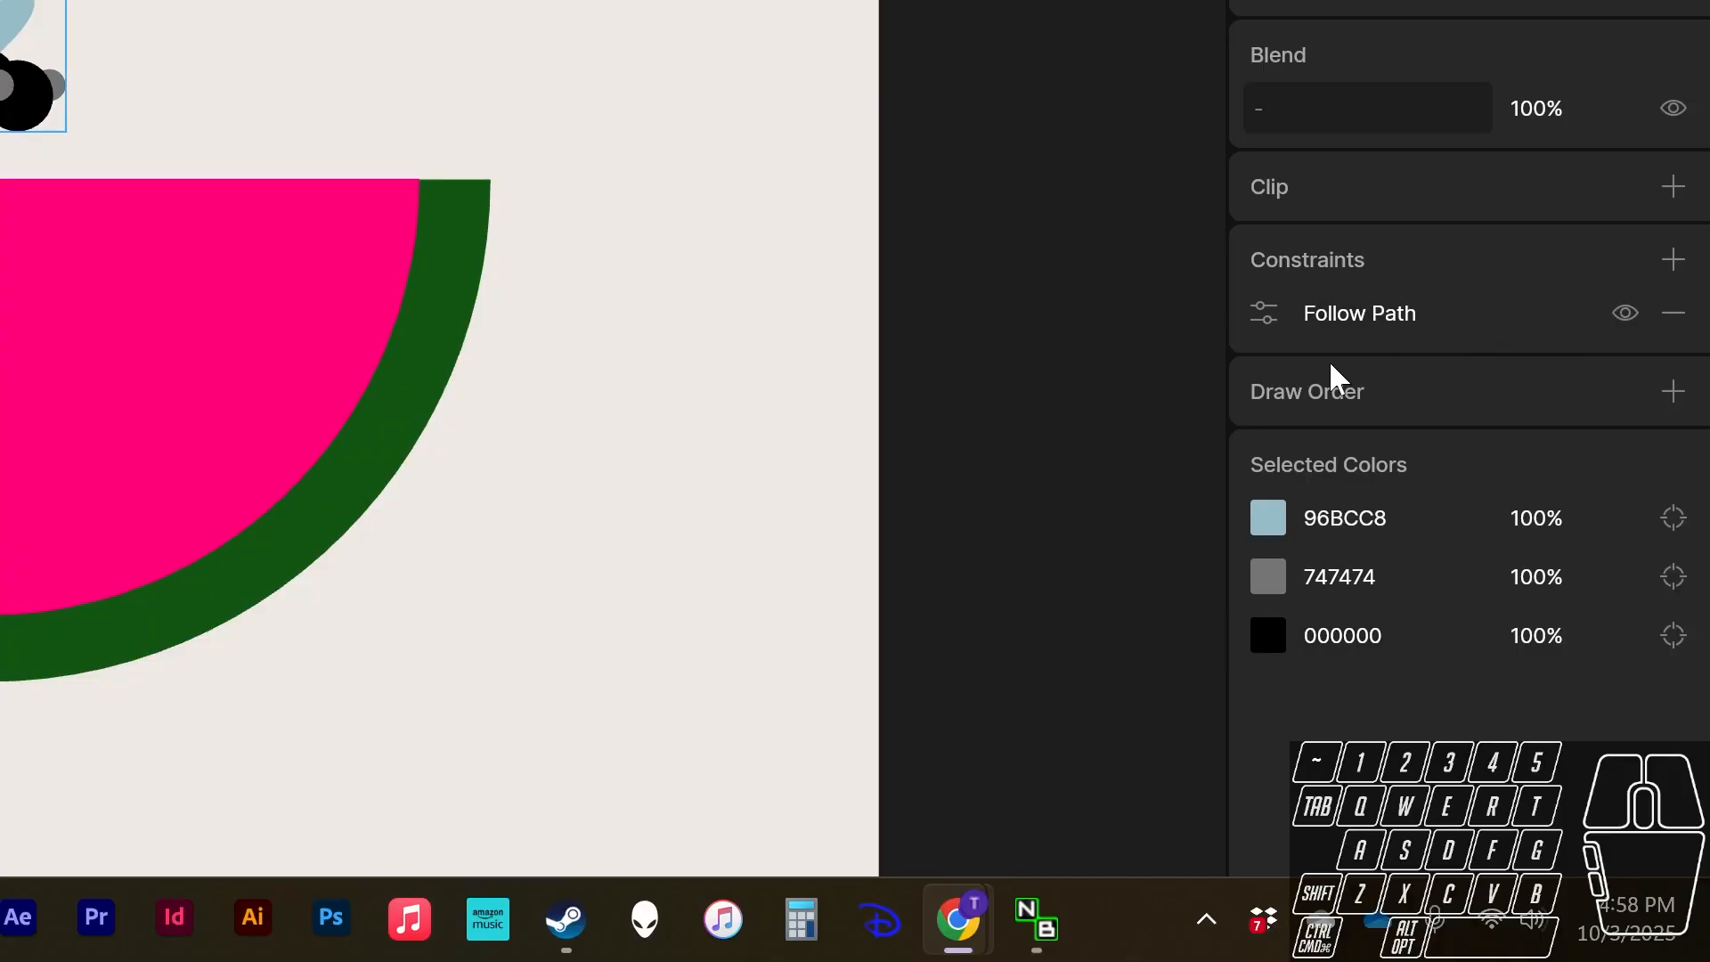
left_click(1269, 316)
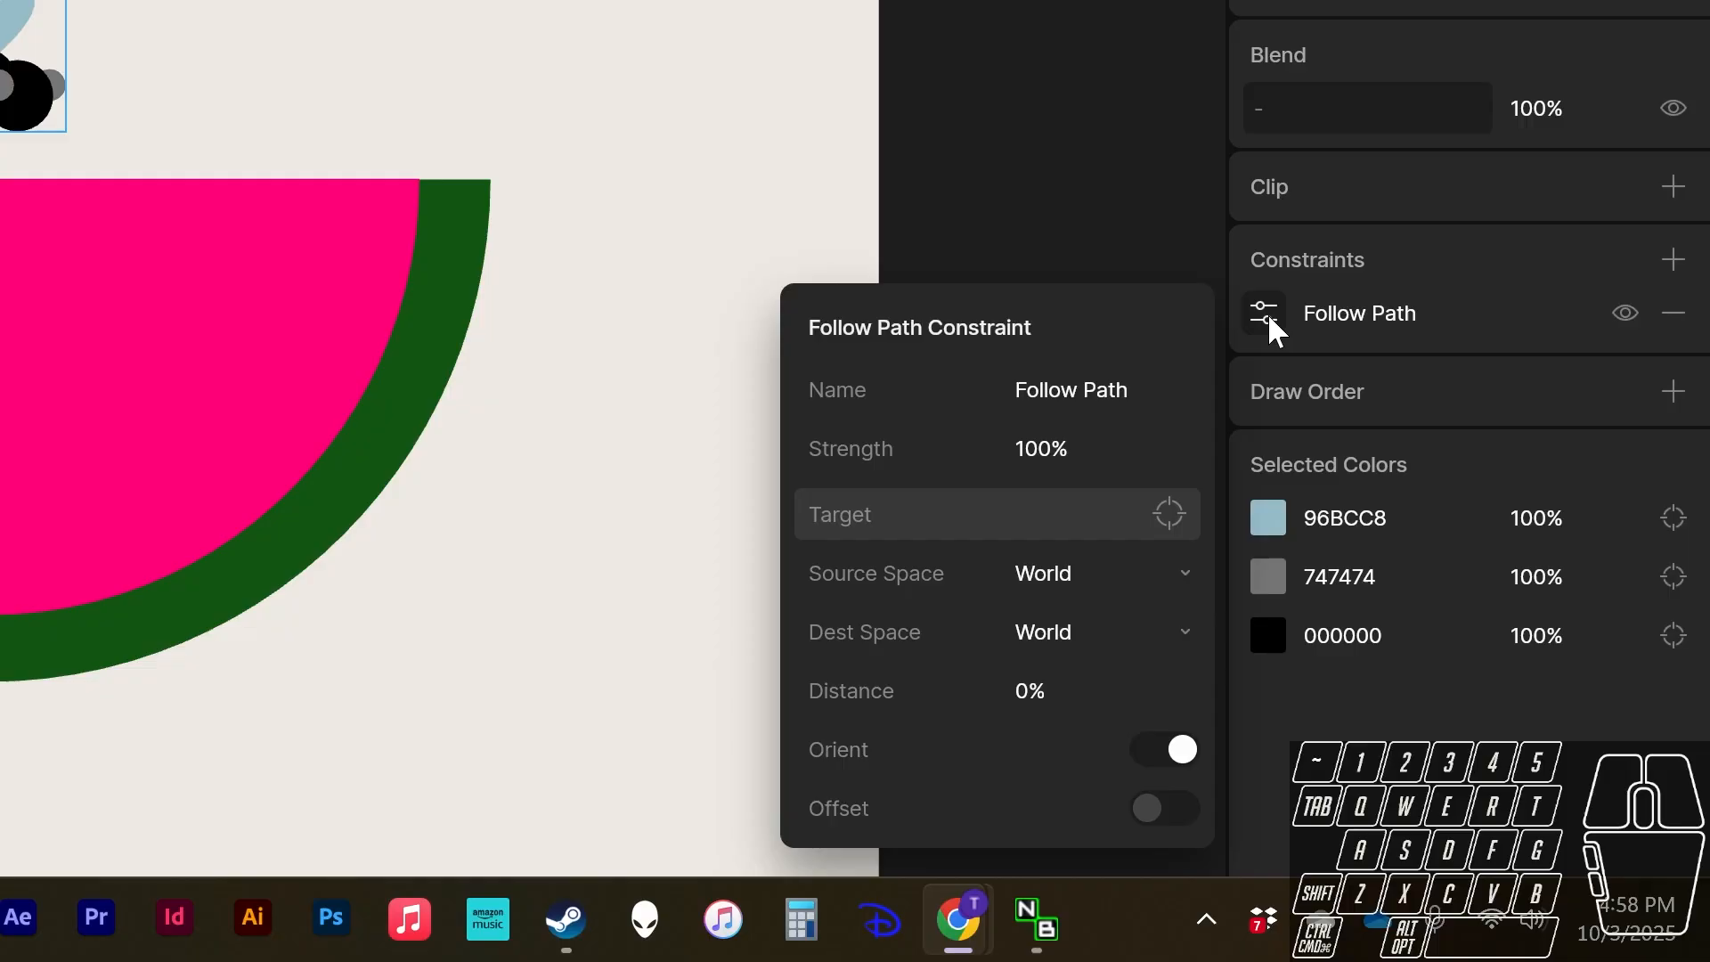
left_click(1171, 515)
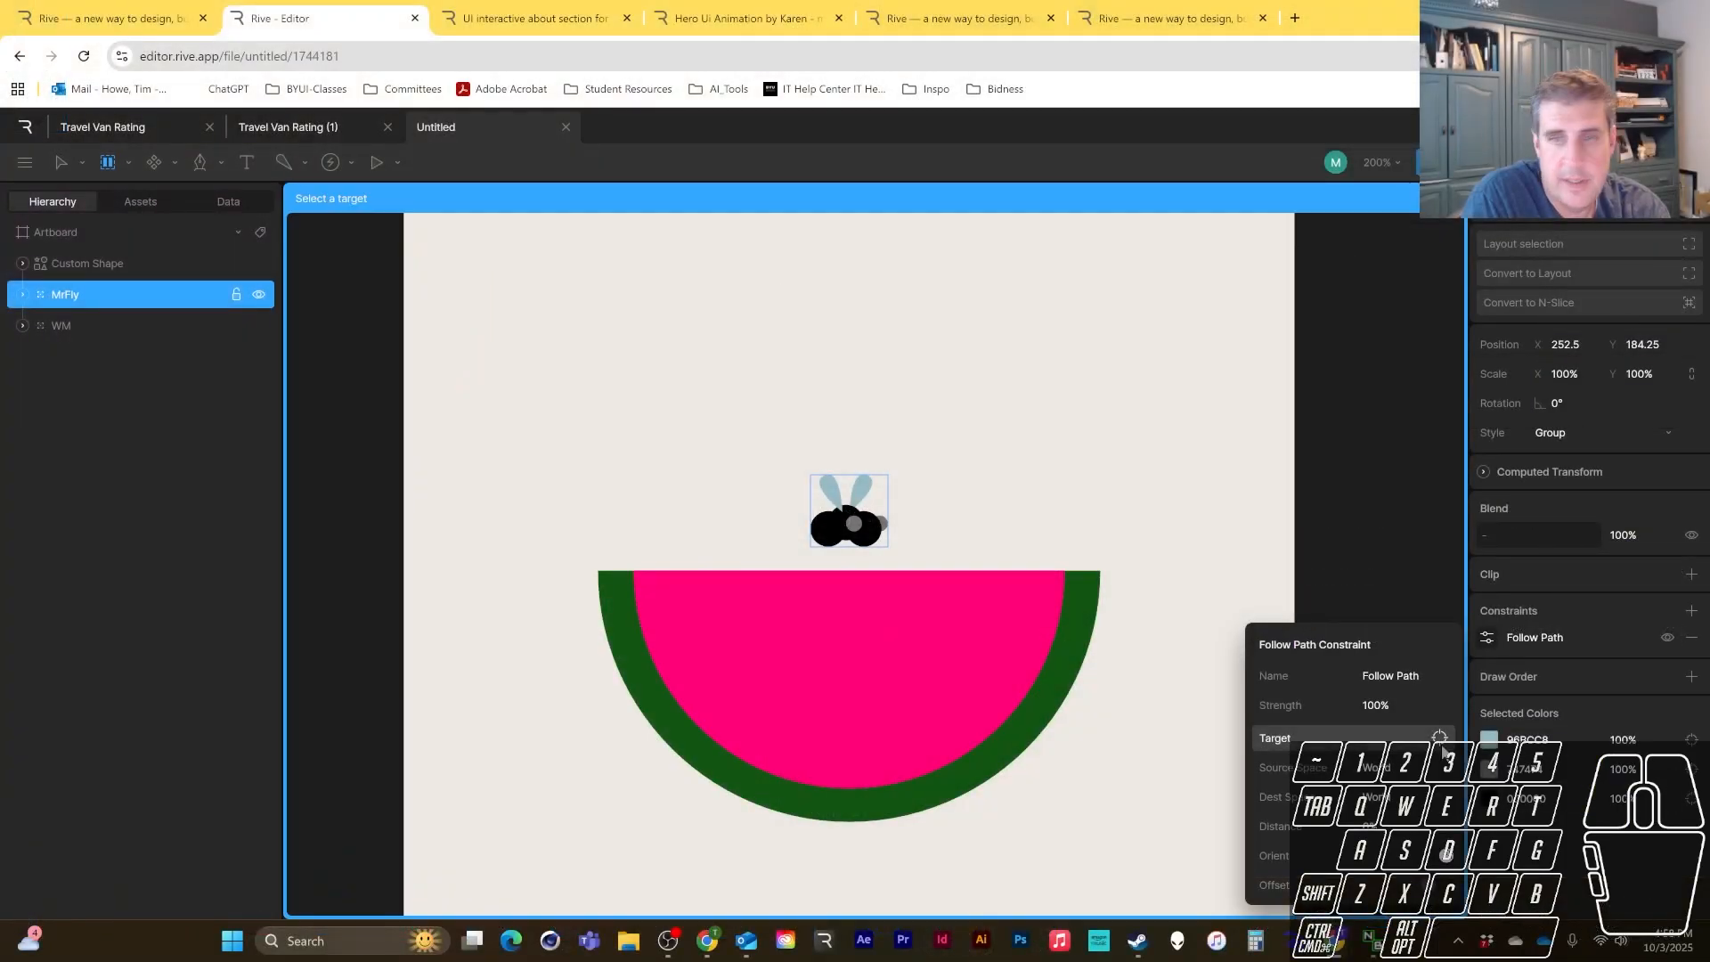
left_click(721, 451)
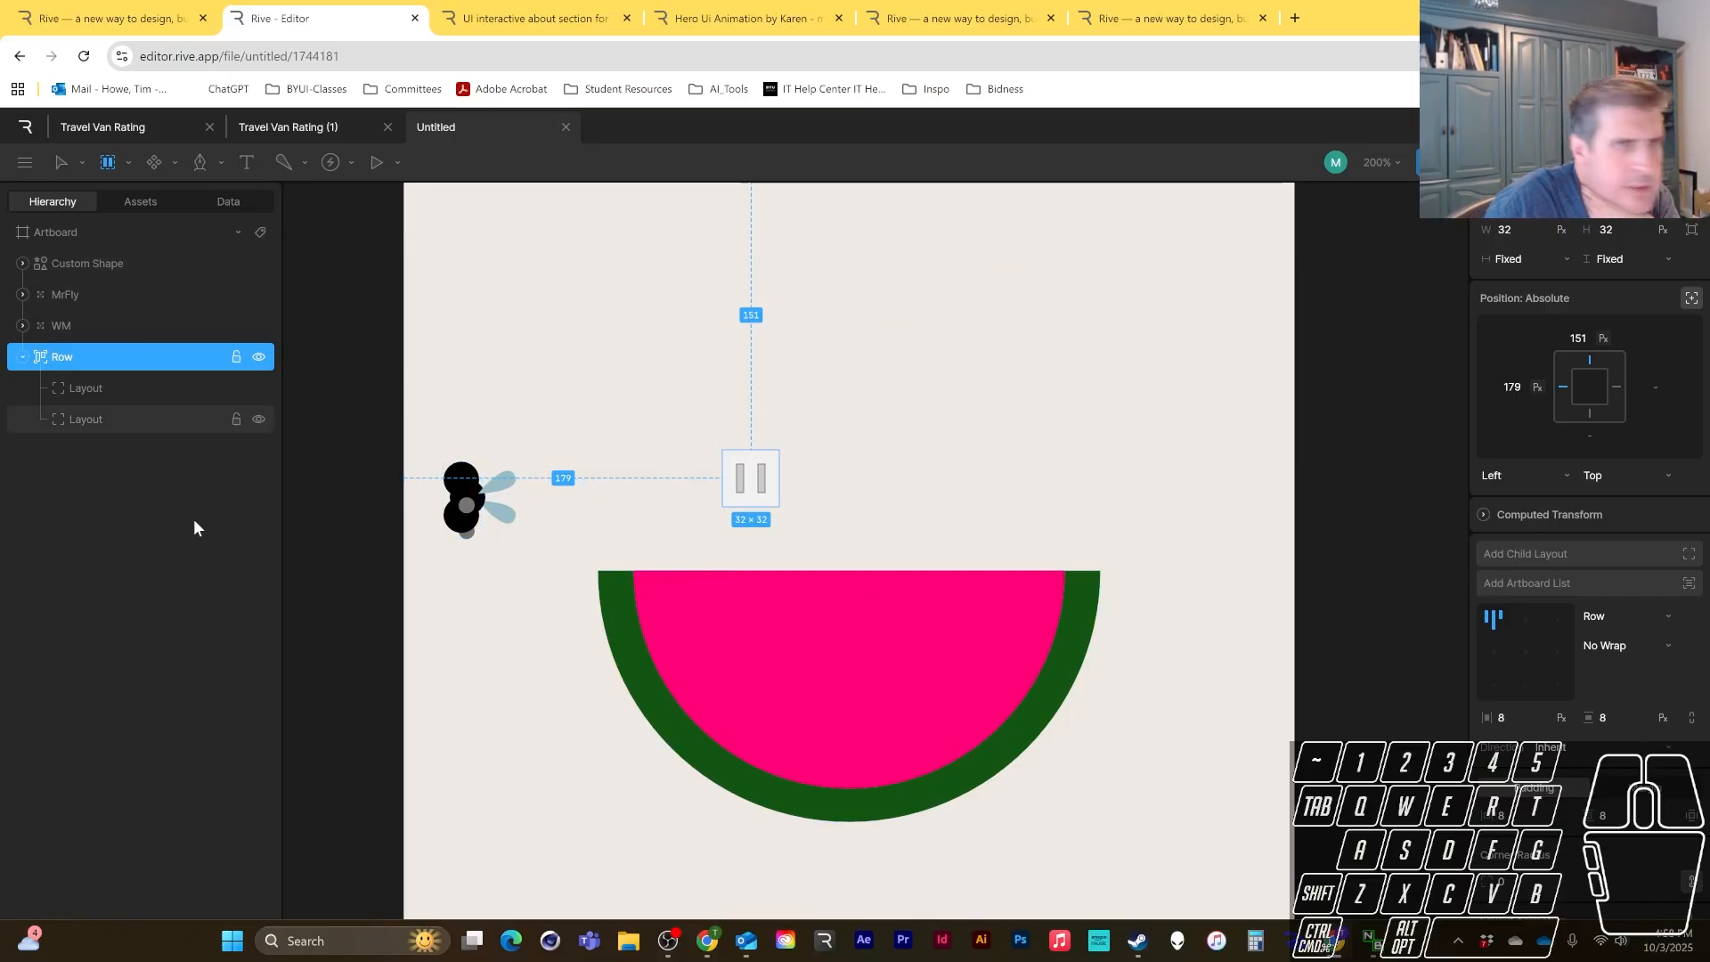
left_click(74, 389)
left_click(78, 358)
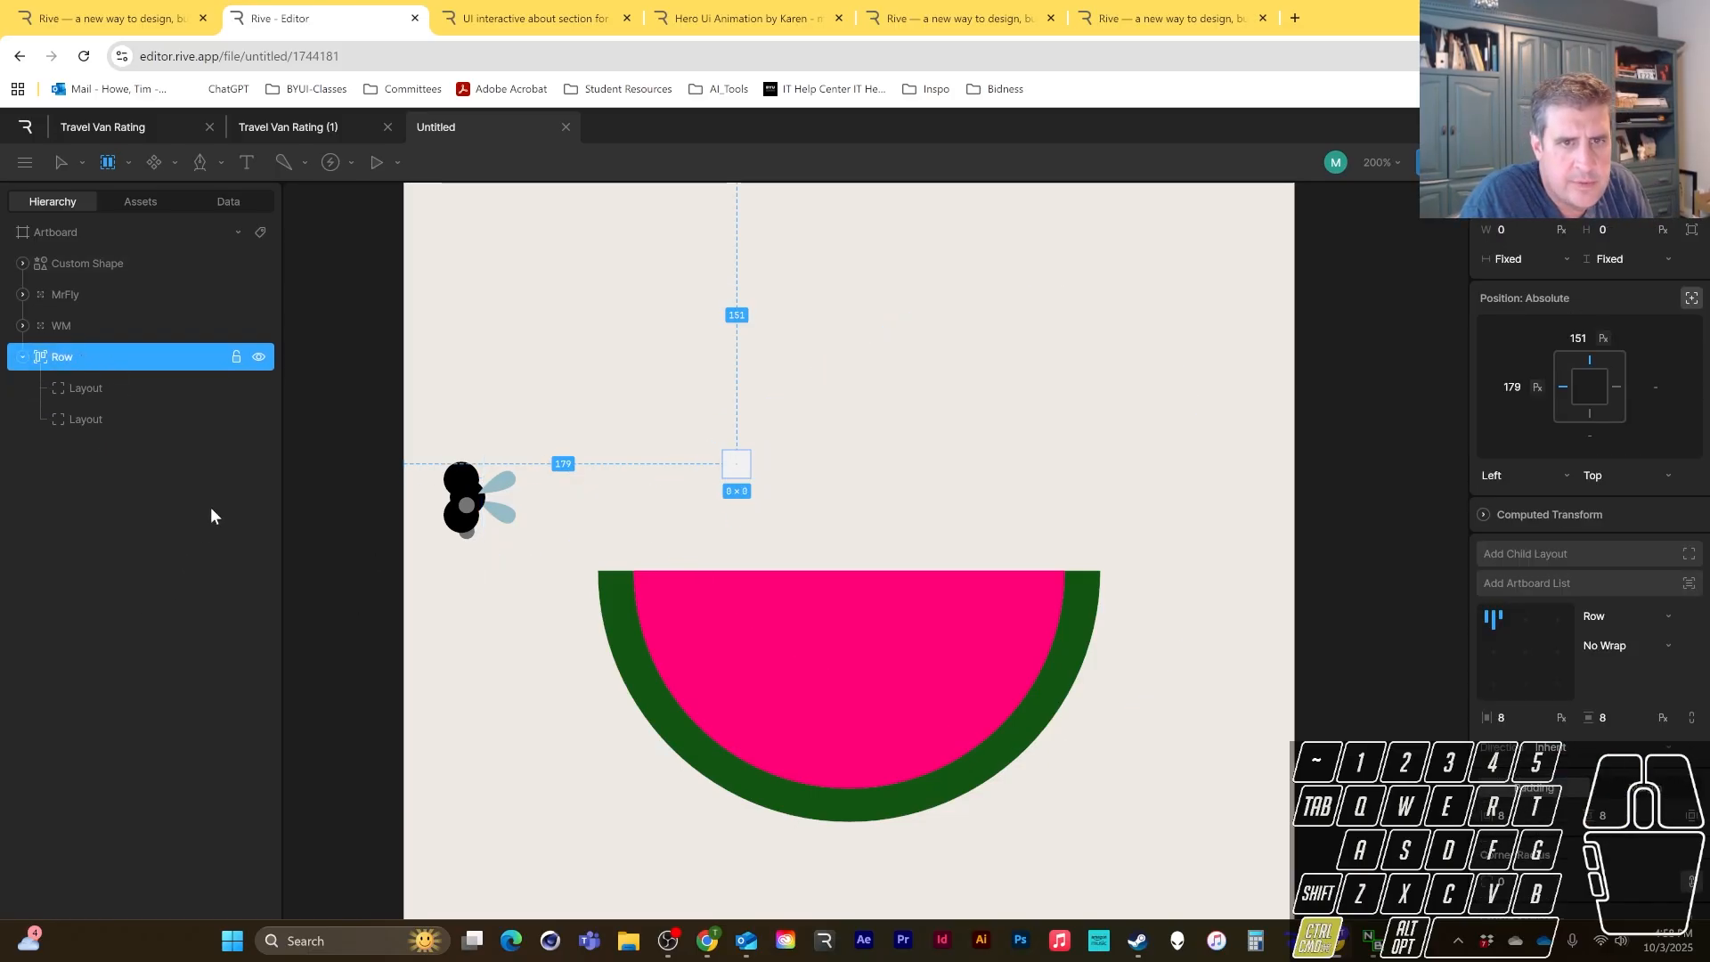
key("ctrl+z")
- Set Custom Shape as the target of MrFly's Follow Path constraint and select the Path inside that shape
left_click(78, 301)
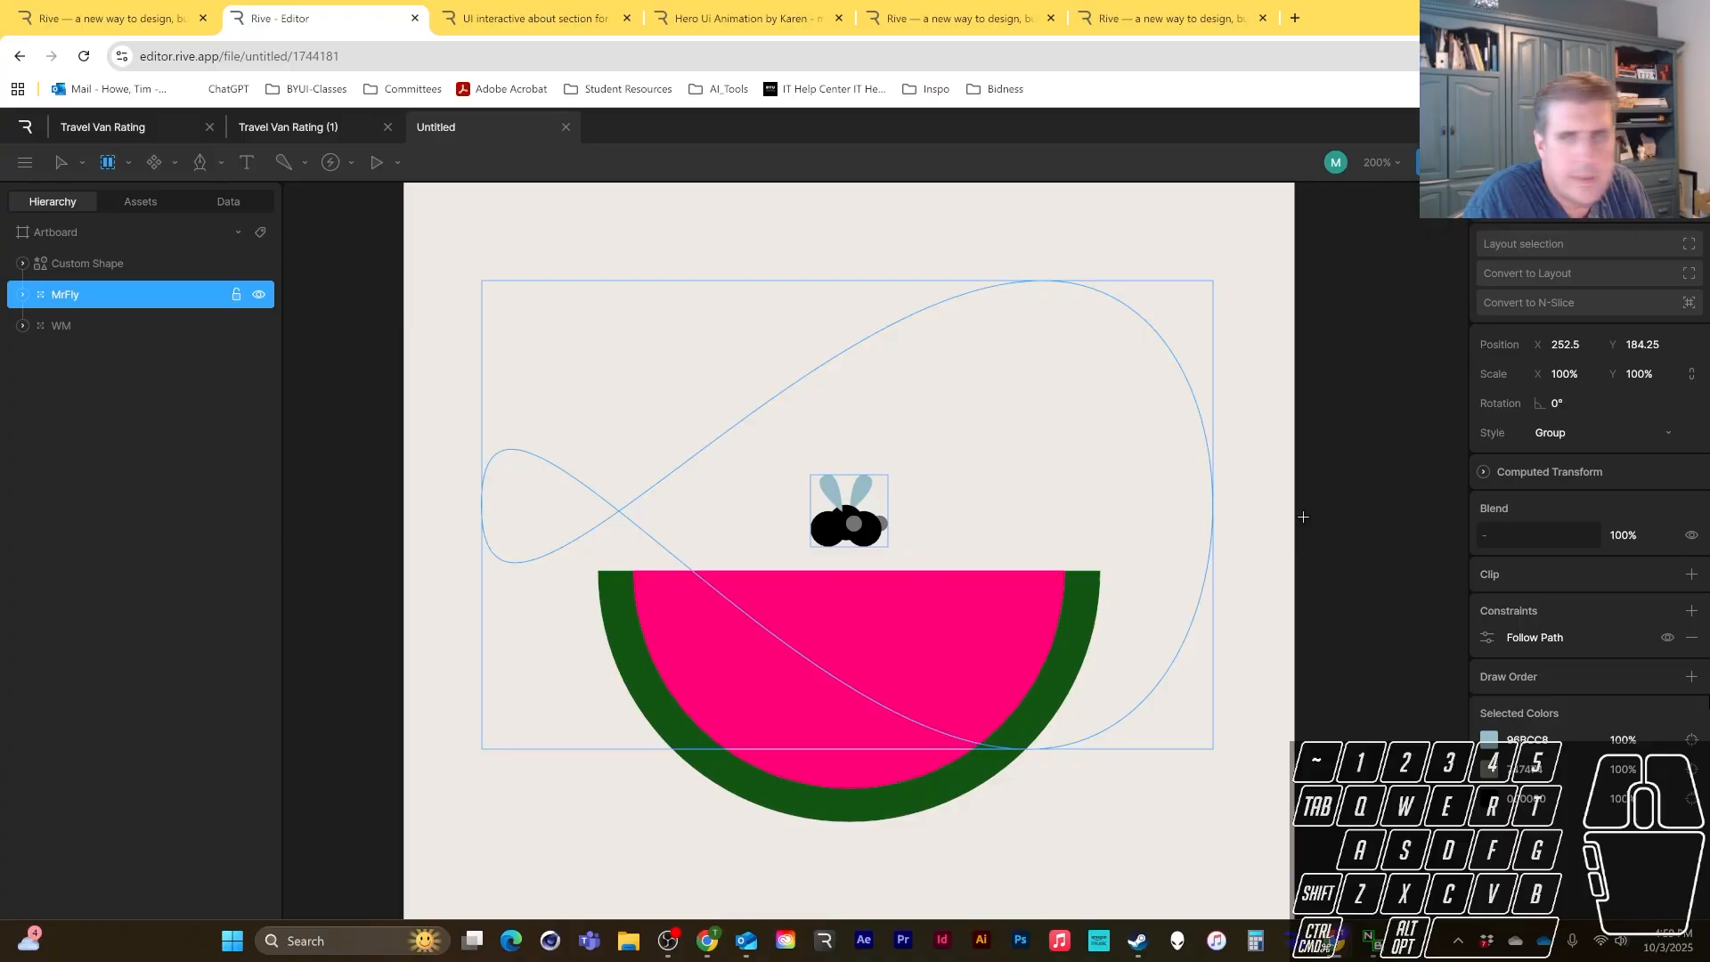
left_click(1482, 636)
left_click(1439, 738)
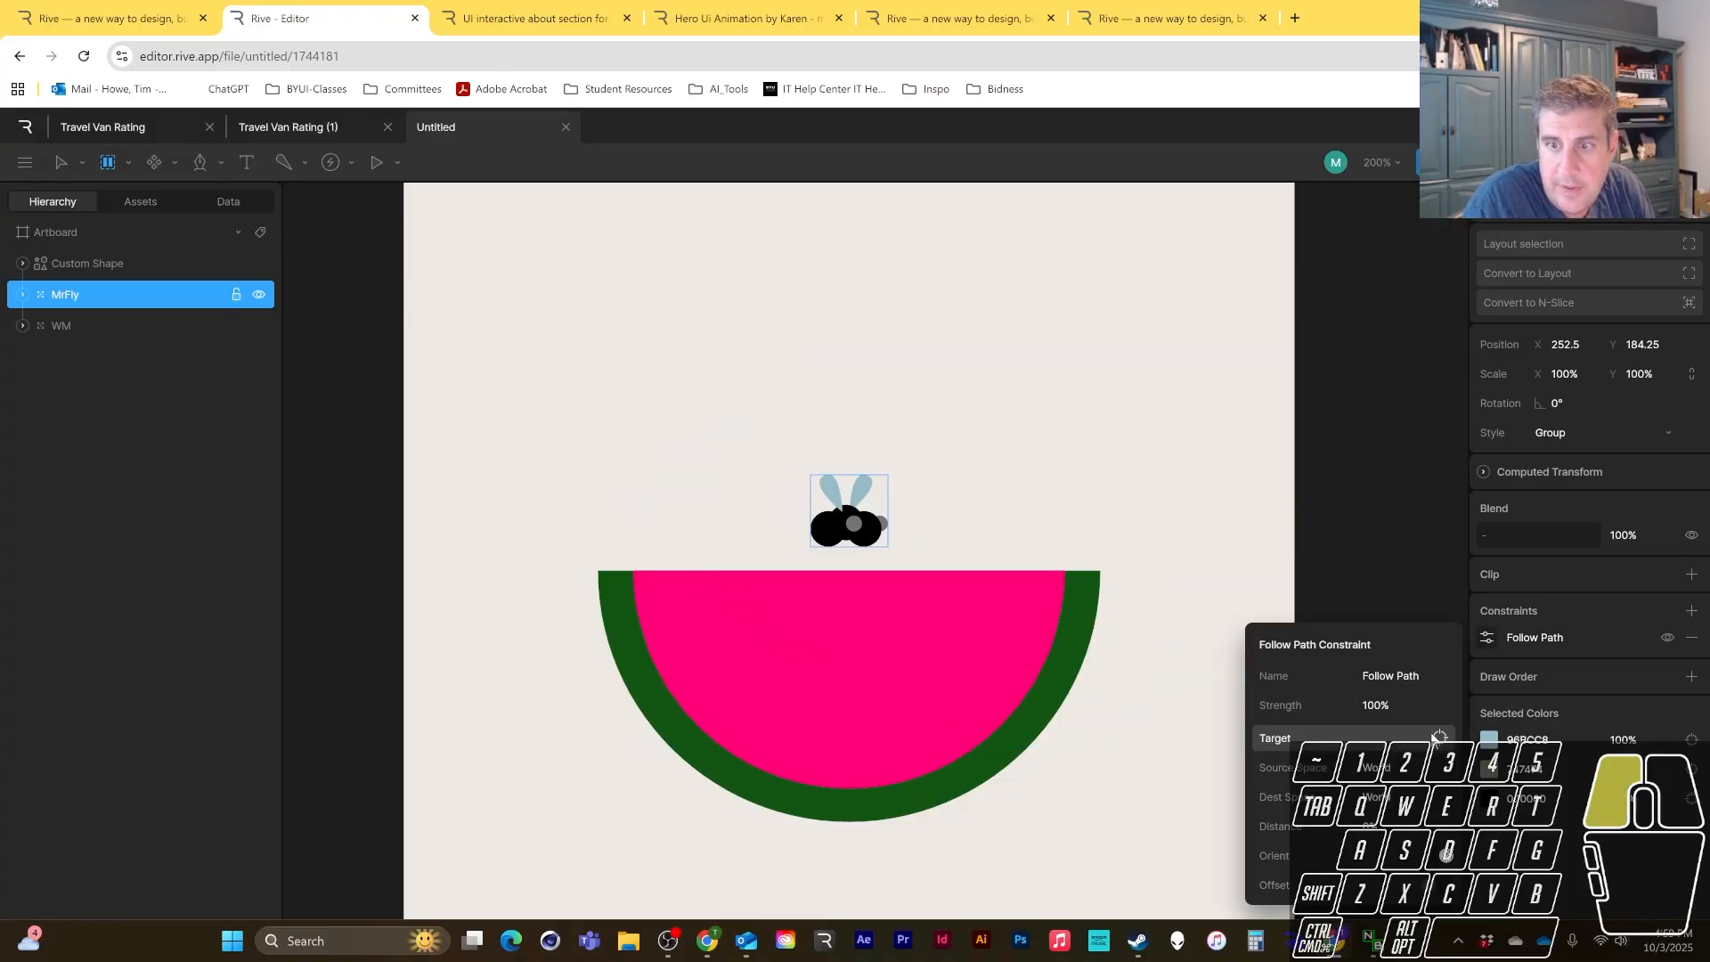
left_click(22, 262)
left_click(73, 296)
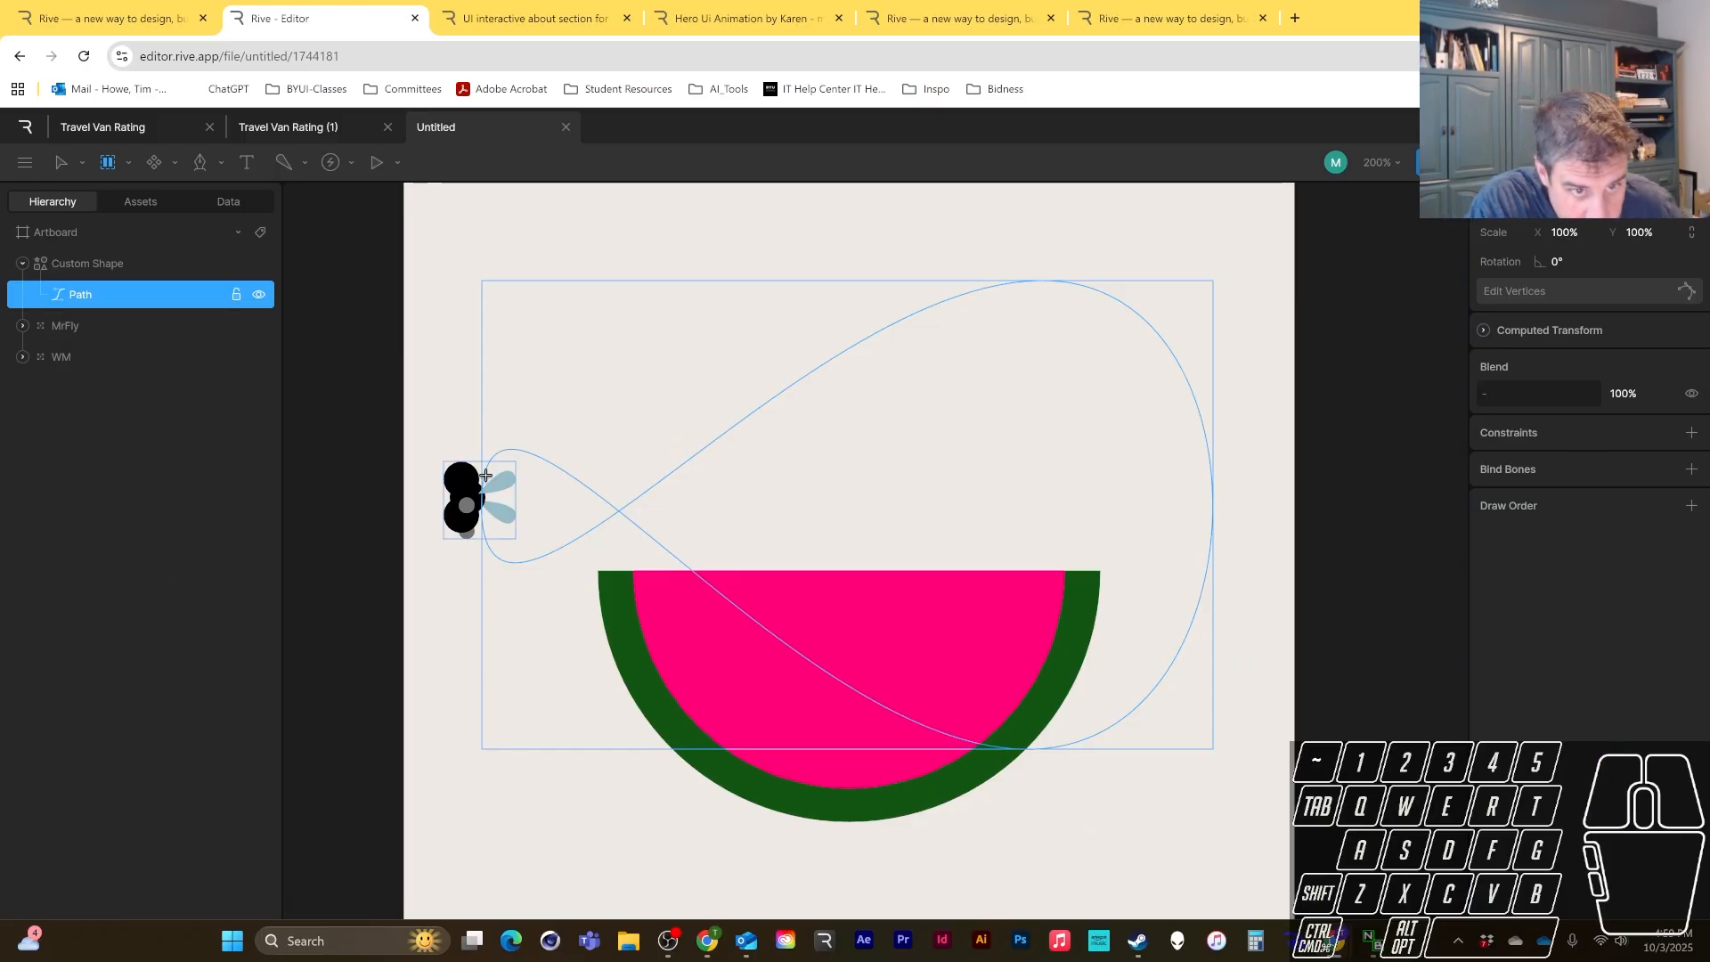
left_click(94, 264)
left_click(68, 291)
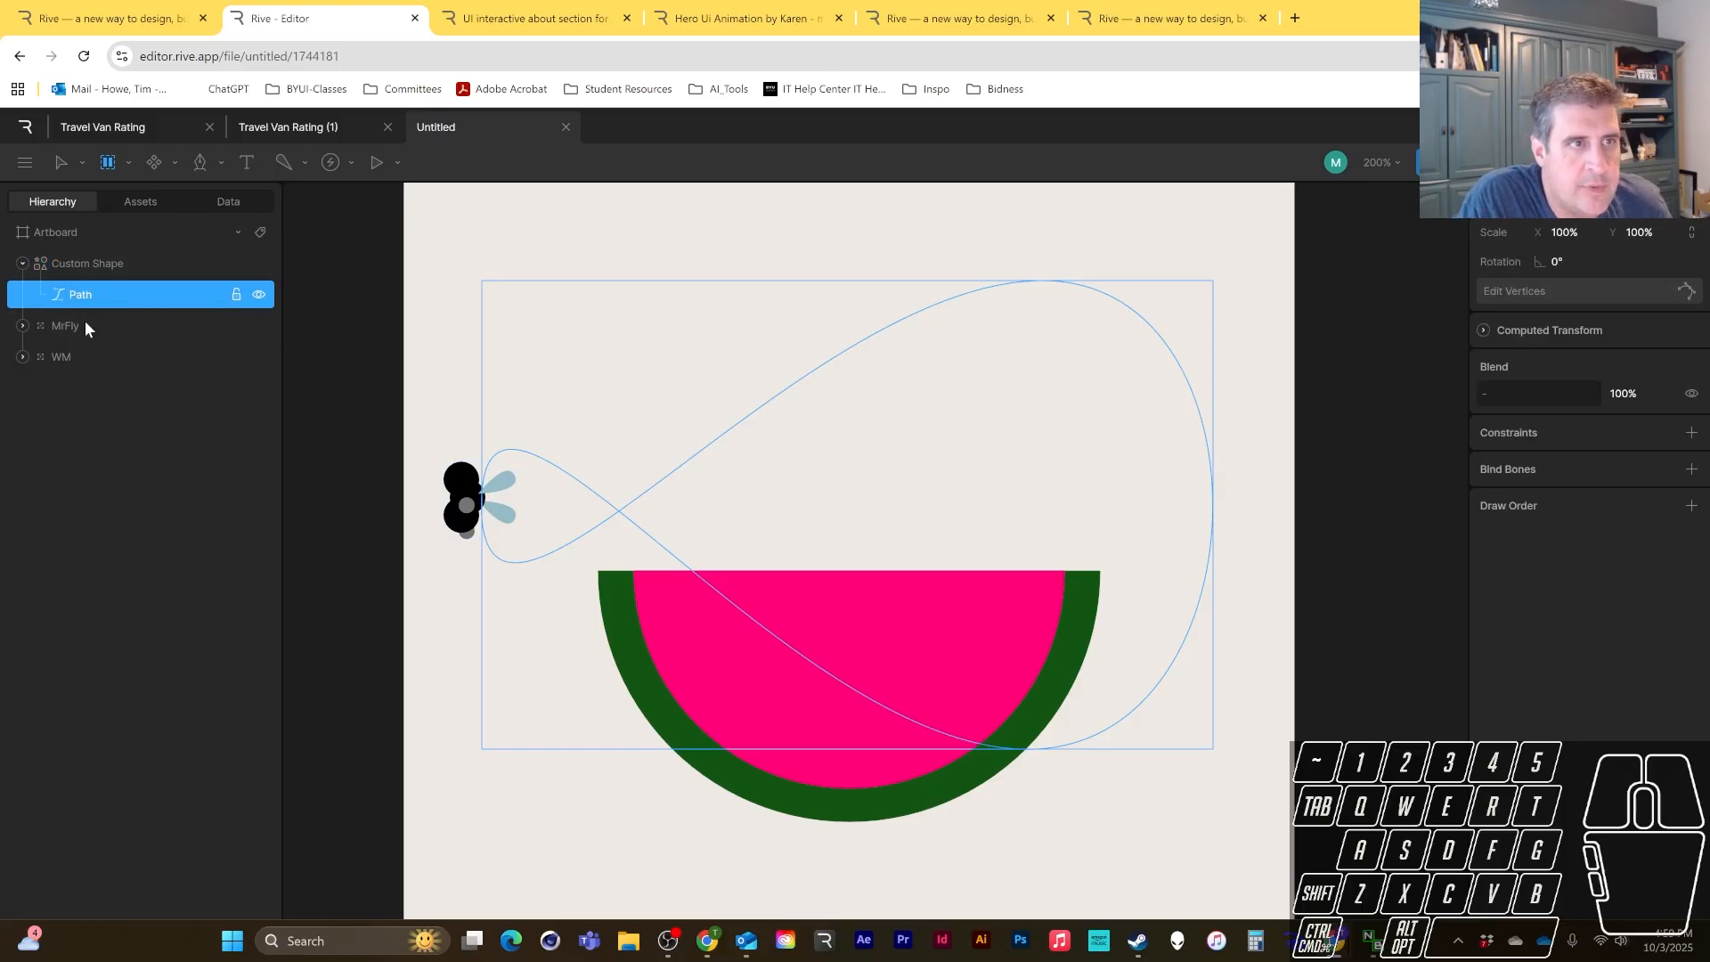
- Move MrFly along the path by scrubbing its Follow Path constraint's distance to 59%
left_click(86, 326)
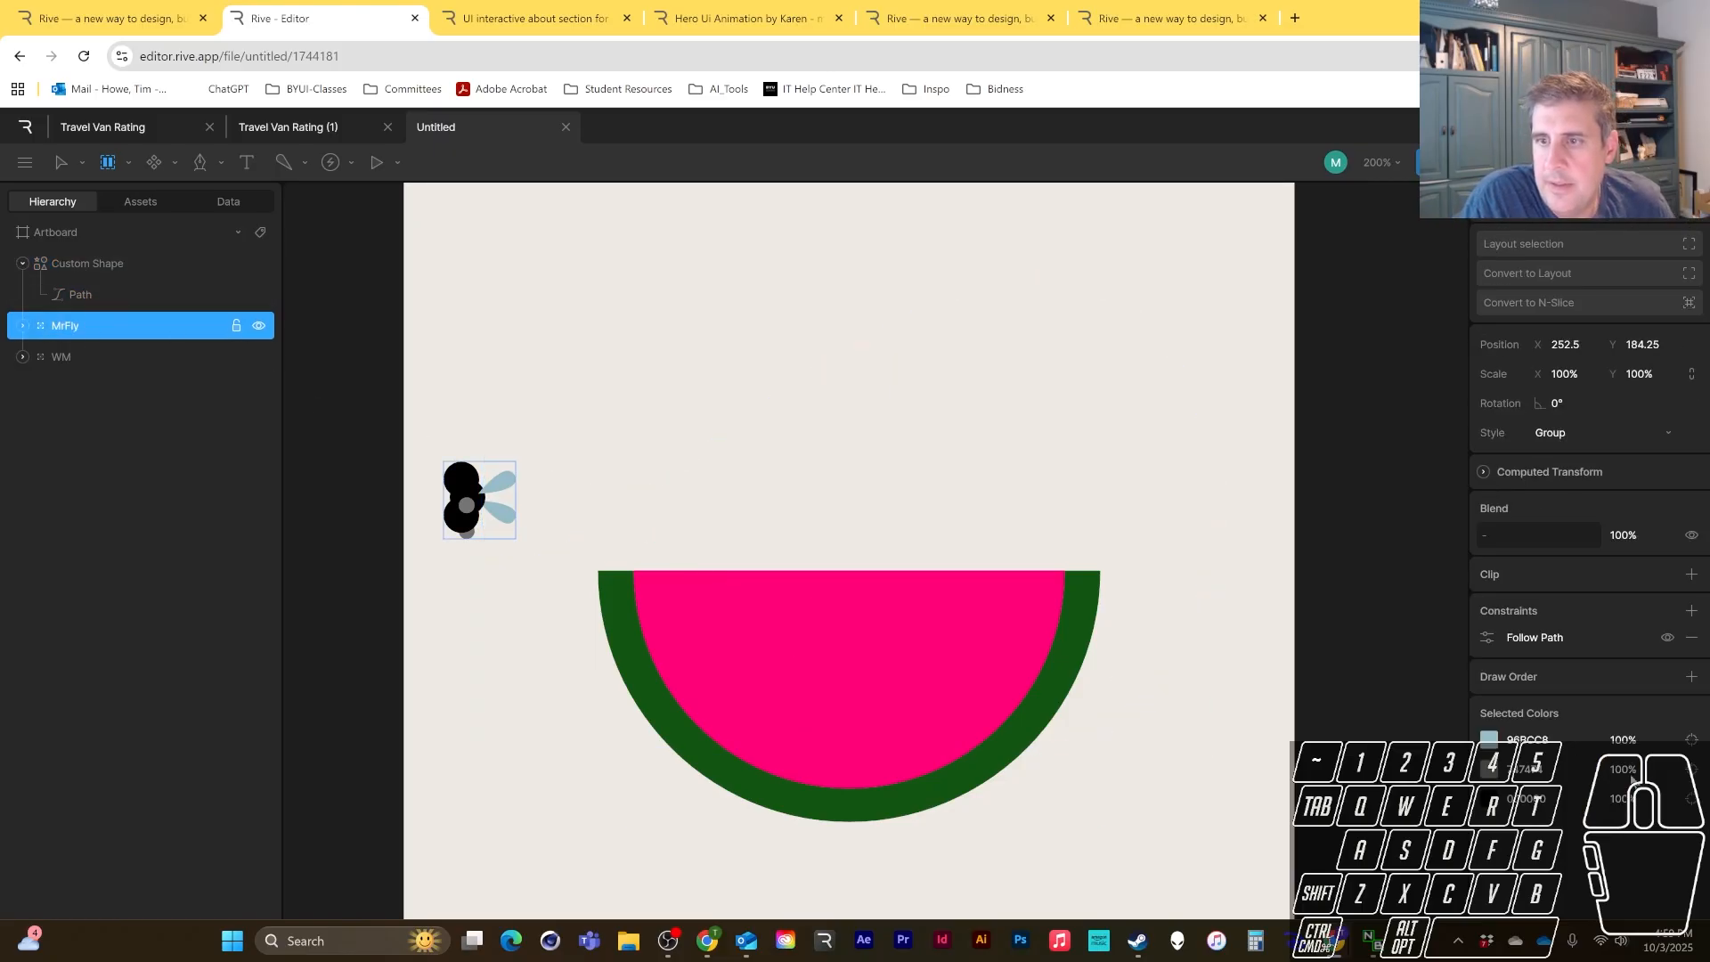
left_click(1491, 638)
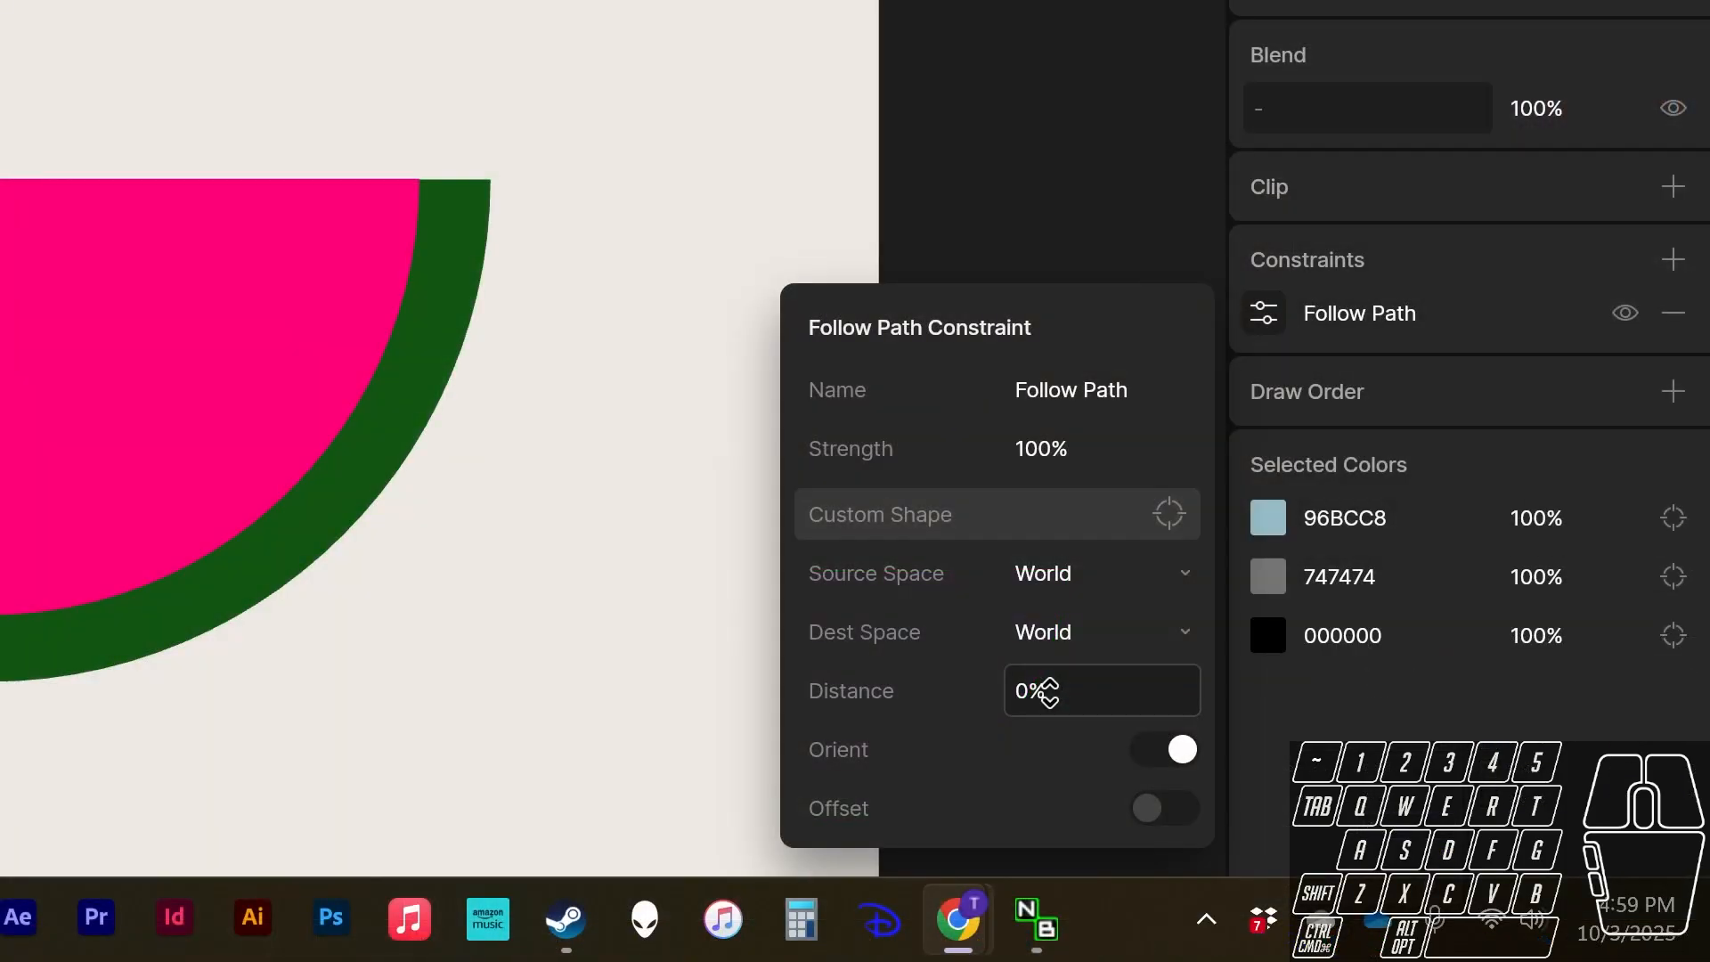
left_click_drag(1379, 826, 1379, 827)
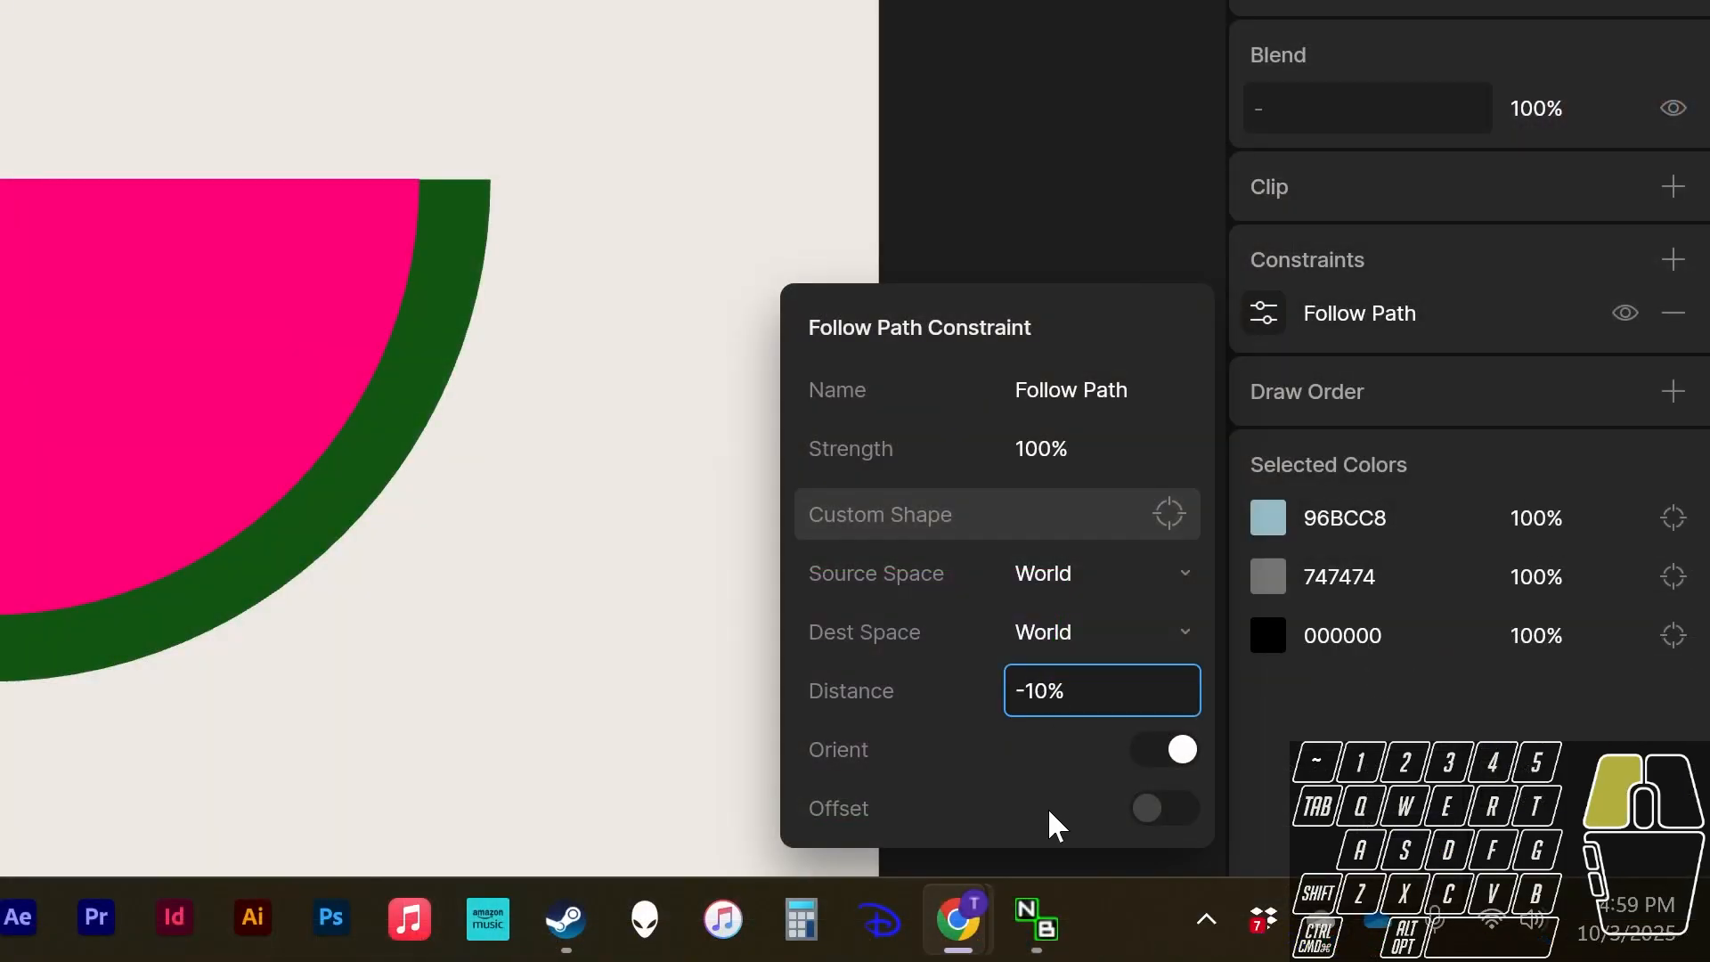
left_click_drag(1055, 824, 1154, 577)
left_click_drag(1194, 337, 1293, 160)
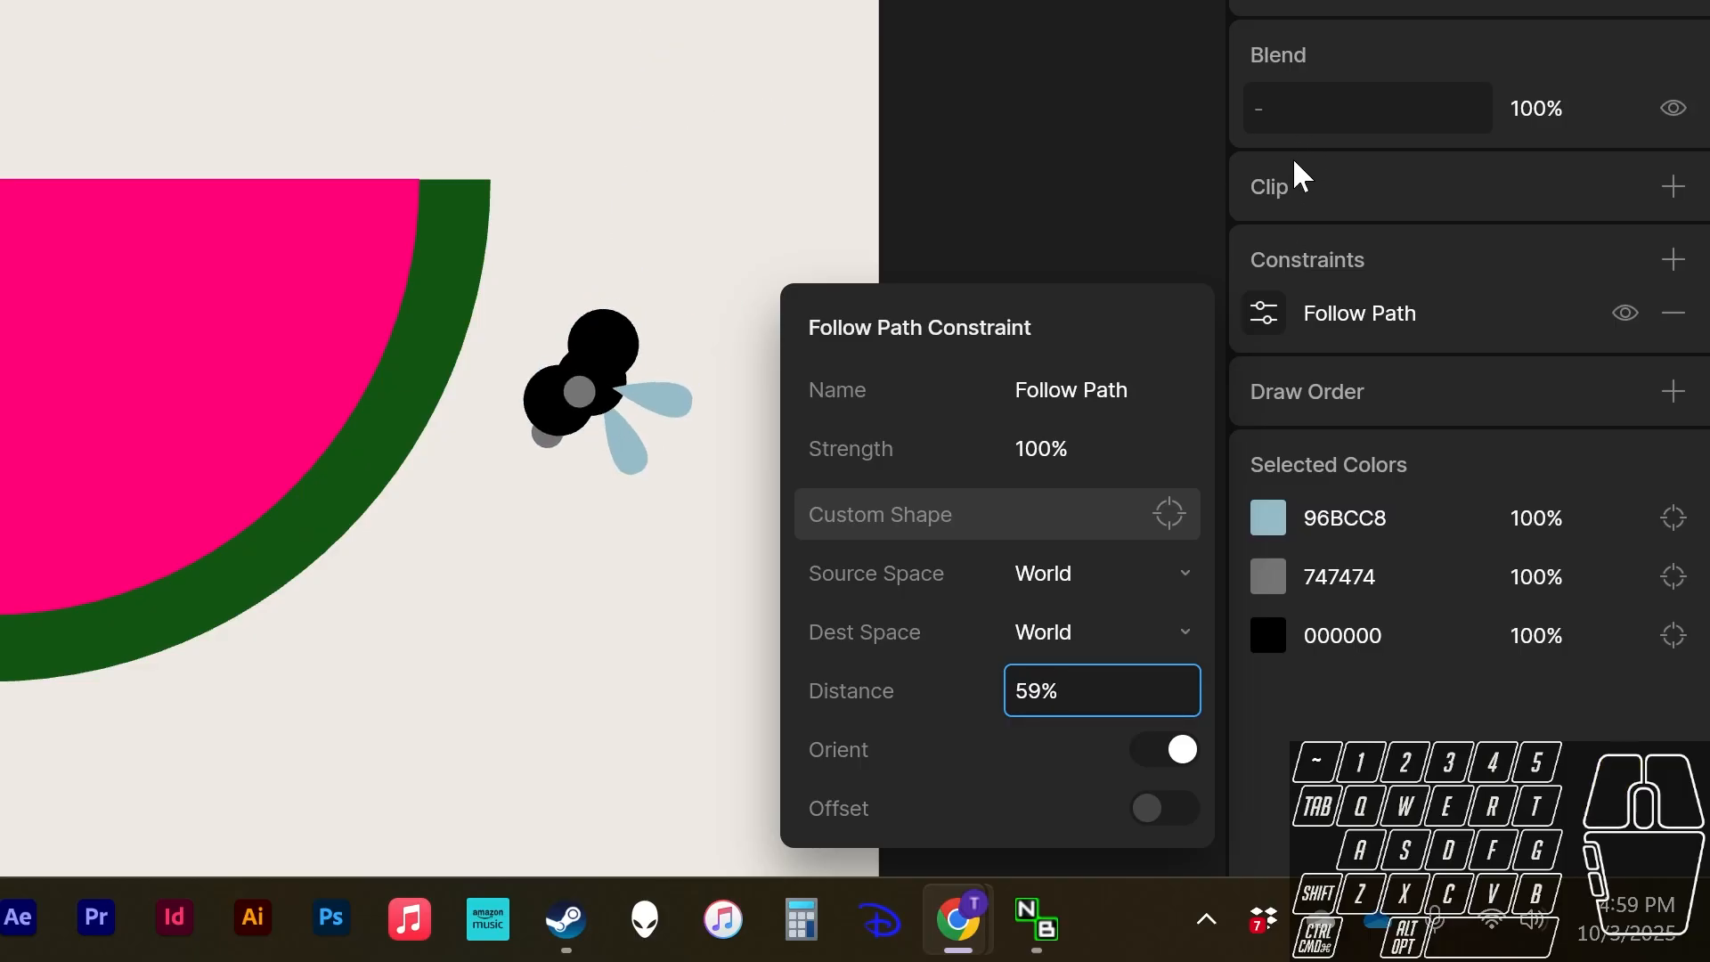
- Compare MrFly with Orient off and on while scrubbing the Follow Path distance to 59.25
left_click(1158, 757)
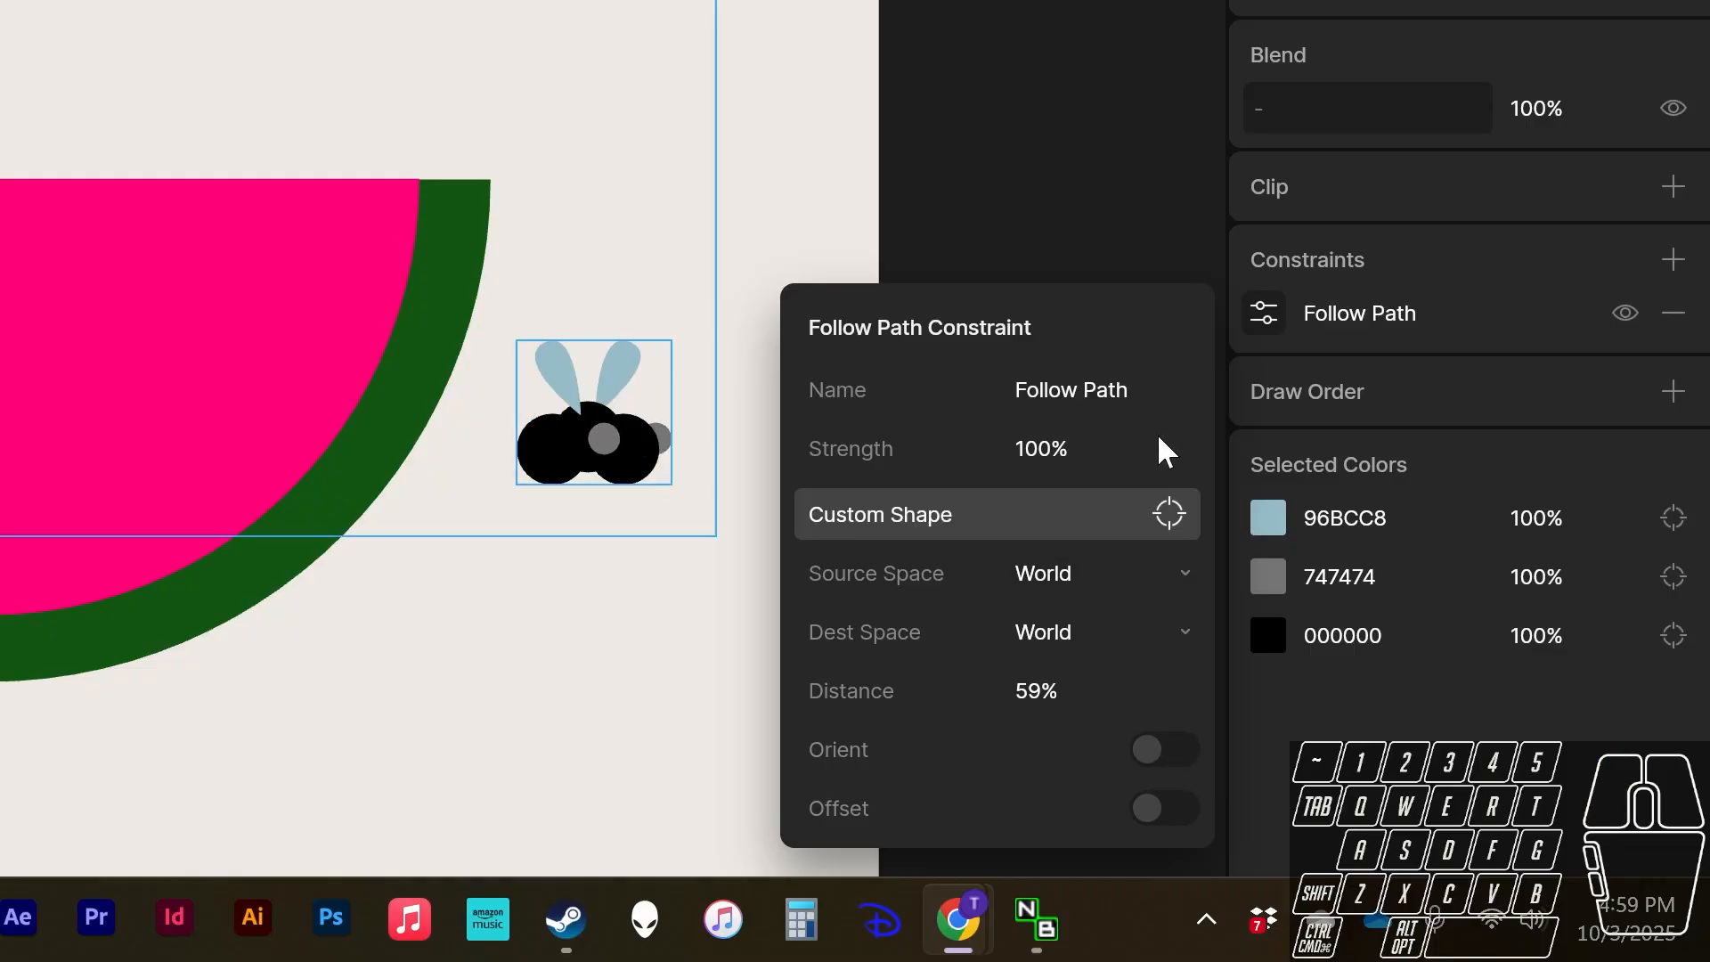
left_click_drag(1076, 670, 1127, 737)
left_click(1143, 750)
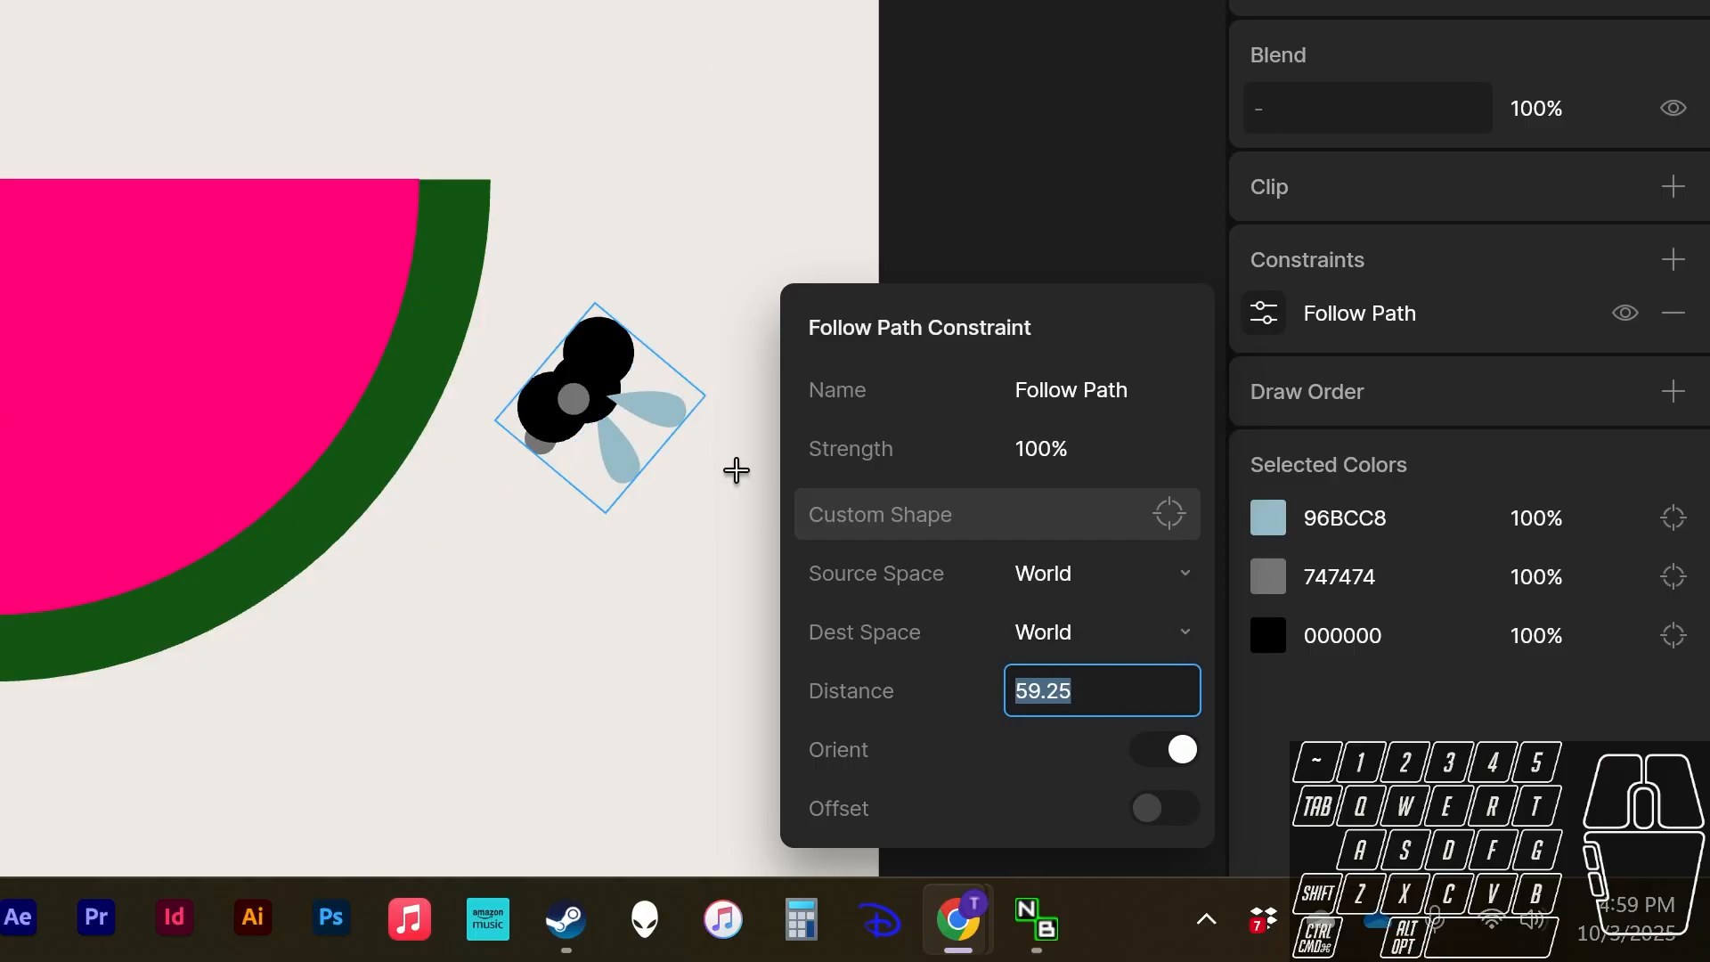
- Turn off Orient on MrFly's Follow Path constraint and scrub the distance to 57%
left_click(1126, 687)
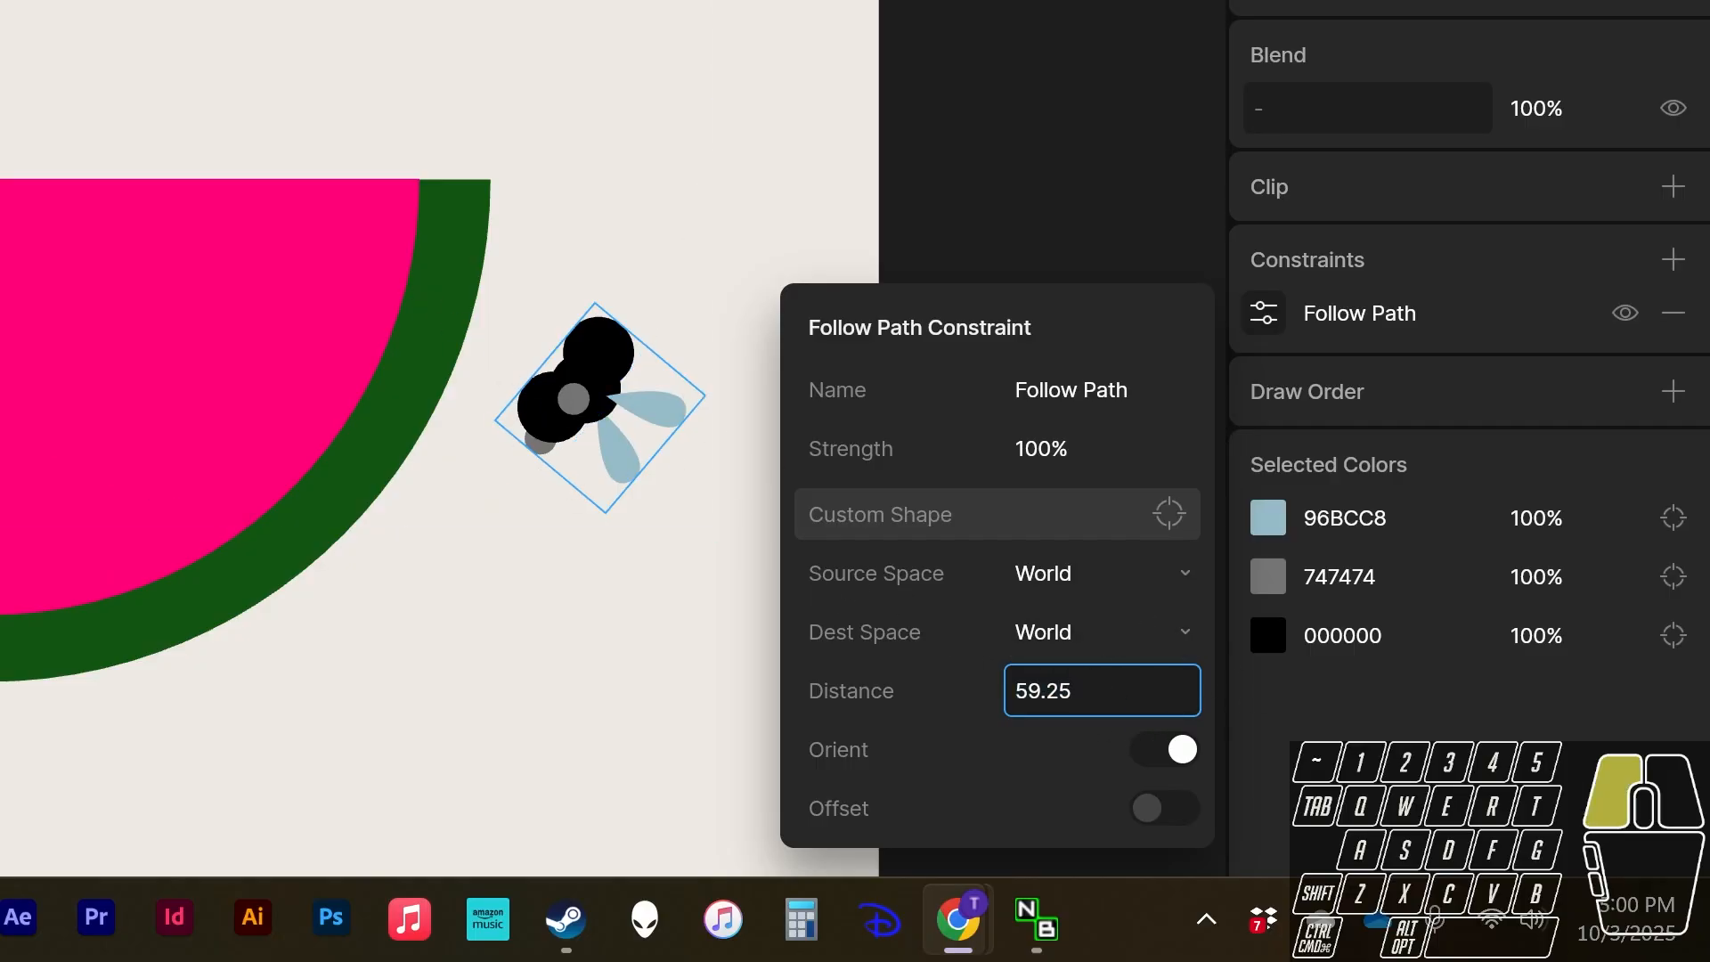
left_click(1168, 746)
left_click_drag(1080, 686, 1100, 666)
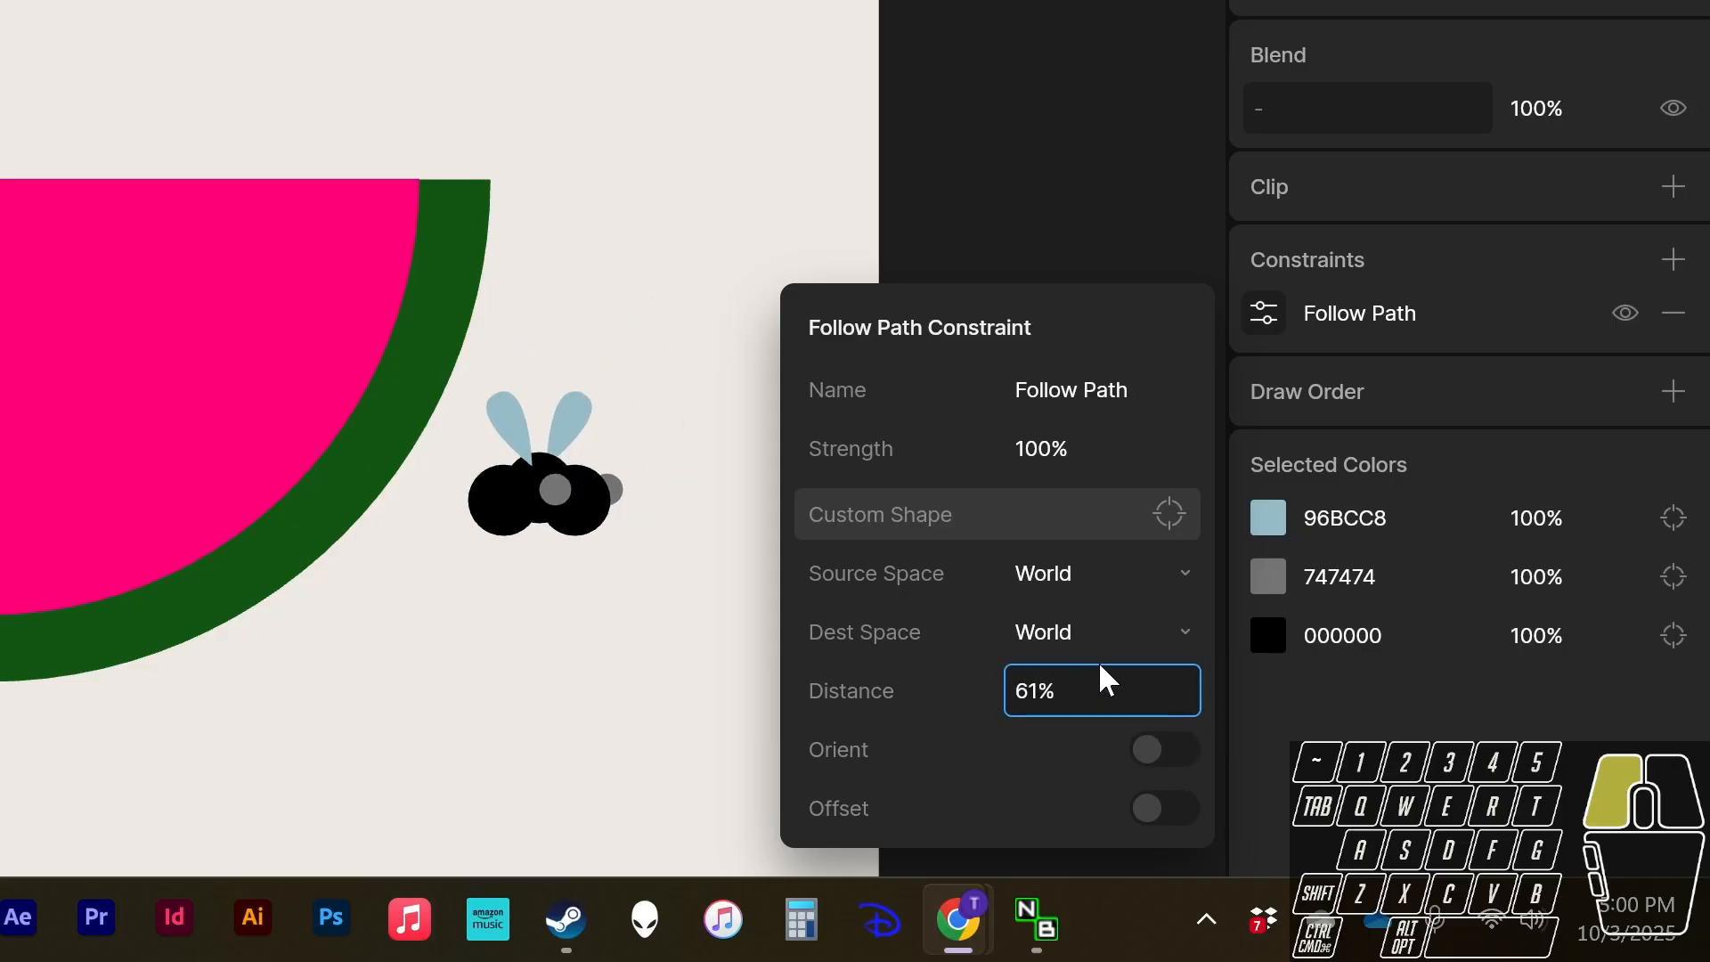
left_click(534, 496)
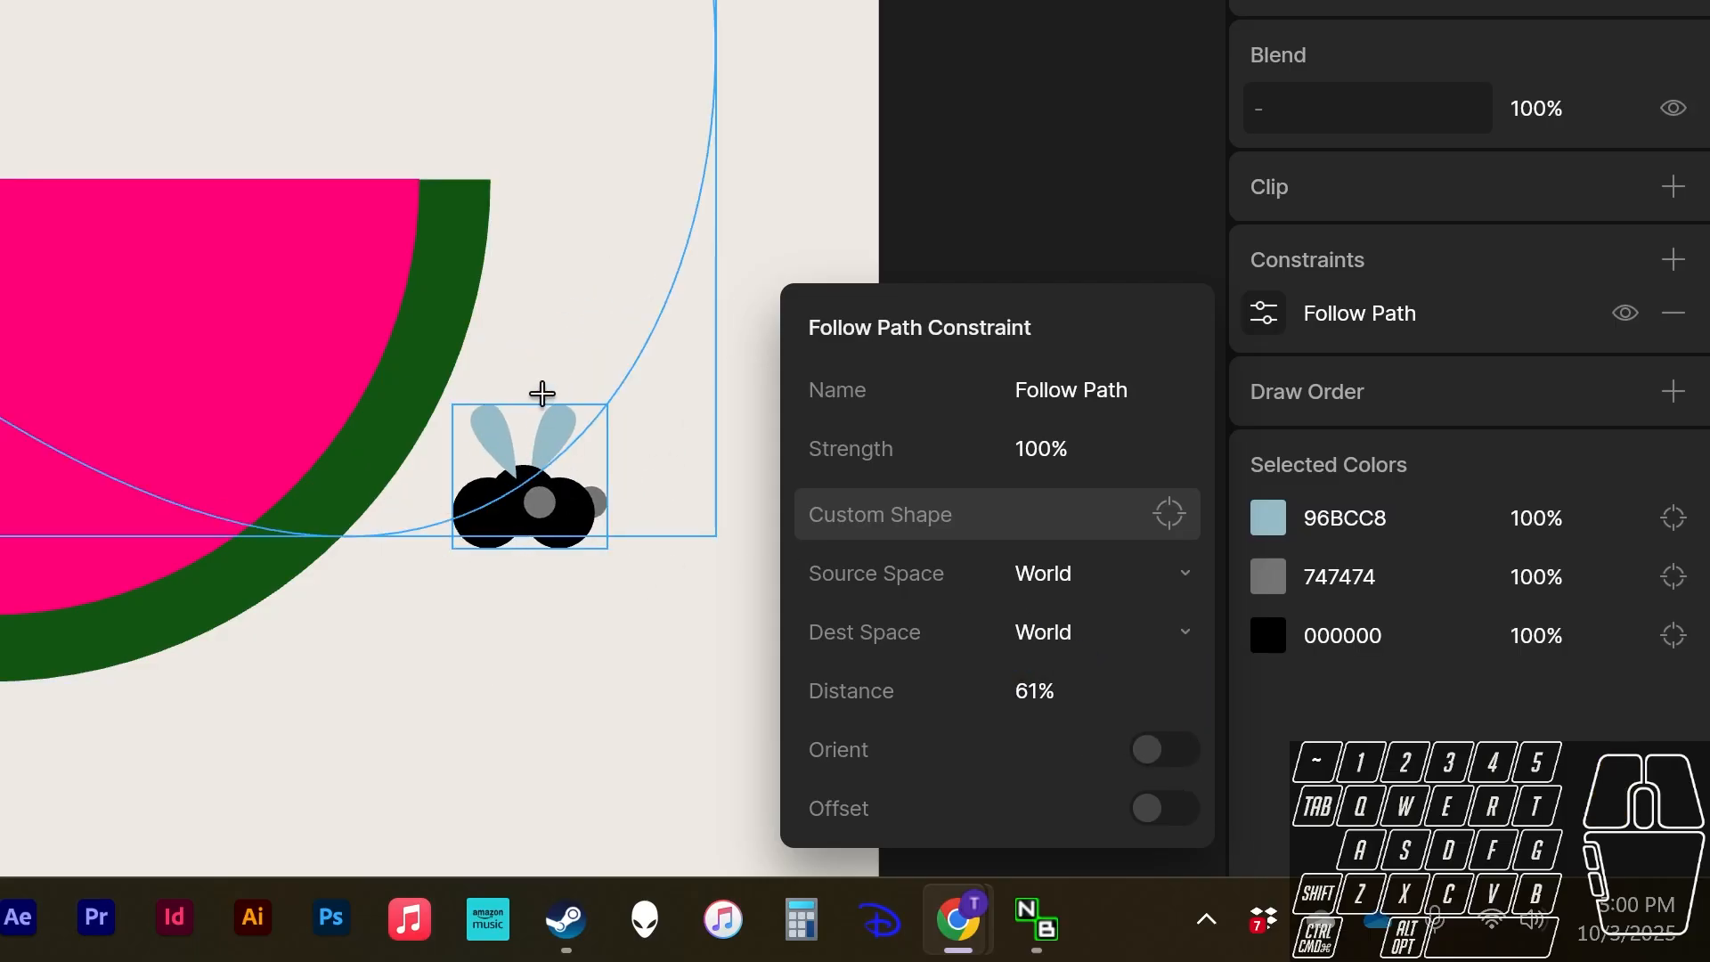
left_click_drag(1075, 696, 890, 702)
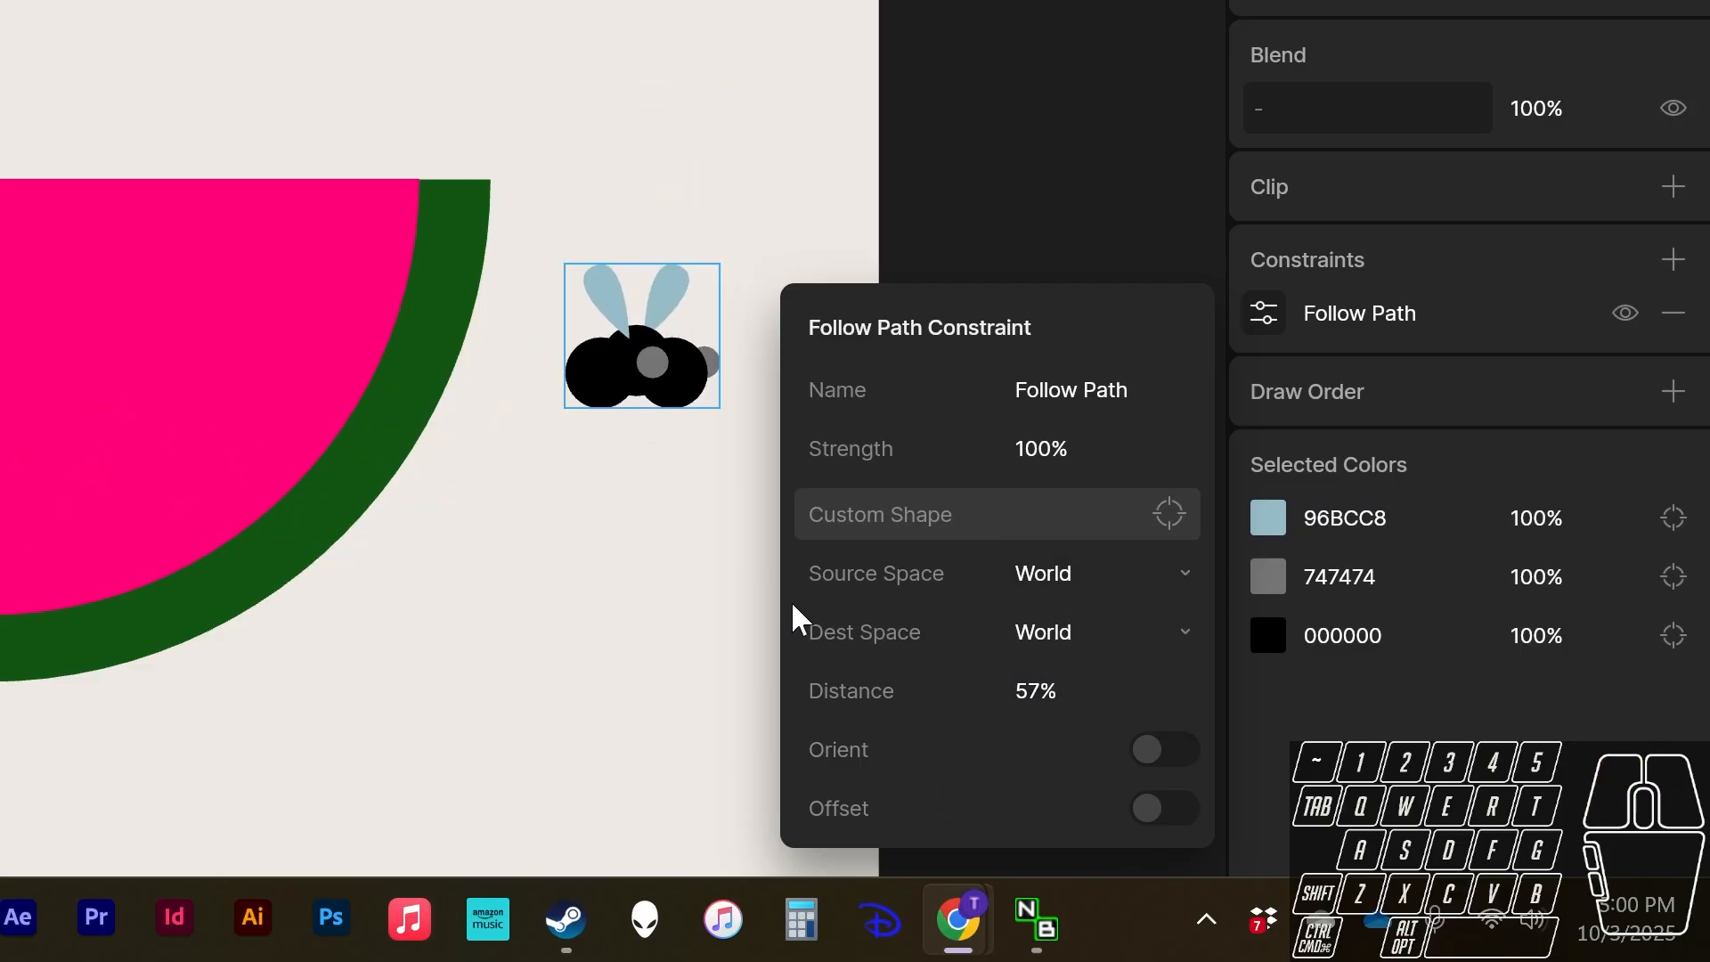
- Switch to animation mode and reopen the settings of MrFly's Follow Path constraint
scroll(278, 229, "up", 1)
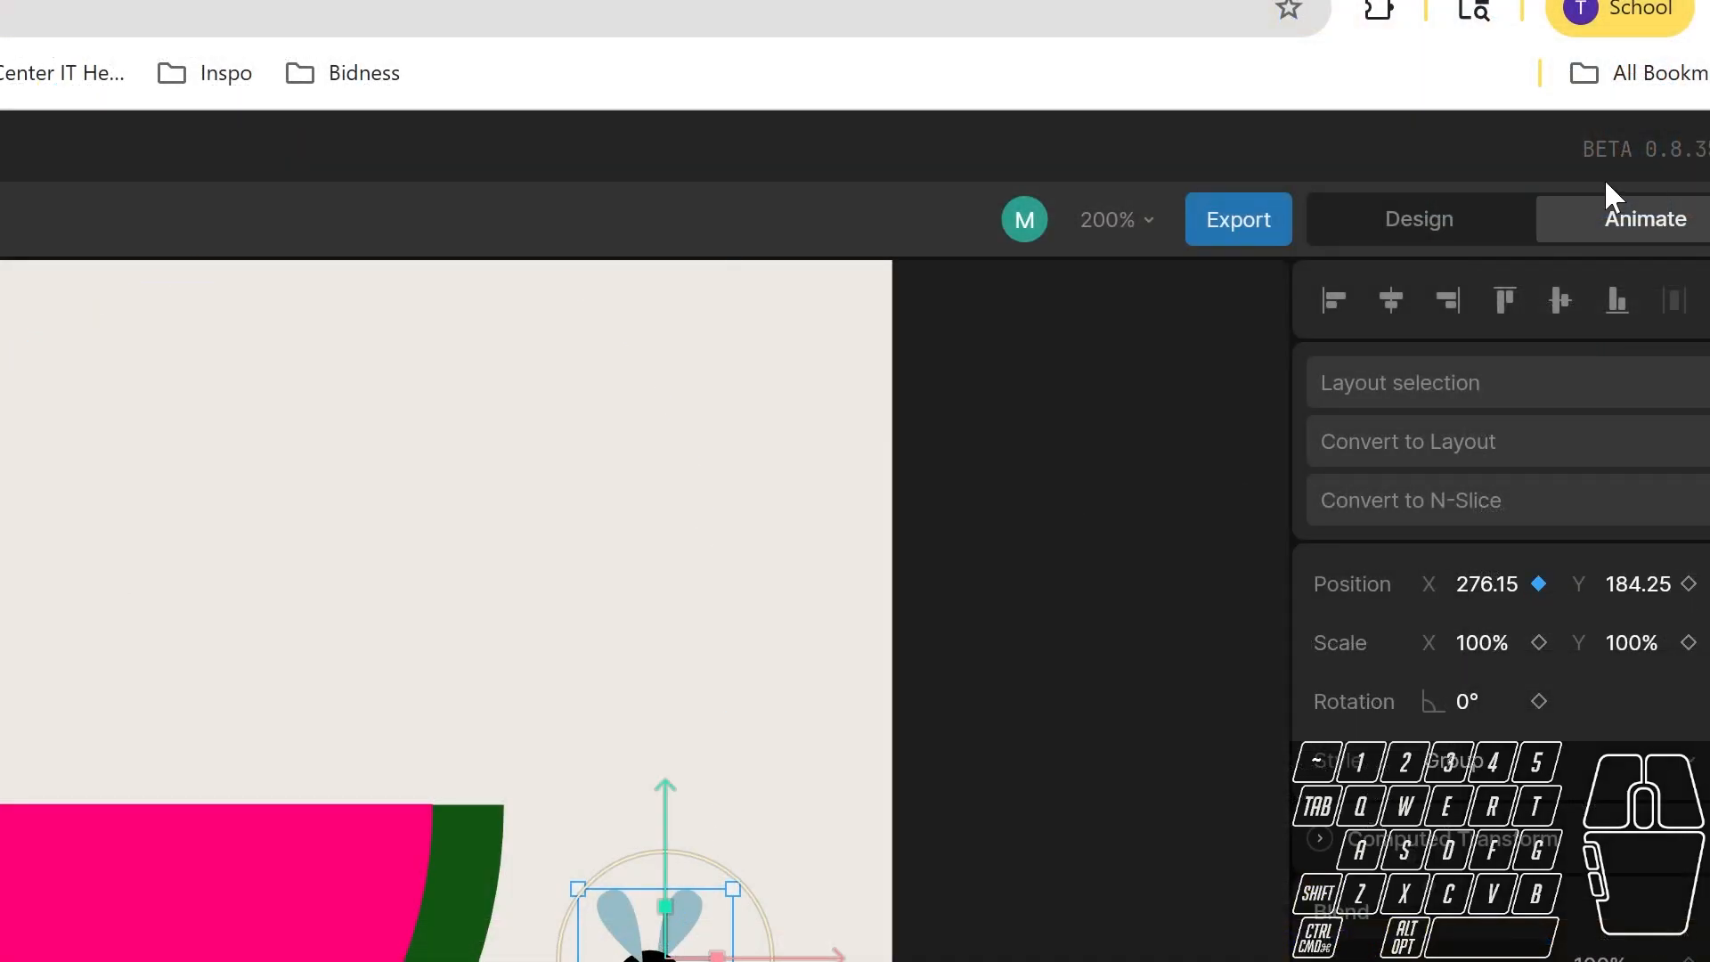
key("Tab")
key("Tab")
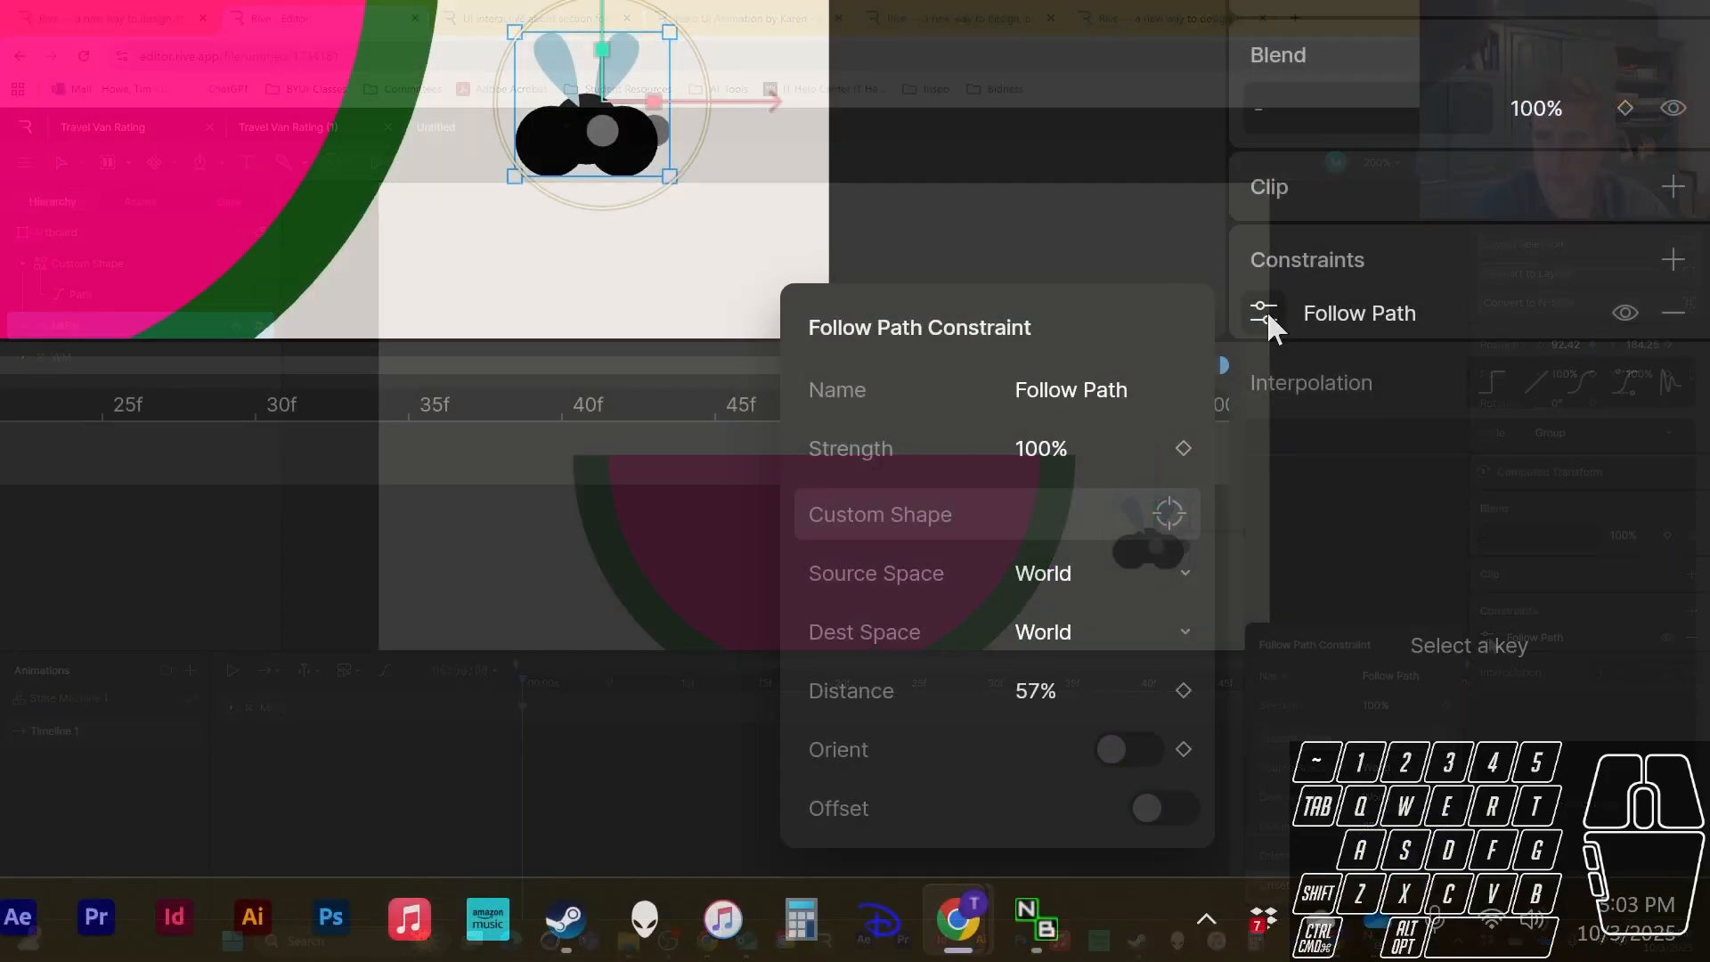
left_click(1486, 638)
left_click(1486, 638)
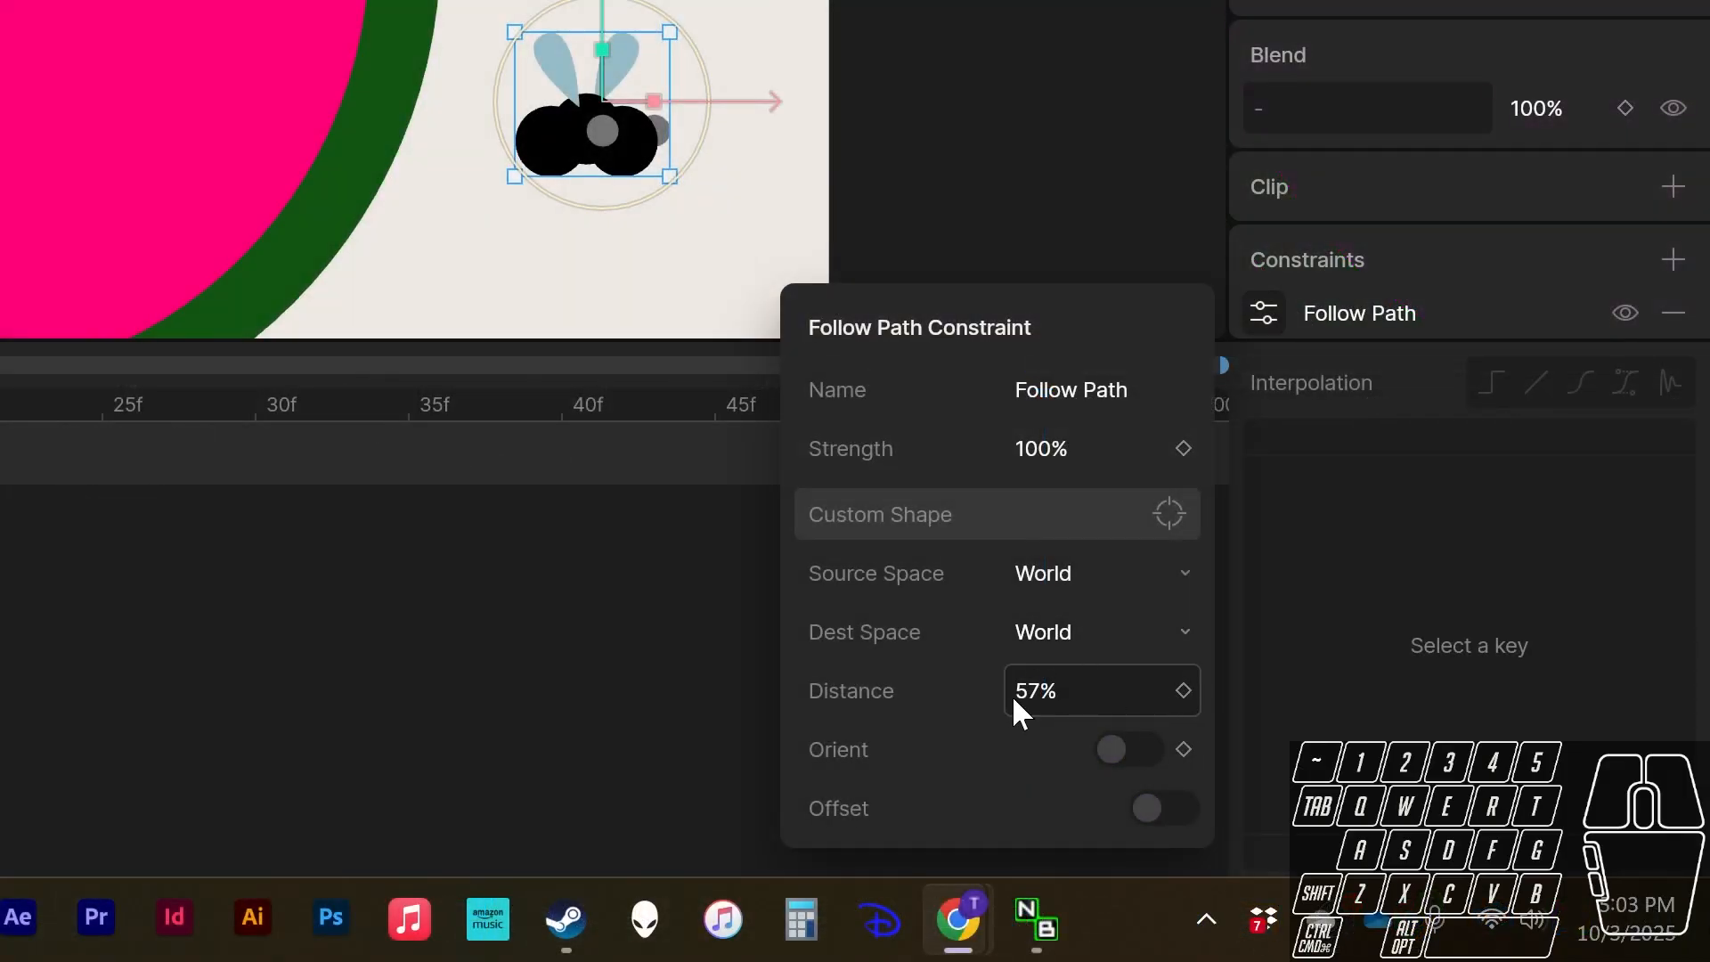
- Key MrFly's Follow Path distance at 0% on the timeline's first frame
left_click_drag(1046, 691, 979, 691)
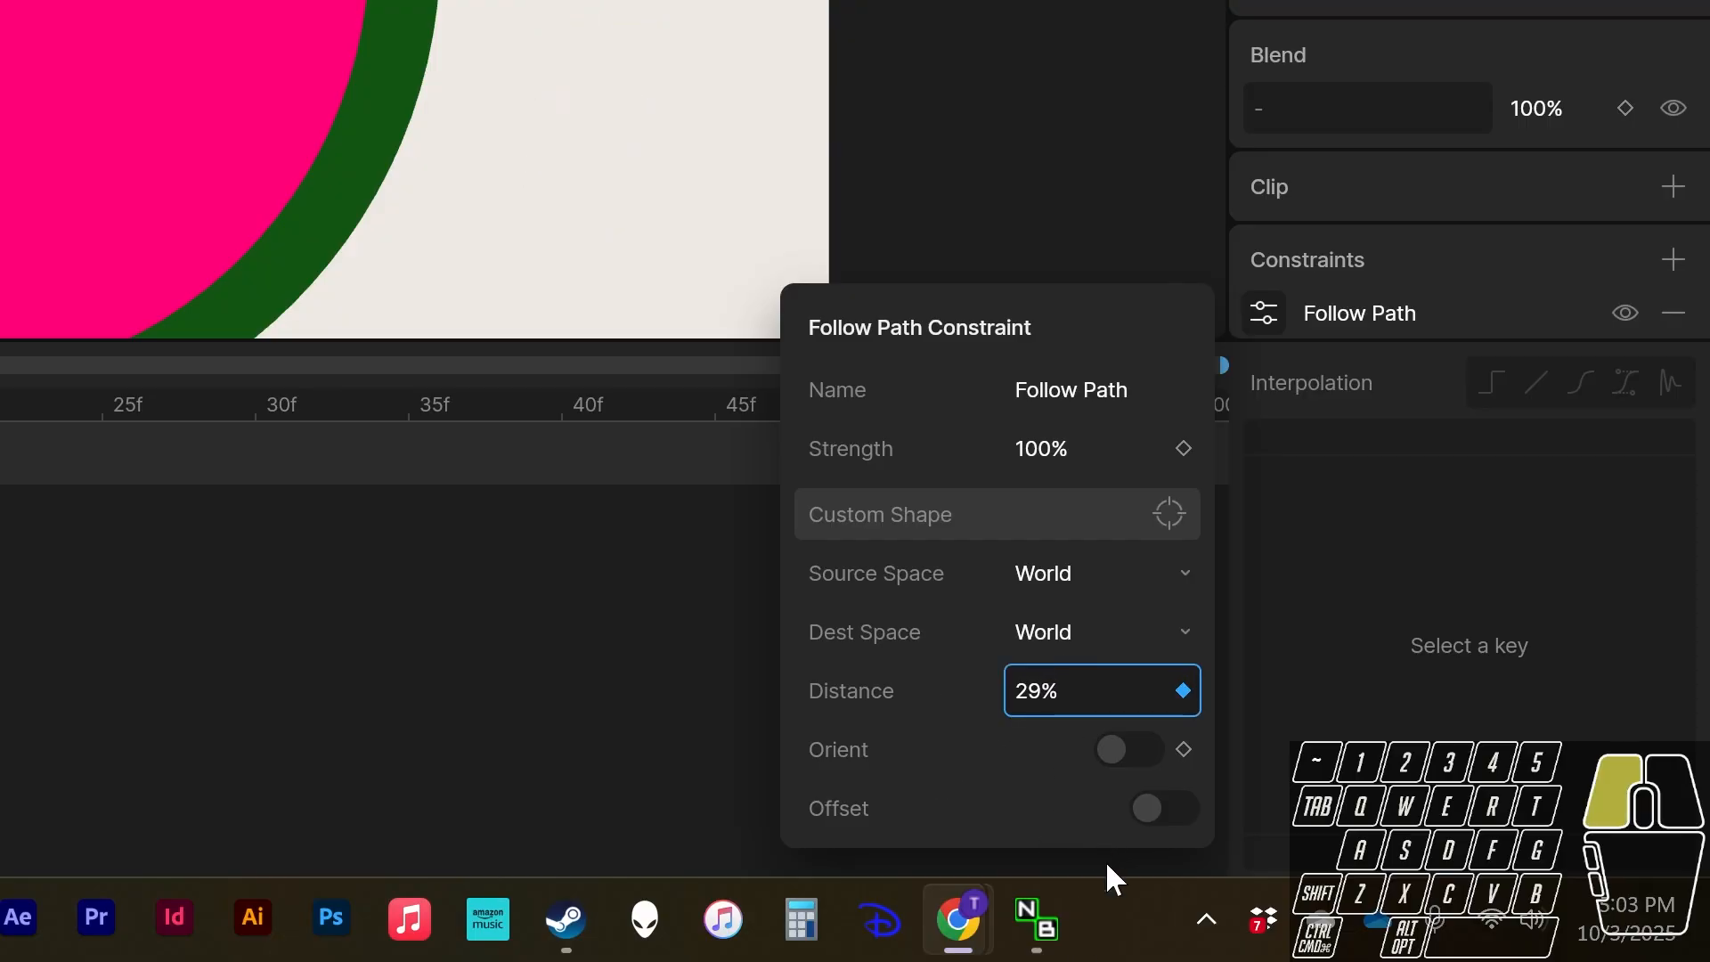
key("shift+alt")
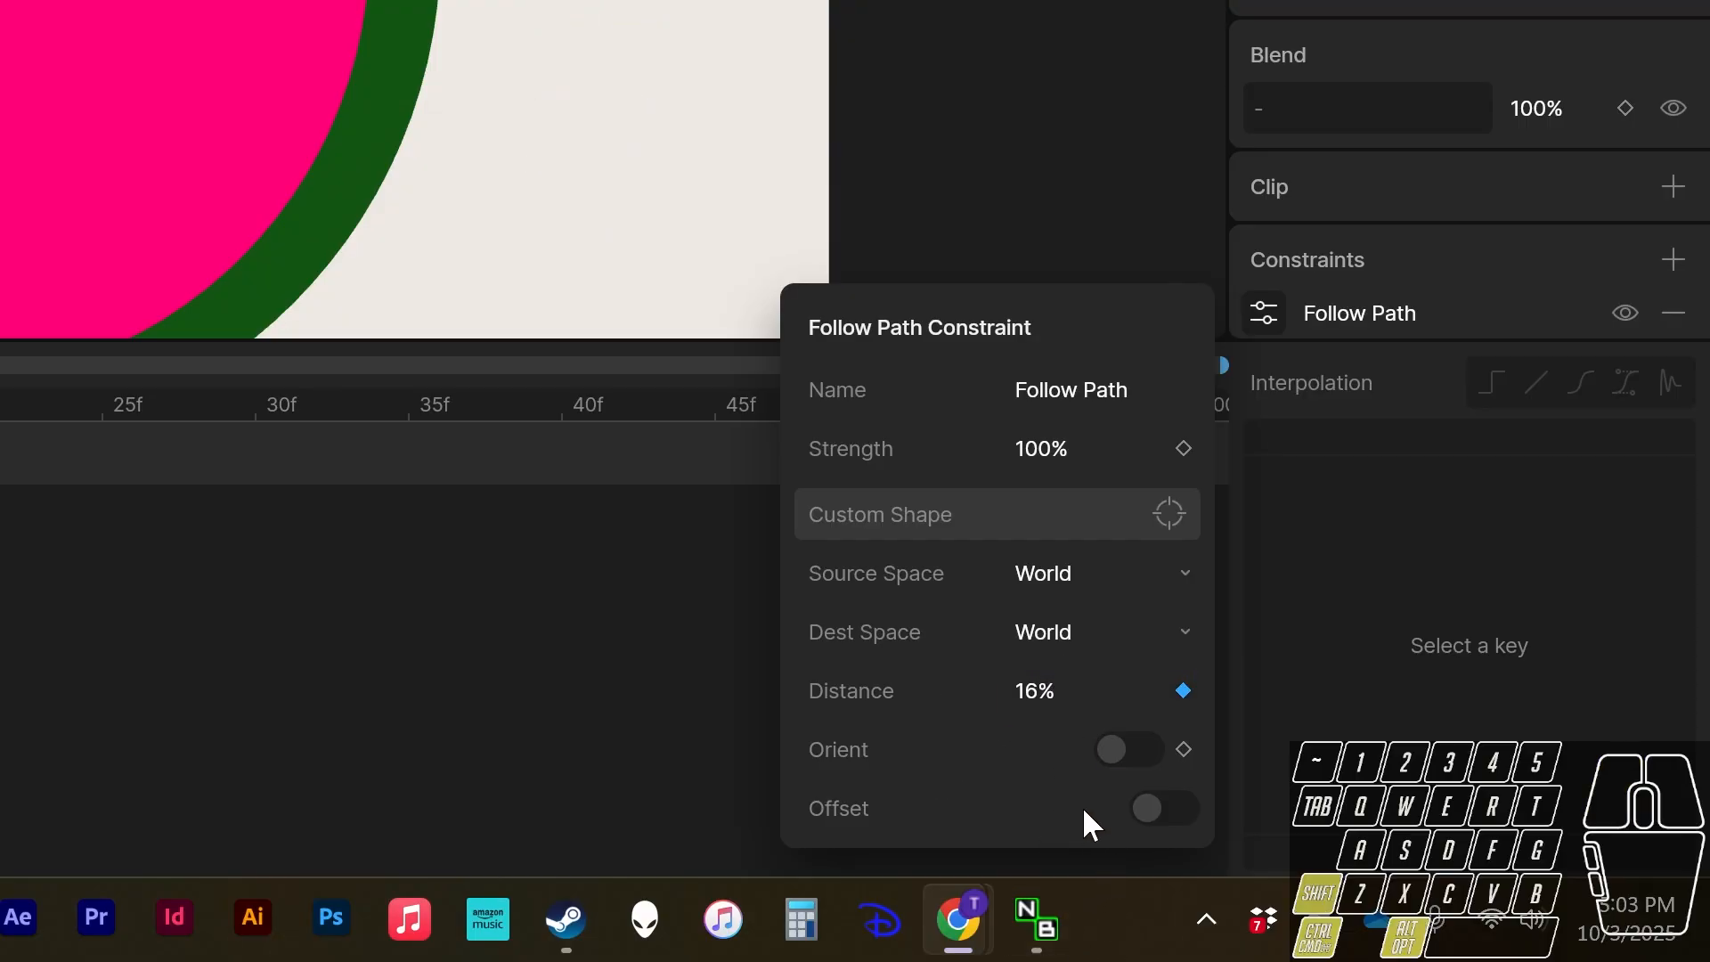
left_click_drag(1390, 824, 1373, 825)
left_click(1372, 825)
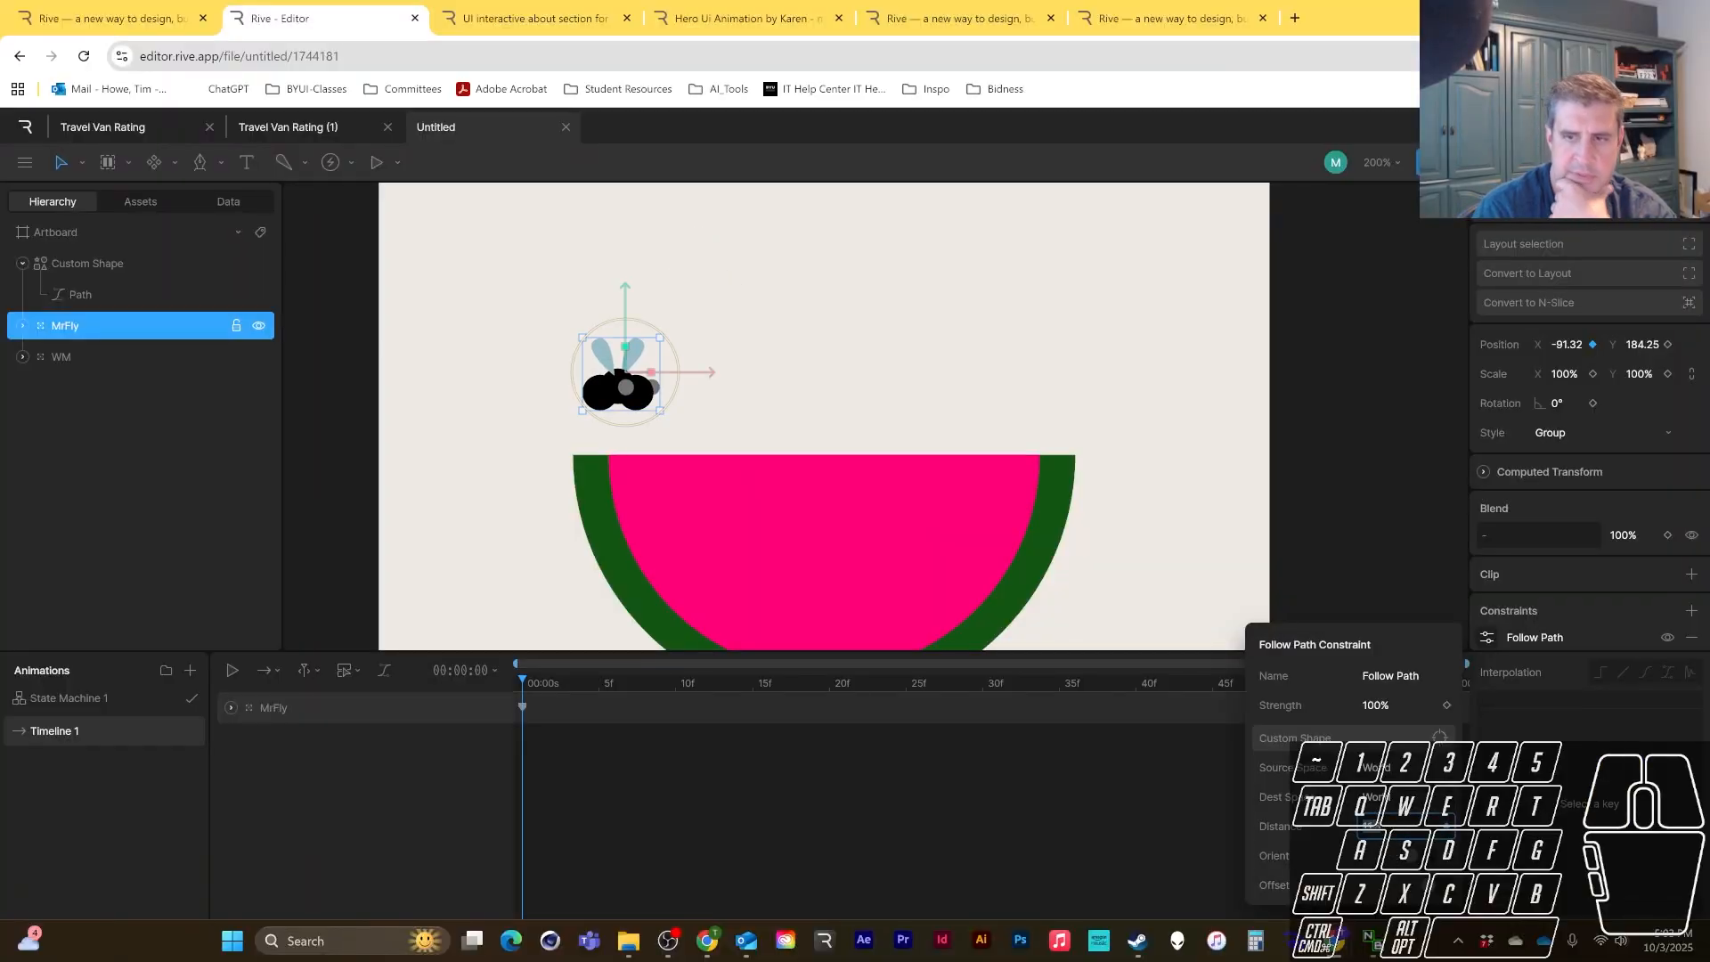
type("0")
key("Return")
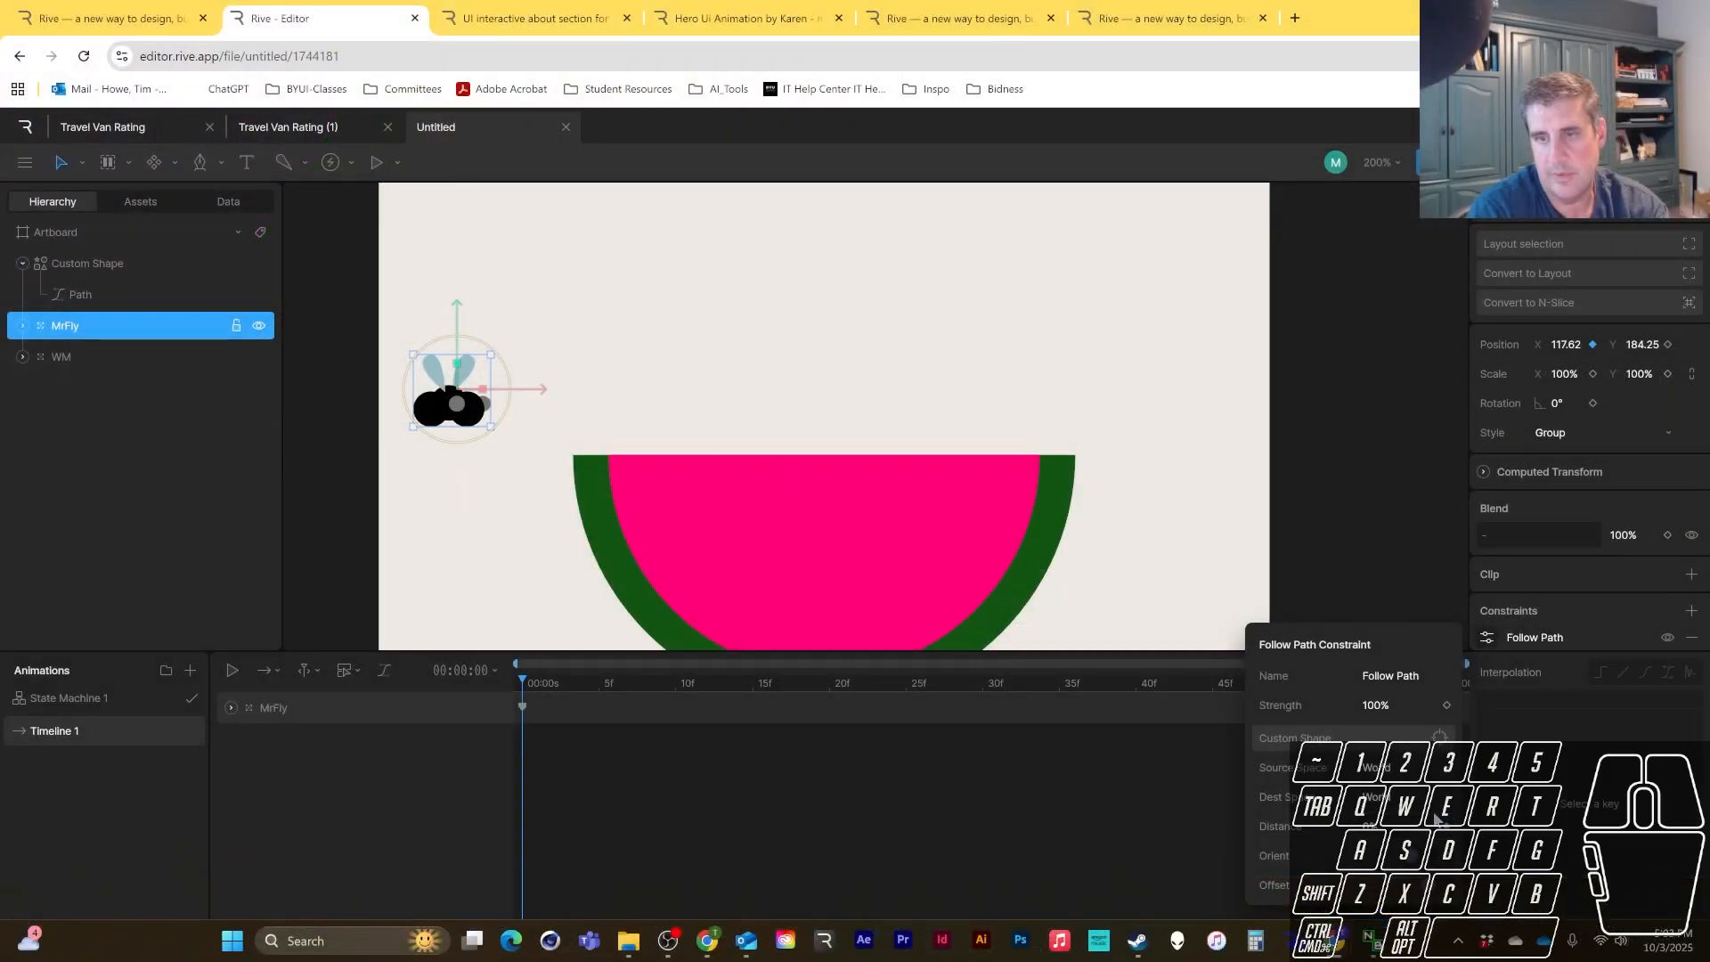
- Rename the Timeline 1 animation as Bug1
double_click(47, 728)
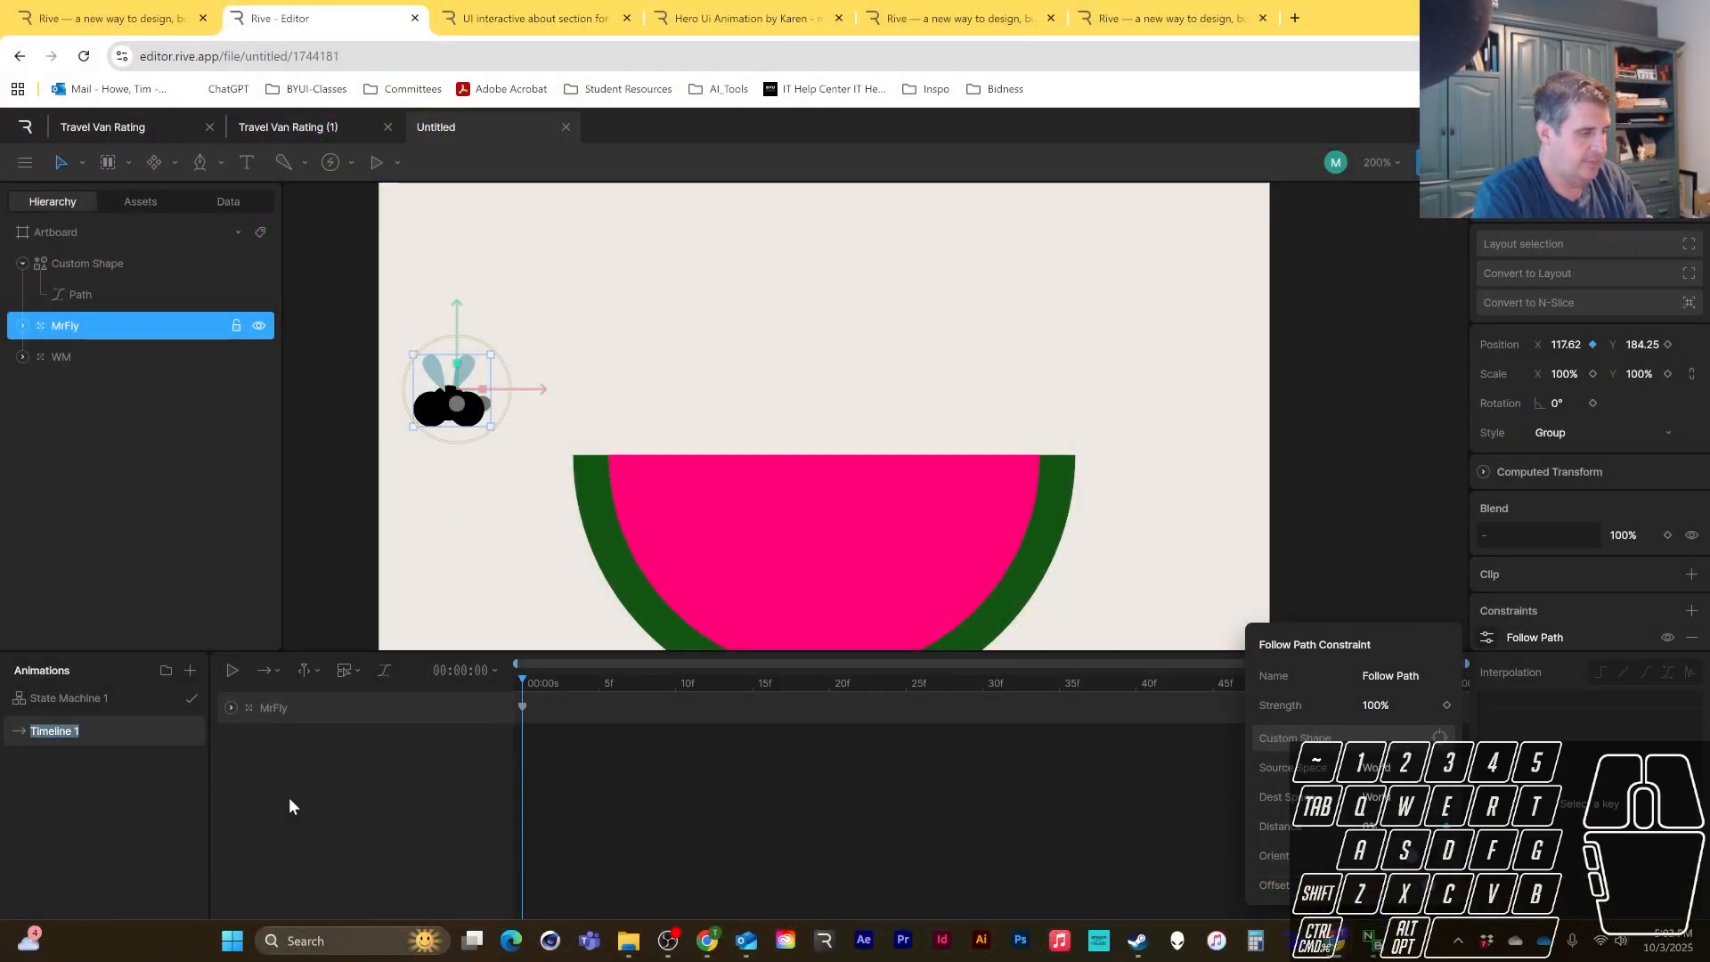
type("Bug")
key("Return")
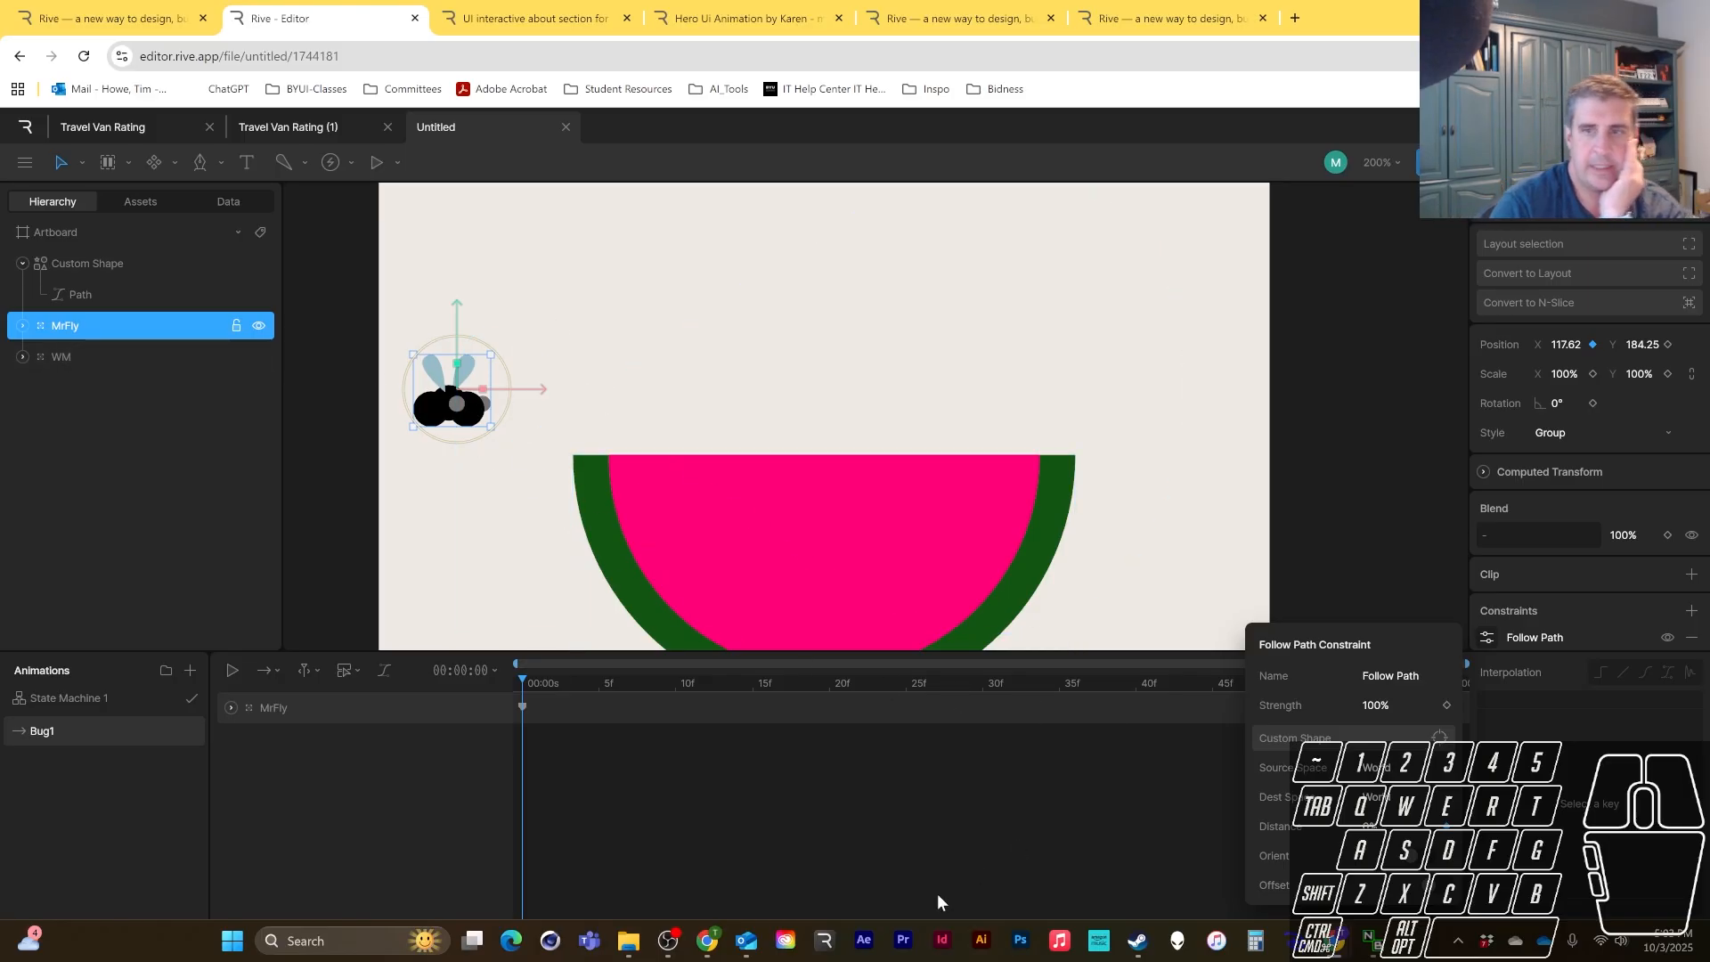
- Key MrFly's Follow Path distance at 100% at 00:01:00 and scrub the timeline to check the motion
left_click(527, 678)
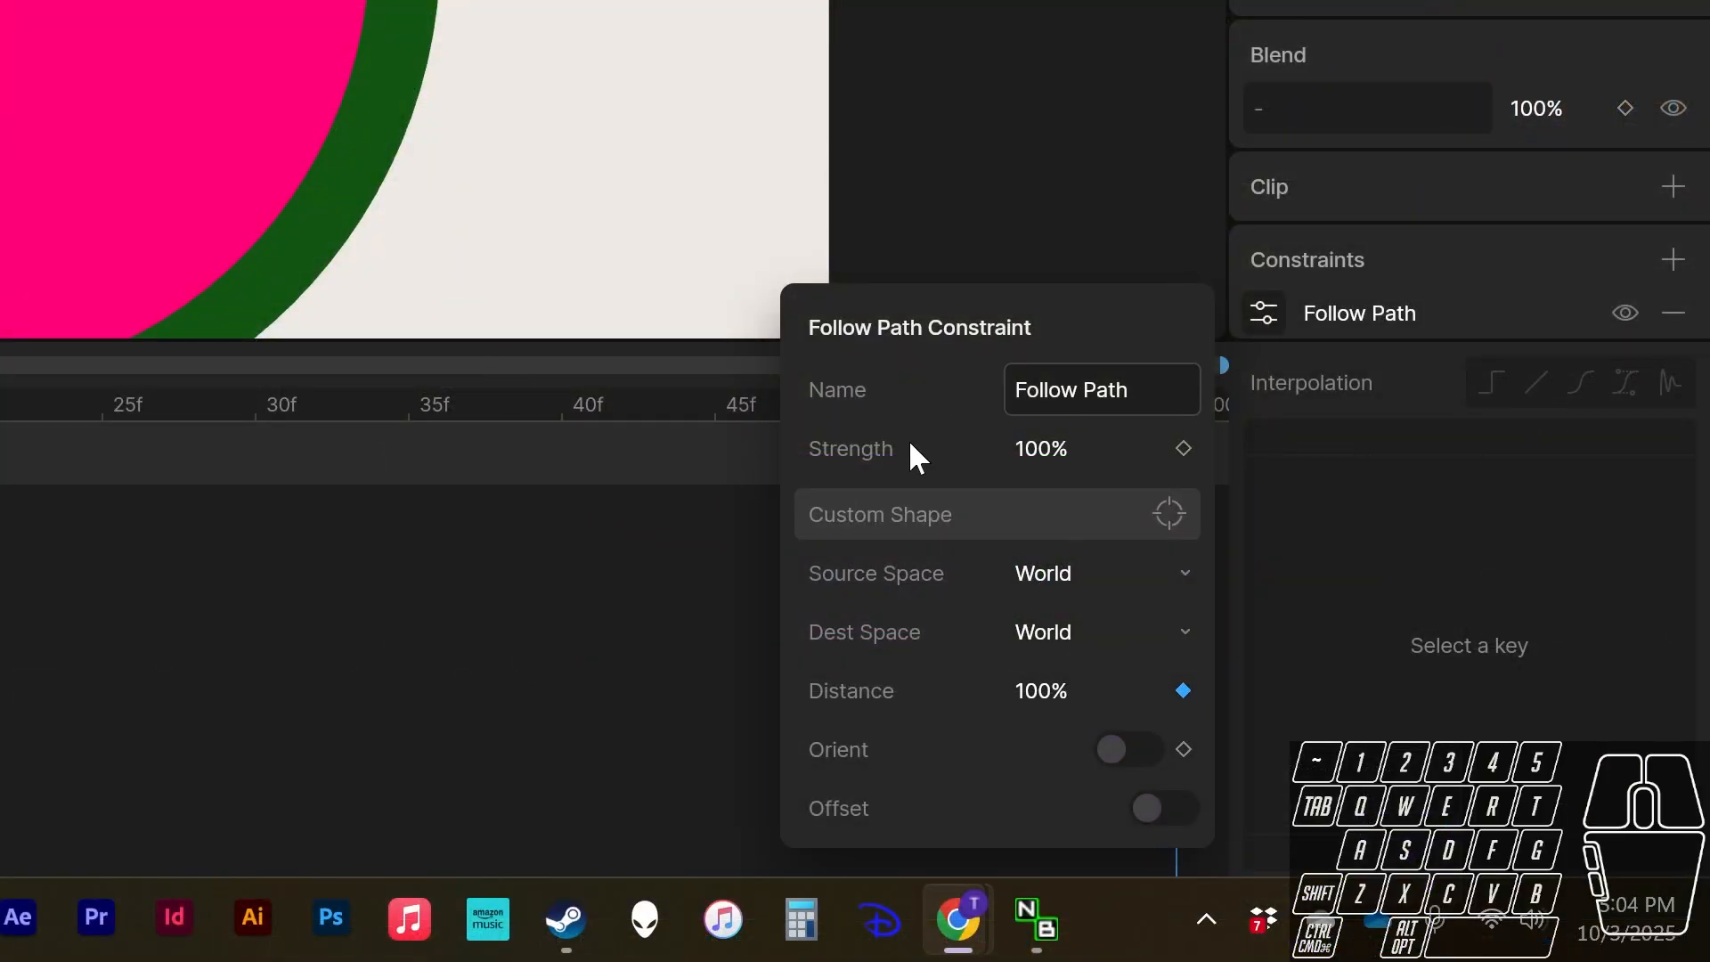
left_click(746, 405)
left_click_drag(743, 402, 1619, 394)
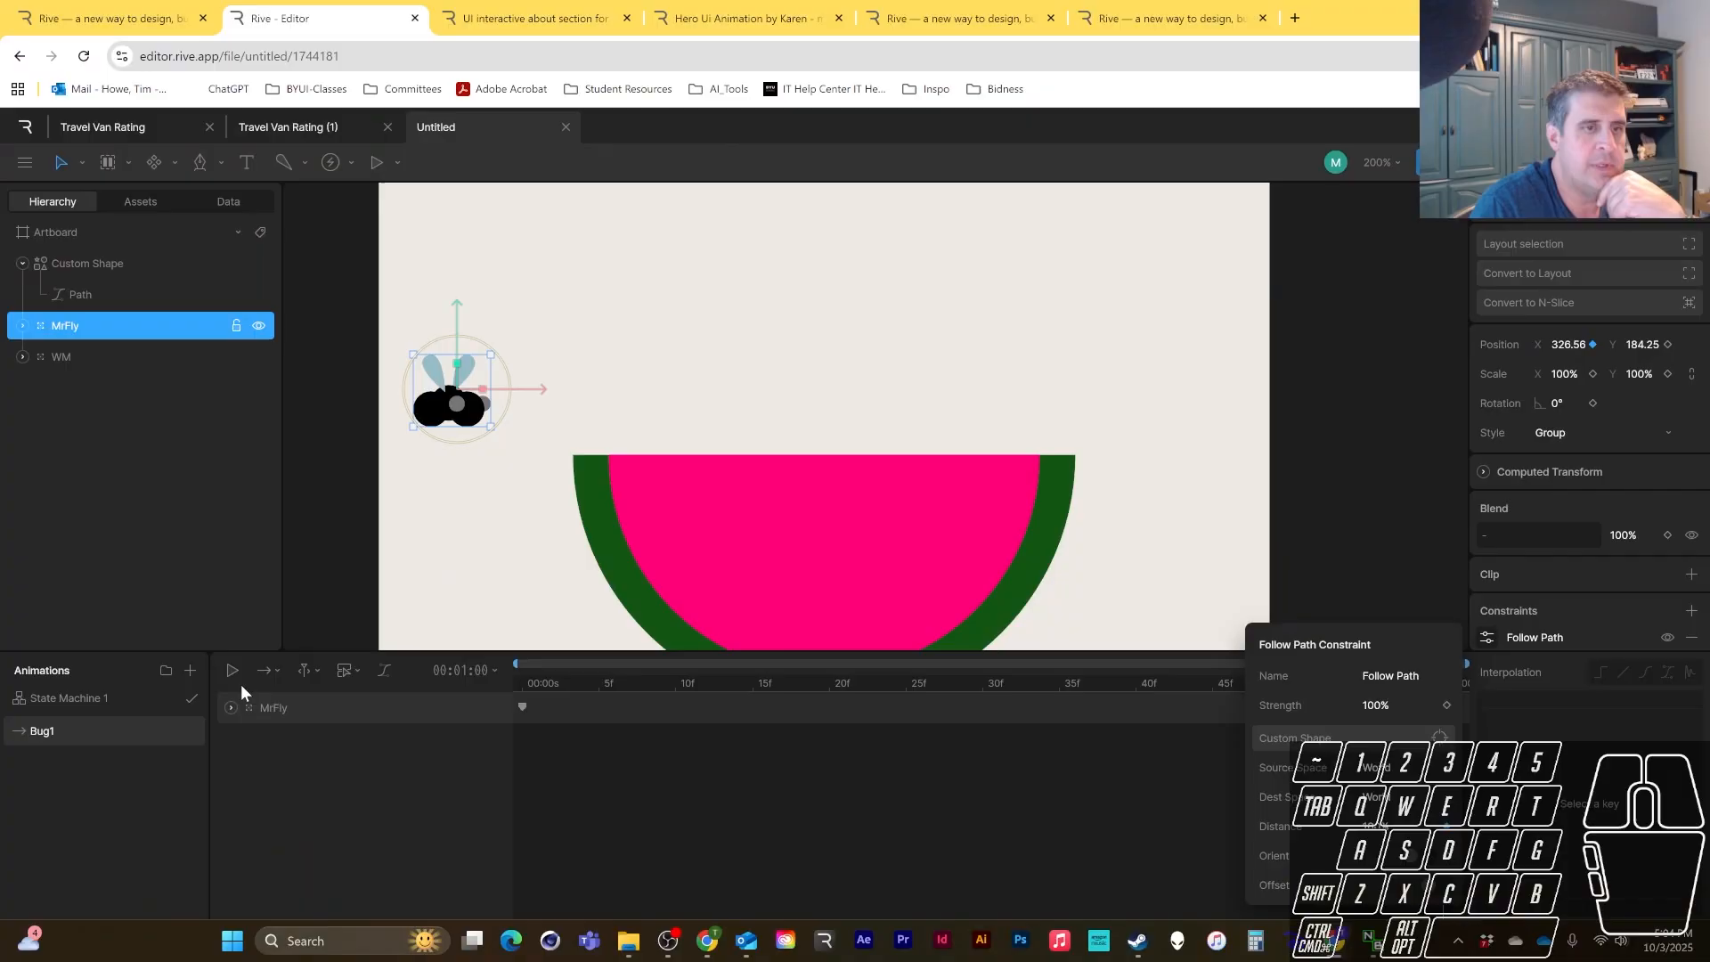
- Set the Bug1 animation to Loop and play it back
left_click(269, 671)
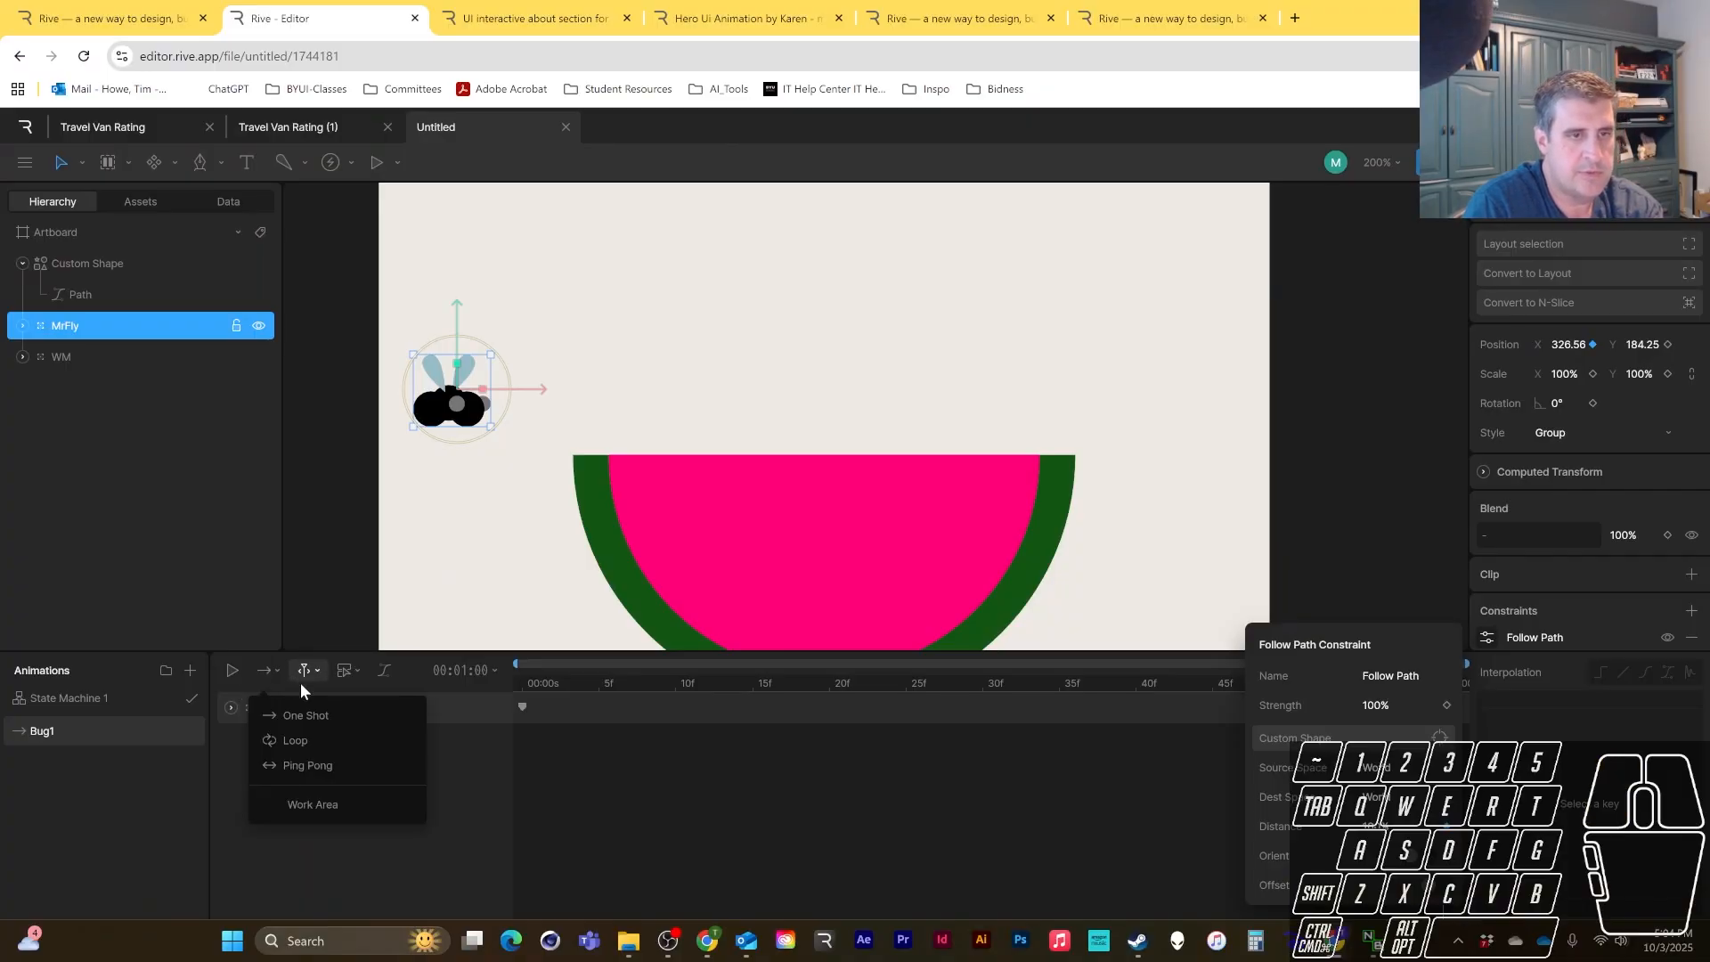
left_click(311, 736)
left_click(234, 670)
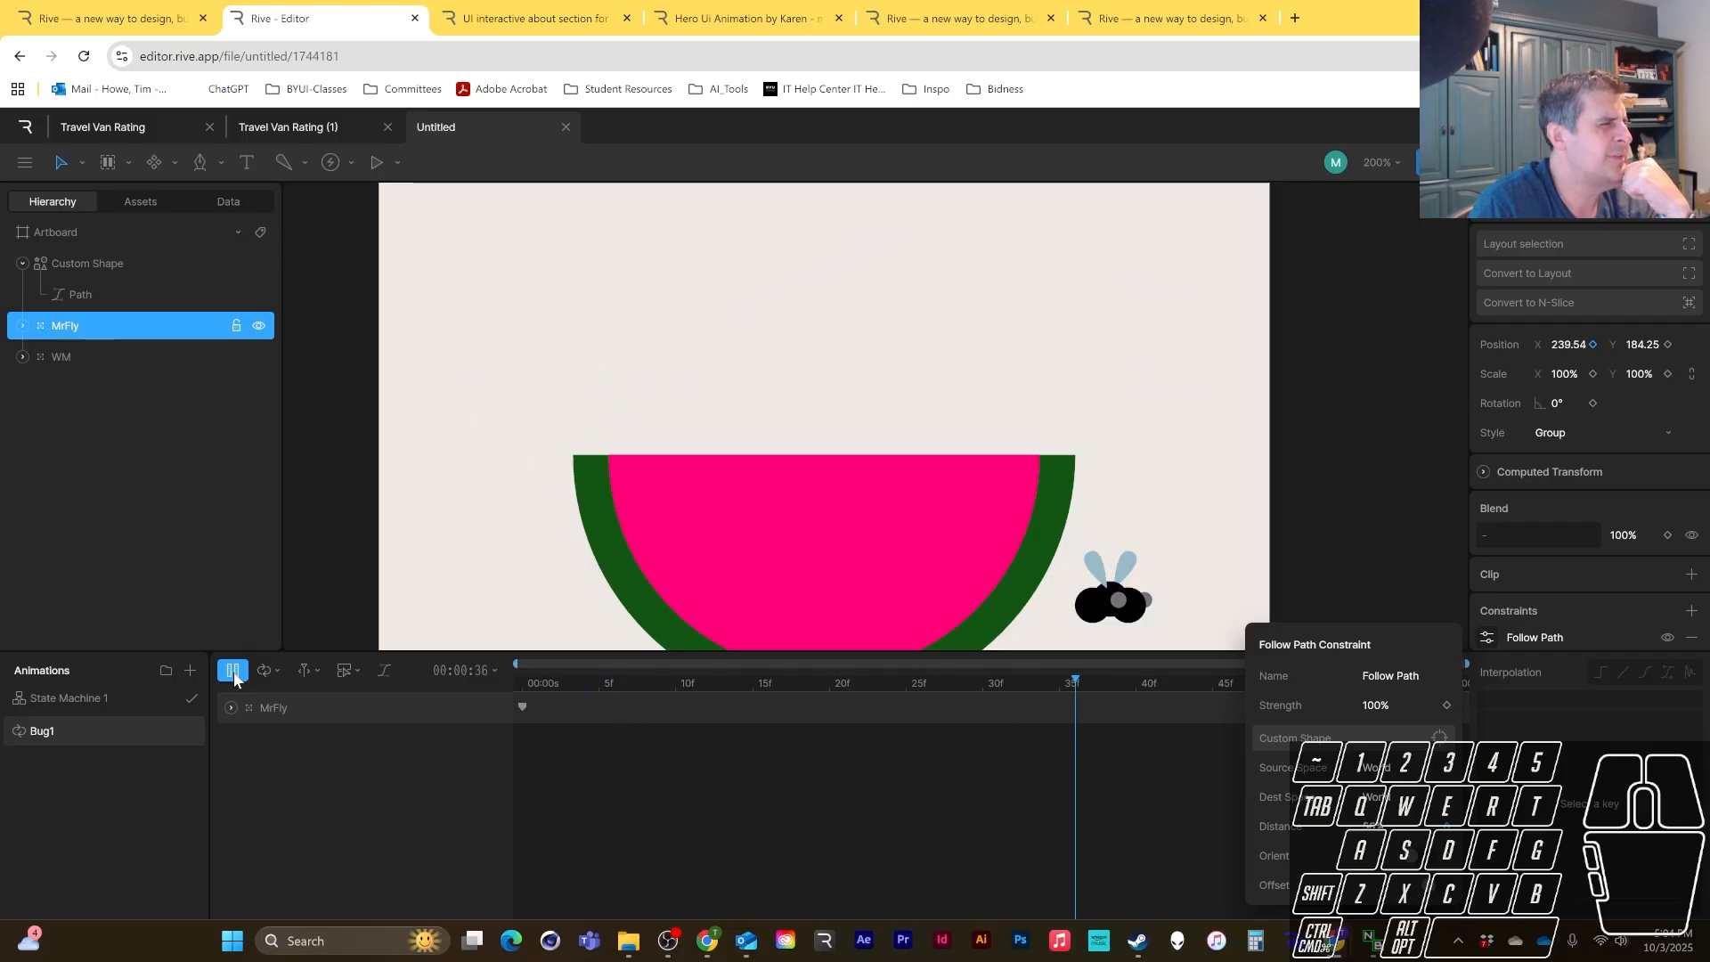
left_click(233, 672)
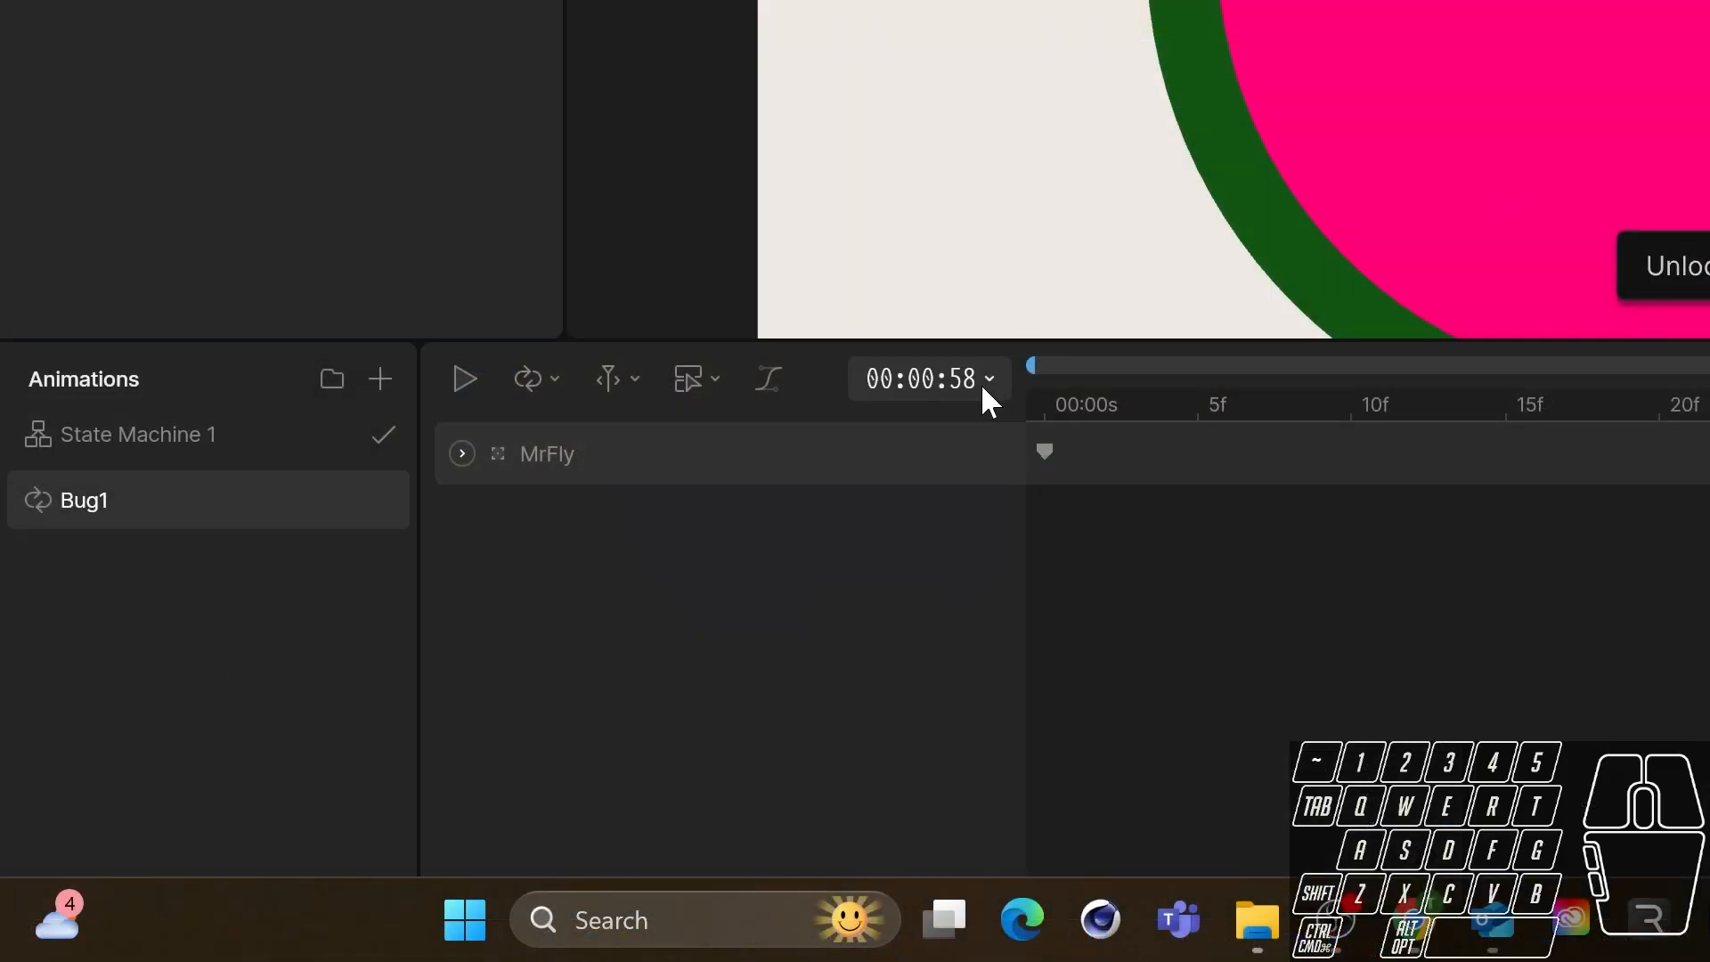
- Set the Bug1 duration to 00:02:00, show the full range and move MrFly's end keyframe to the two-second mark
left_click(982, 388)
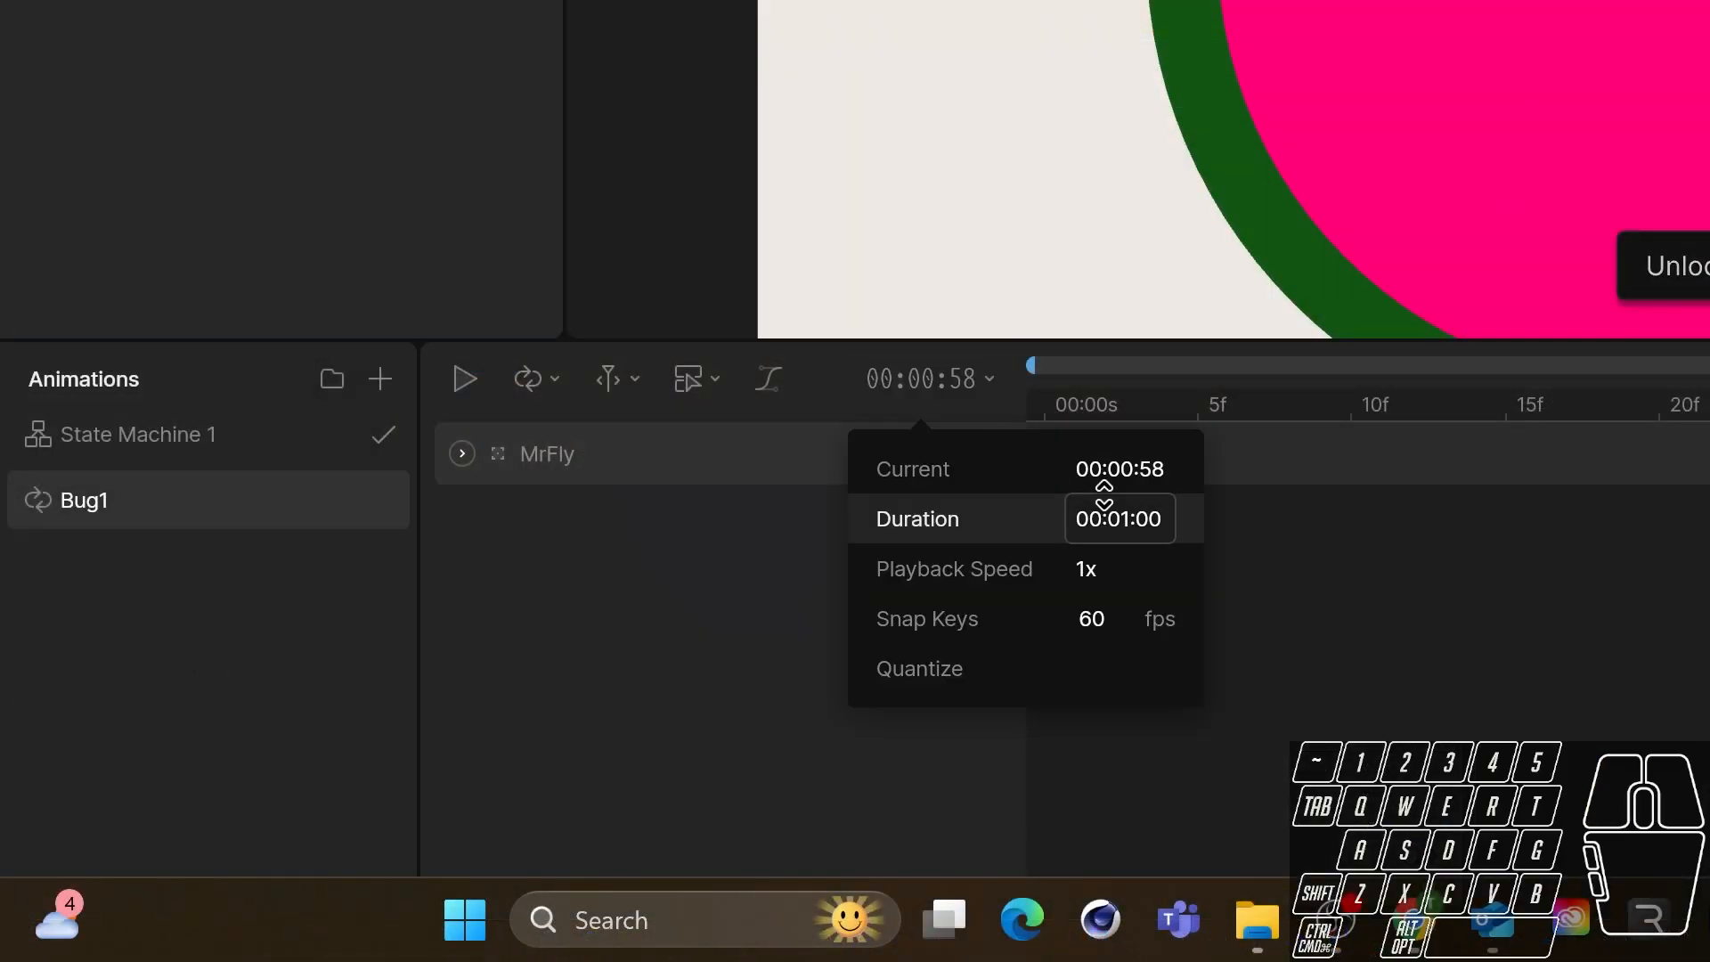
left_click(1118, 521)
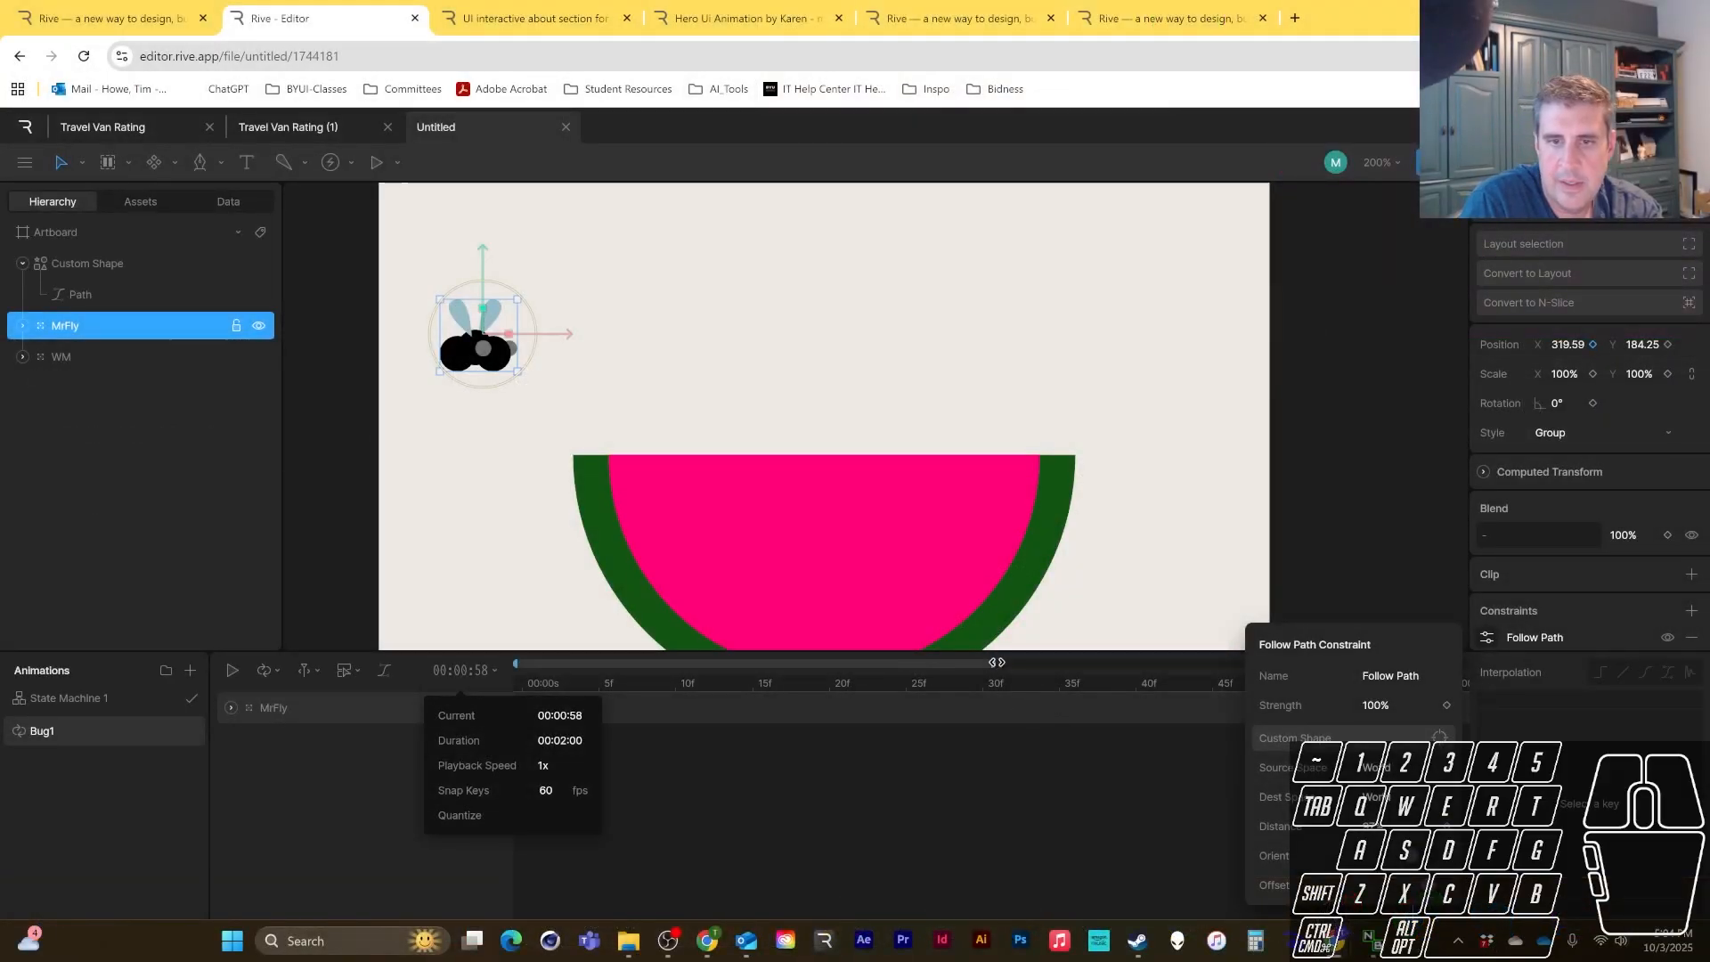
left_click_drag(997, 661, 1467, 664)
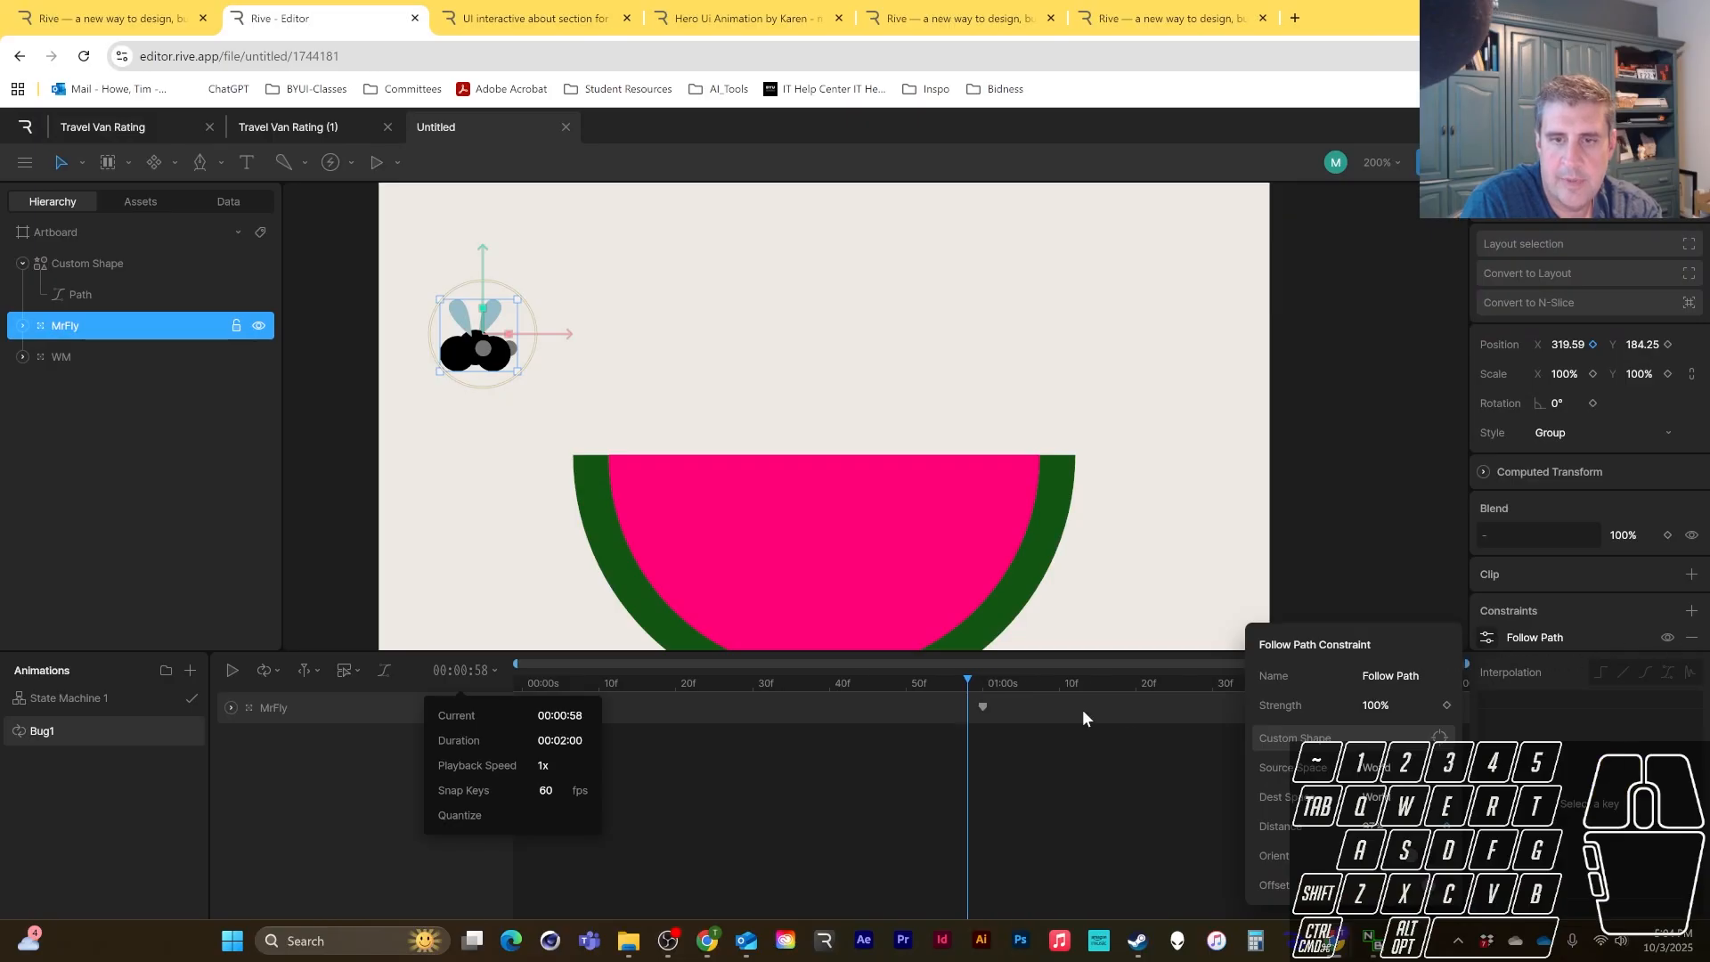
left_click(1487, 638)
left_click_drag(988, 706, 1451, 708)
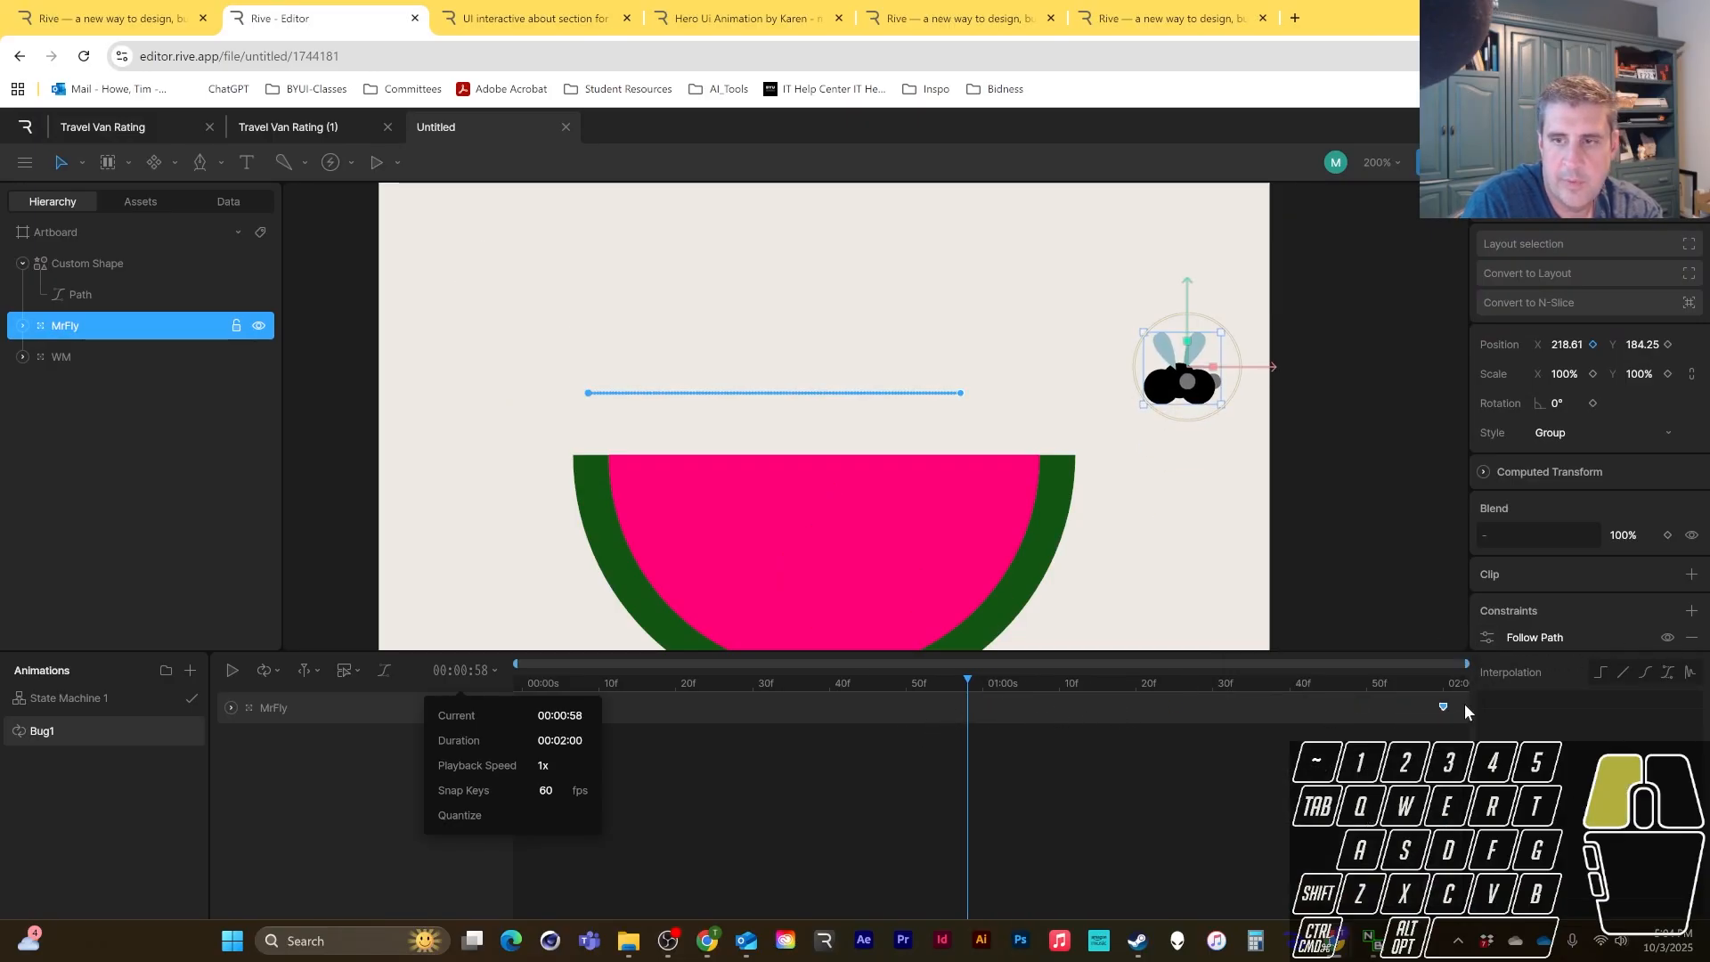
- Preview the two-second Bug1 loop and return the playhead to the first frame
left_click(230, 675)
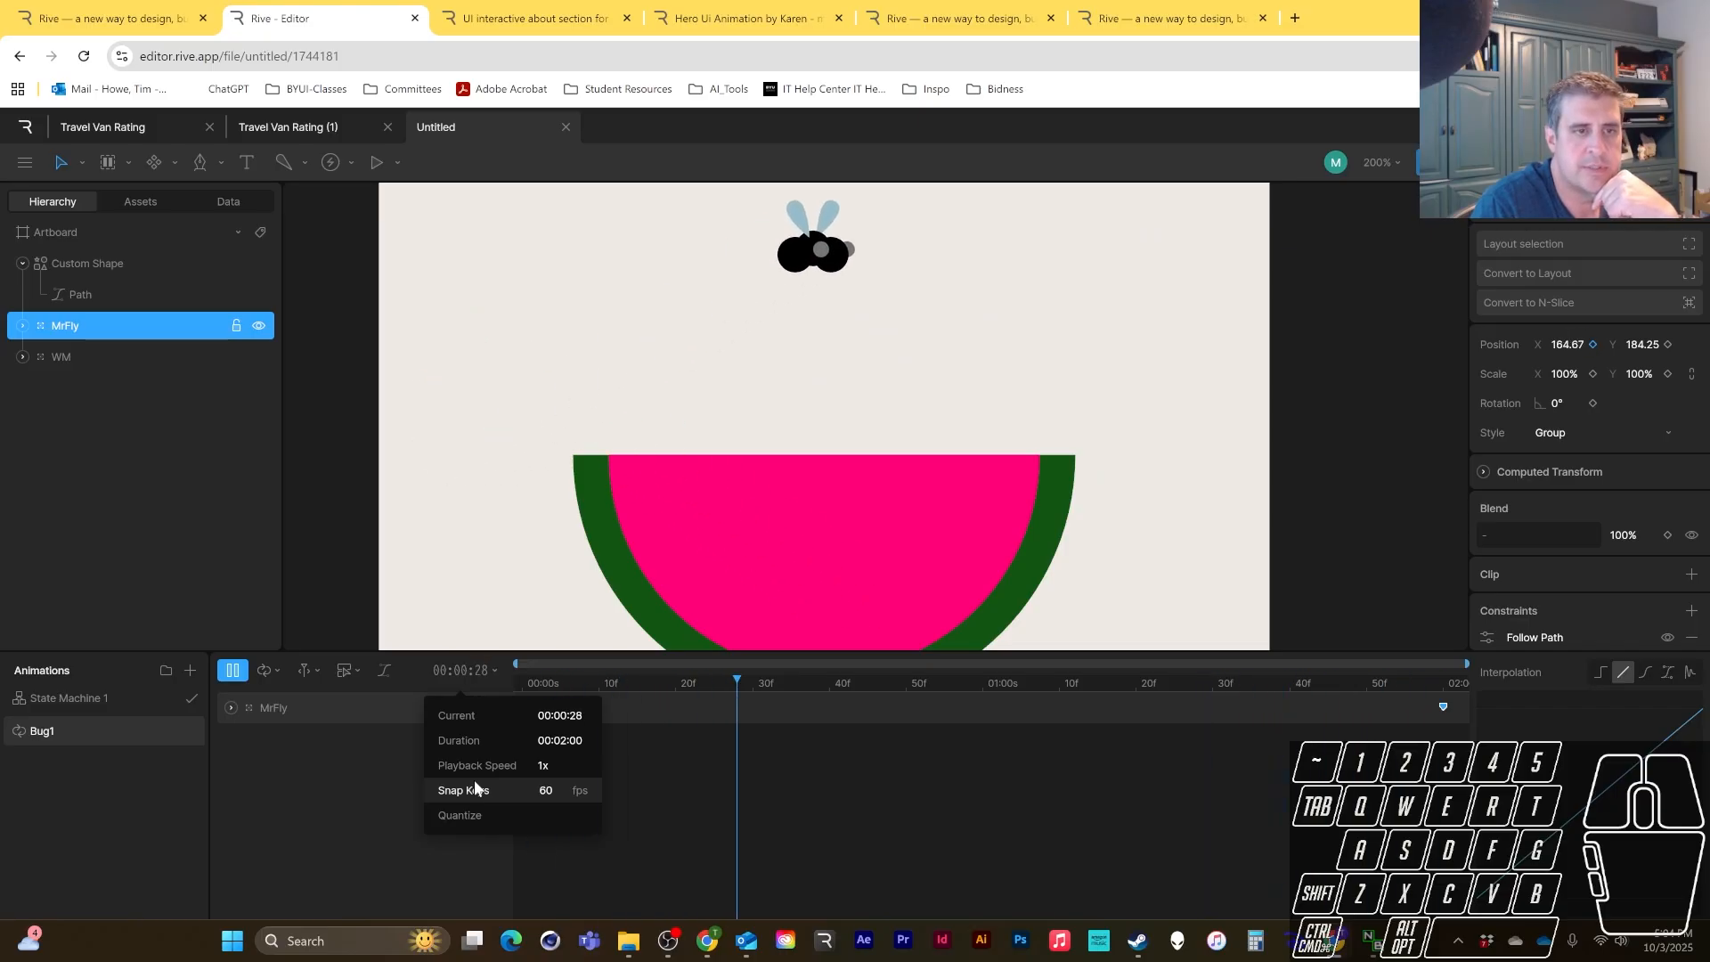
left_click(231, 670)
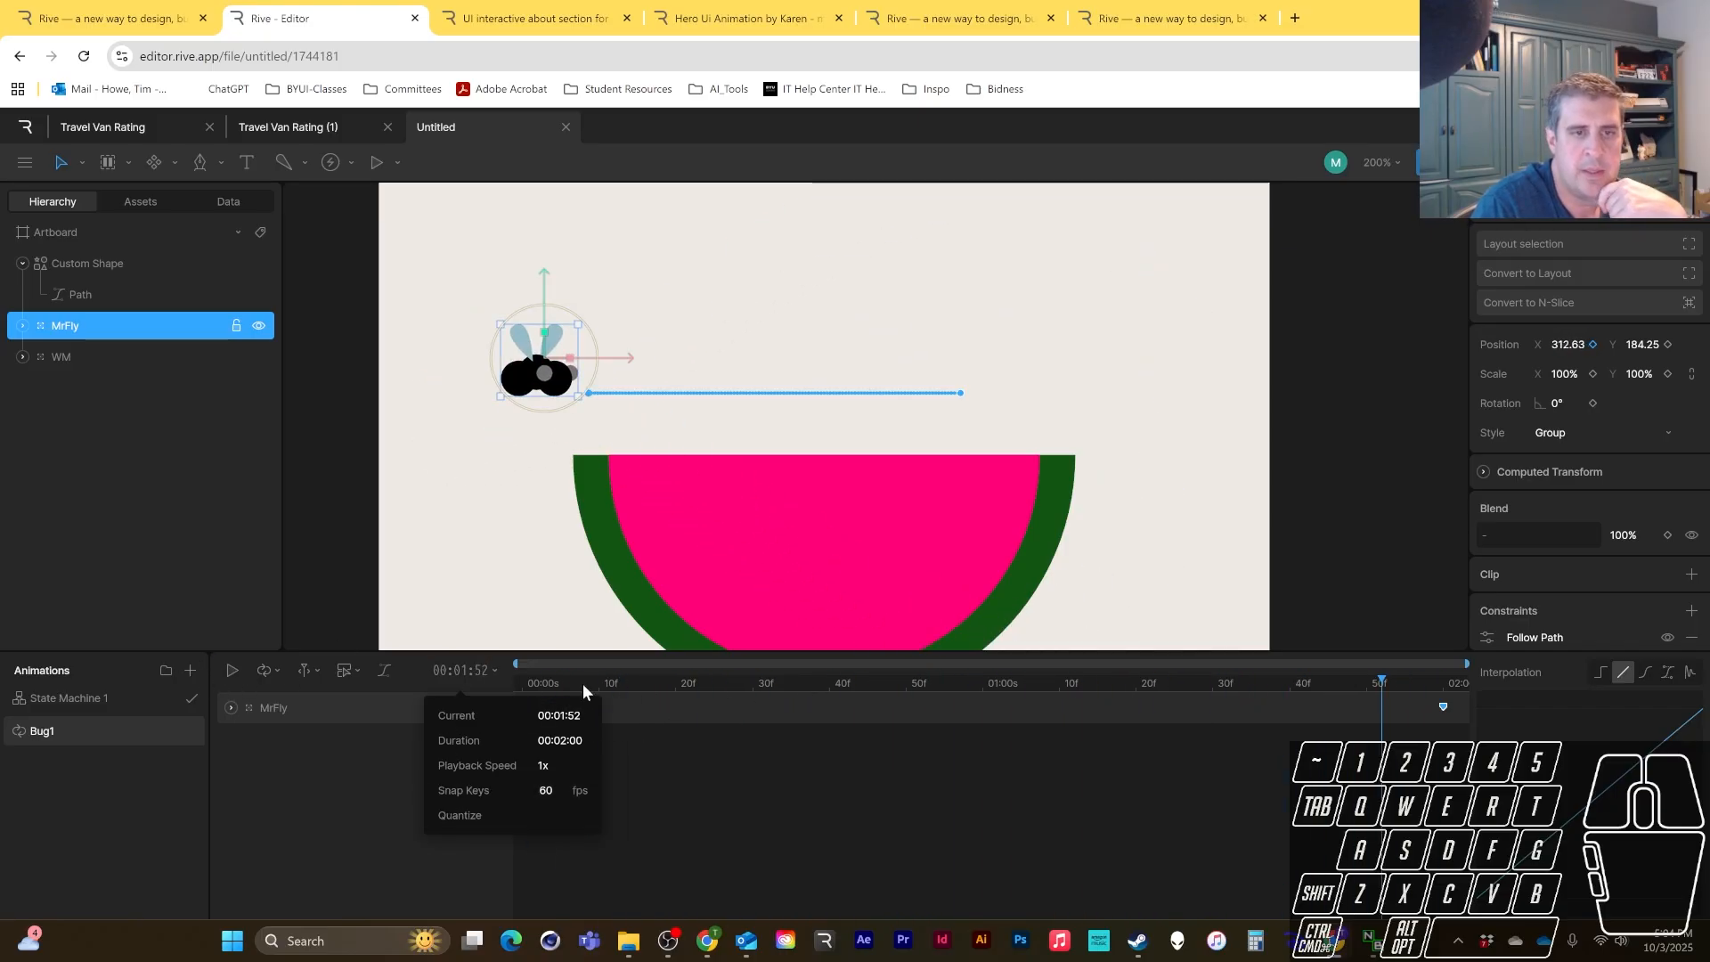
left_click_drag(583, 682, 510, 681)
- Scale MrFly to 50% in both X and Y in design mode
left_click(71, 331)
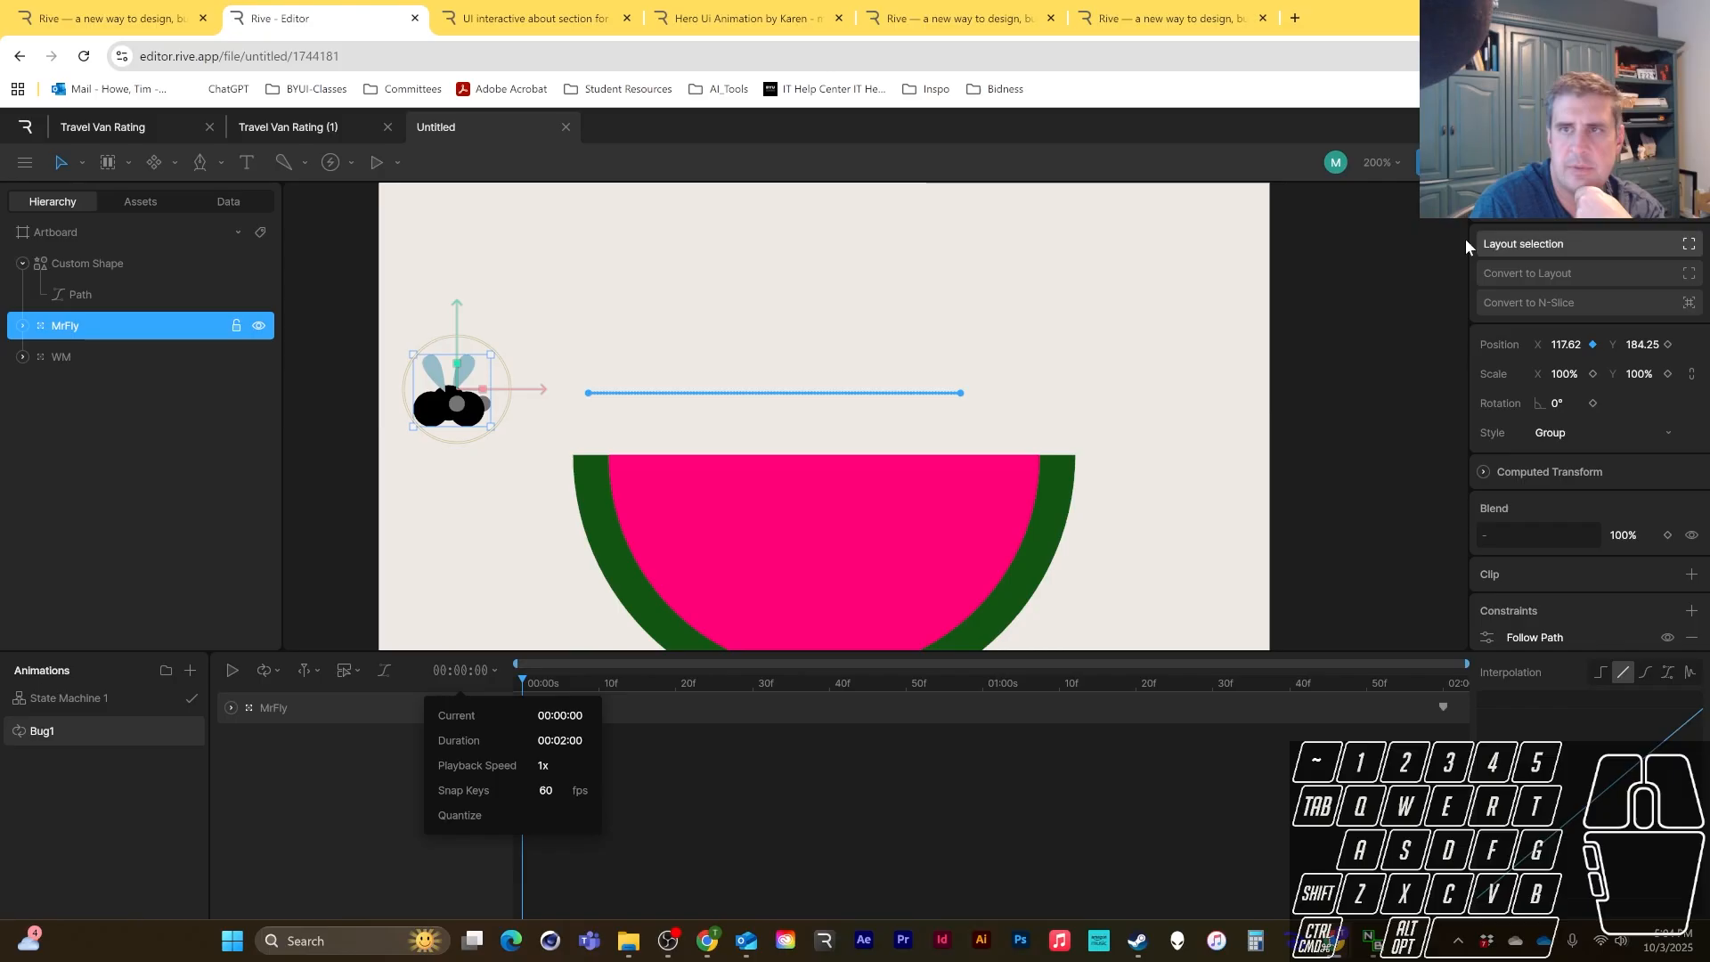
left_click(1466, 163)
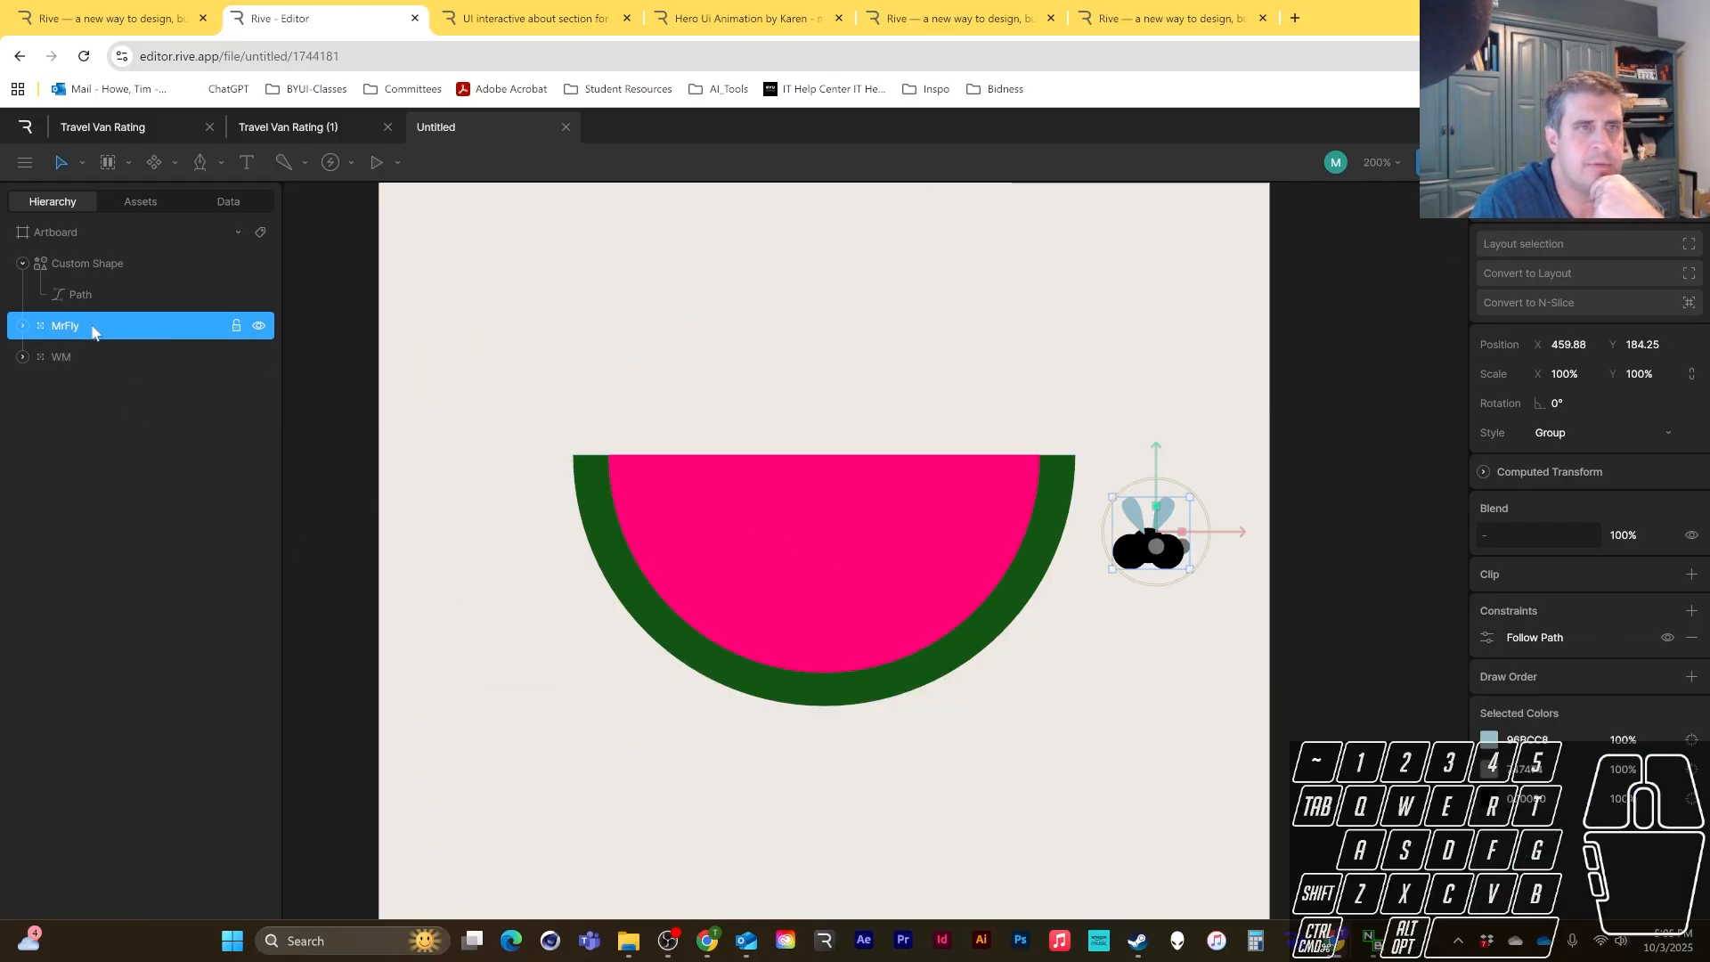
left_click(1558, 373)
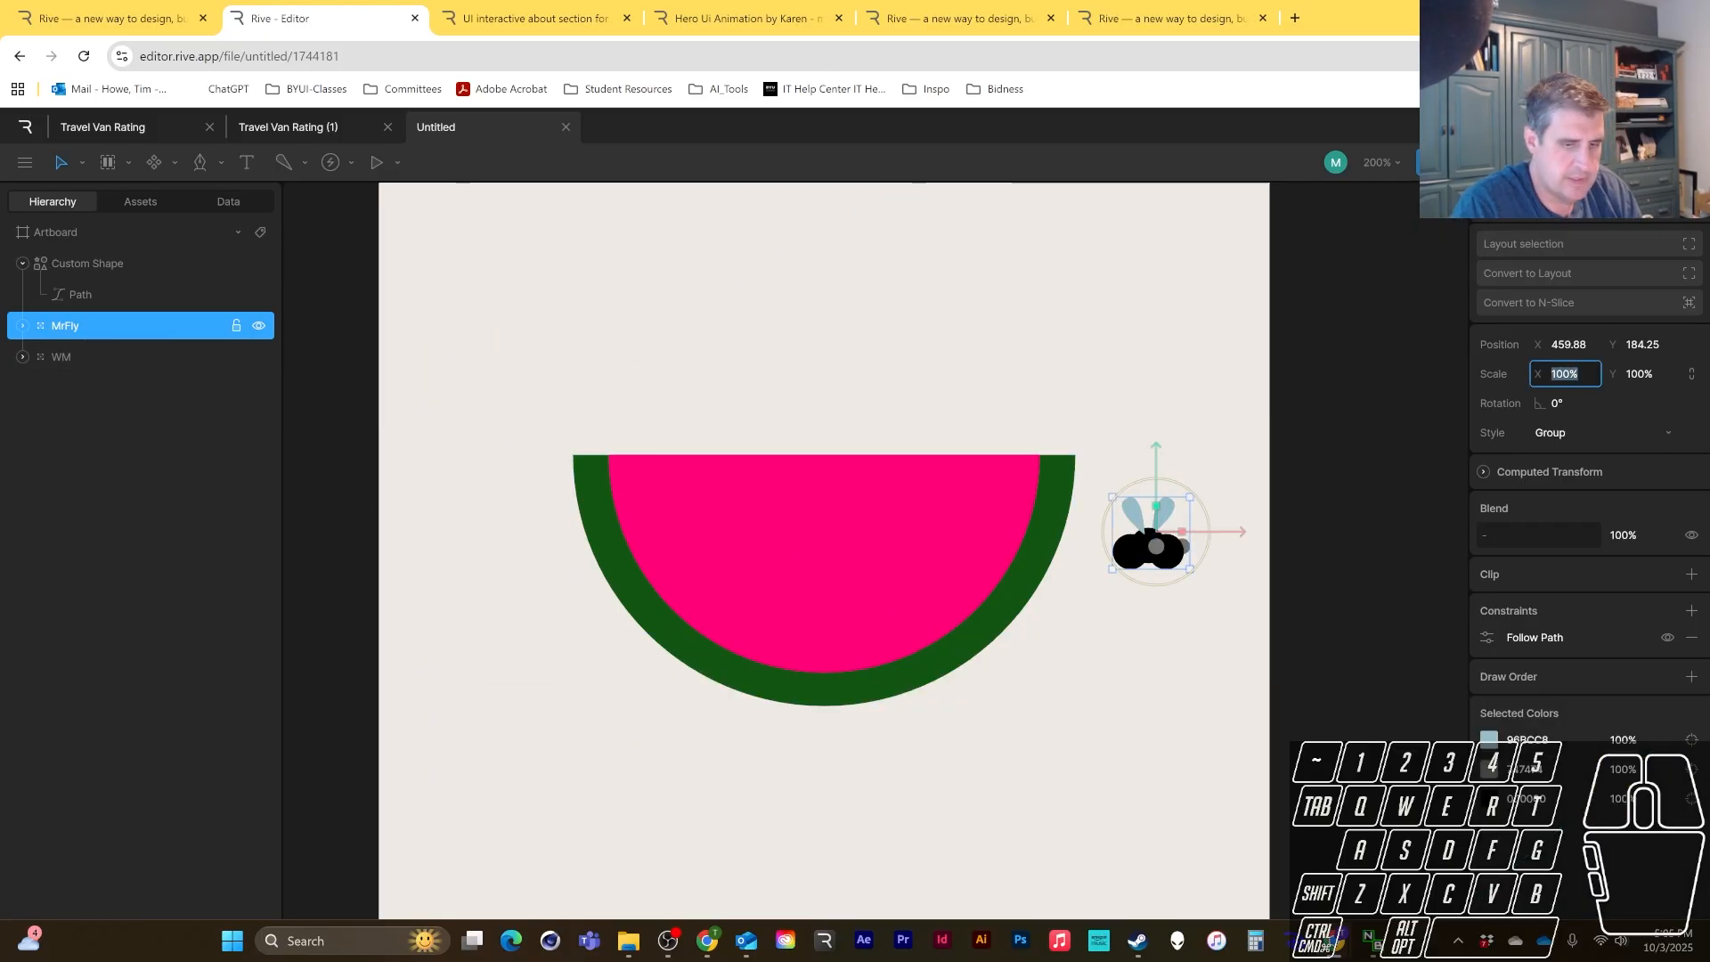
type("50")
key("Tab")
type("50")
key("Return")
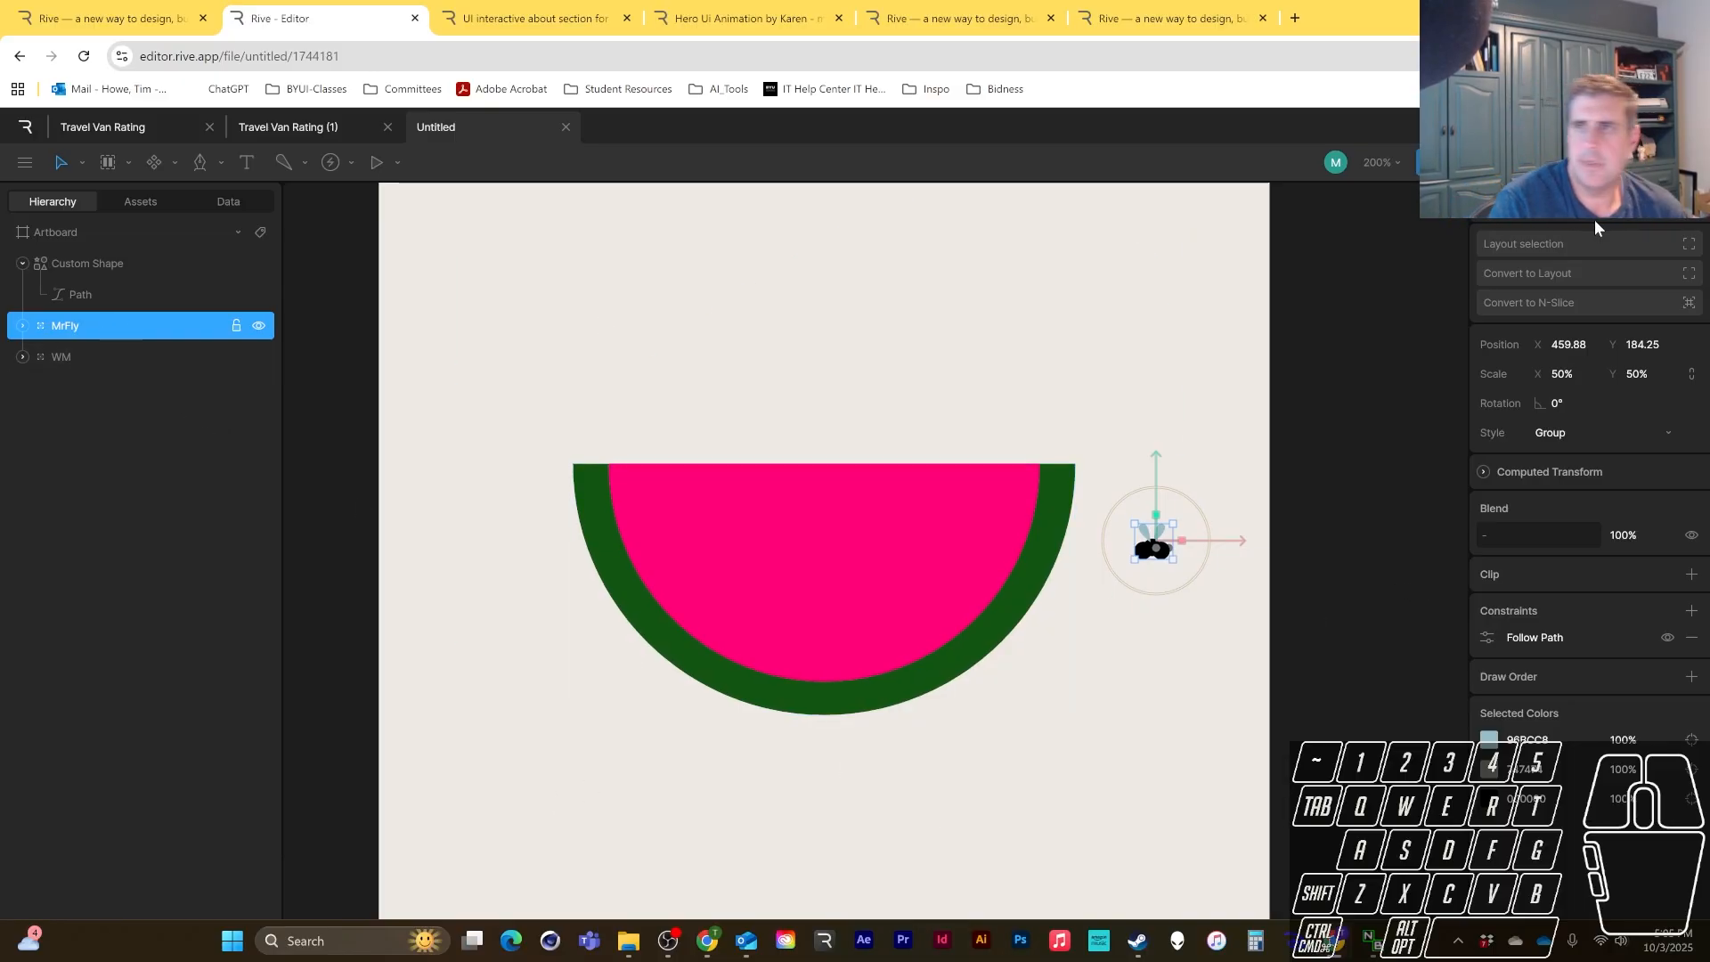
- Return to animation mode, preview the smaller fly's loop and reset the playhead to the first frame
left_click(1653, 162)
left_click(232, 669)
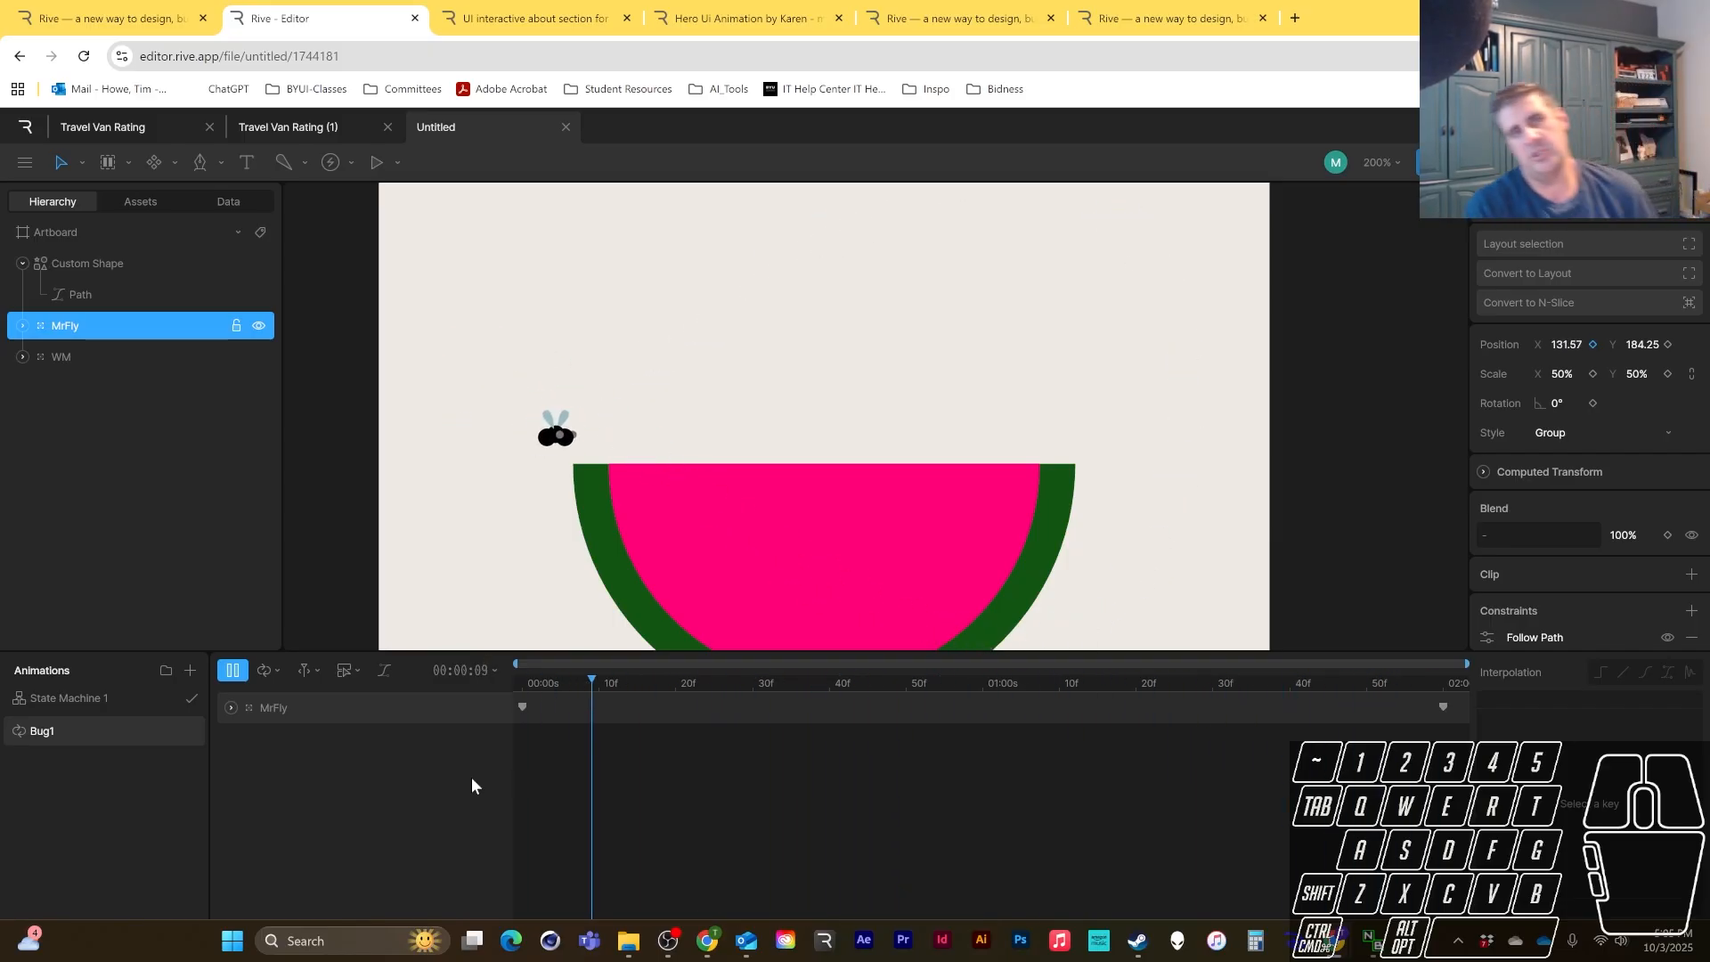
left_click(236, 677)
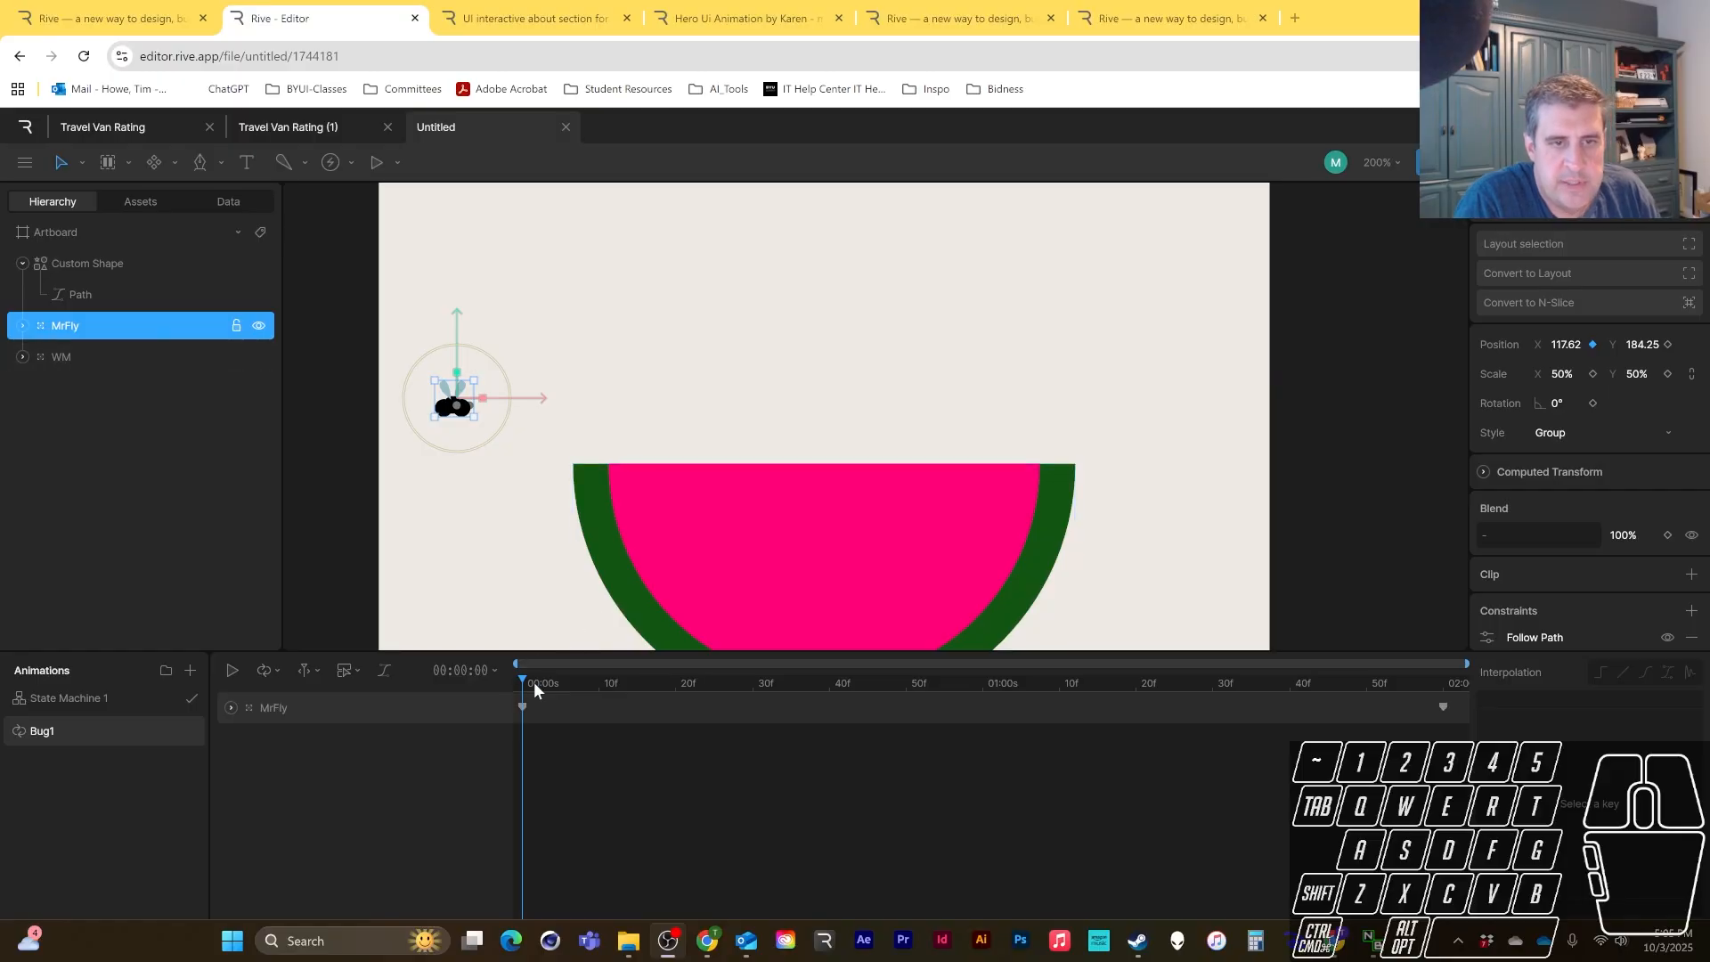
left_click_drag(533, 681, 509, 728)
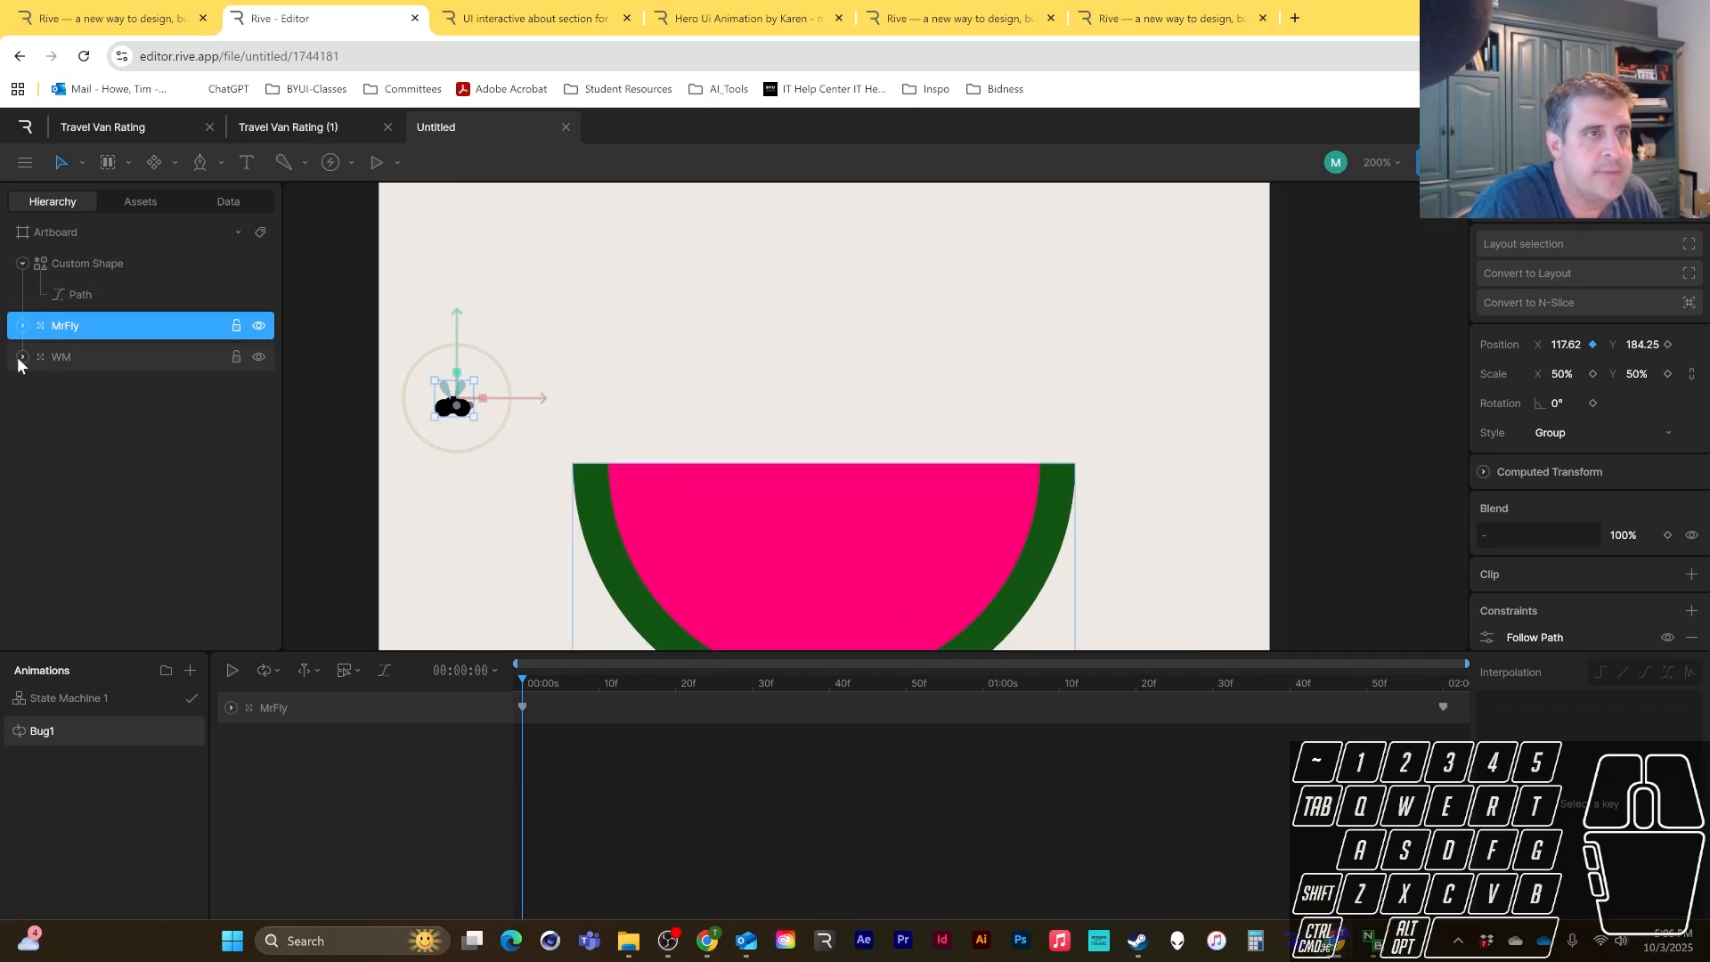
- Expand the MrFly group and key LWing's rotation at 0° on the first frame
left_click(23, 326)
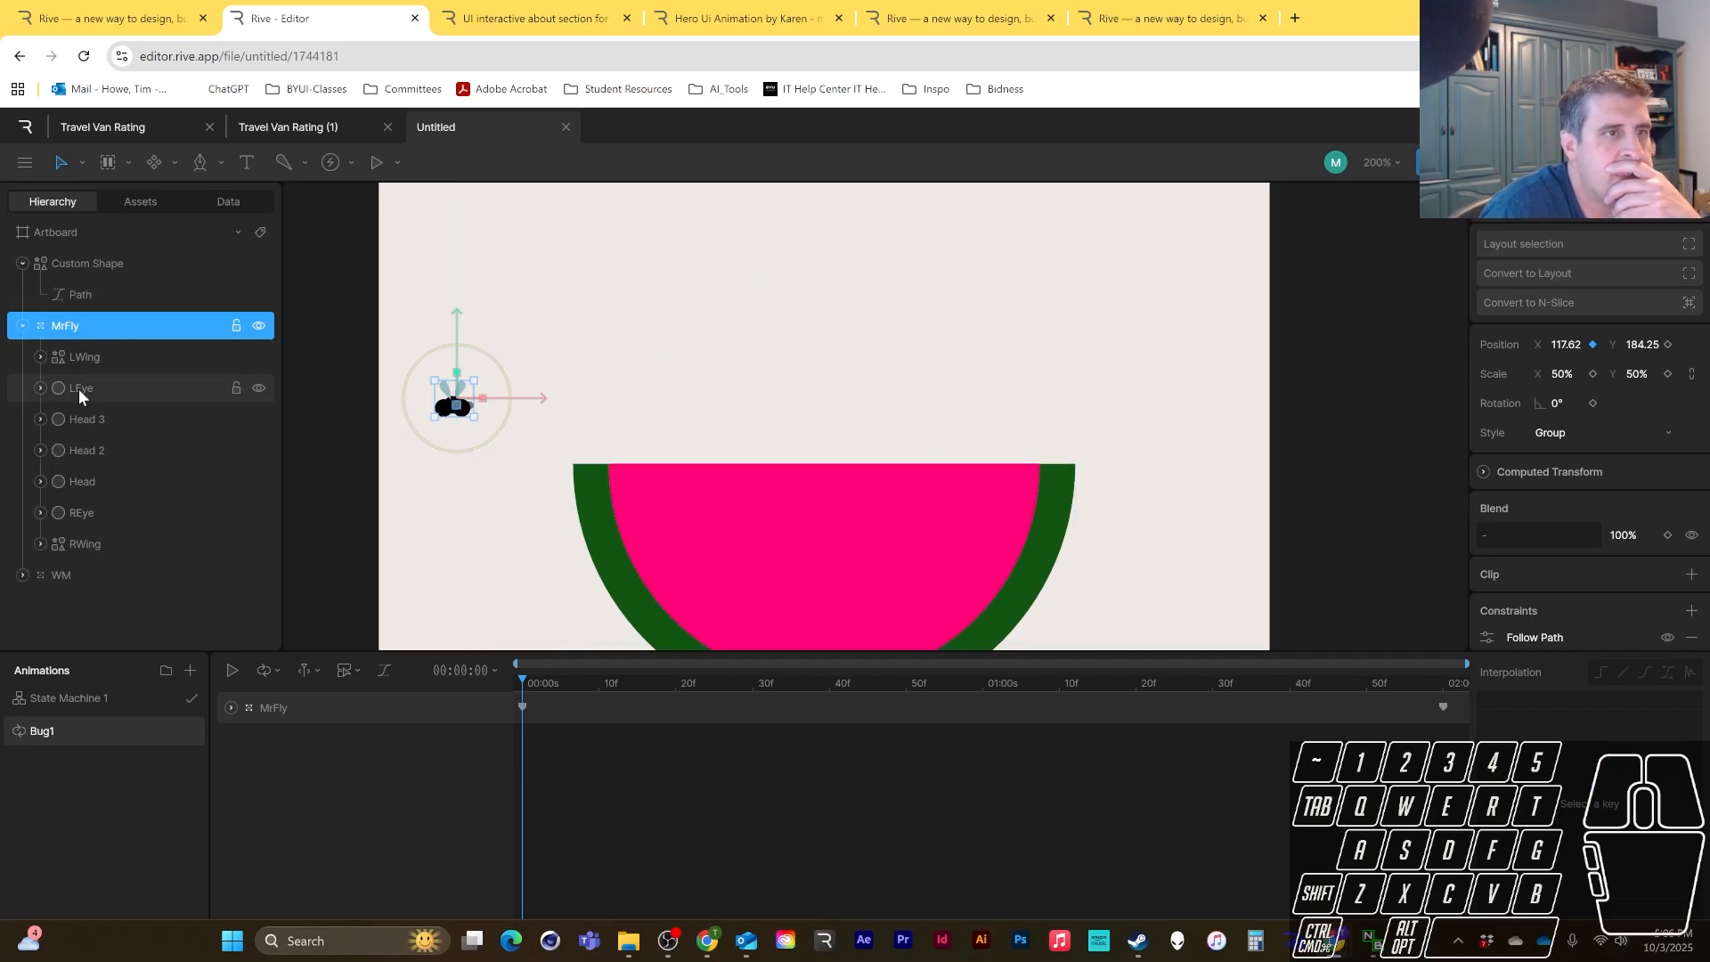
left_click(78, 355)
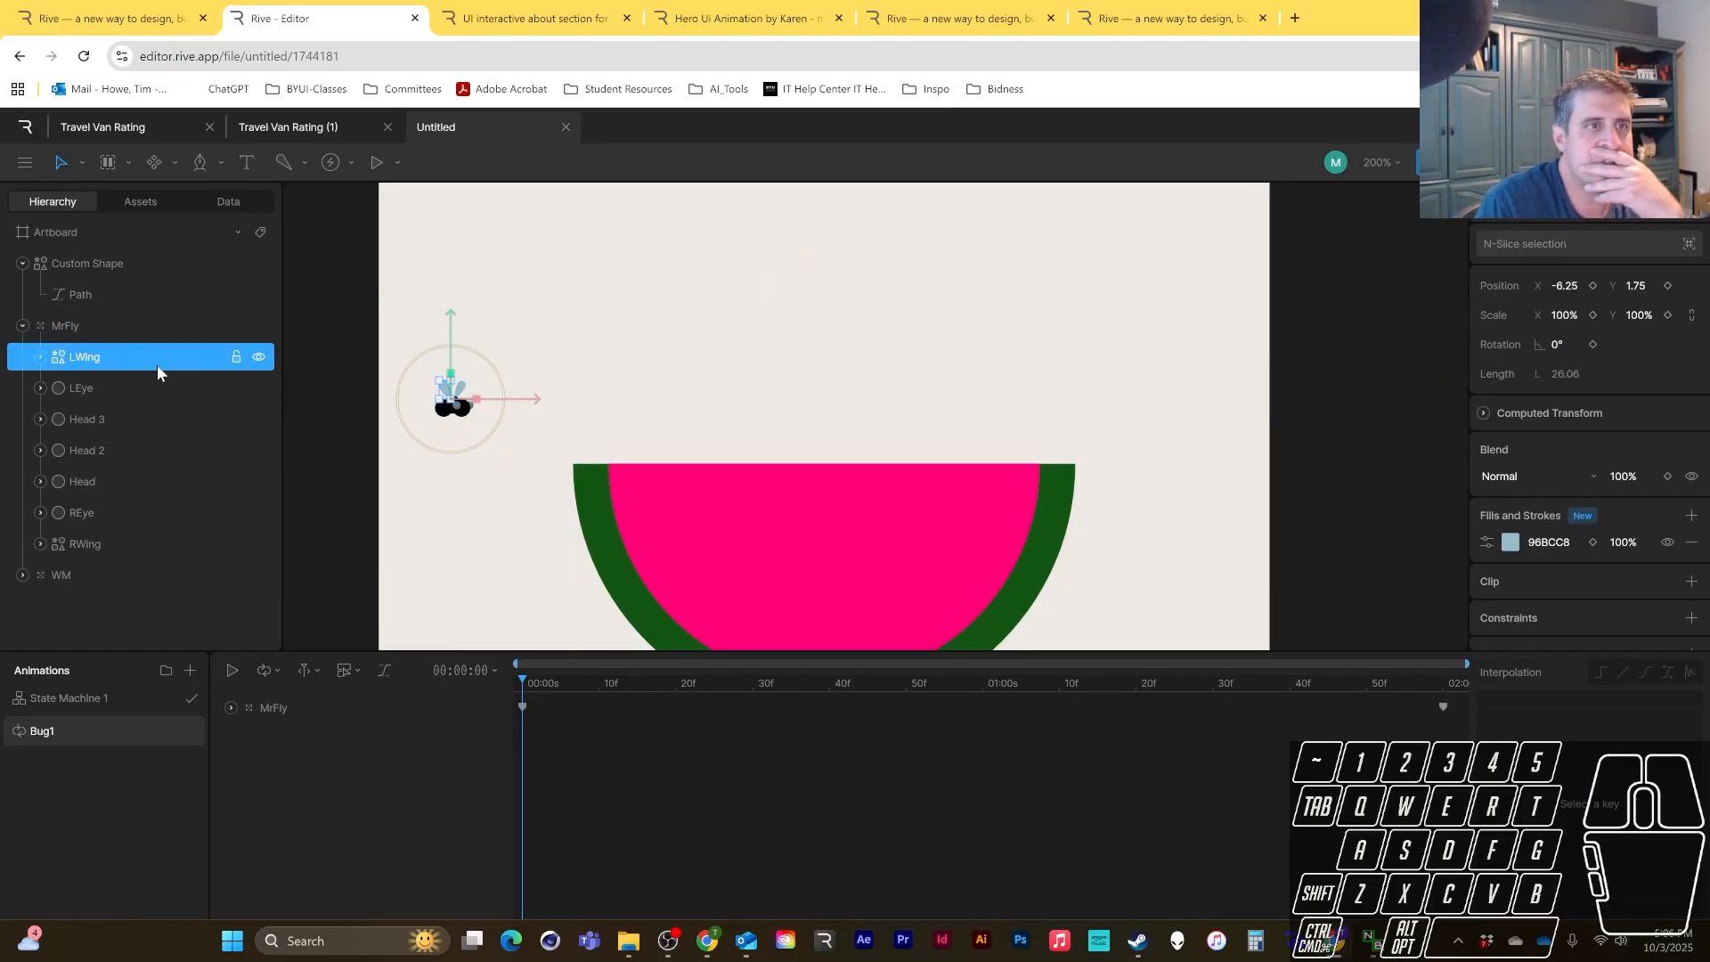
left_click(1593, 344)
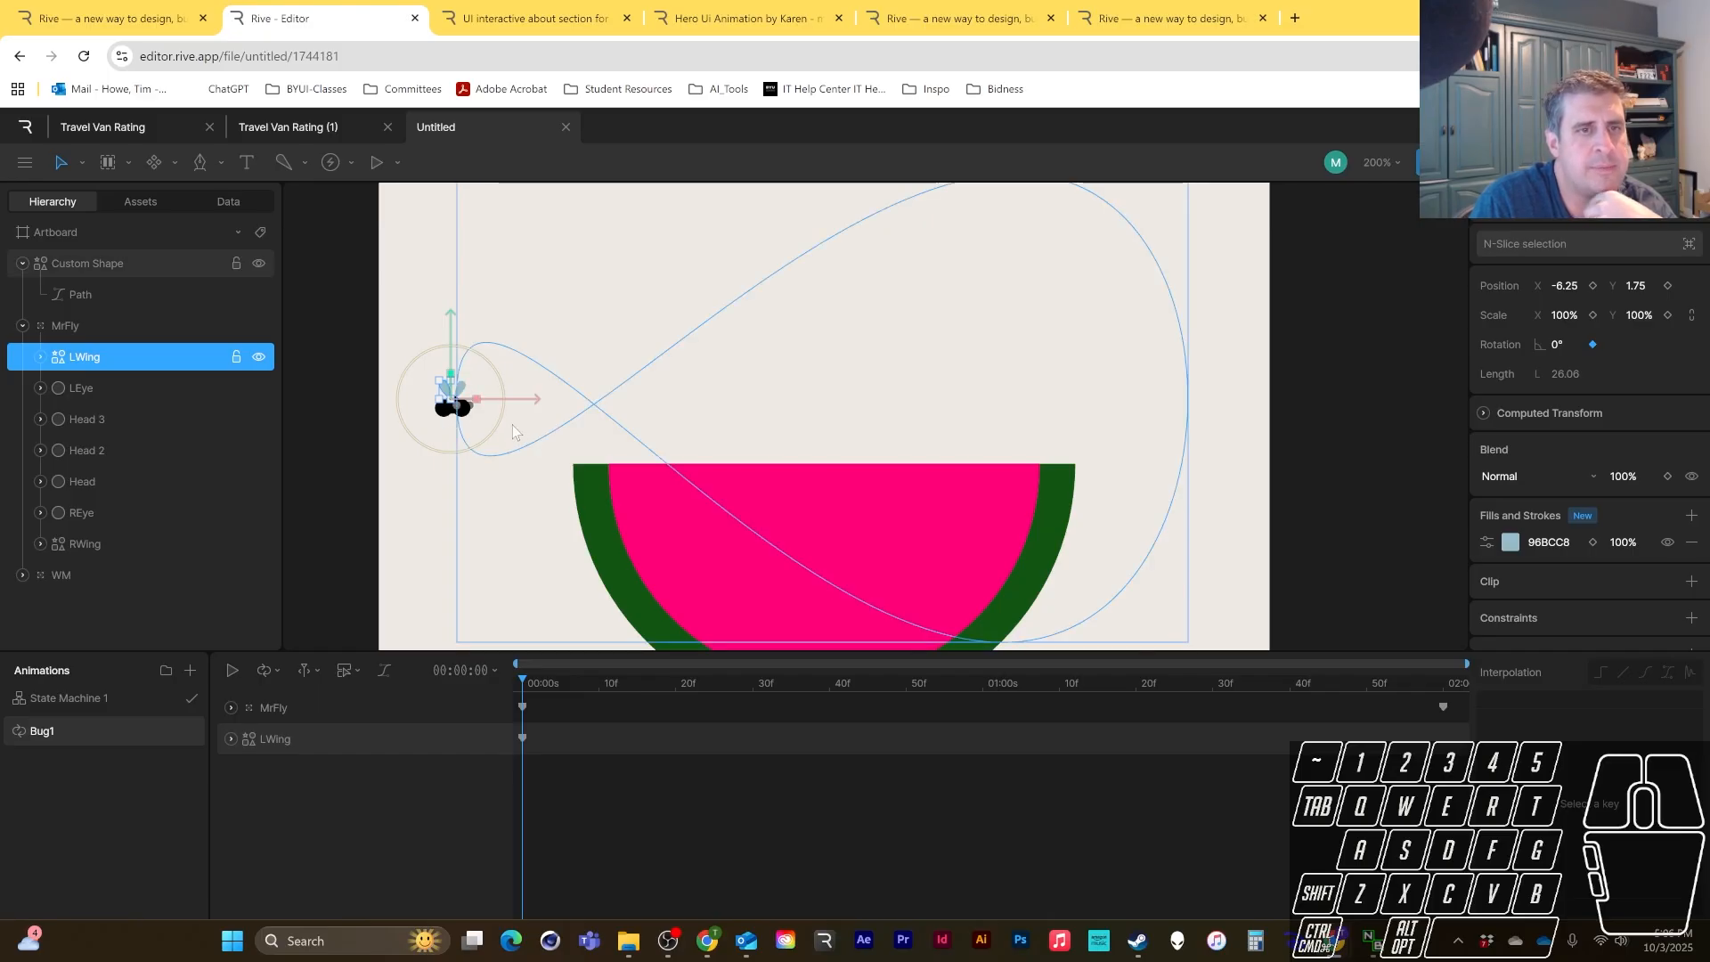
- Identify the fly's parts inside MrFly and rename Head 2 as Body
left_click(104, 389)
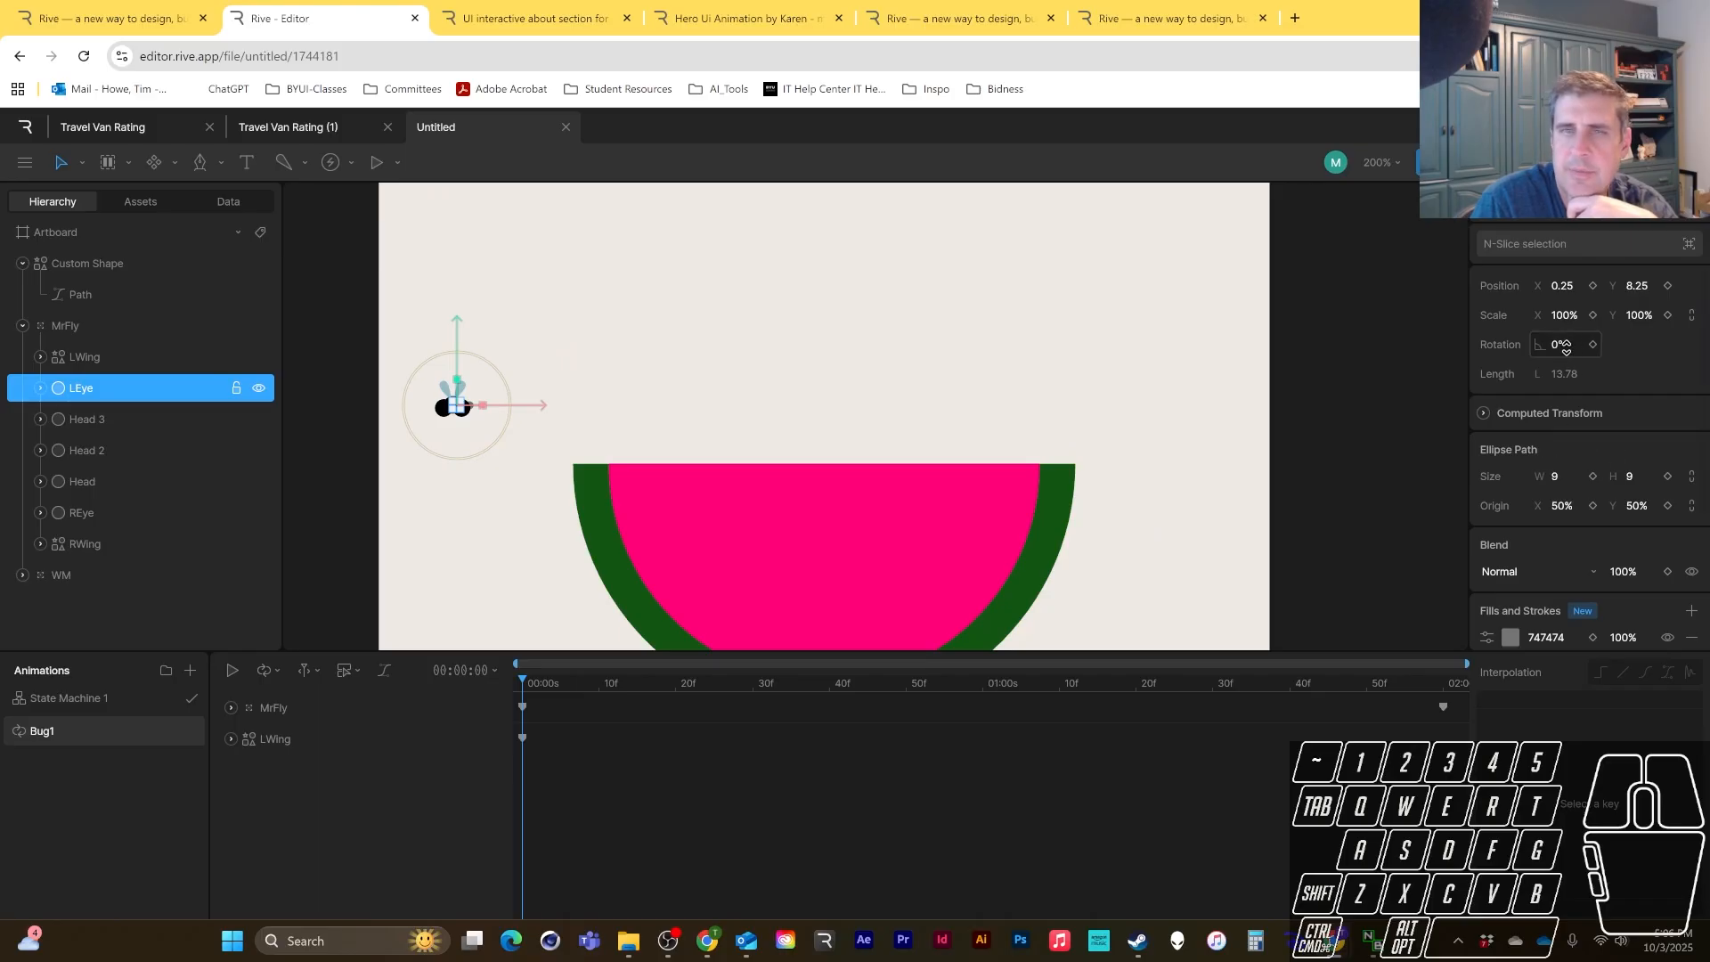
left_click(94, 406)
left_click(87, 451)
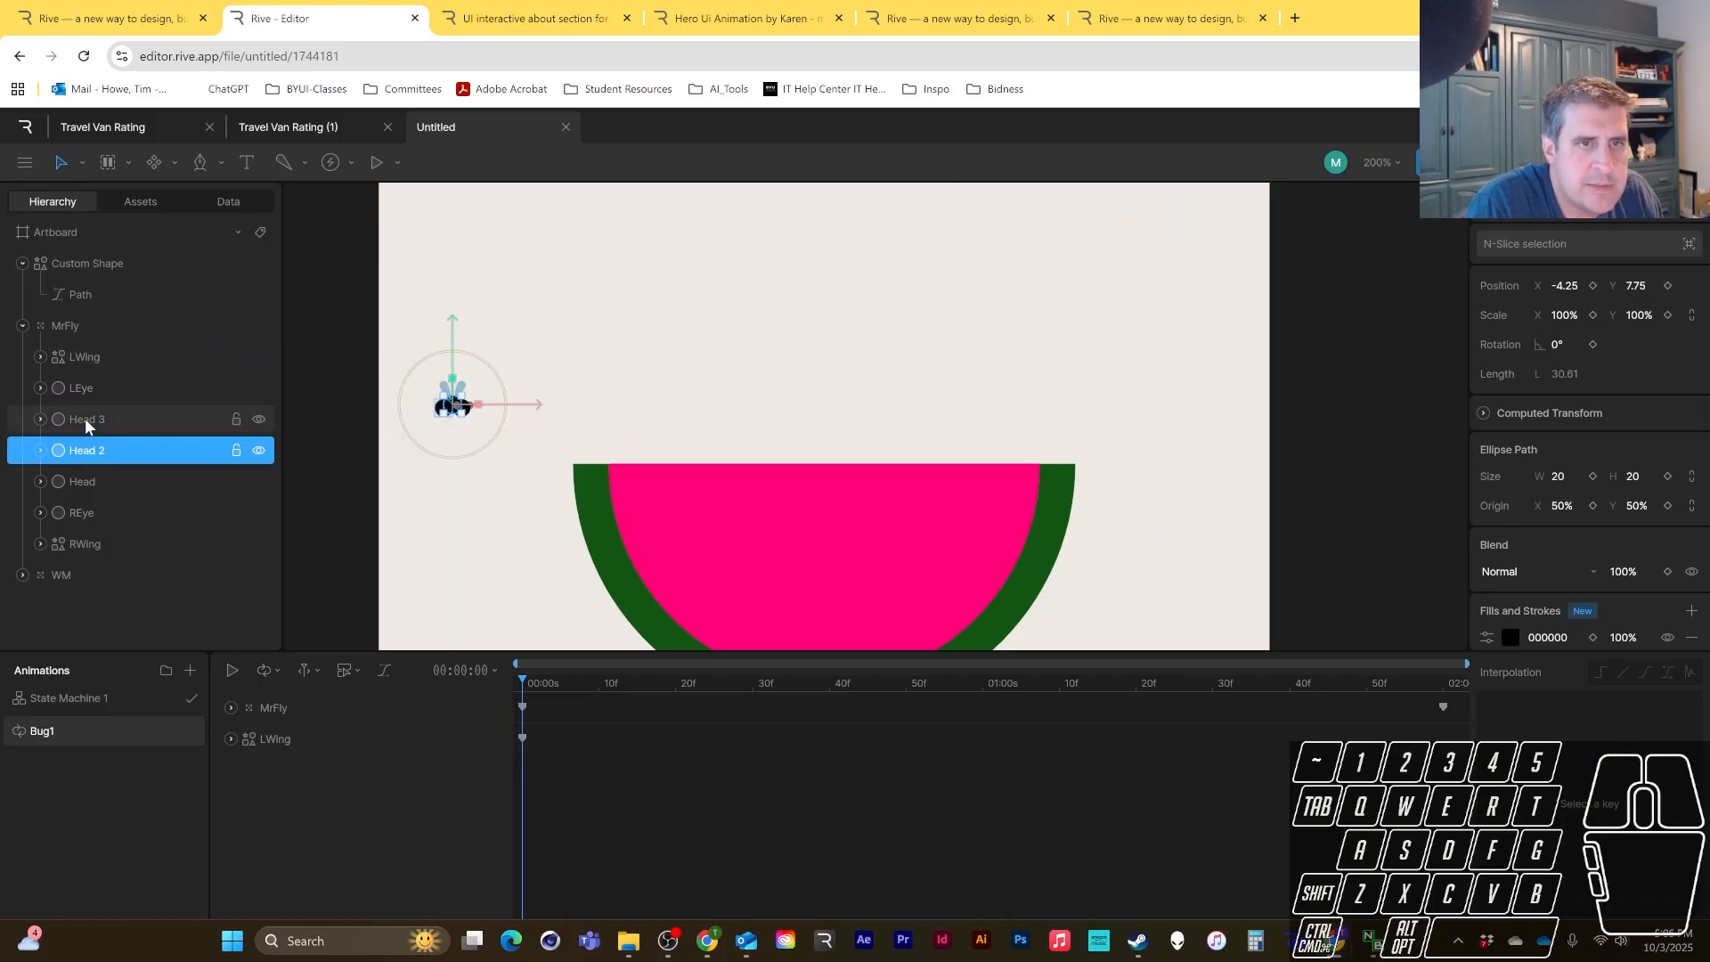
left_click(86, 490)
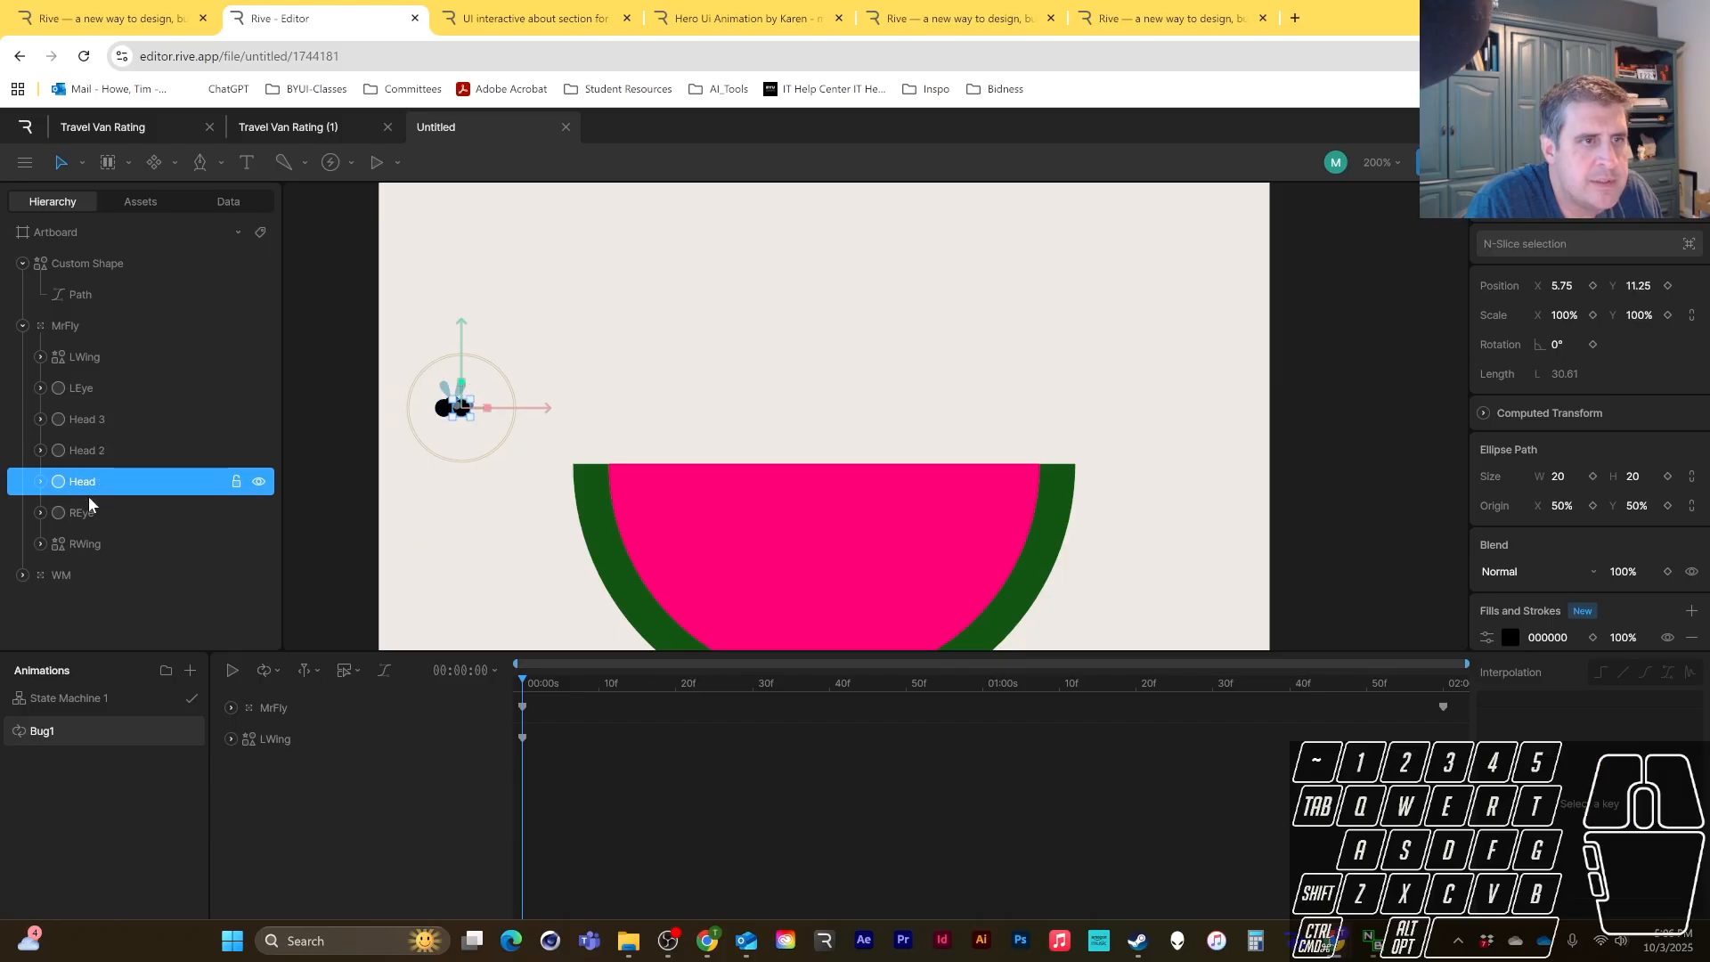
left_click(87, 451)
double_click(88, 451)
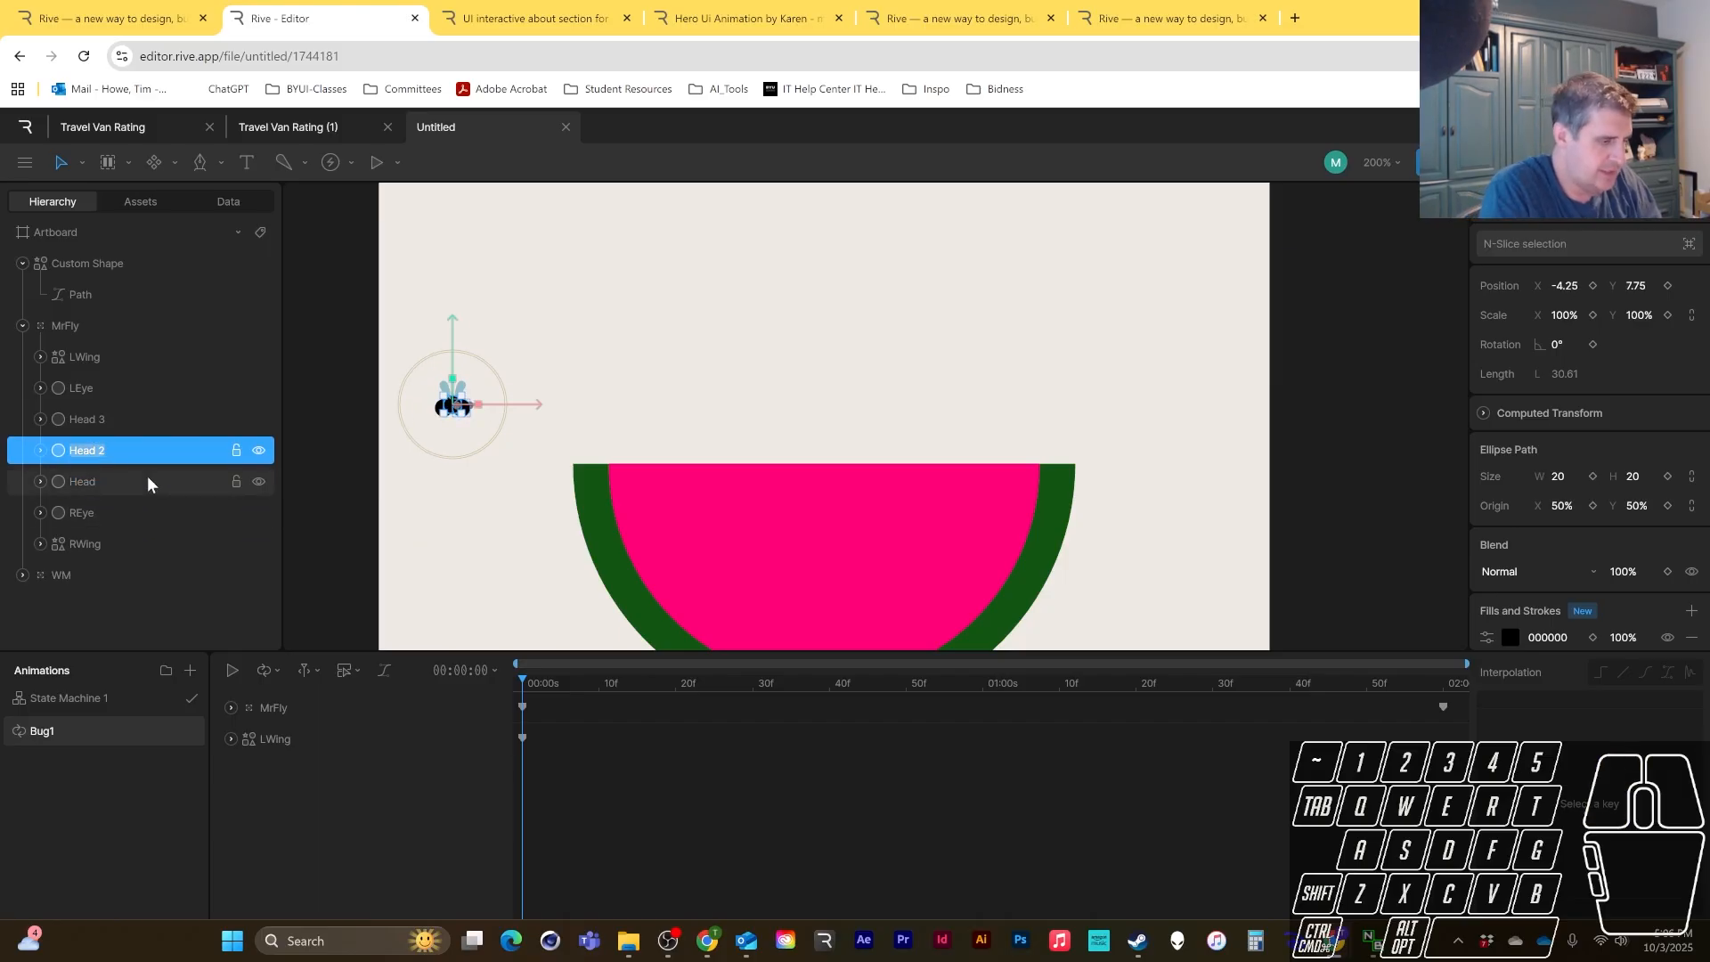
type("Body")
key("Return")
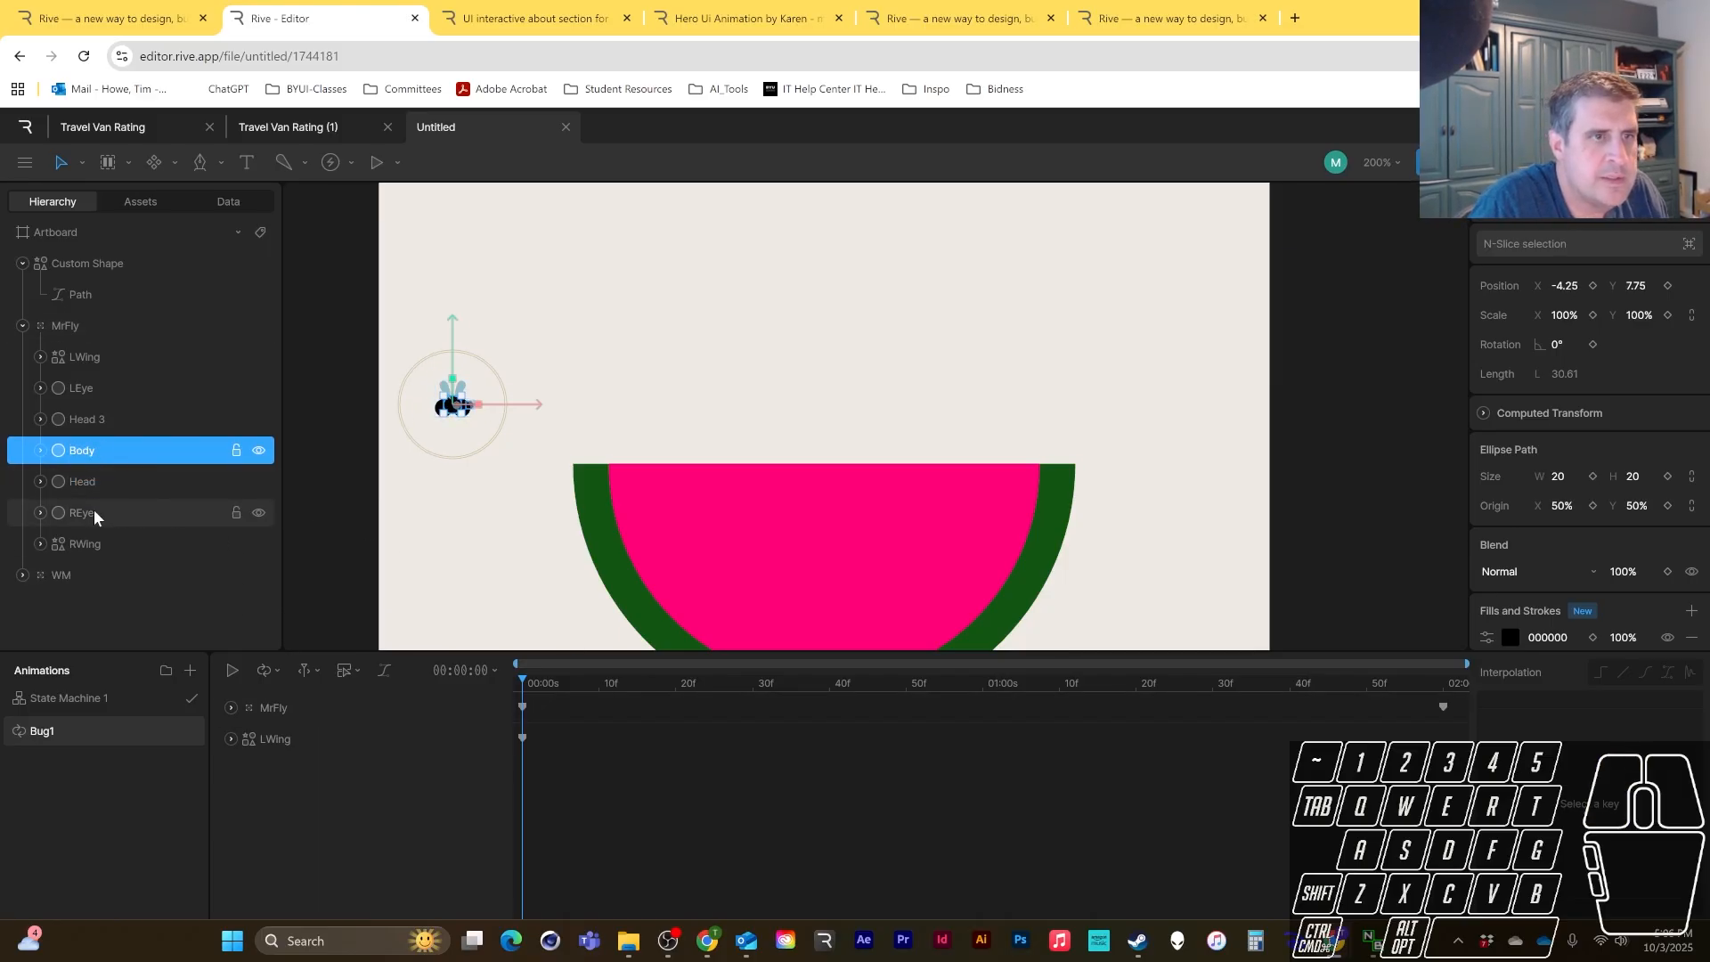
- Rename the fly's rear body circle, Head 3, as Rumpus
left_click(78, 470)
left_click(87, 419)
double_click(88, 418)
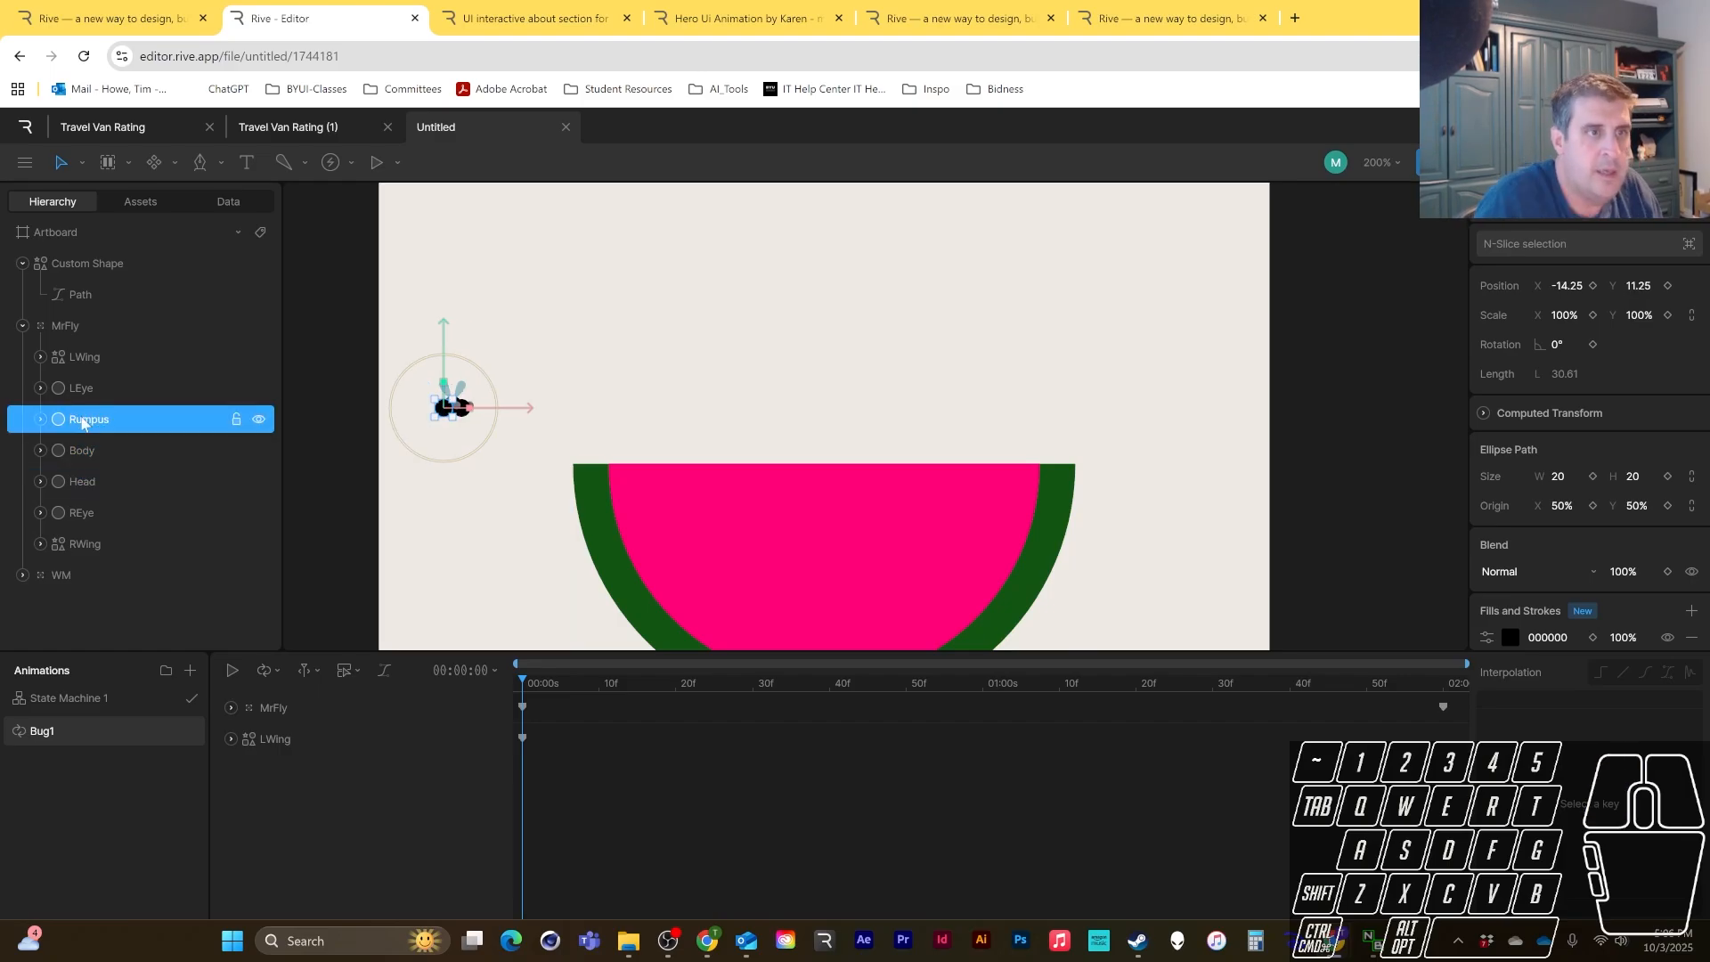
- Group LEye, Head and REye inside MrFly and name the new group Head
left_click(90, 481)
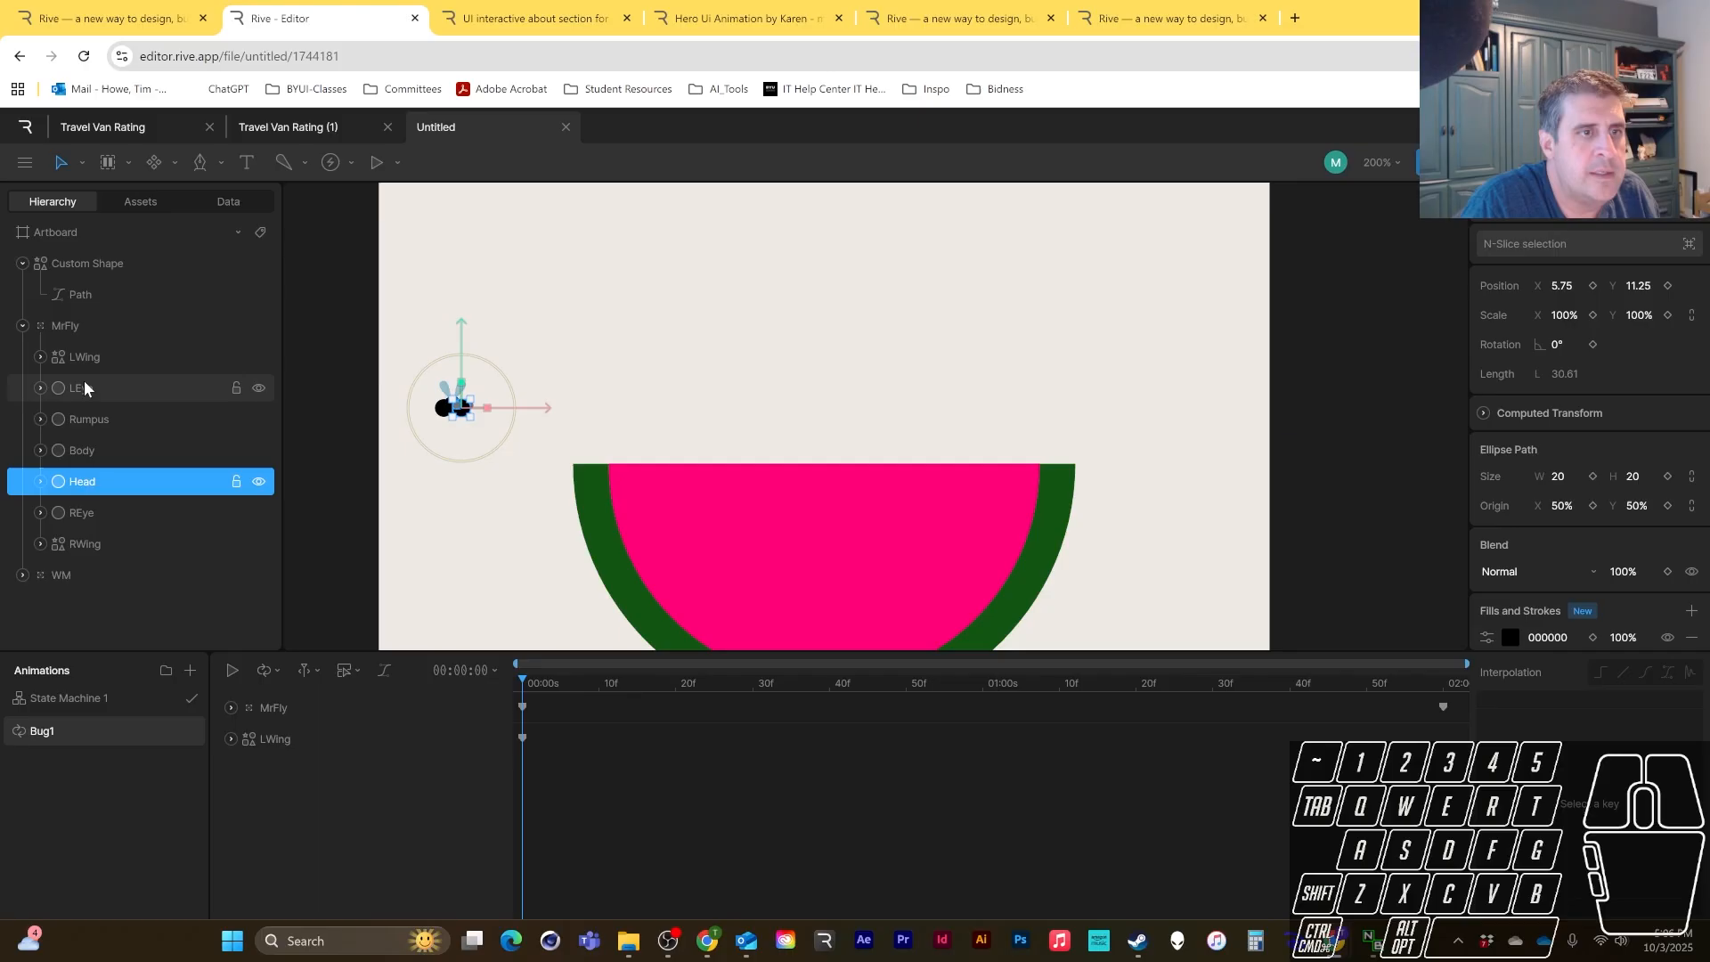
left_click(84, 388)
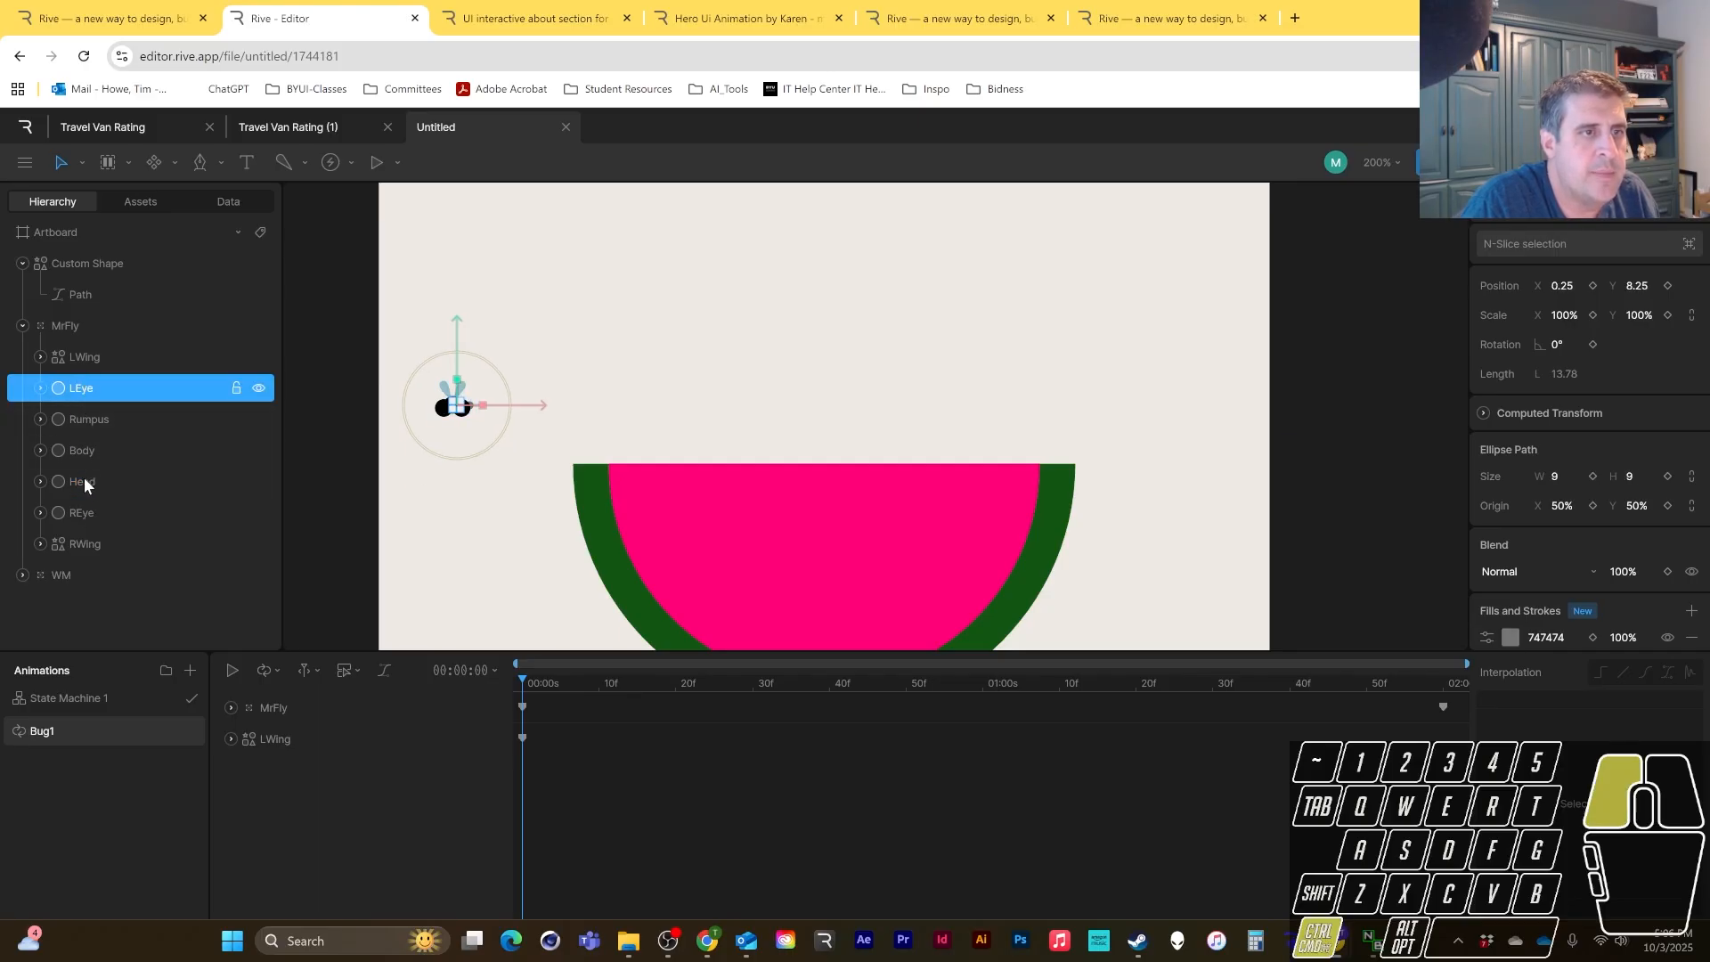
left_click(84, 480, "ctrl")
left_click(107, 515, "ctrl")
key("ctrl+g")
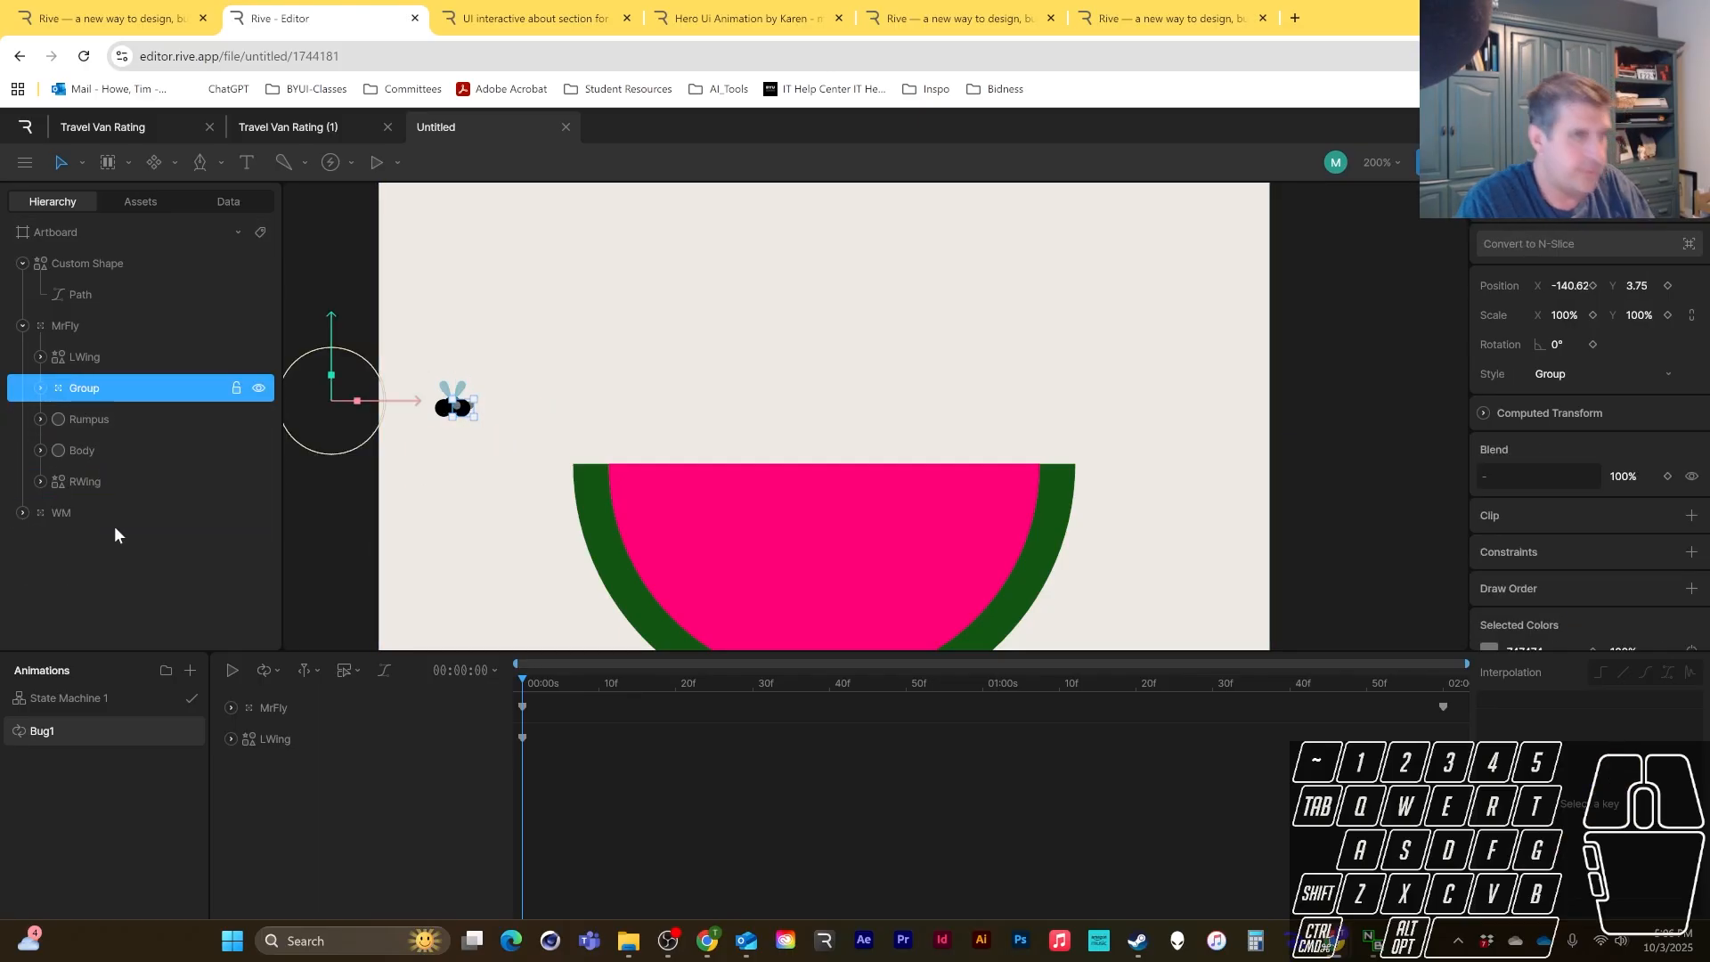
left_click(80, 388)
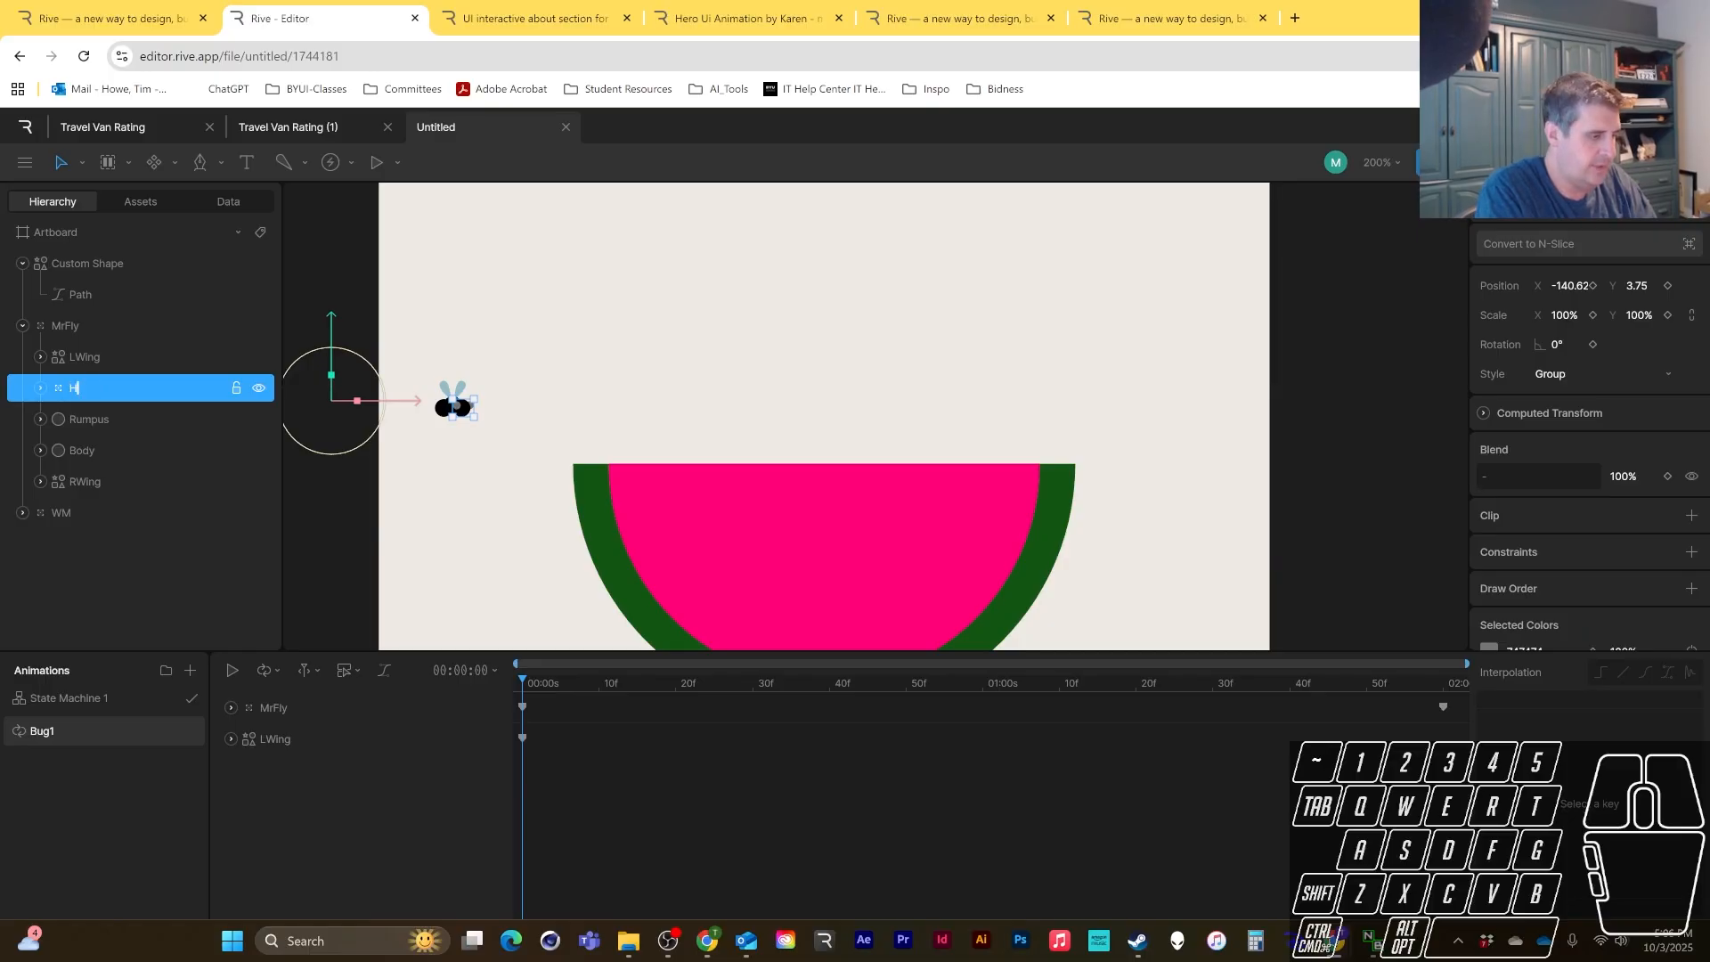
left_click(84, 417)
- Examine LWing, RWing, Head, Body and Rumpus inside MrFly to identify which parts need position or rotation keys
left_click(71, 354)
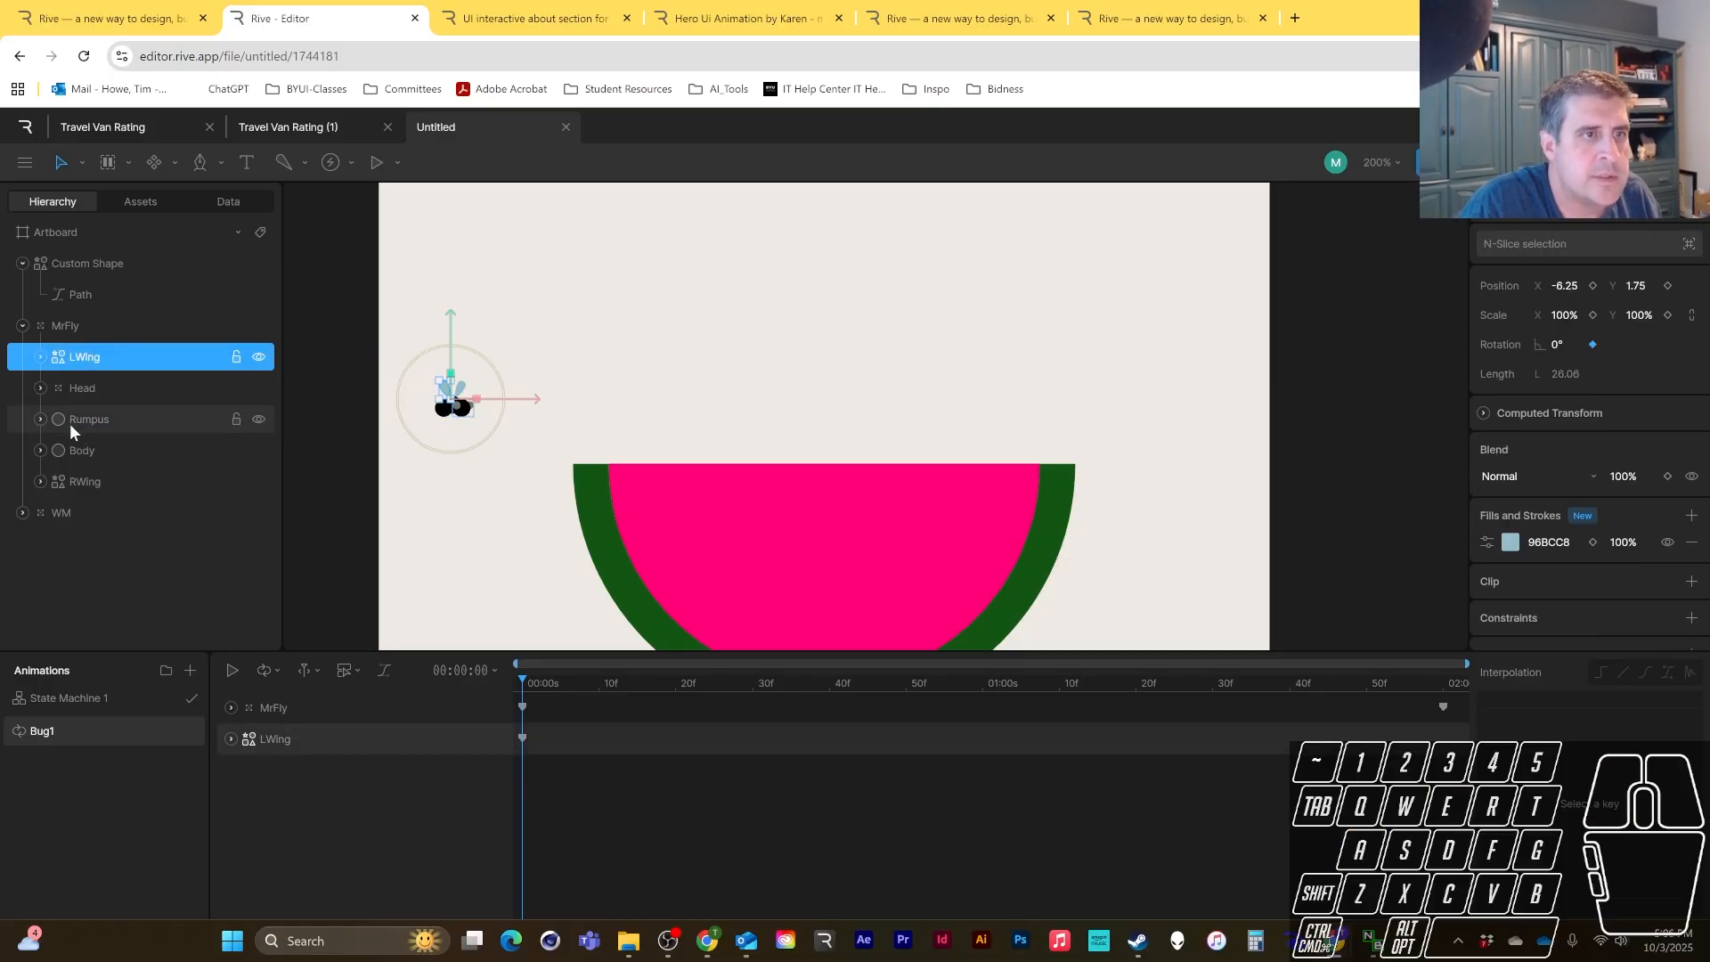
left_click(89, 480)
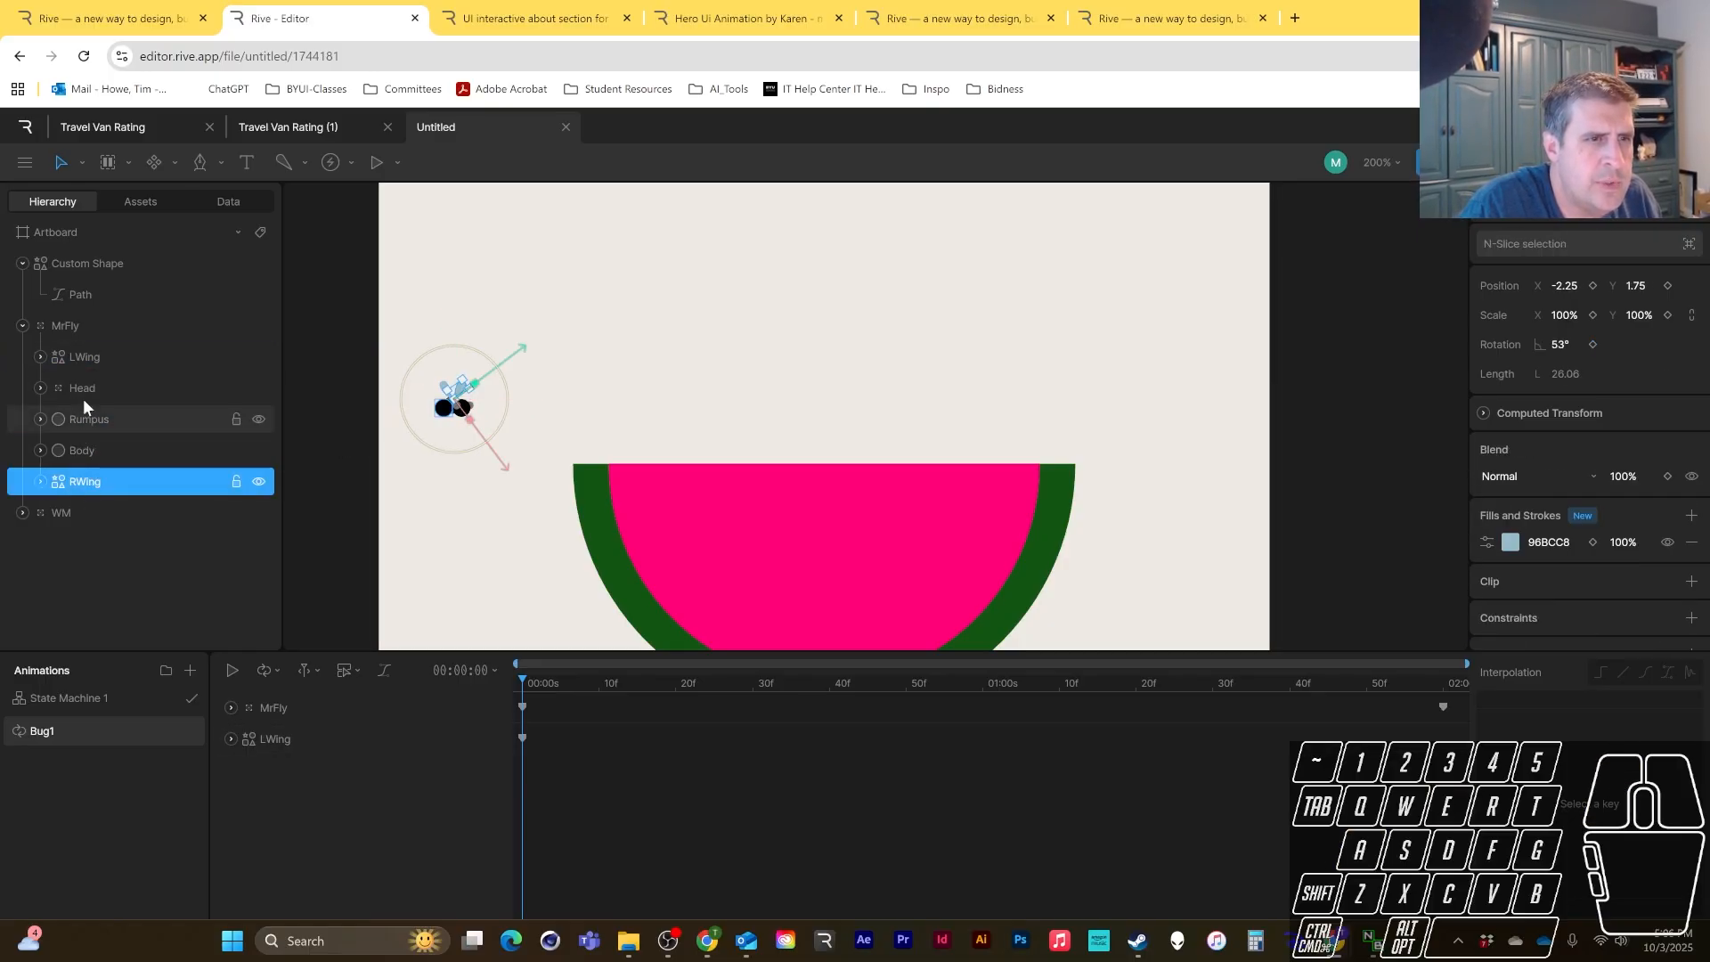
left_click(83, 392)
left_click(87, 469)
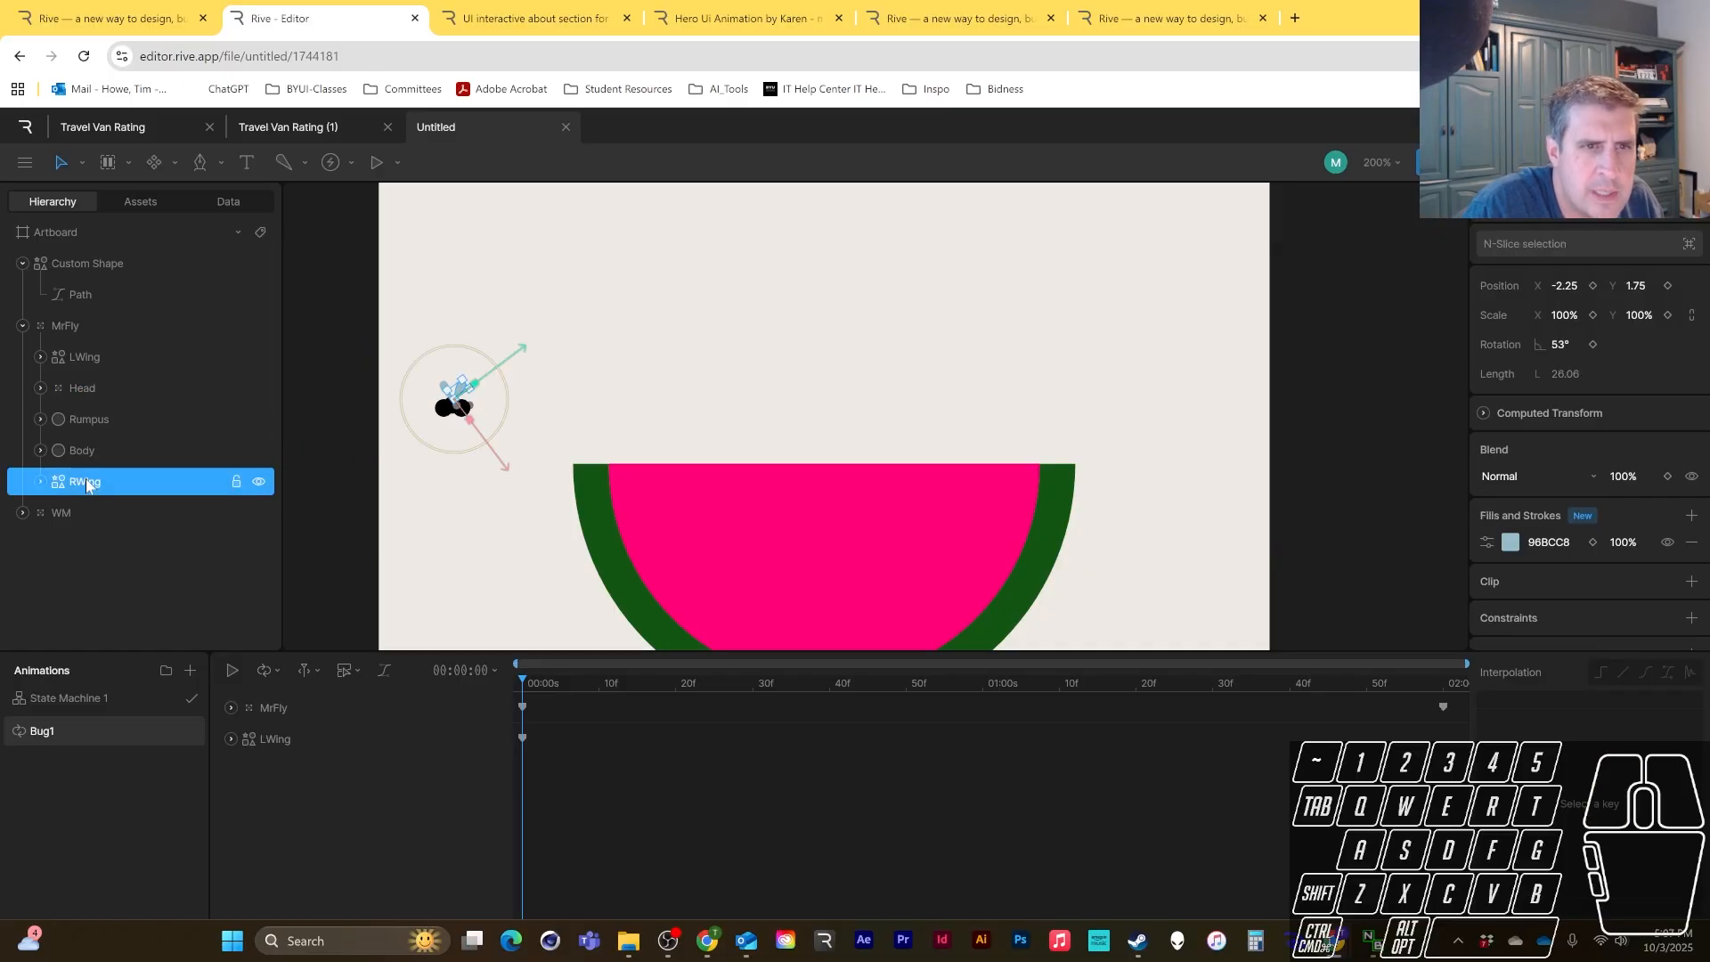
left_click(82, 454)
left_click(84, 418)
left_click(81, 386)
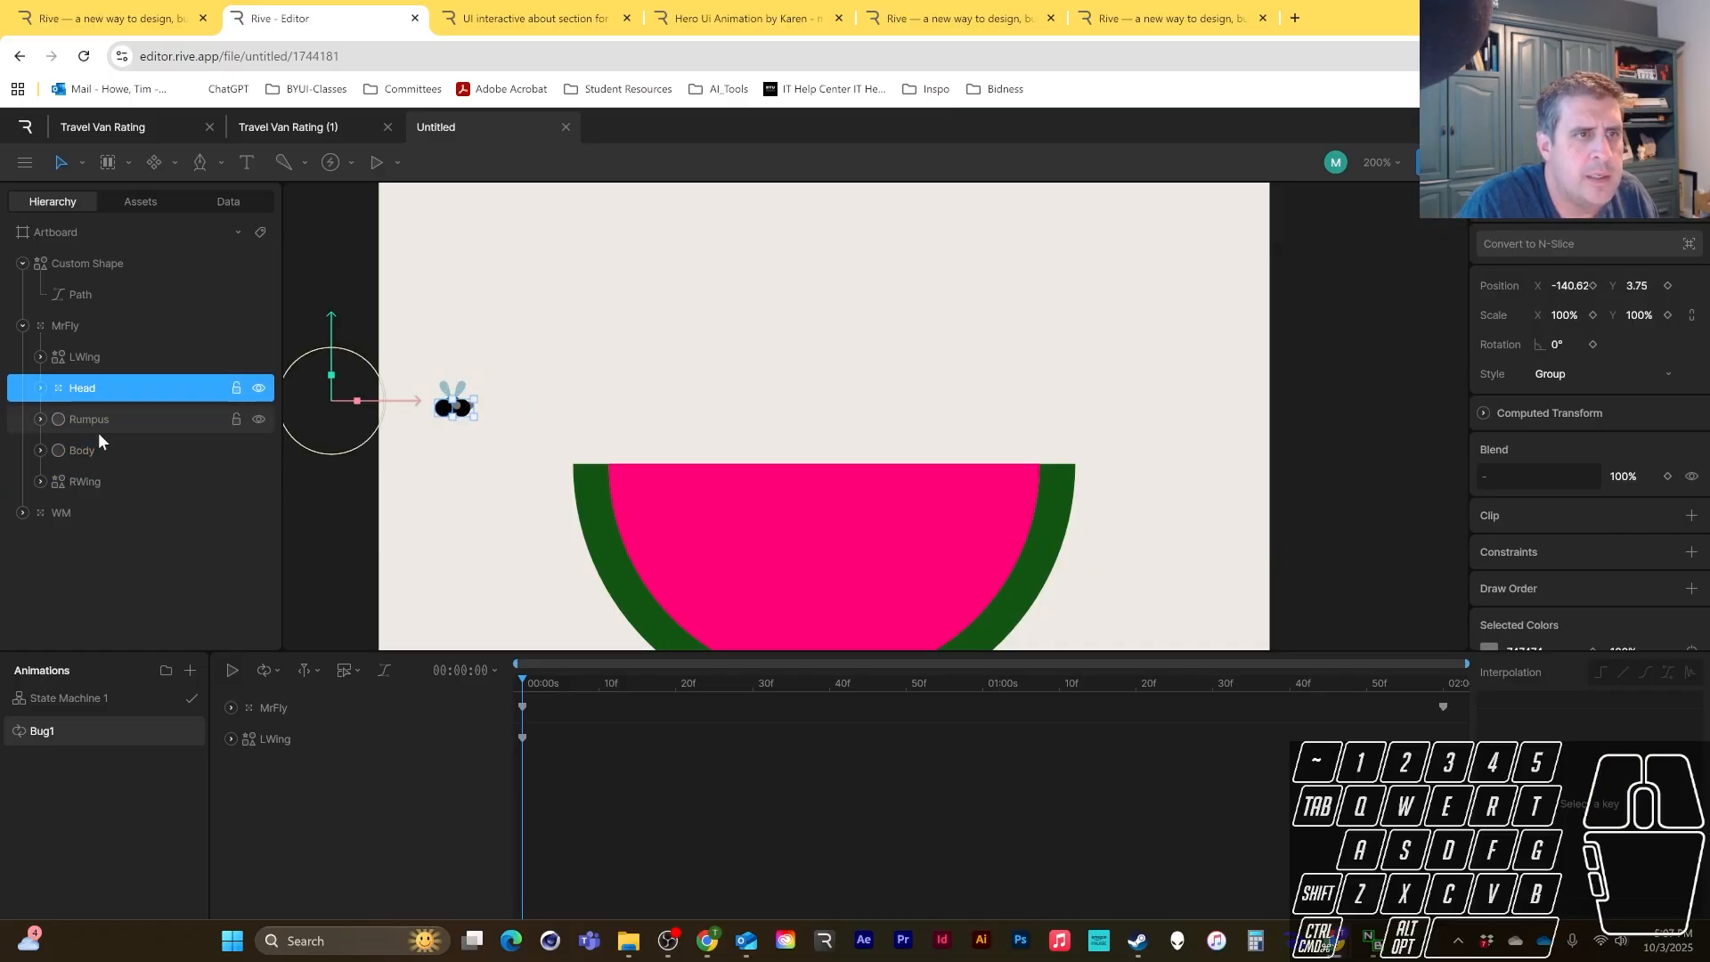
left_click(89, 481)
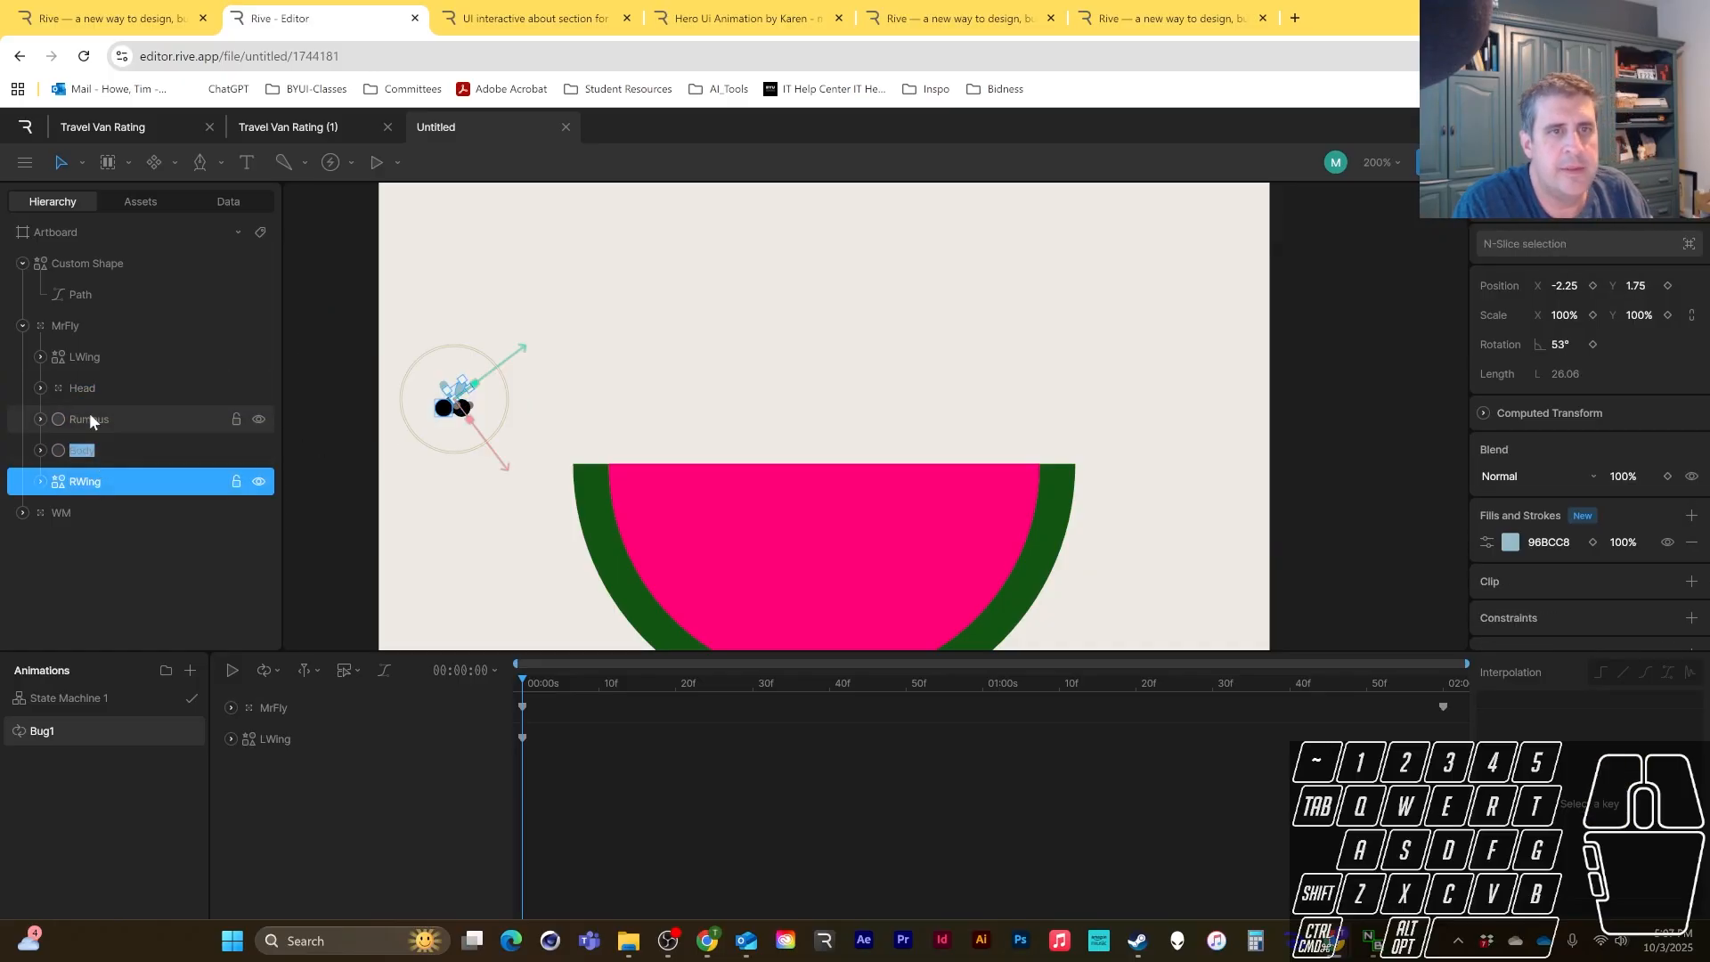
left_click(89, 417)
- Key the X and Y positions of the Head group and Rumpus on the first frame
left_click(105, 398)
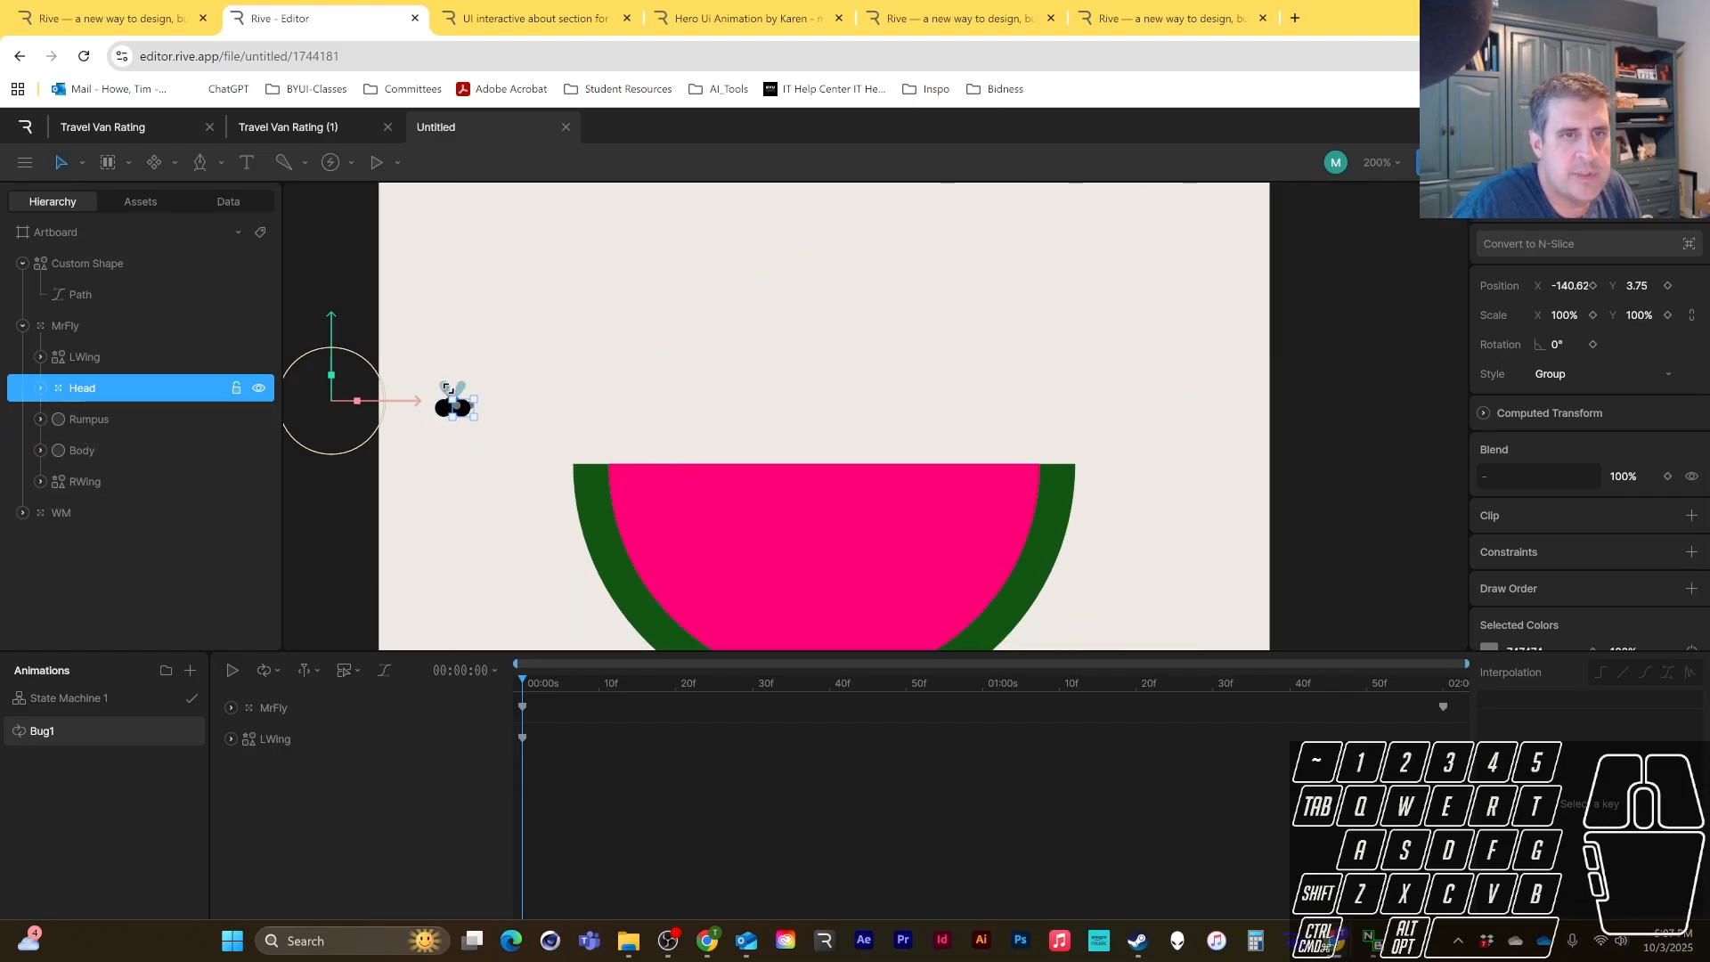
left_click(1593, 286)
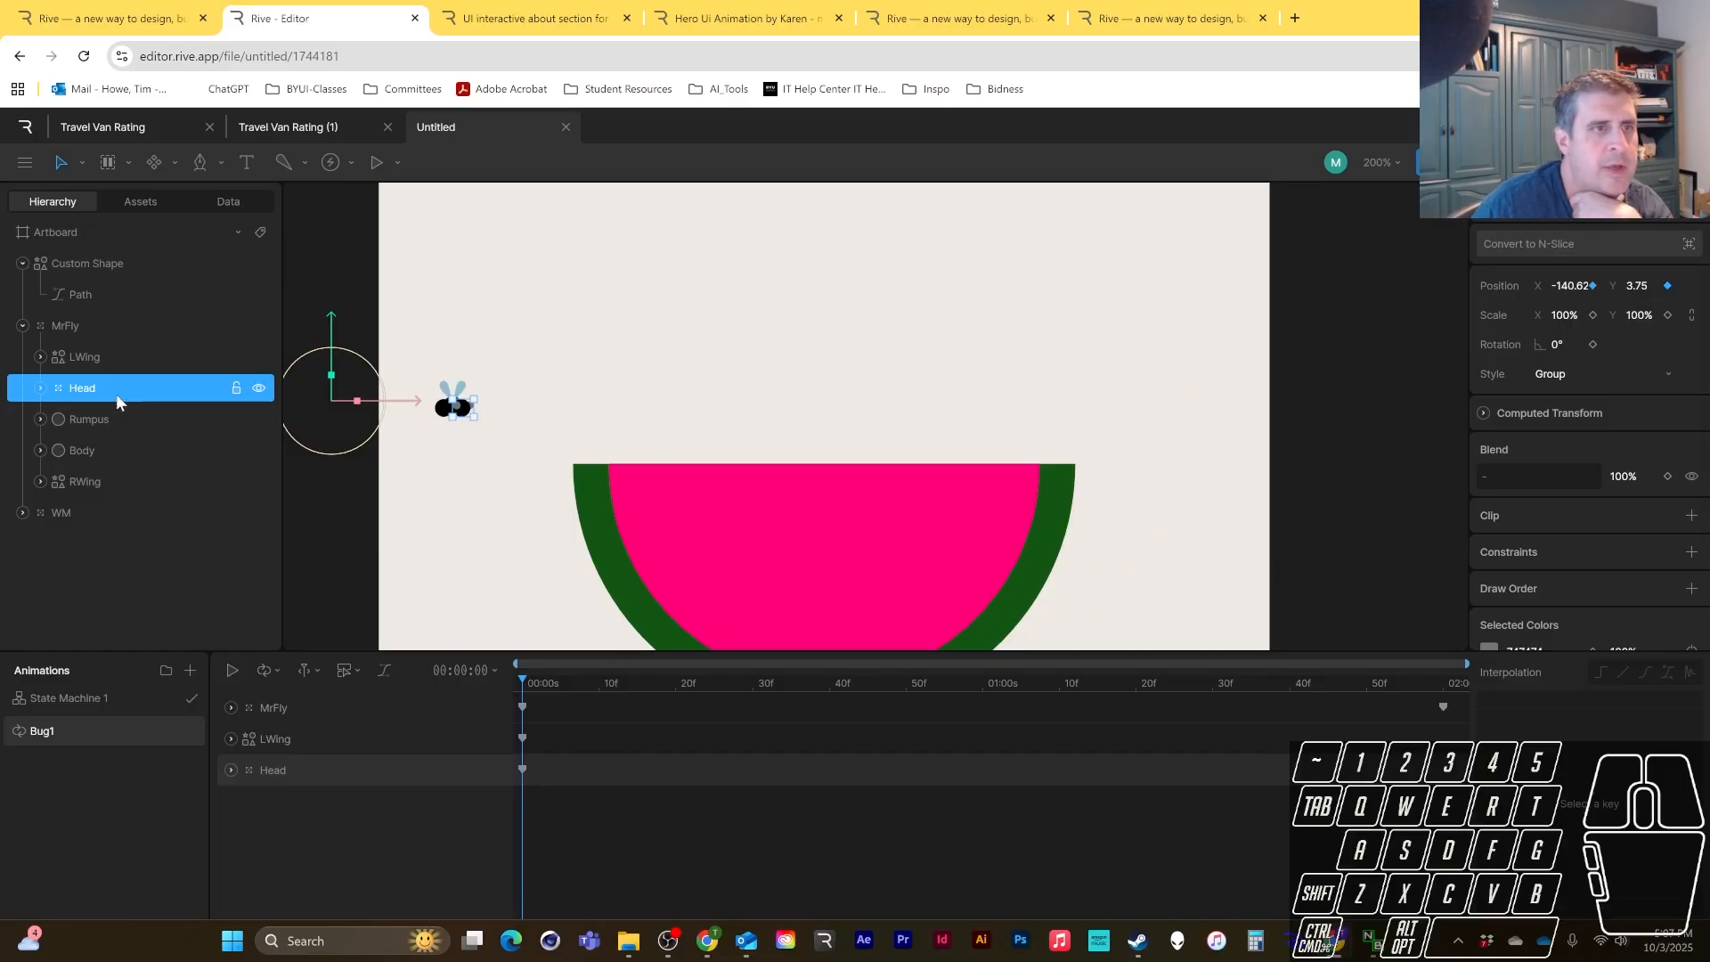
left_click(89, 415)
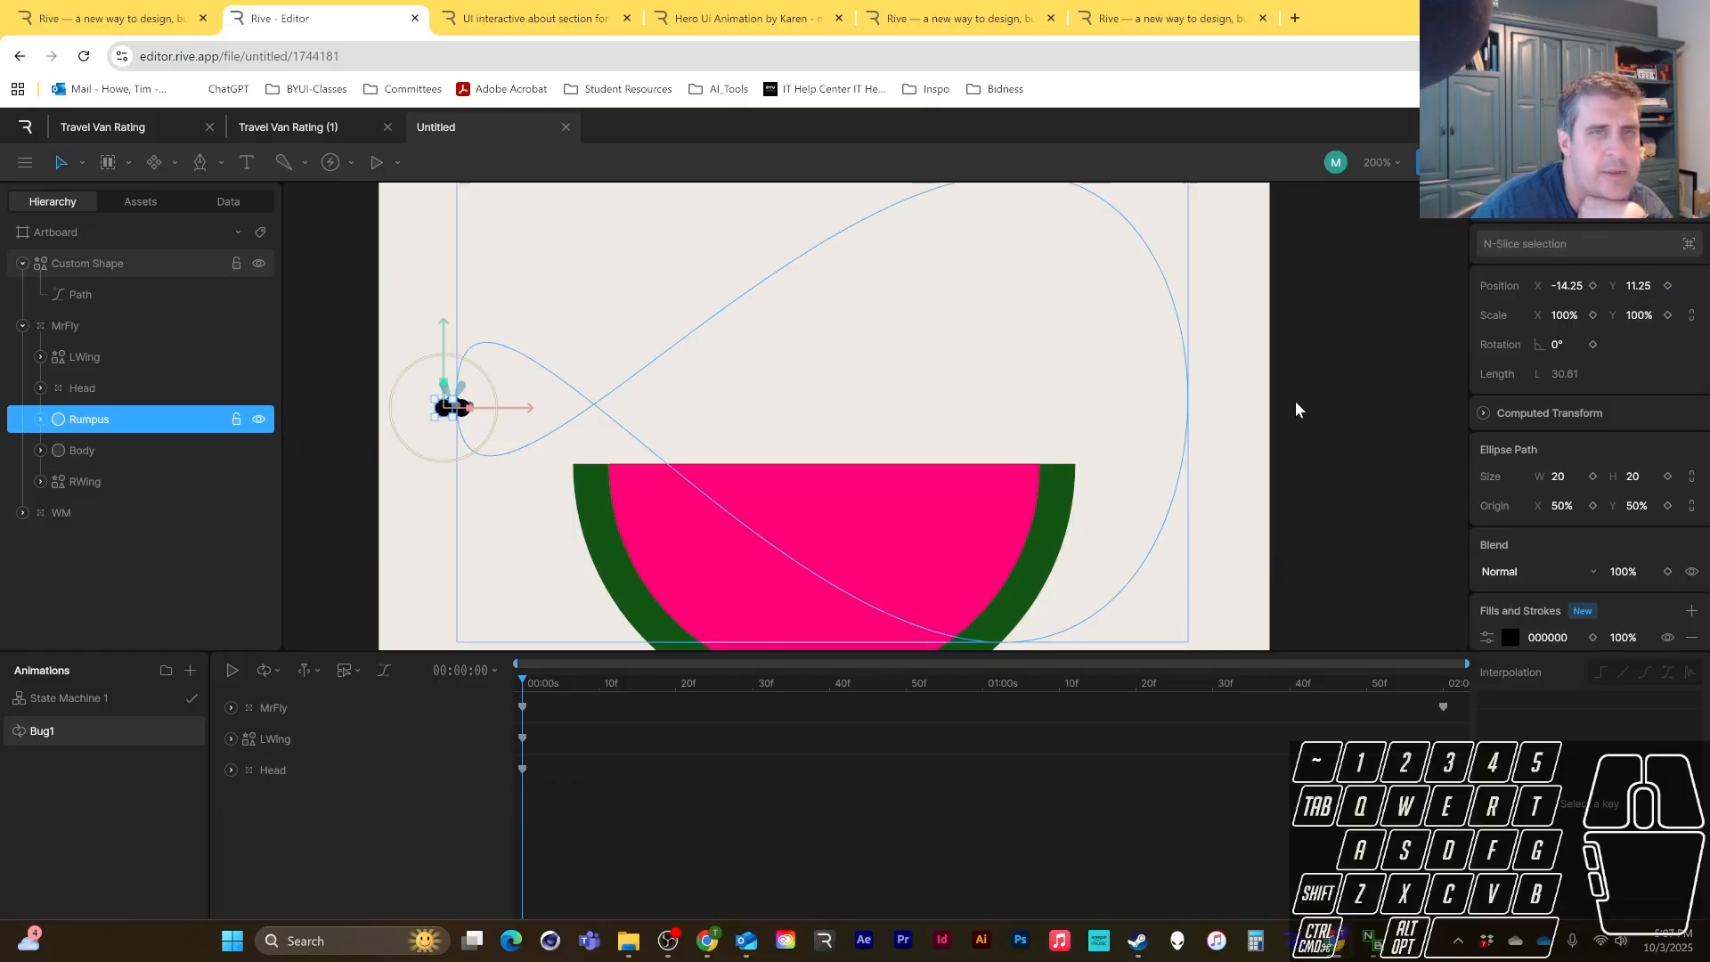
left_click(1593, 285)
left_click(1667, 285)
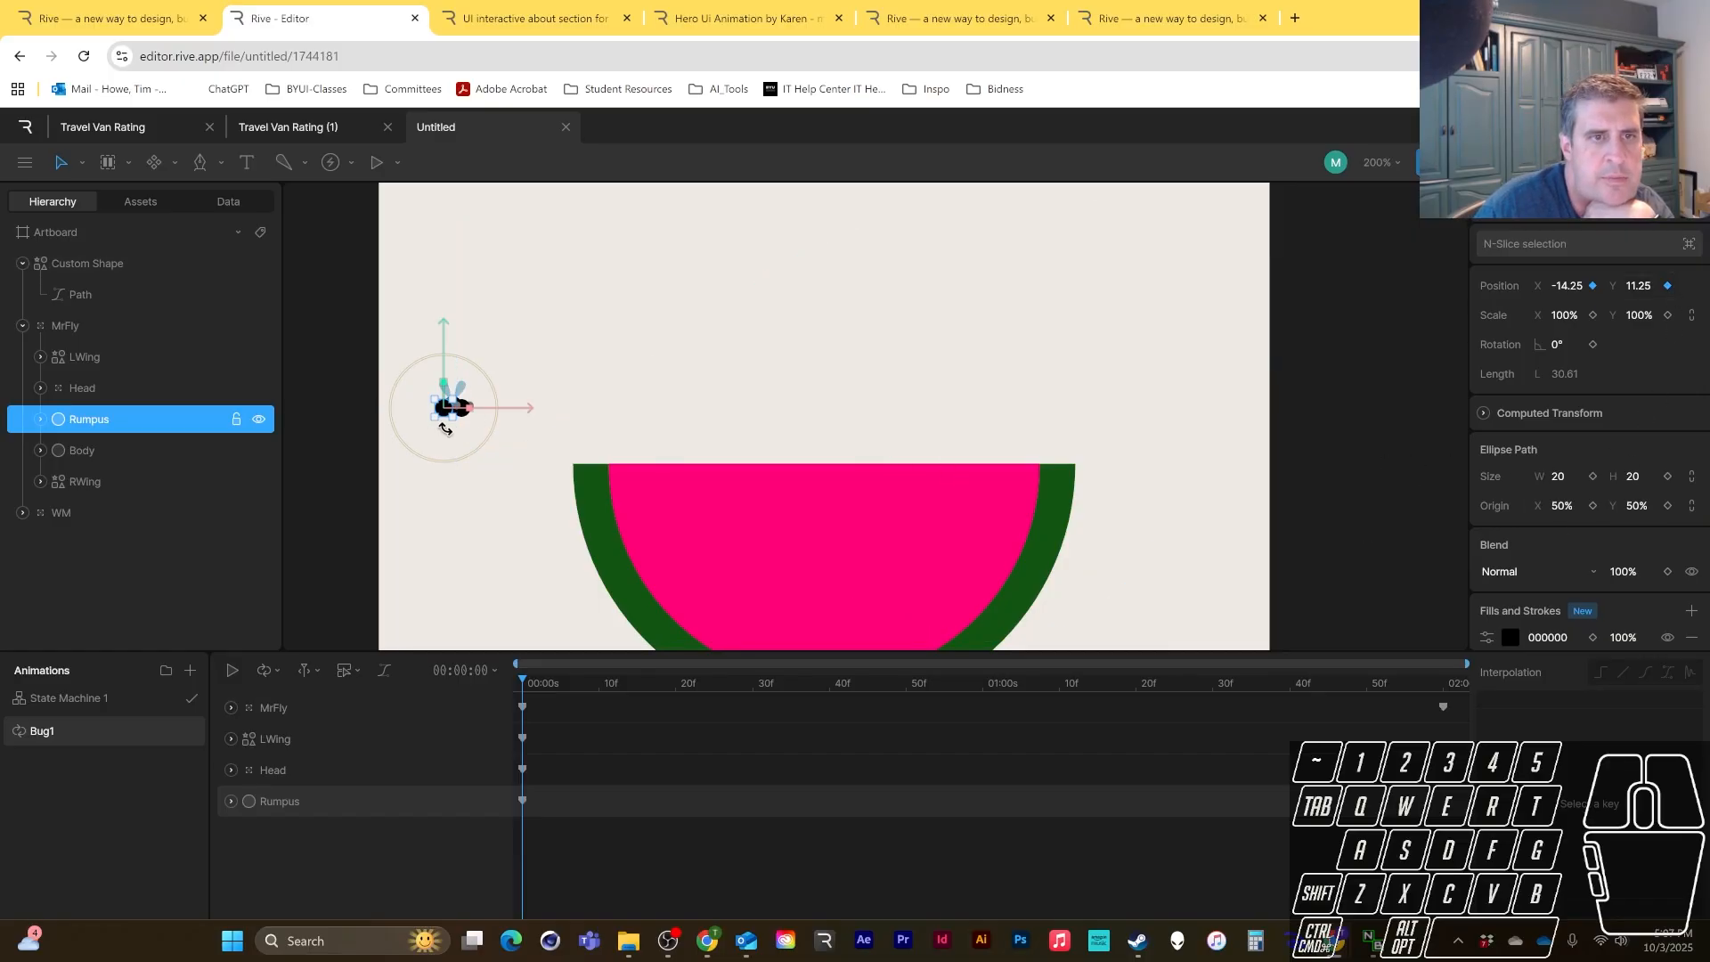
- Key RWing's rotation at 53° on the first frame
left_click(89, 356)
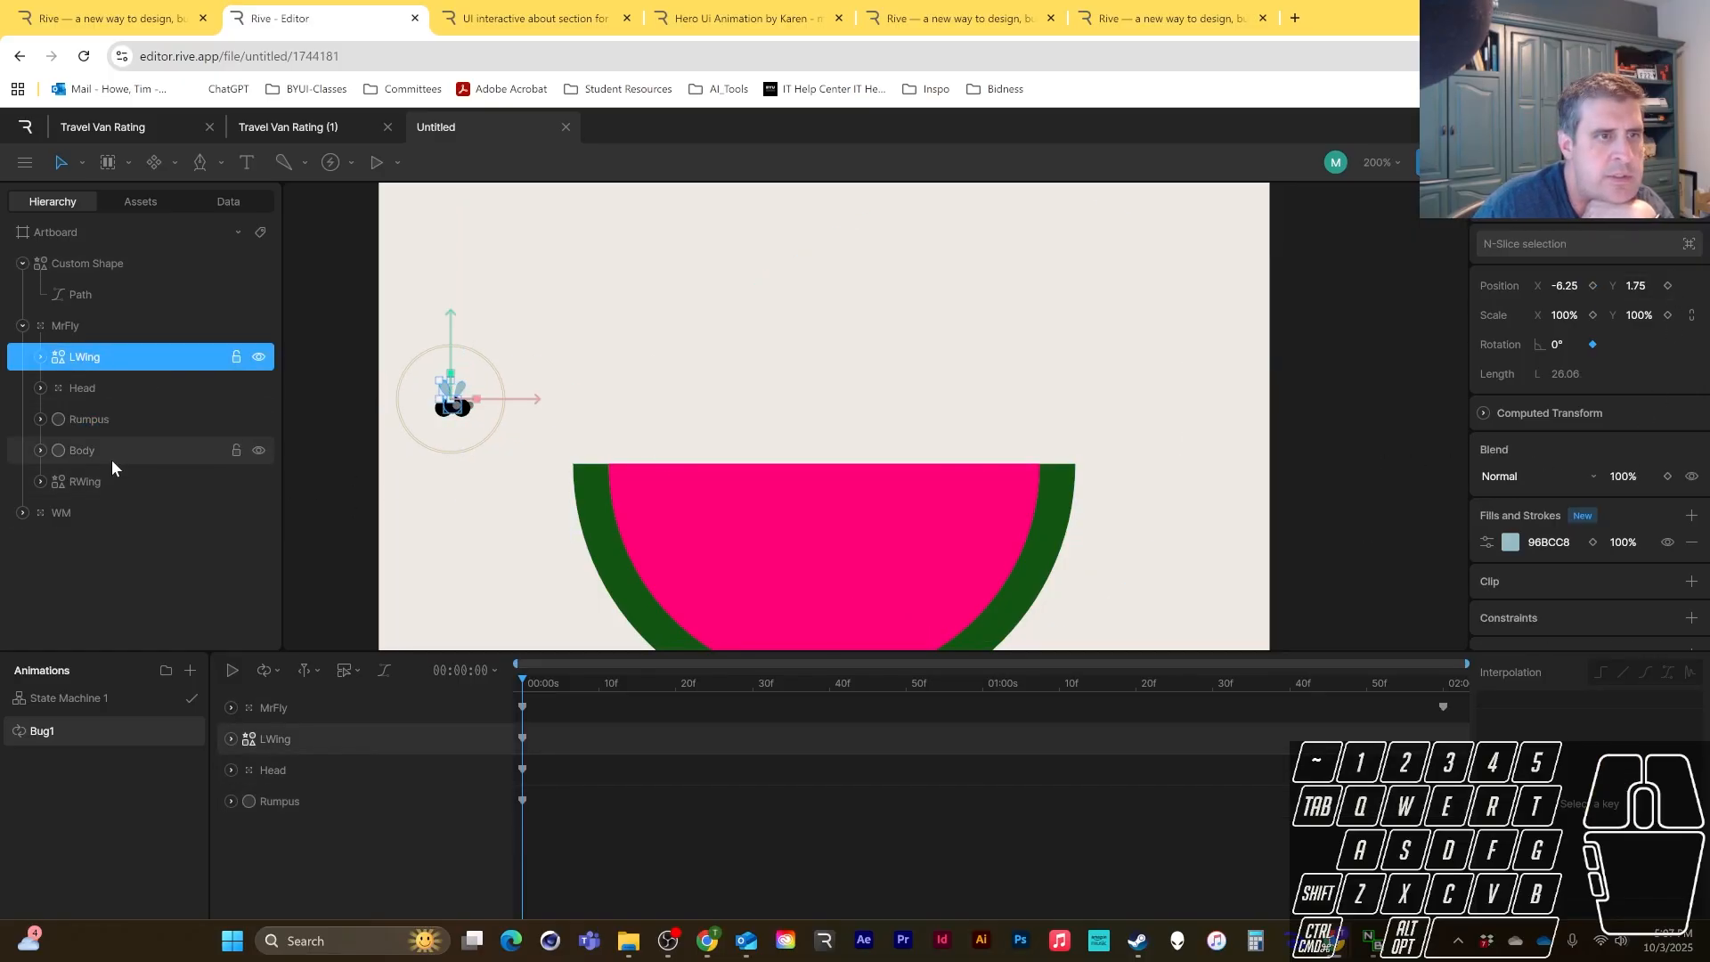
left_click(119, 481)
left_click(1593, 345)
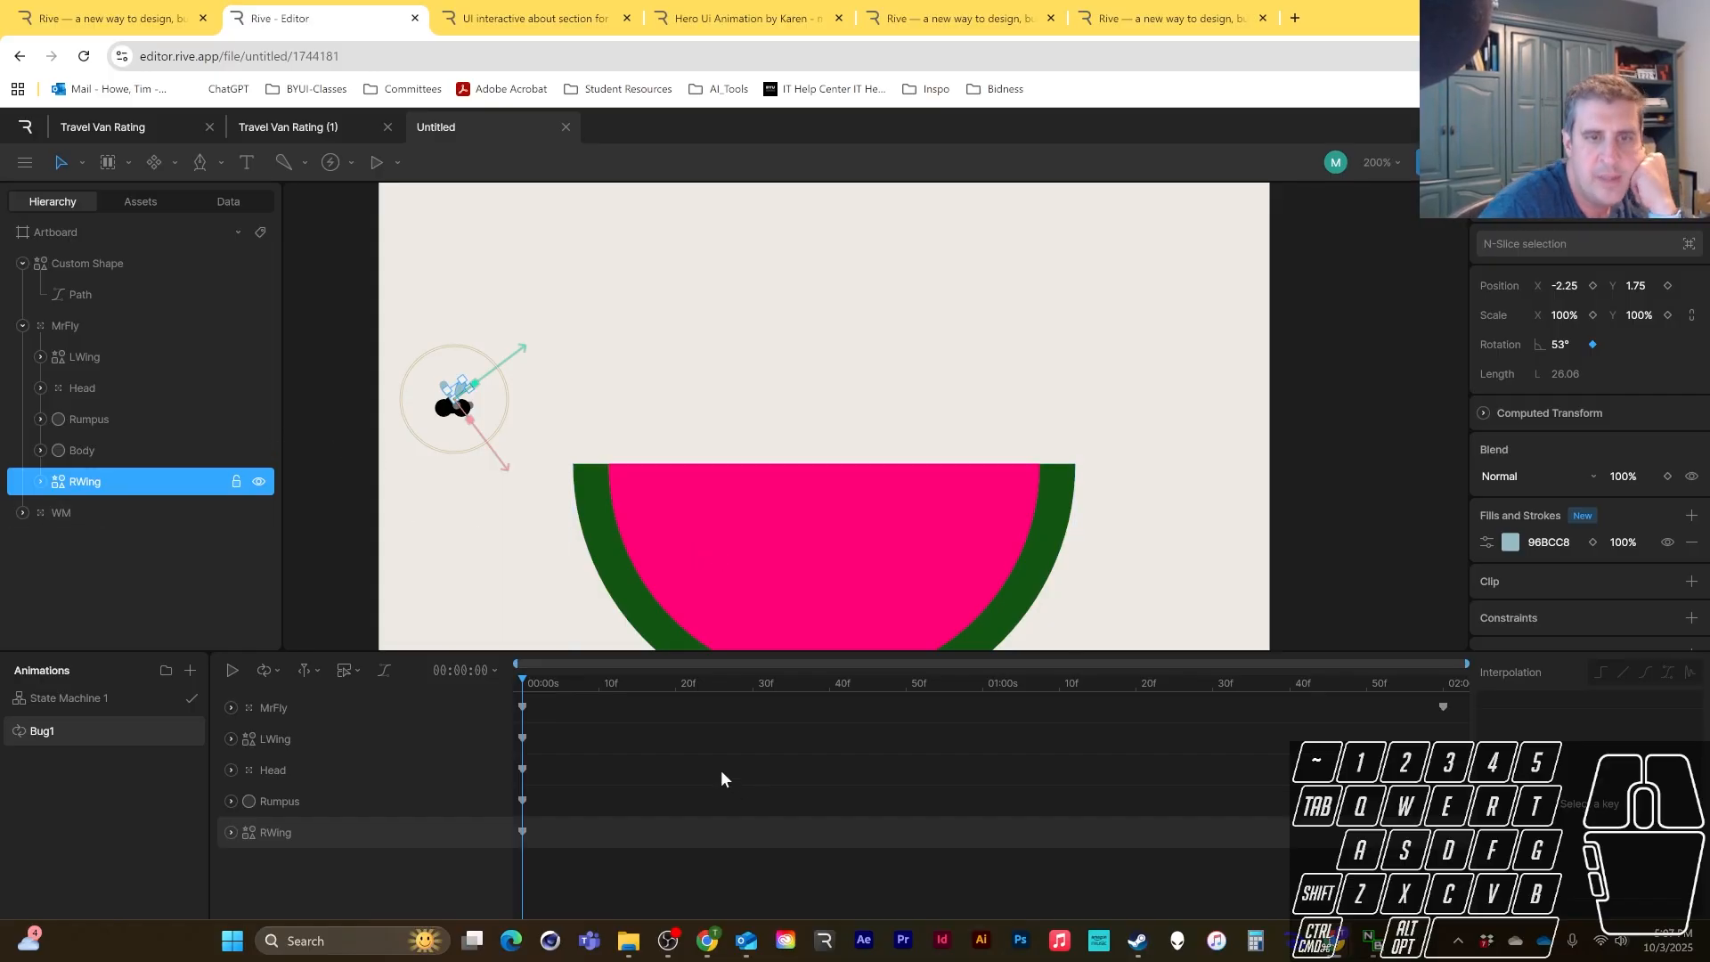
- At 2 seconds, key the rotations of RWing and LWing and the positions of Rumpus and the Head group
left_click_drag(669, 686, 1547, 738)
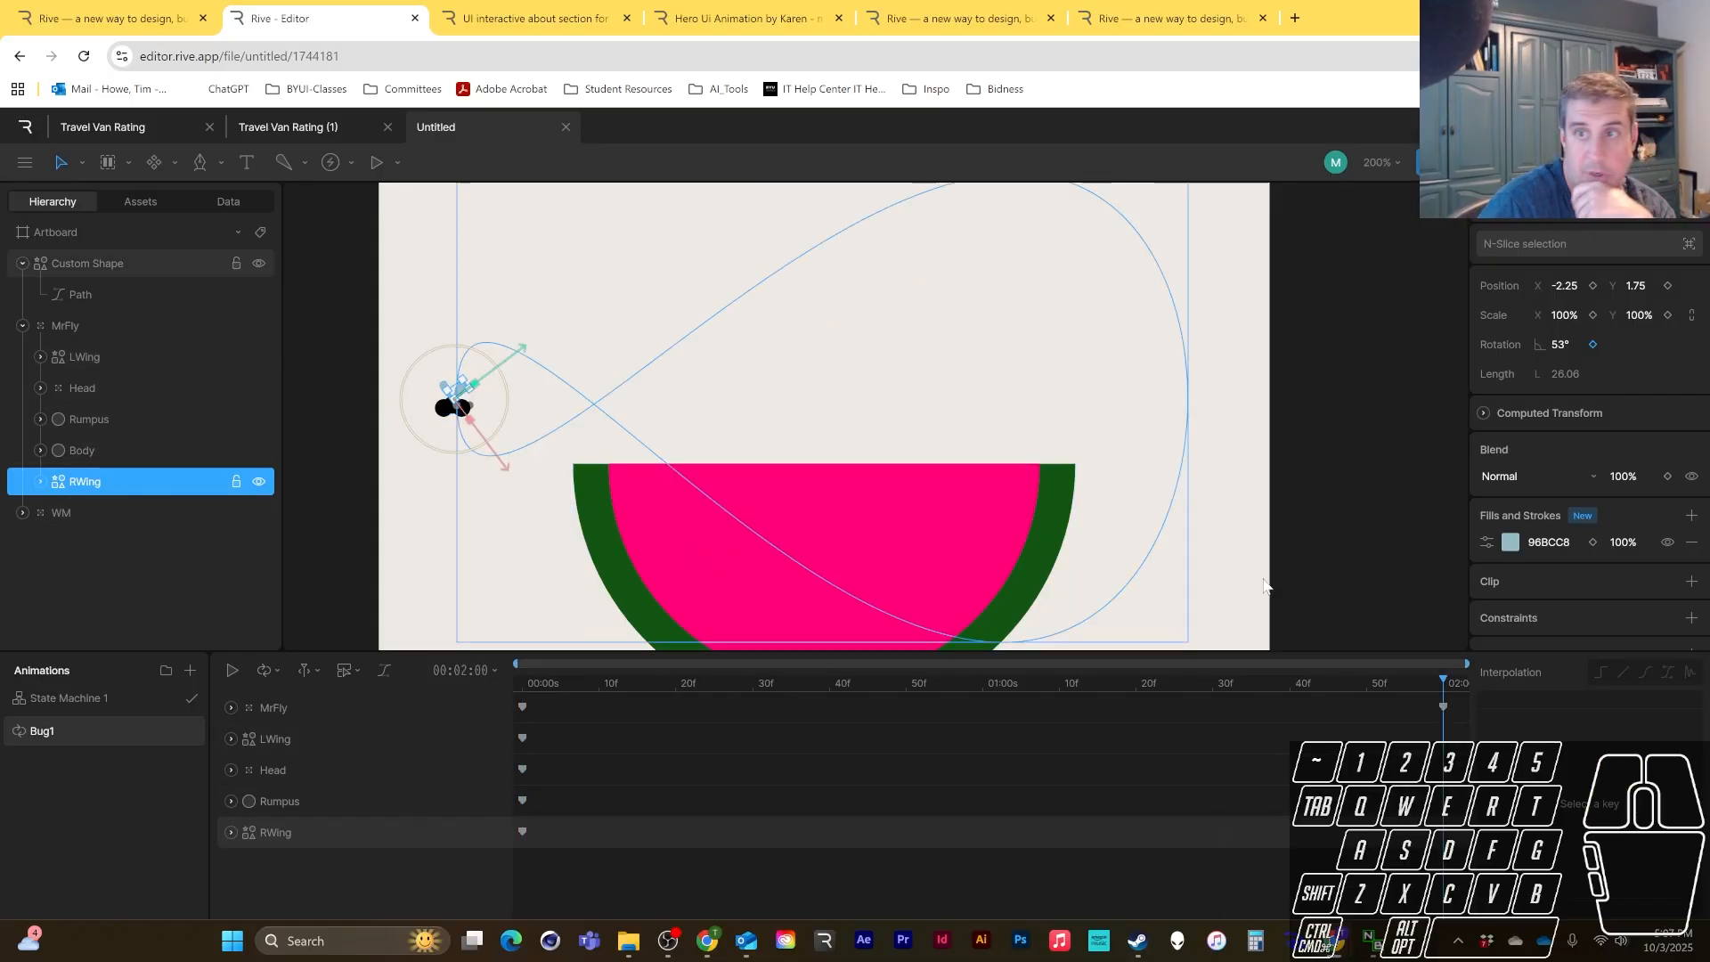
left_click(137, 452)
left_click(134, 418)
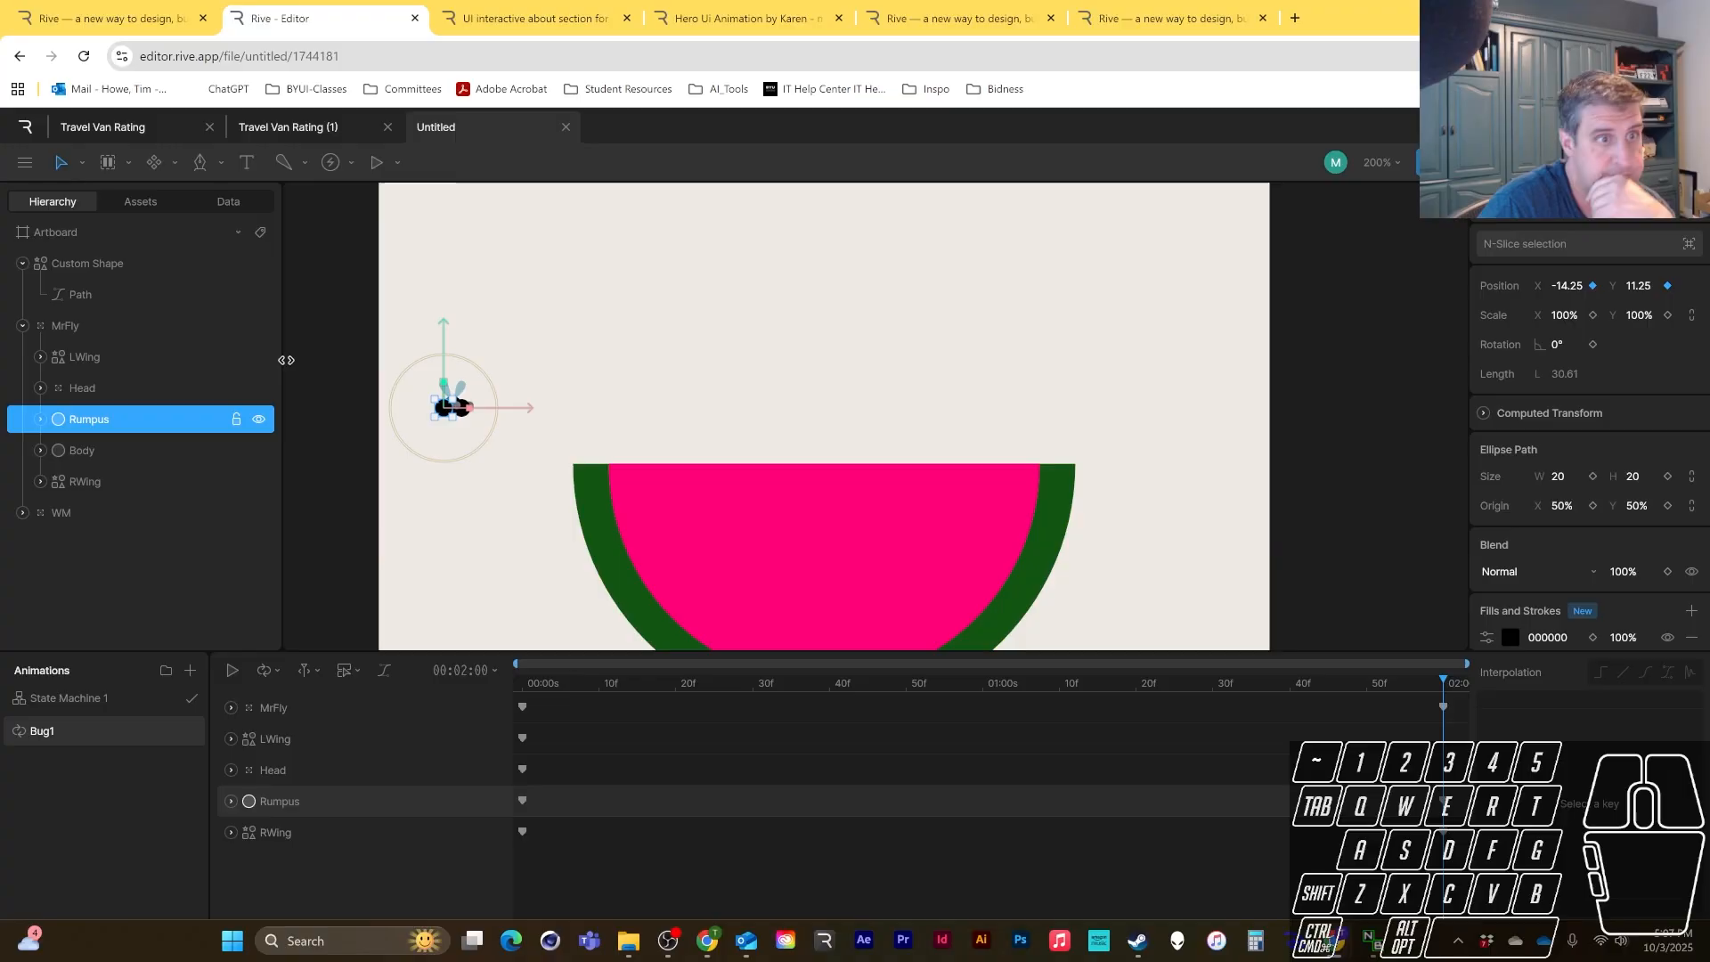
left_click(89, 388)
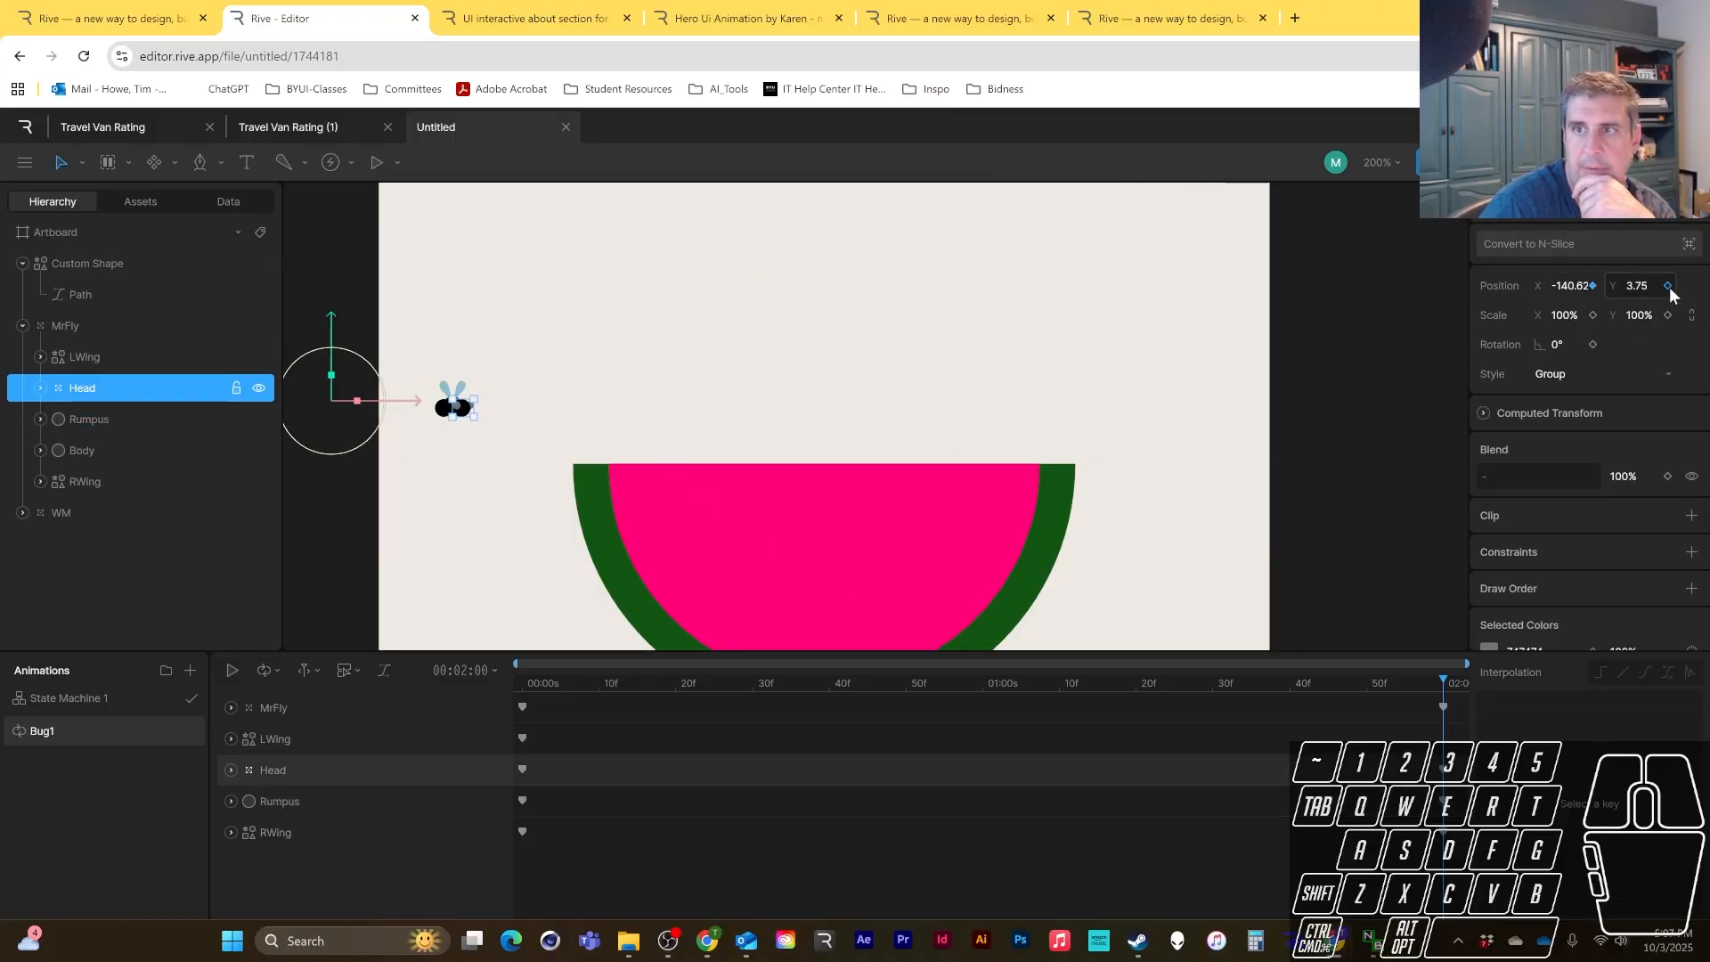
left_click(126, 356)
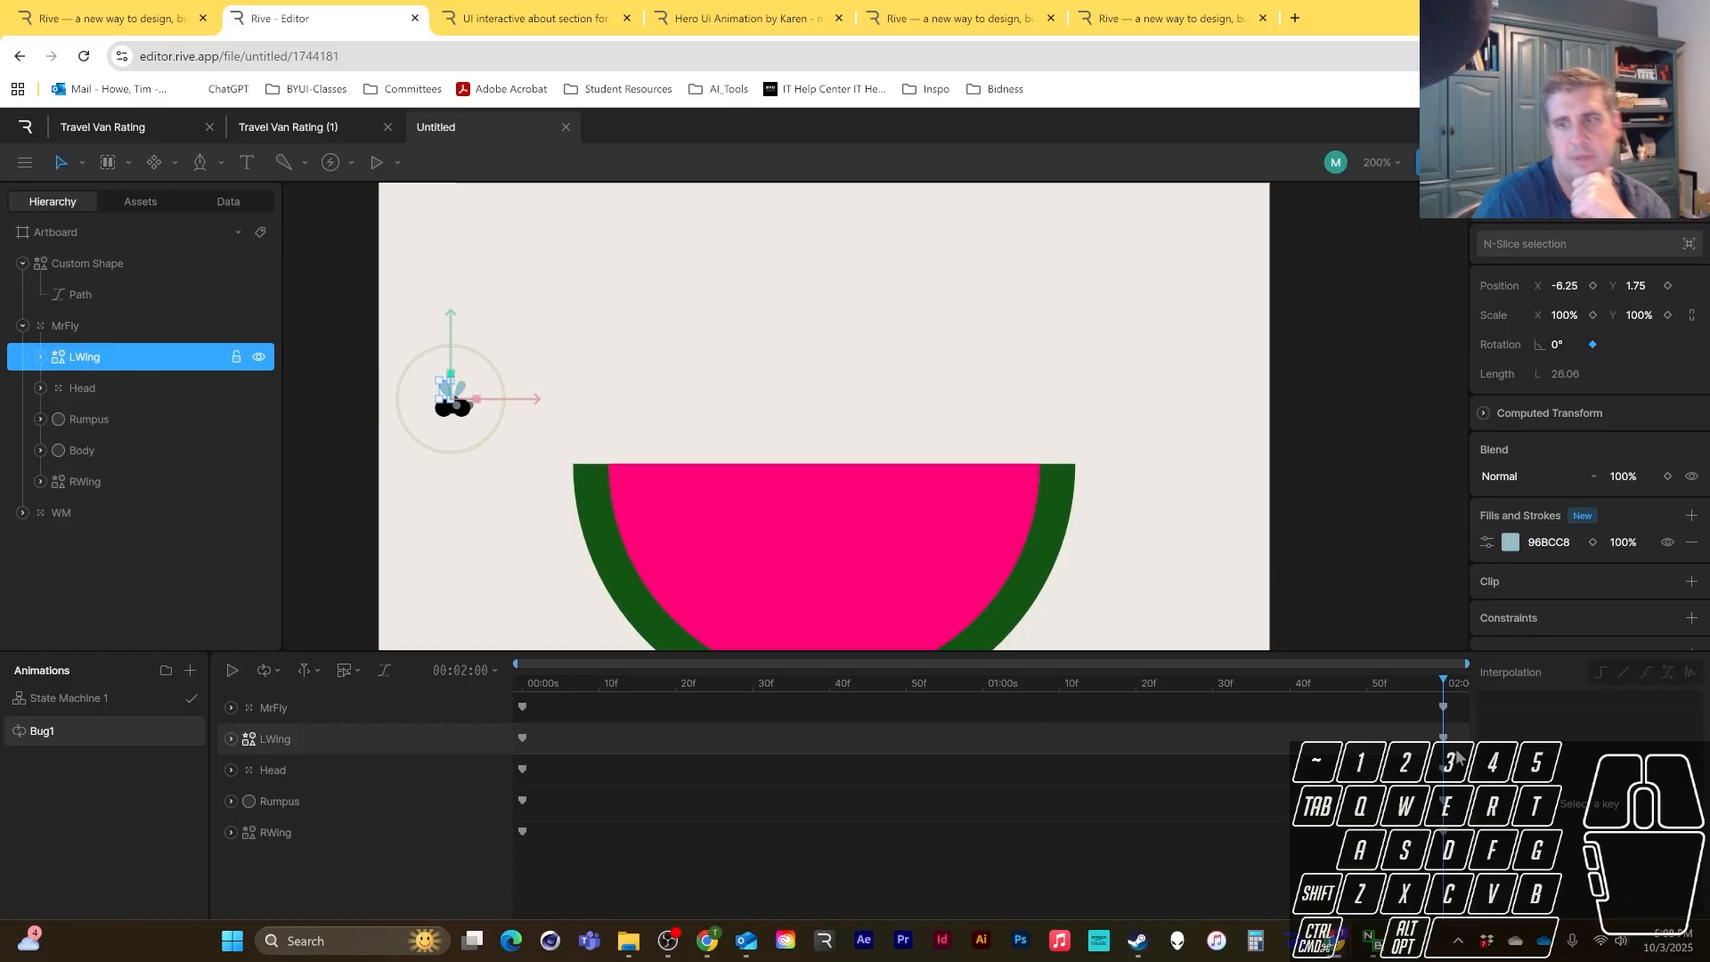
- At 1 second, try moving the Head group's origin onto the fly's head, to X 6 and Y 11, with Freeze active
left_click_drag(1439, 679, 982, 684)
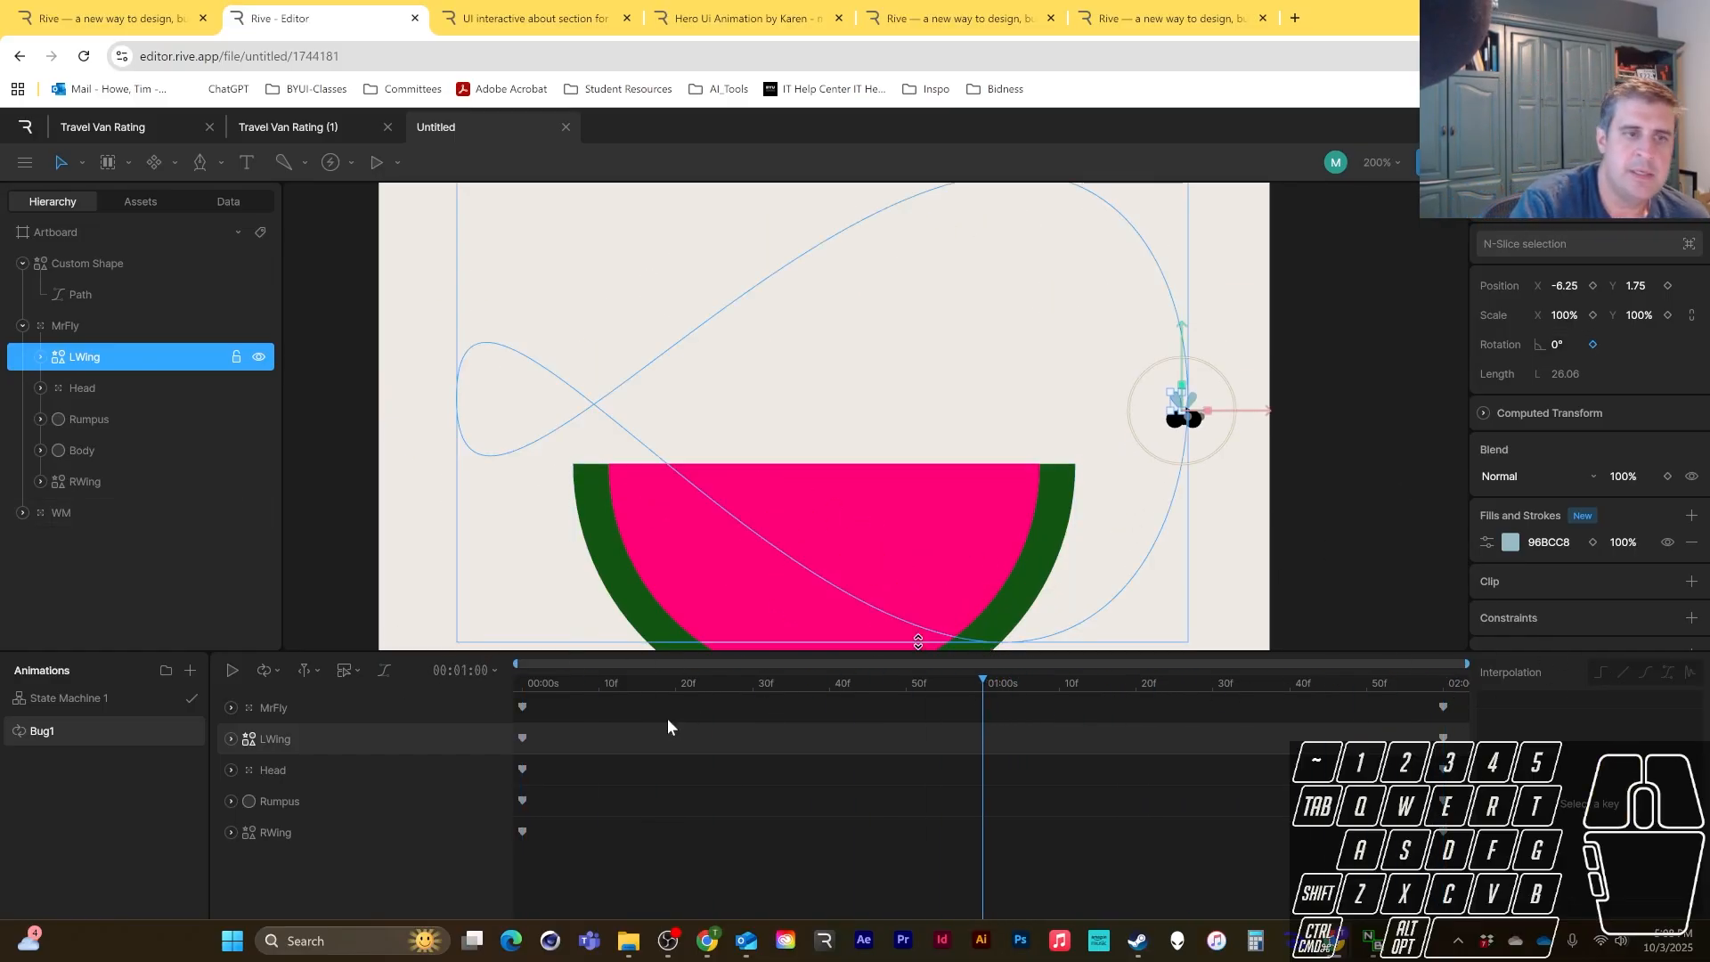
left_click(376, 778)
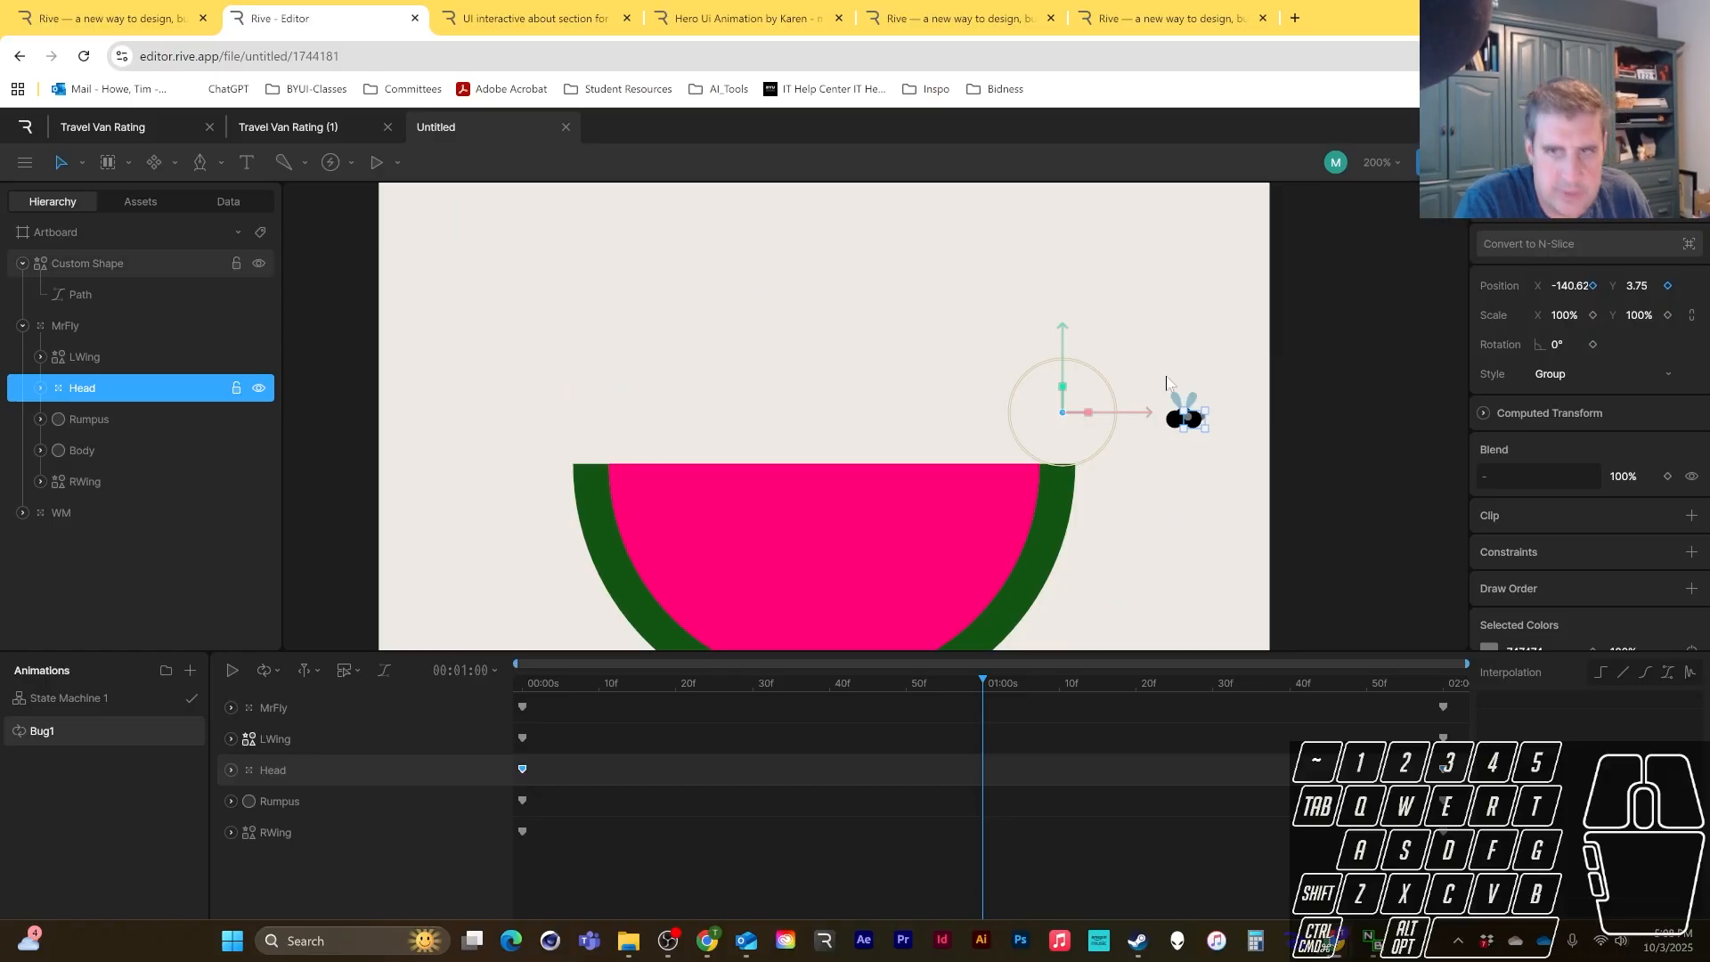
key("y")
left_click_drag(1148, 412, 1278, 409)
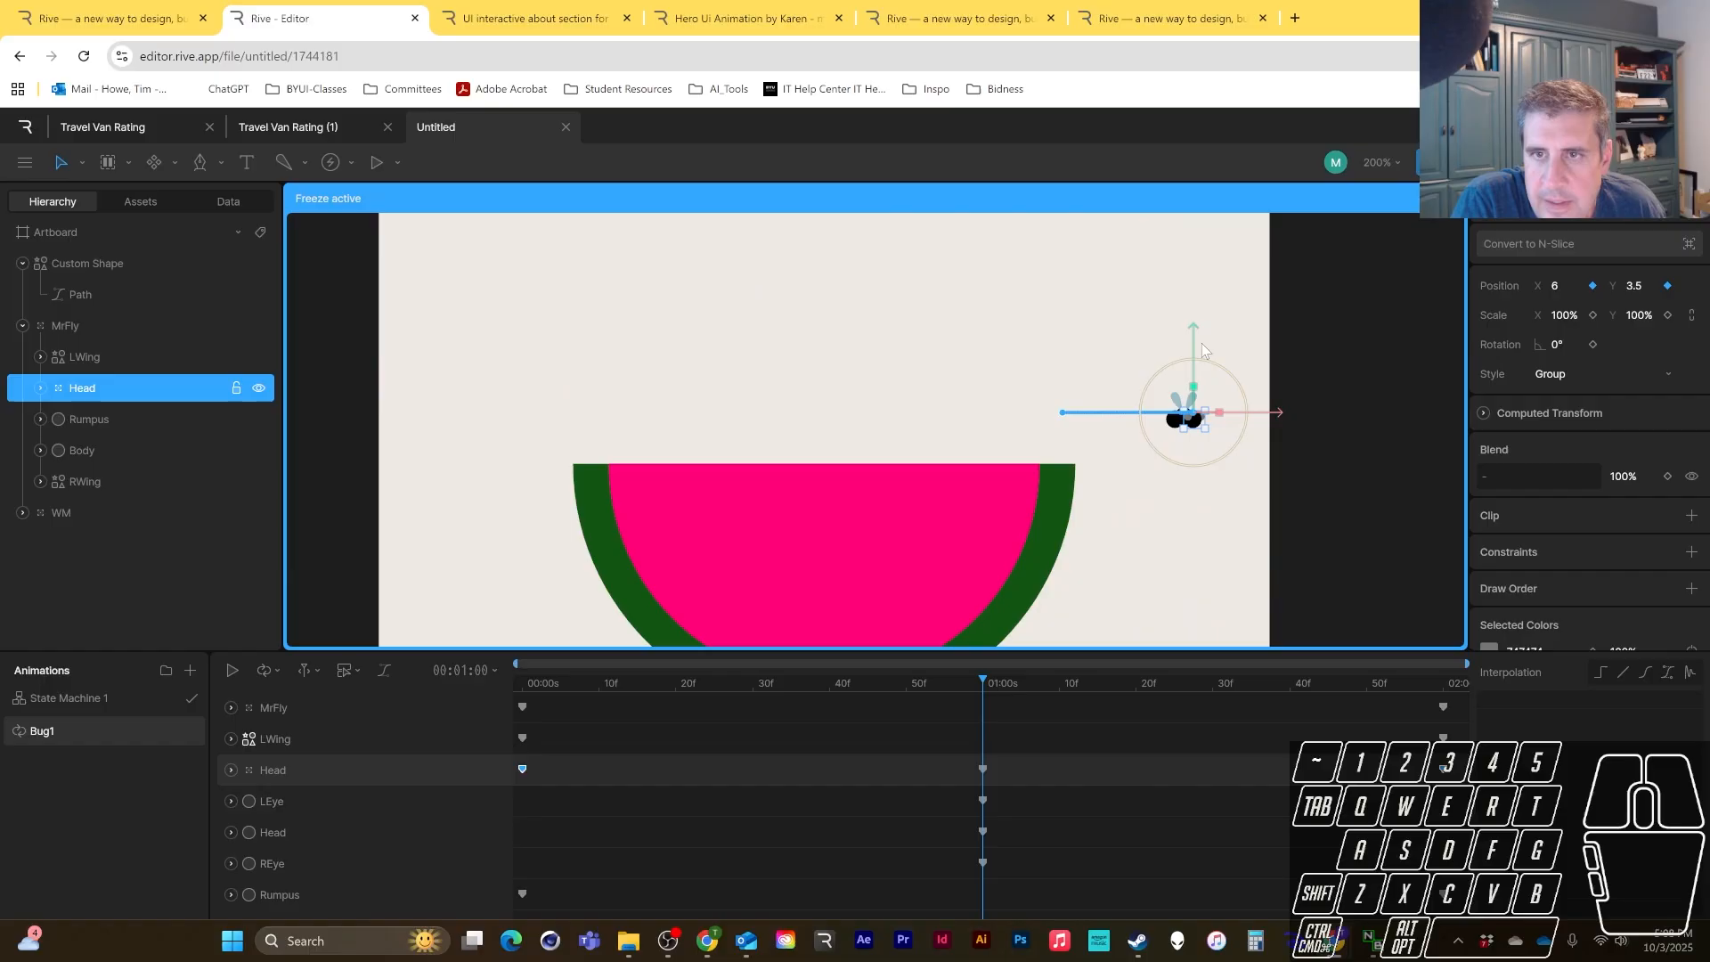
left_click_drag(1193, 337, 1193, 345)
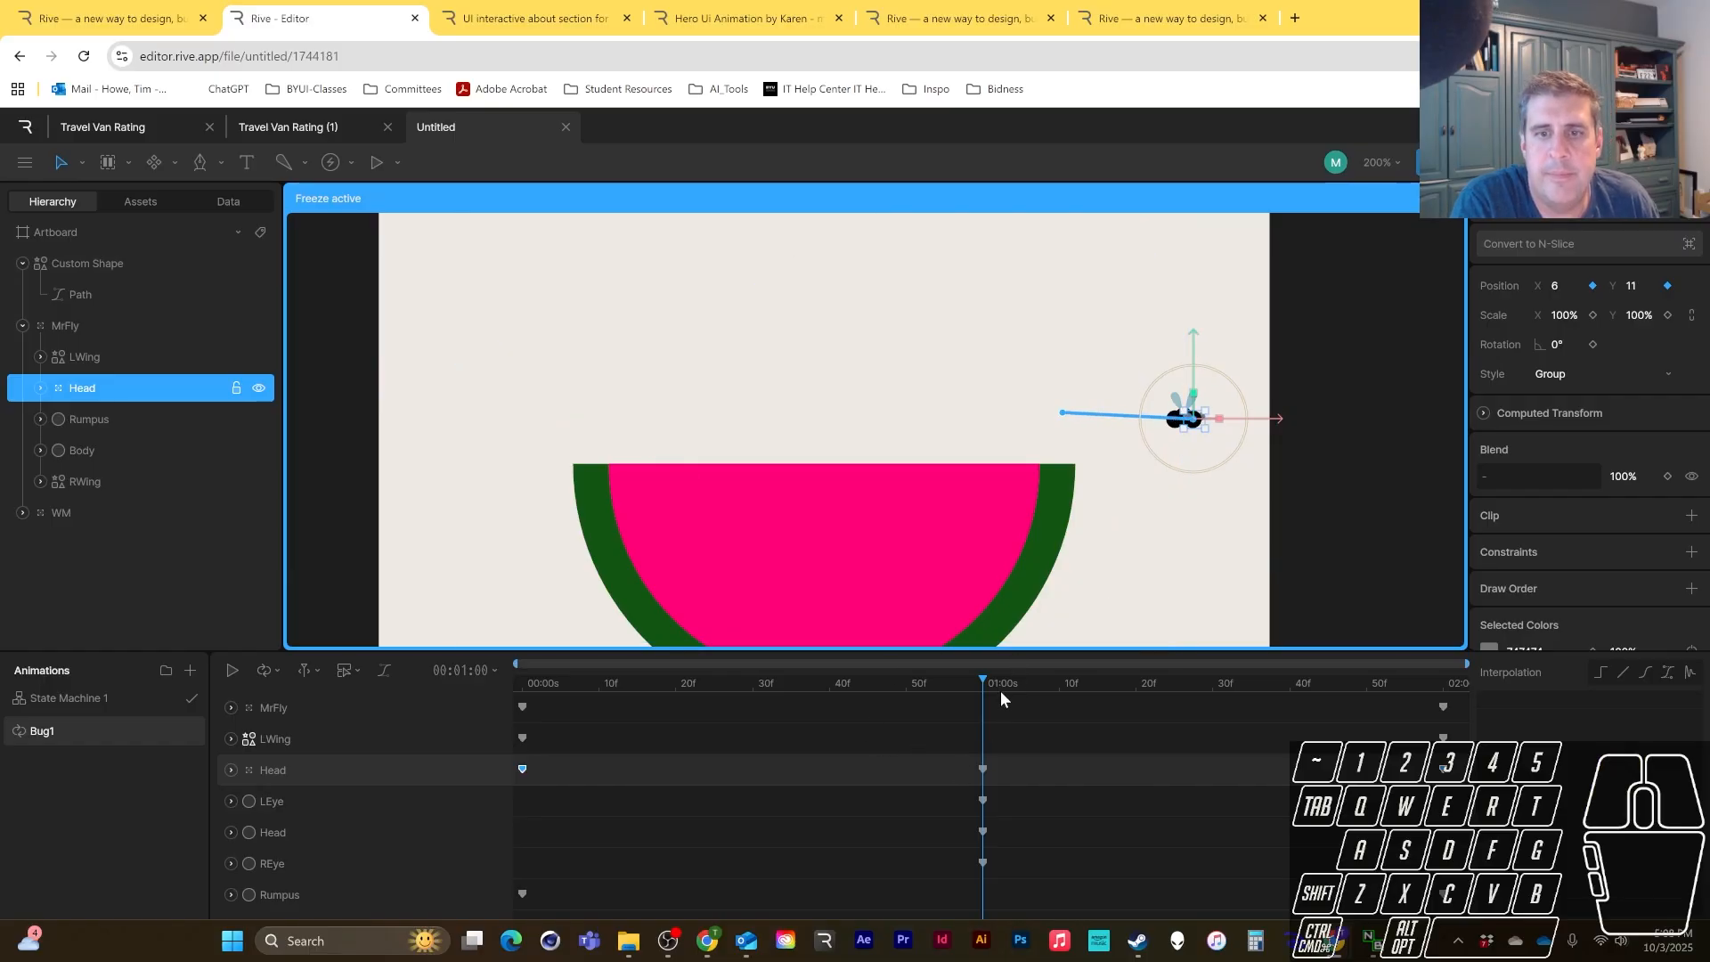
- Undo the Head group's origin changes at 1 second and turn Freeze off
key("ctrl+z")
key("ctrl+z")
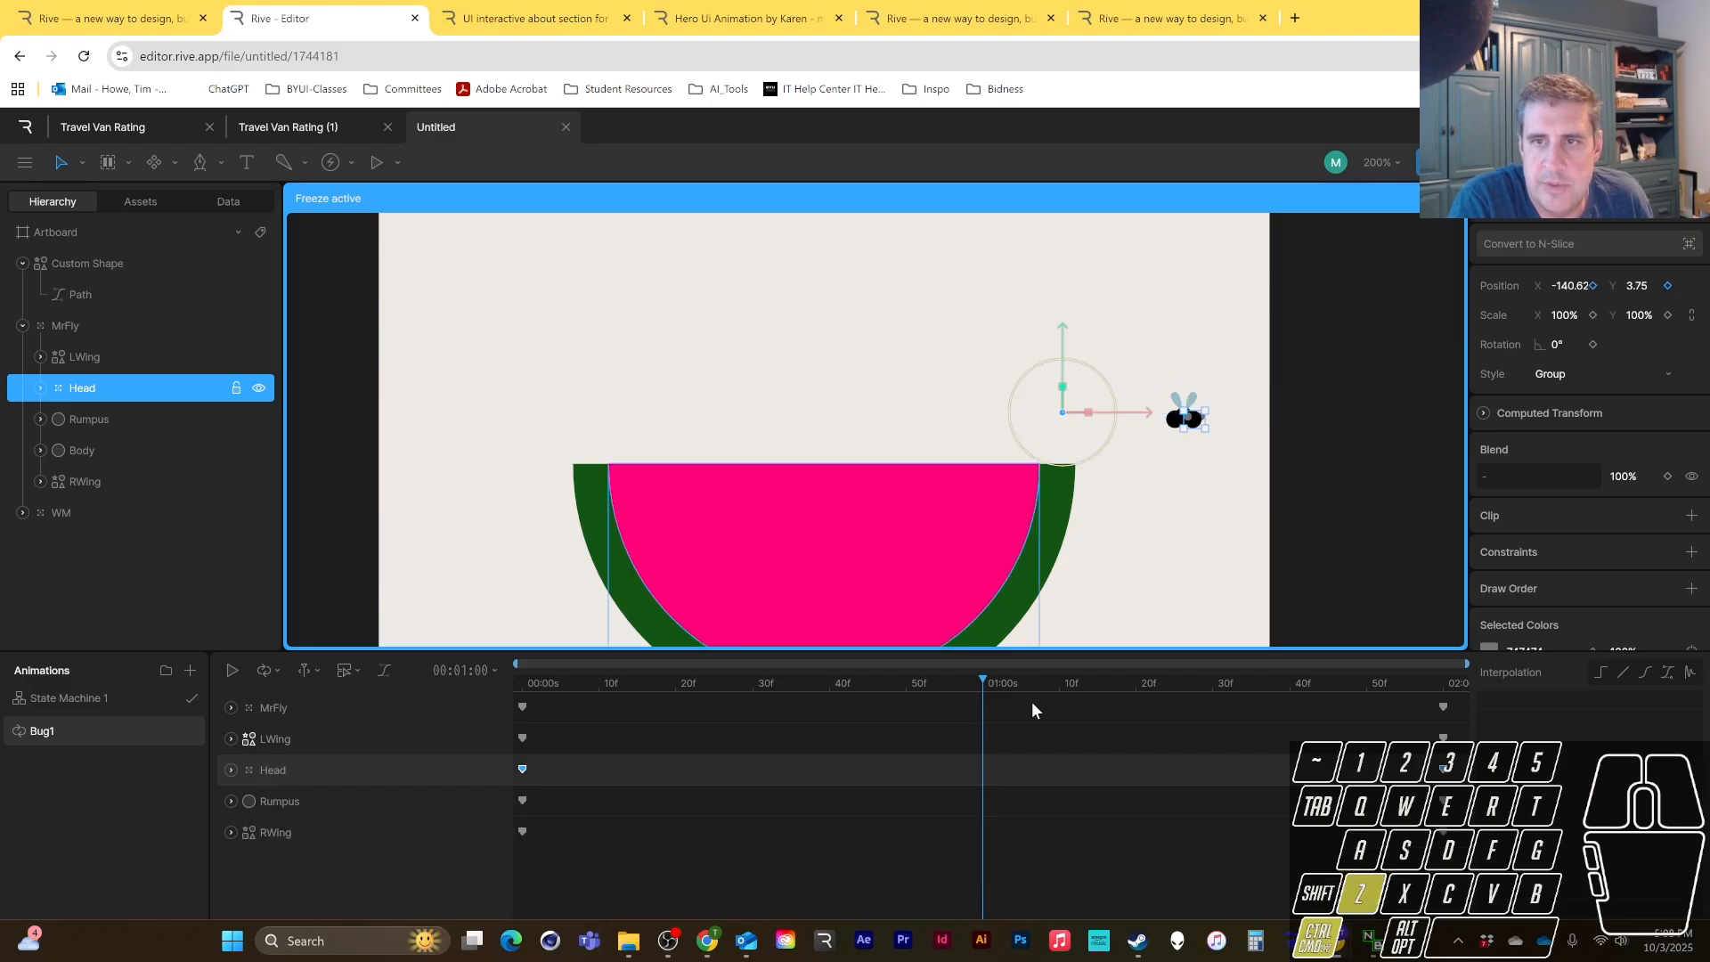
key("ctrl+z")
key("y")
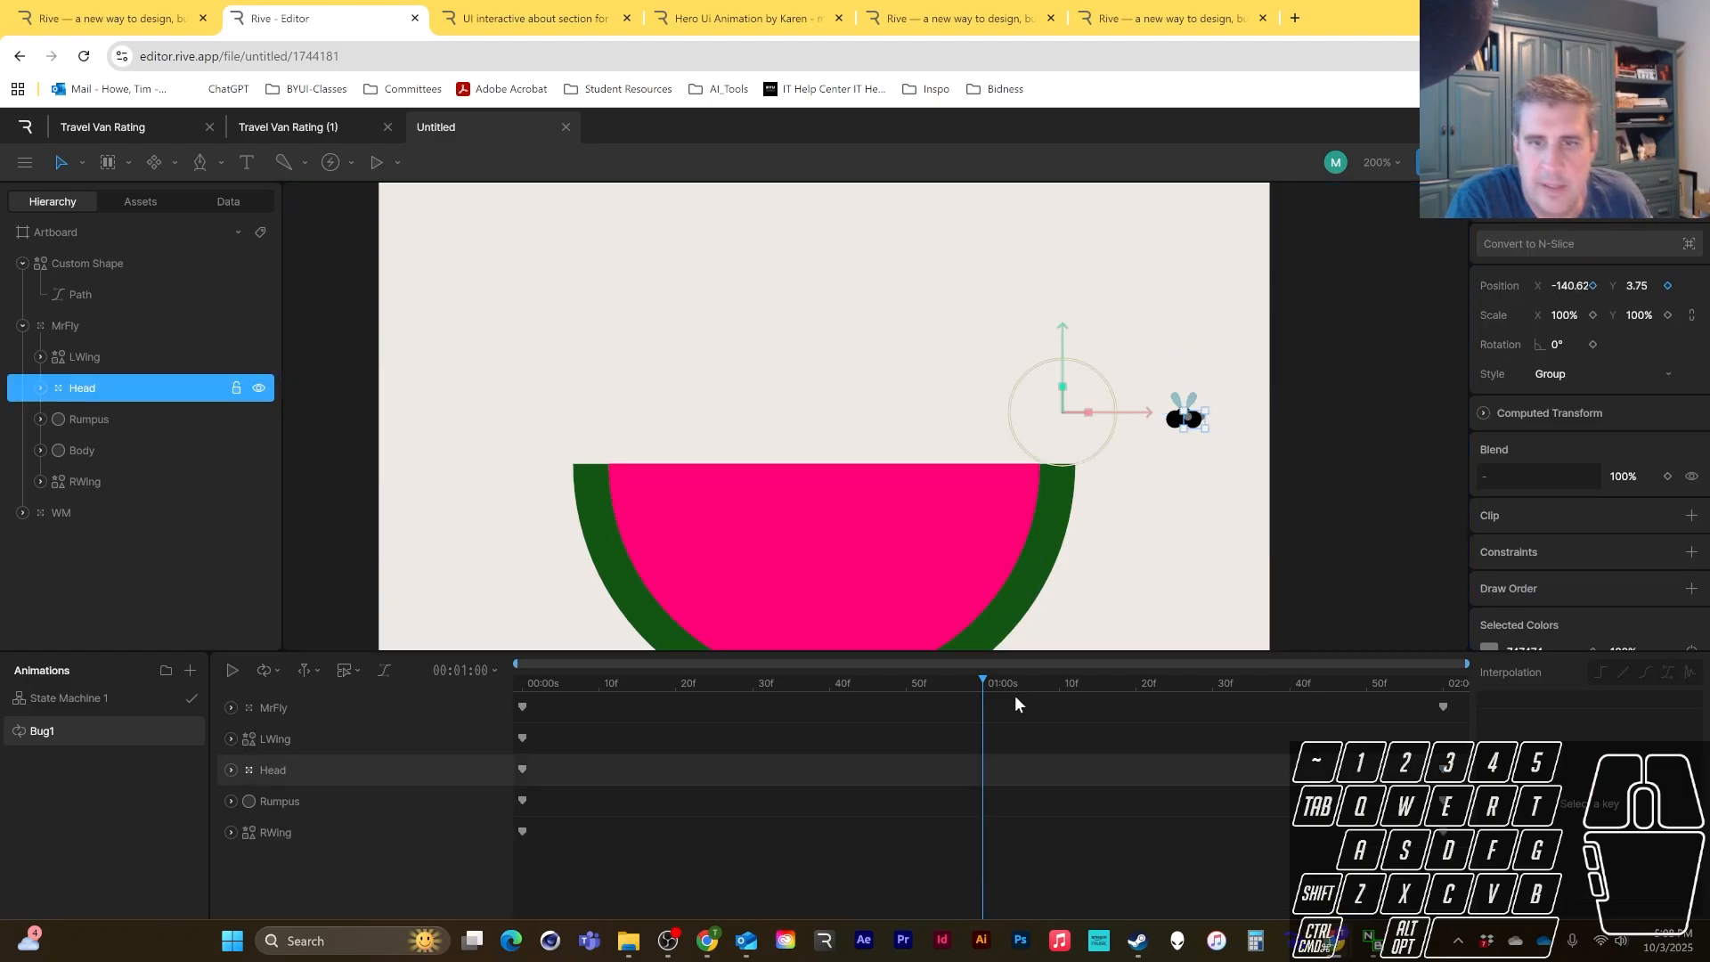
- On the first frame, activate Freeze and move the Head group's origin onto the fly's head at X 7.5, Y 11.5
left_click_drag(982, 682, 473, 479)
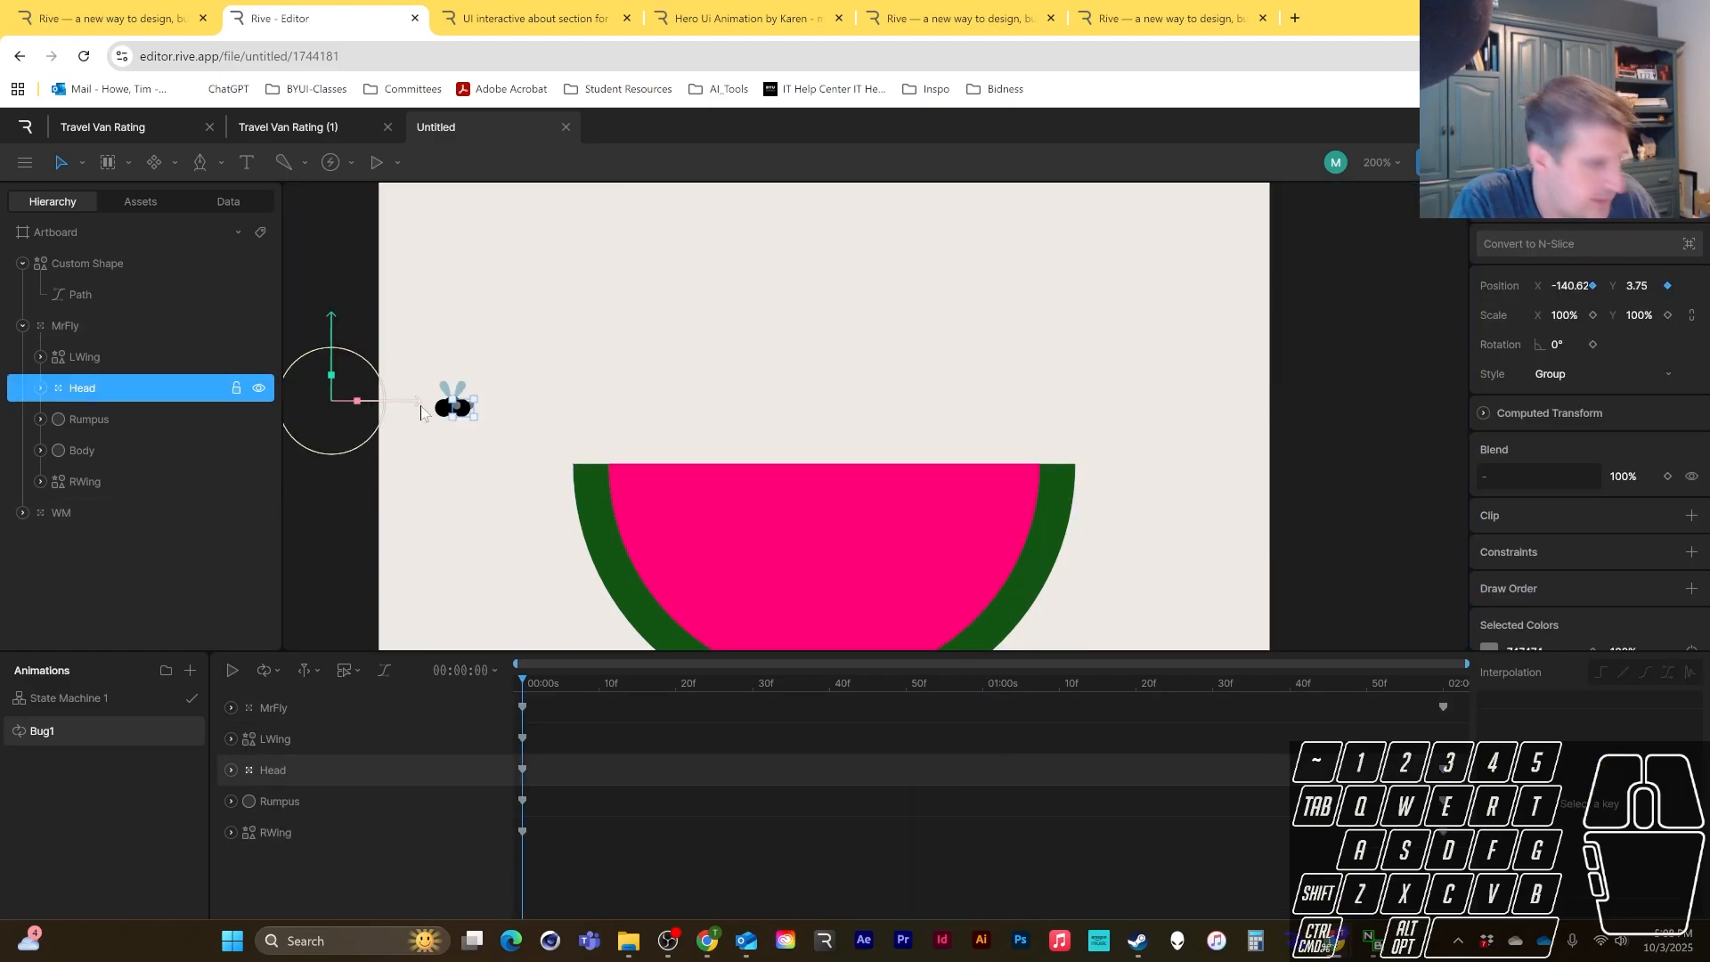
key("y")
left_click_drag(392, 402, 527, 408)
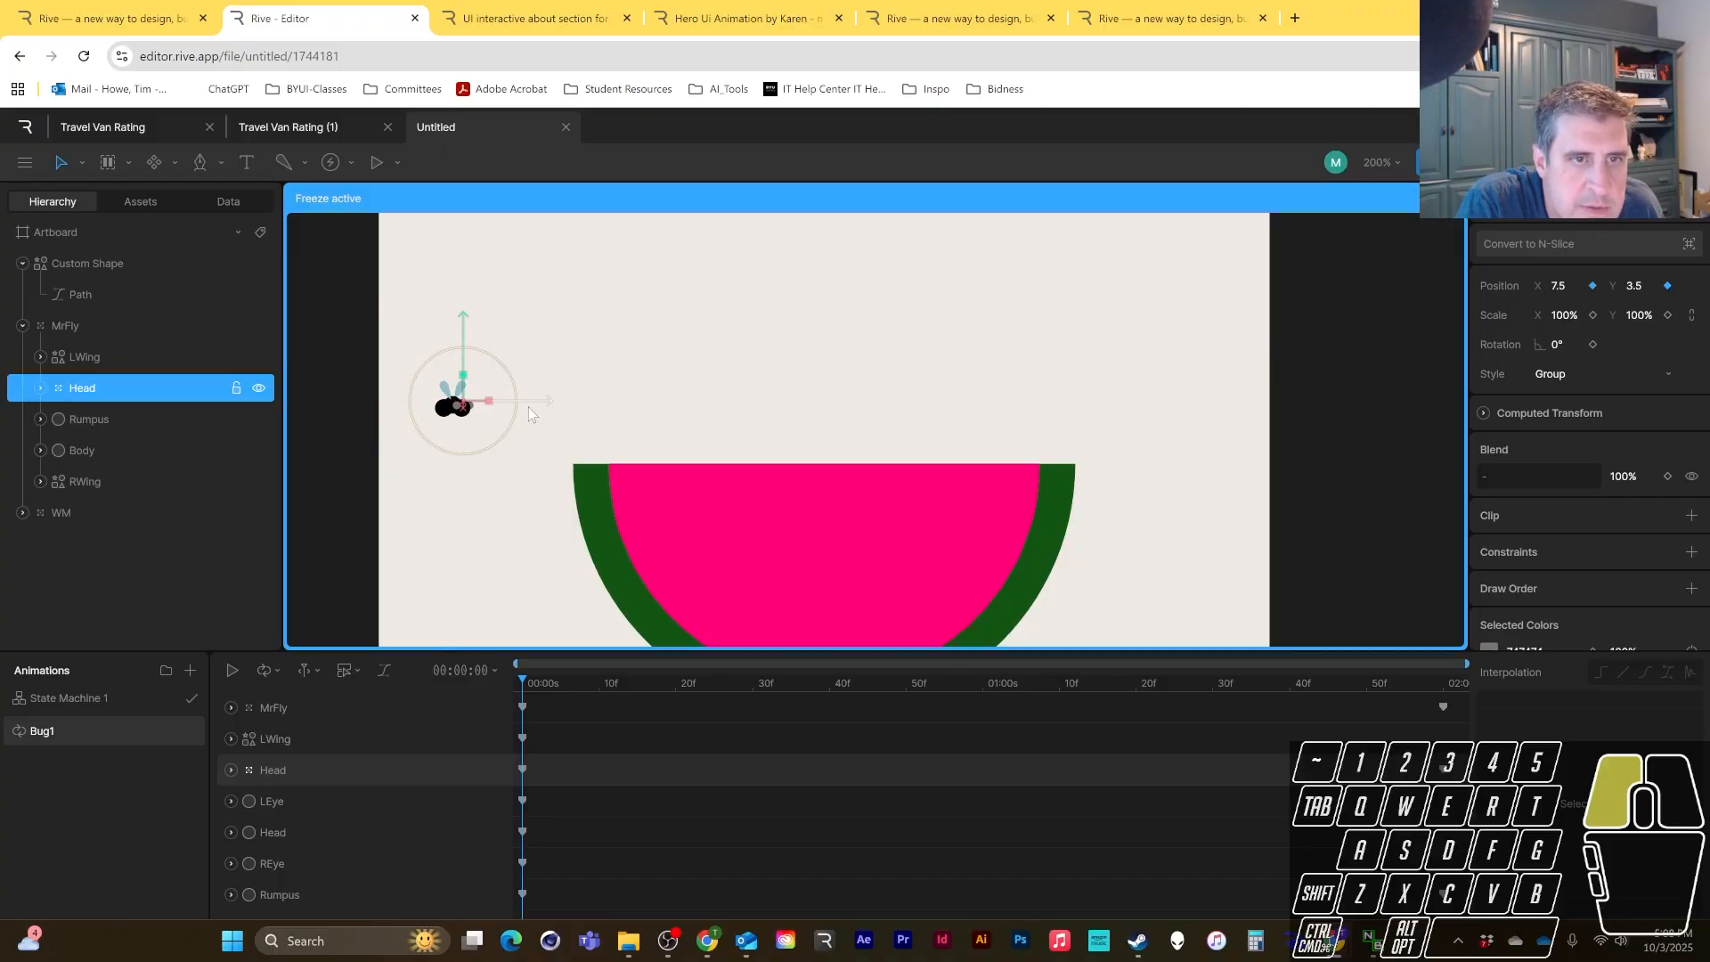
left_click_drag(463, 321, 464, 331)
- Replace the Head group's position key at 2 seconds with X 7.5 and Y 11.5
left_click_drag(805, 679, 1547, 699)
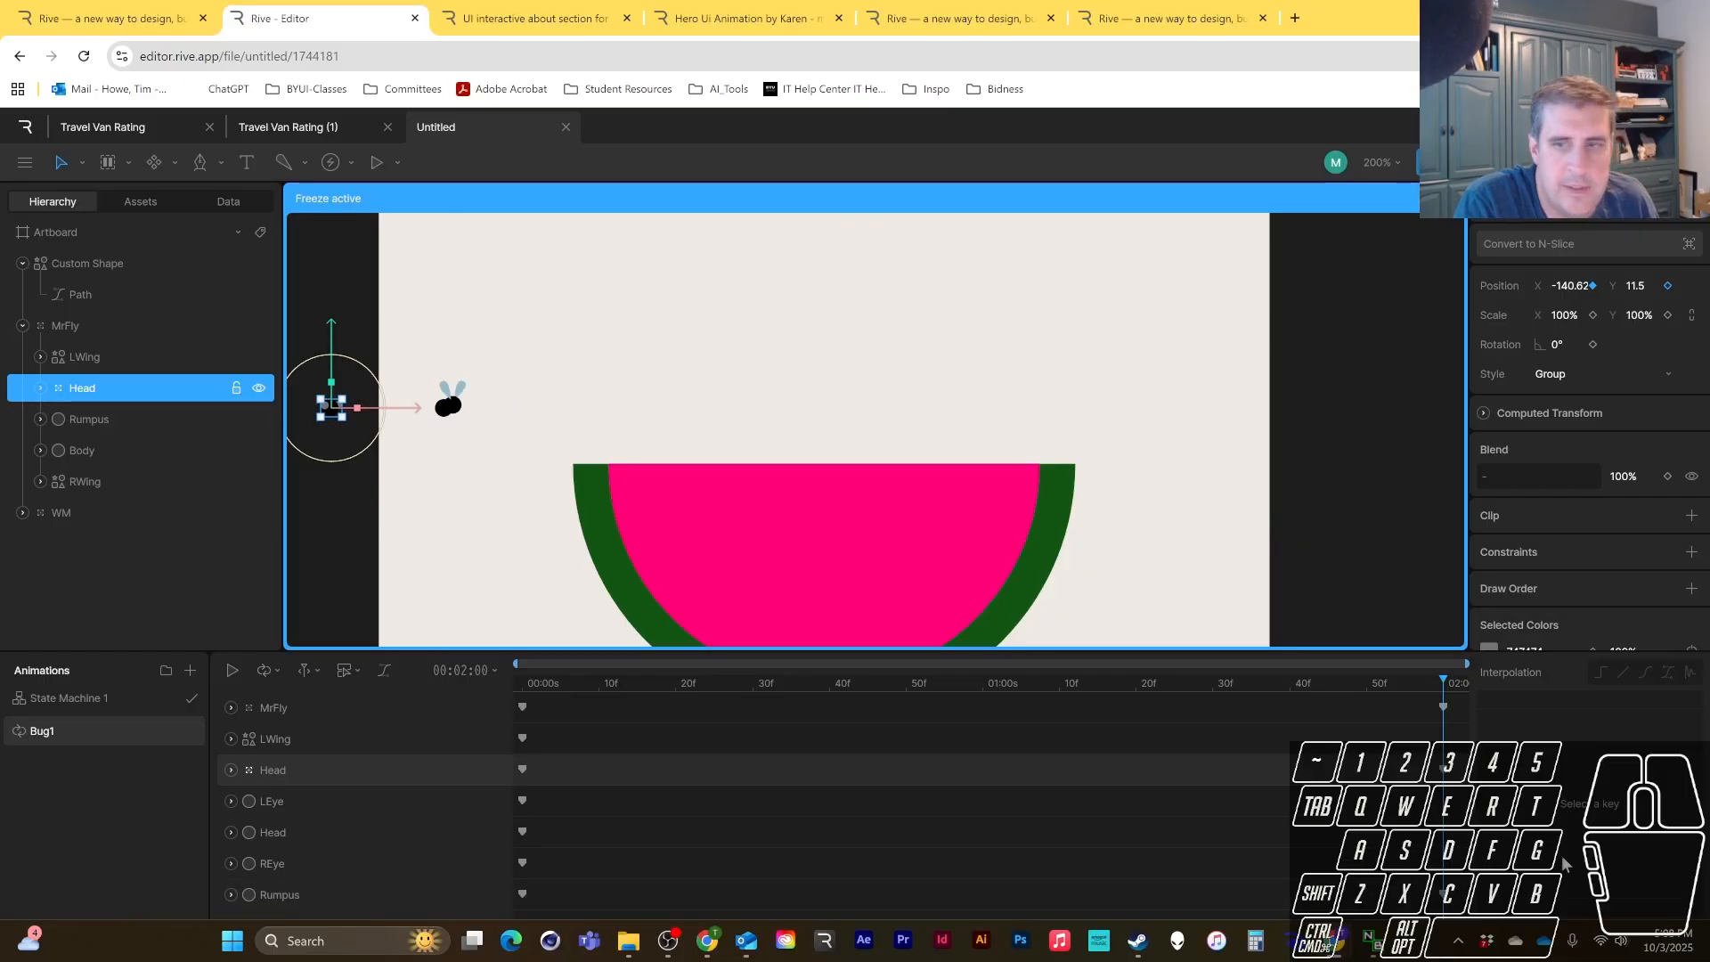
left_click(1445, 771)
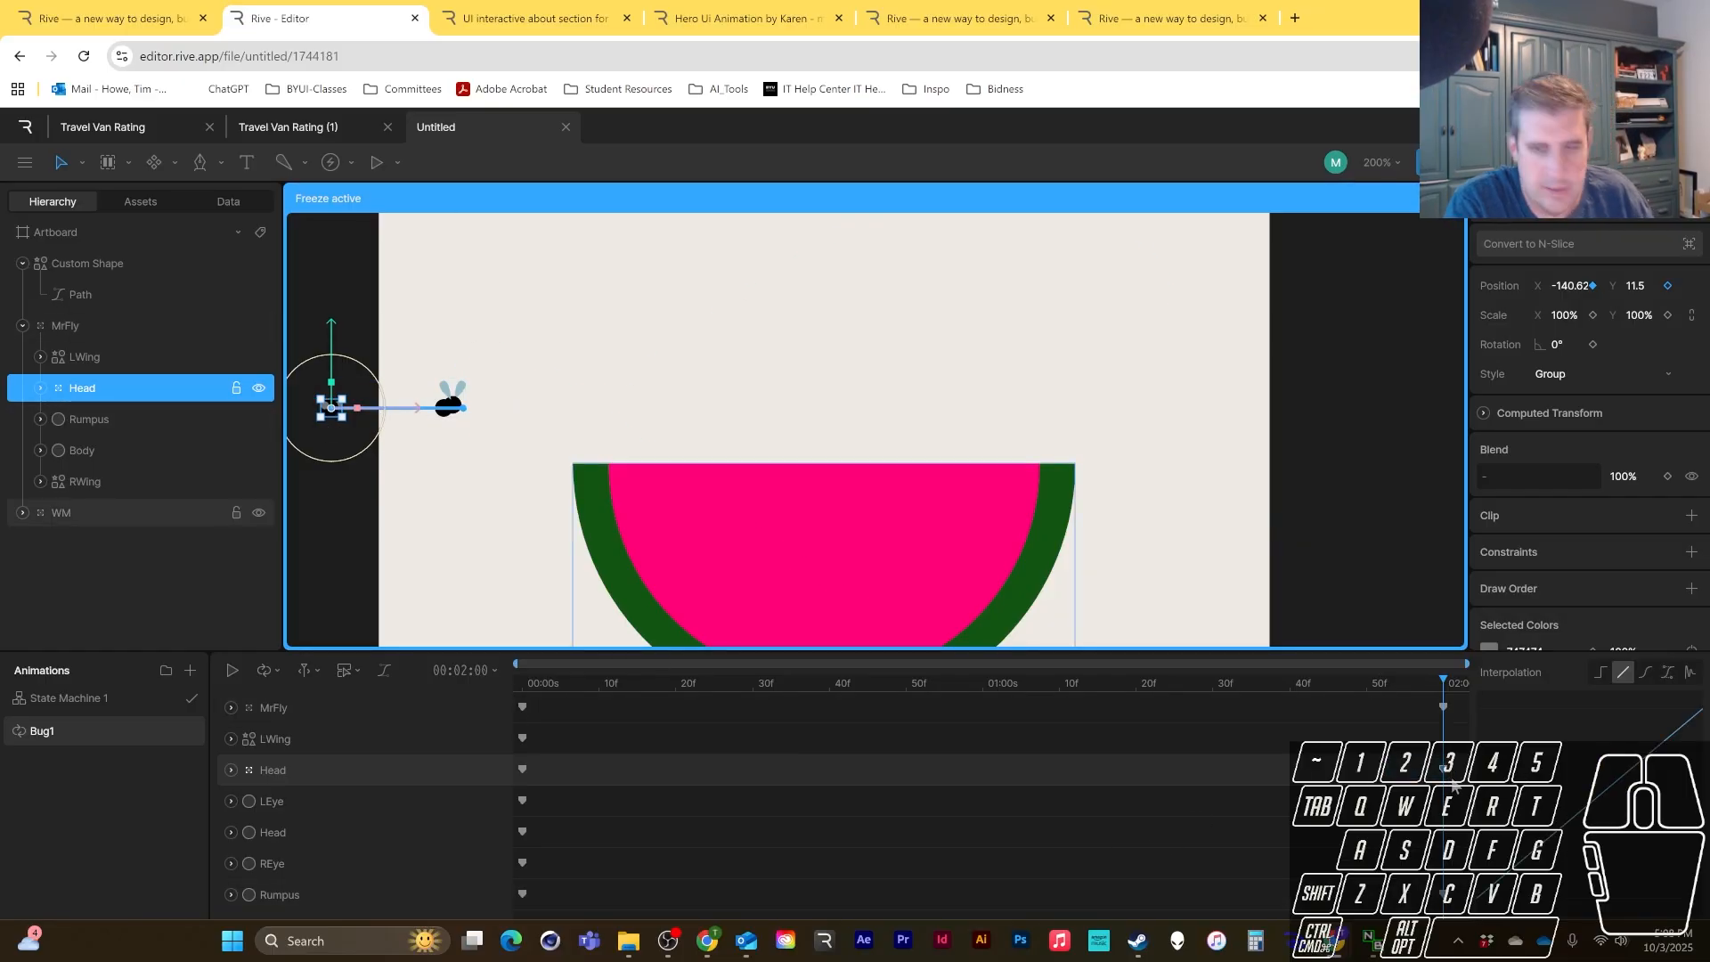
key("Escape")
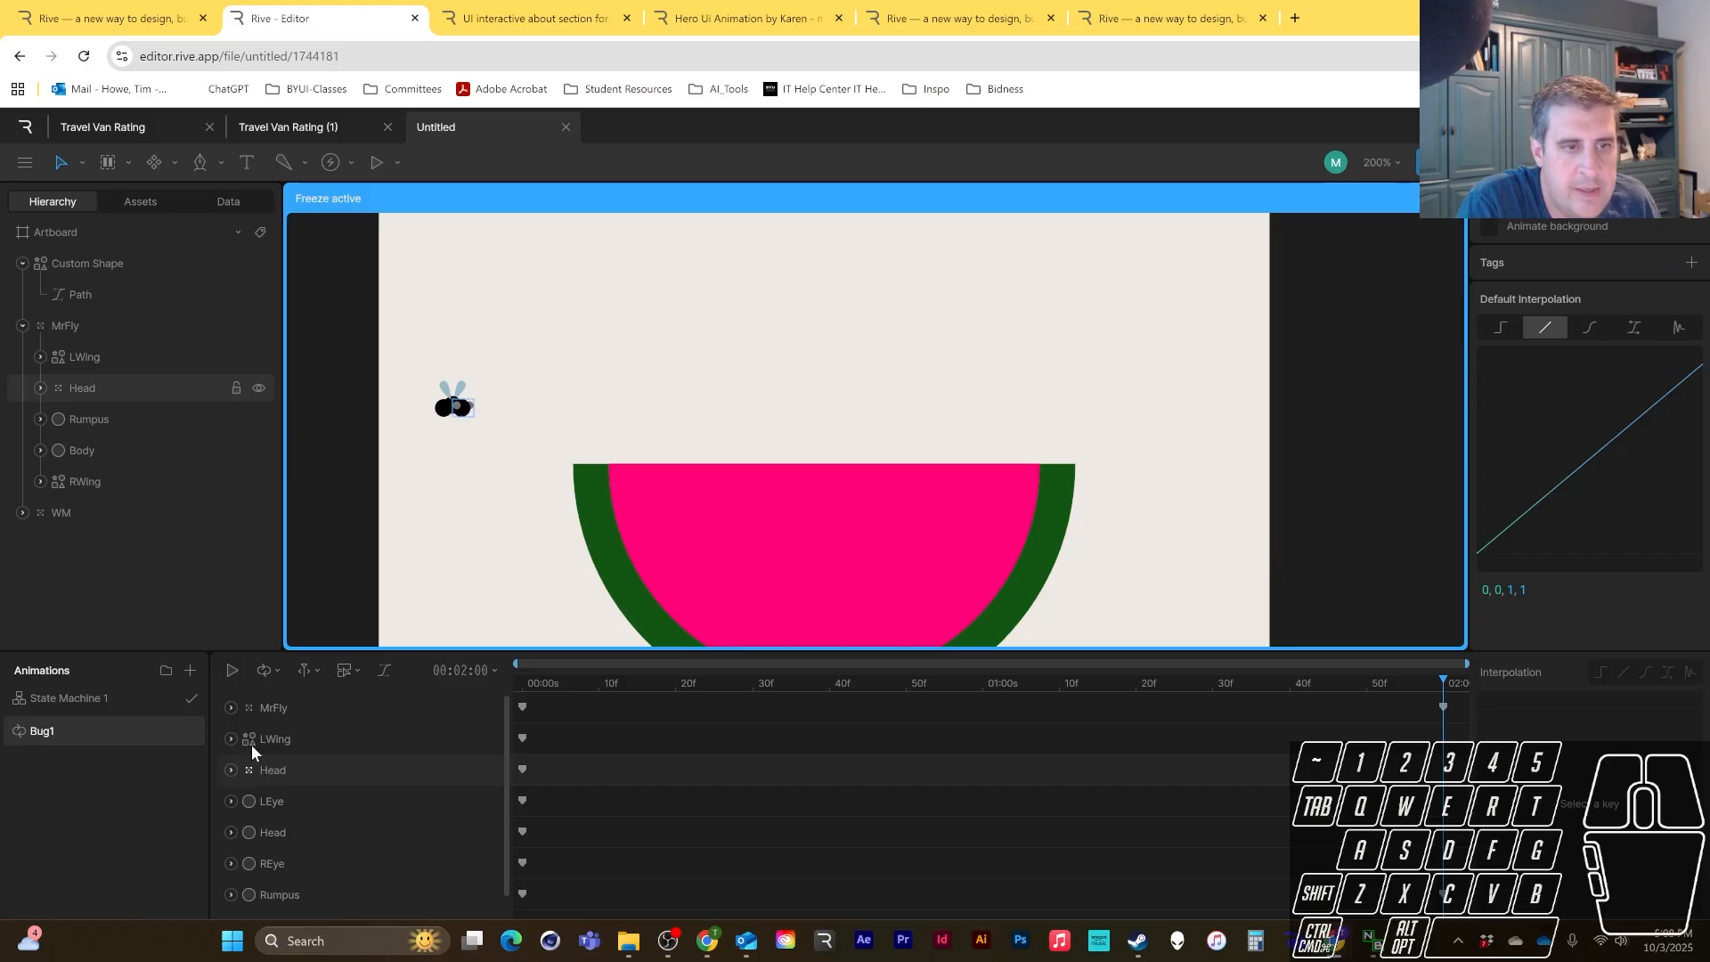
left_click(134, 387)
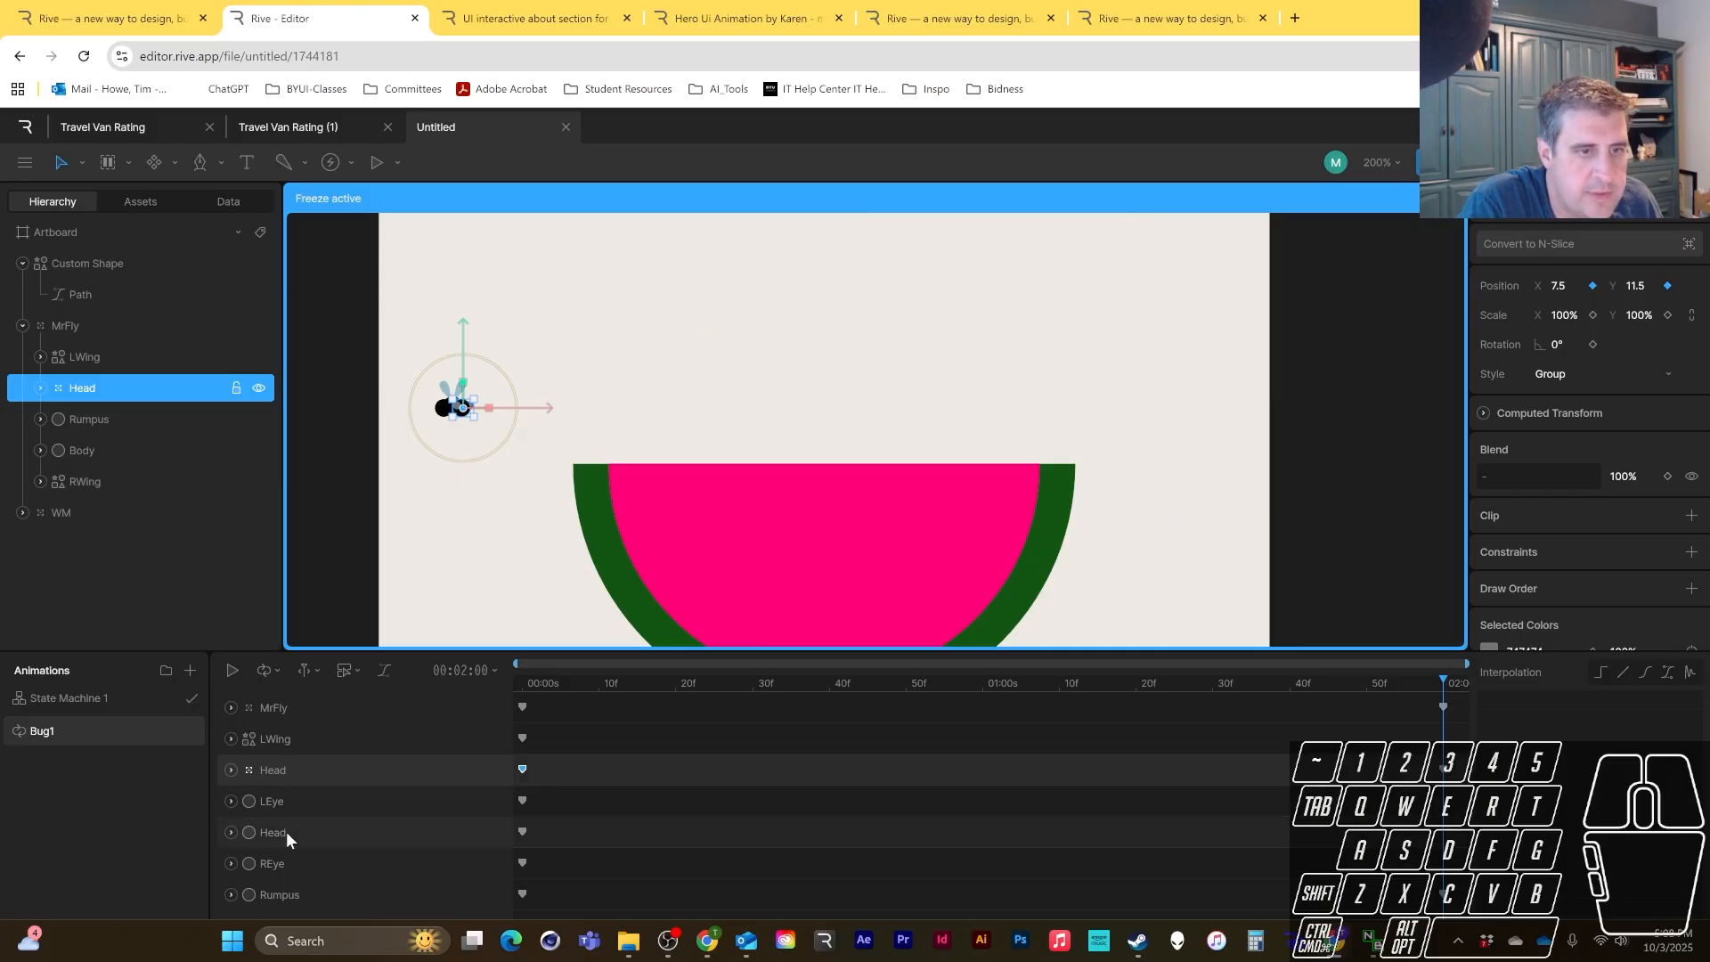
left_click(82, 421)
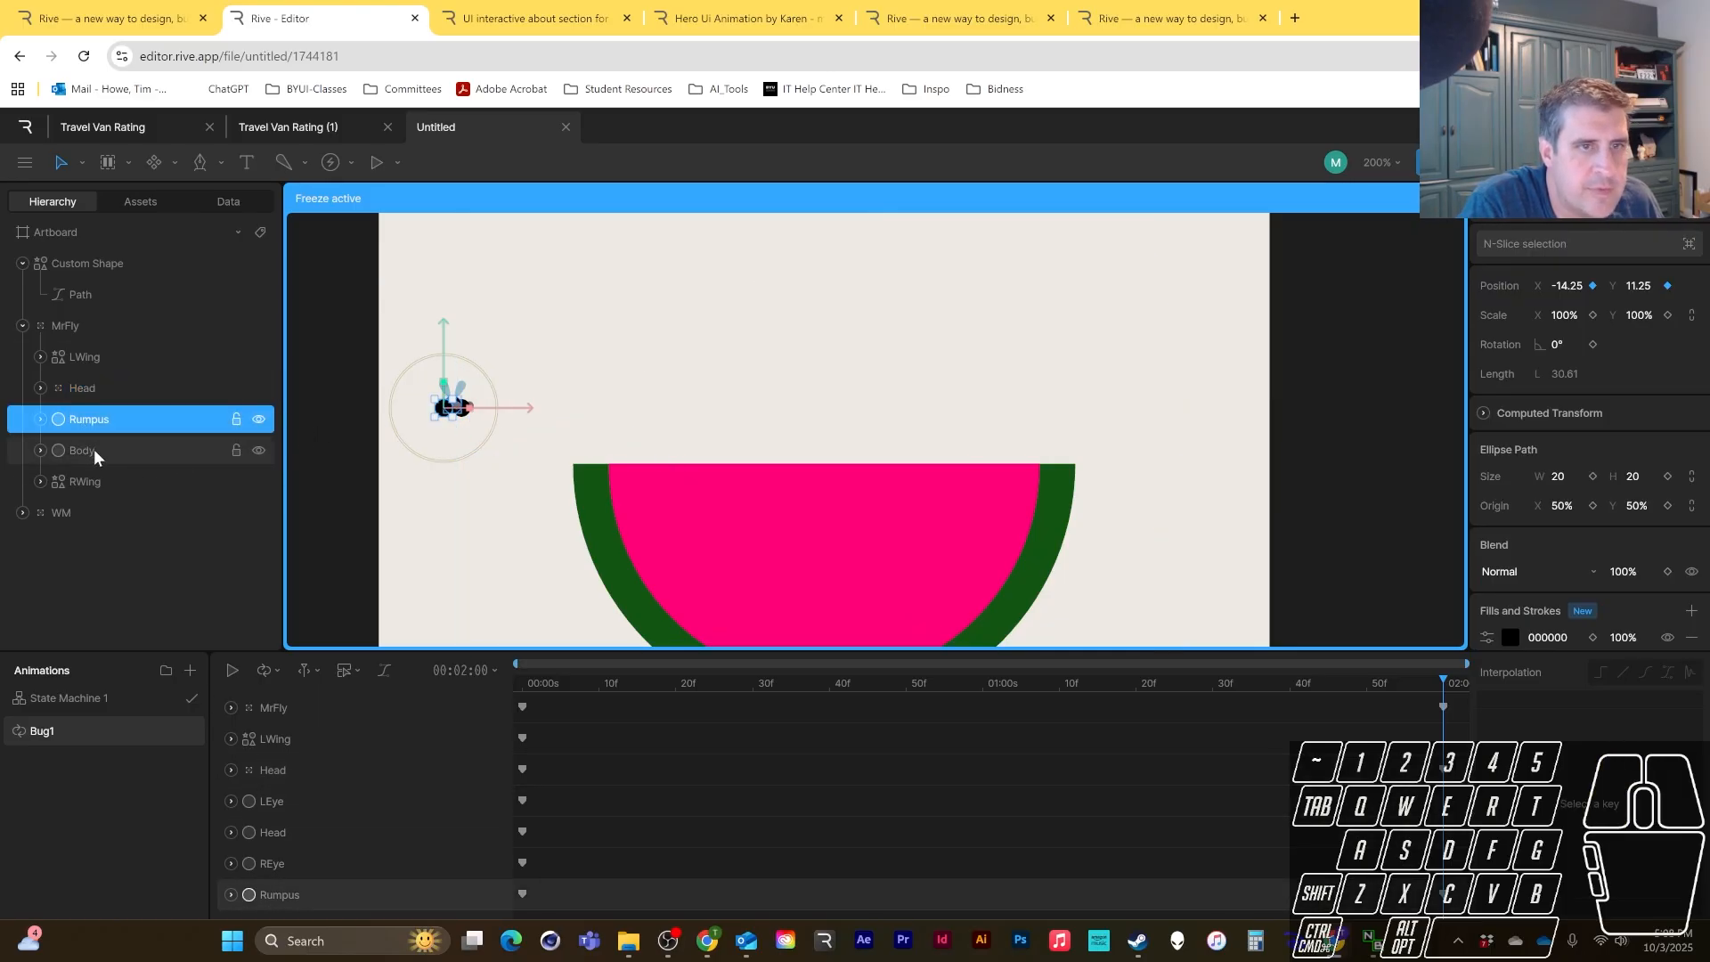
left_click(96, 388)
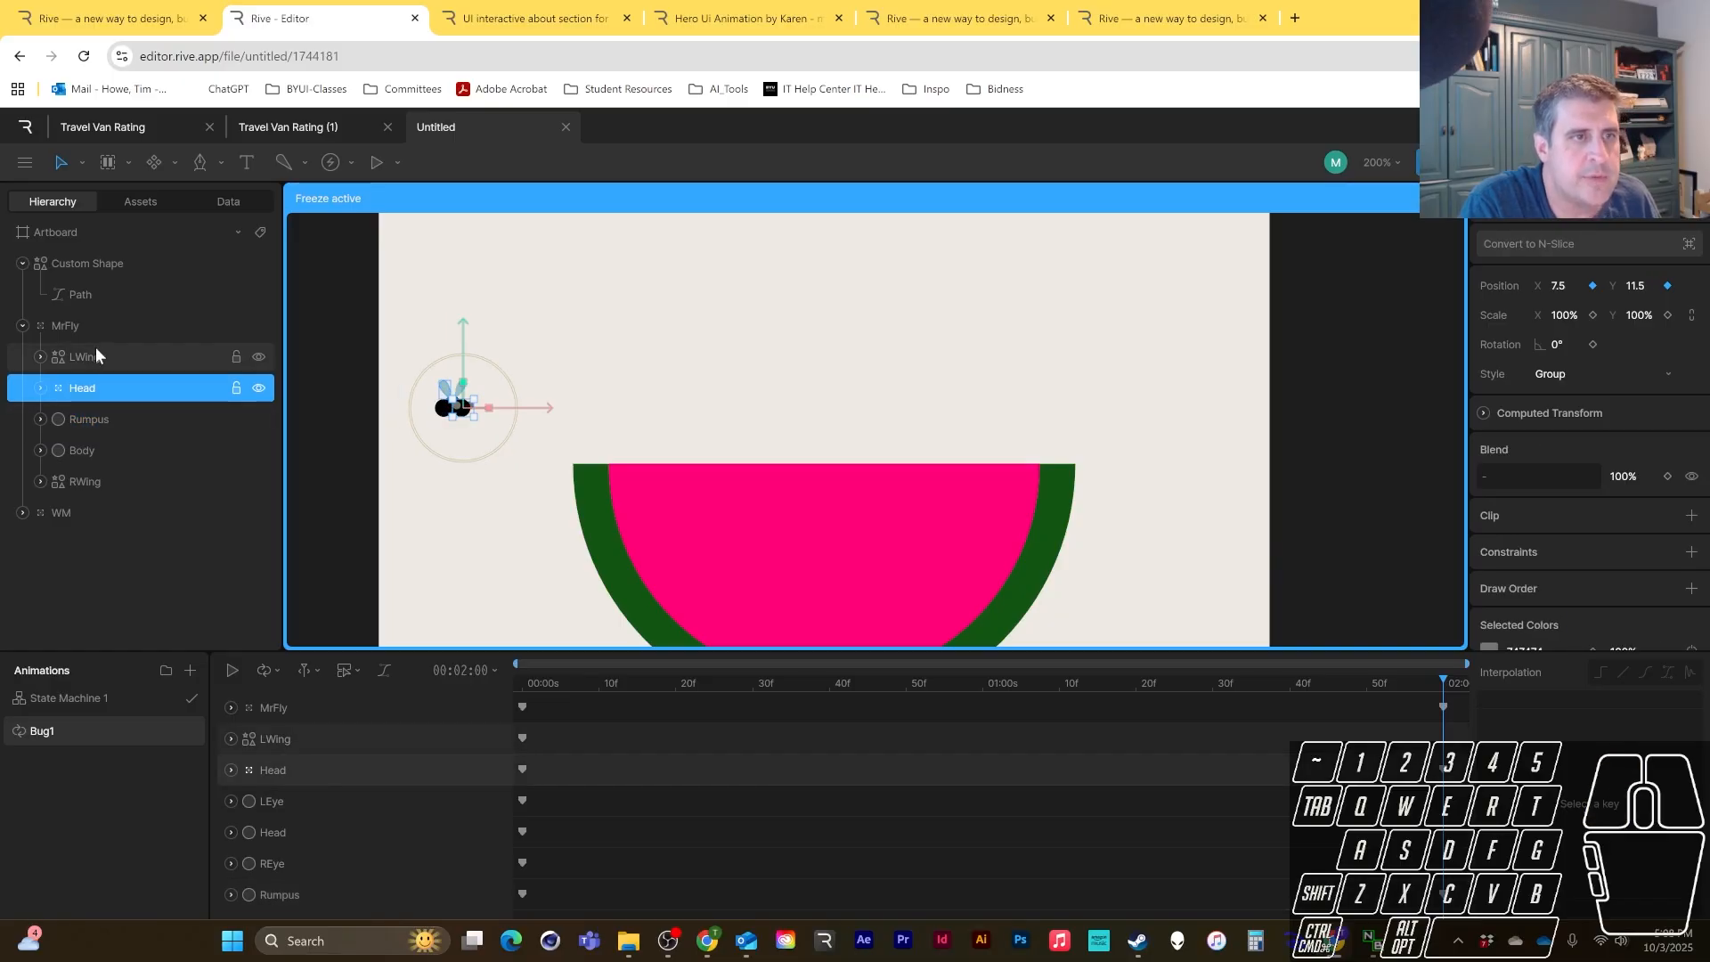
left_click(95, 353)
left_click(105, 385)
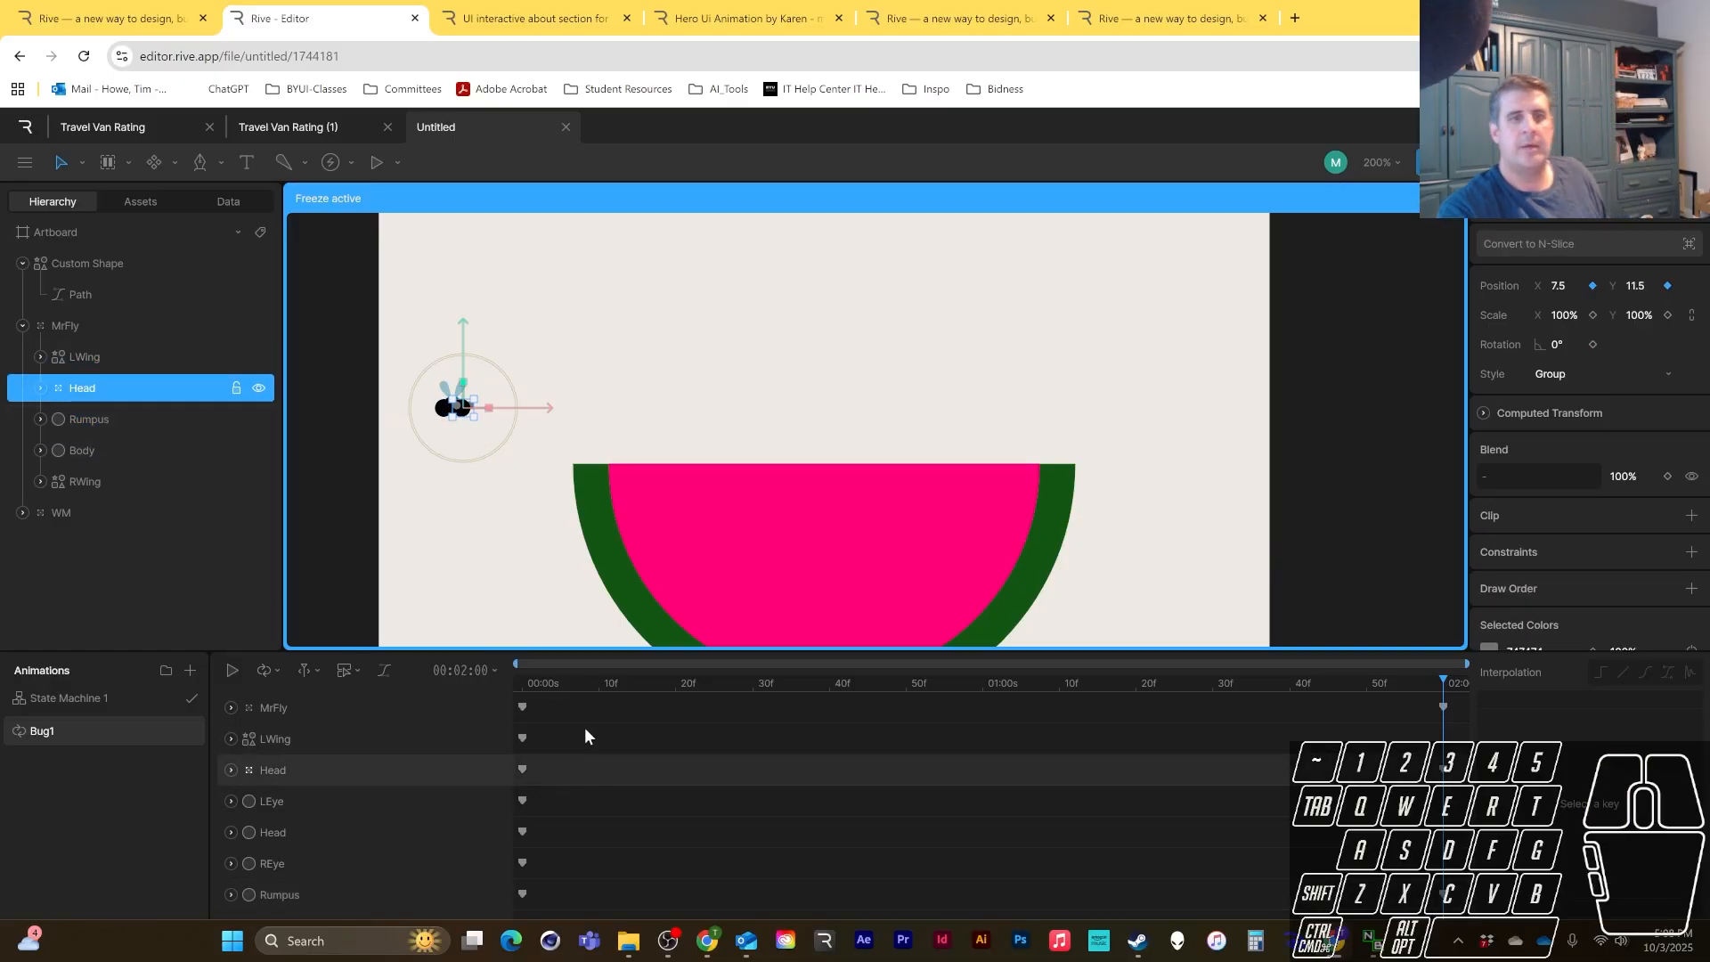
- At 2 seconds, add position keys for LEye, the Head ellipse and REye
mouse_move(1443, 681)
left_mouse_down()
mouse_move(1328, 680)
mouse_move(1442, 681)
left_mouse_up()
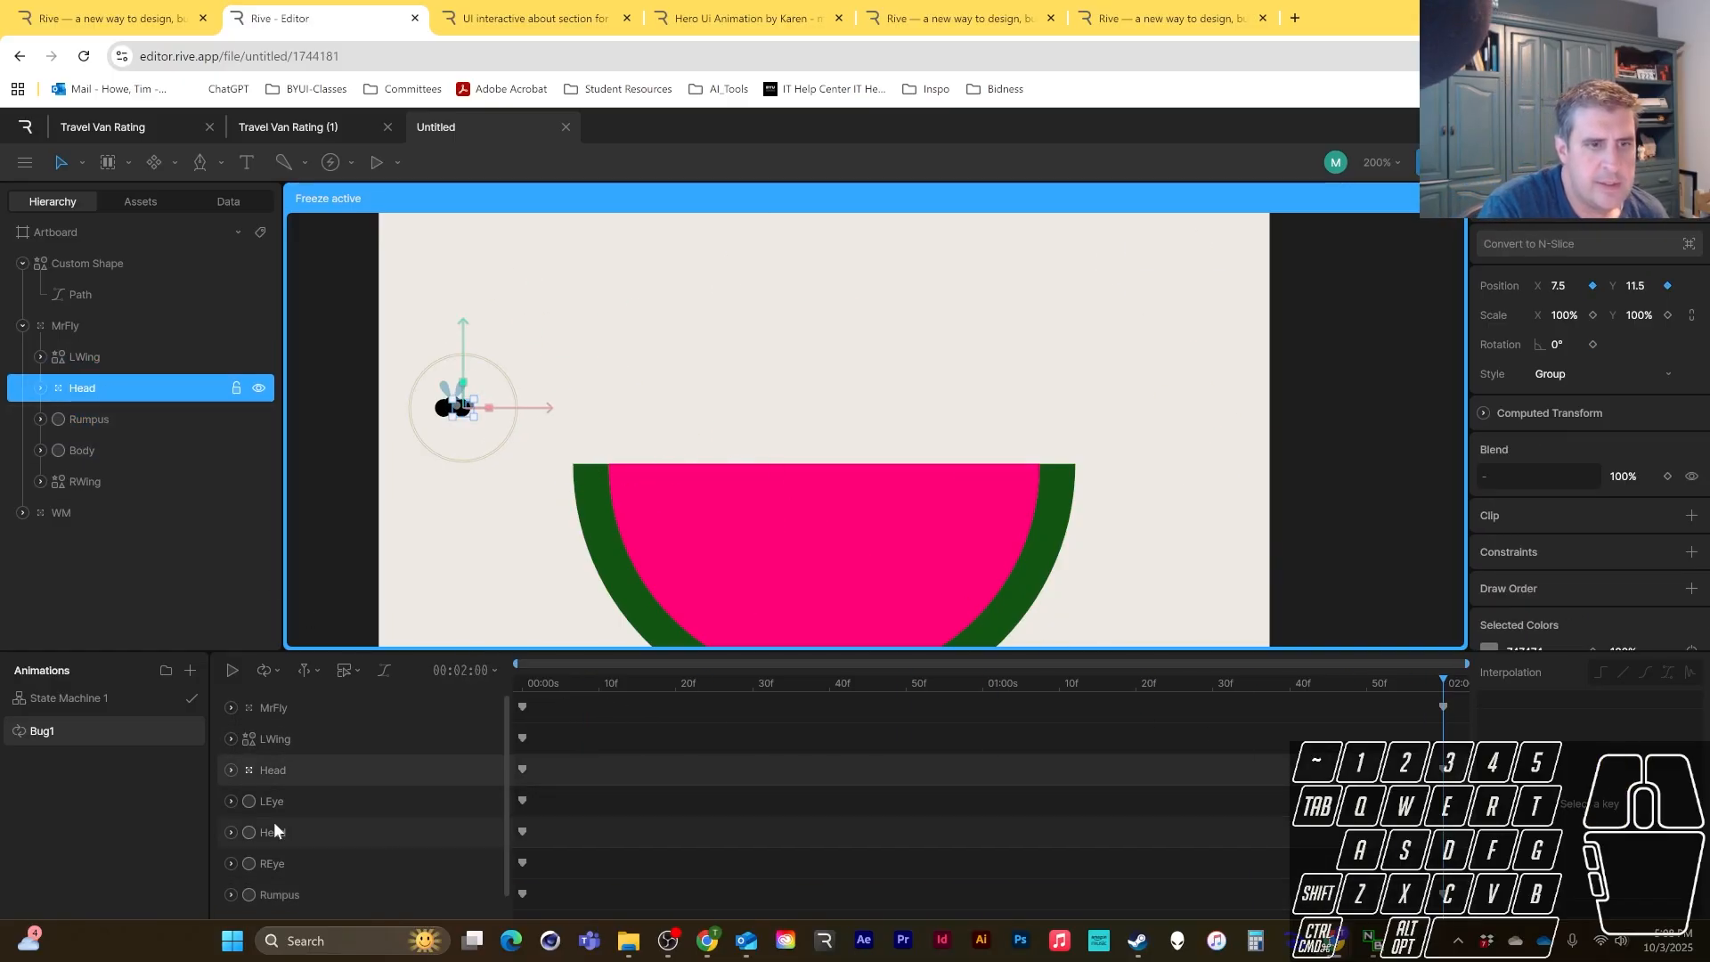
left_click(301, 799)
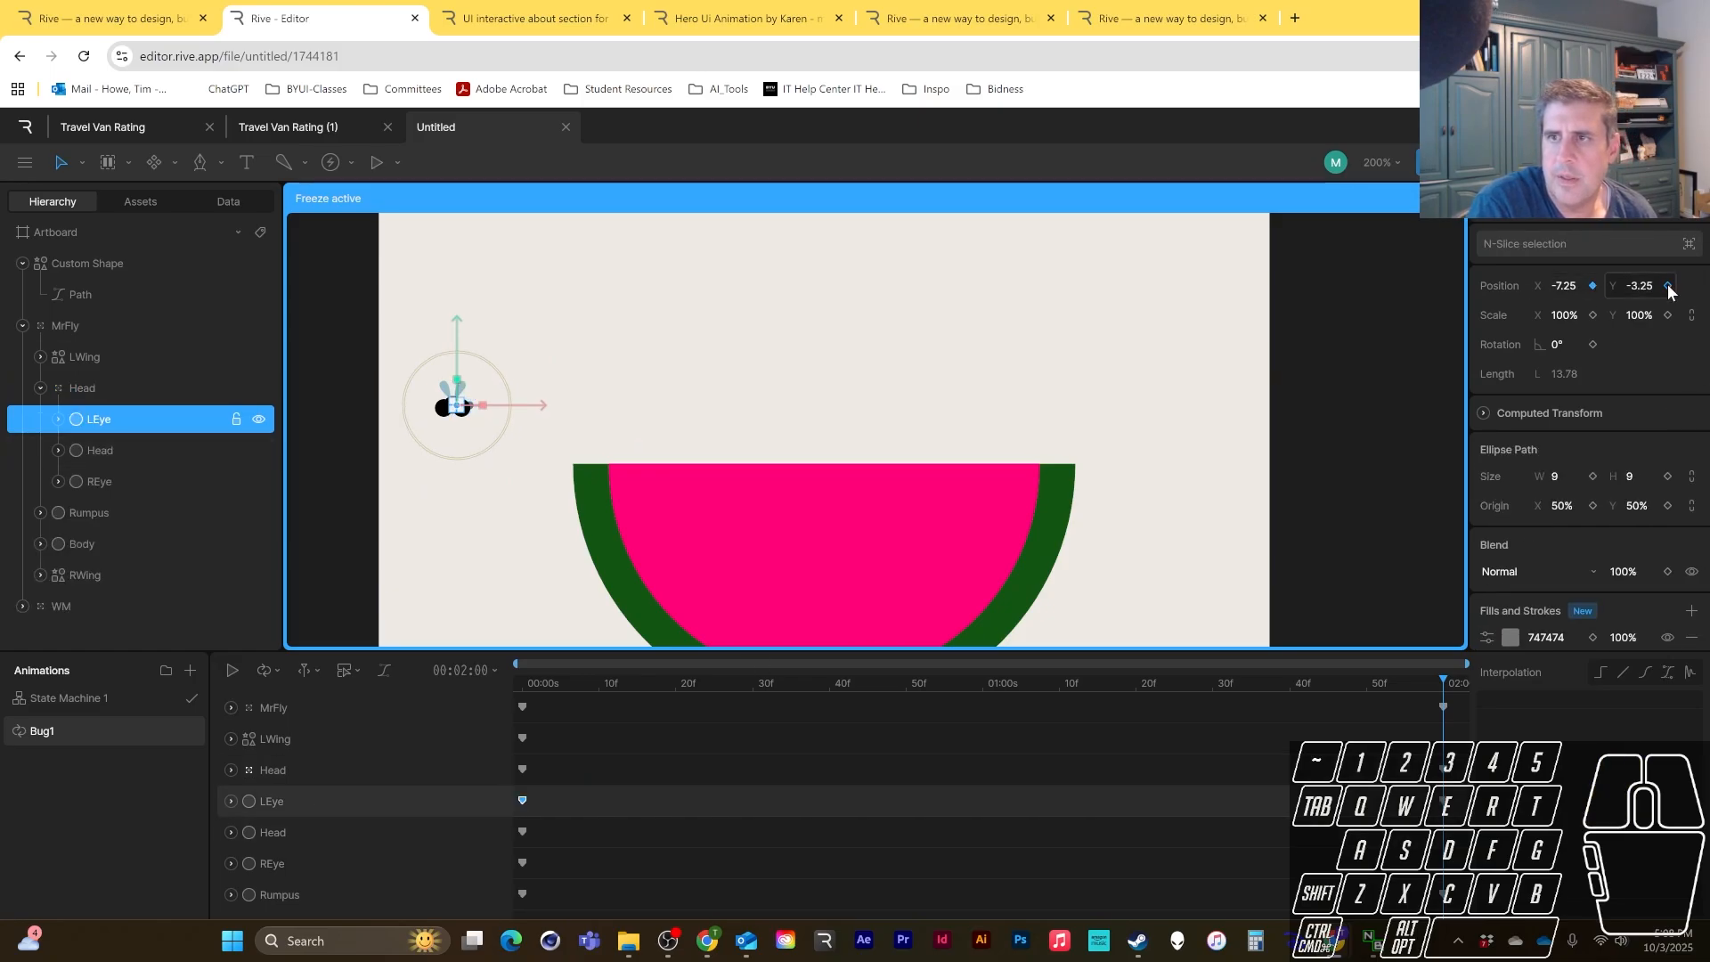
left_click(281, 831)
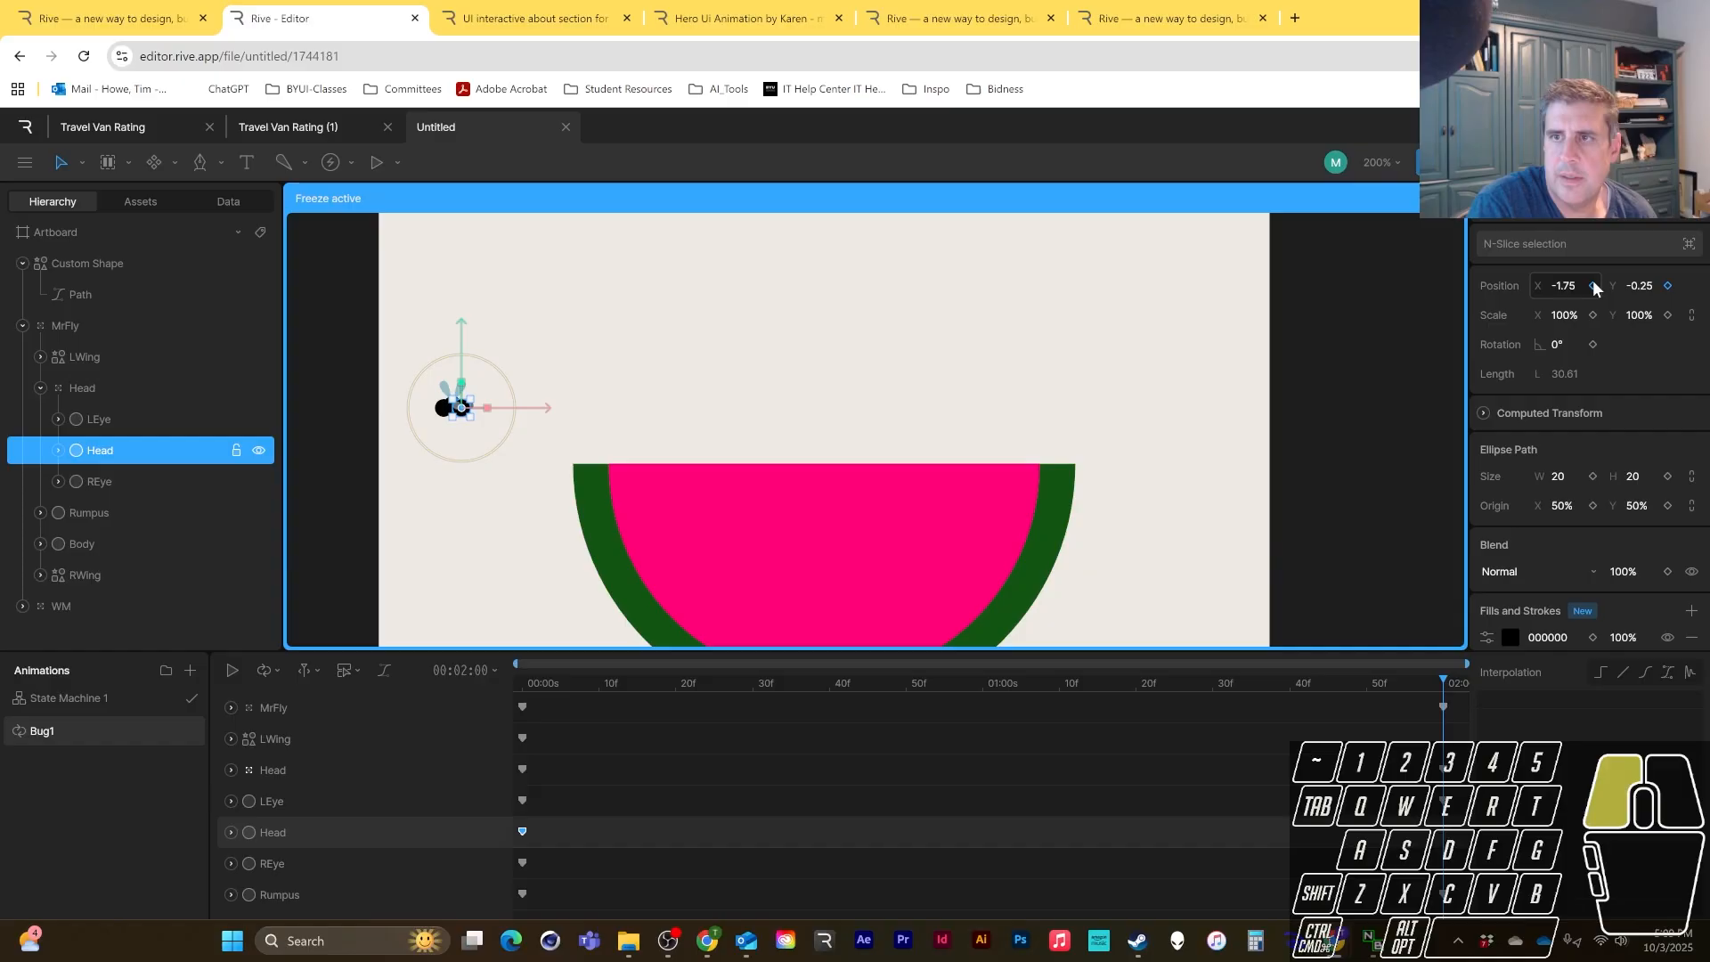
left_click(365, 860)
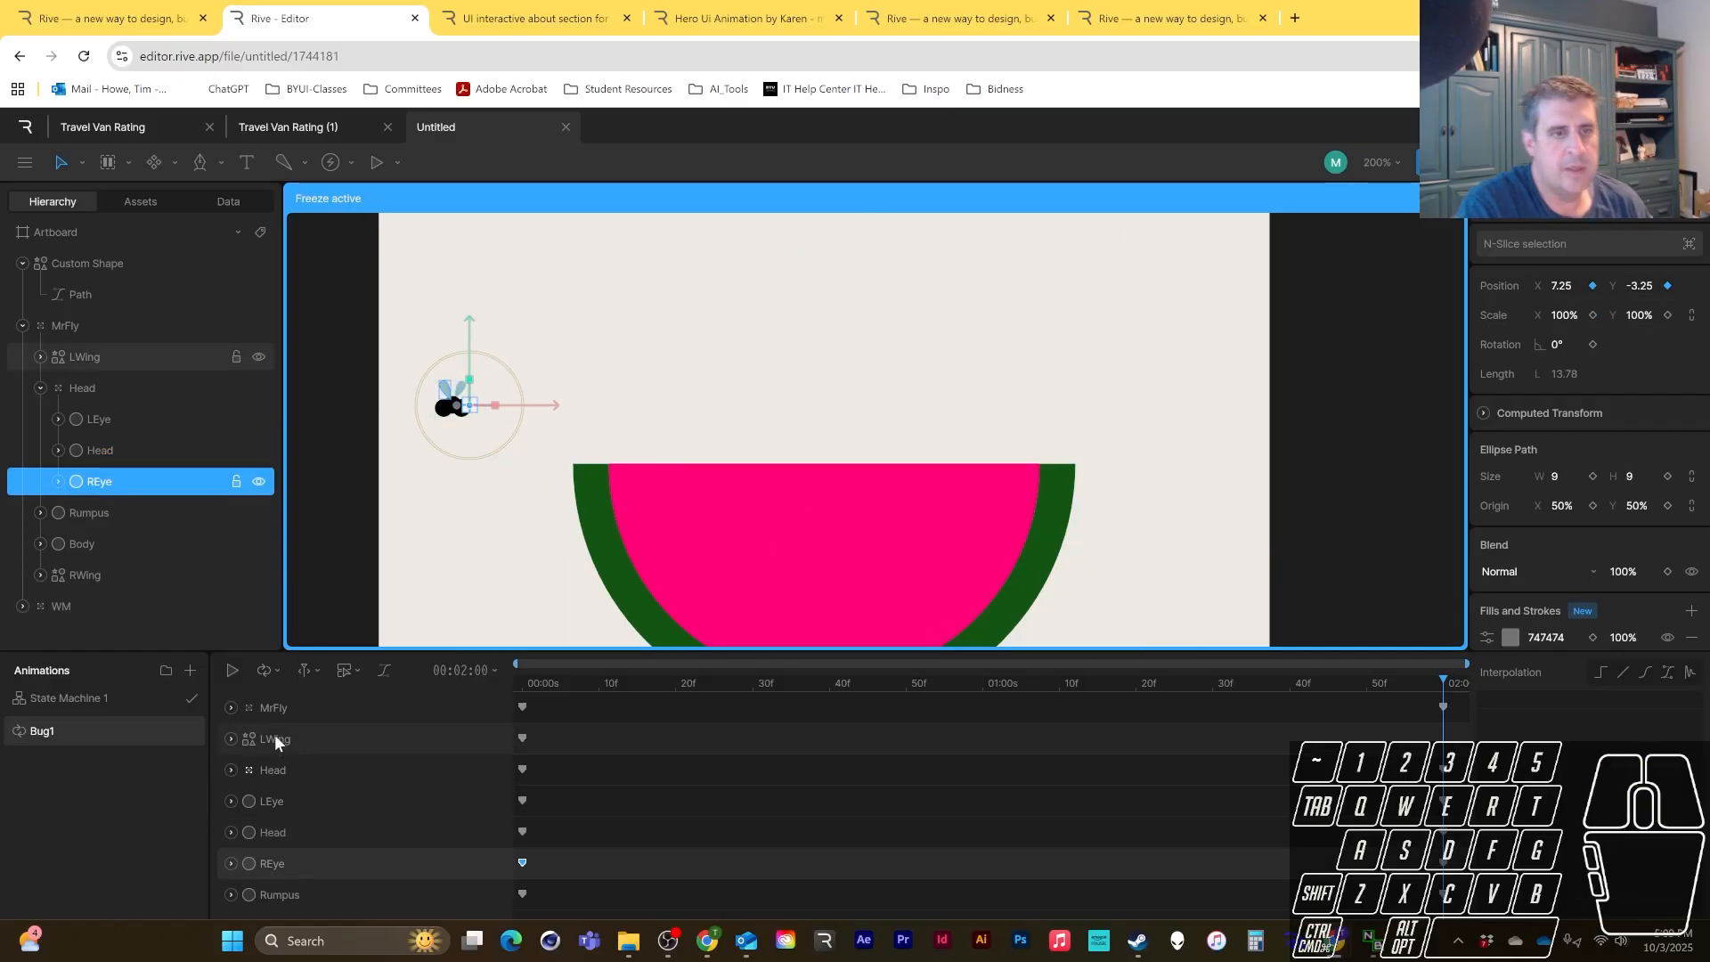
left_click(726, 780)
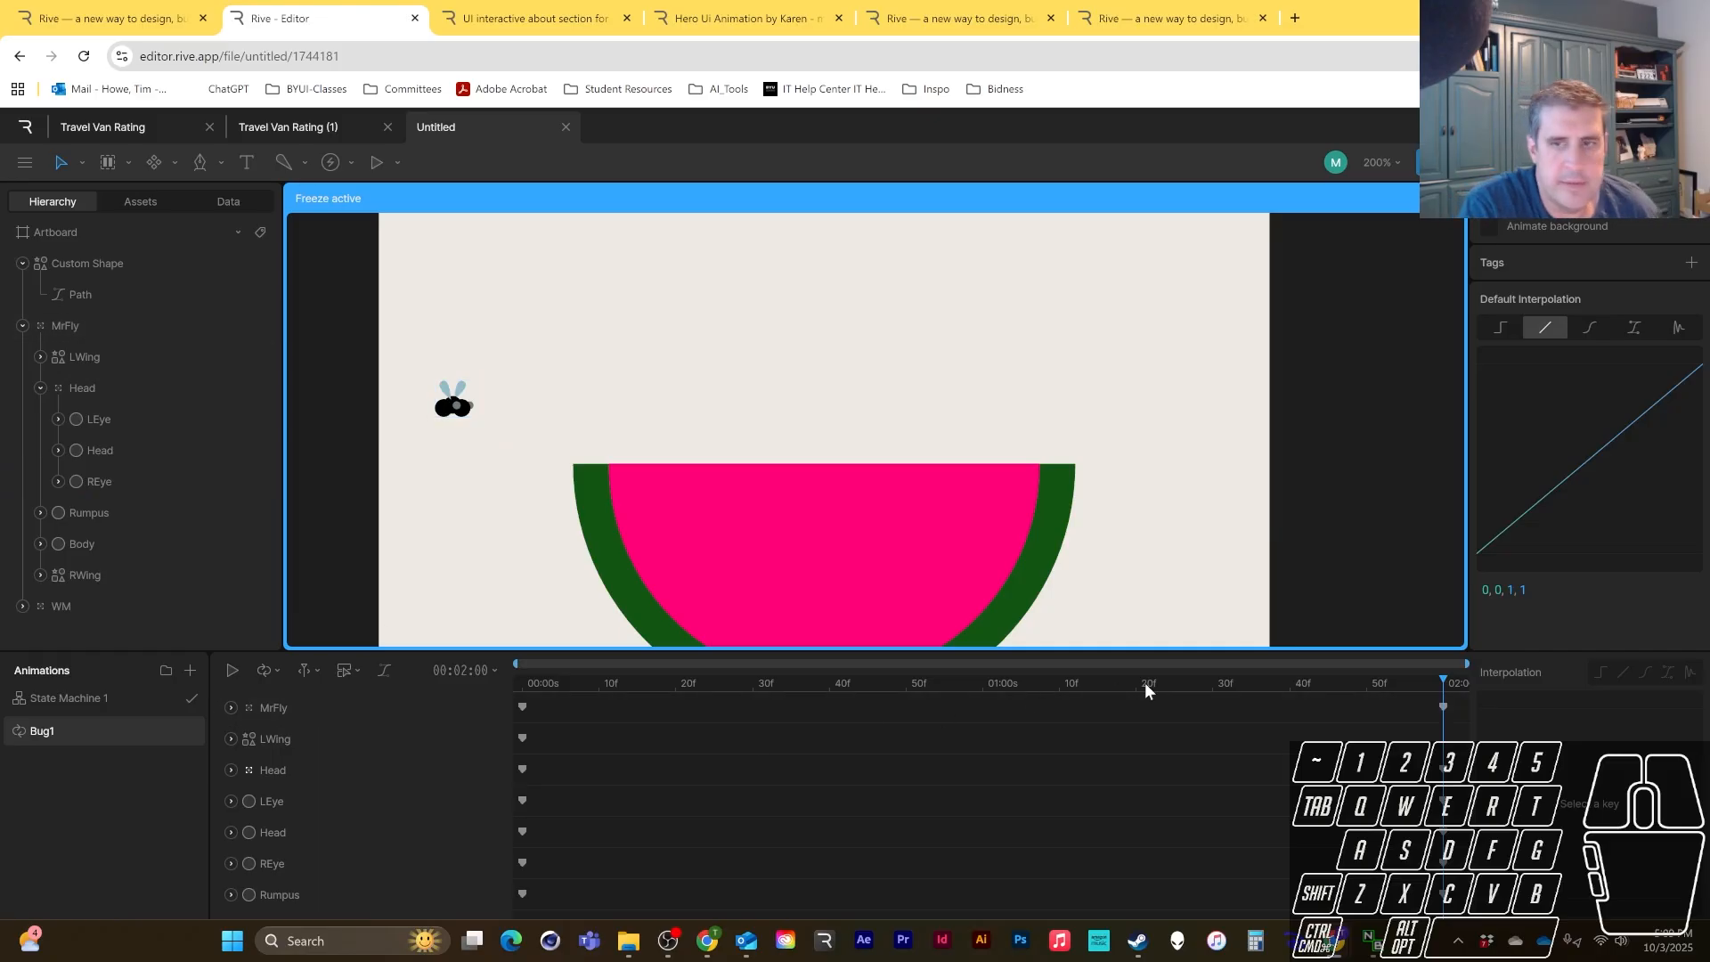
- At 1 second with Freeze off, move the Head group to X -14 and Rumpus to X 4.5, Y 11
left_click_drag(534, 678, 971, 675)
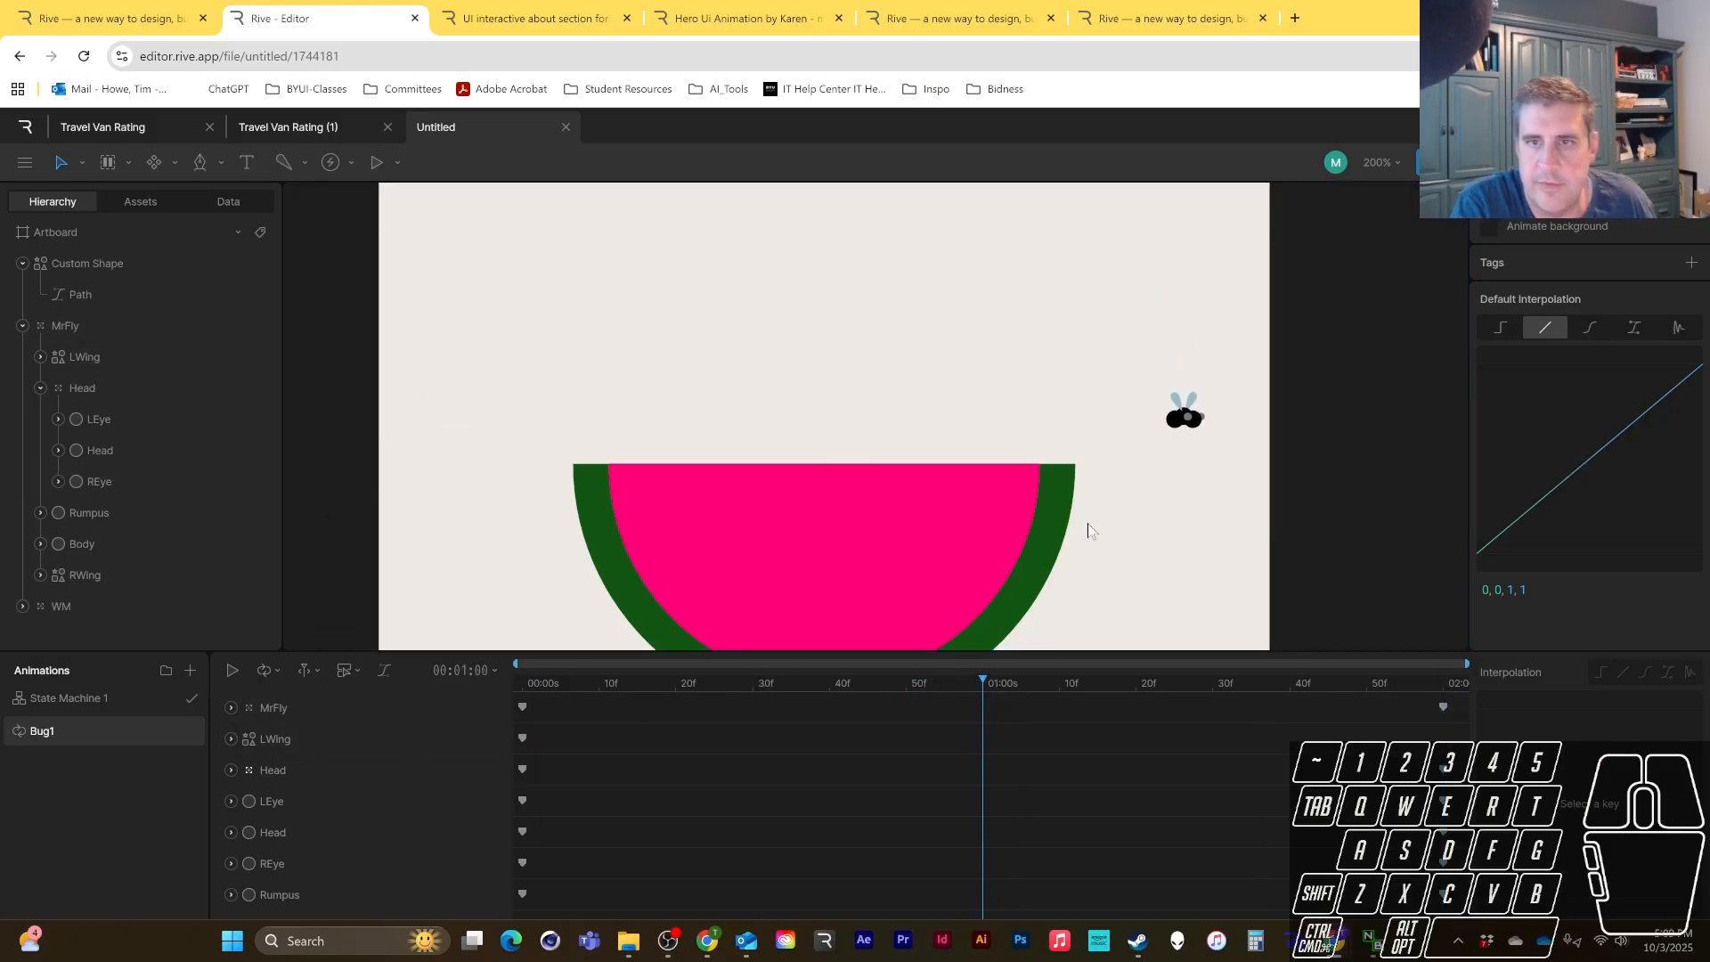
left_click(169, 390)
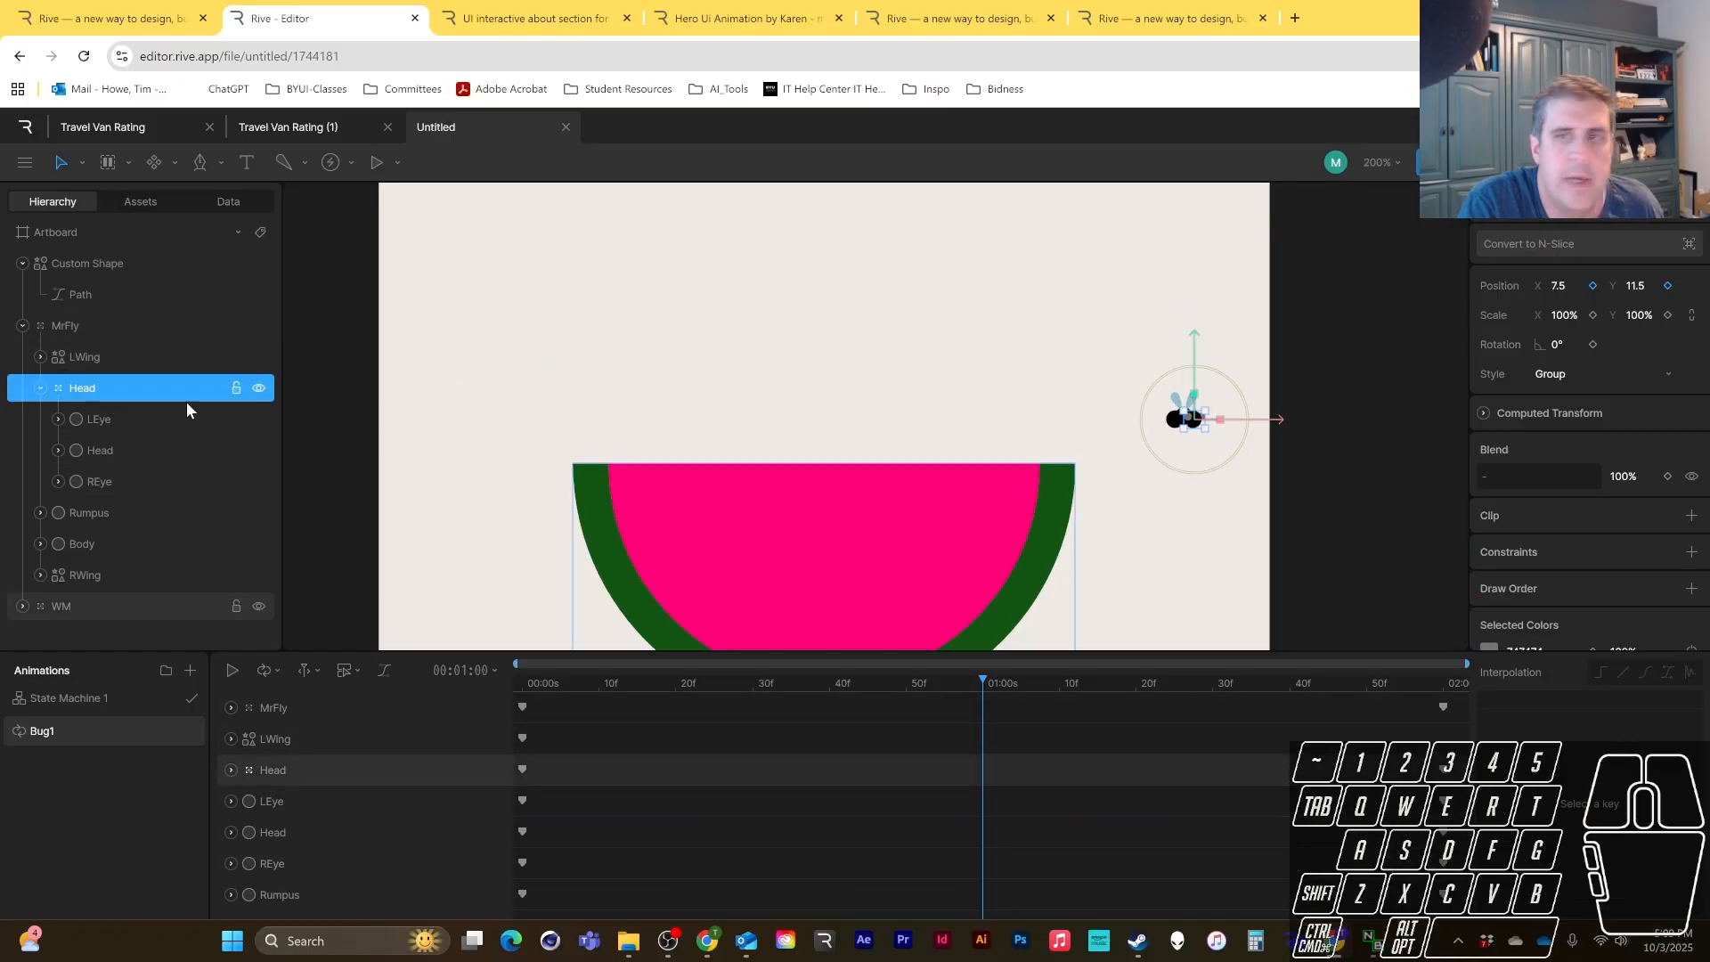
left_click_drag(1270, 425, 1253, 417)
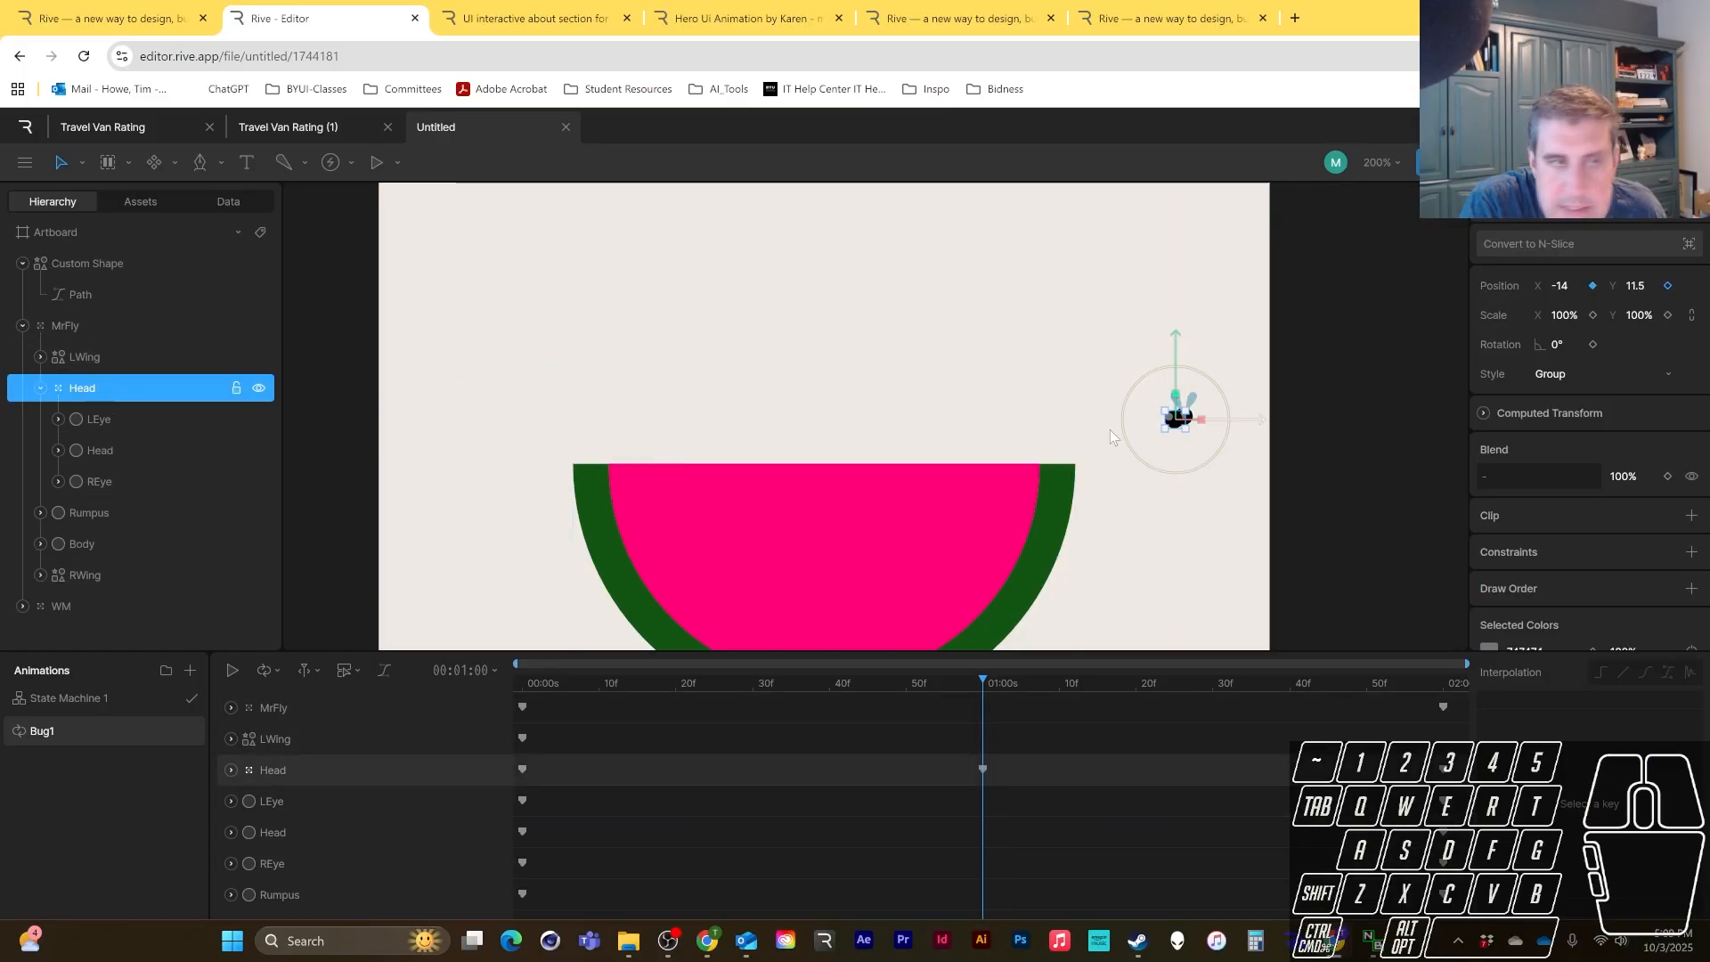
left_click(96, 508)
left_click_drag(1243, 425, 1268, 423)
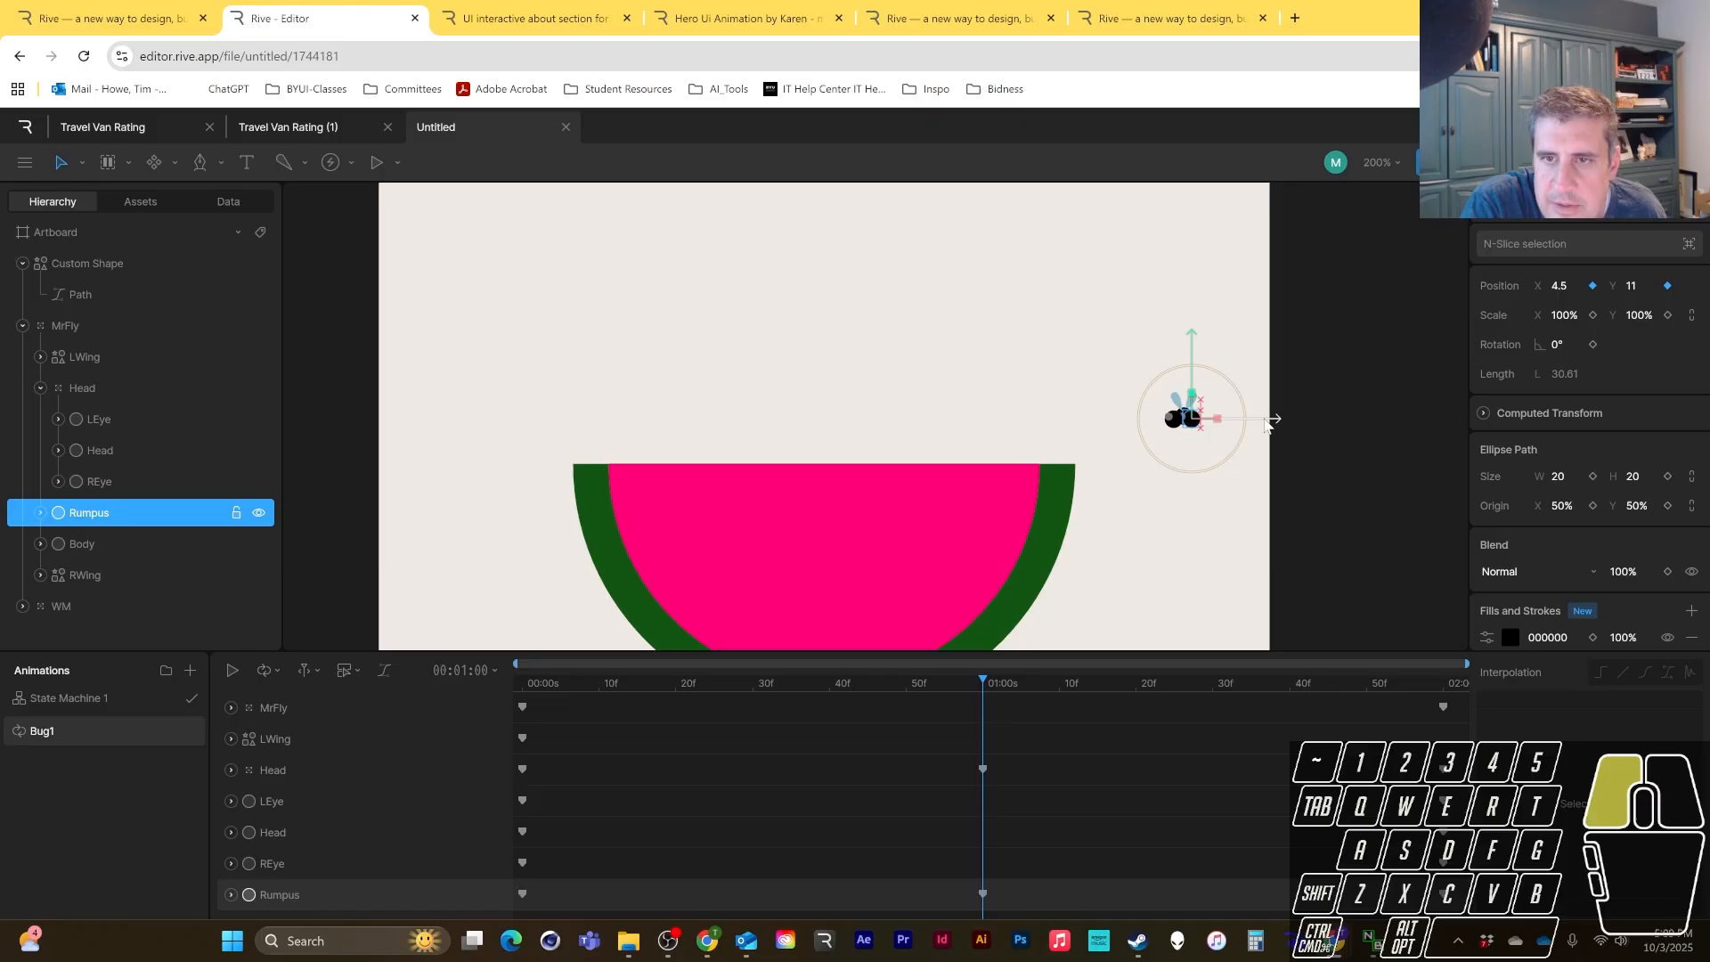
- Try moving Rumpus above the Head group in the stacking order, and undo the reordering
scroll(1178, 436, "up", 1)
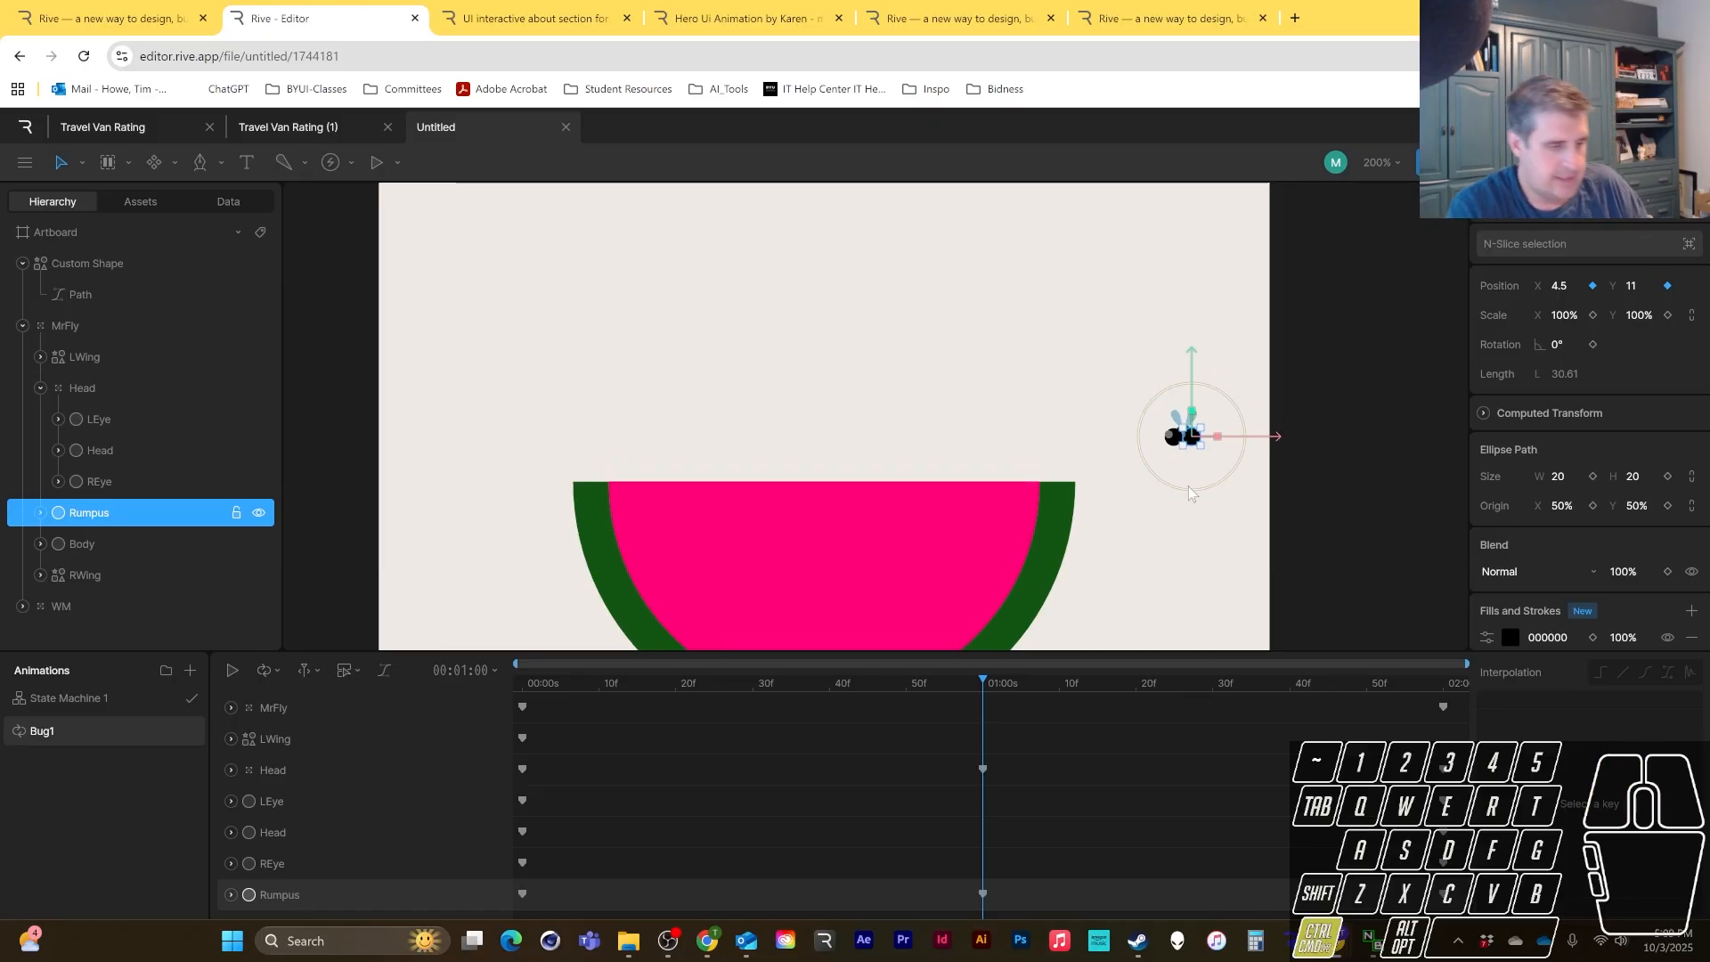
key("ctrl+equal")
left_click_drag(1143, 453, 831, 399)
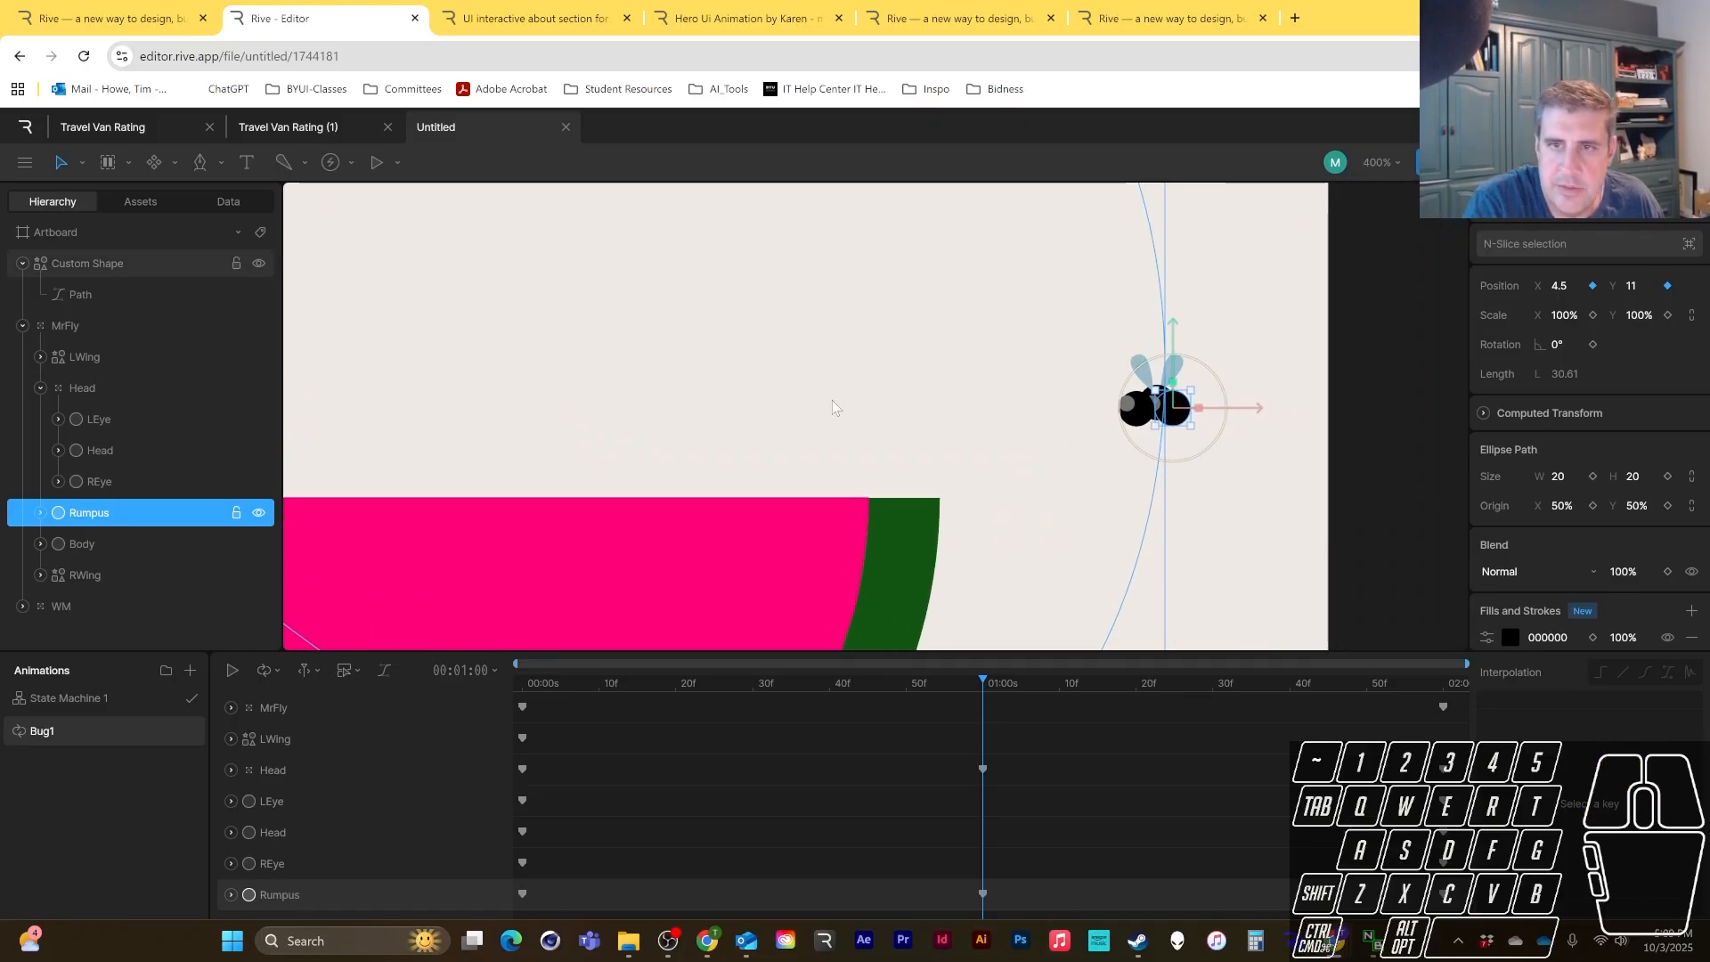
key("ctrl+bracketright")
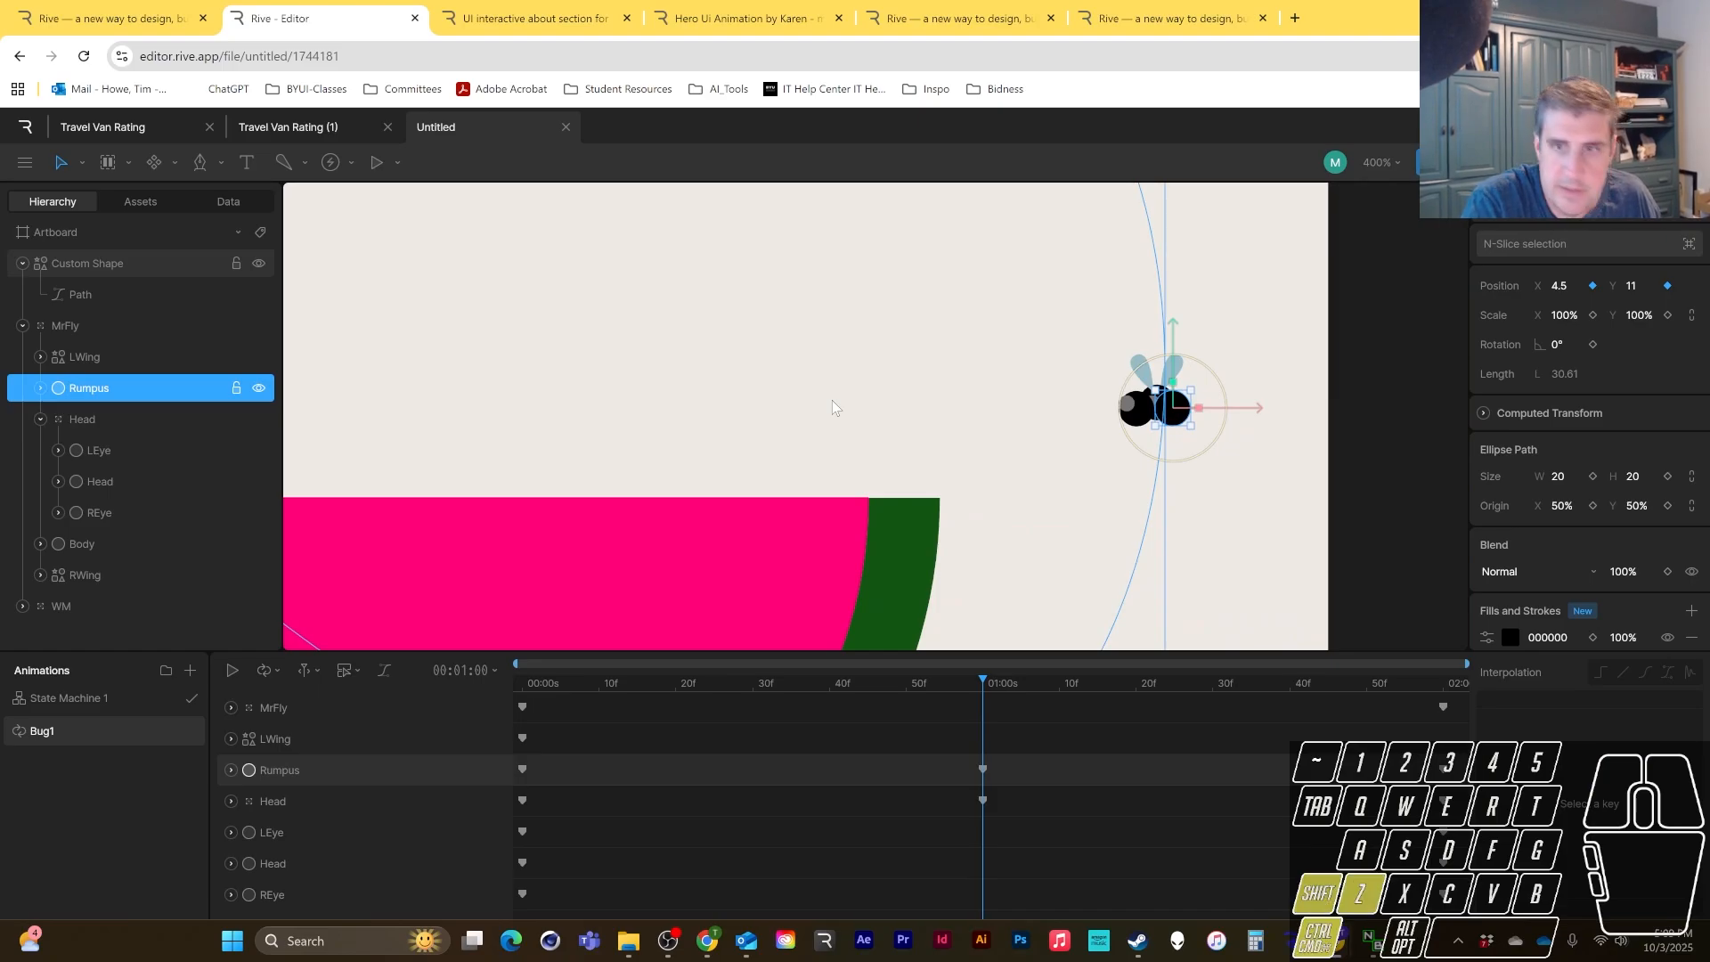
key("ctrl+bracketleft")
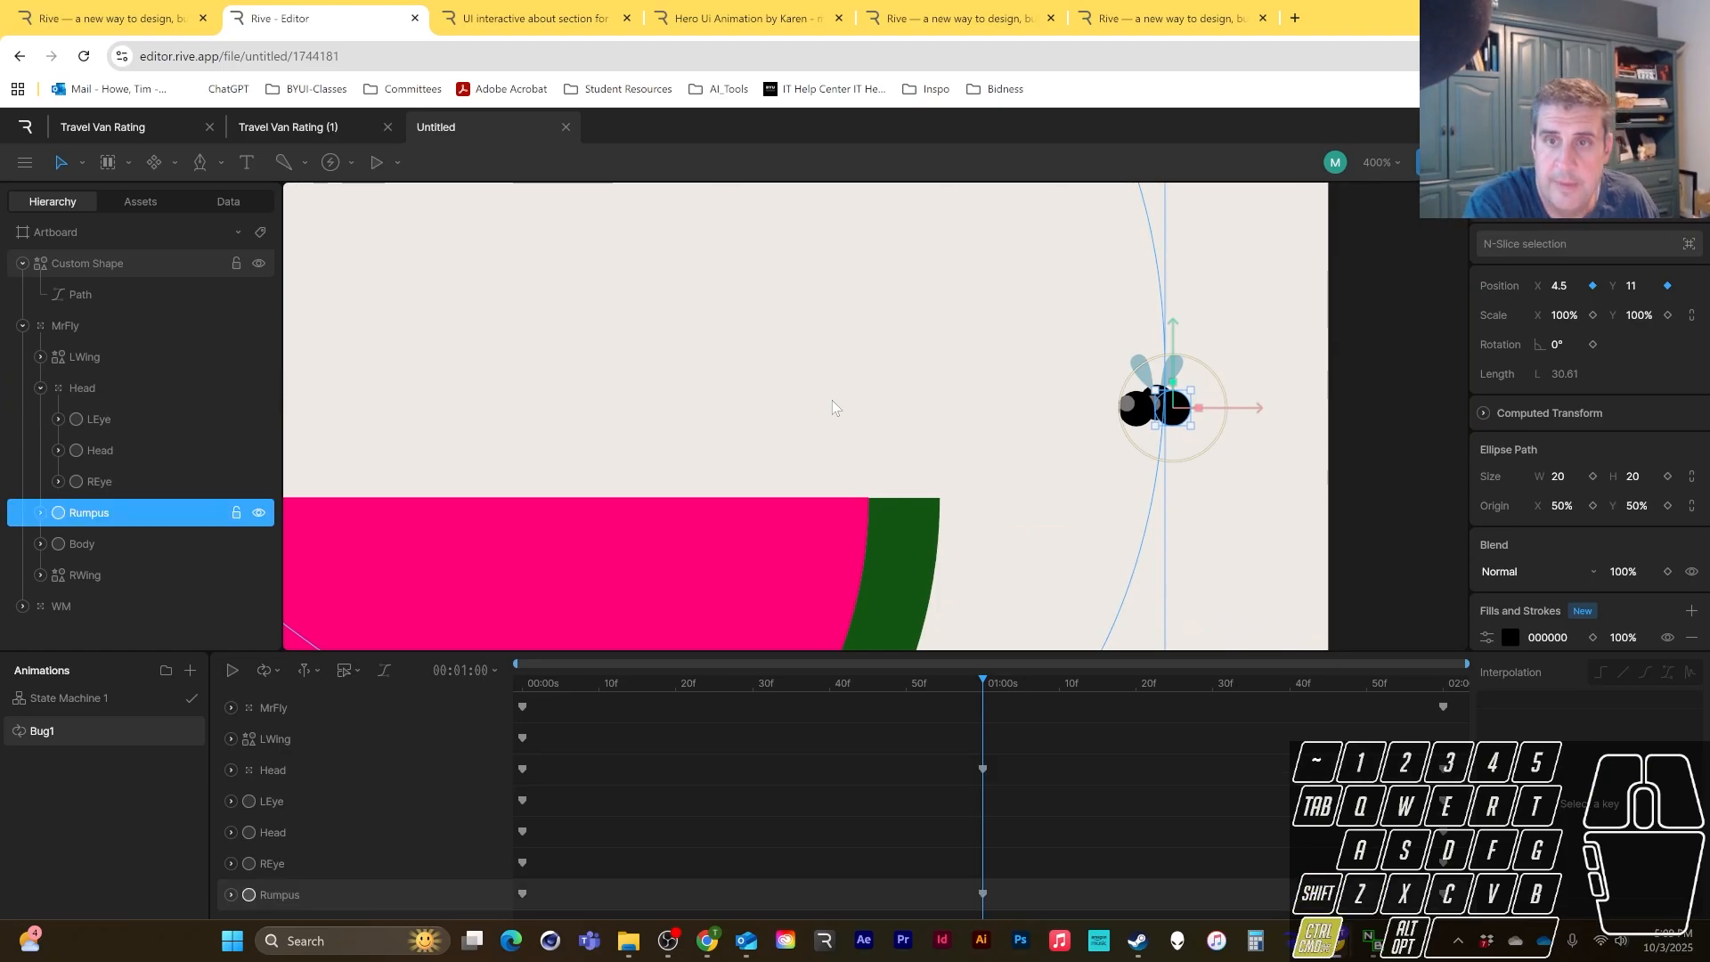
key("ctrl+bracketleft")
key("ctrl+z")
key("ctrl+z")
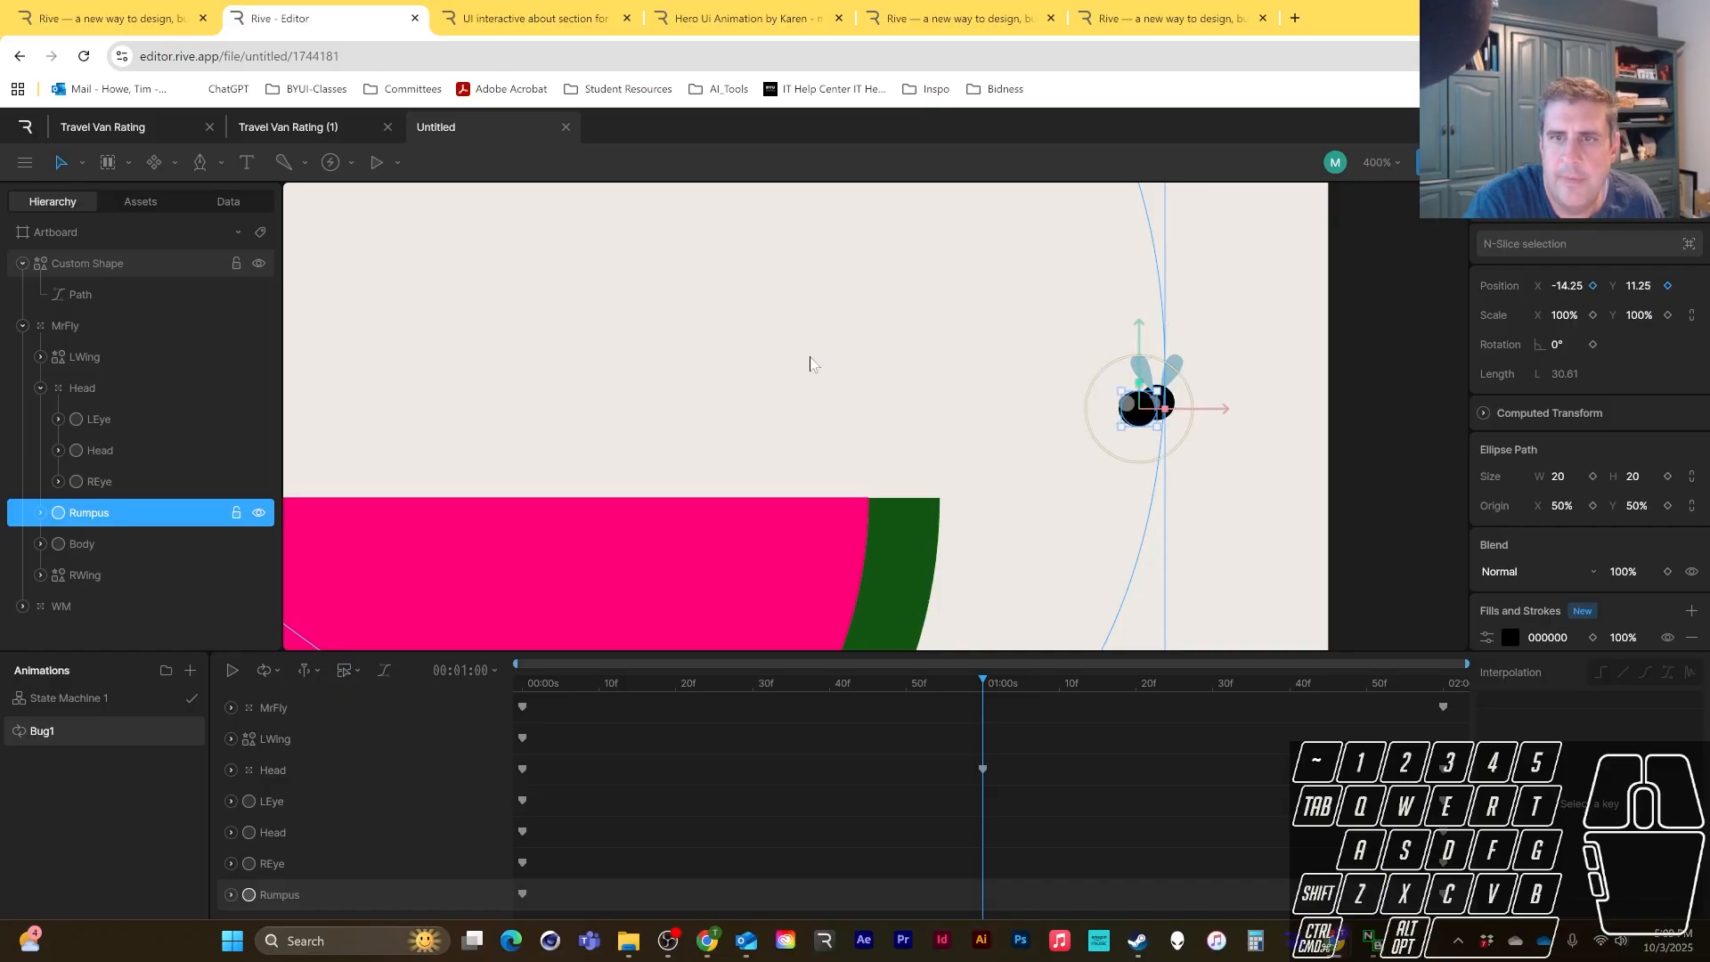
key("ctrl+shift+z")
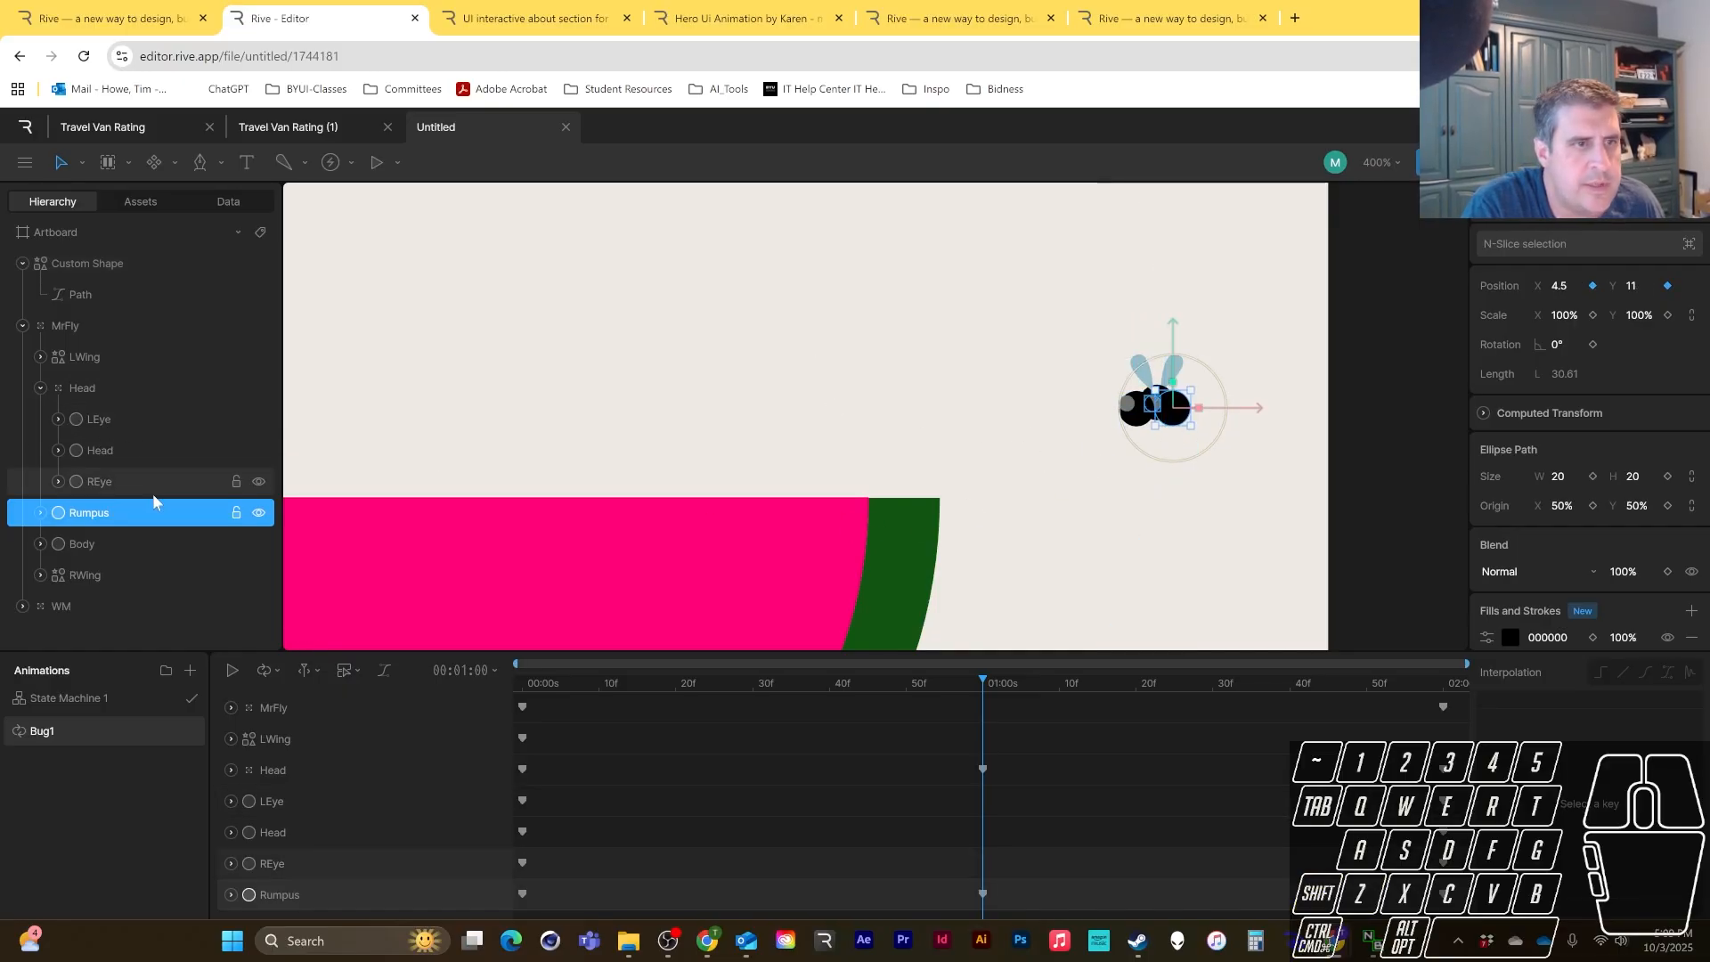
- Reorder REye above the Head ellipse and, at 1 second, move LEye to X -12, Y -3.5 and REye to X -0.5, Y -3.5
left_click_drag(127, 481, 105, 441)
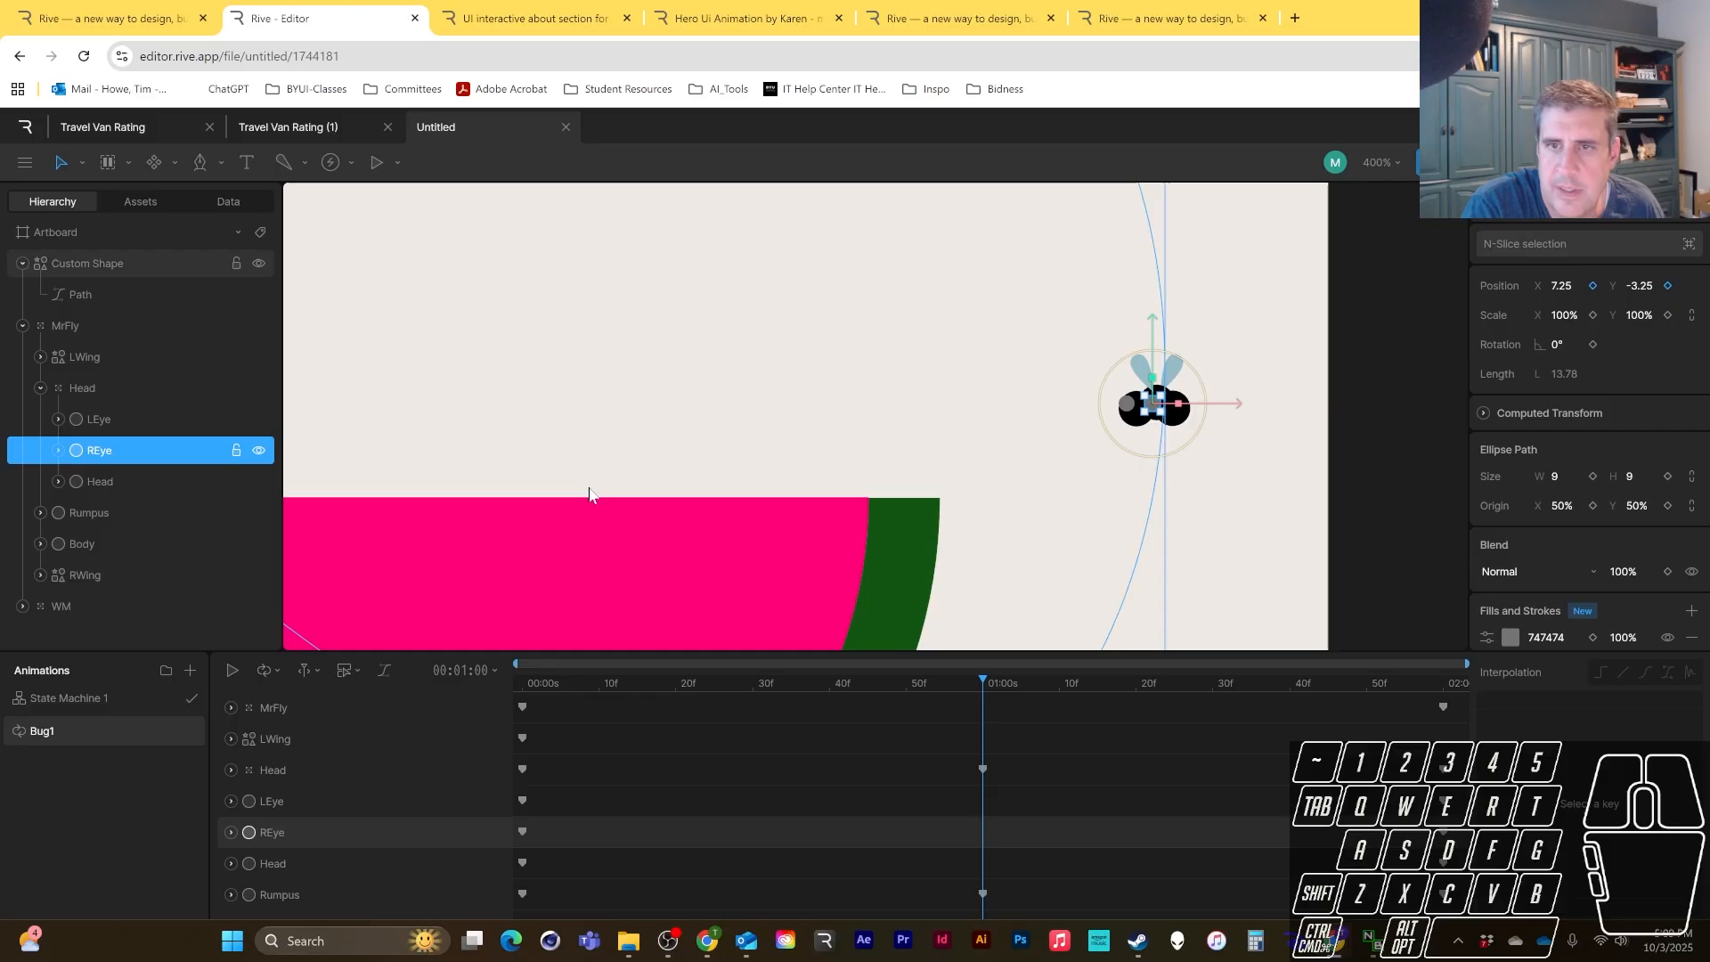
left_click(102, 420)
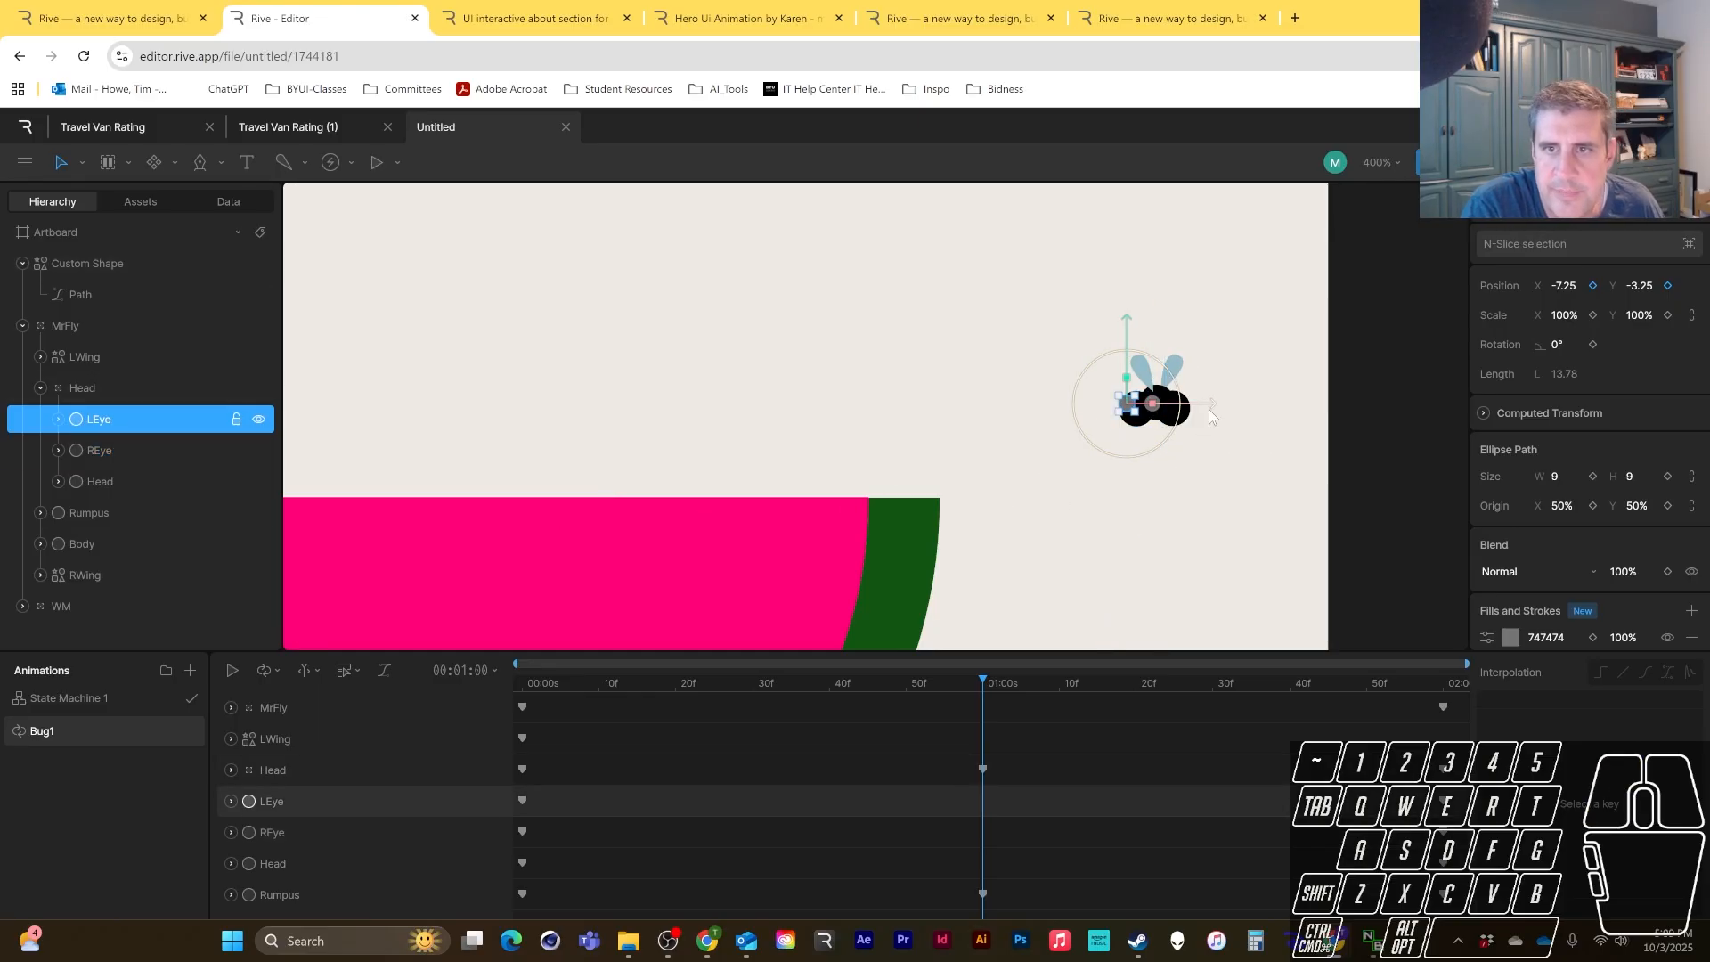
left_click_drag(1208, 411, 1199, 411)
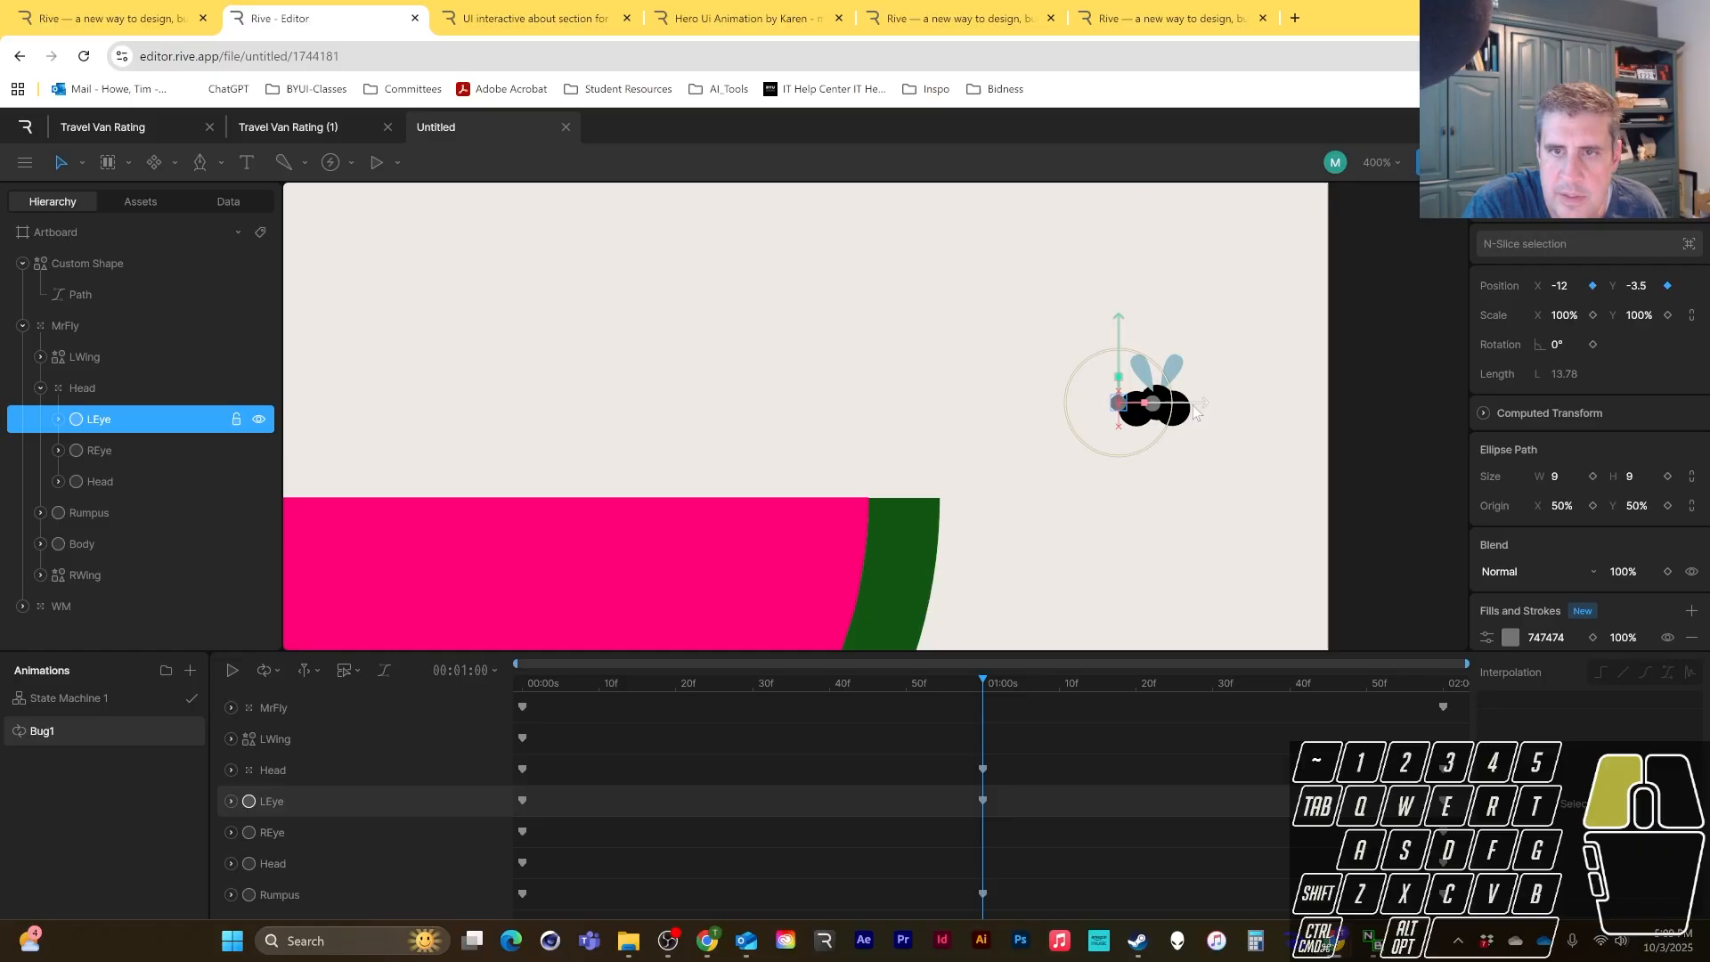
left_click(105, 452)
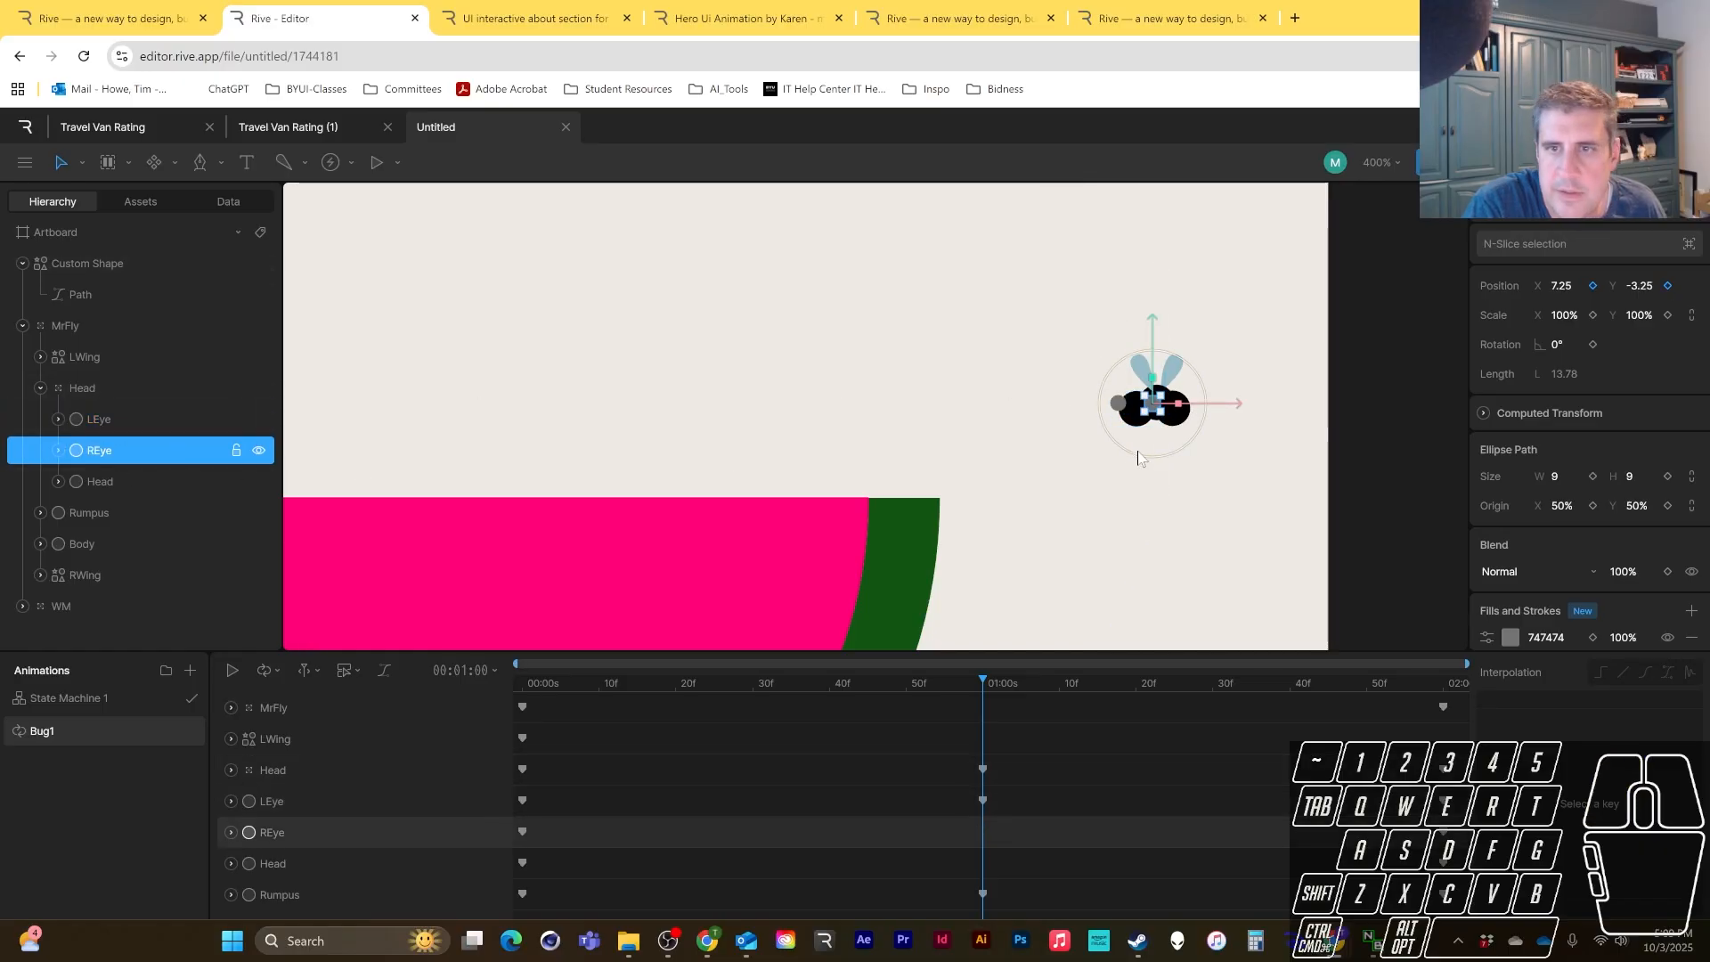
left_click_drag(1221, 406, 1199, 405)
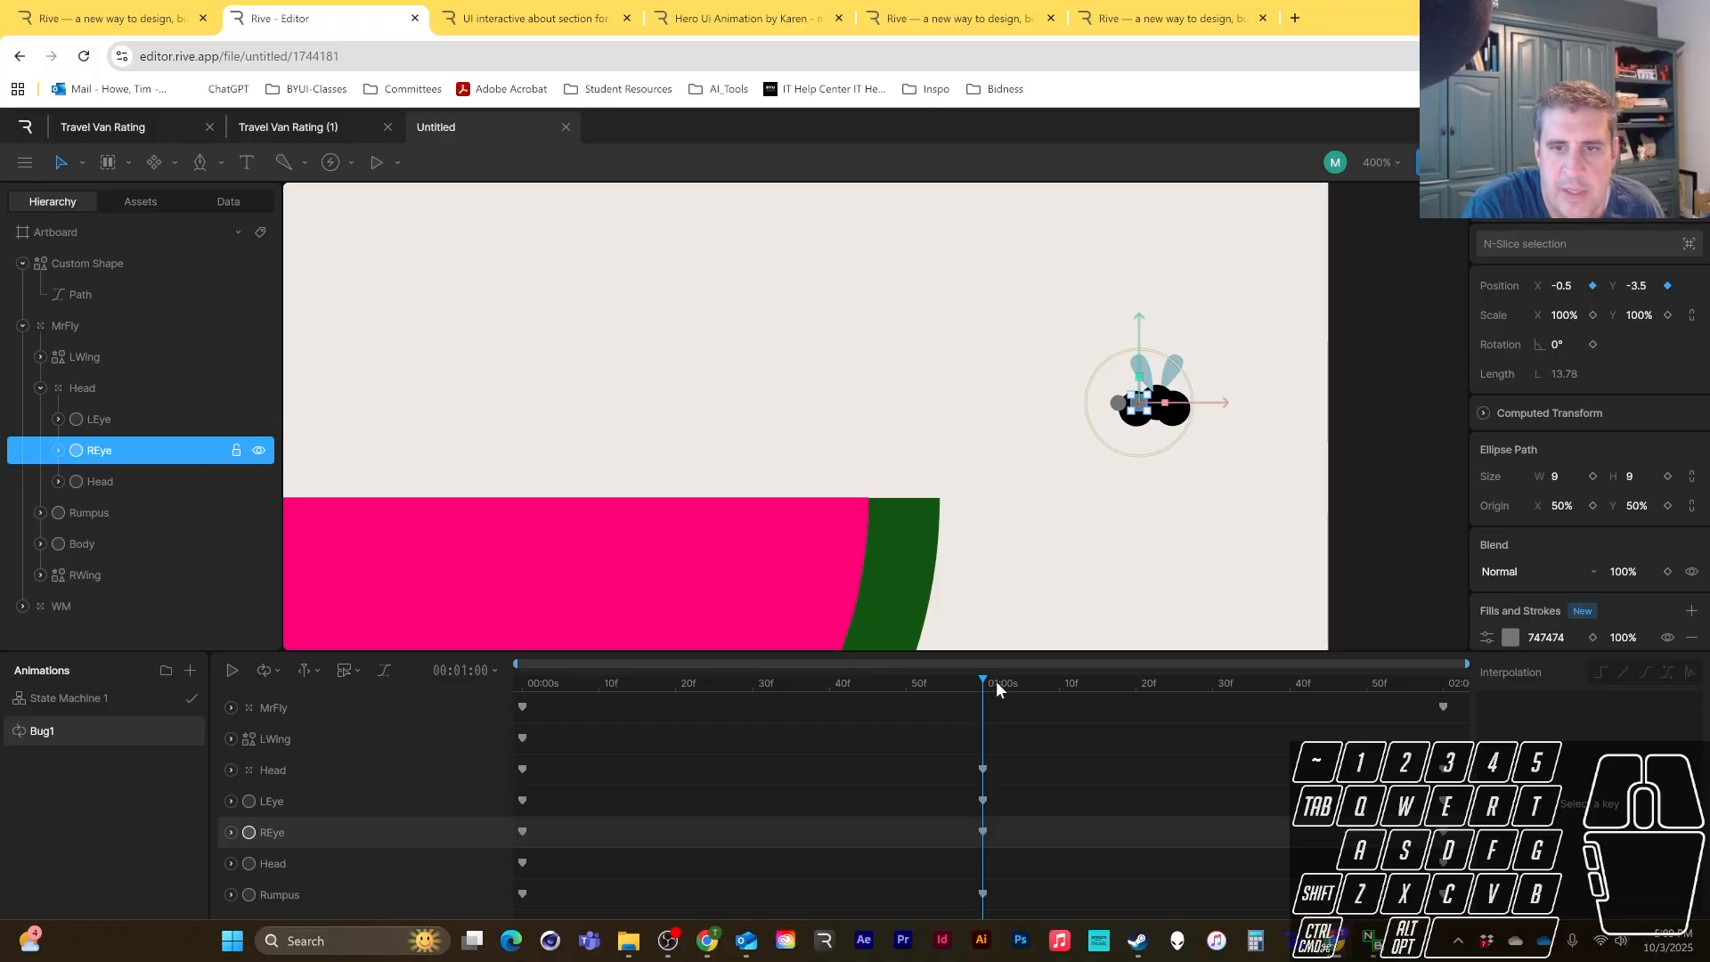
- At 2 seconds, move LEye to X -4.5, Y -3.5
left_click_drag(996, 681, 278, 684)
left_click_drag(588, 472, 1450, 477)
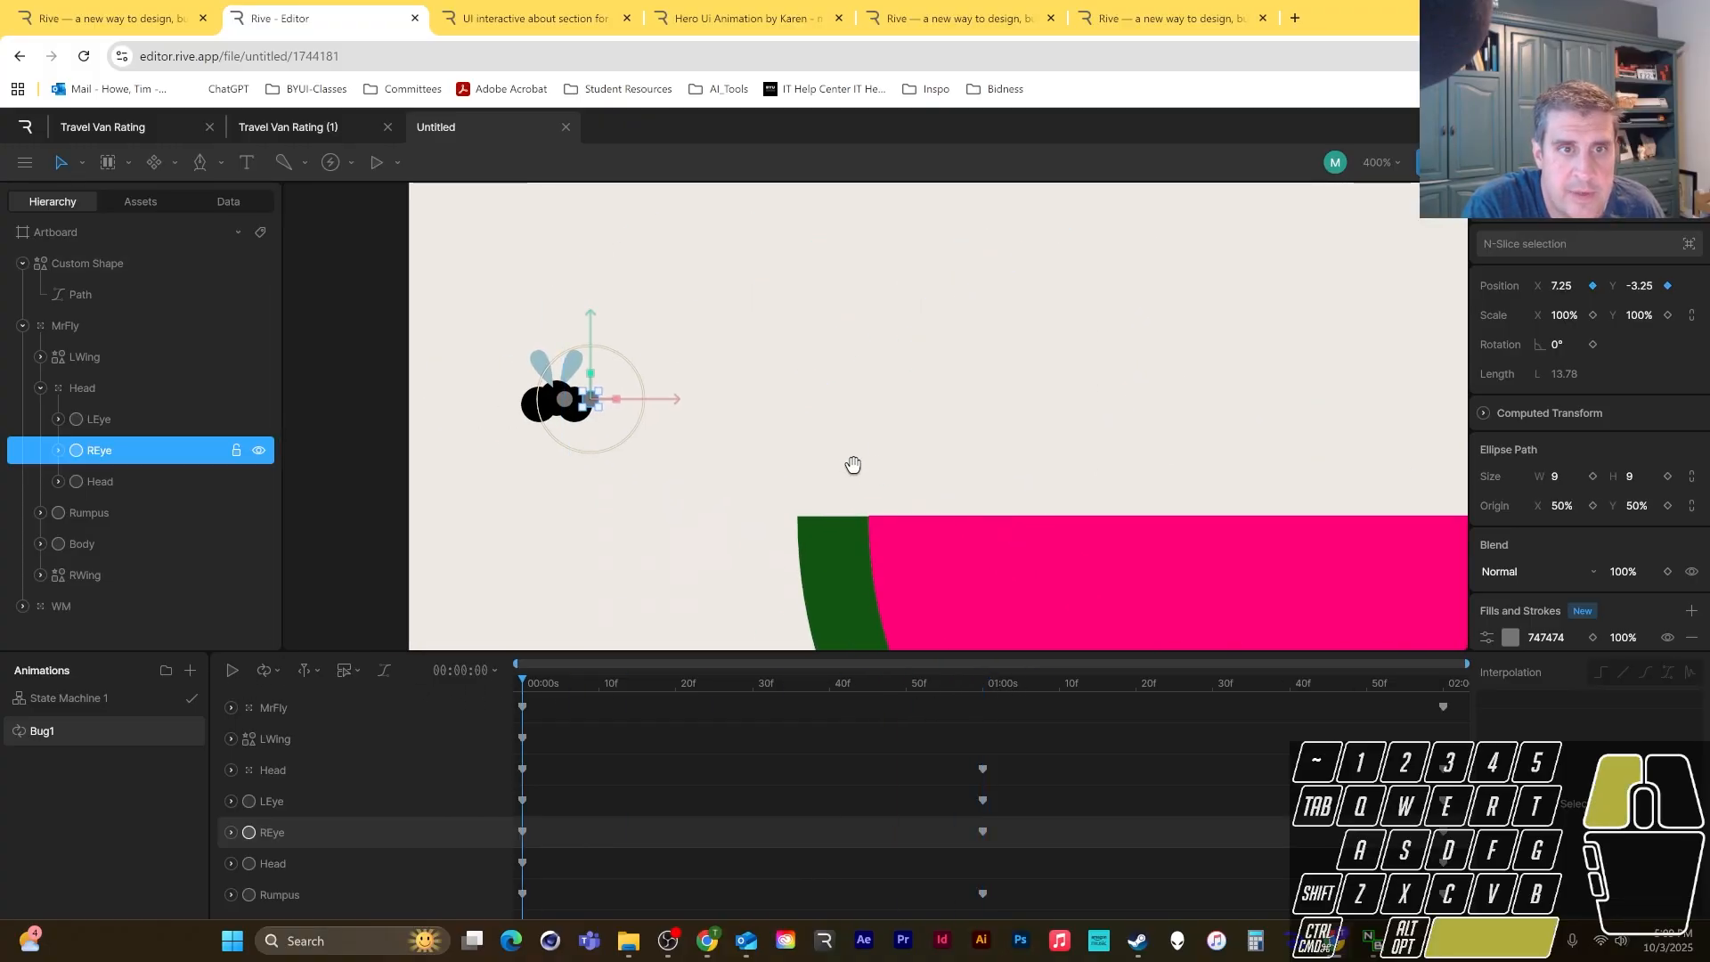
left_click_drag(853, 464, 955, 479)
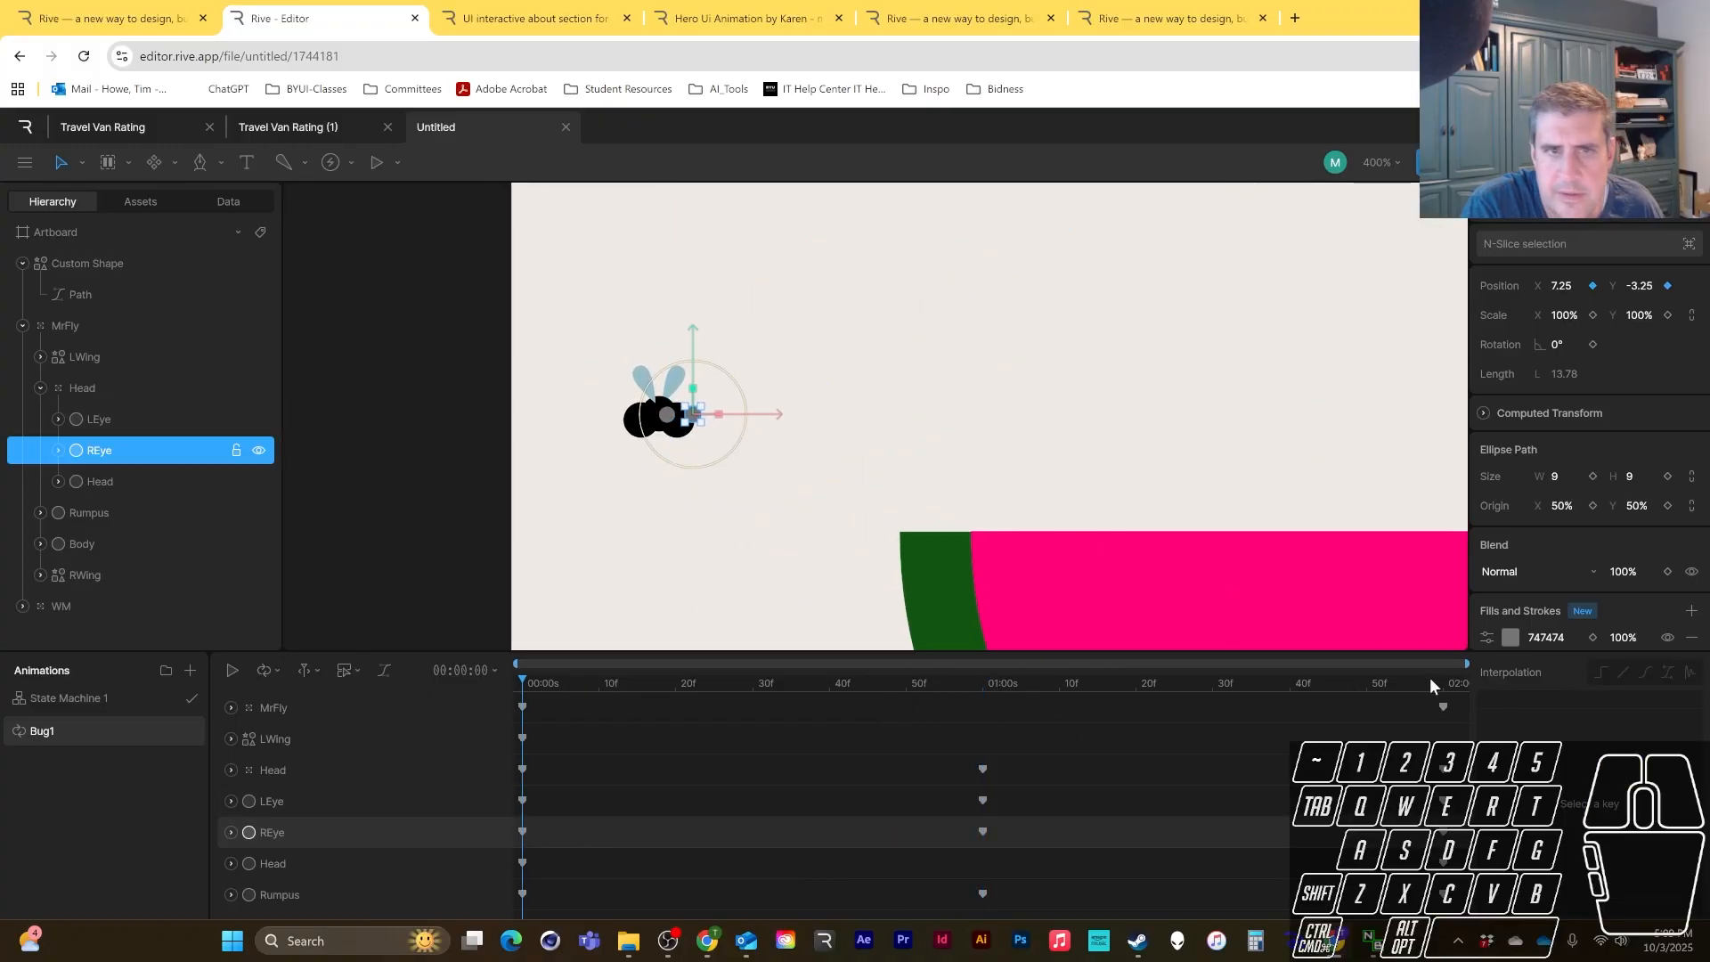
left_click_drag(1431, 685, 1488, 687)
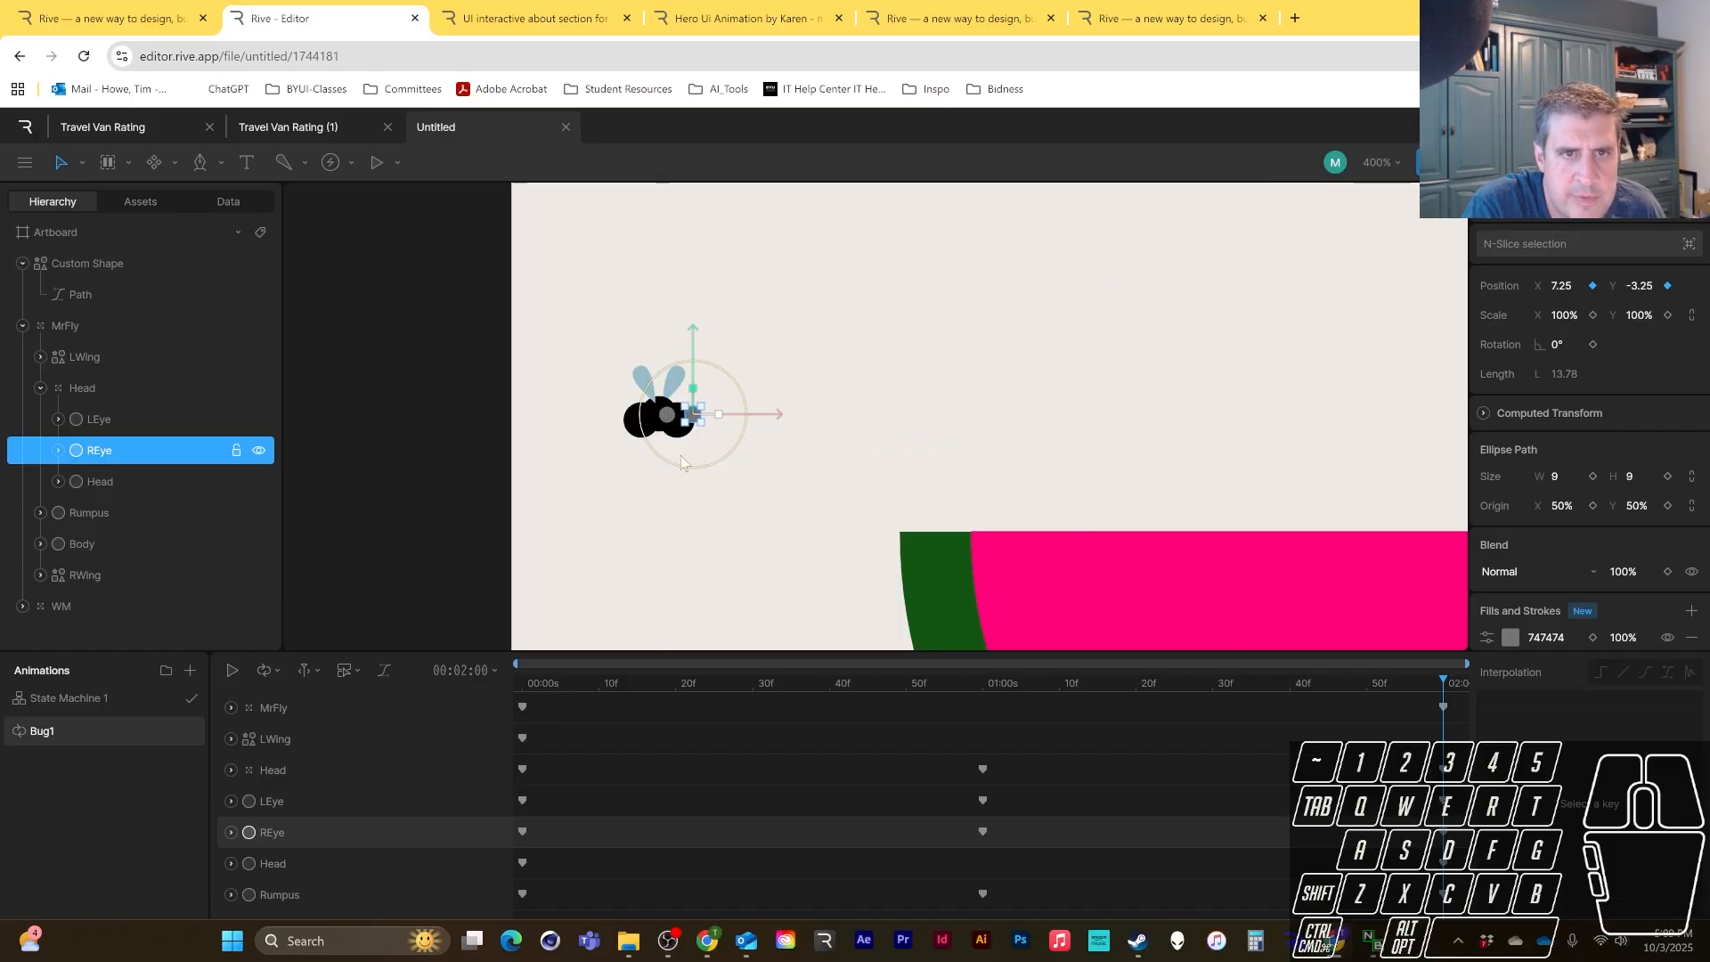
left_click(111, 420)
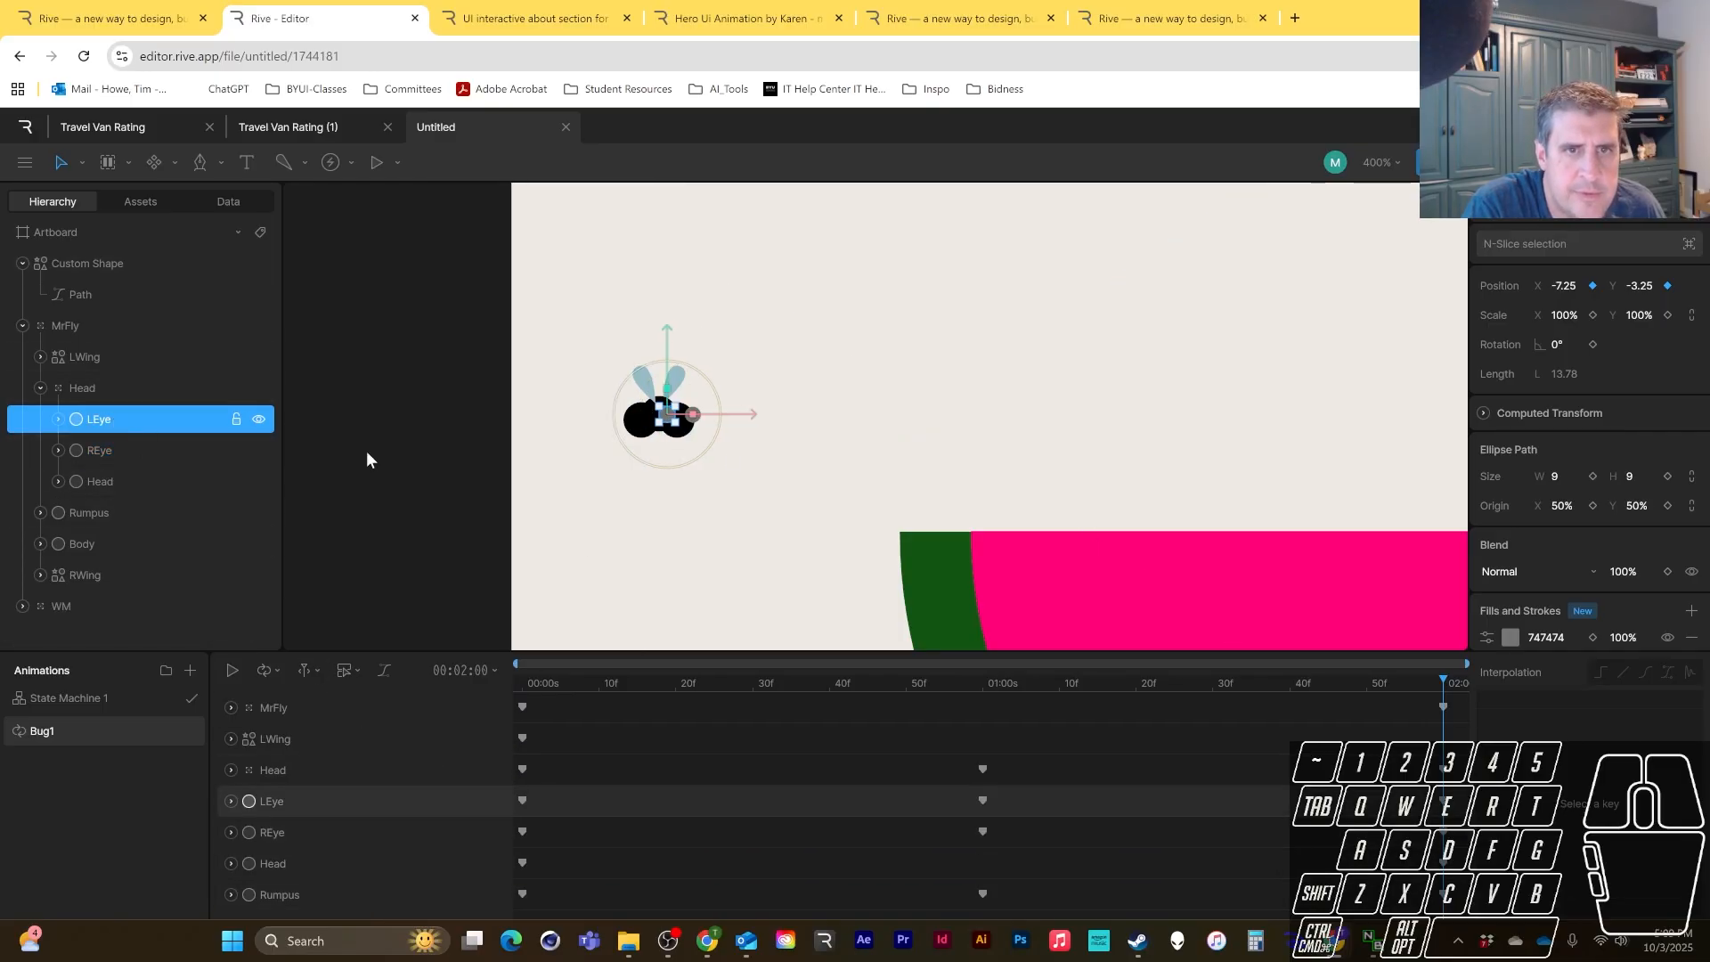
left_click_drag(746, 419, 746, 418)
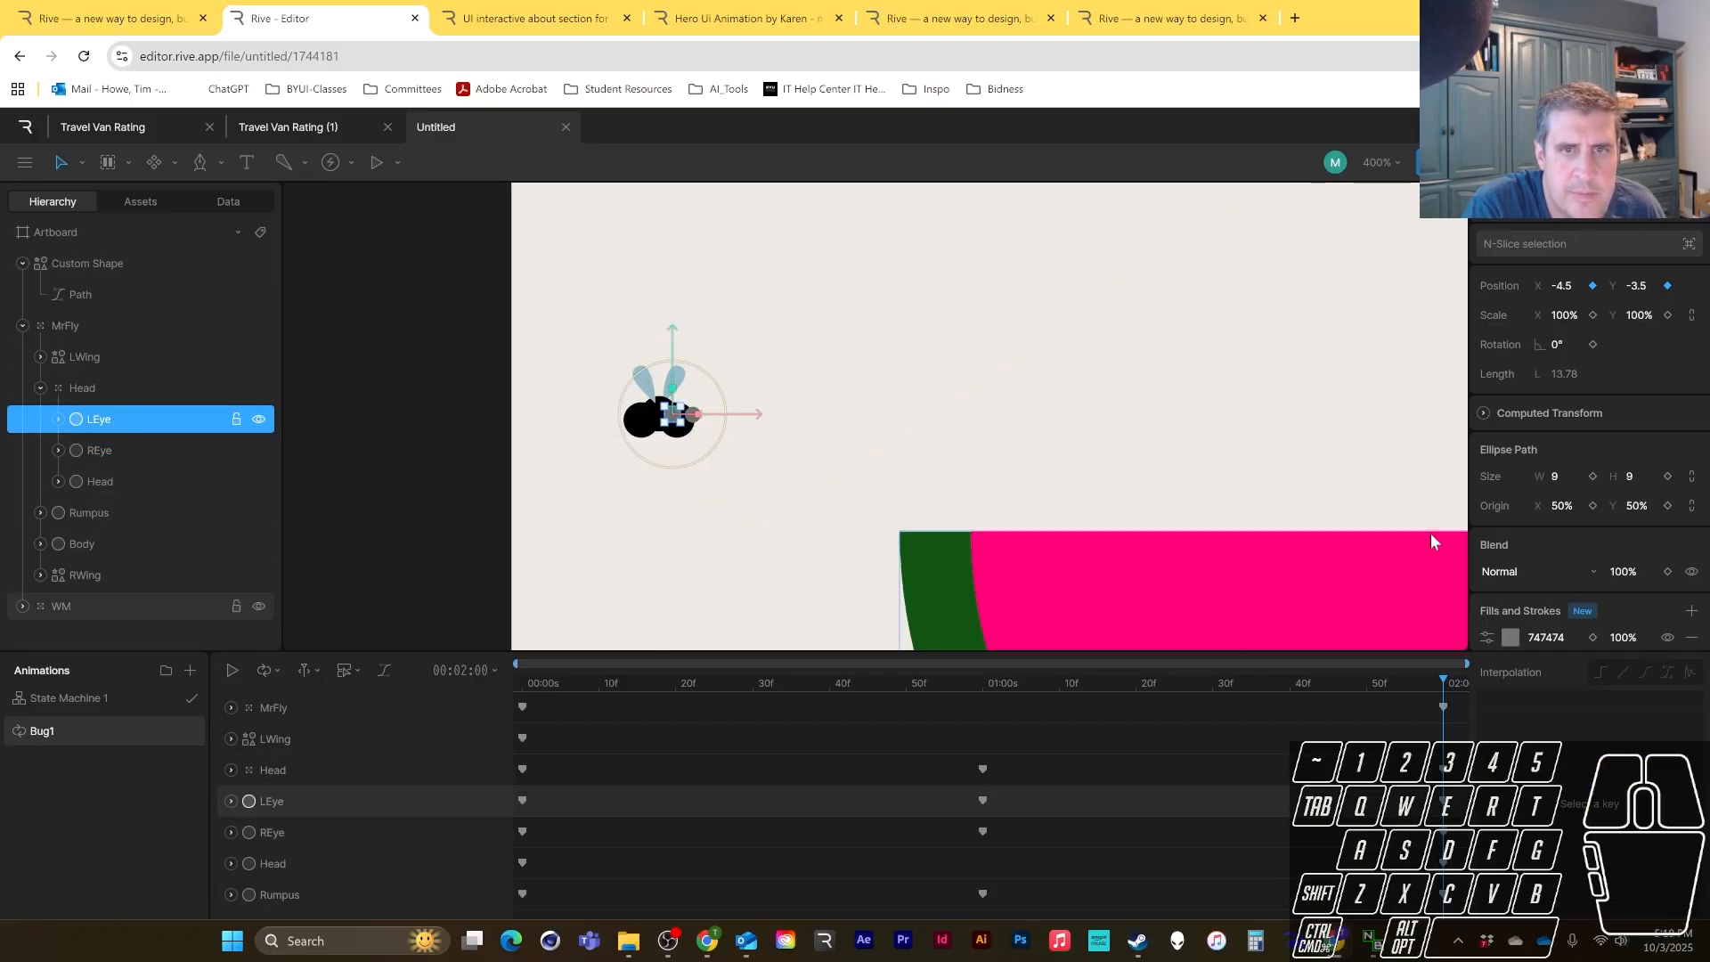
- Copy LEye's 2-second position key onto the first frame, giving X -4.5, Y -3.5
left_click_drag(1425, 681, 336, 714)
left_click_drag(732, 414, 741, 419)
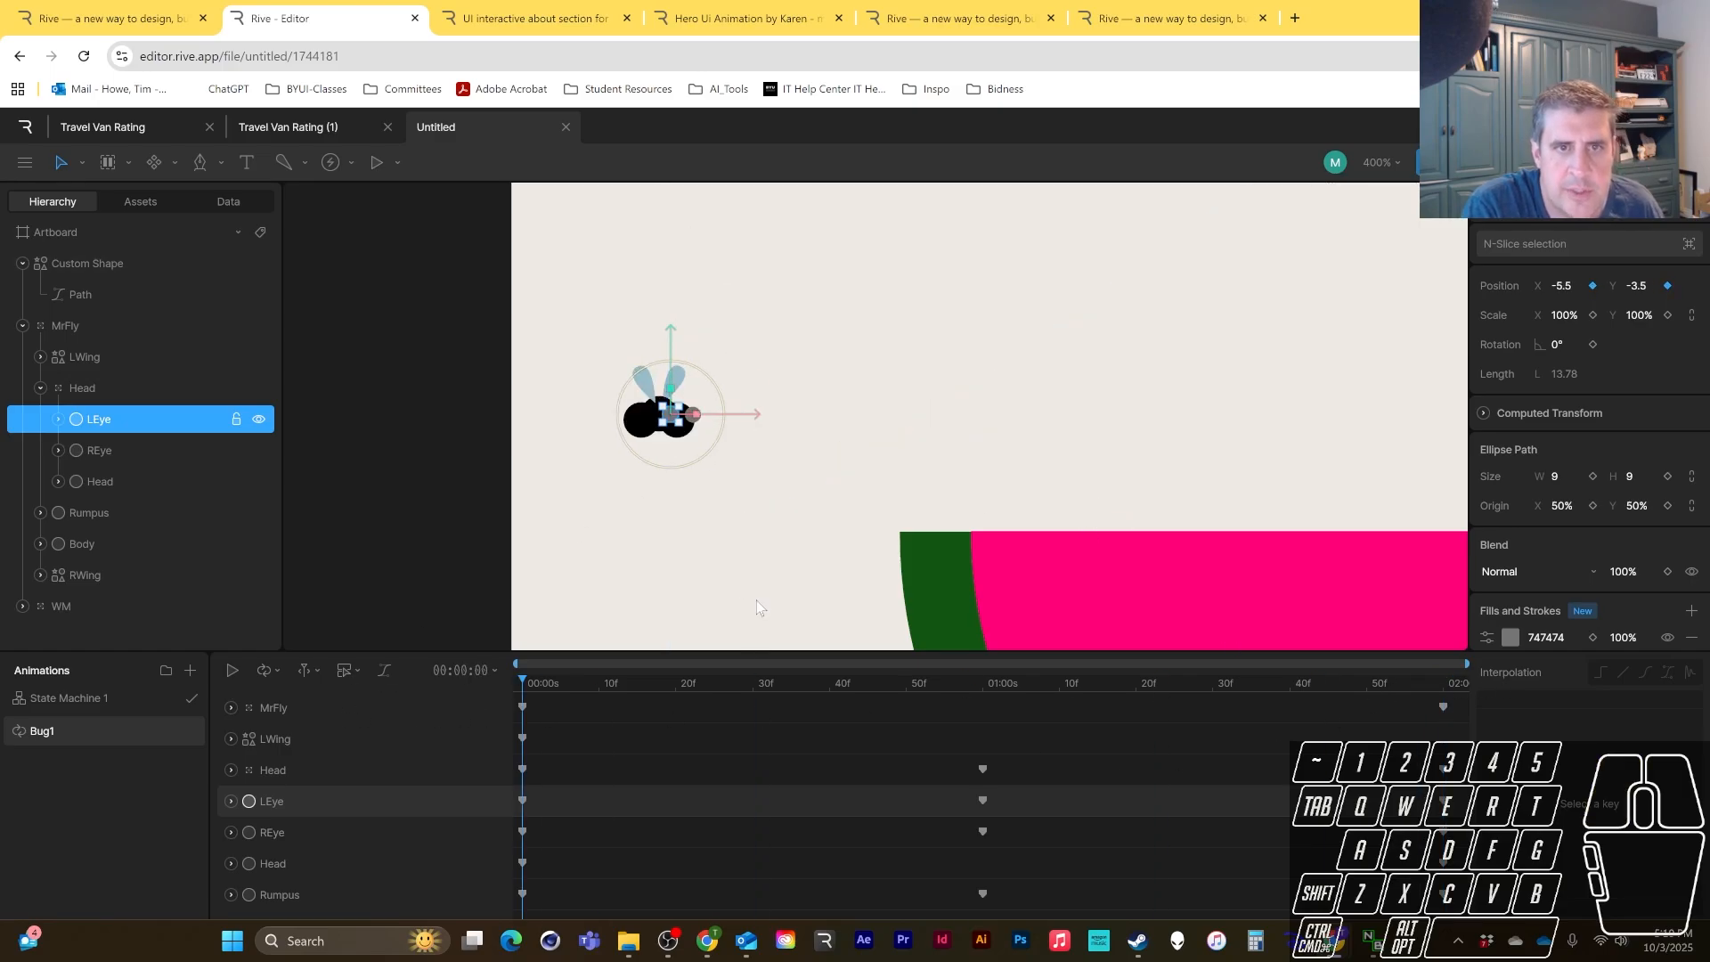
left_click(1443, 800)
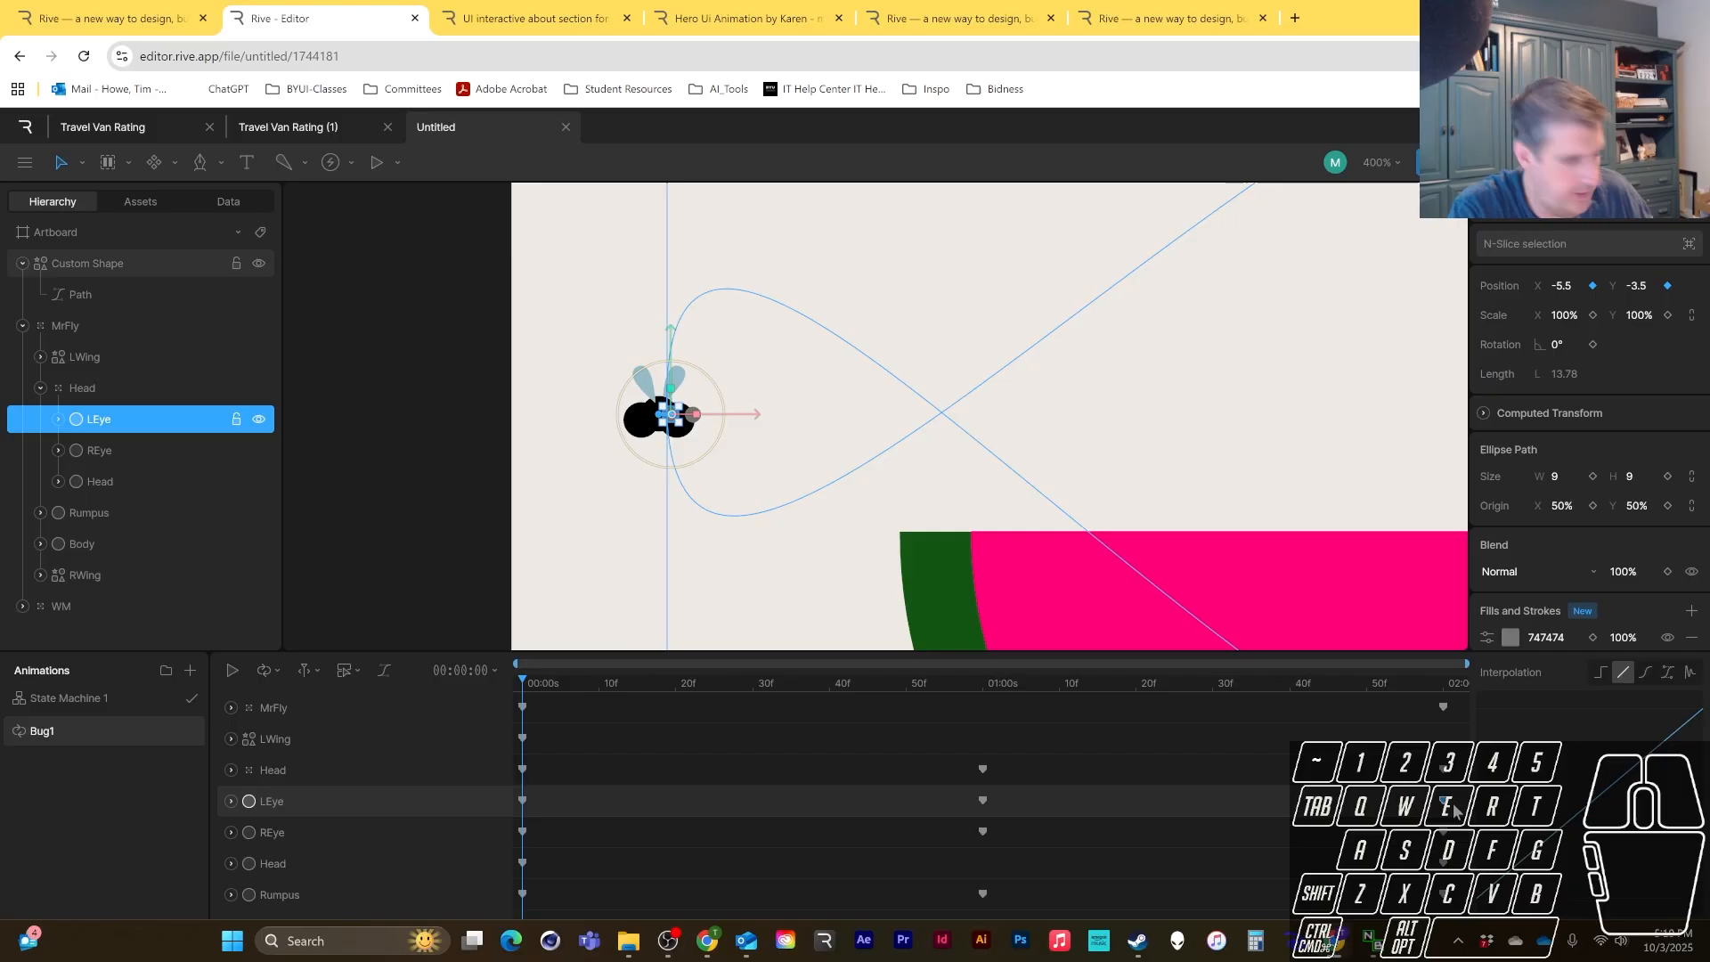
key("ctrl+c")
key("ctrl+v")
left_click_drag(969, 684, 319, 728)
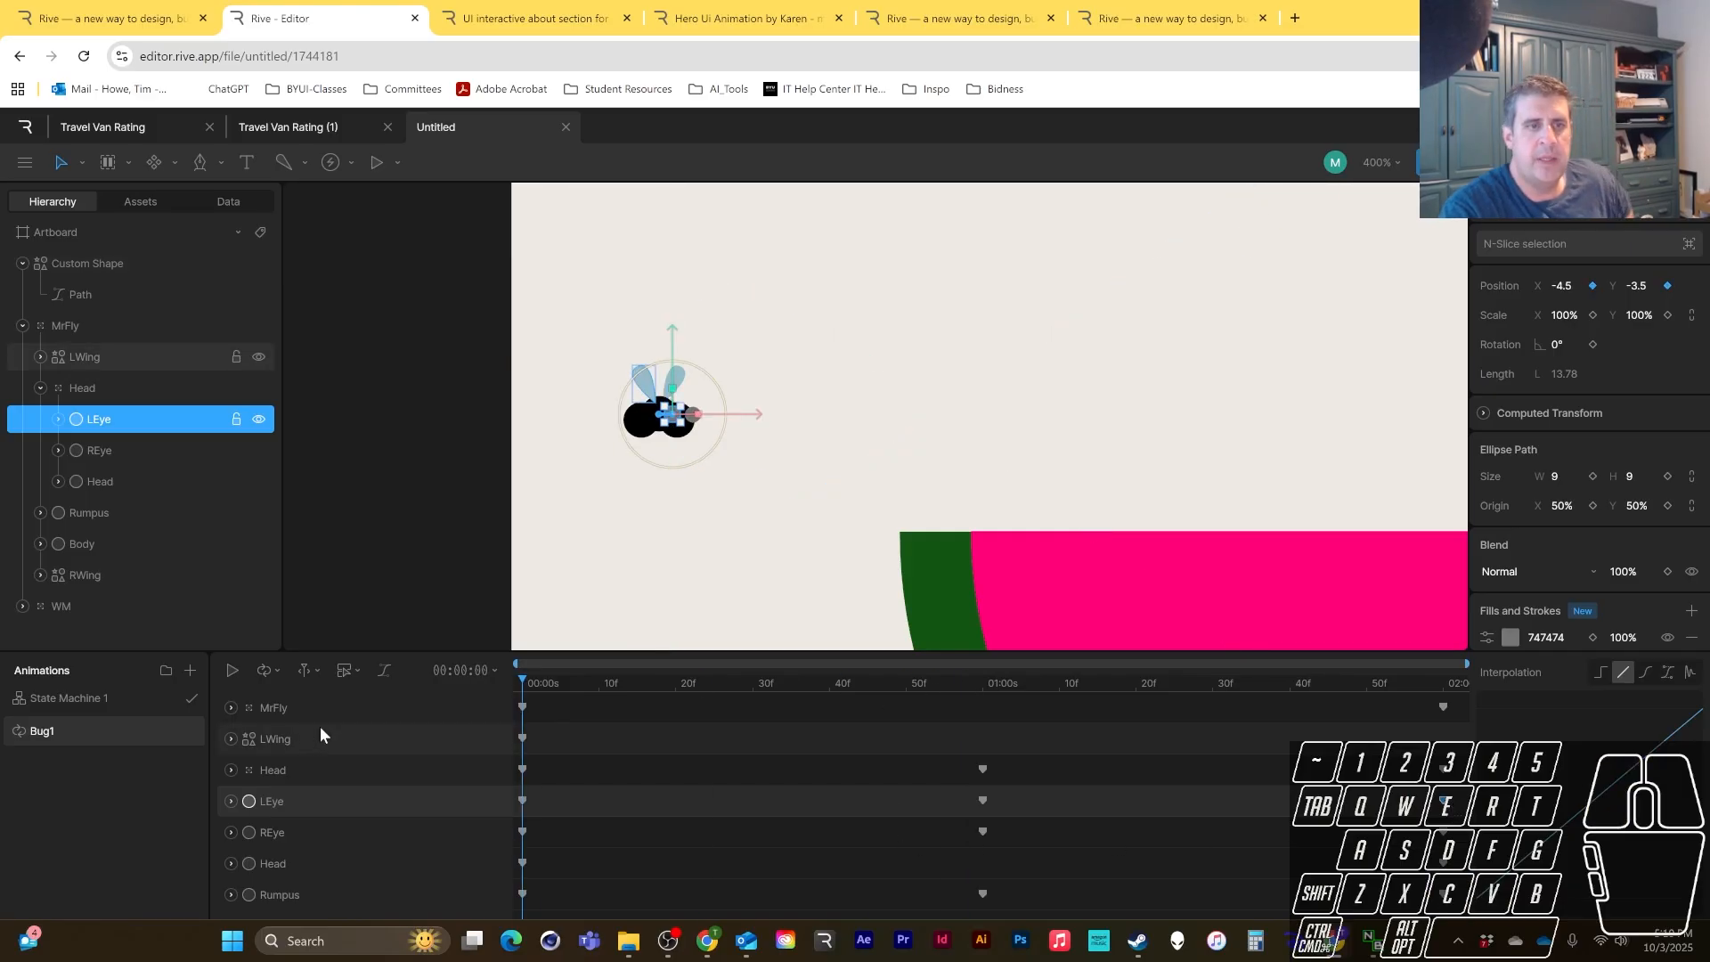
- Play the Bug1 animation with the whole flight path in view to check the fly's turning head and eyes
key("ctrl+minus")
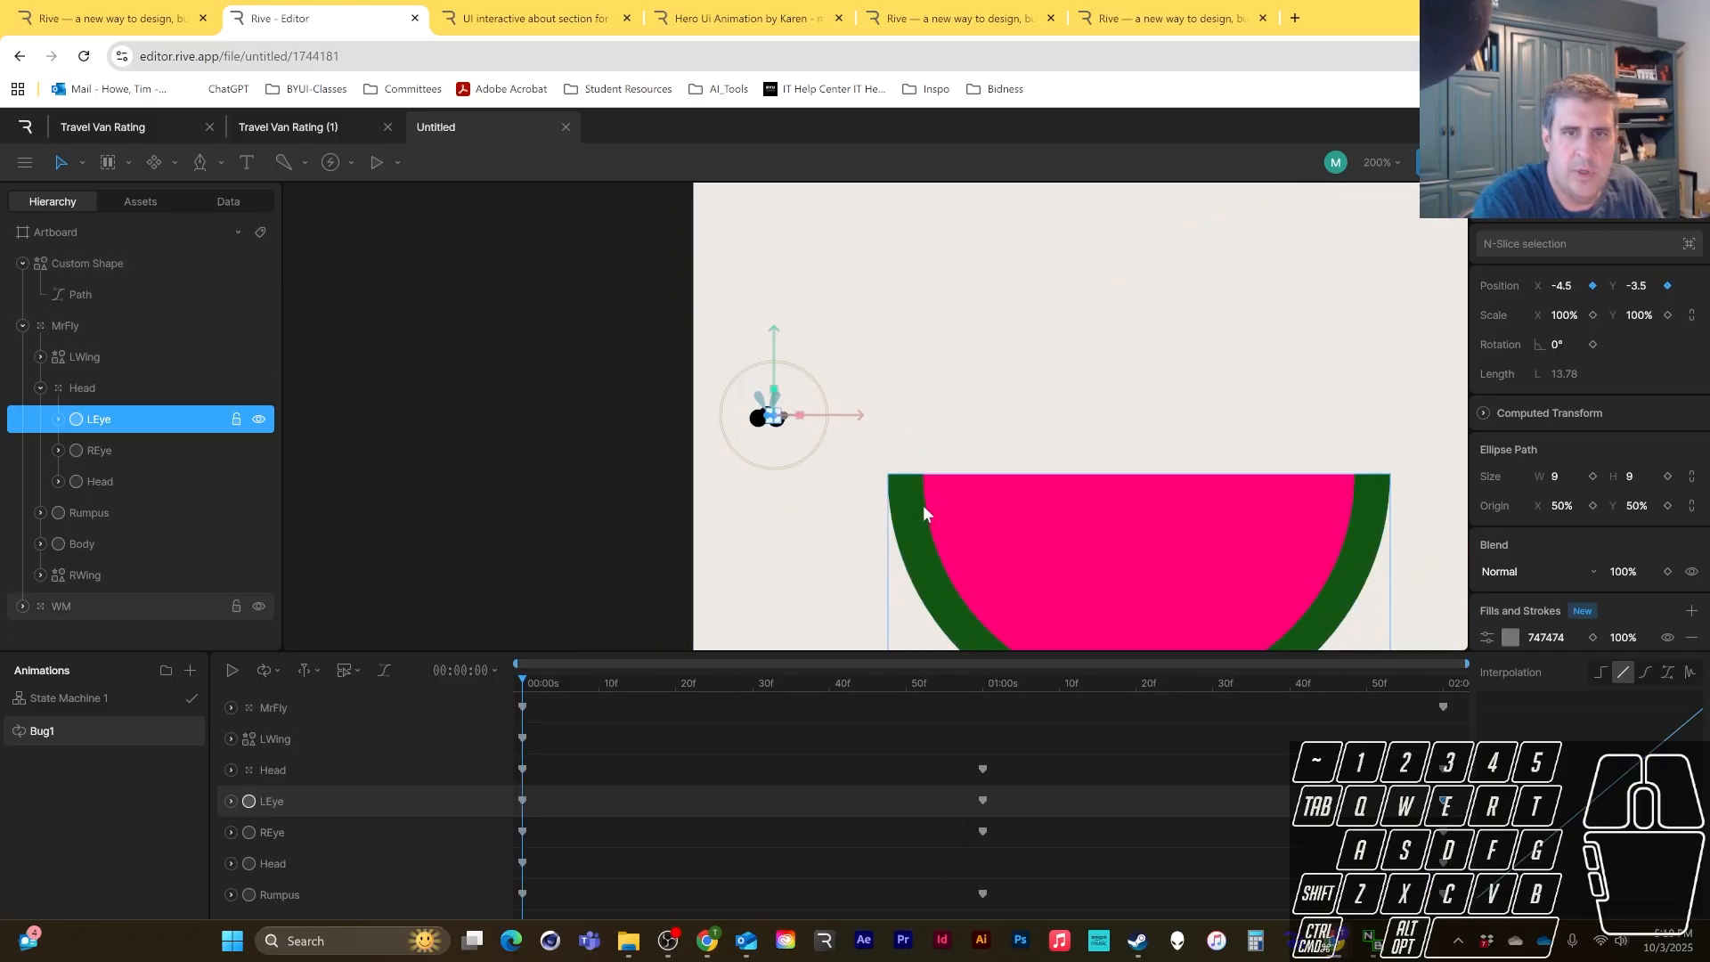
left_click_drag(922, 506, 655, 487)
left_click(232, 671)
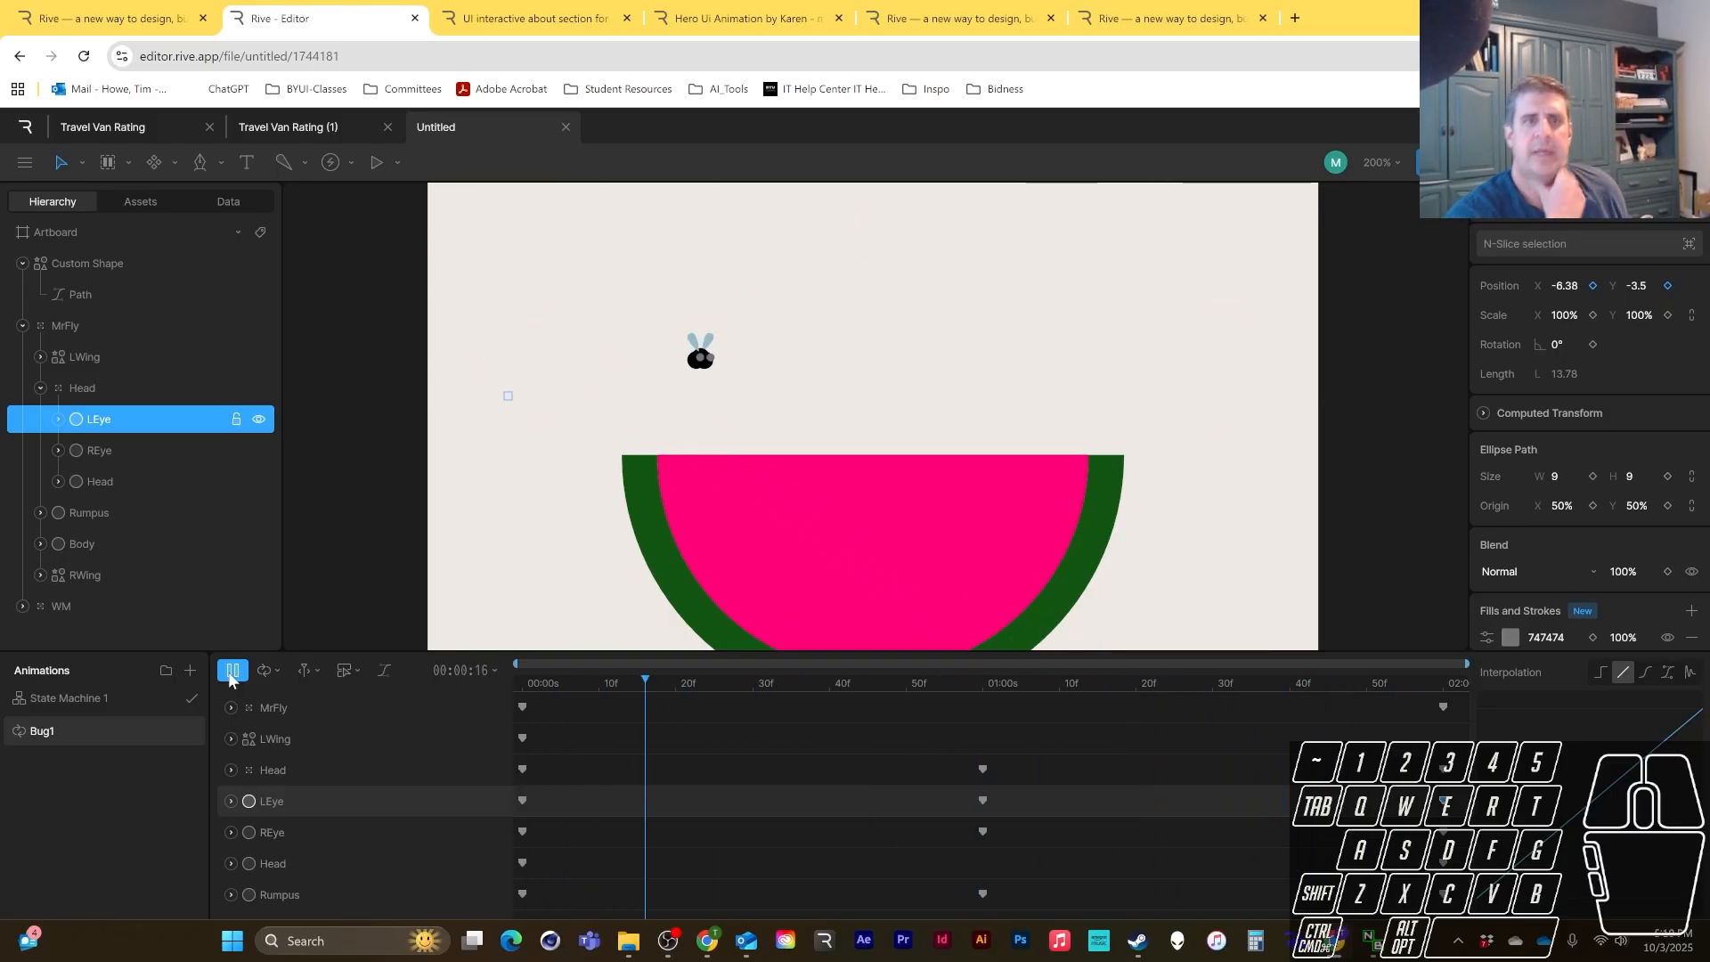
key("space")
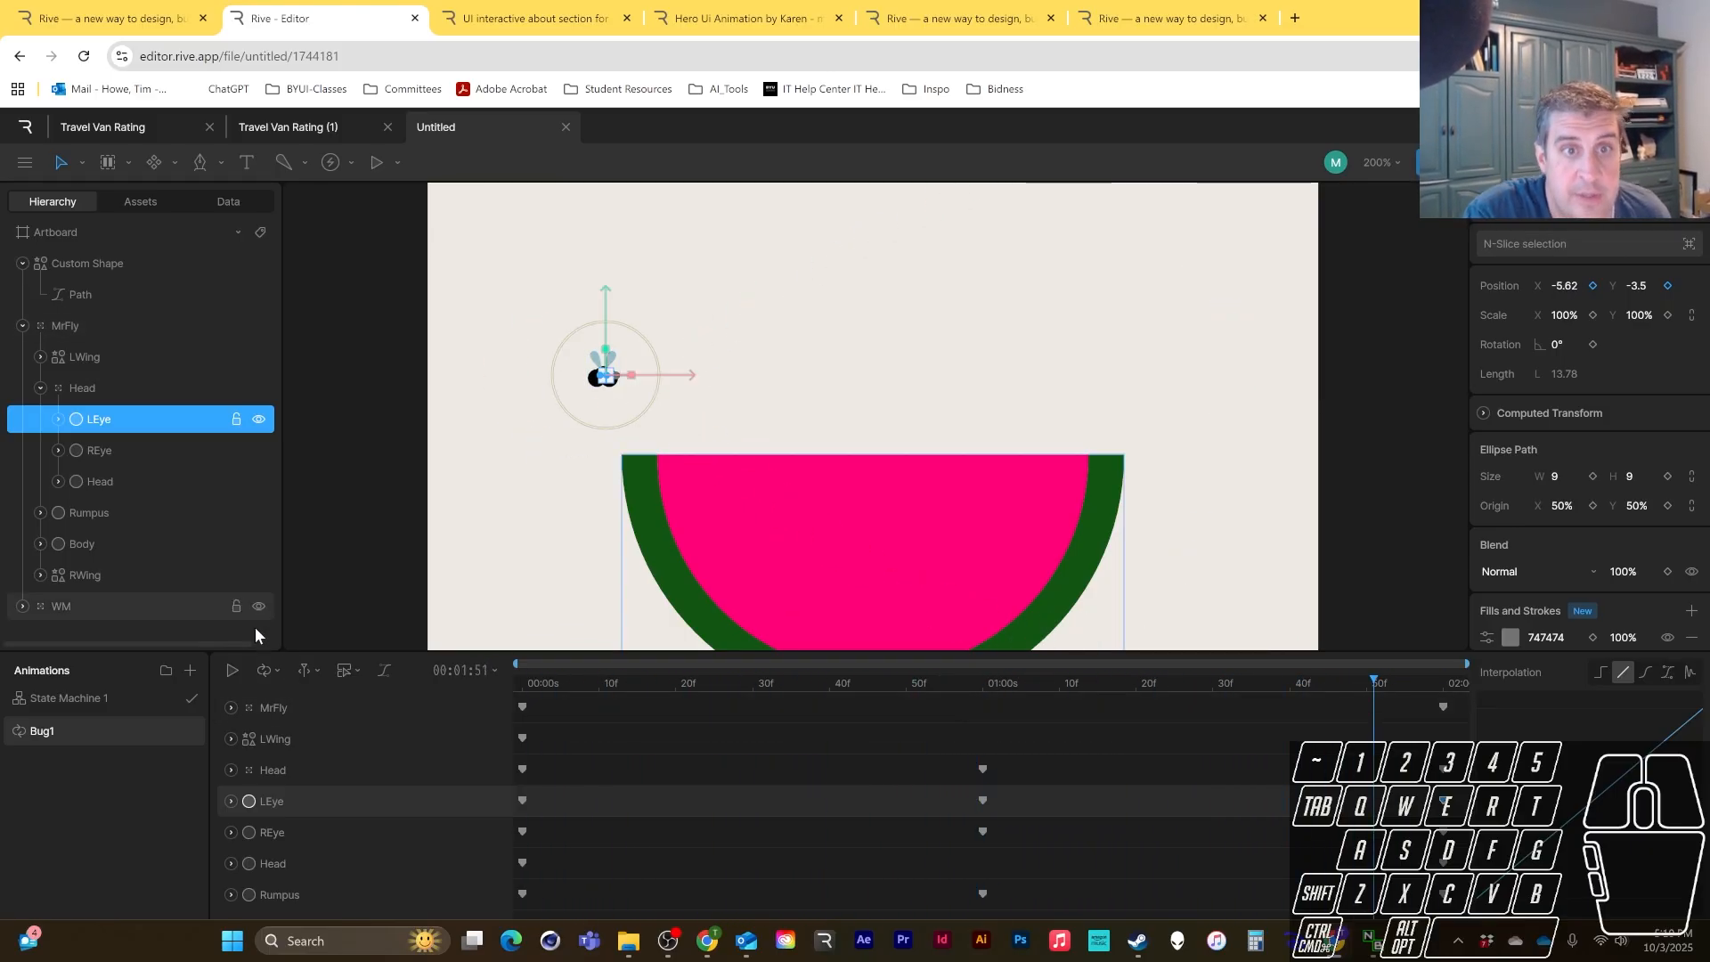
- Try shifting all the first-frame keys to 00:00:51, preview the playback, and undo the shift
left_click_drag(950, 686, 912, 734)
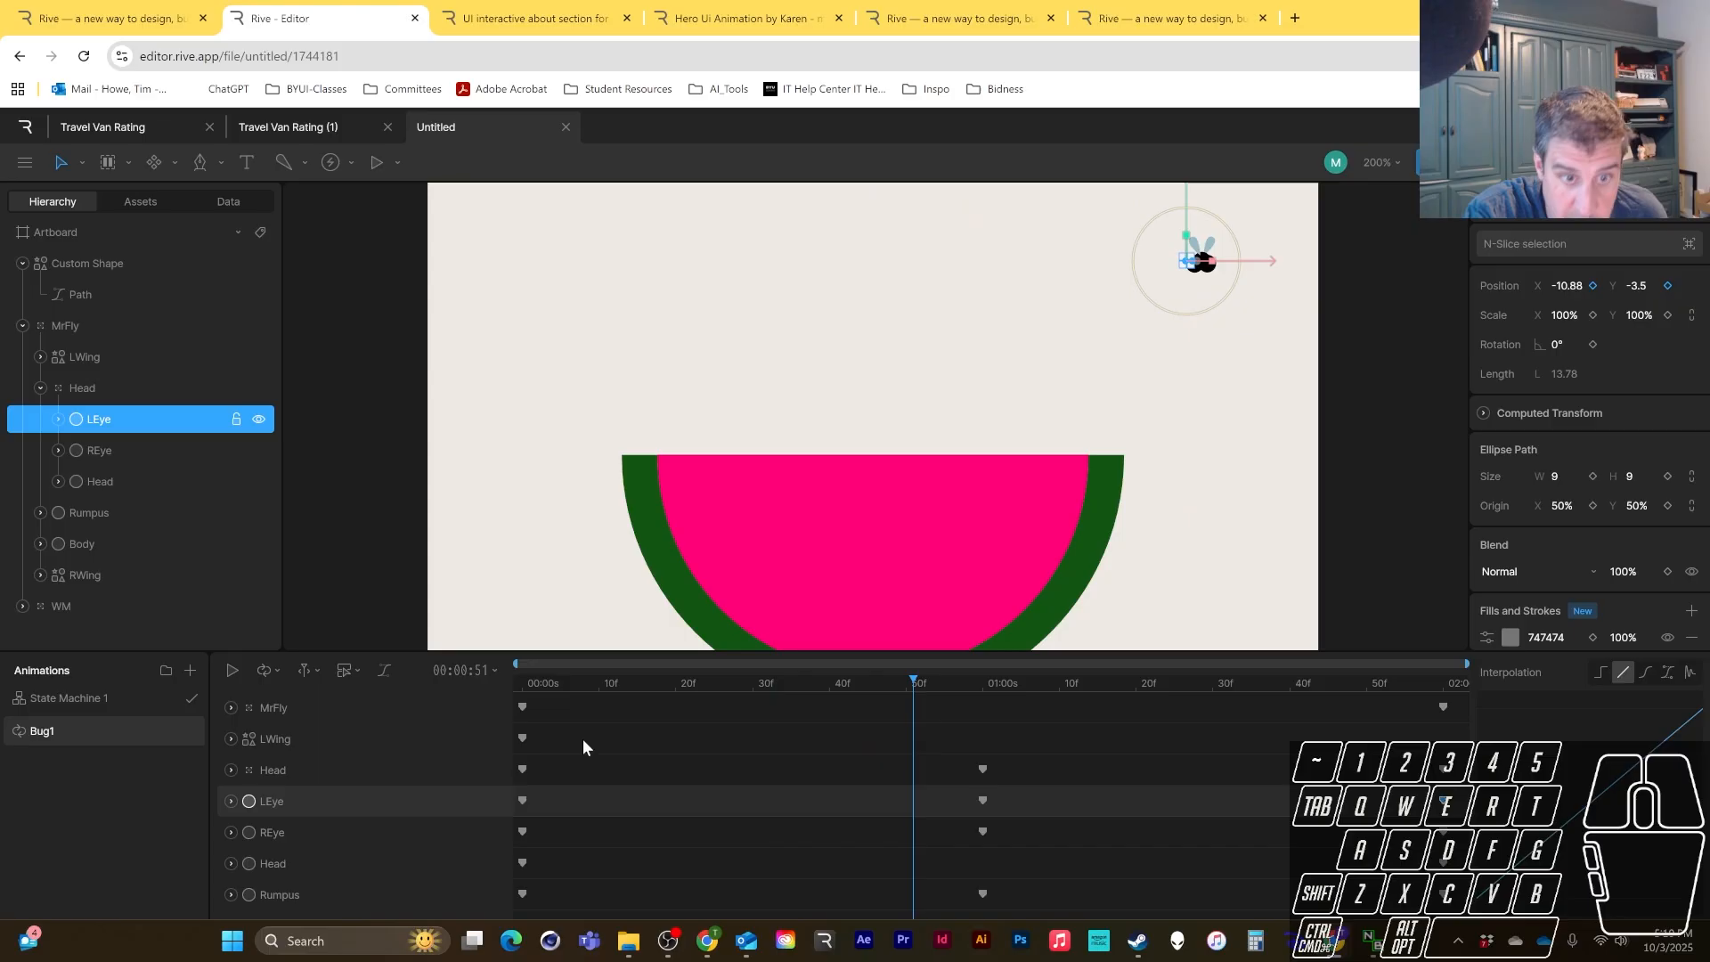
left_click_drag(553, 703, 915, 894)
left_click(914, 682)
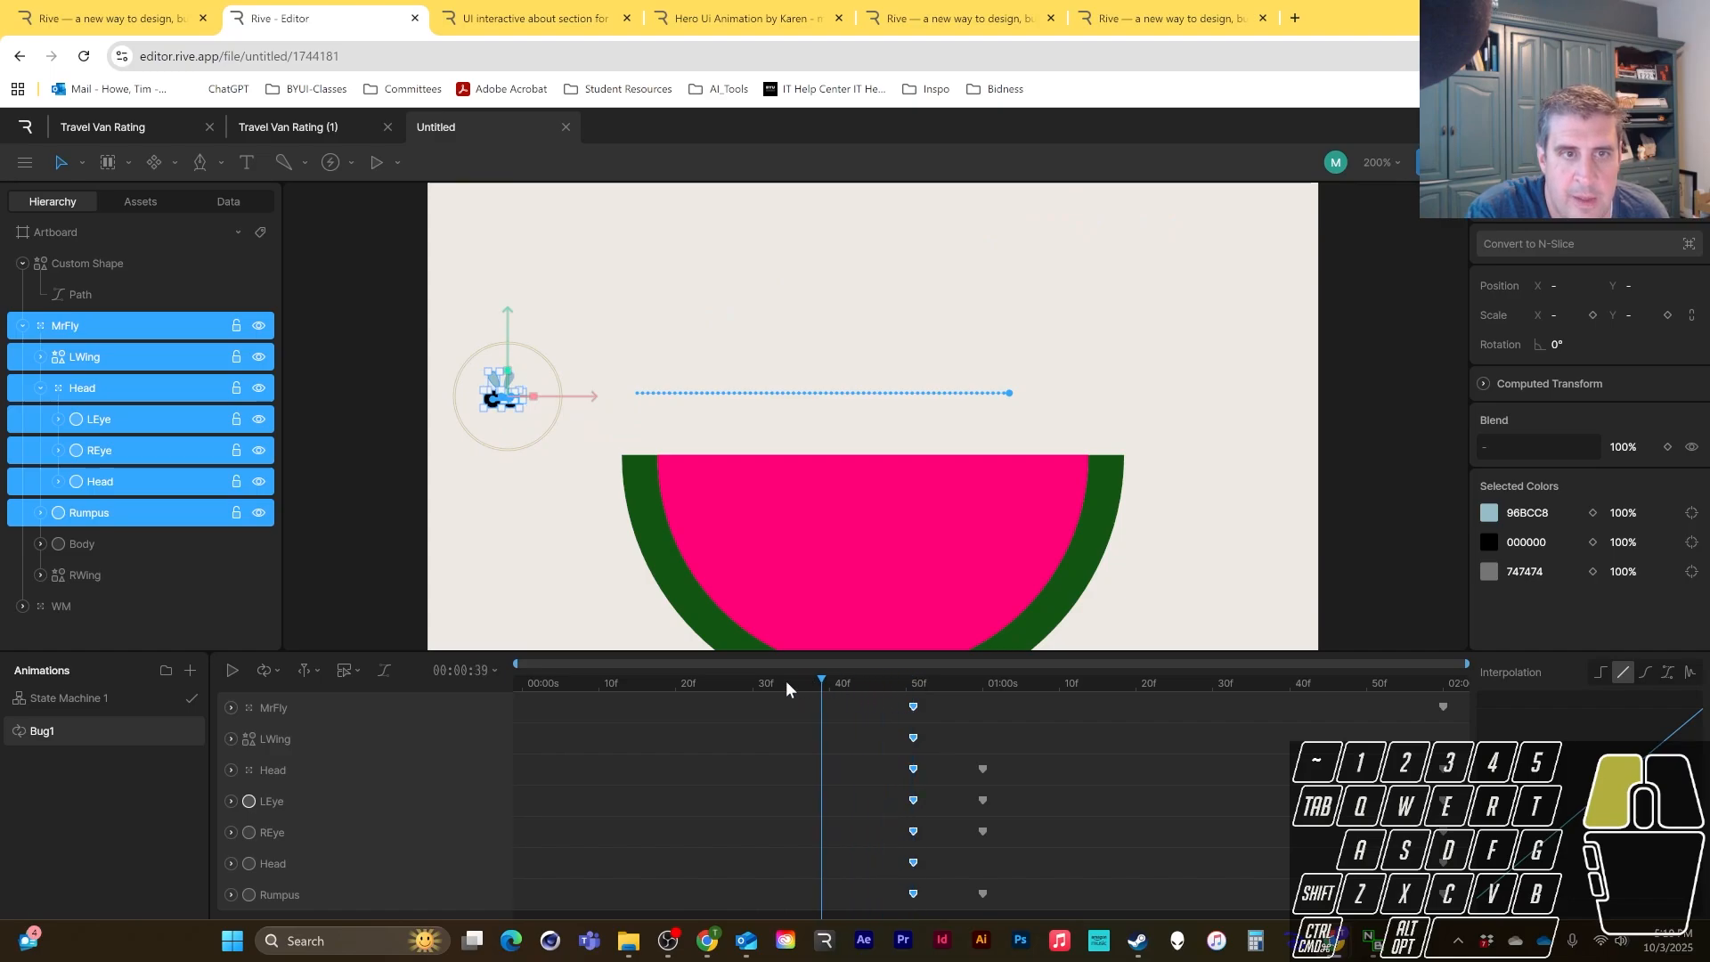
left_click_drag(785, 680, 670, 683)
left_click(233, 670)
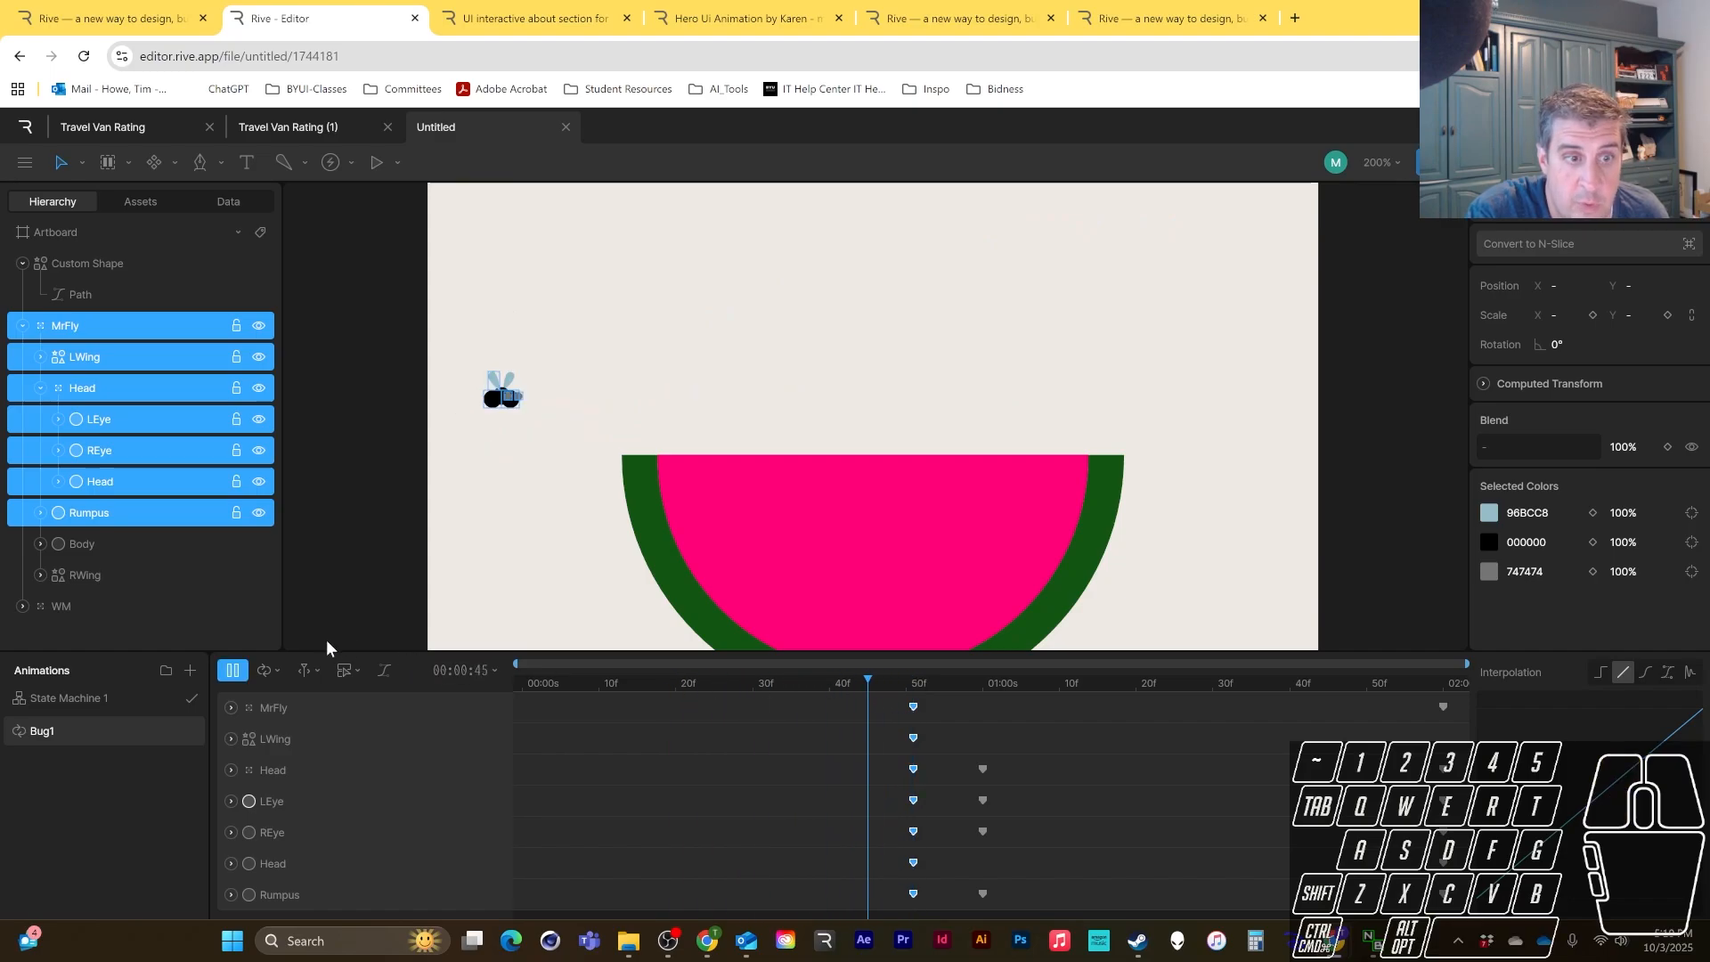
left_click(233, 672)
key("ctrl+z")
left_click(534, 766)
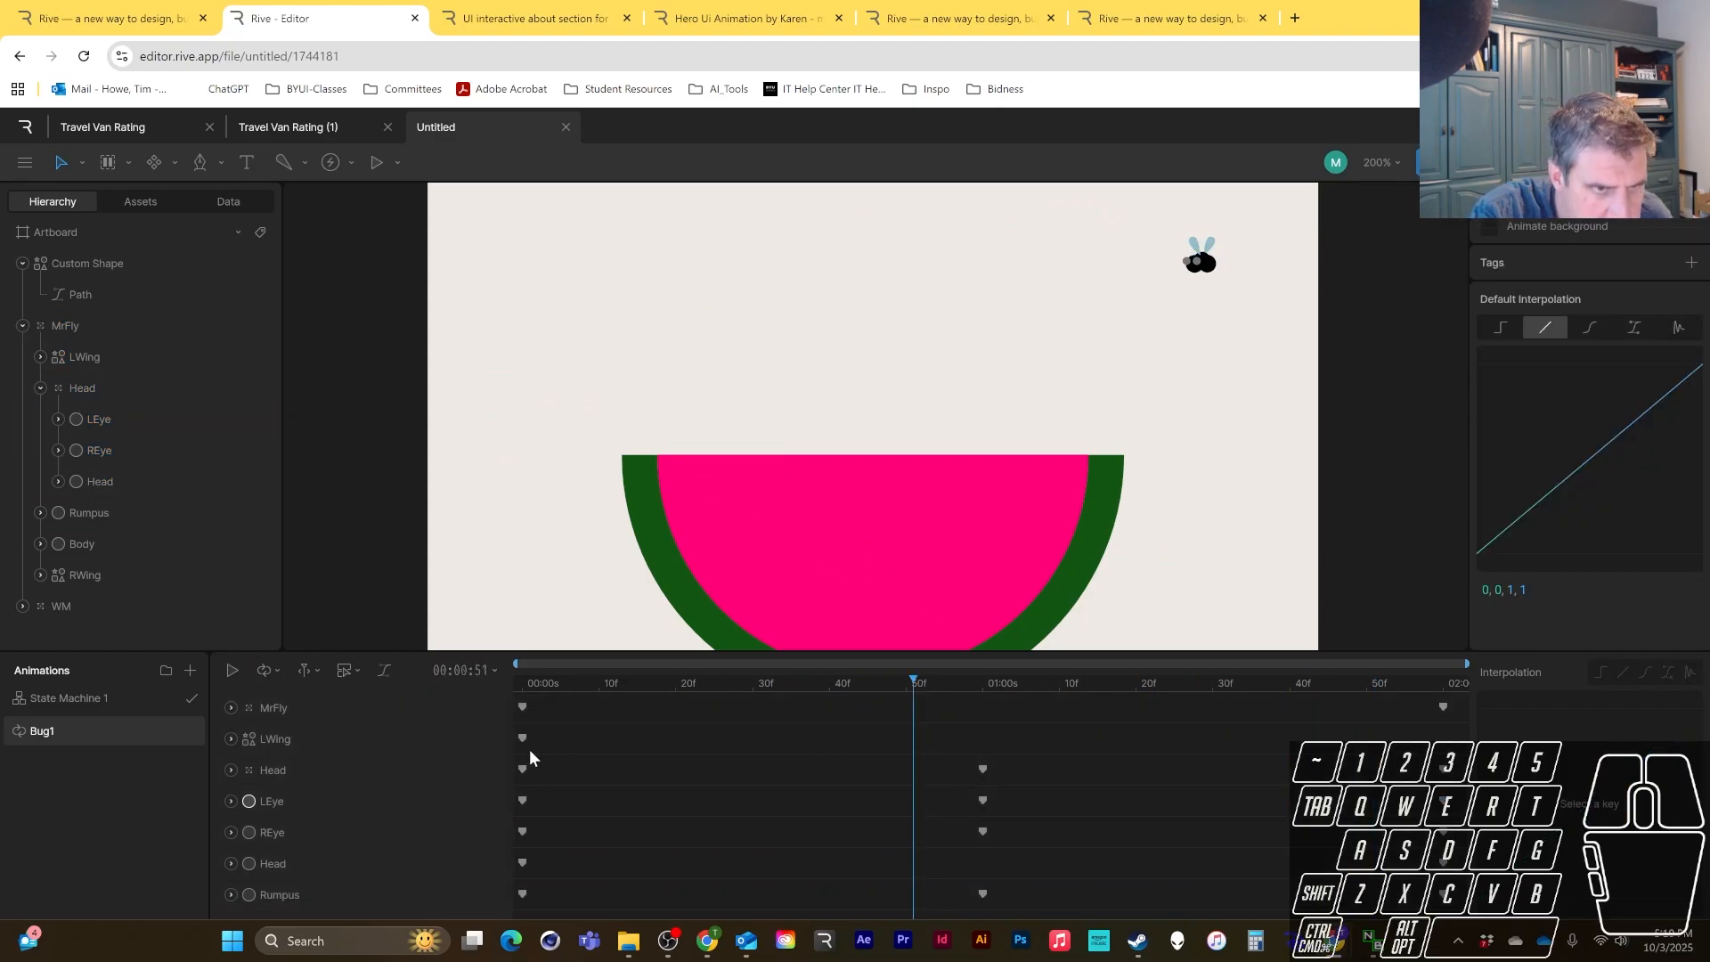
- Shift the first-frame keys of LWing, Head, both eyes and Rumpus to 00:00:45 and preview the playback
left_click_drag(542, 740, 505, 896)
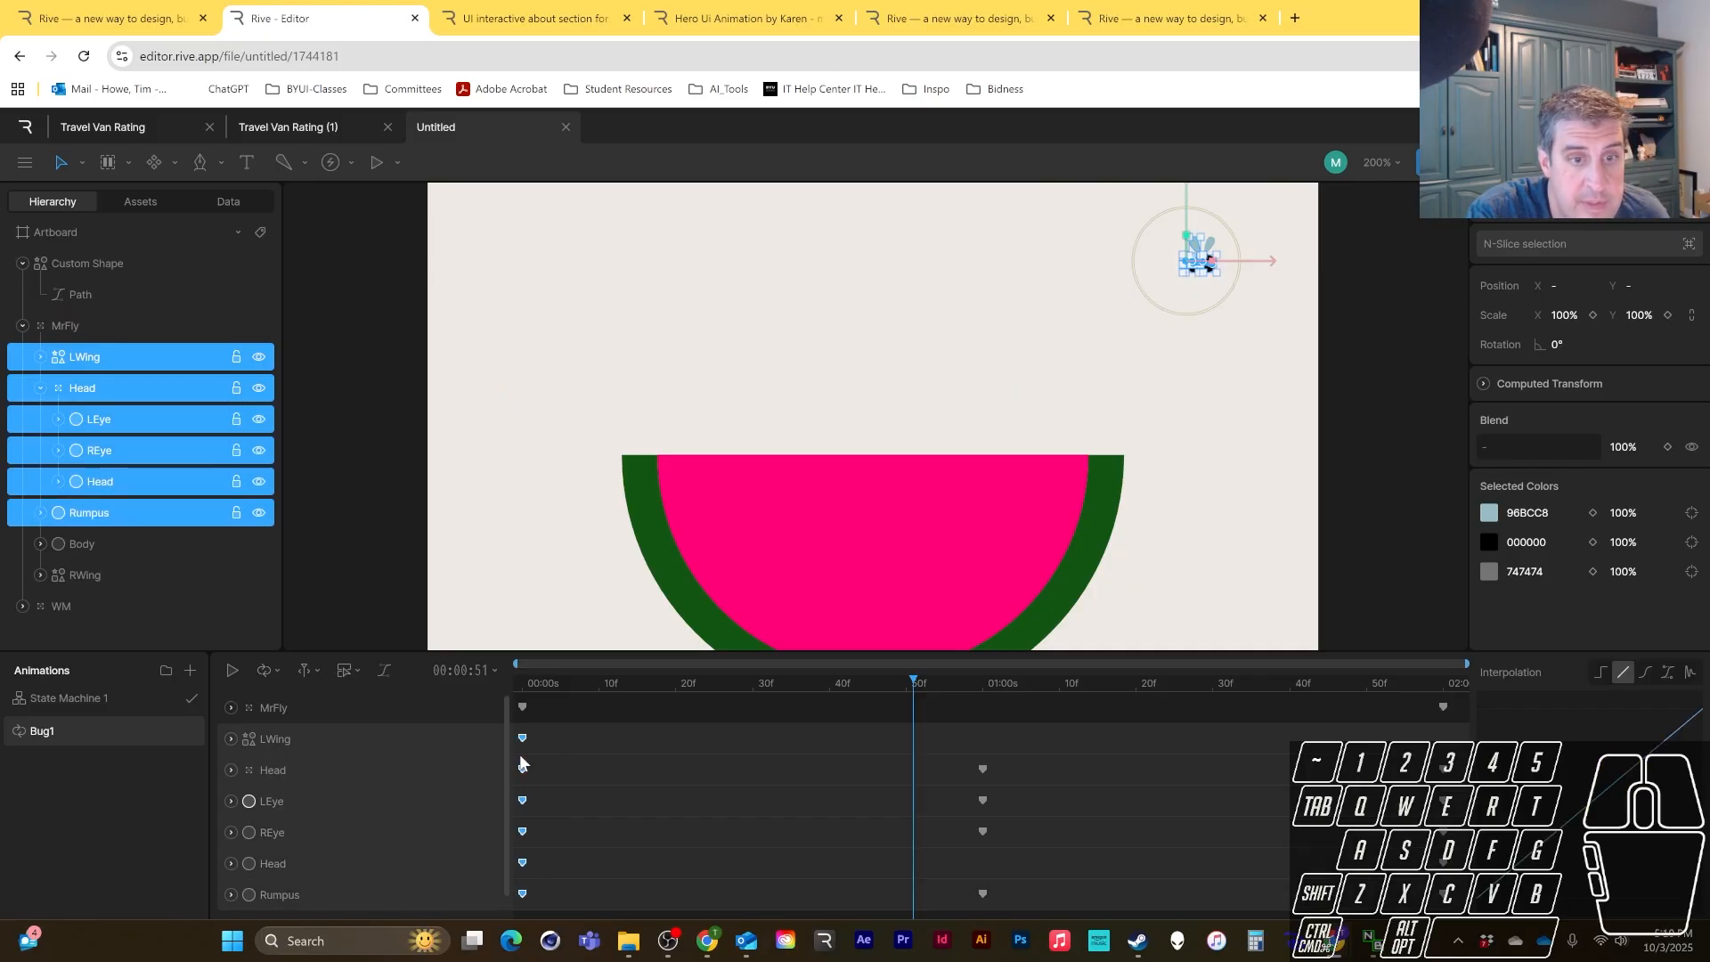
left_click_drag(522, 753, 311, 646)
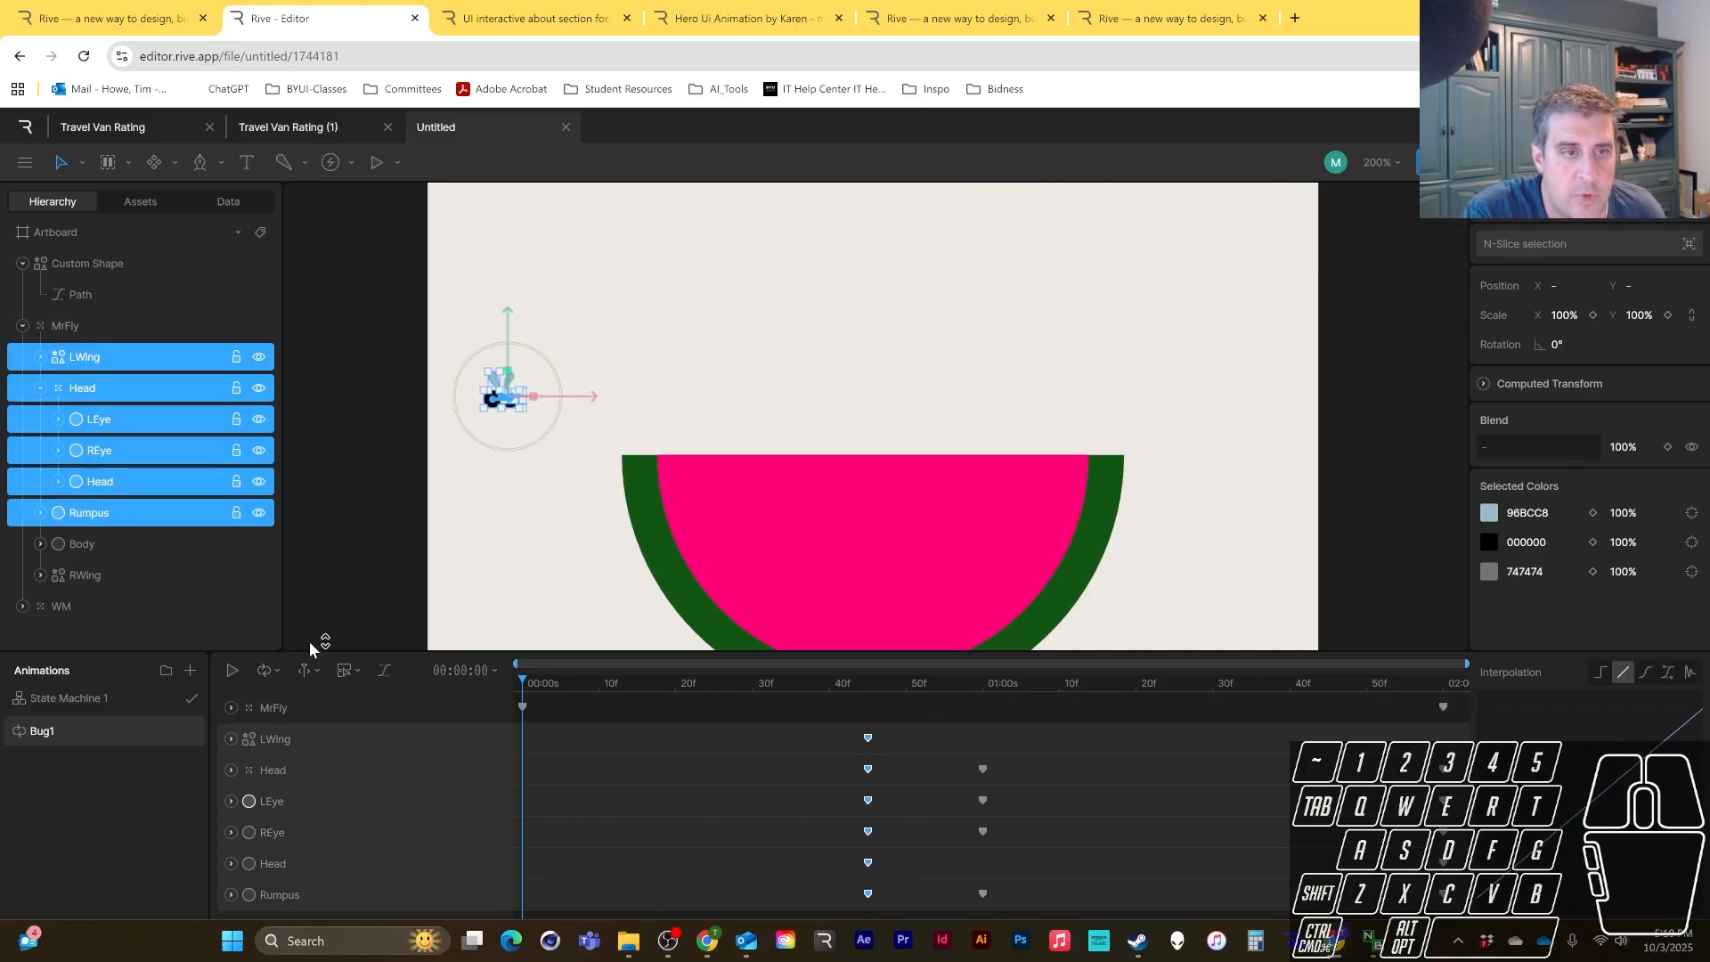
left_click(234, 672)
left_click(233, 673)
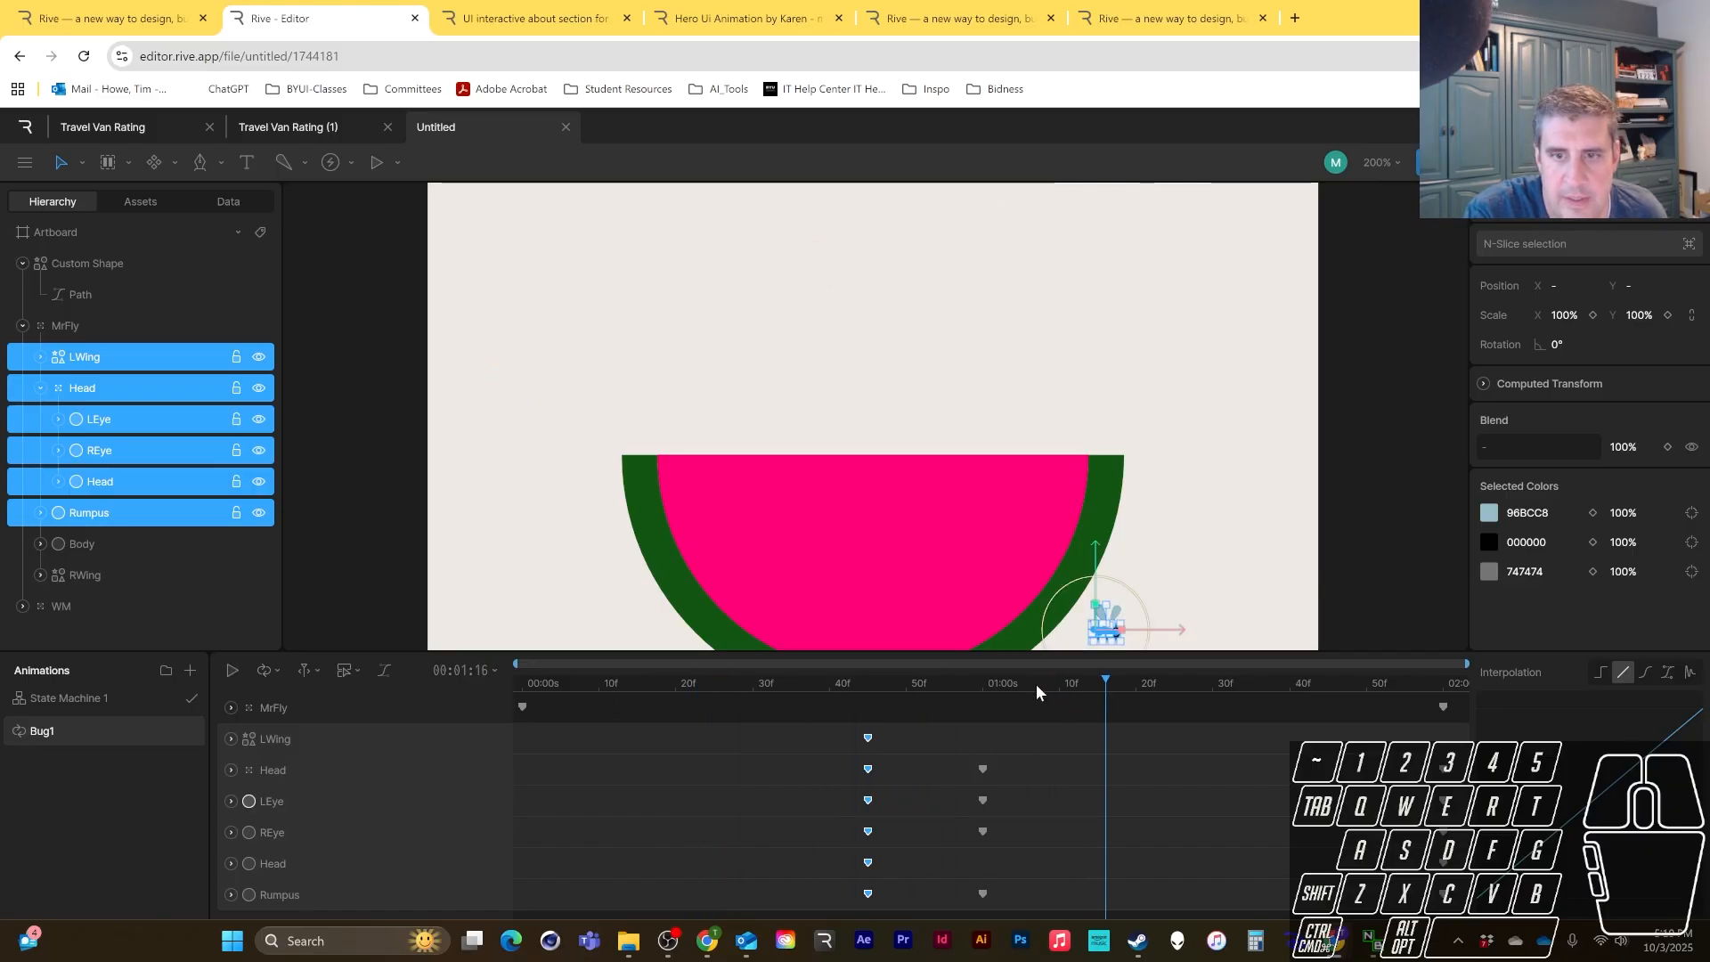
- Copy the one-second keys of Head, LEye and REye and place the copies at 00:01:50
left_click_drag(1037, 693, 1353, 732)
mouse_move(1007, 765)
left_mouse_down()
mouse_move(957, 841)
mouse_move(1026, 764)
left_mouse_up()
key("ctrl+v")
left_click_drag(1009, 832, 1300, 834)
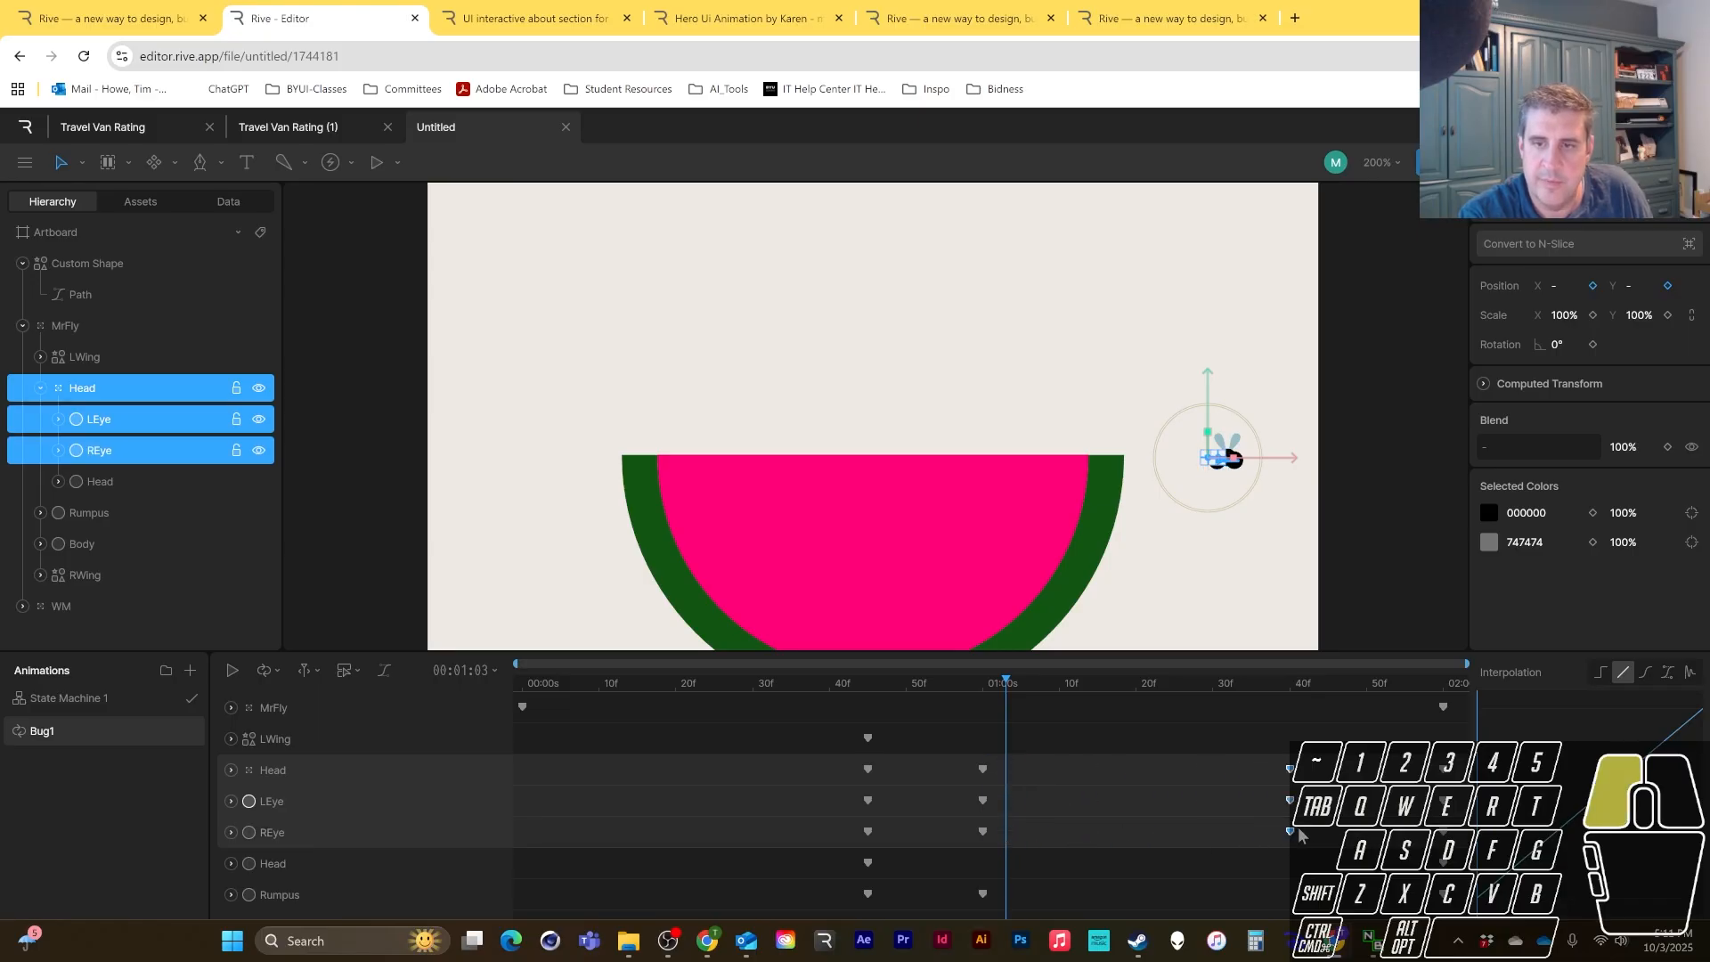
left_click(1366, 682)
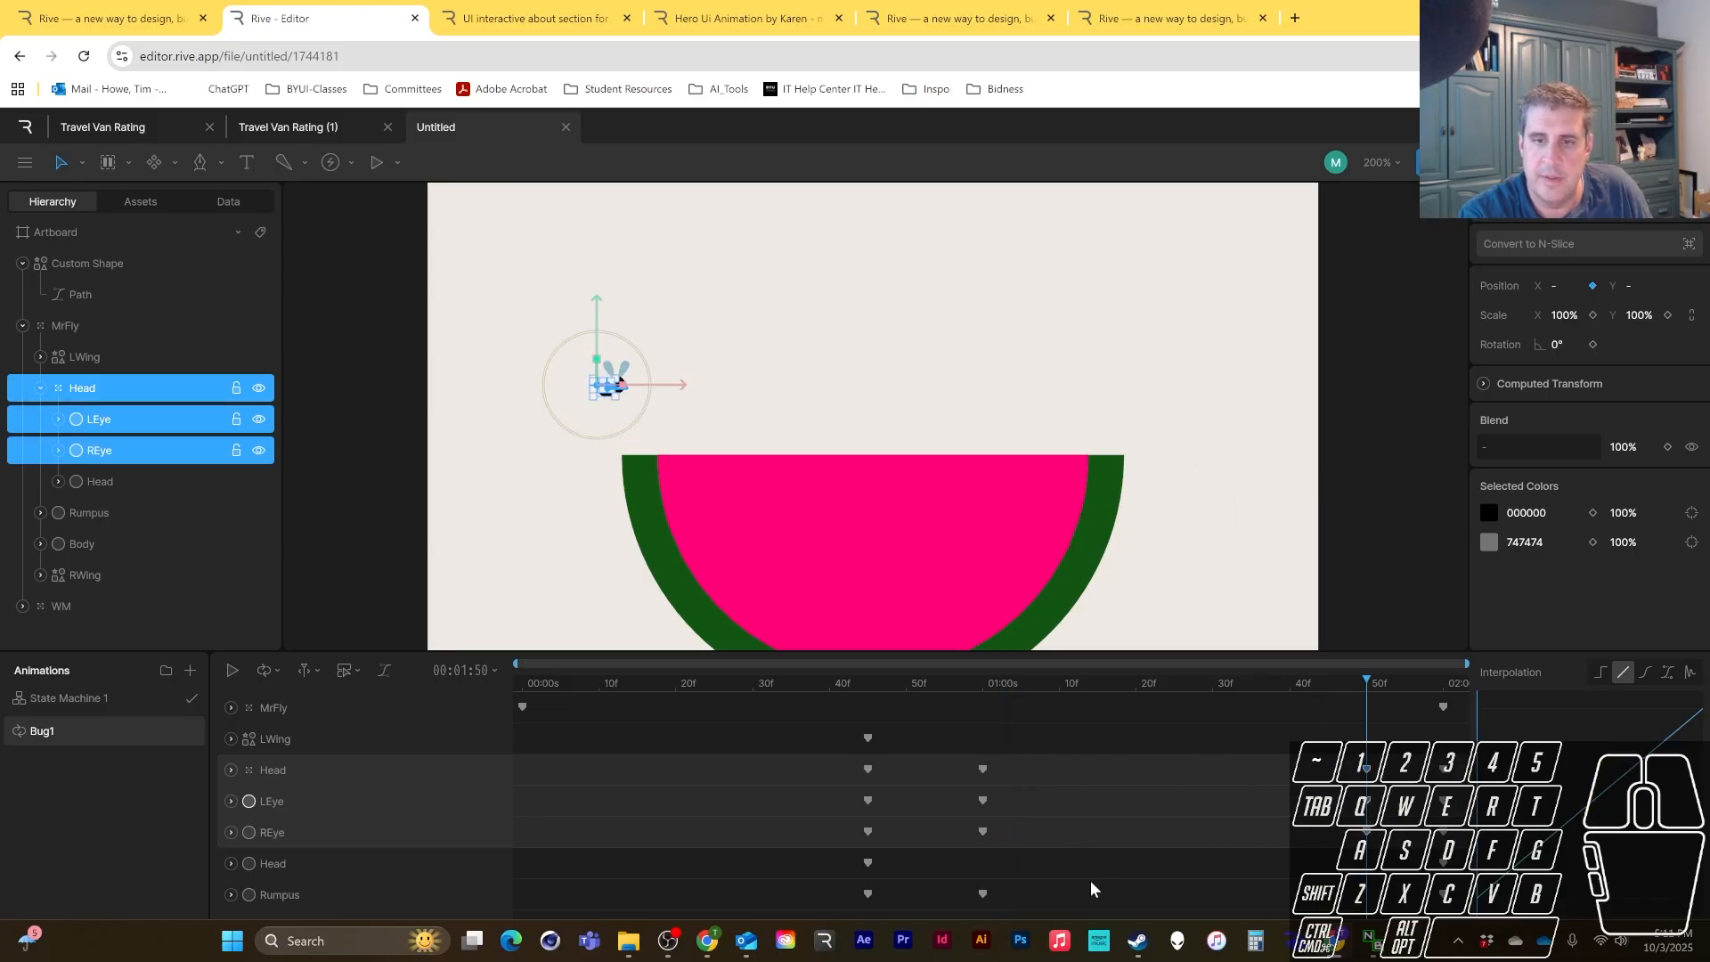
- Copy Rumpus's one-second position key to 00:01:50, giving X 4.5, Y 11
left_click_drag(1007, 867, 970, 887)
scroll(978, 880, "down", 1)
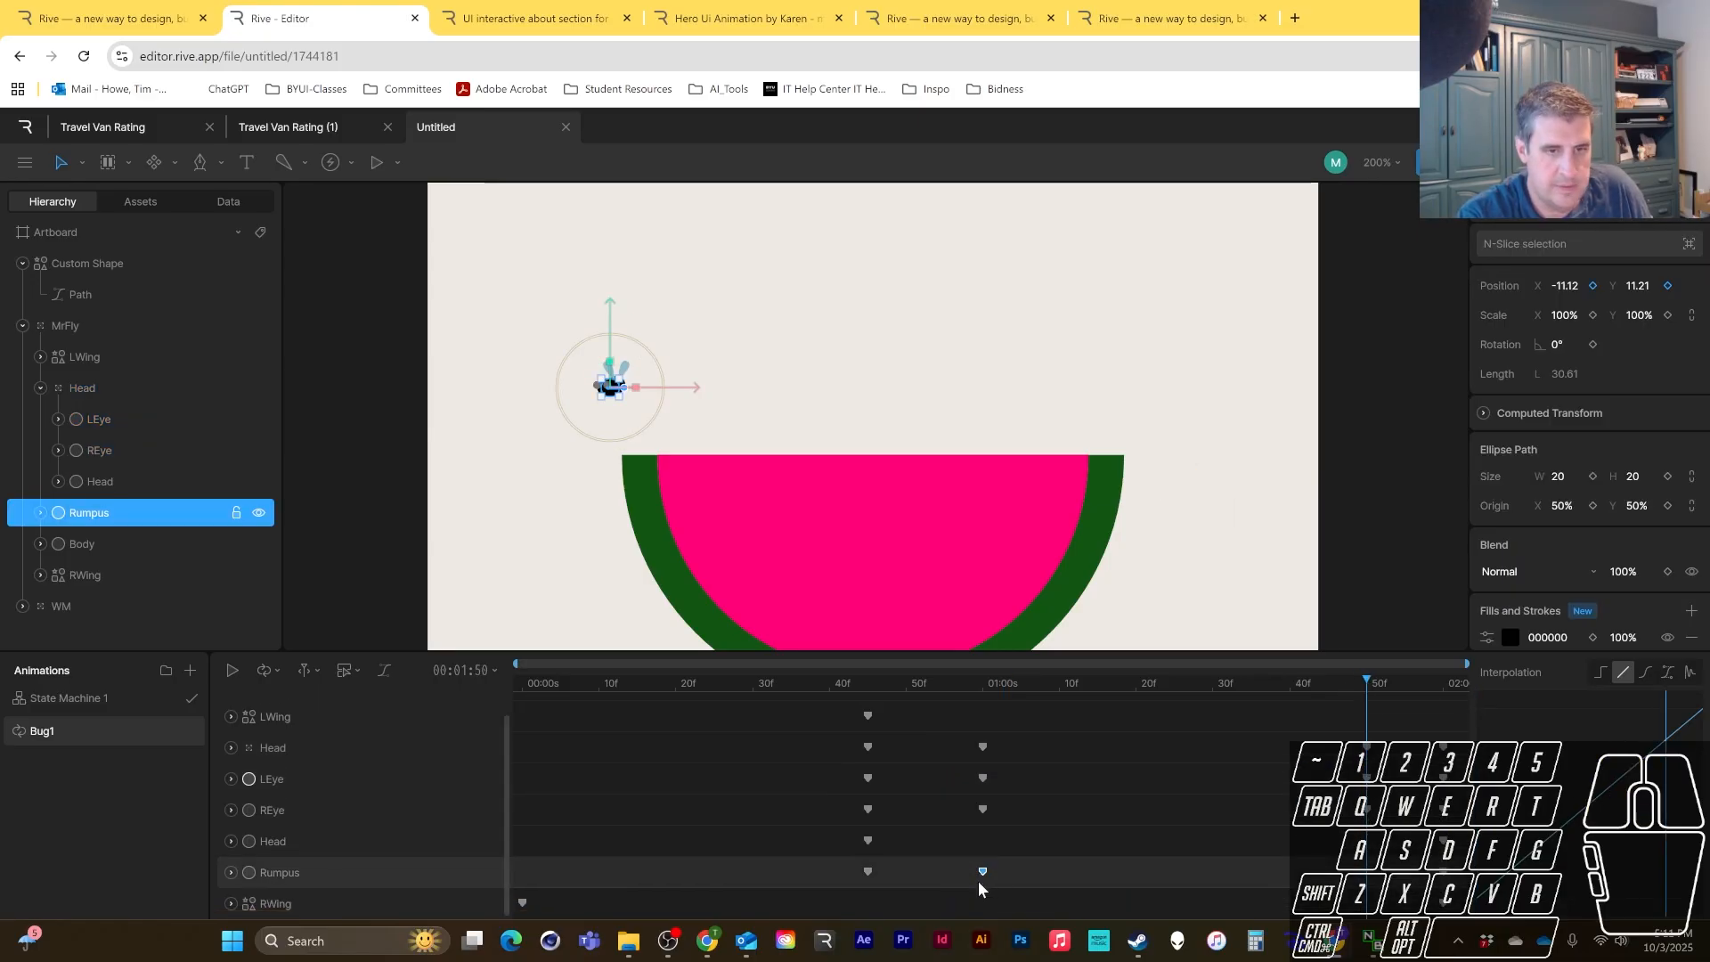
key("ctrl+c")
key("ctrl+v")
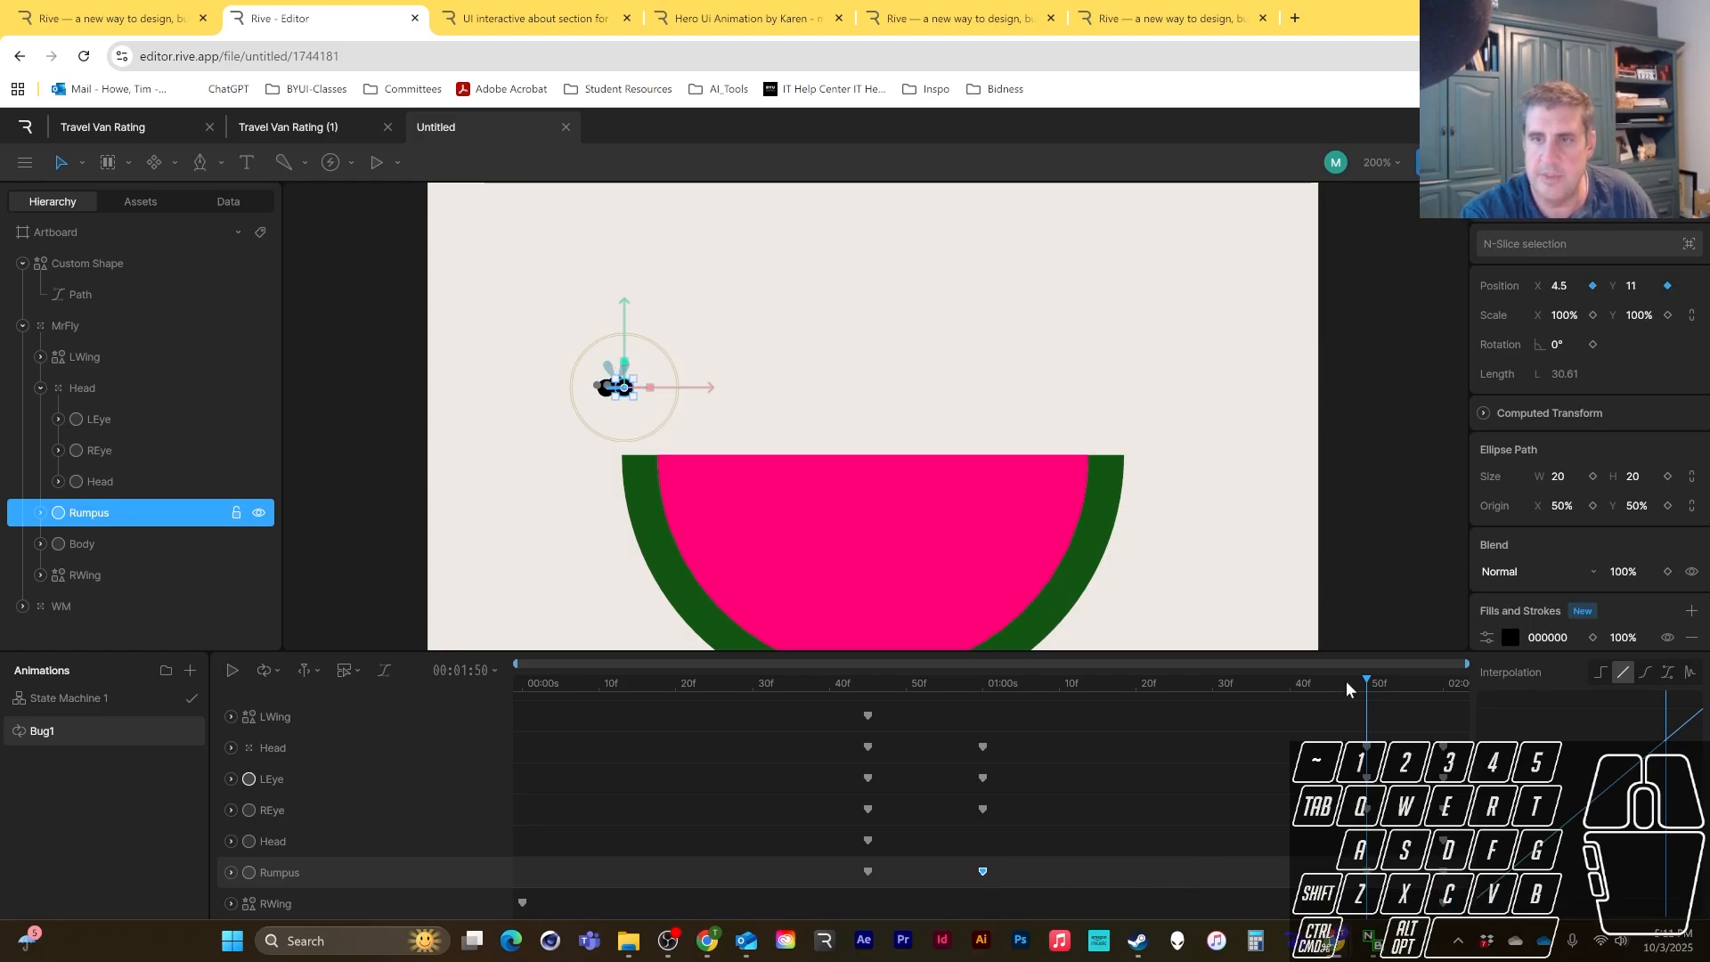
- Play the Bug1 animation from the first frame to check when the fly turns around
left_click_drag(1345, 681, 472, 722)
left_click(233, 671)
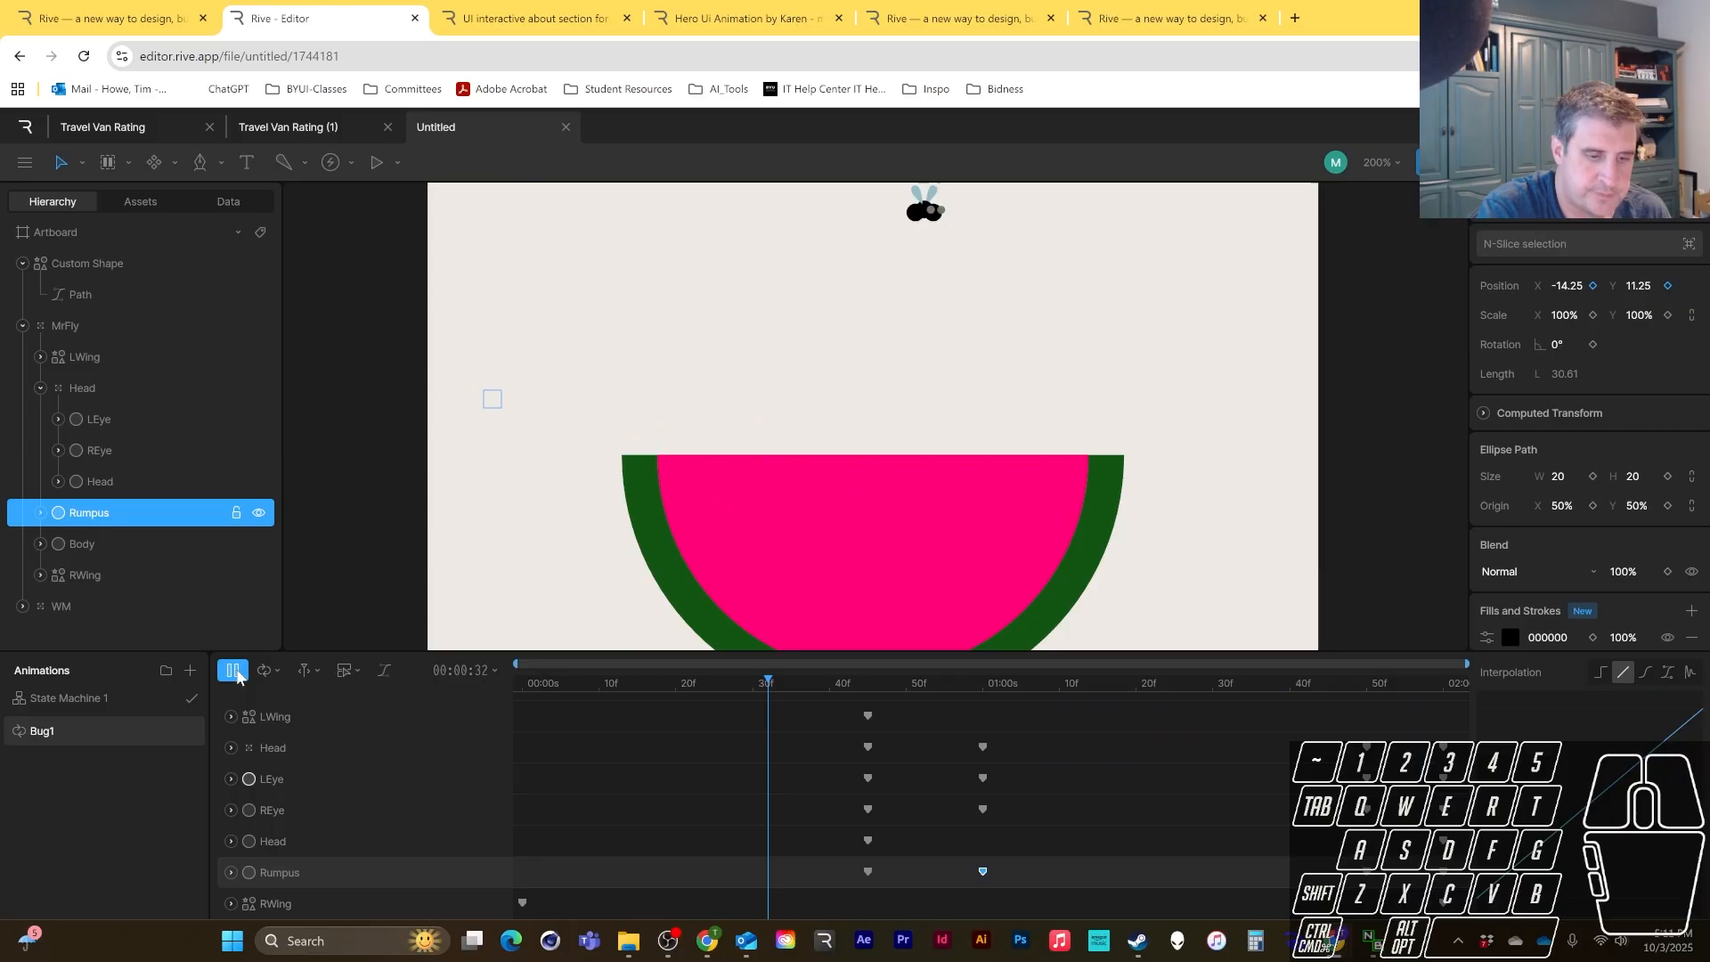
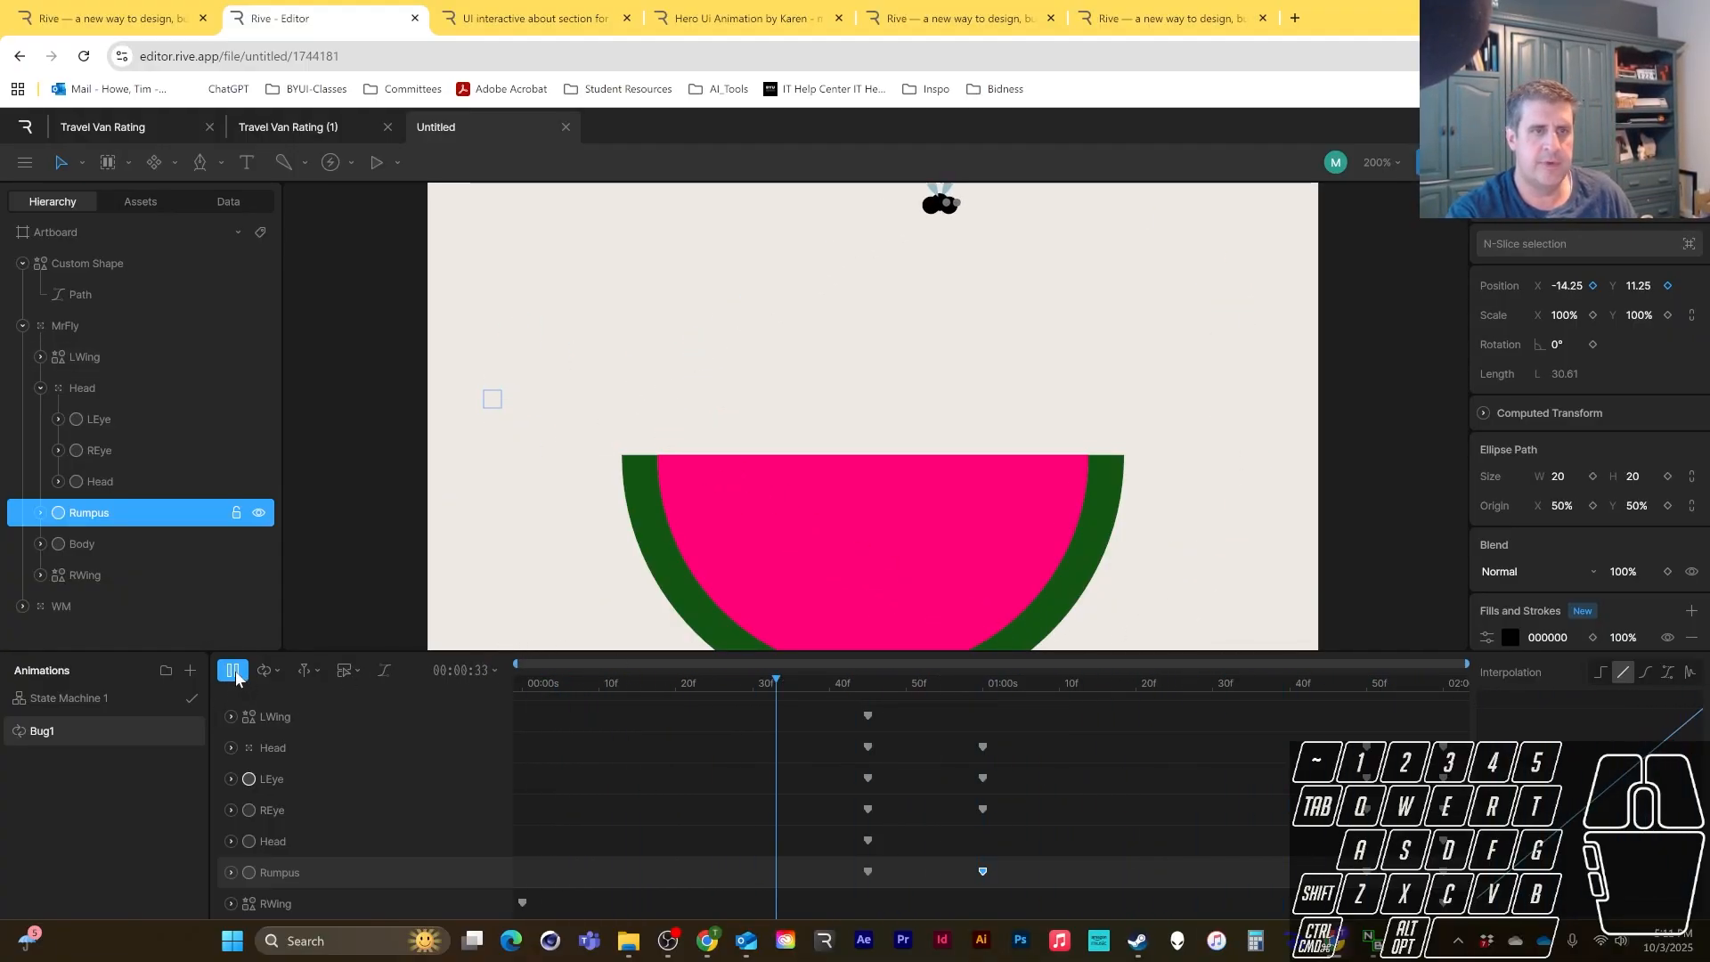
key("space")
- Shift the 00:01:50 keys of Head, LEye, REye and Rumpus to about 00:01:41 and preview the playback
left_click_drag(1322, 720, 1293, 873)
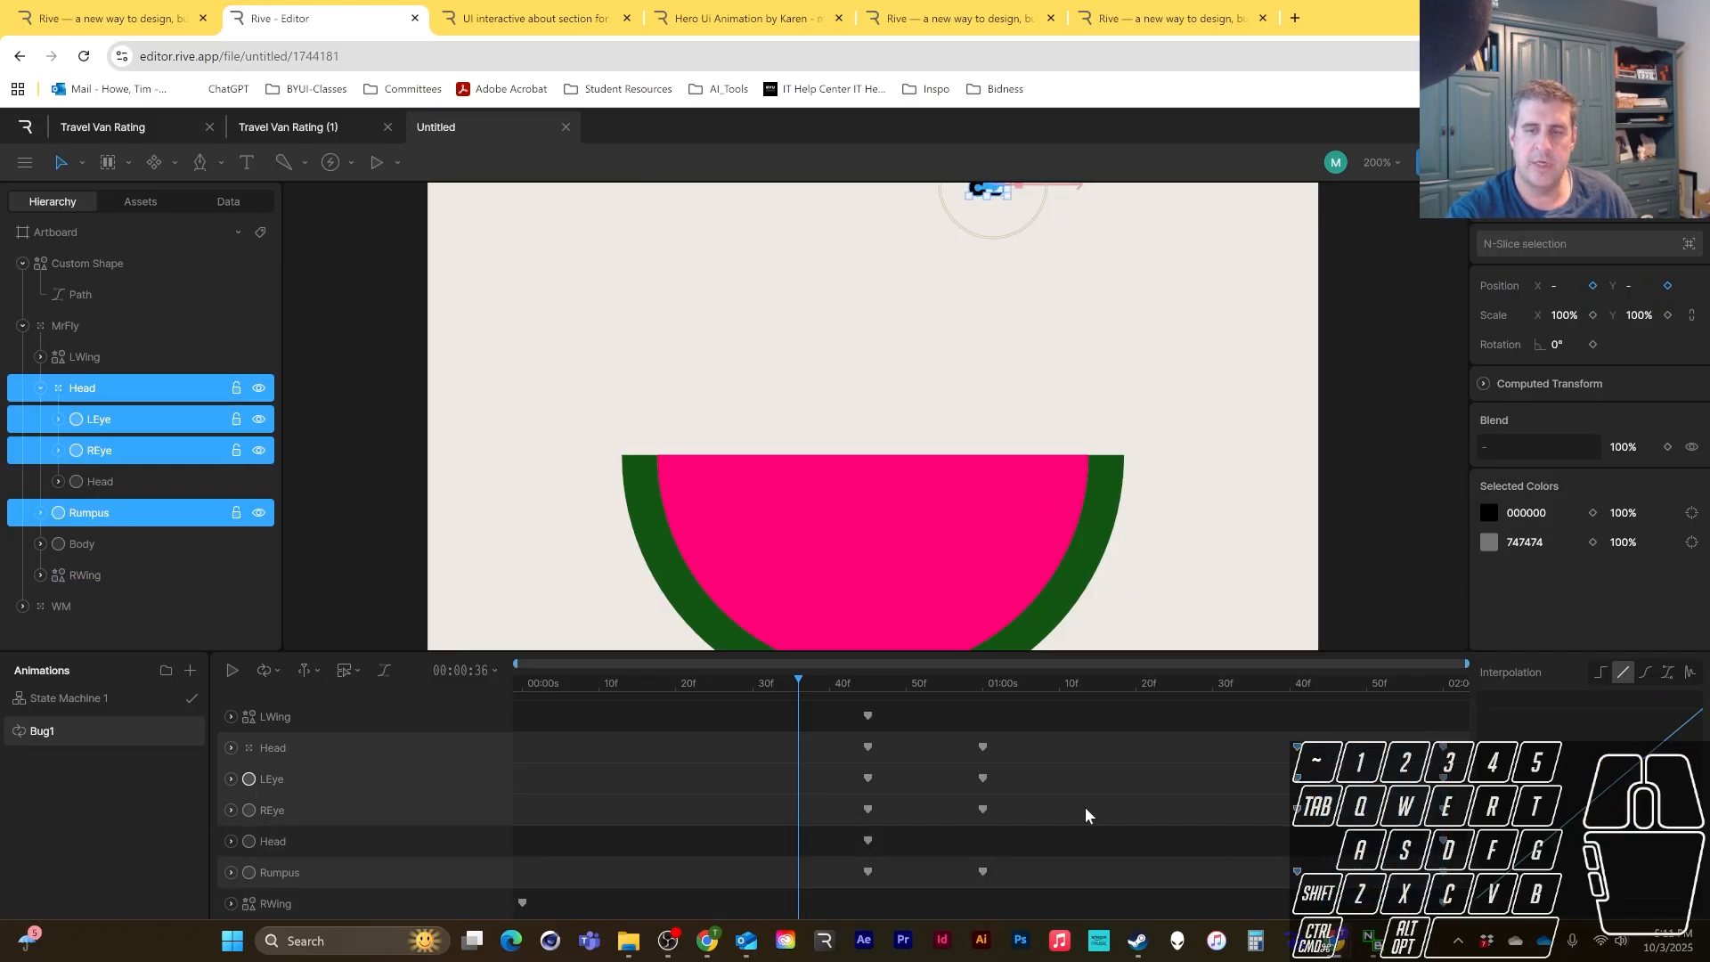
left_click(233, 677)
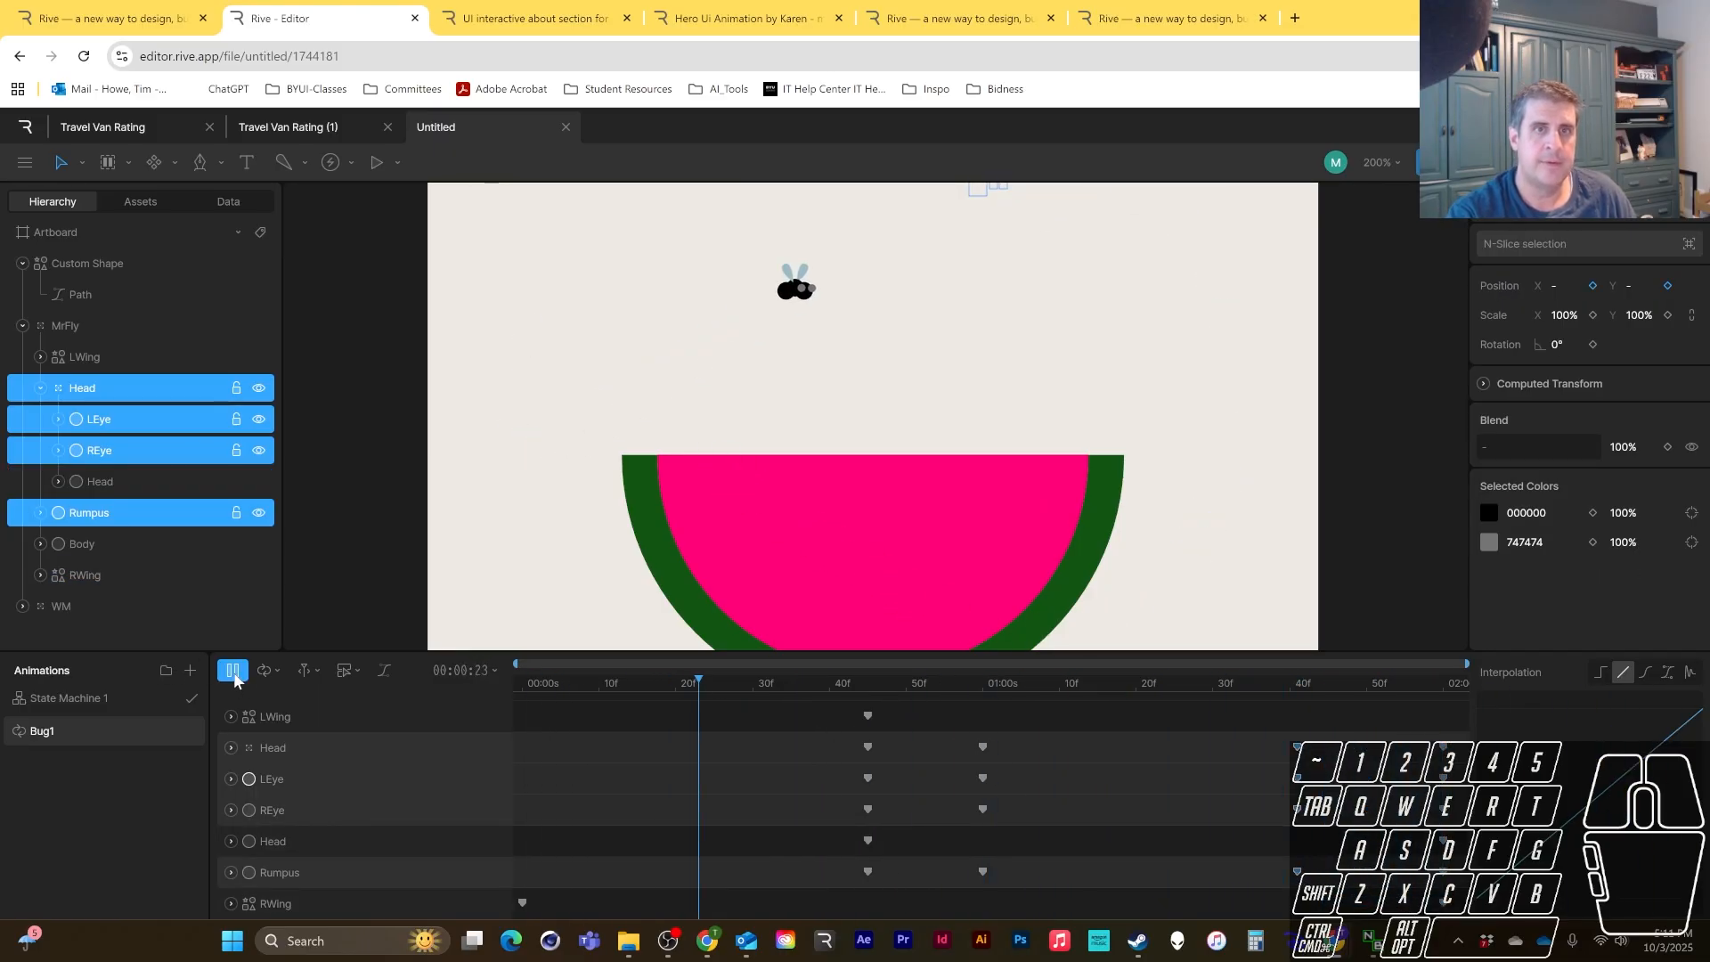
left_click(233, 670)
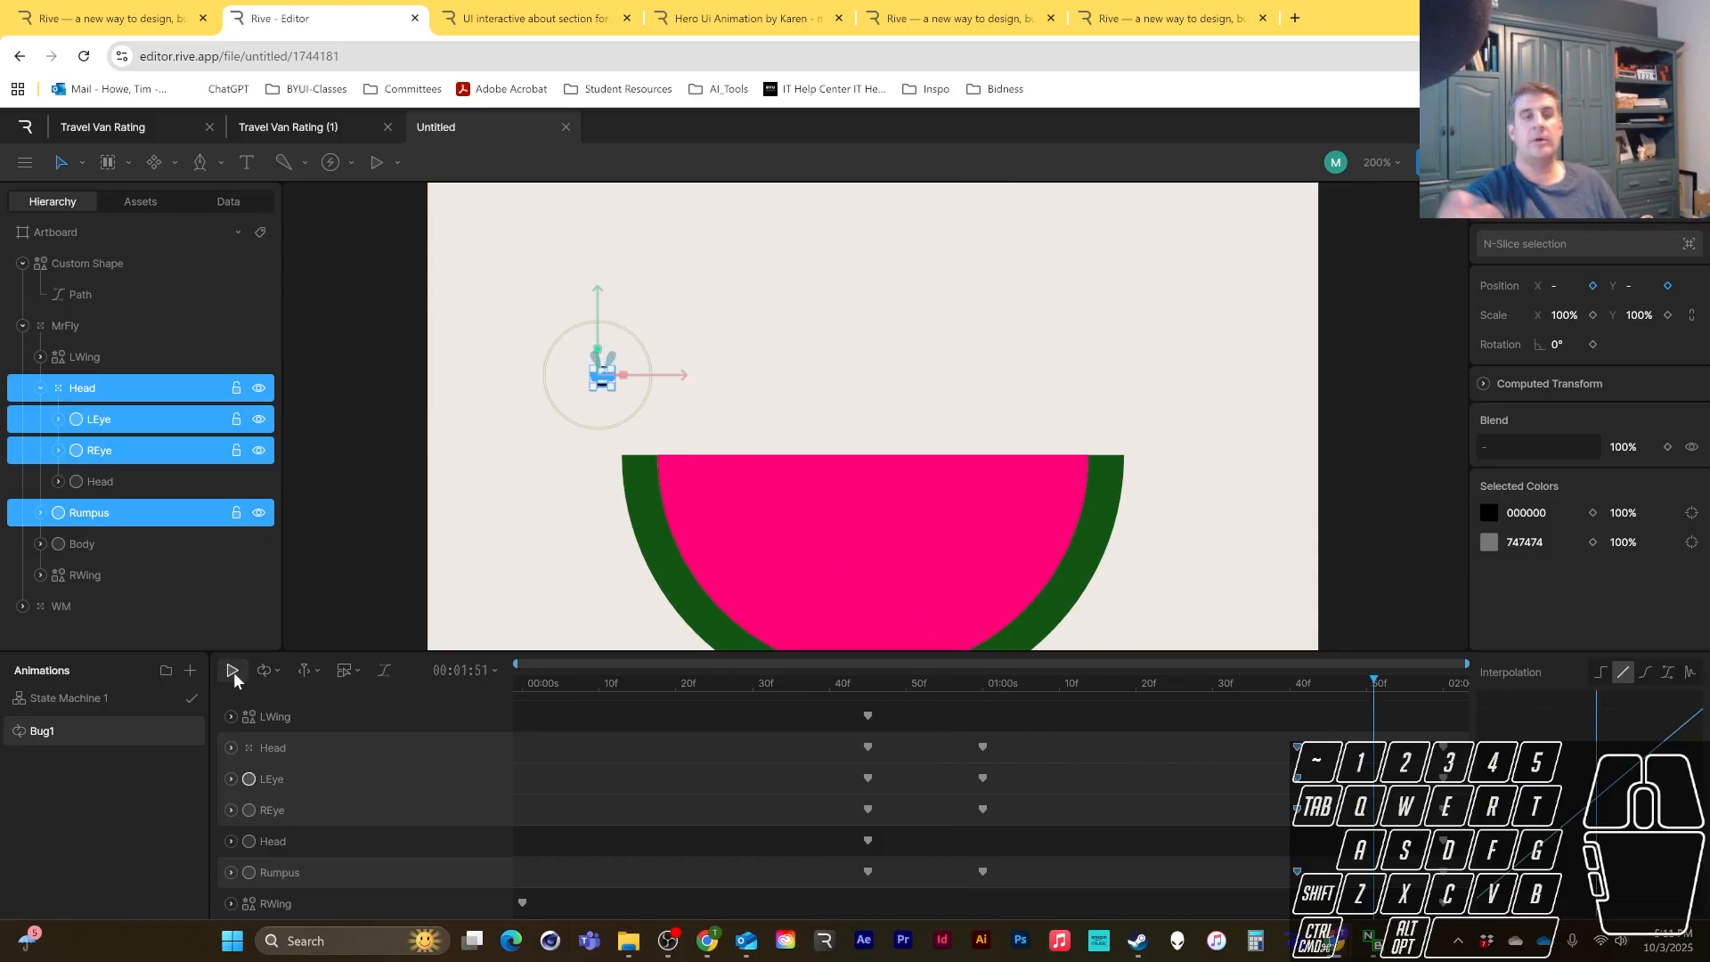
- Key LWing's rotation at -20° on 00:00:10 and at 20° on 00:00:30
left_click(23, 325)
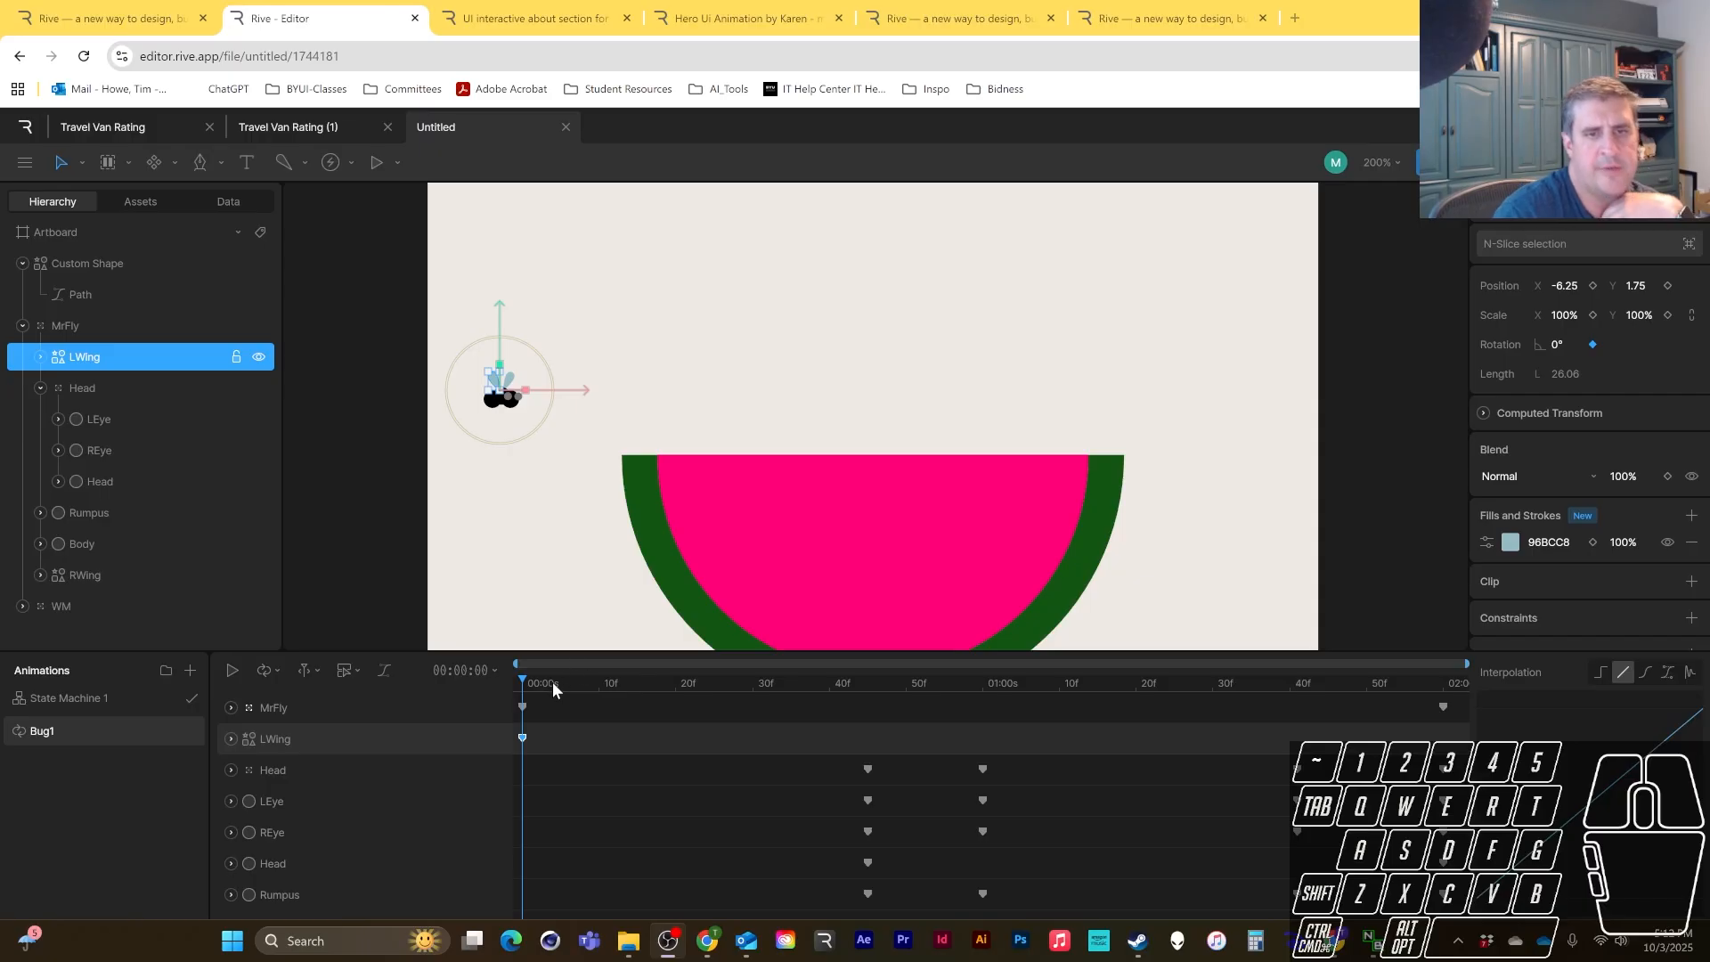
left_click_drag(552, 682, 595, 719)
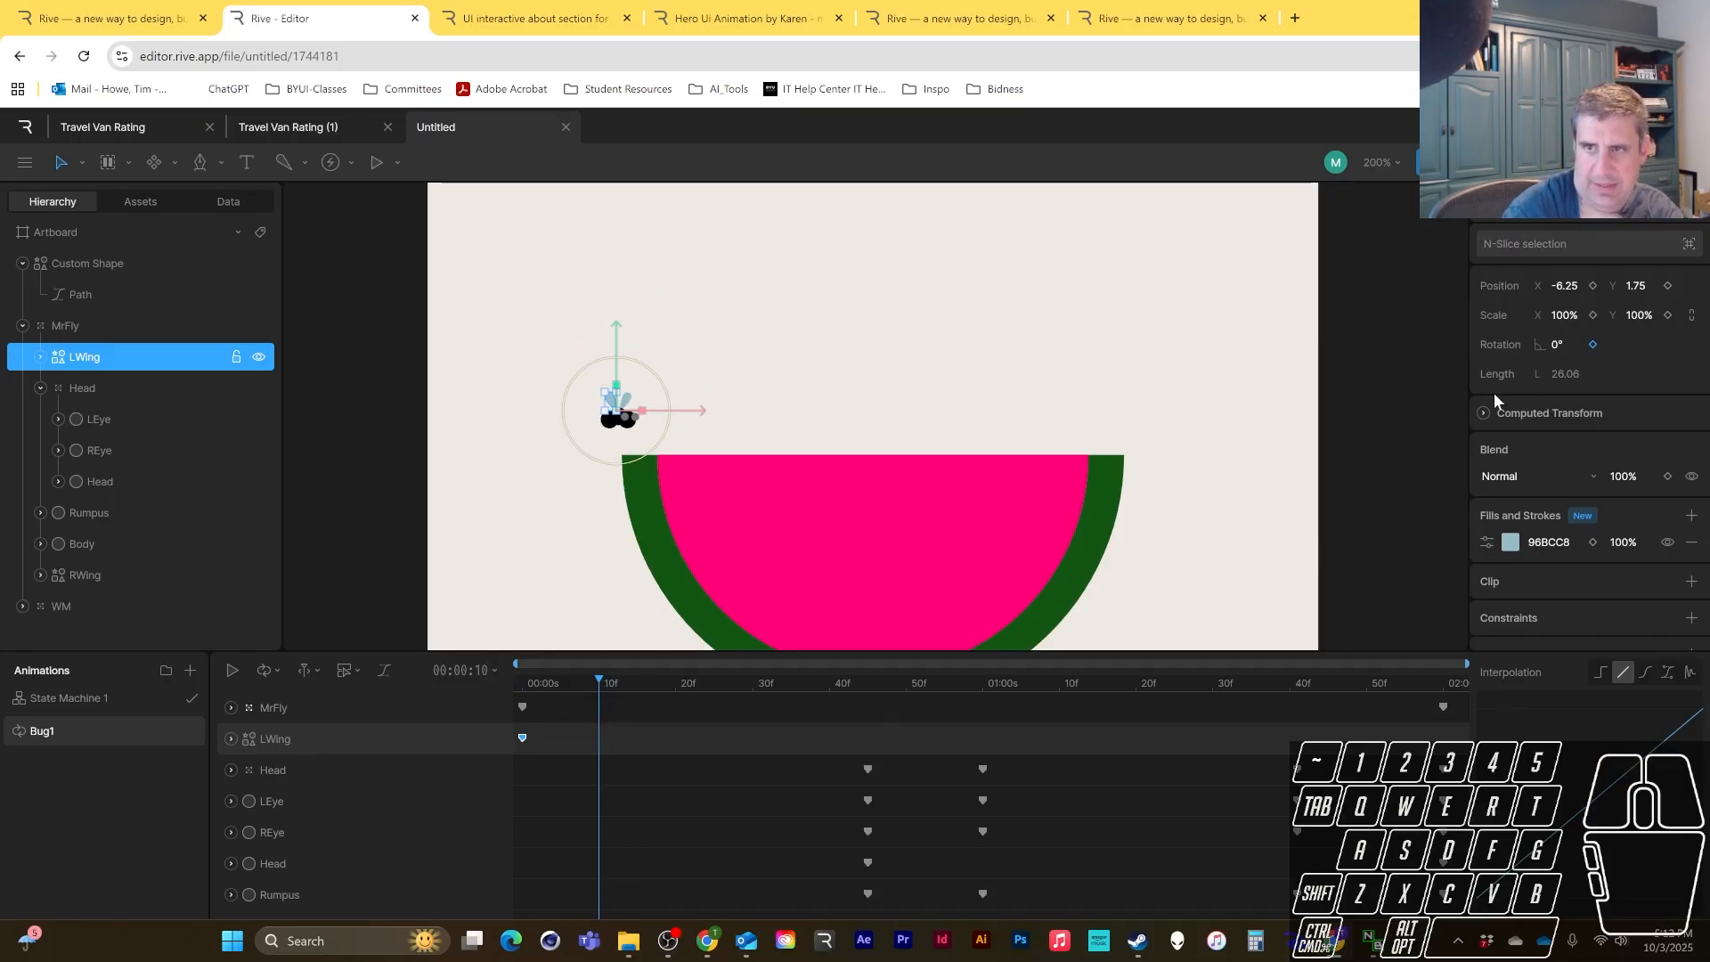
left_click_drag(1558, 347, 1548, 372)
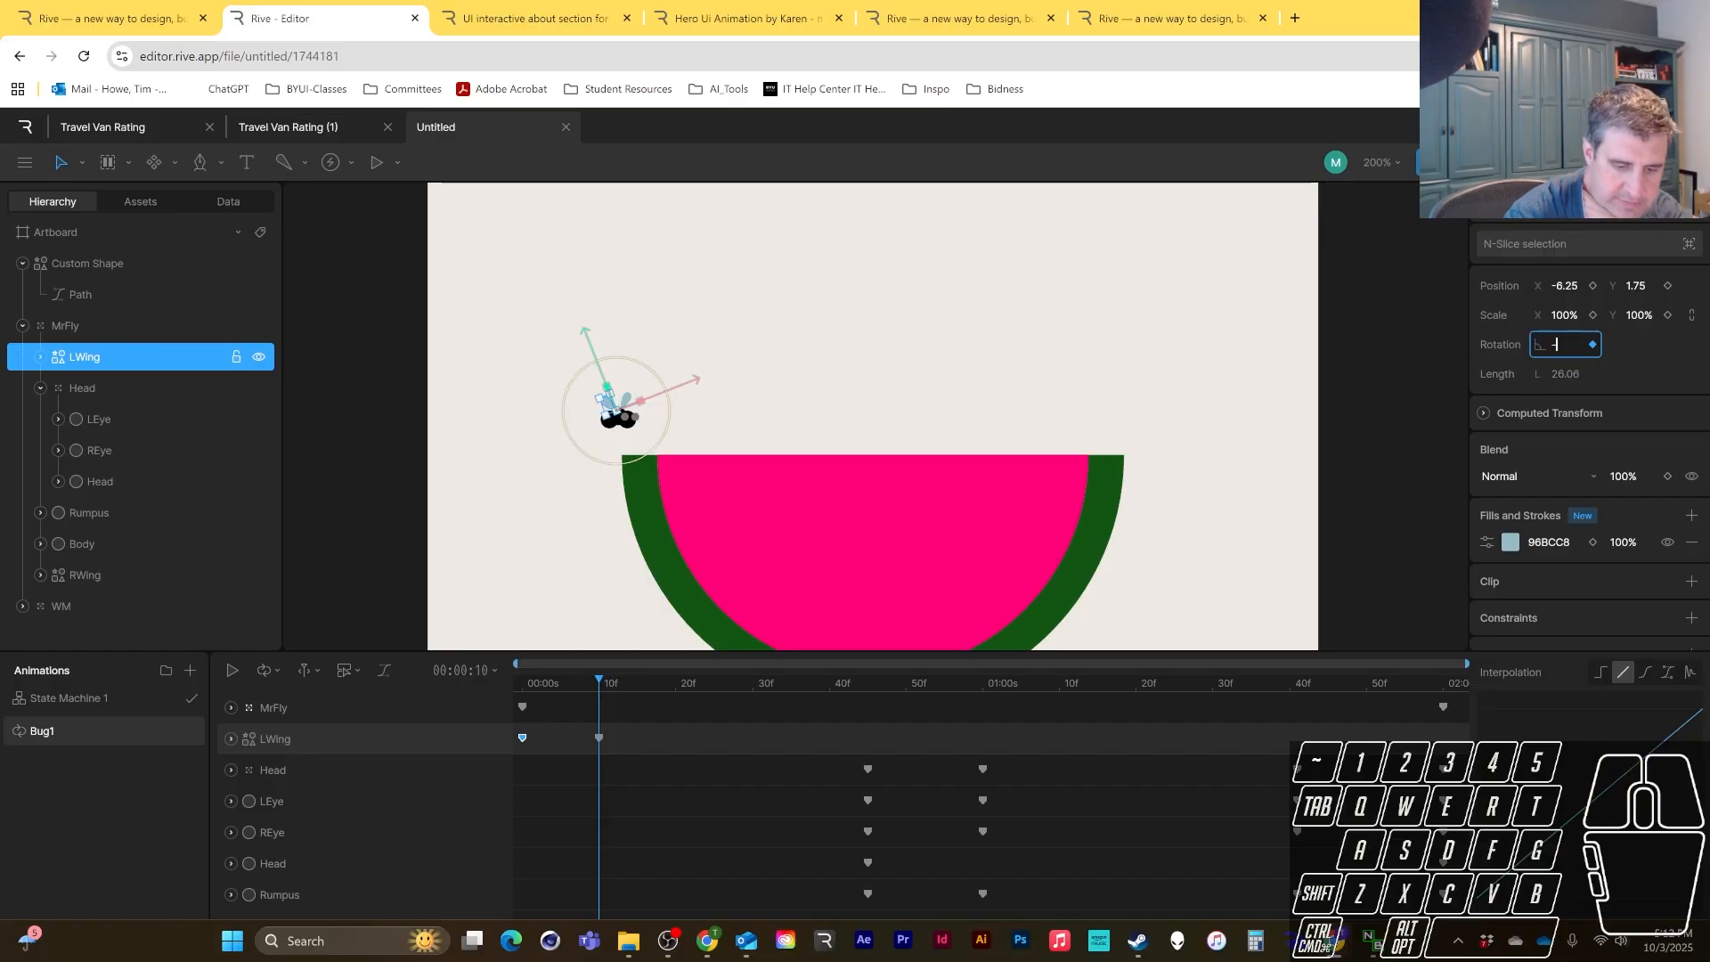
left_click_drag(704, 684, 753, 680)
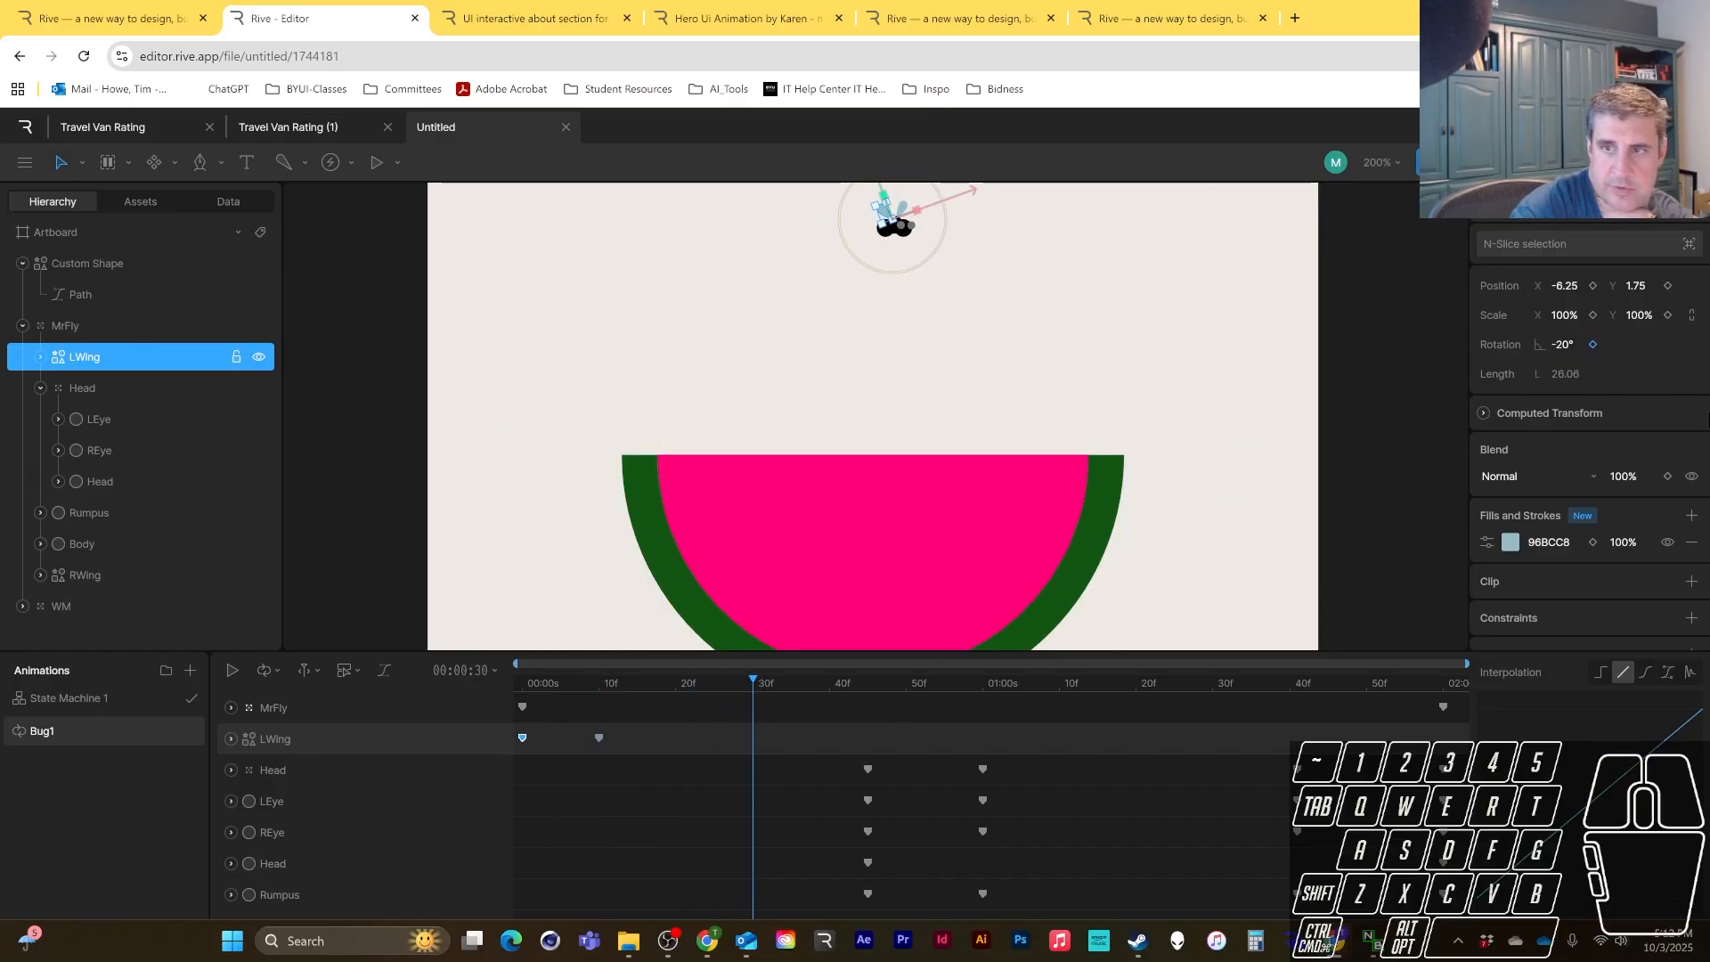
left_click(1563, 343)
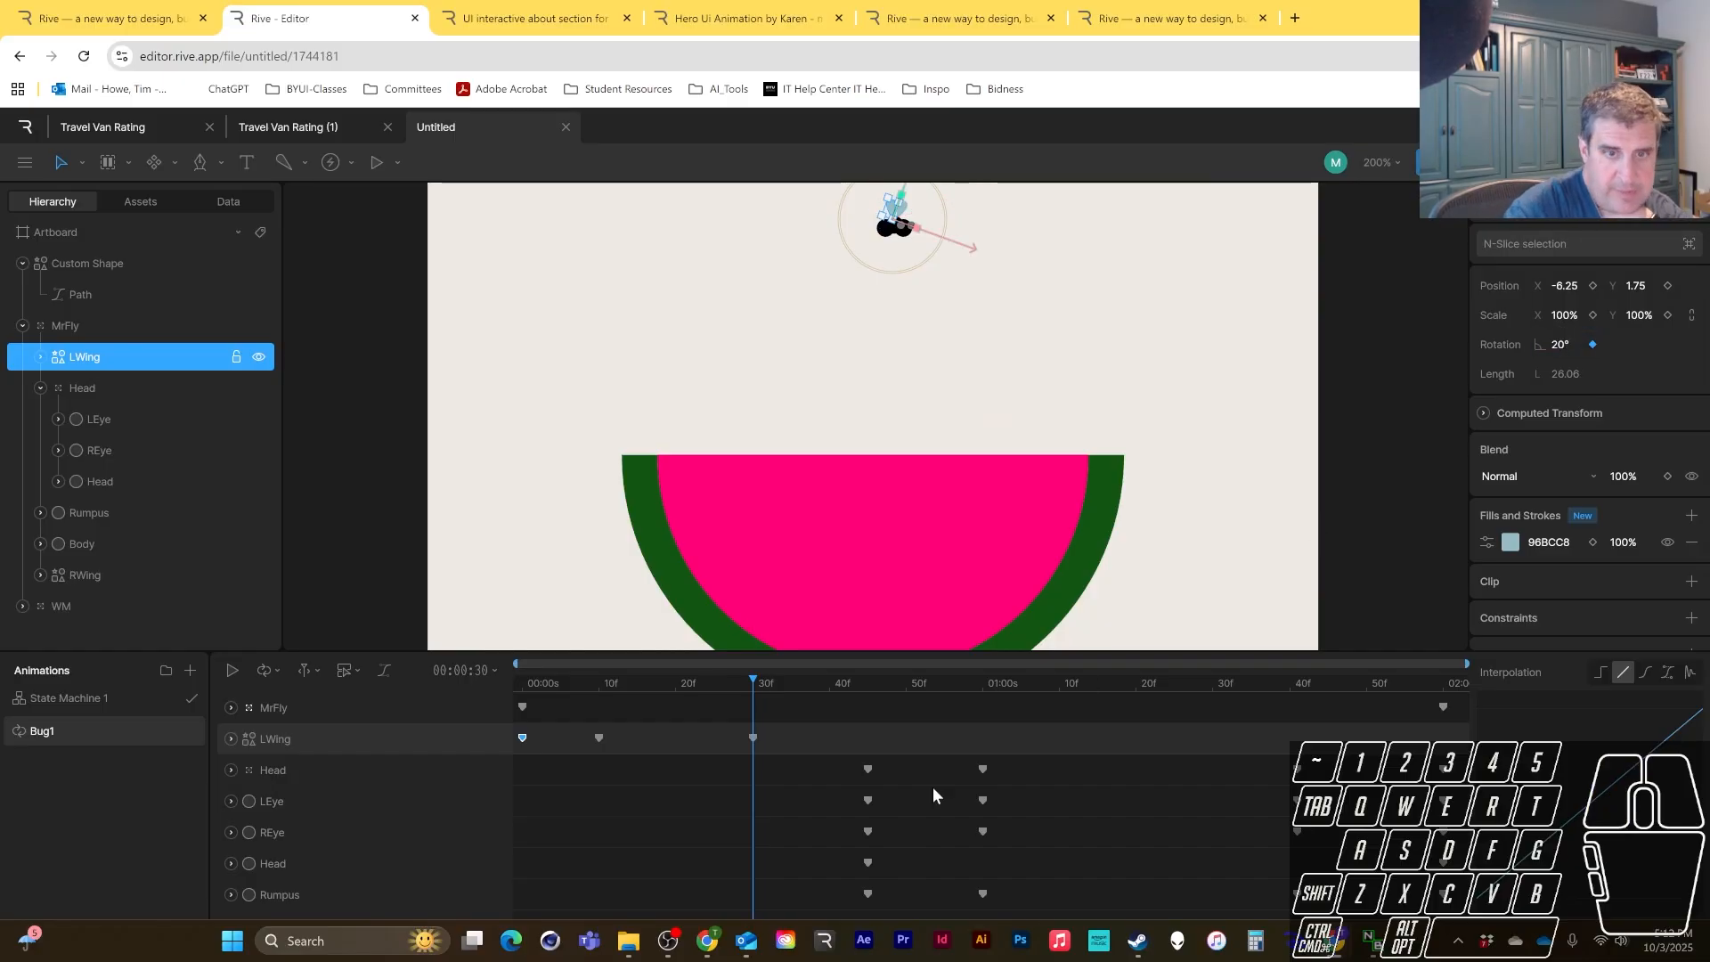
- Move LWing's 10-frame key to 00:00:15 and set its first-frame rotation to -20°
left_click_drag(602, 733, 639, 739)
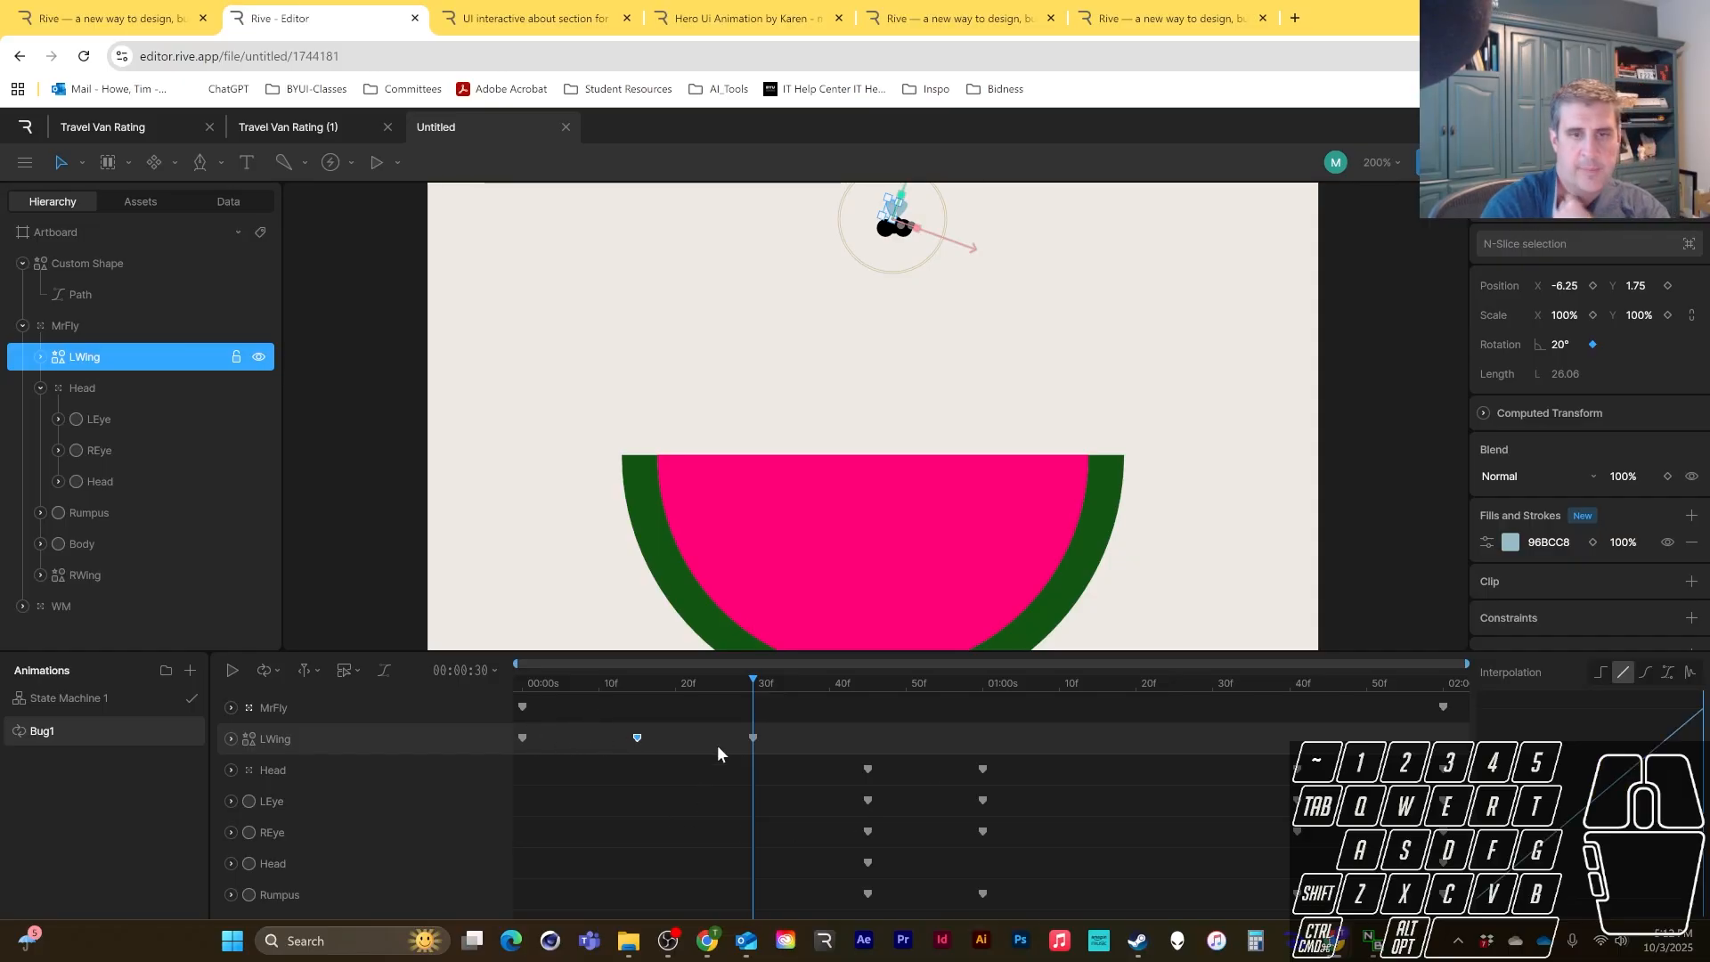
left_click_drag(695, 670, 495, 698)
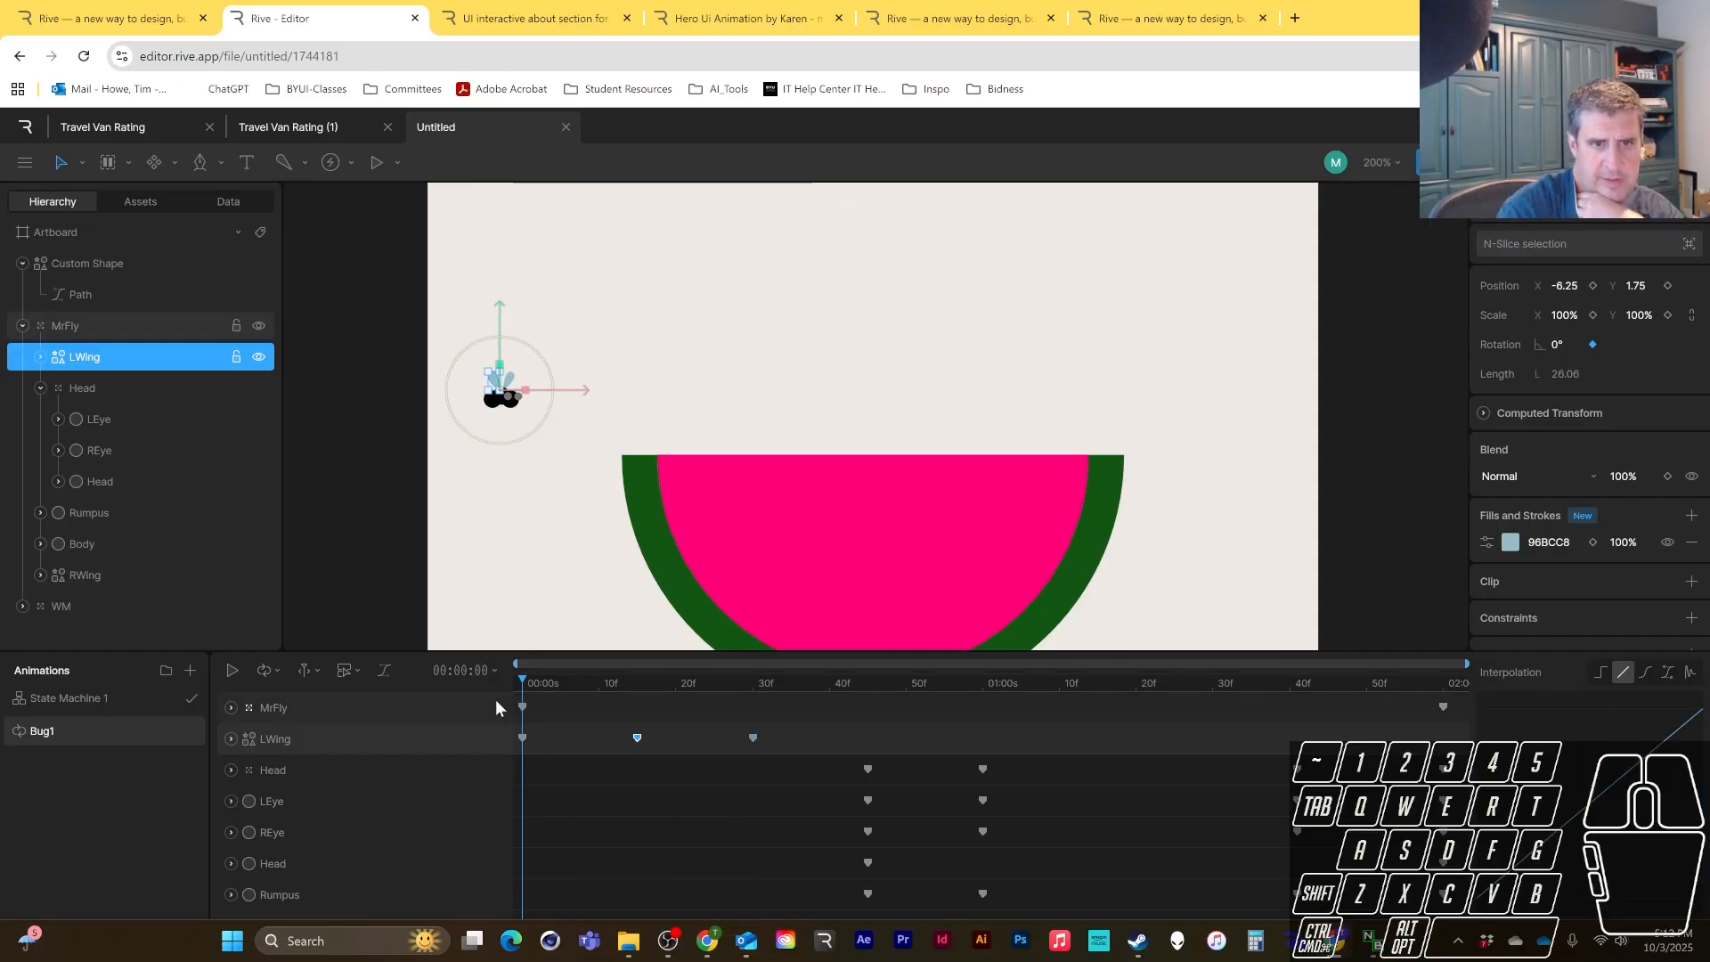
type("-")
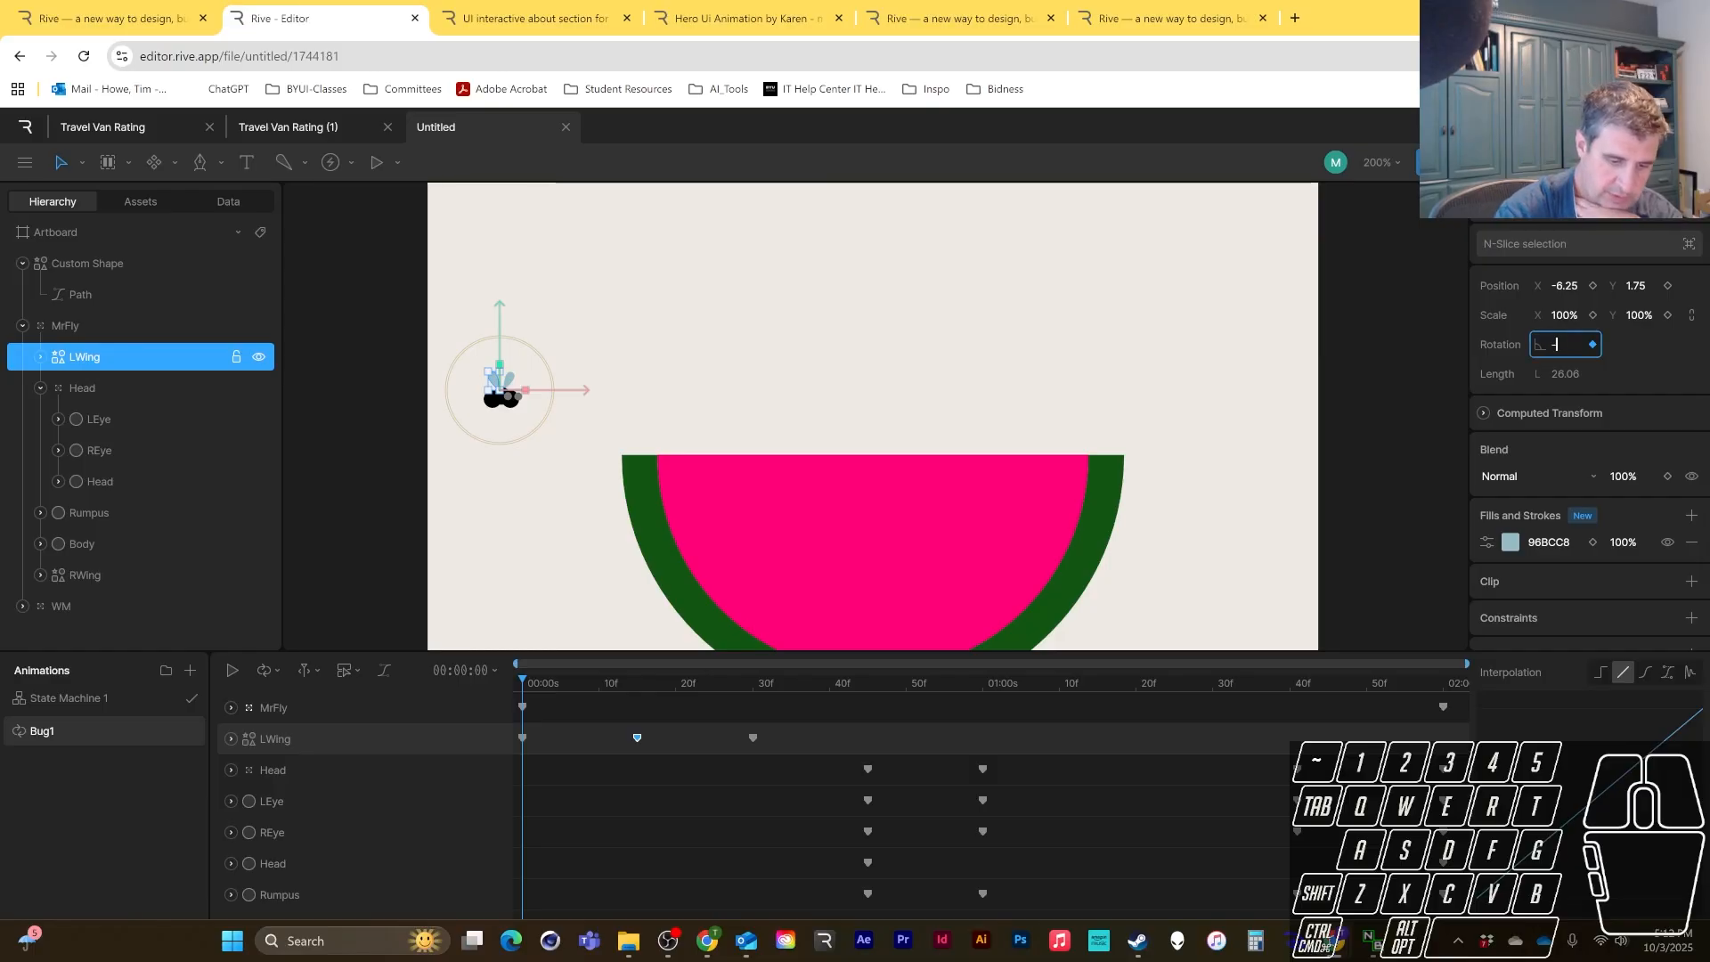
type("20")
key("Return")
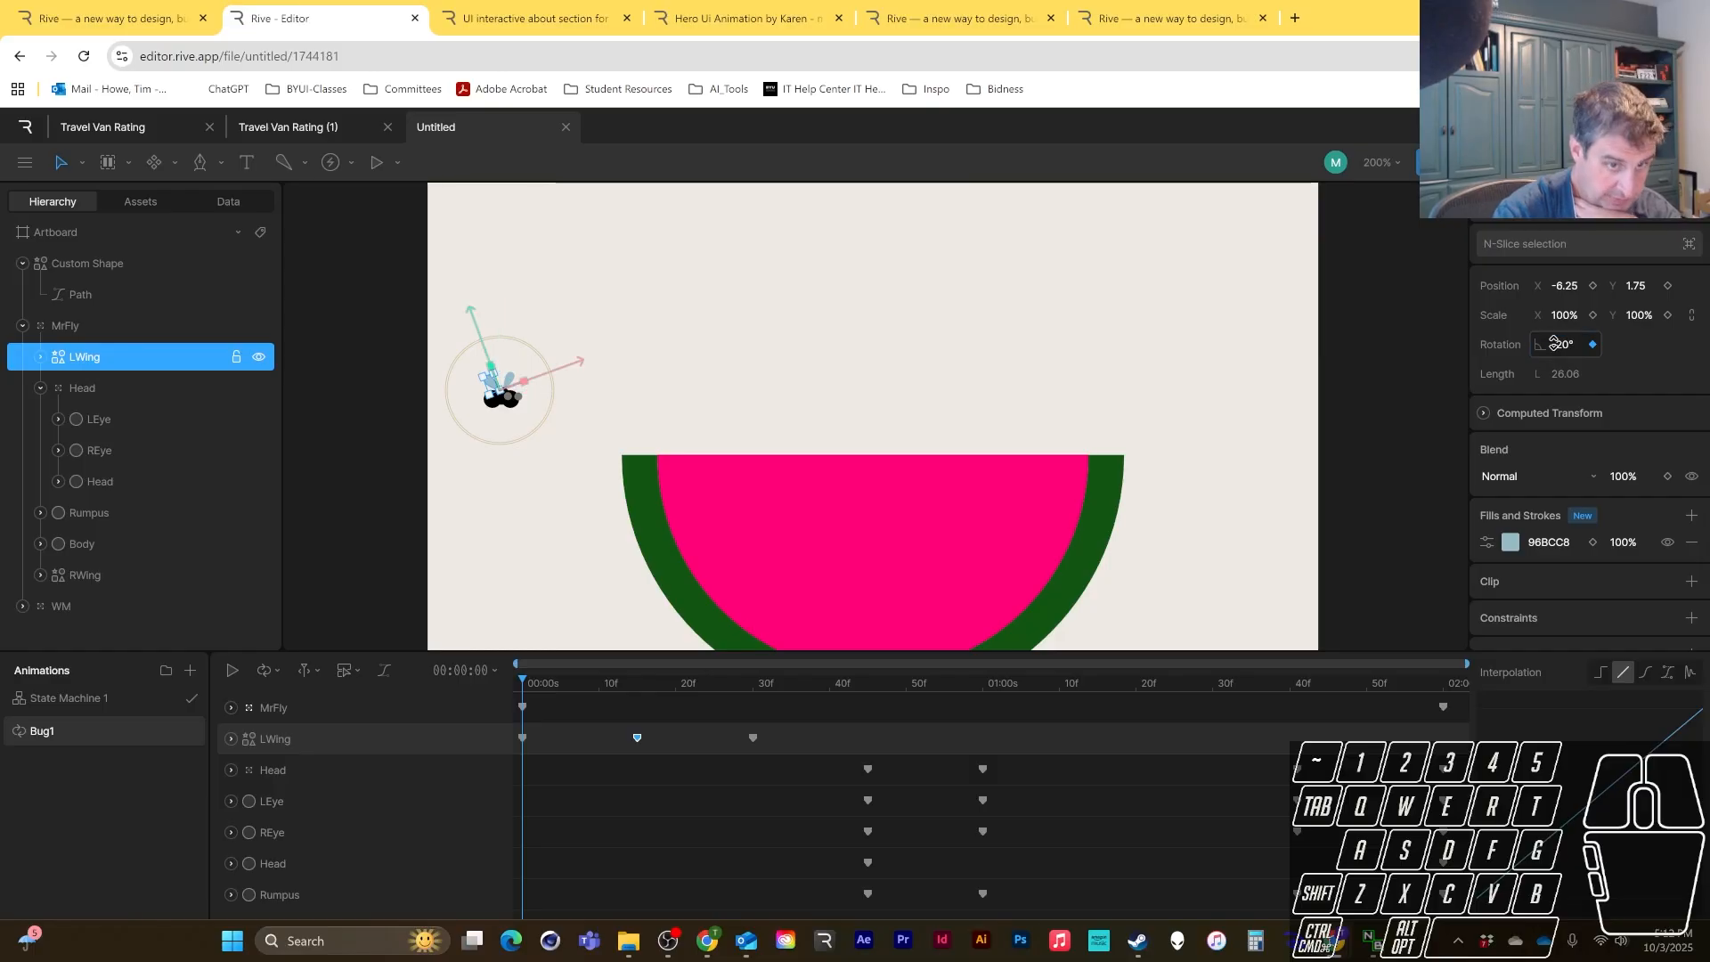
- Copy LWing's keys from the first 30 frames and paste them at 00:00:30, 00:01:00 and 00:01:30
left_click(754, 675)
left_click_drag(784, 722, 516, 754)
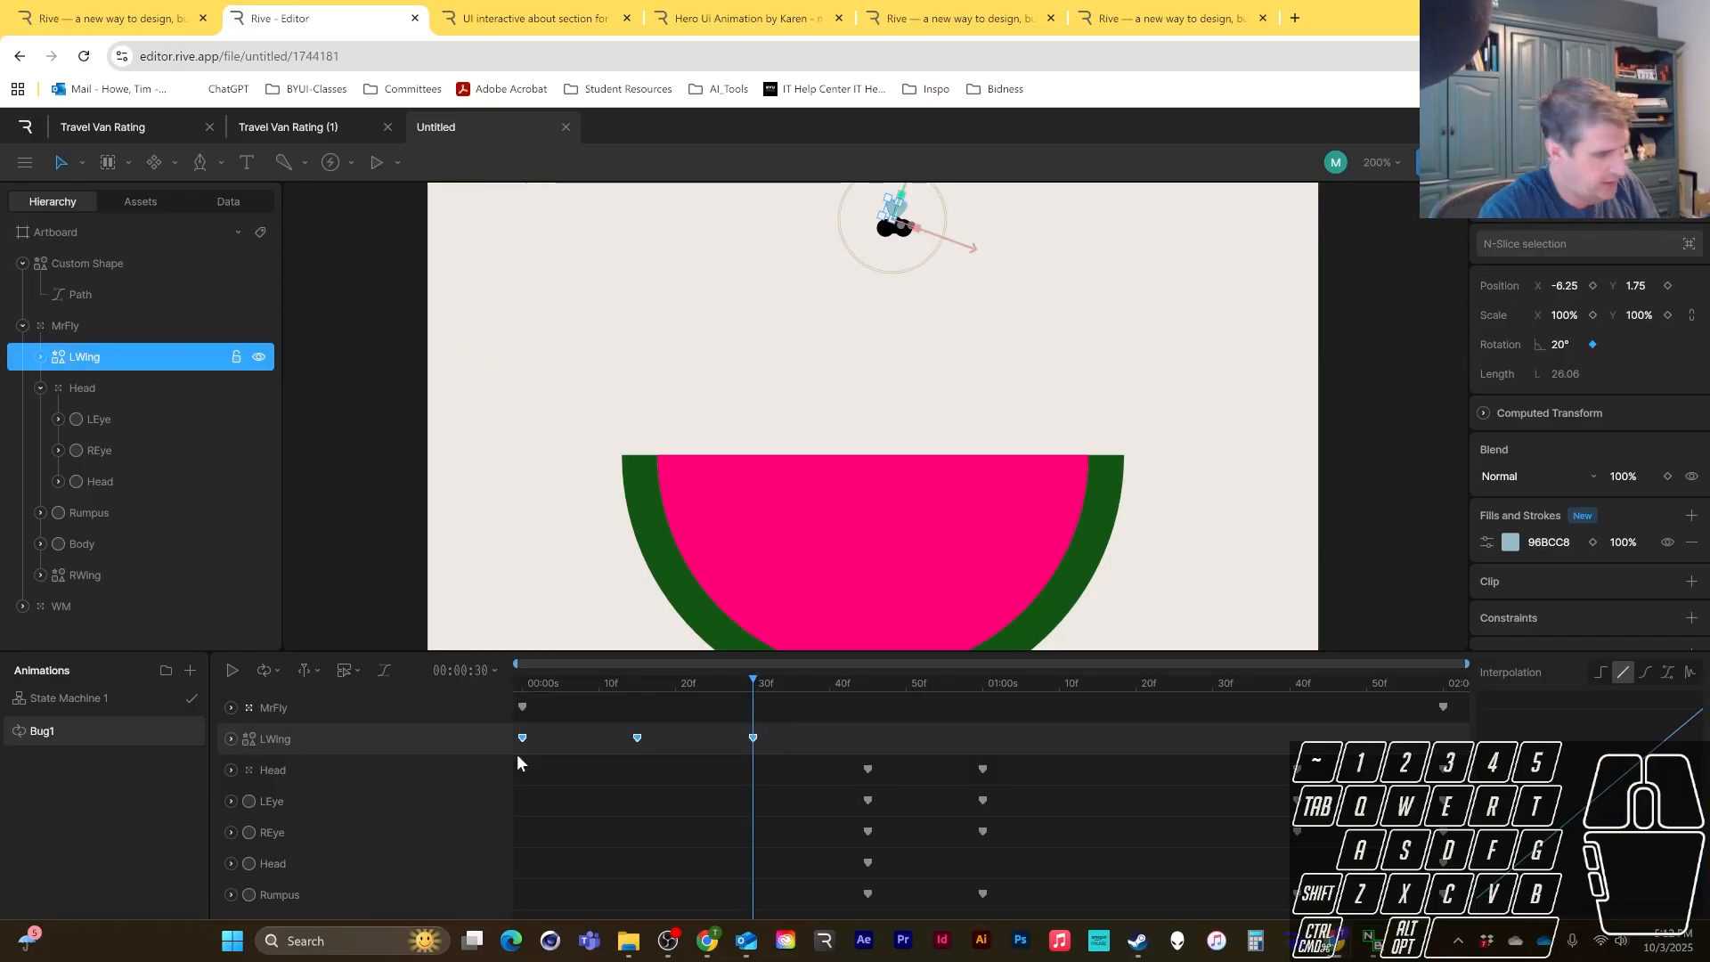
key("ctrl+c")
key("ctrl+v")
left_click(983, 682)
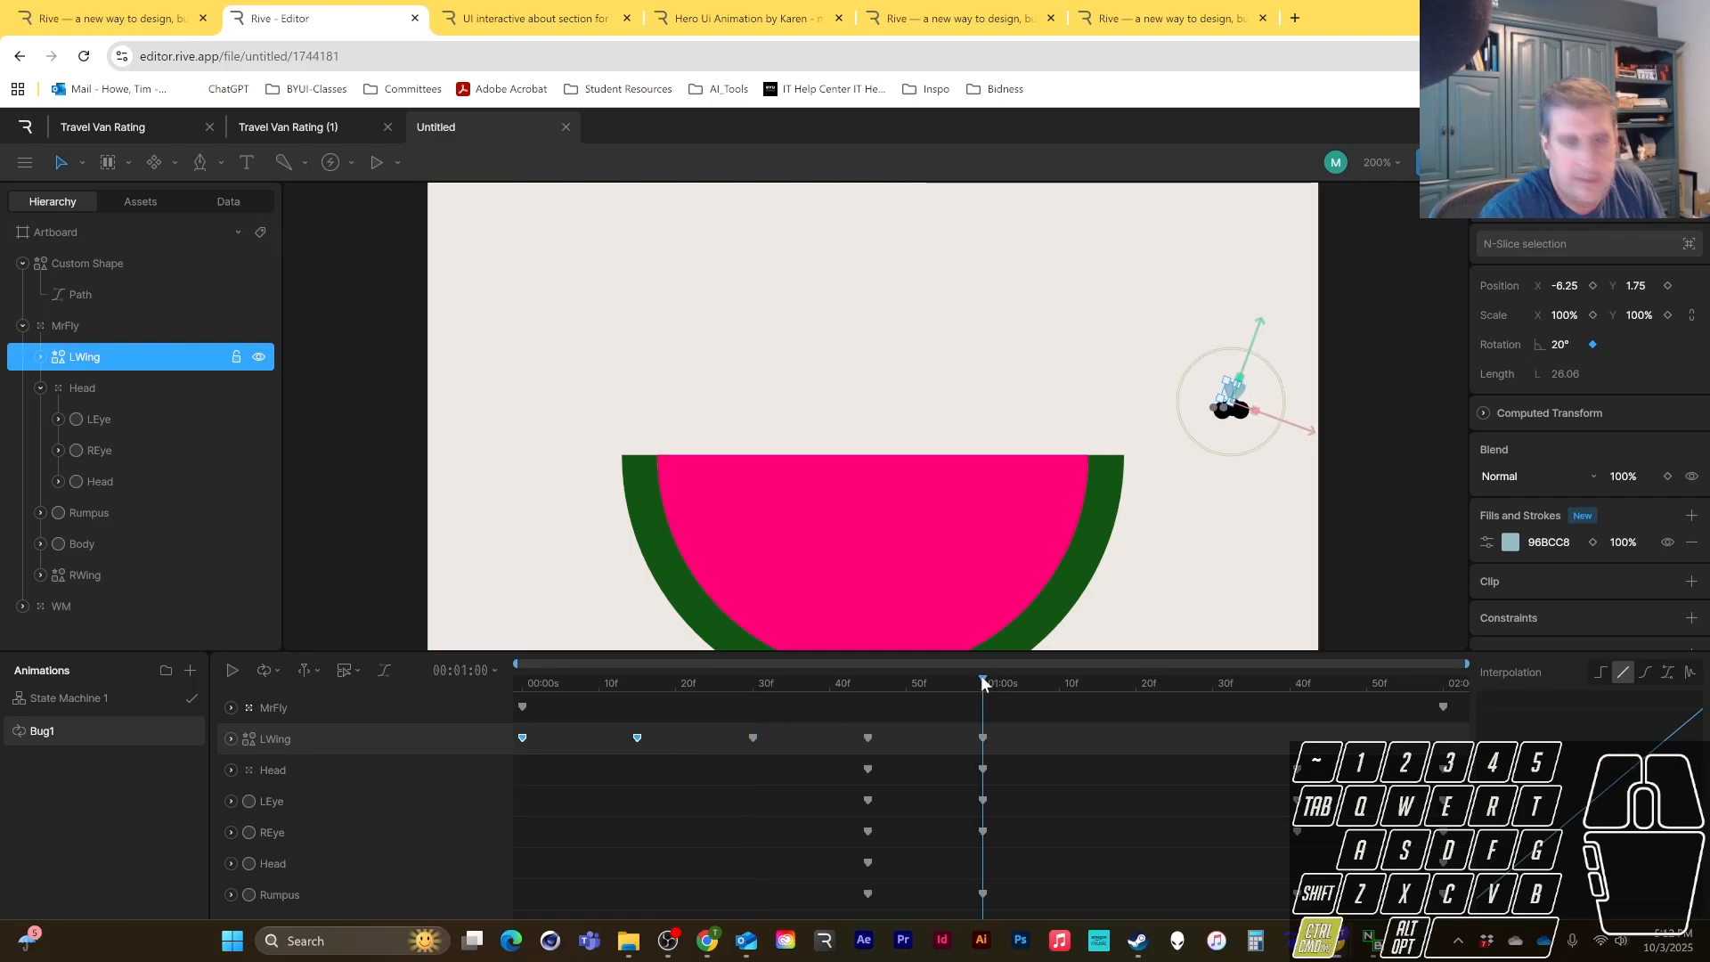
key("ctrl+v")
left_click(1215, 682)
key("ctrl+v")
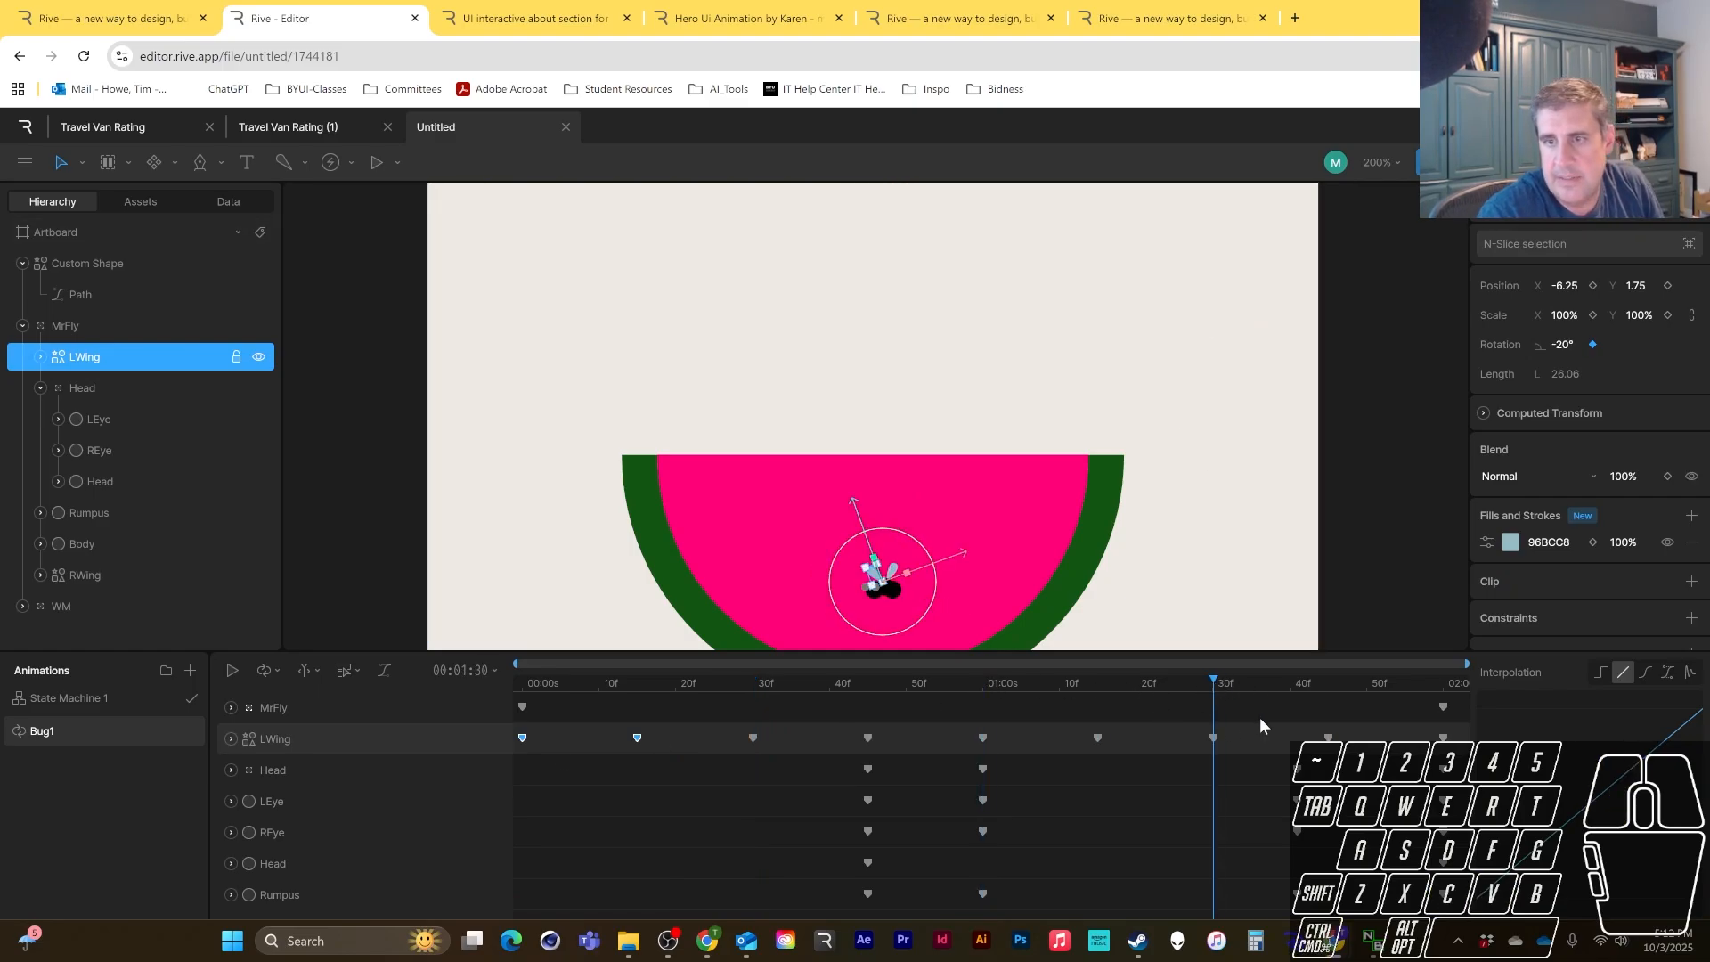
- Play the animation from the first frame to check LWing's flapping
left_click_drag(1234, 684, 472, 739)
left_click(231, 670)
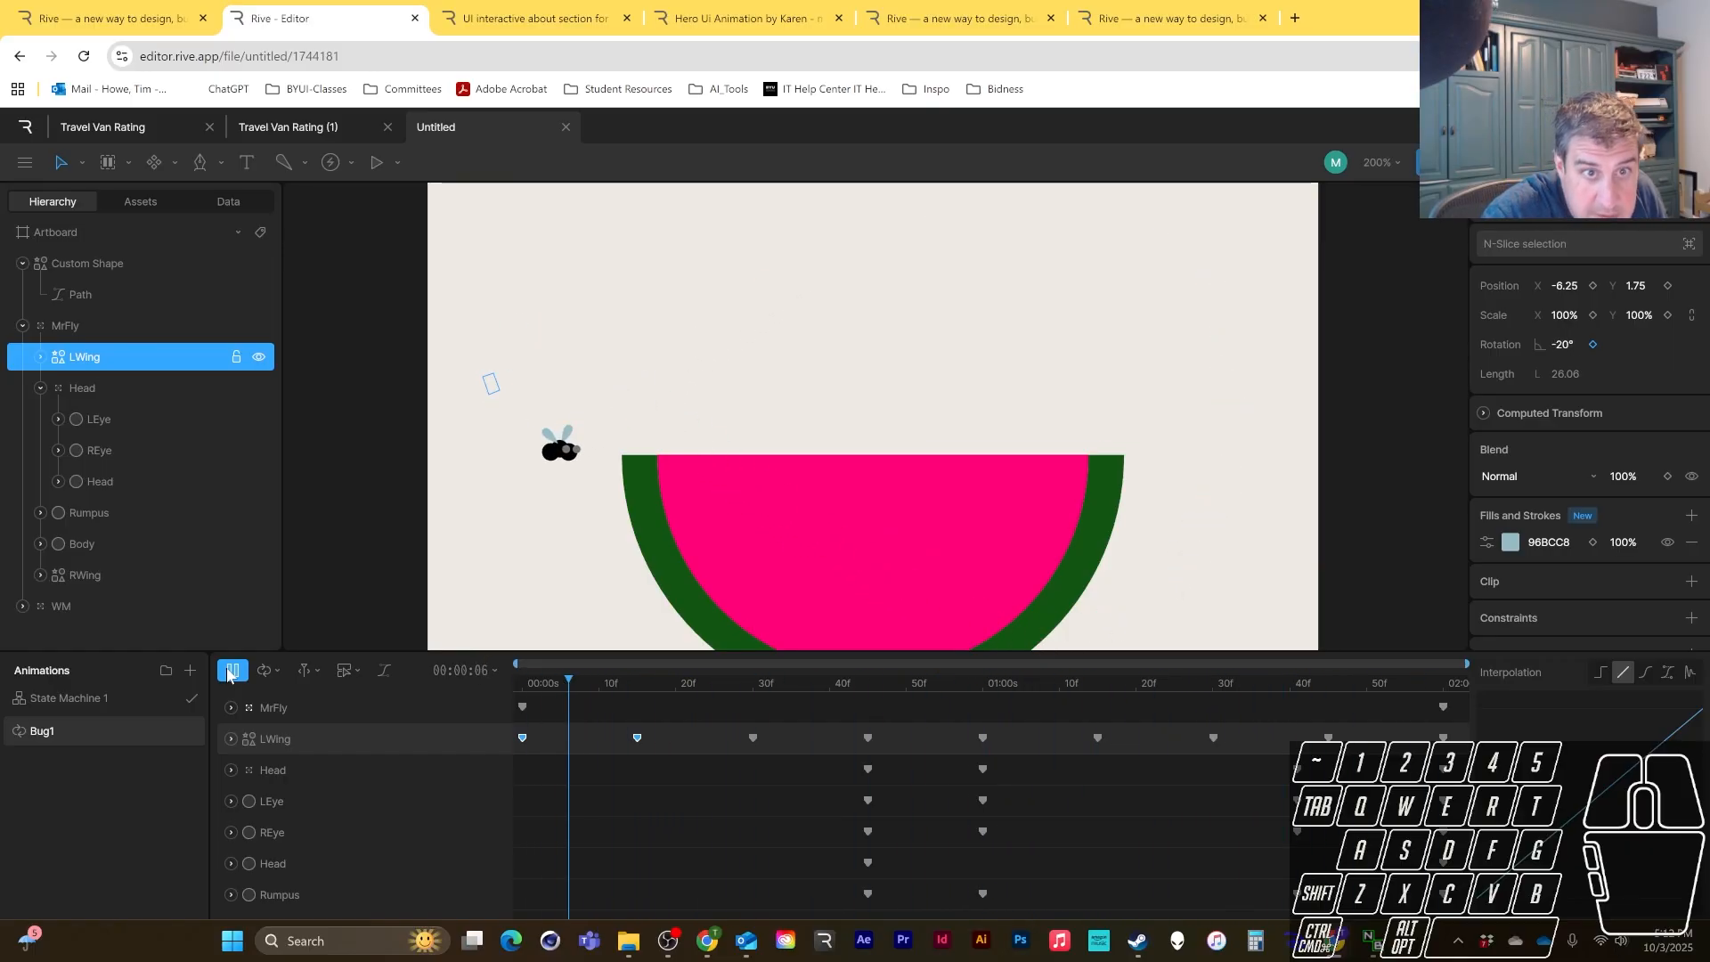
key("space")
- Set LWing's rotation to 20° on its key at 00:00:15
left_click_drag(675, 686, 522, 683)
left_click(606, 758)
left_click(522, 738)
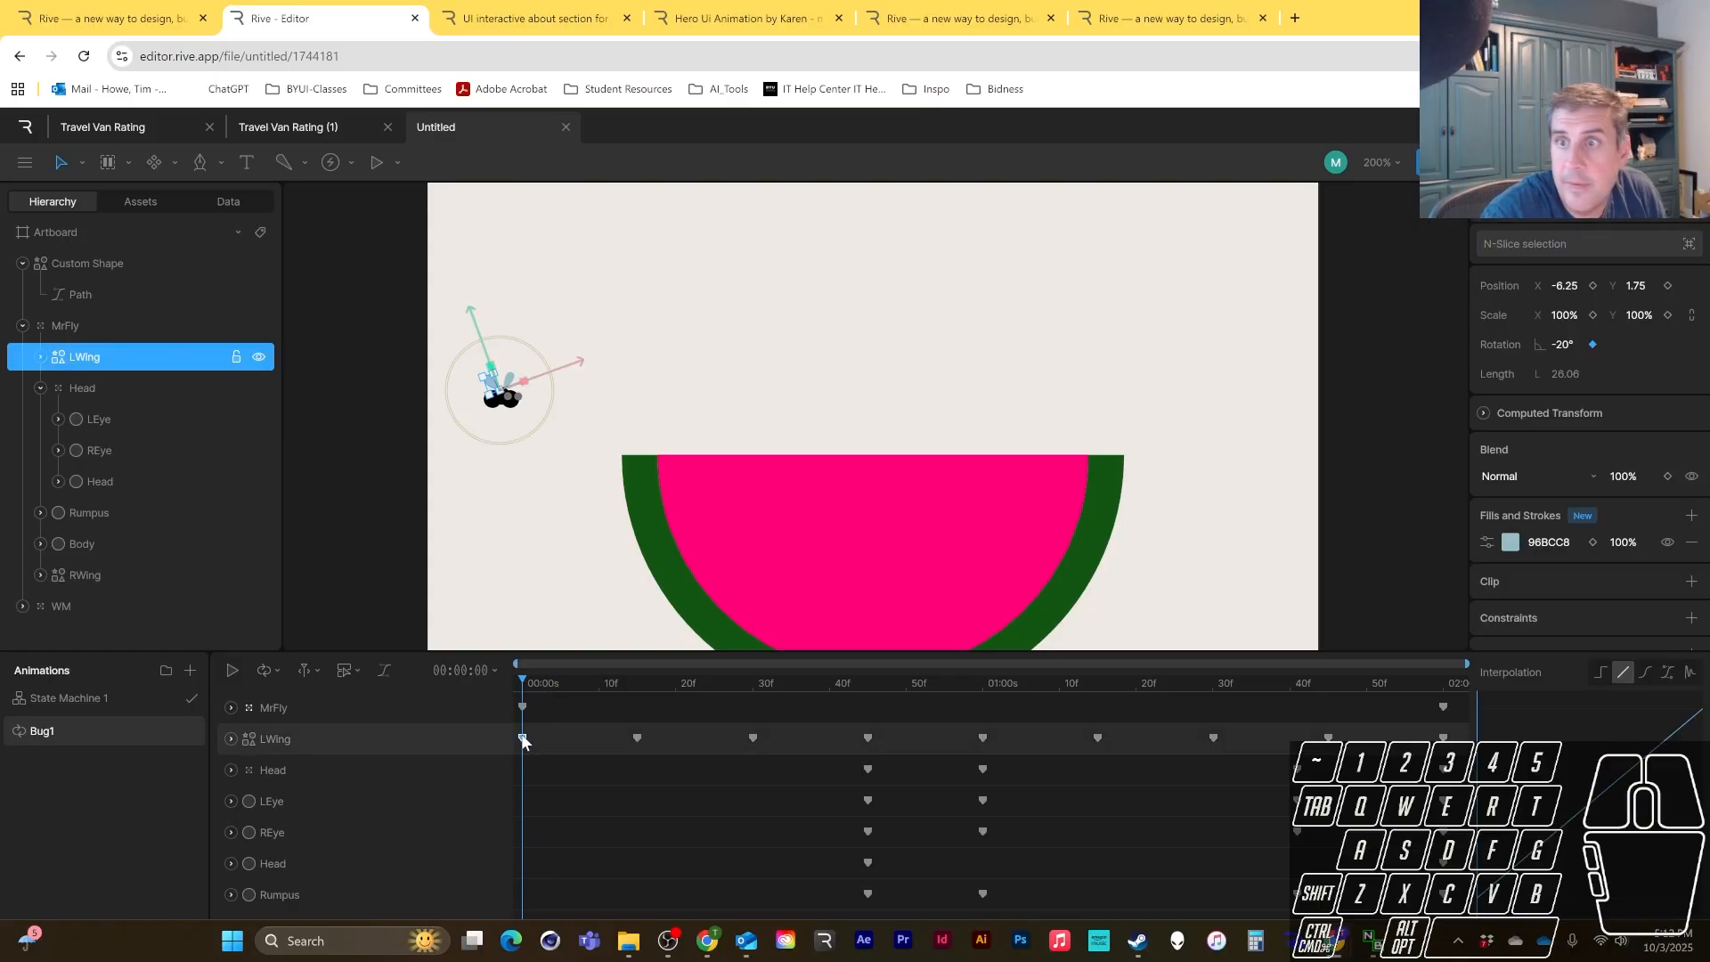
left_click(637, 682)
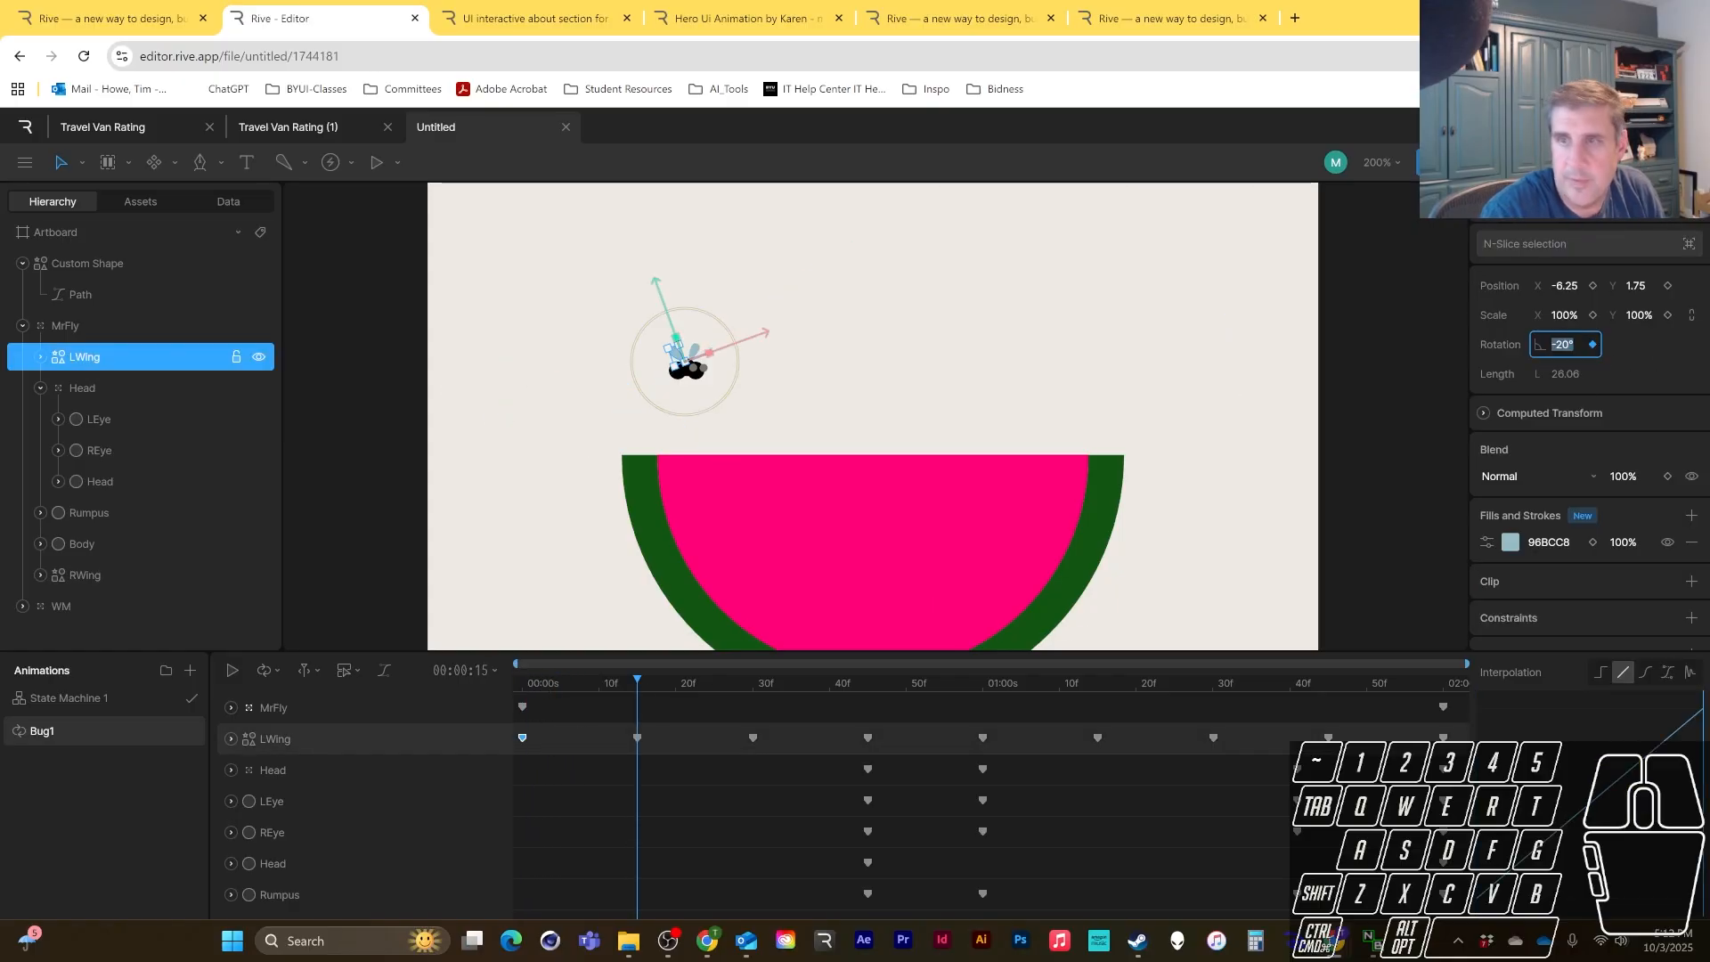
type("20")
key("Return")
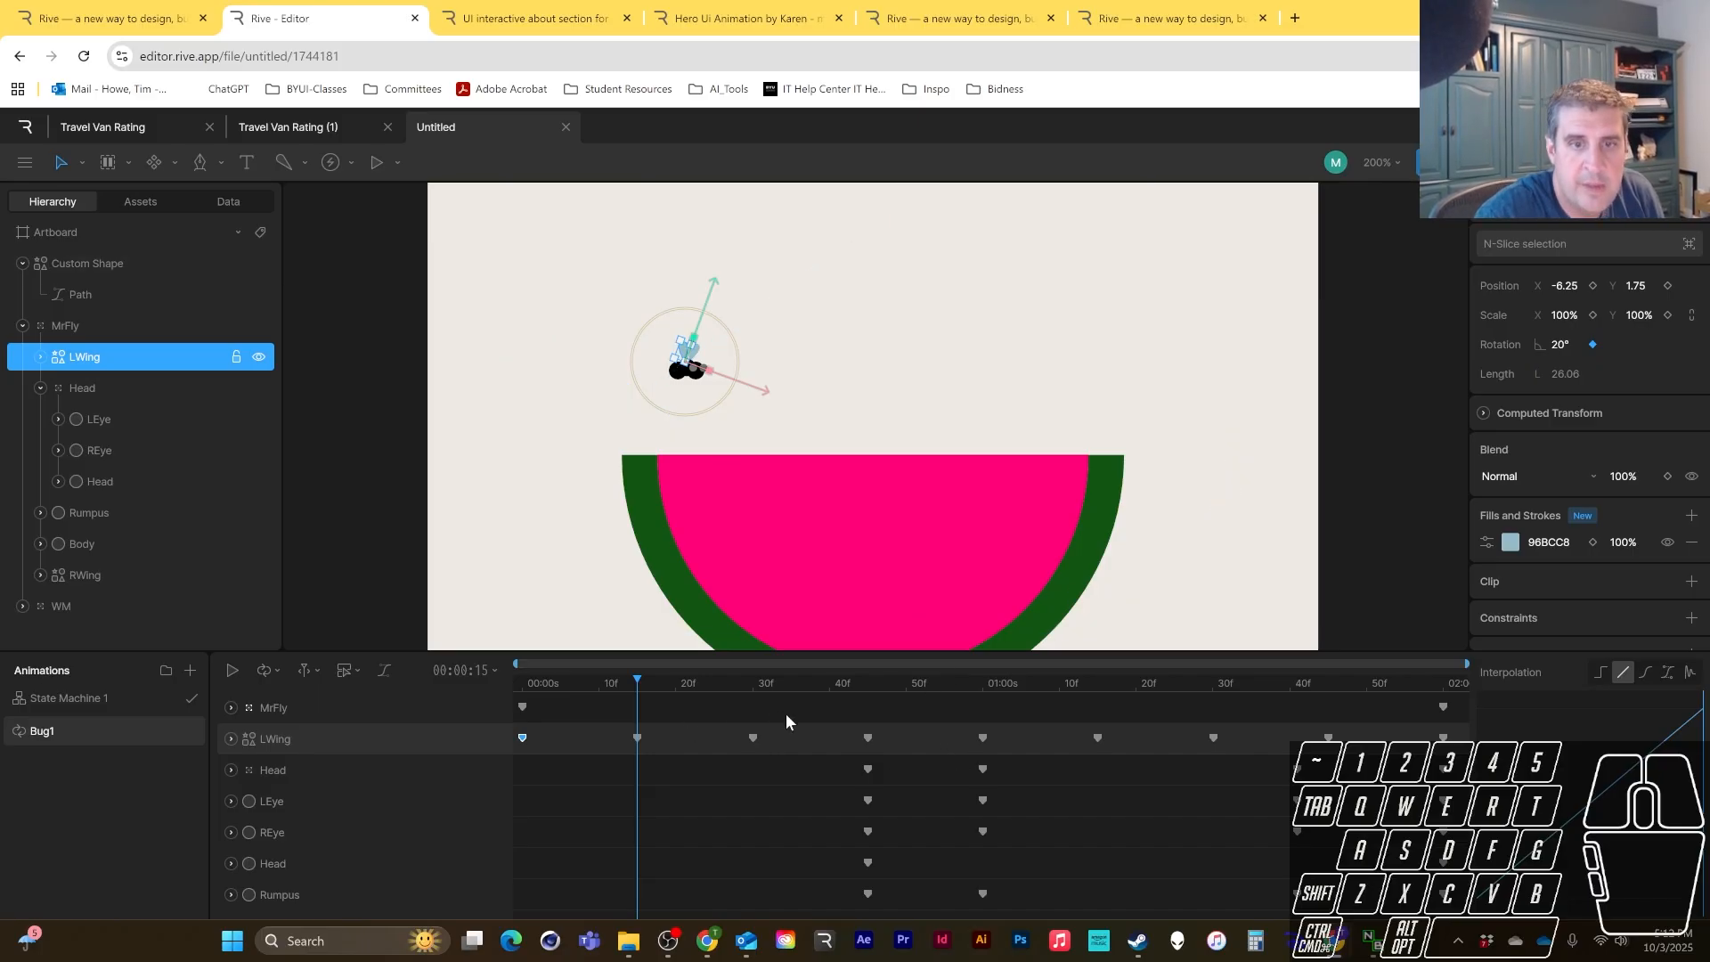
- Copy LWing's first three keys over those starting at 00:00:30, 00:01:00 and 00:01:30, and preview the flapping
left_click_drag(786, 713, 531, 759)
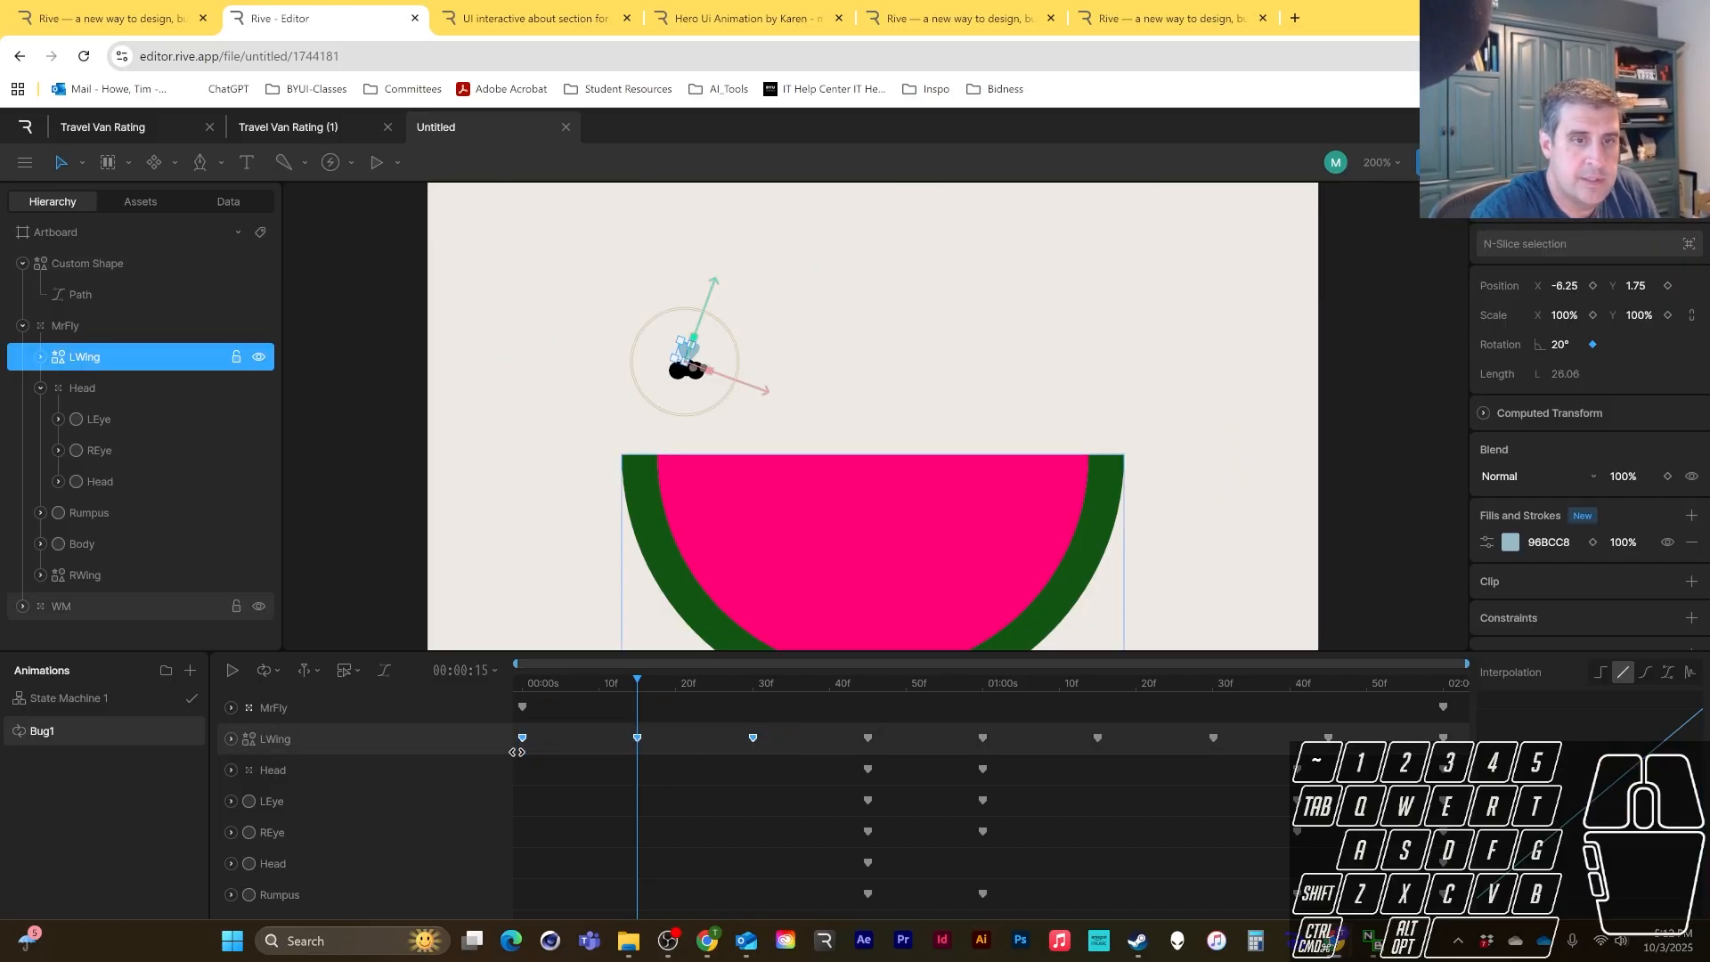
left_click(751, 683)
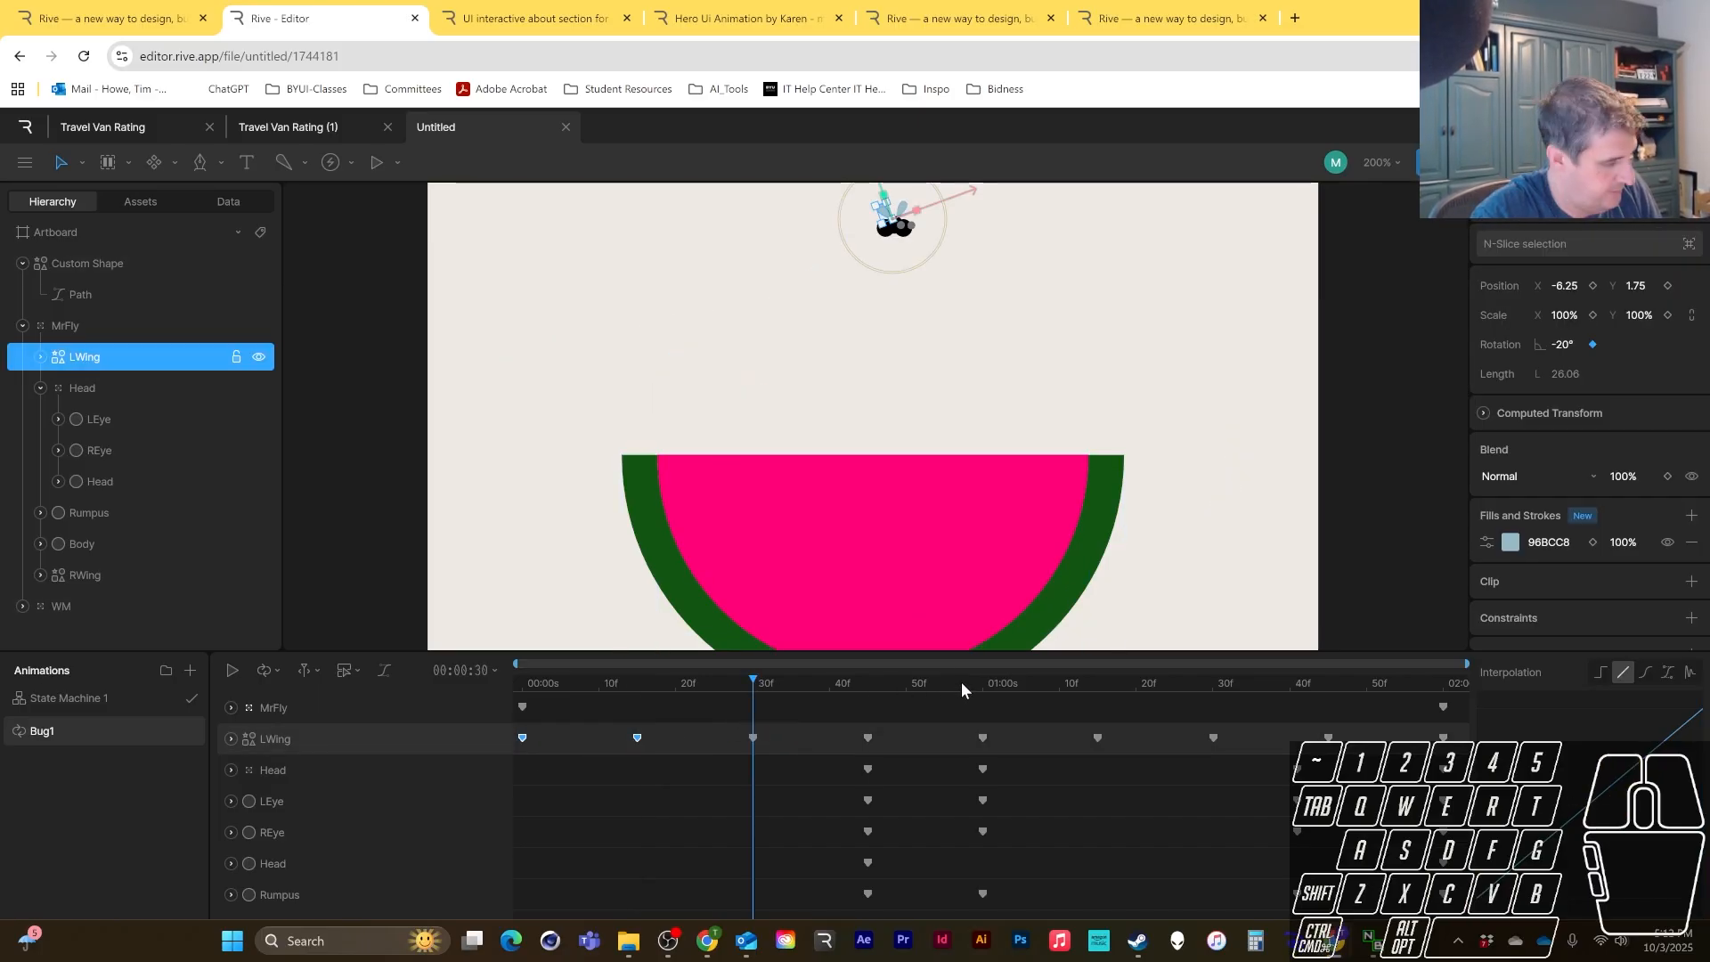
left_click(983, 682)
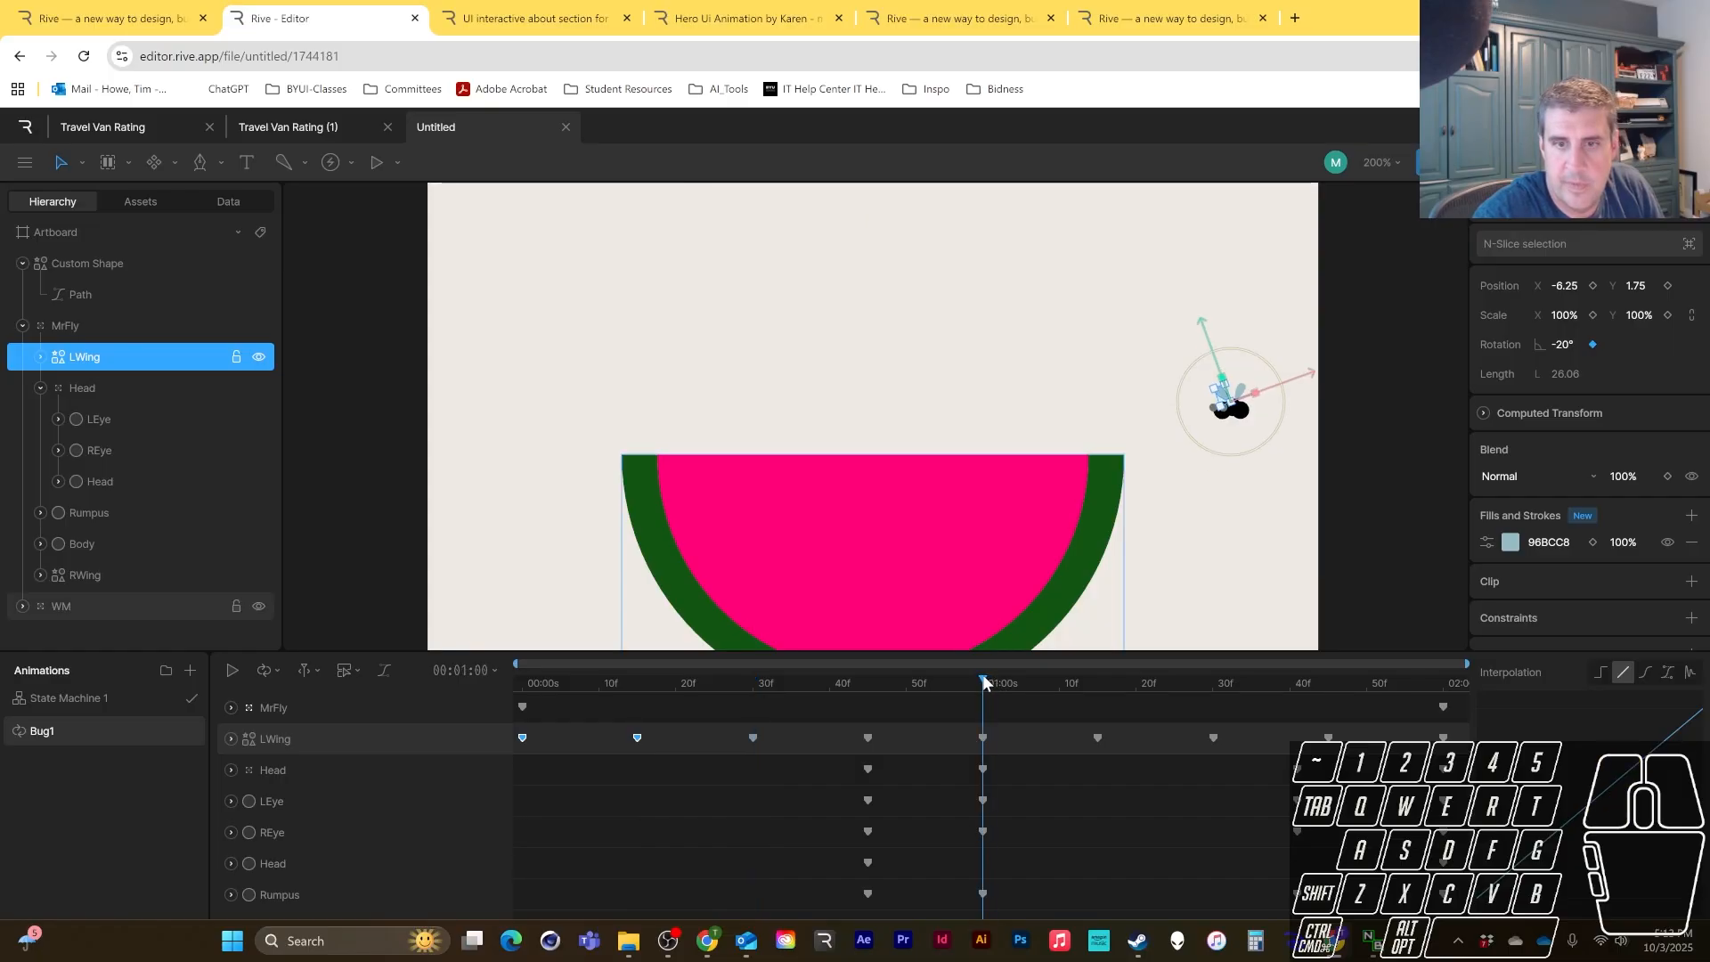
left_click(1213, 682)
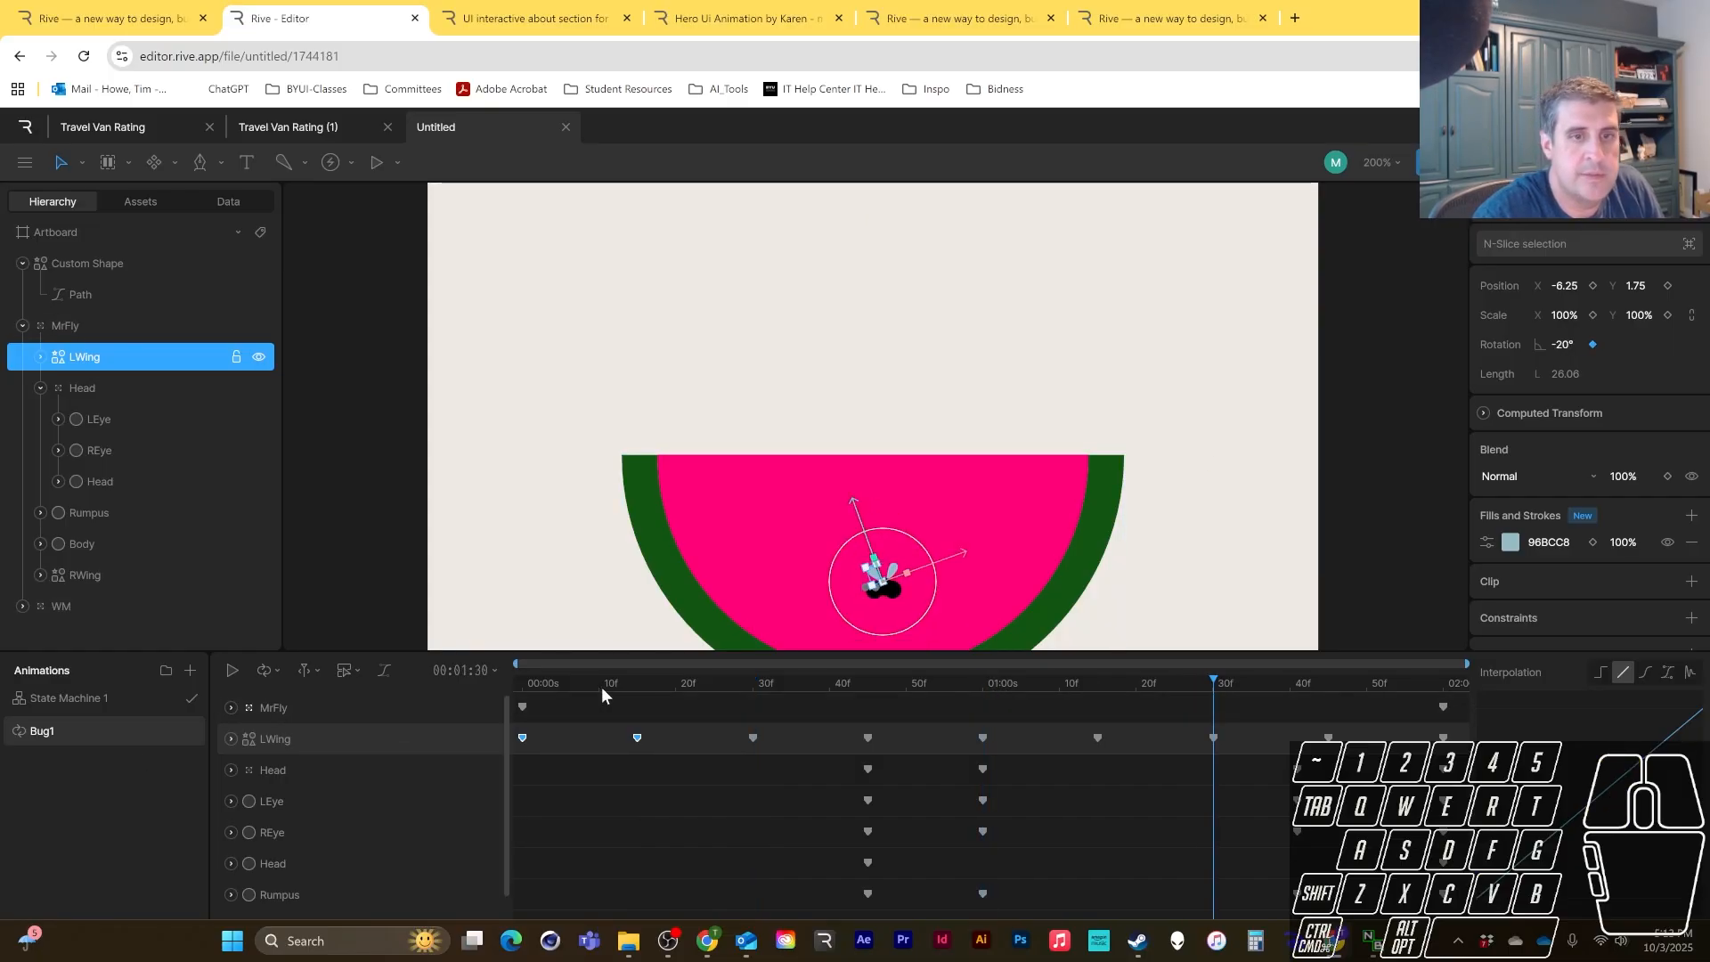
left_click(231, 670)
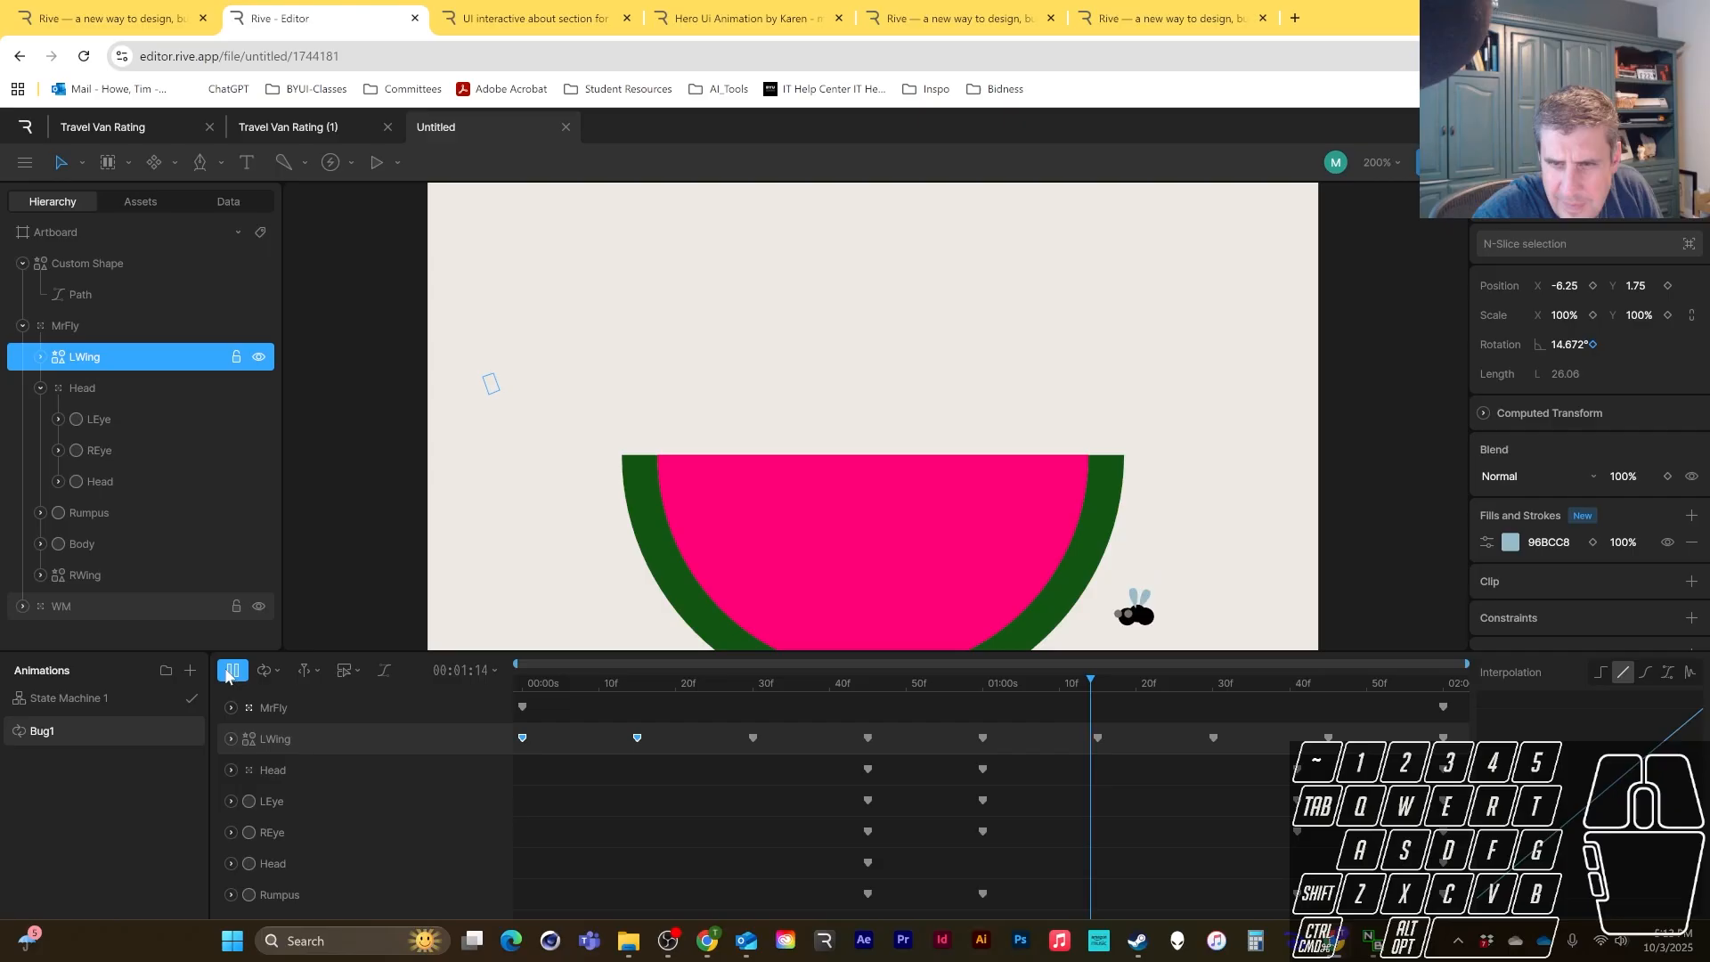
left_click(231, 670)
- Move LWing's second and third keys to 00:00:10 and 00:00:20, and key its rotation at 20° on 00:00:30
left_click(563, 685)
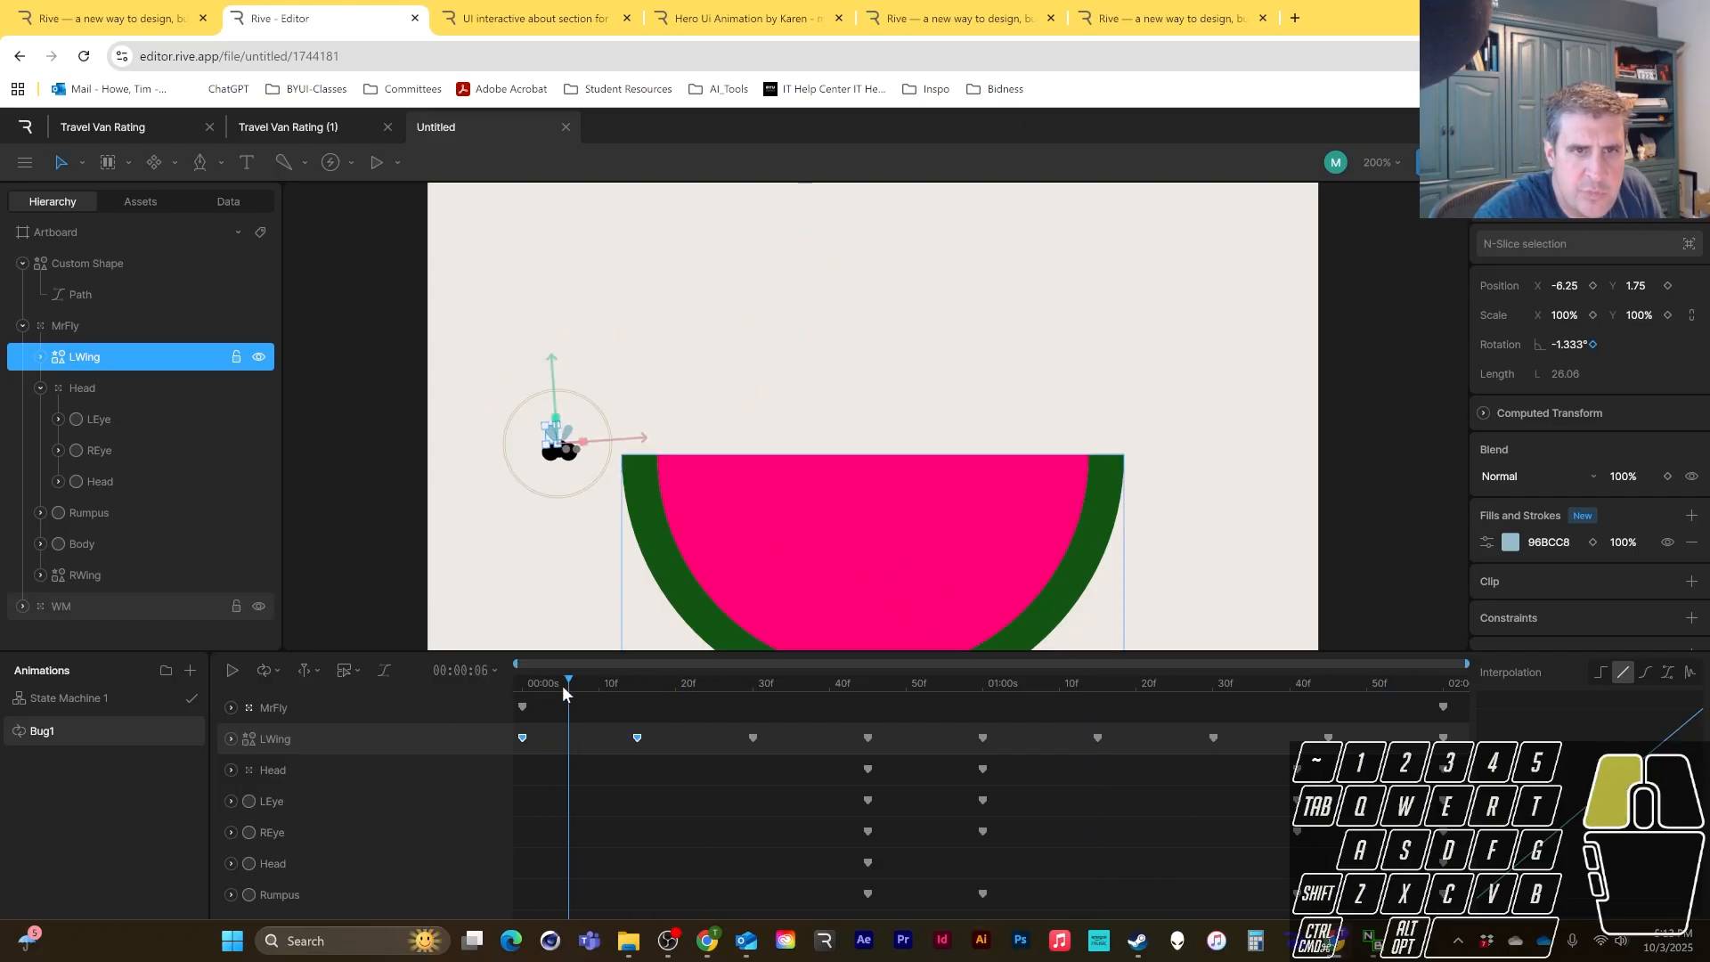
left_click_drag(563, 686, 615, 739)
left_click(621, 741)
left_click_drag(753, 738, 678, 735)
left_click(753, 682)
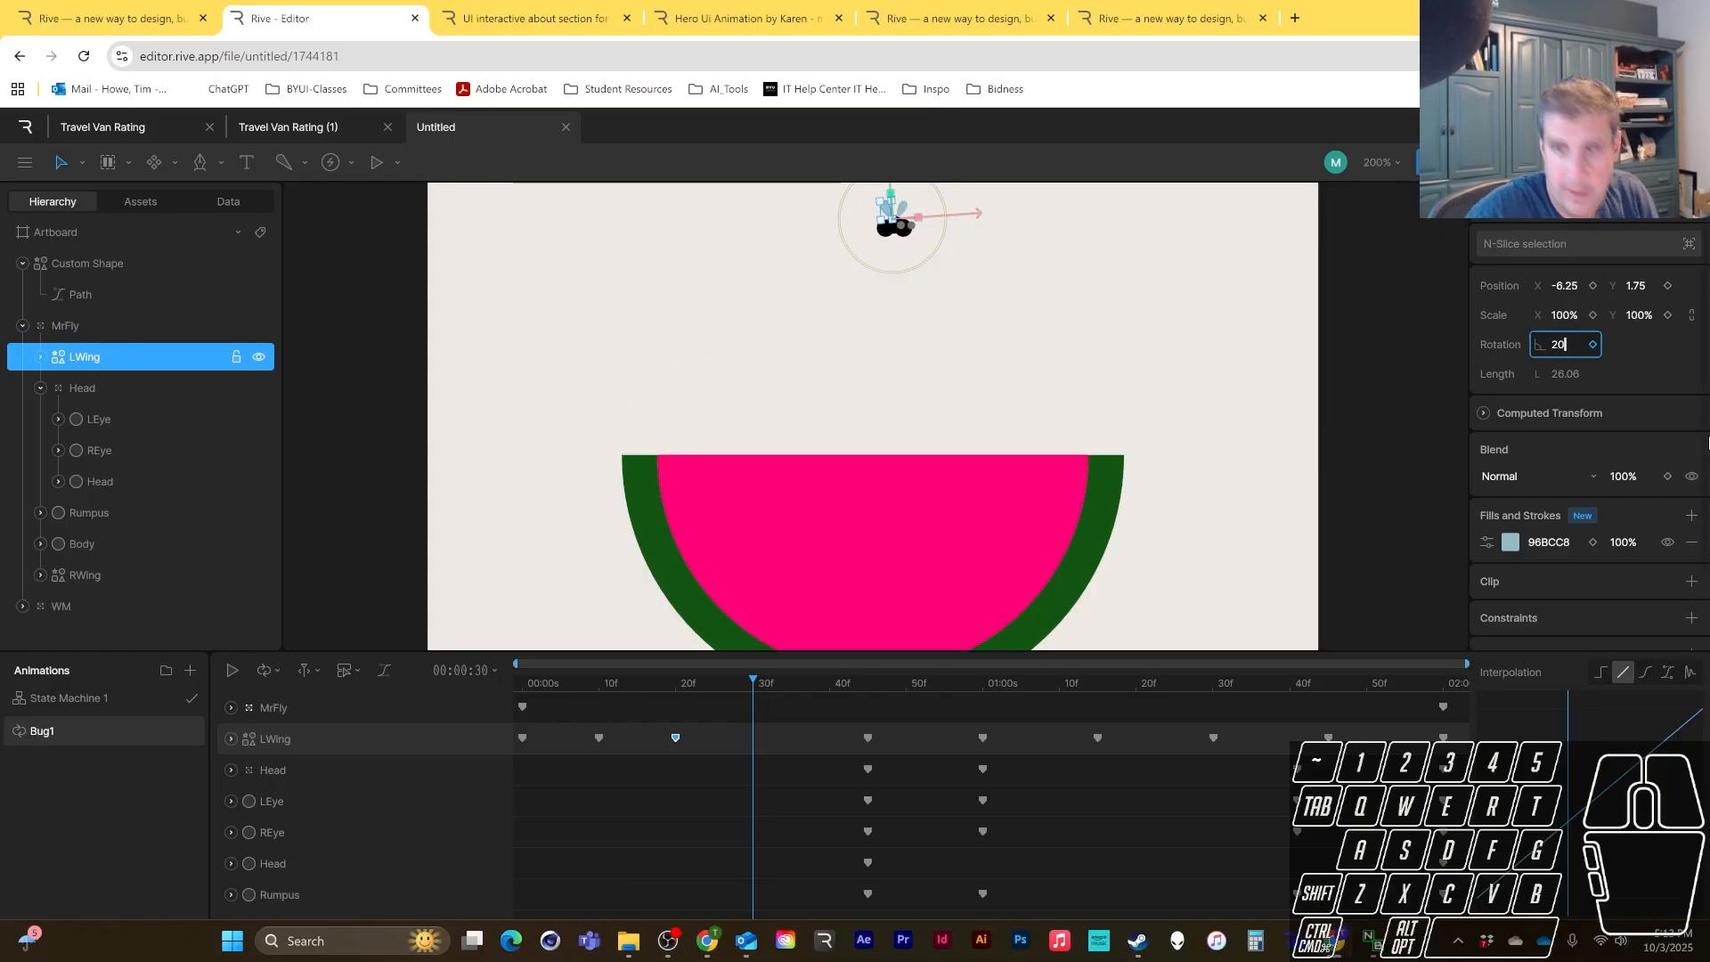
- Replace LWing's keys after 00:00:30 with copies of its first four keys pasted at 00:00:30, 00:01:00 and 00:01:30, and preview the flapping
left_click_drag(795, 761, 1473, 751)
key("Delete")
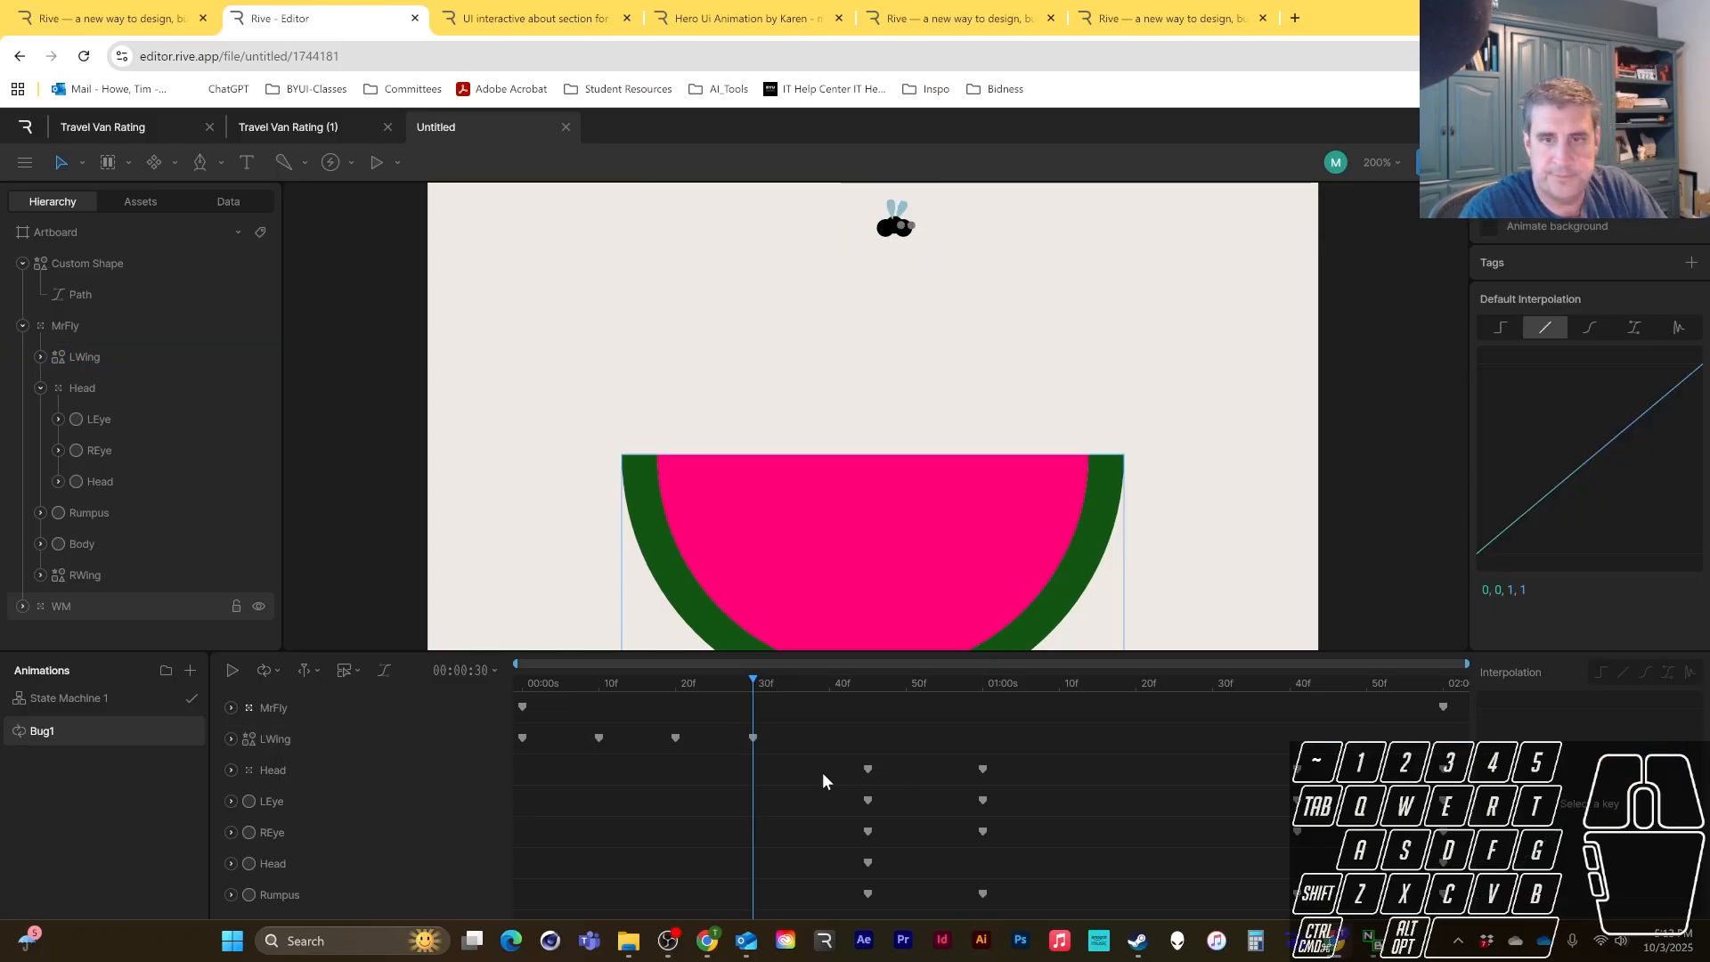
left_click_drag(779, 723, 467, 751)
key("ctrl+c")
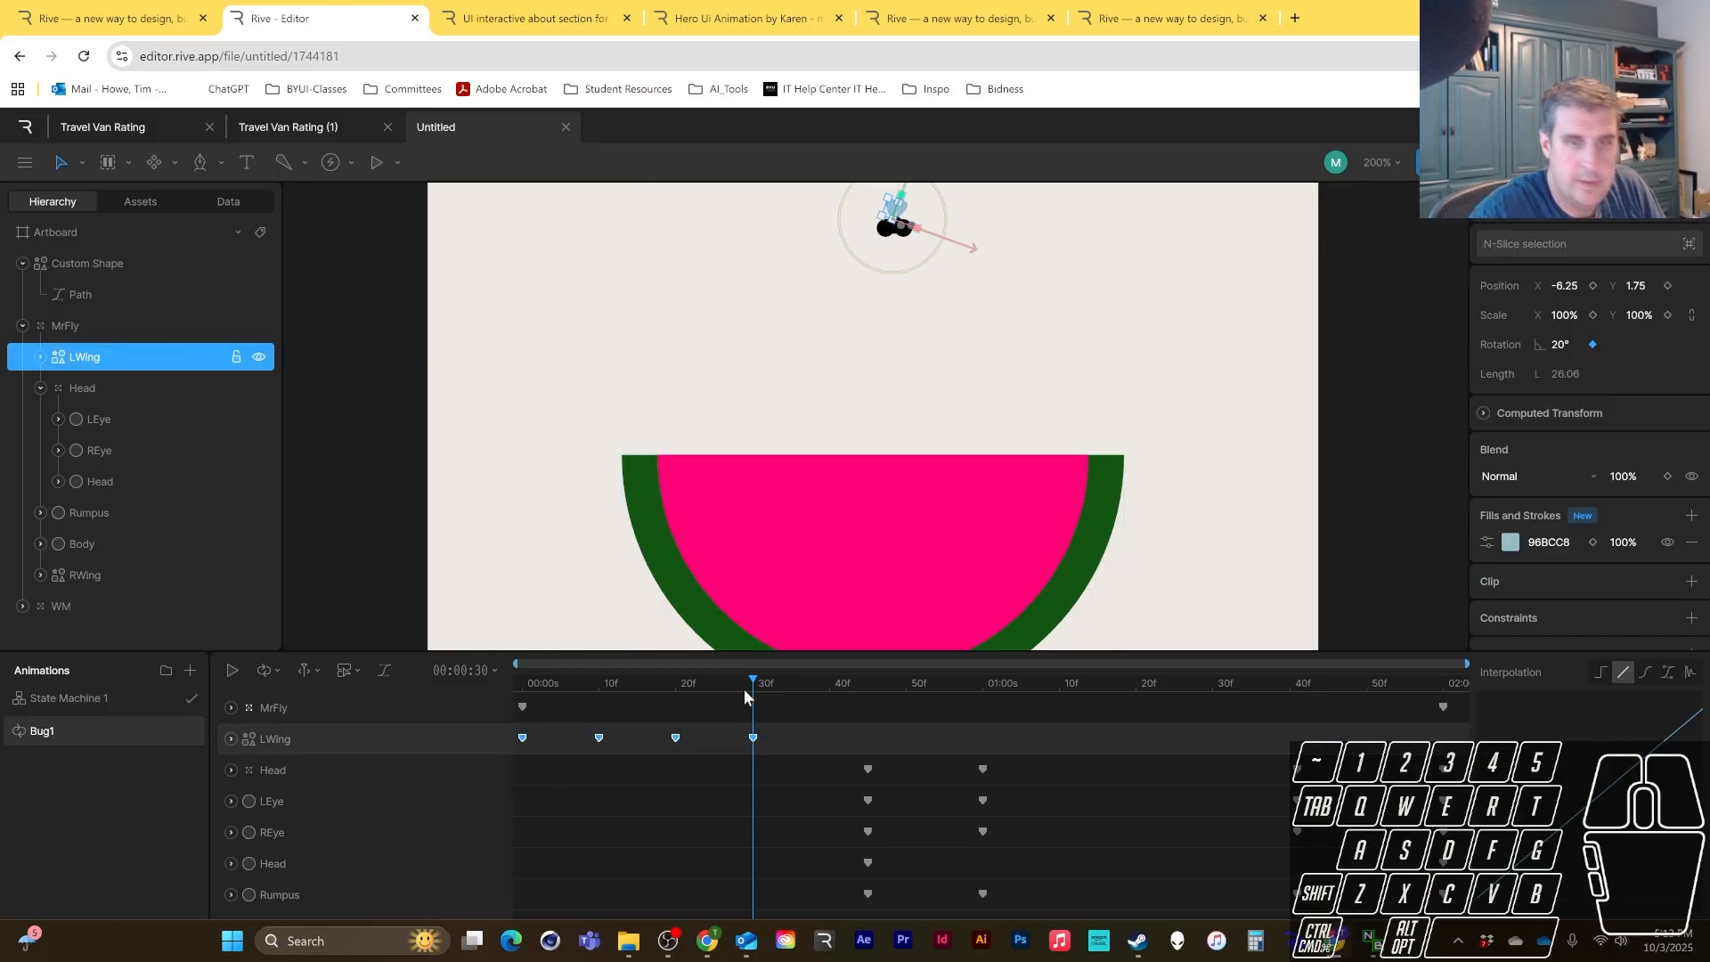
key("ctrl+v")
left_click(982, 679)
key("ctrl+v")
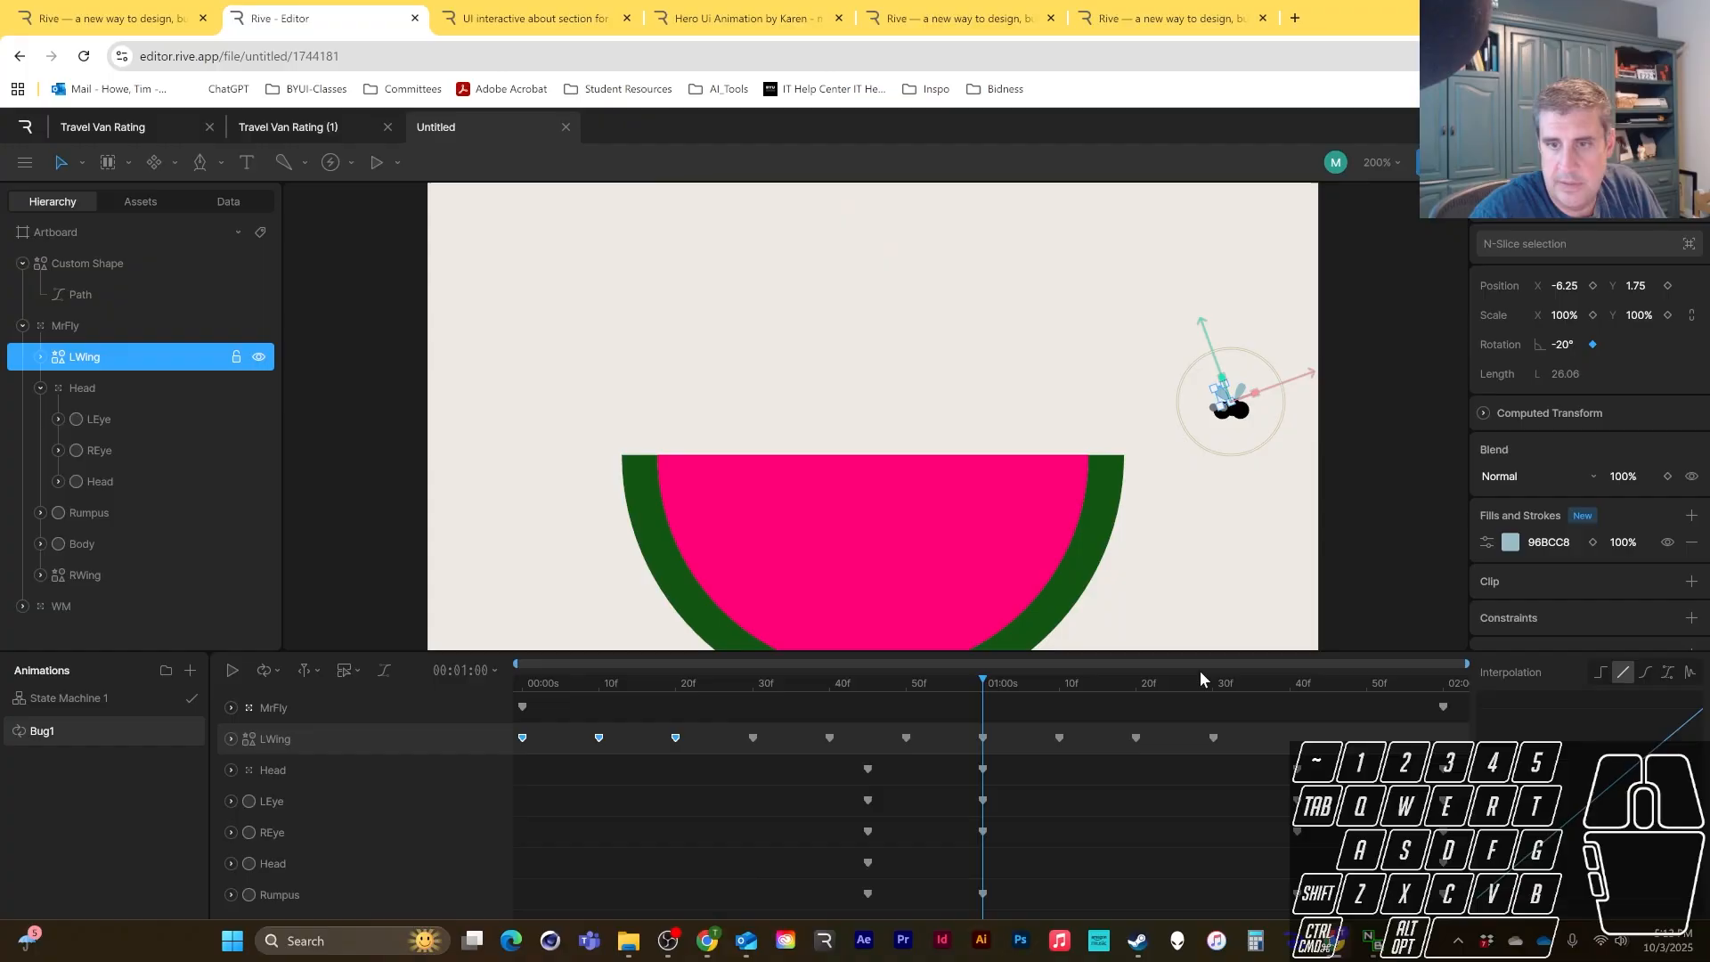
left_click(1207, 670)
left_click(1210, 682)
key("ctrl+v")
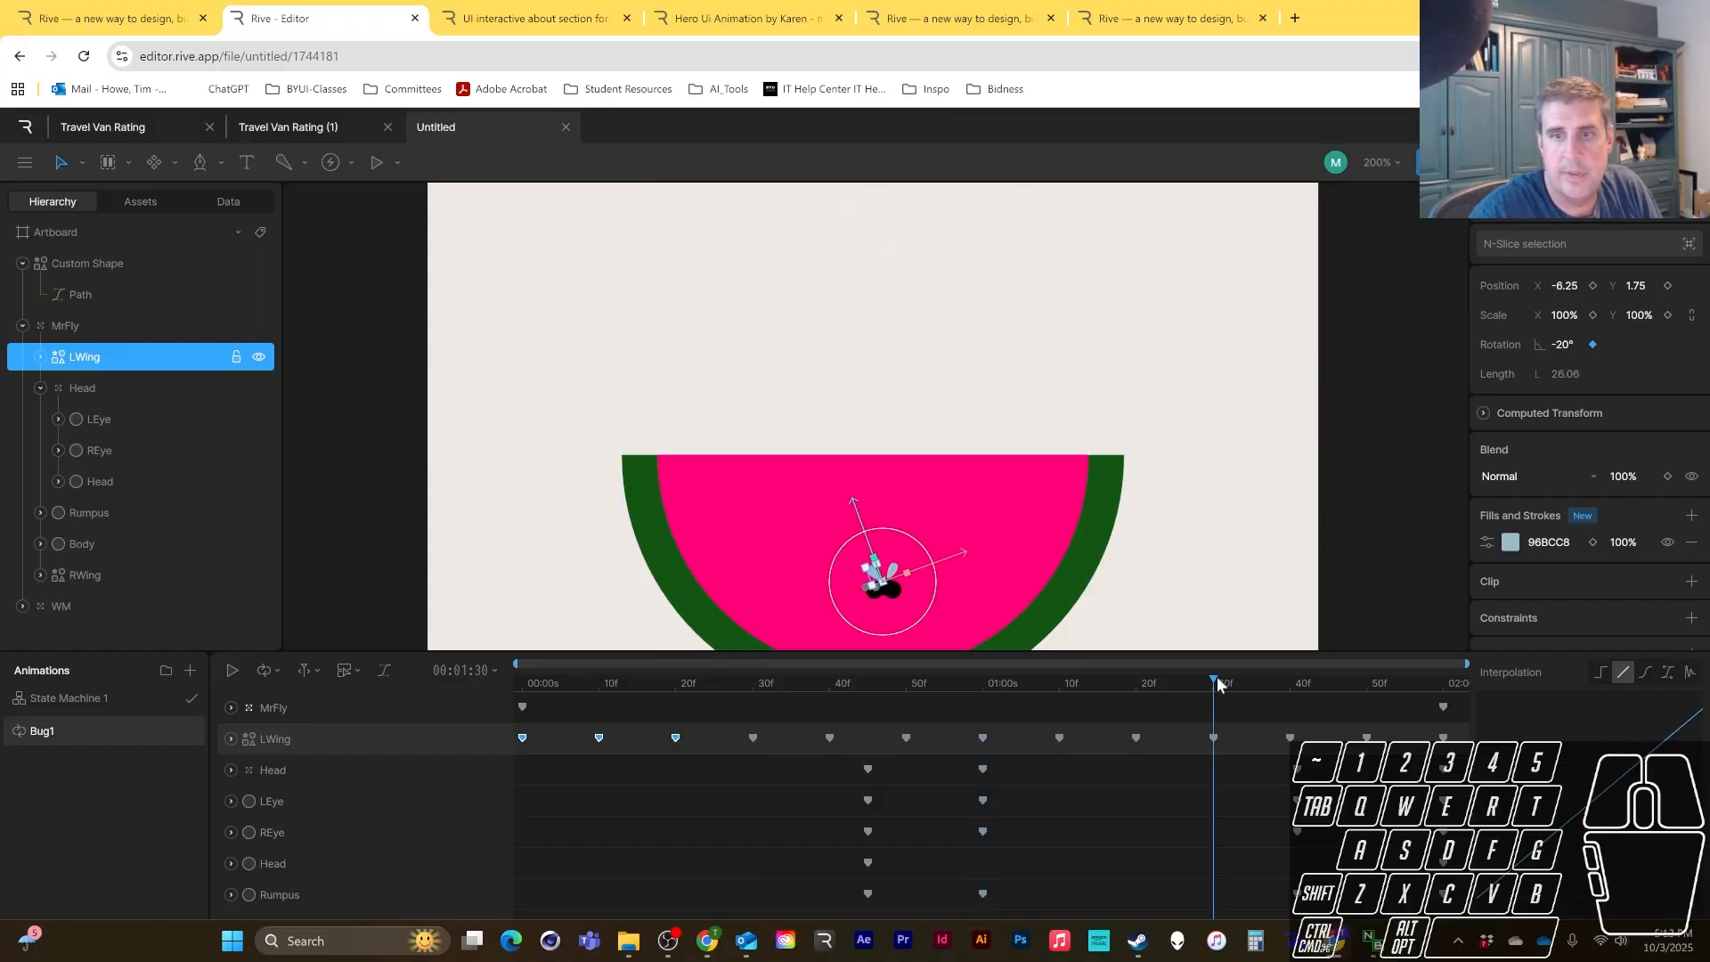
left_click(232, 670)
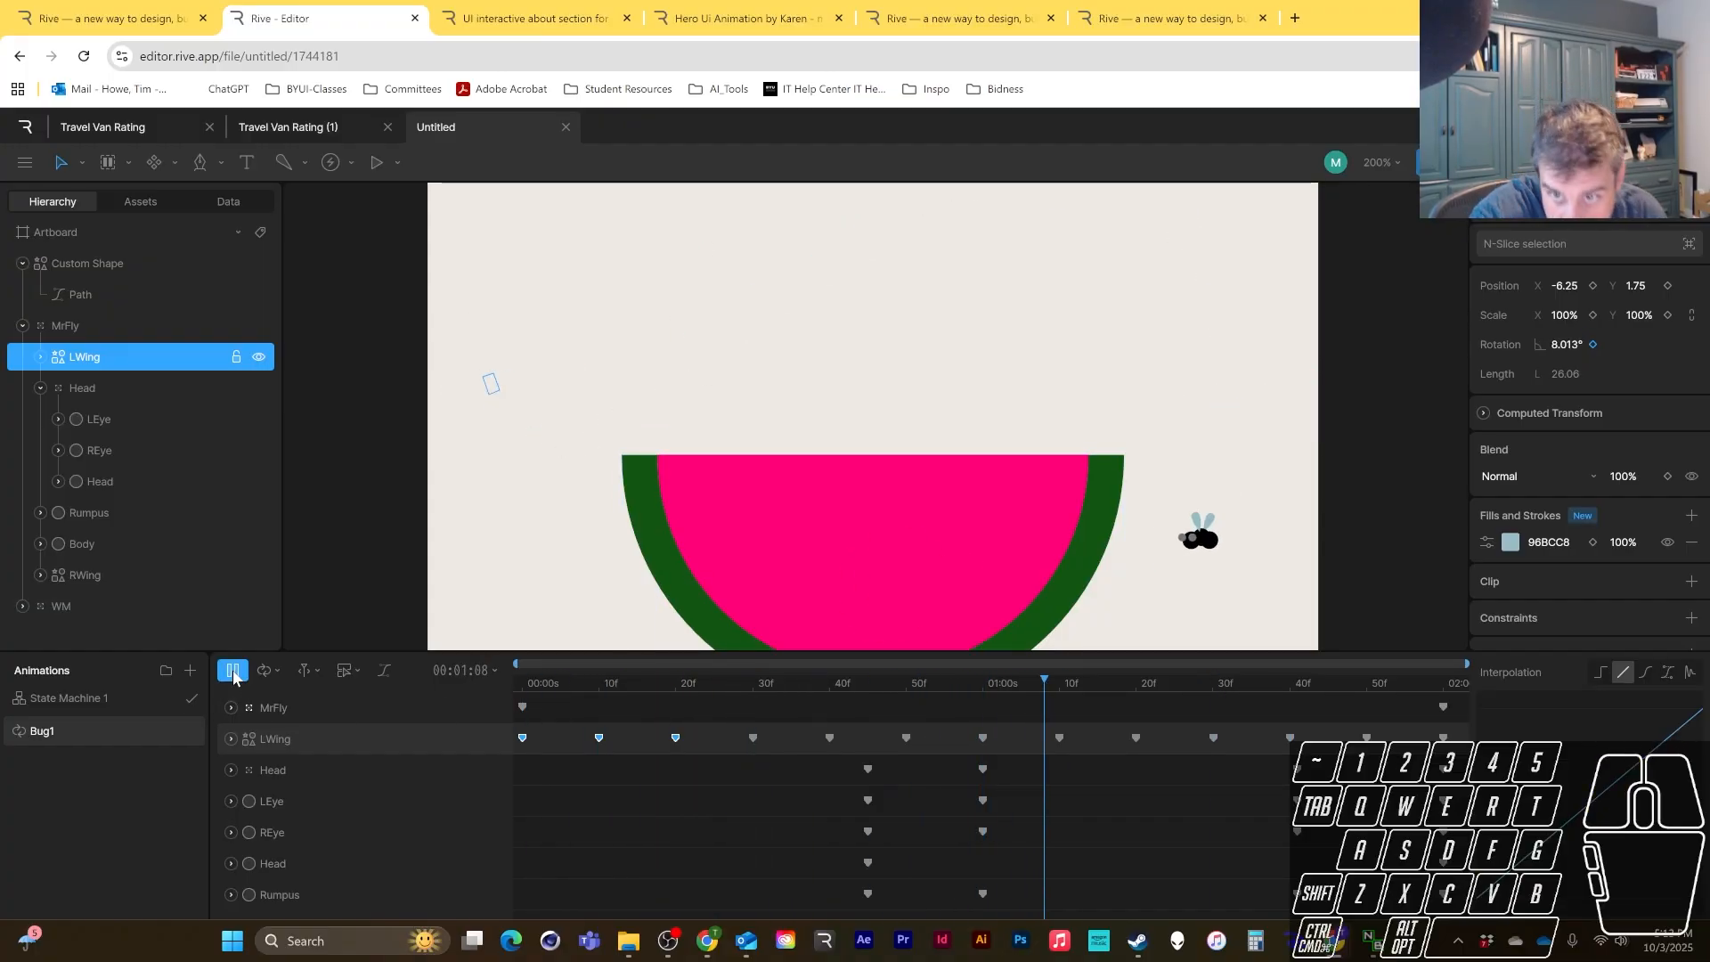
left_click(233, 670)
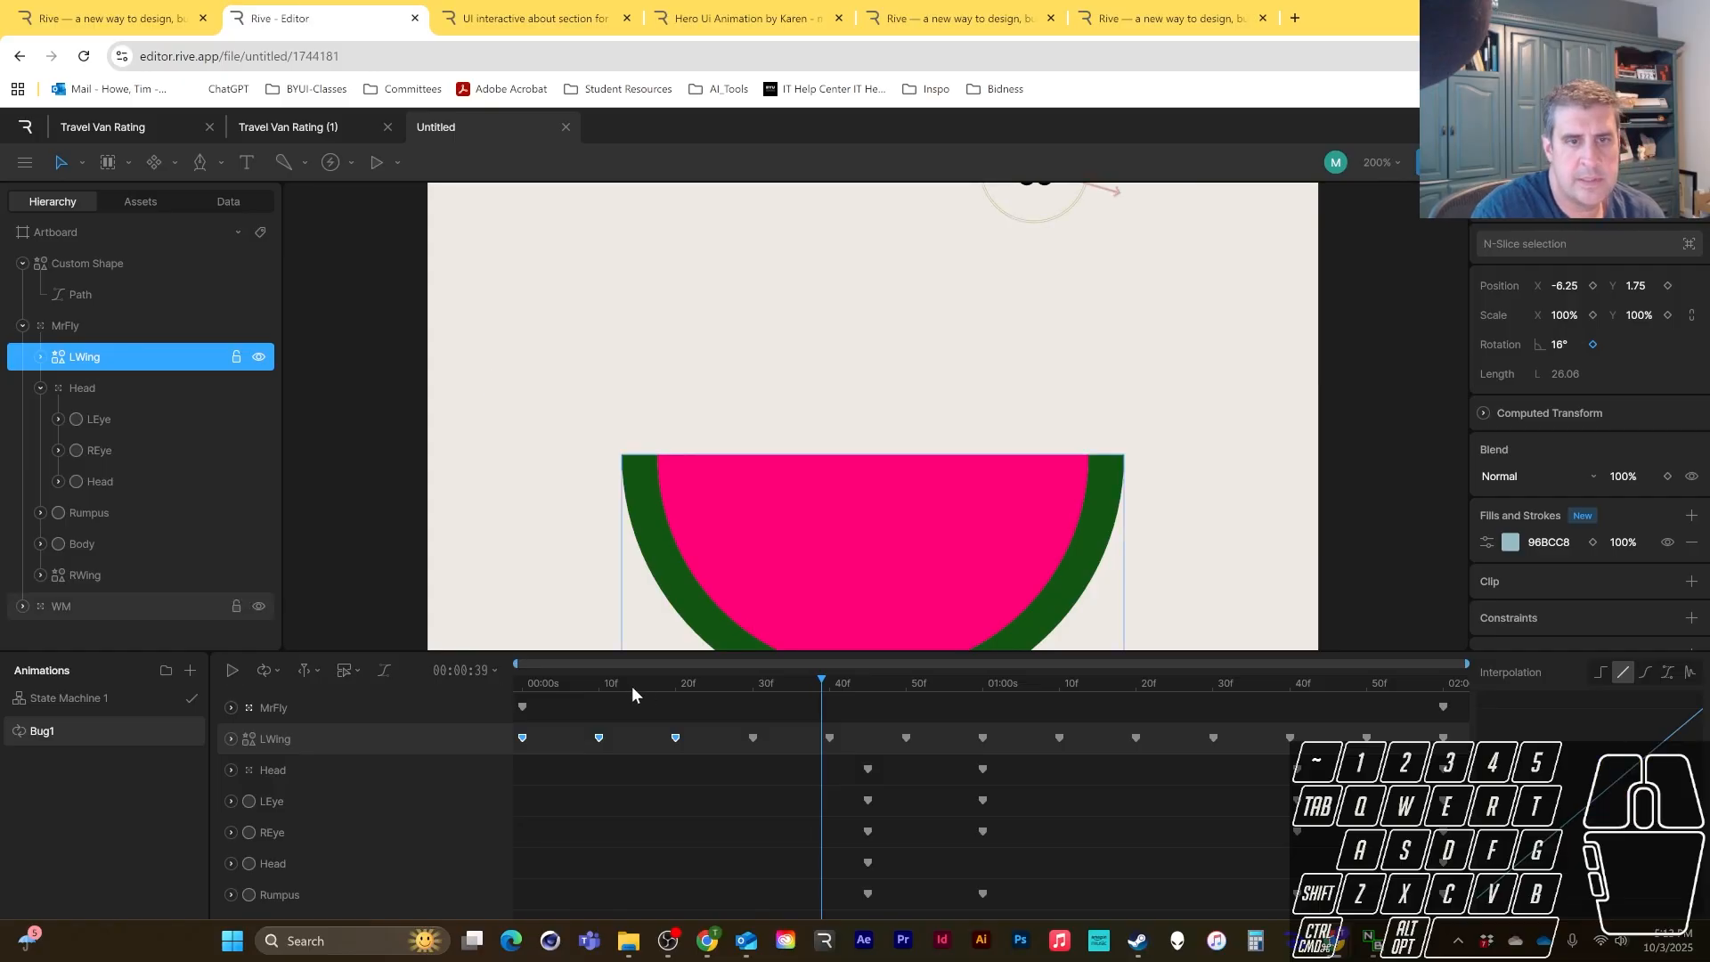
- Move LWing's second, third and fourth keys to 00:00:05, 00:00:10 and 00:00:15, and delete all its keys after them
left_click_drag(633, 686, 563, 741)
left_click(595, 719)
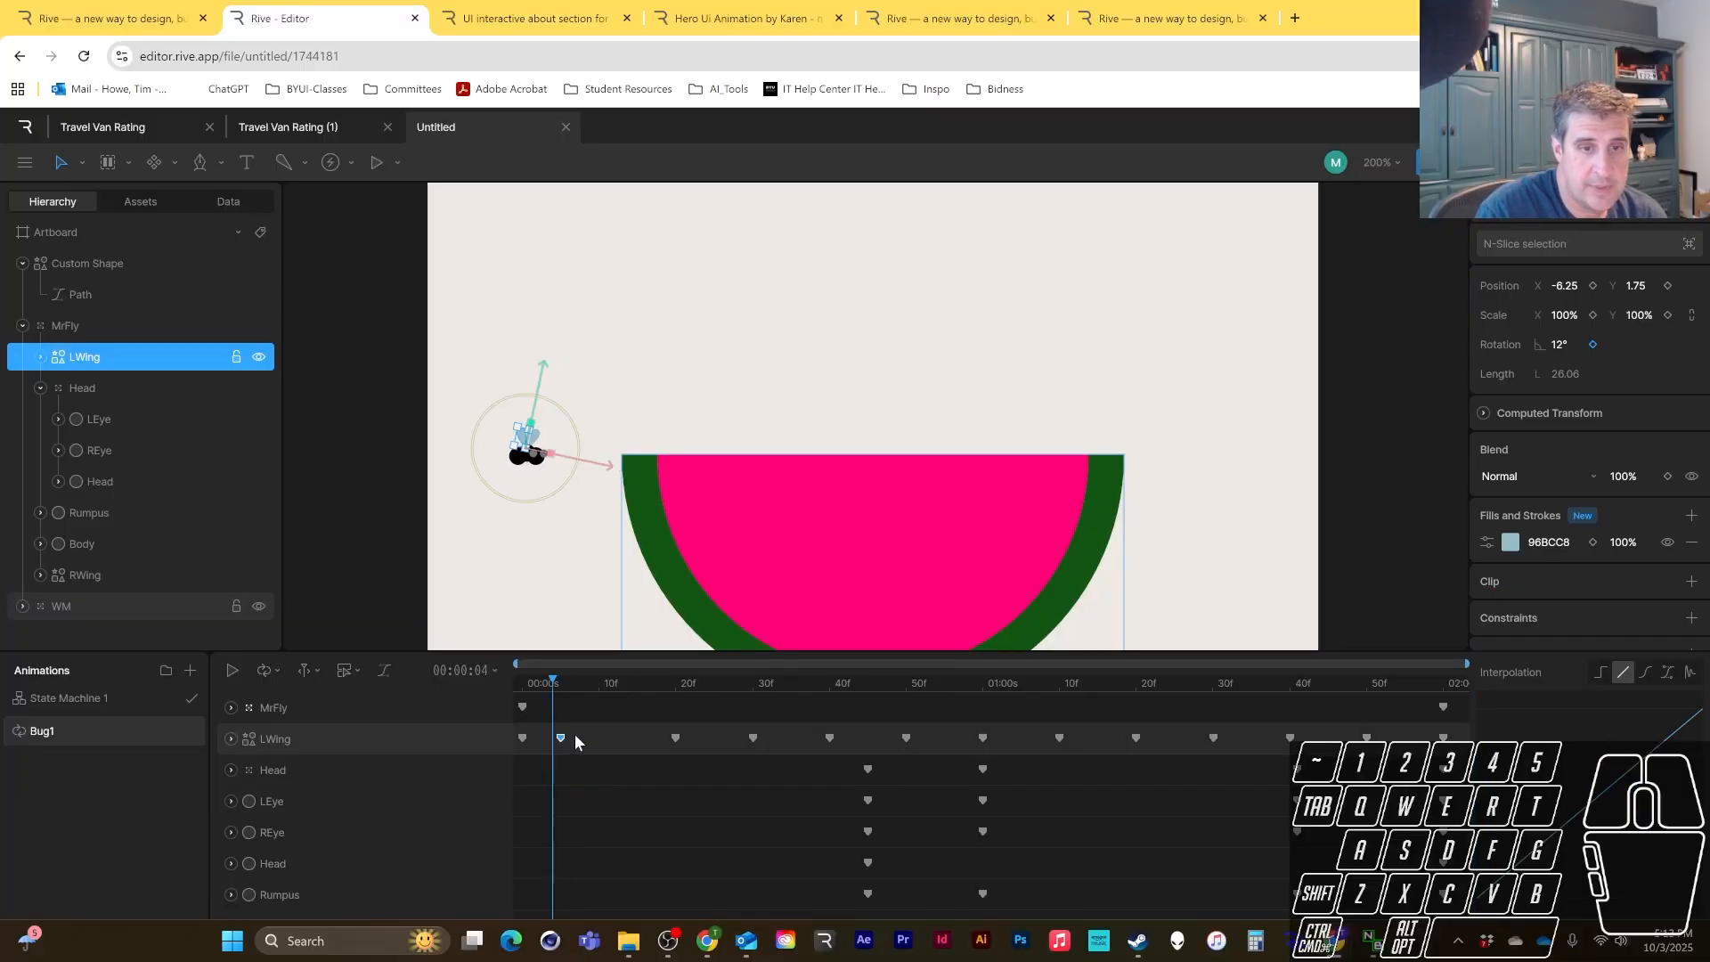
mouse_move(675, 737)
left_mouse_down()
mouse_move(612, 739)
mouse_move(675, 739)
left_mouse_up()
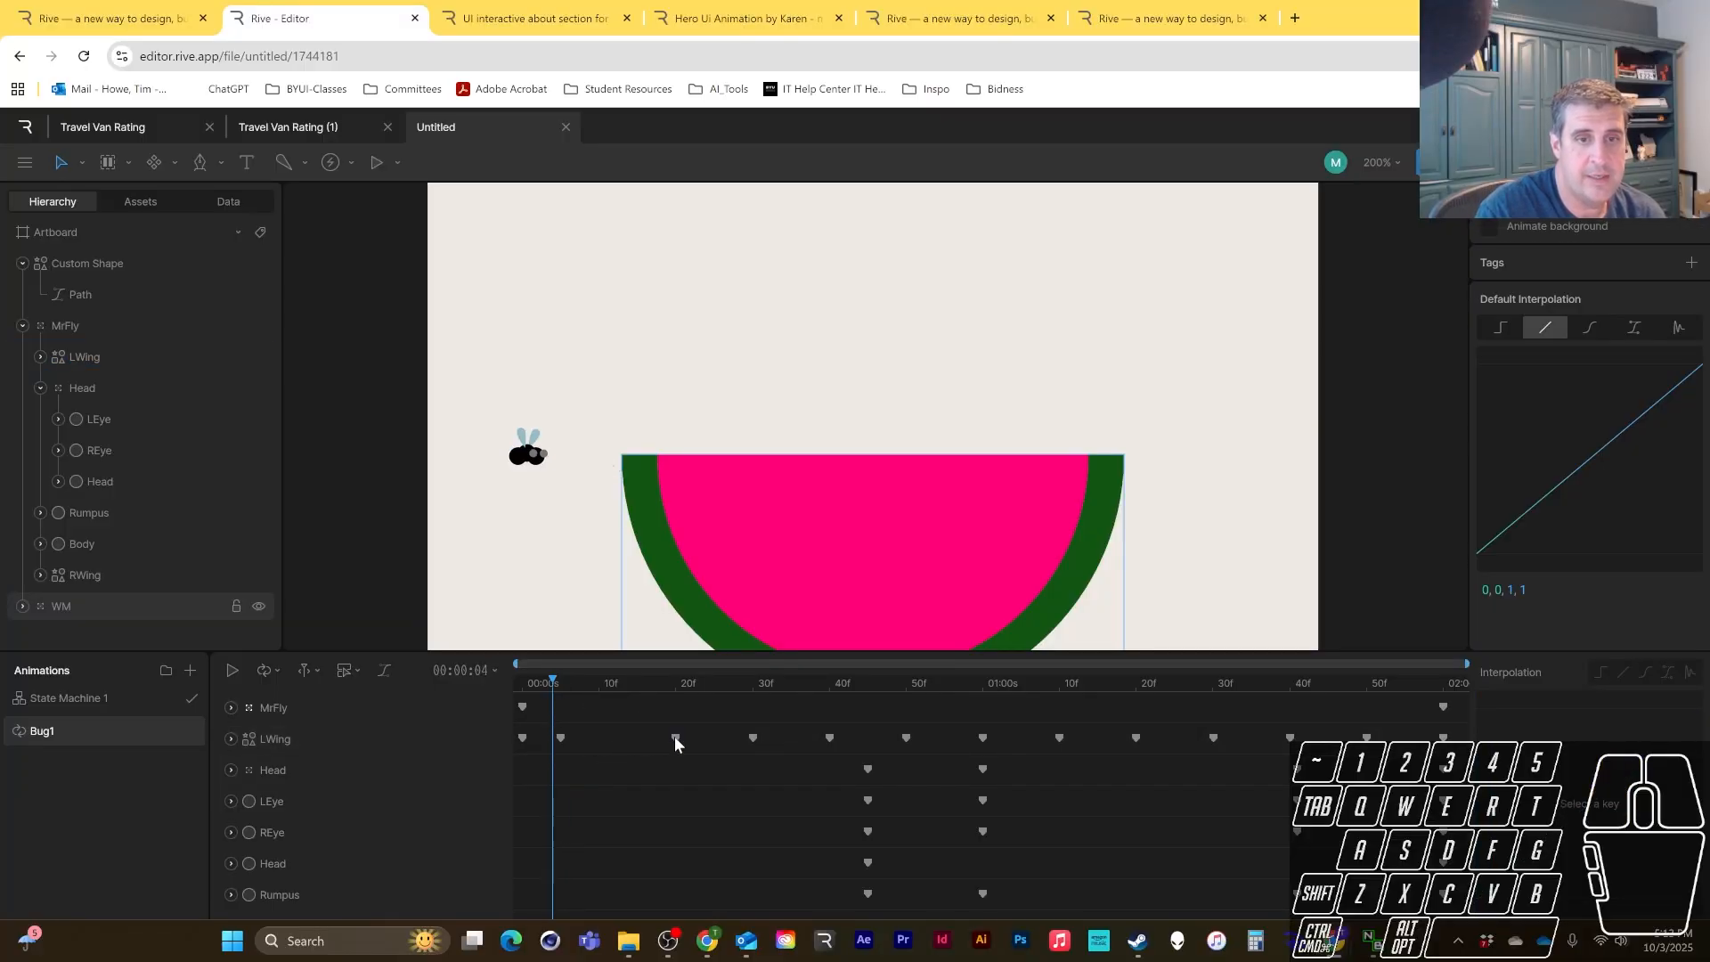
left_click(675, 738)
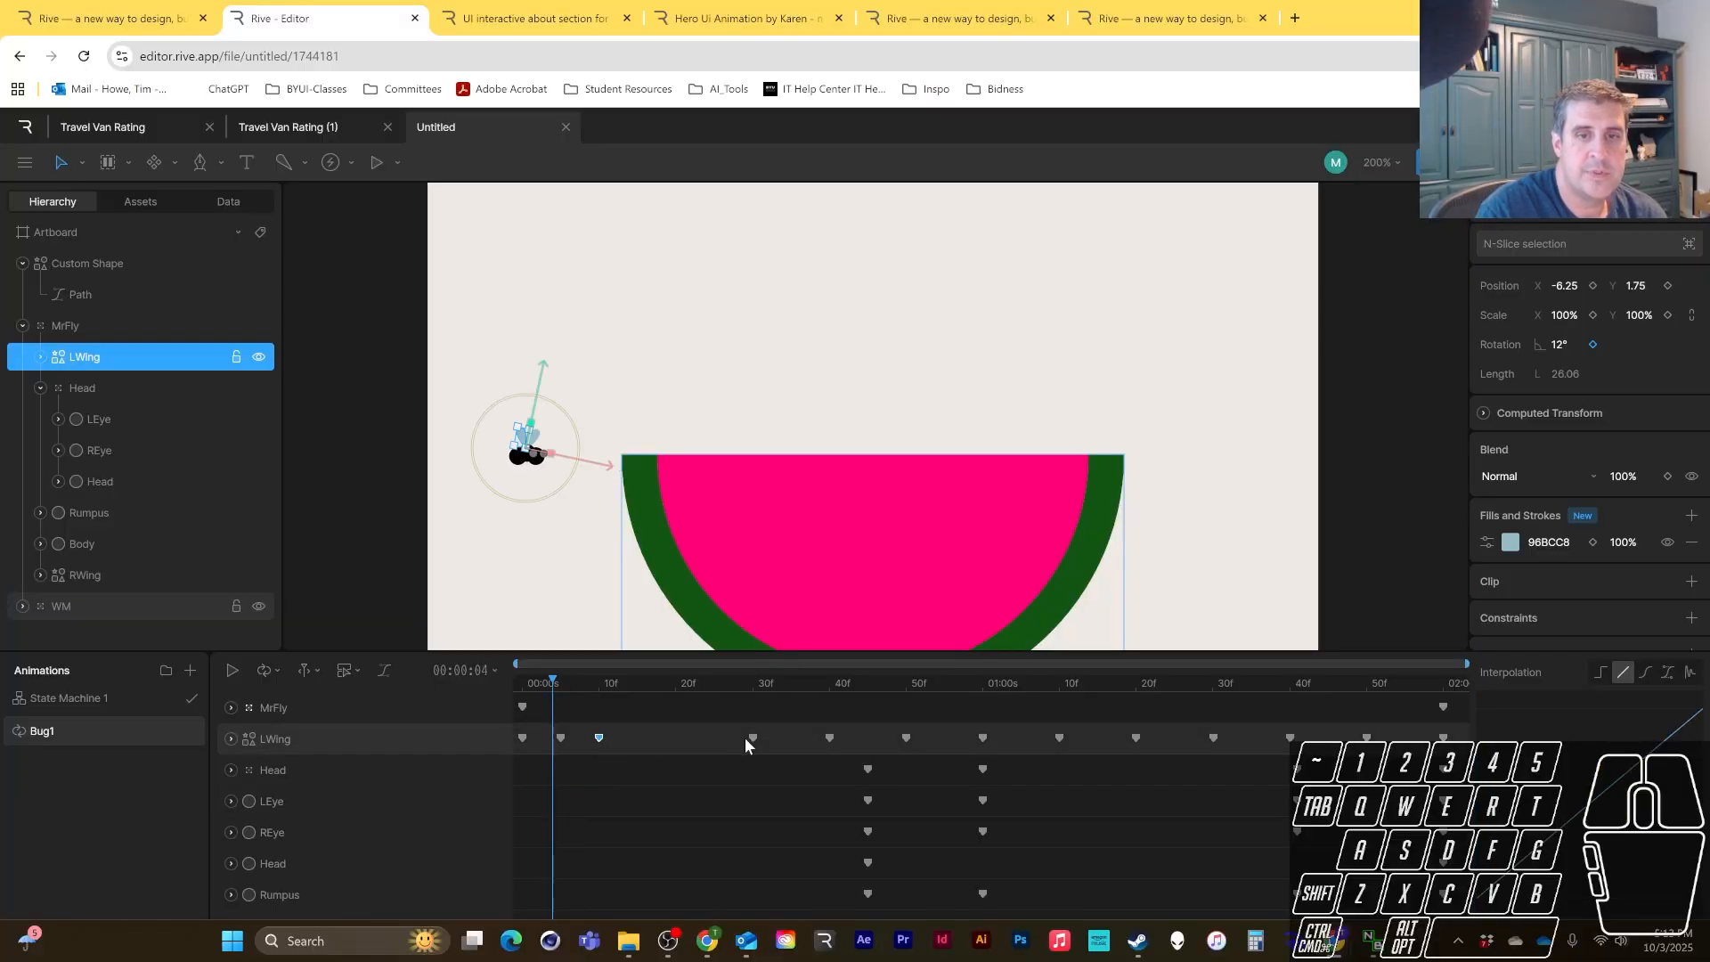
left_click_drag(748, 738, 728, 743)
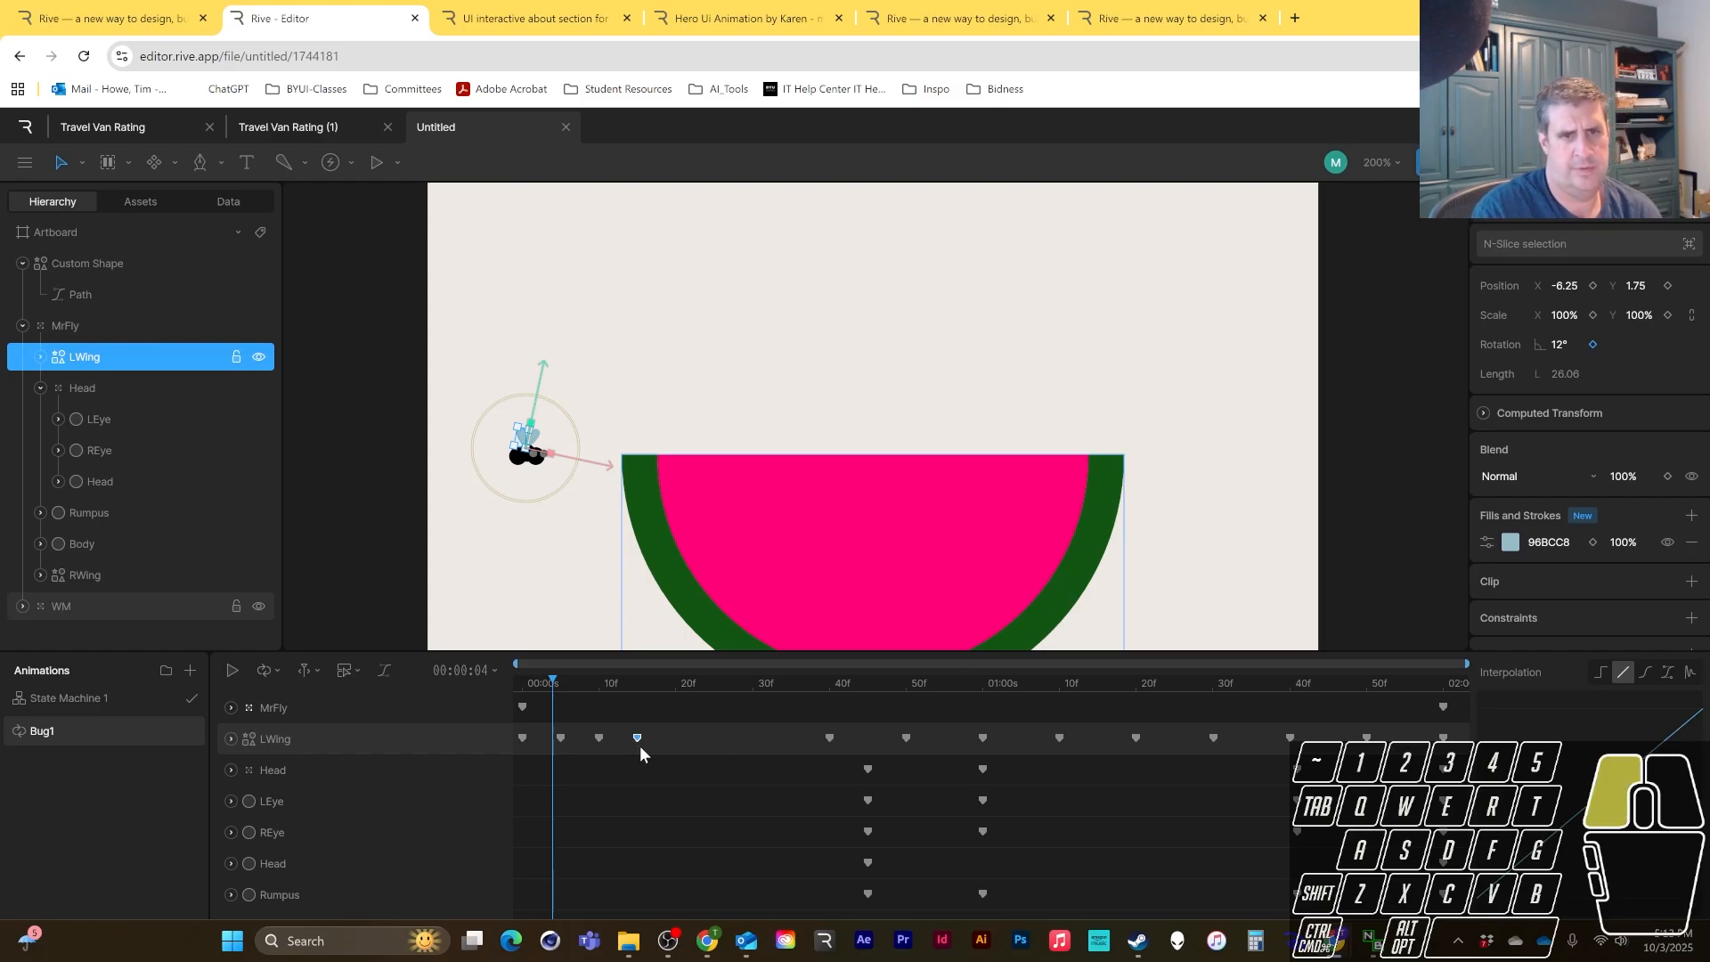
left_click(641, 744)
left_click(639, 734)
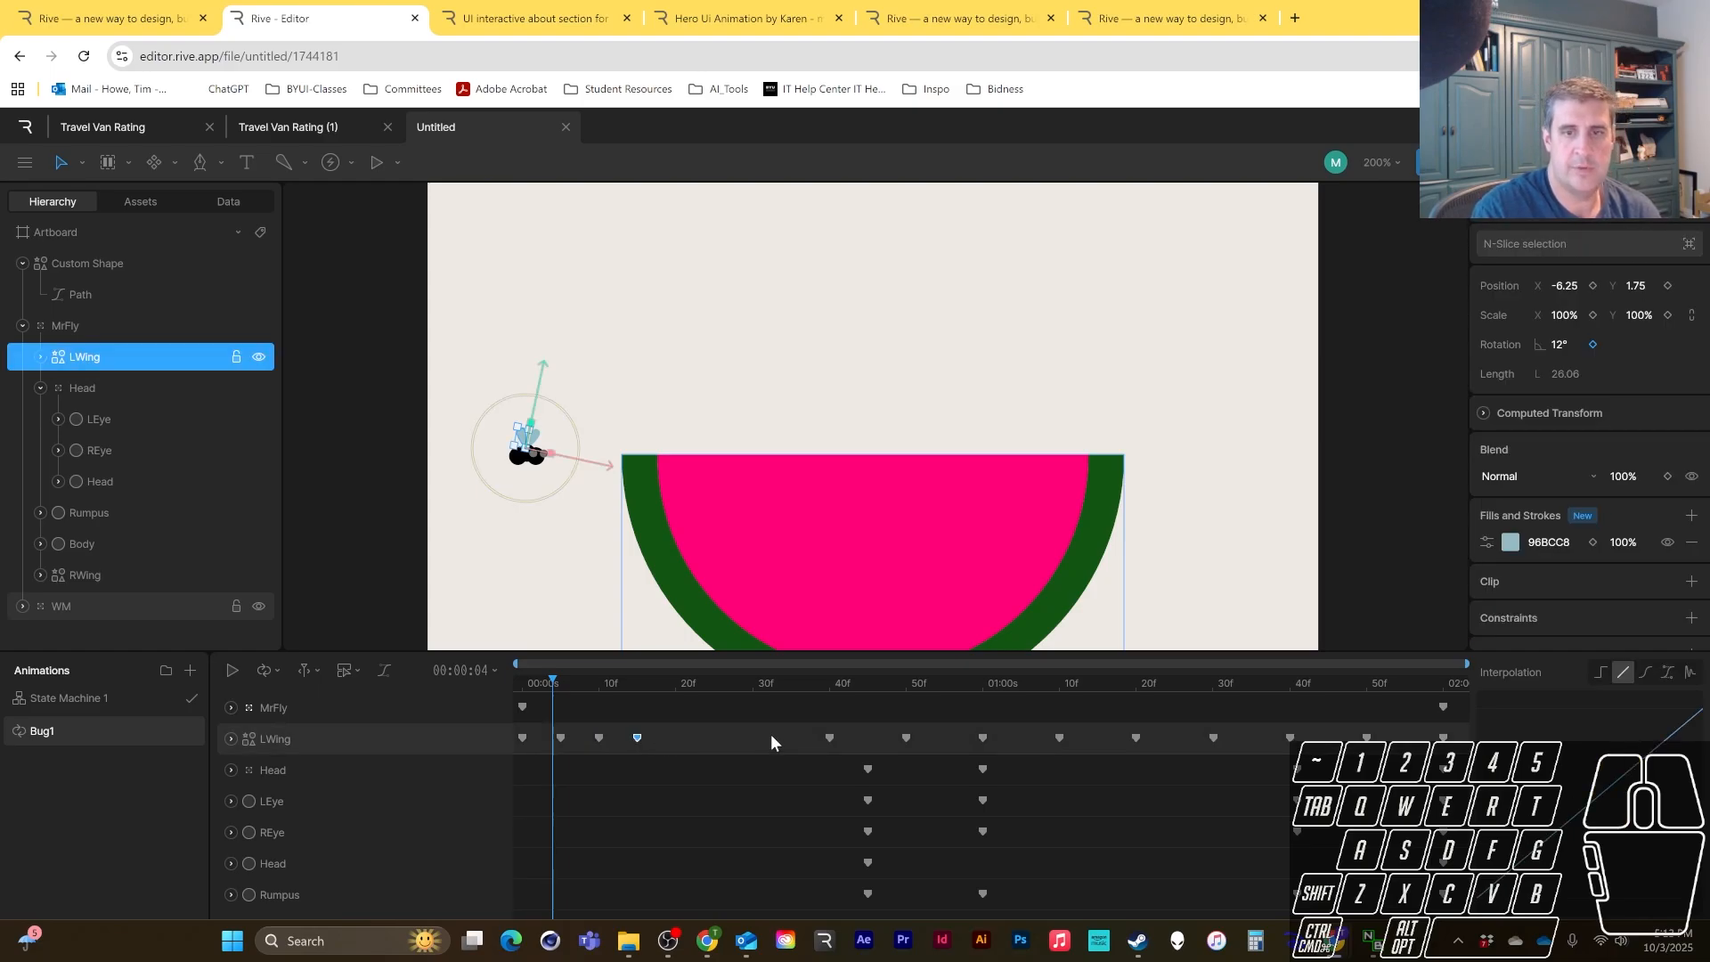
left_click_drag(771, 742, 1438, 748)
key("Delete")
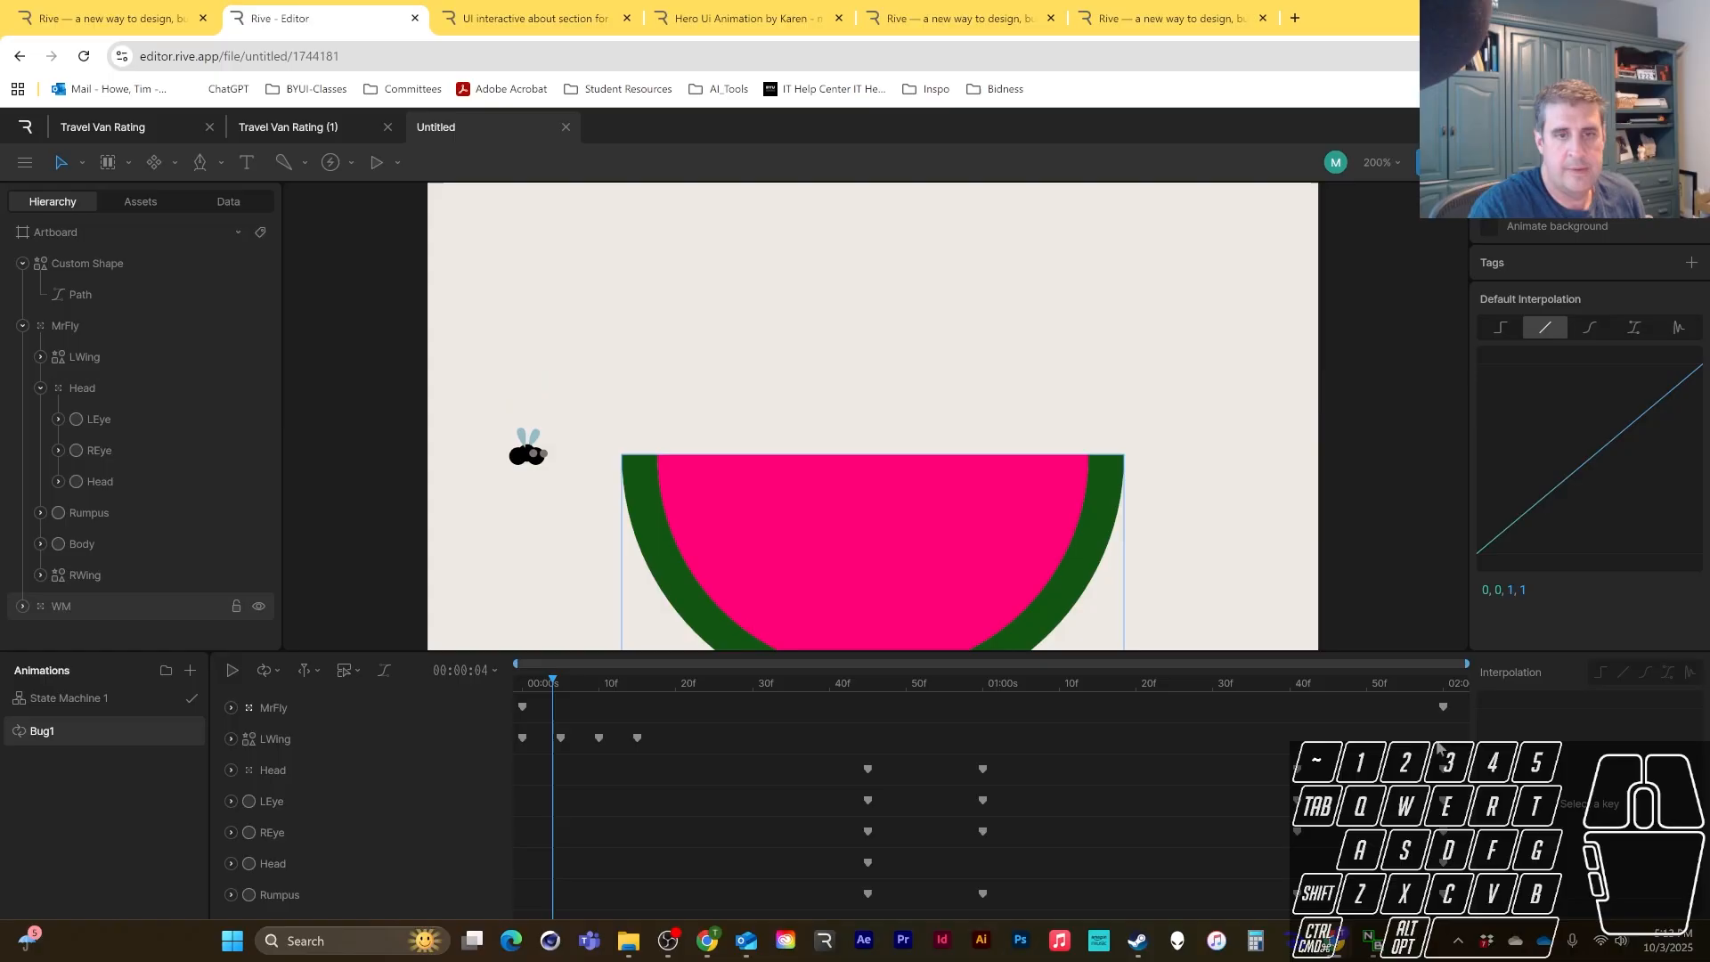
- Copy LWing's four keys and paste them every 15 frames from 00:00:15 to 00:01:45, and preview the faster flapping
left_click_drag(680, 737, 511, 746)
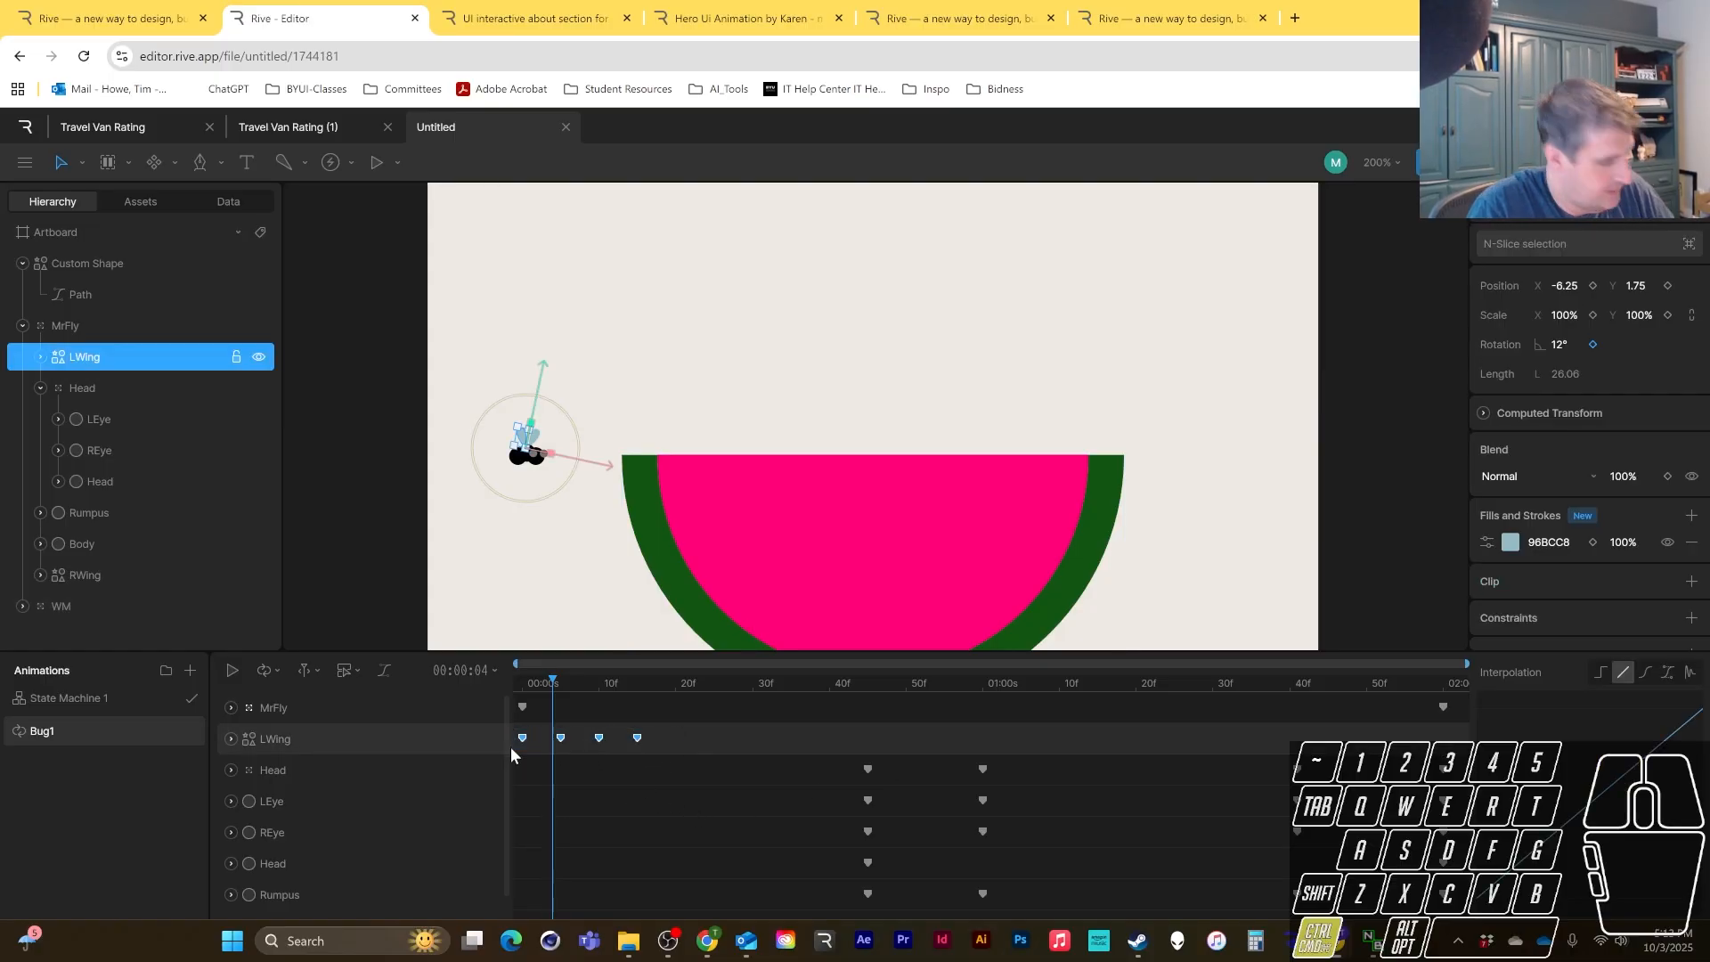
left_click(639, 682)
key("ctrl+v")
left_click(752, 678)
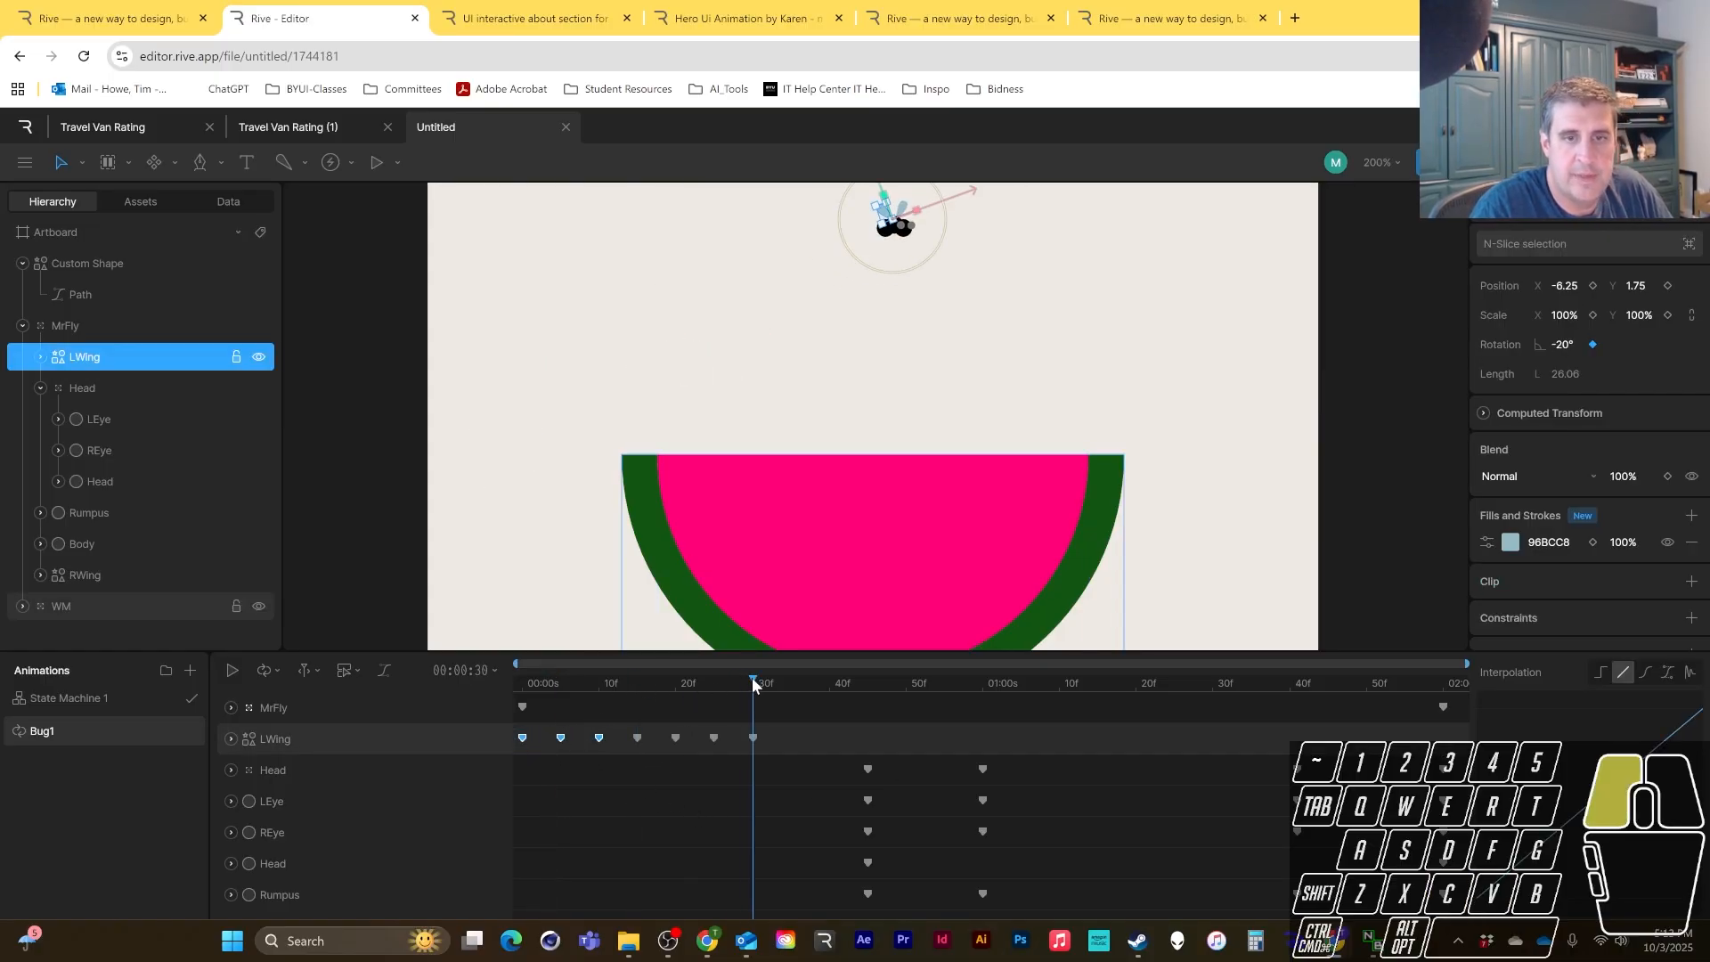
key("ctrl+v")
left_click(868, 681)
key("ctrl+v")
left_click(980, 680)
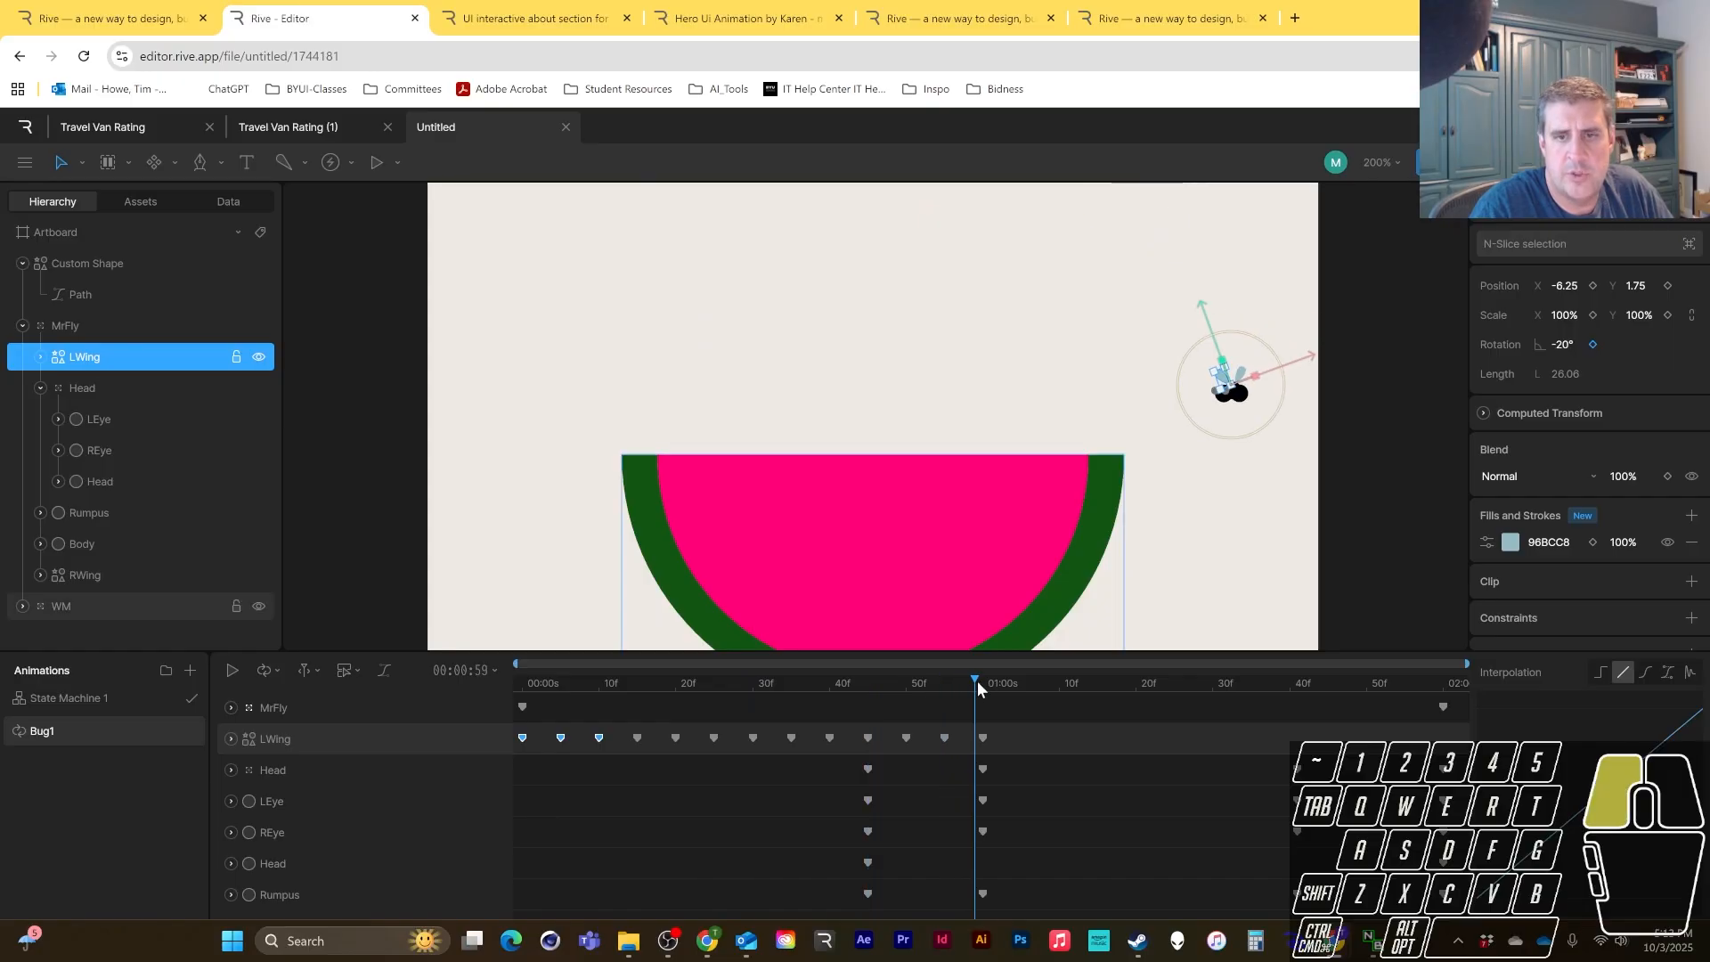
key("ctrl+v")
left_click(1065, 683)
left_click(1094, 680)
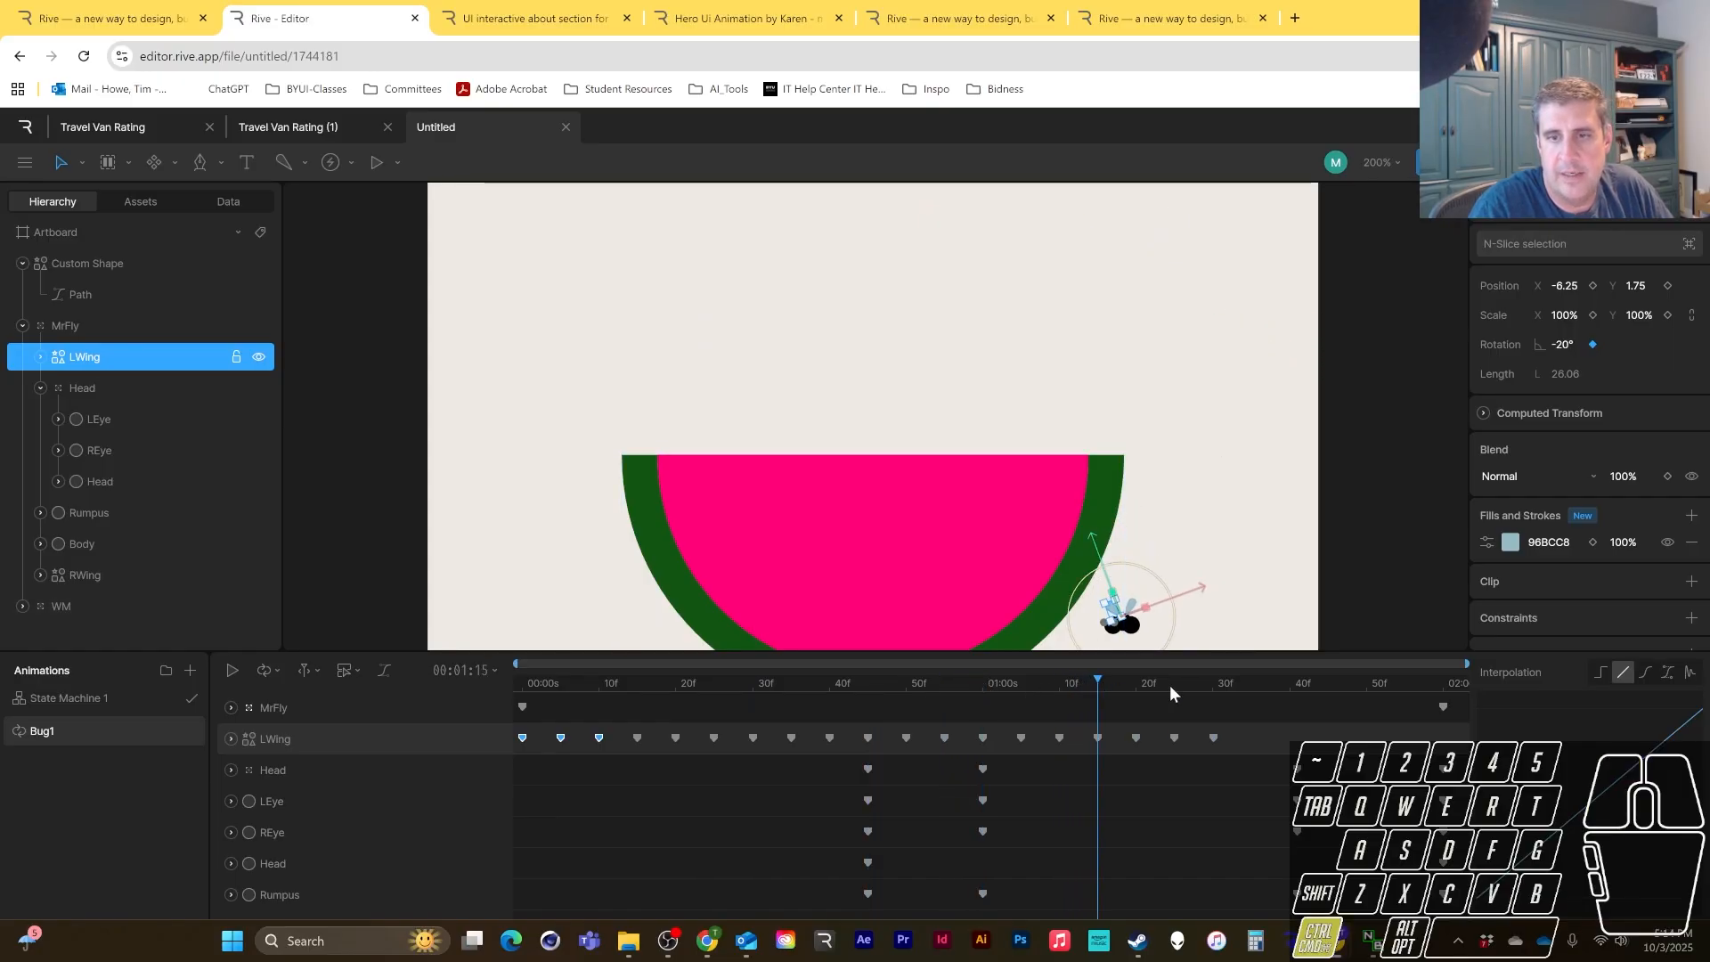
key("ctrl+v")
left_click(1211, 682)
key("ctrl+v")
left_click(1328, 679)
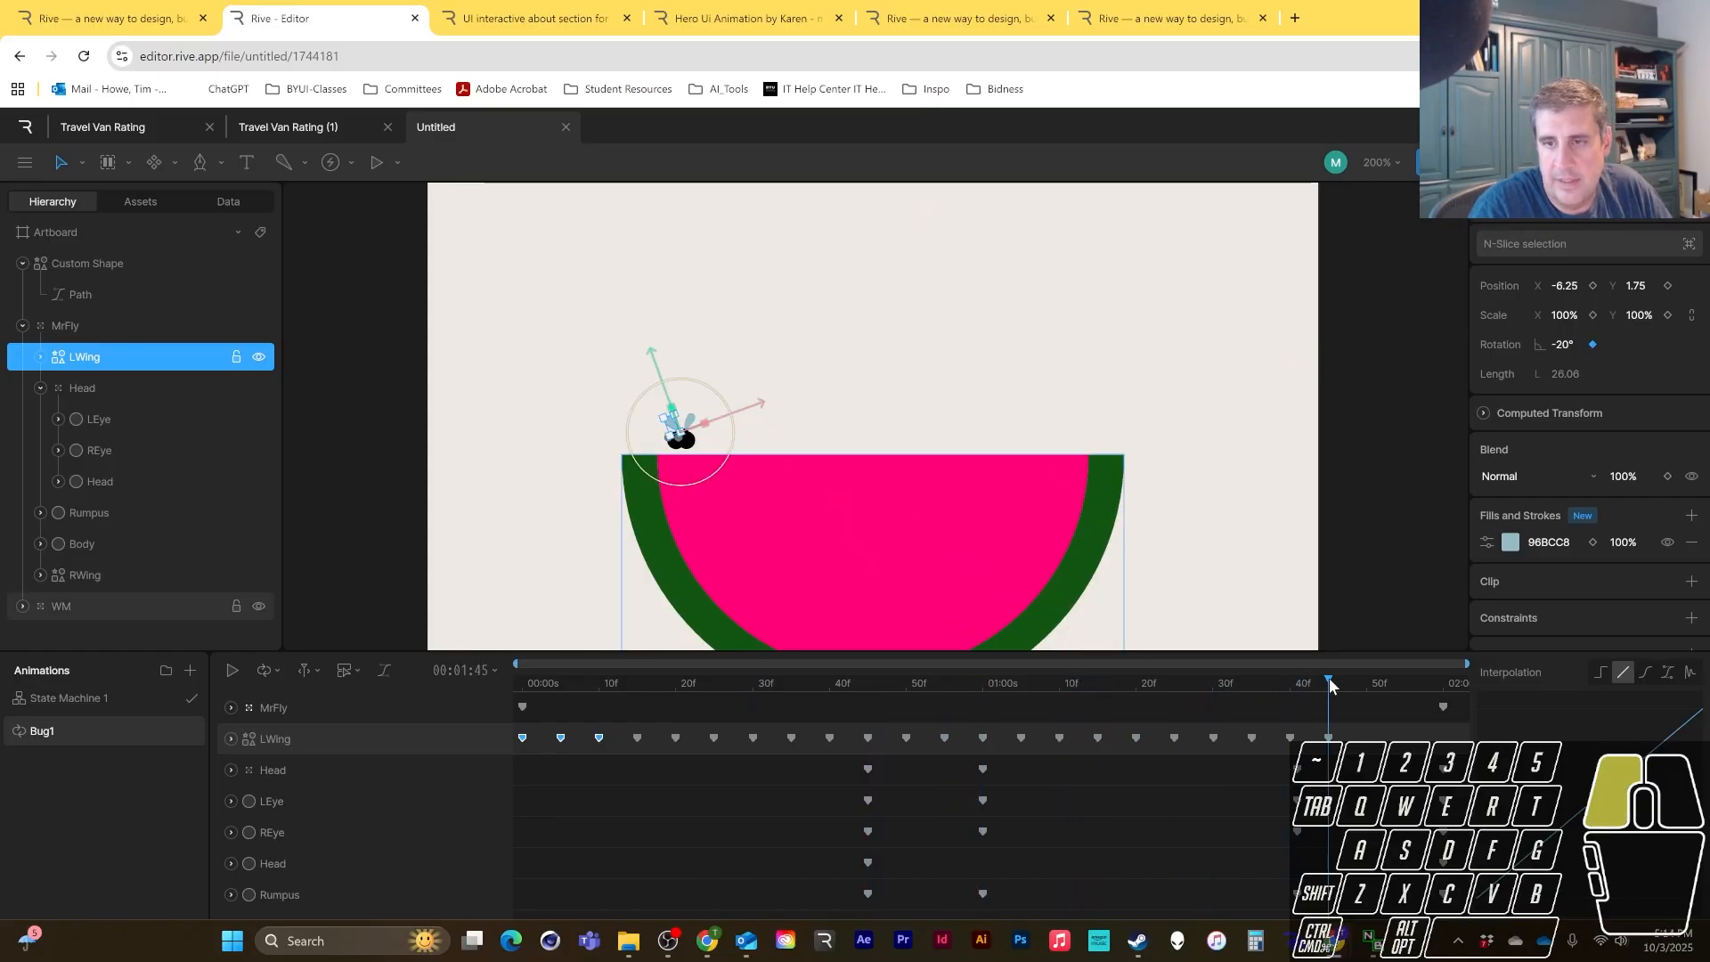
left_click(232, 670)
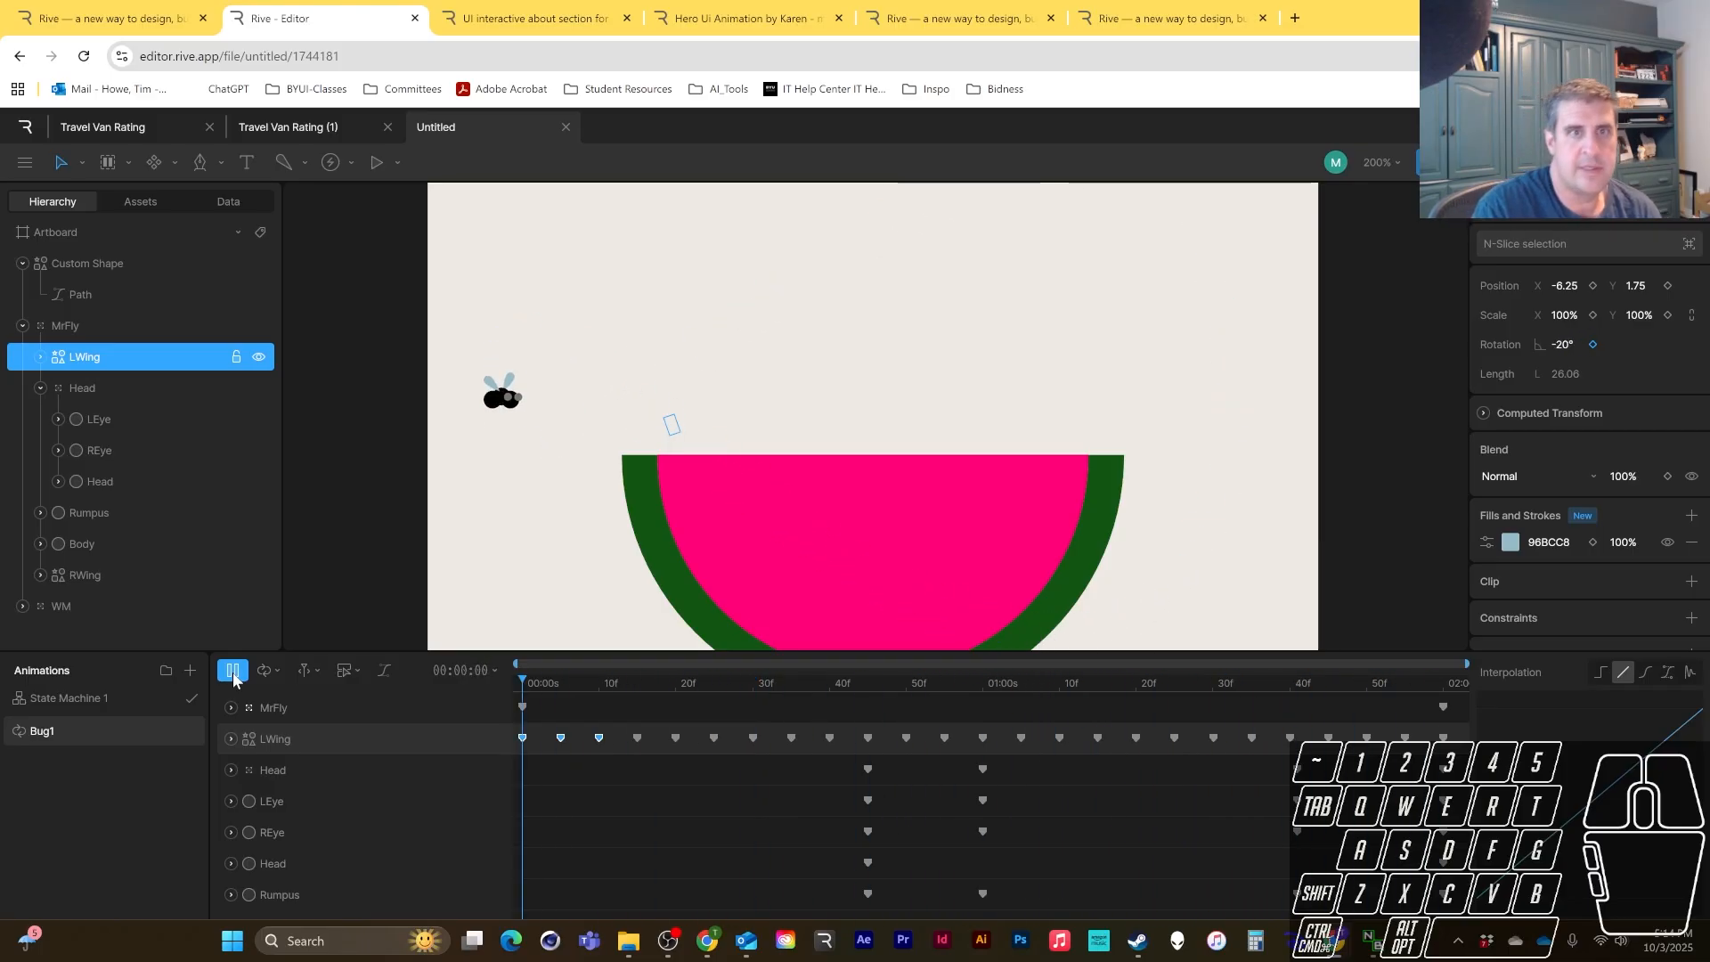
left_click(234, 674)
- Set RWing's rotation to 80° on its key at 00:00:00
left_click_drag(575, 682, 527, 688)
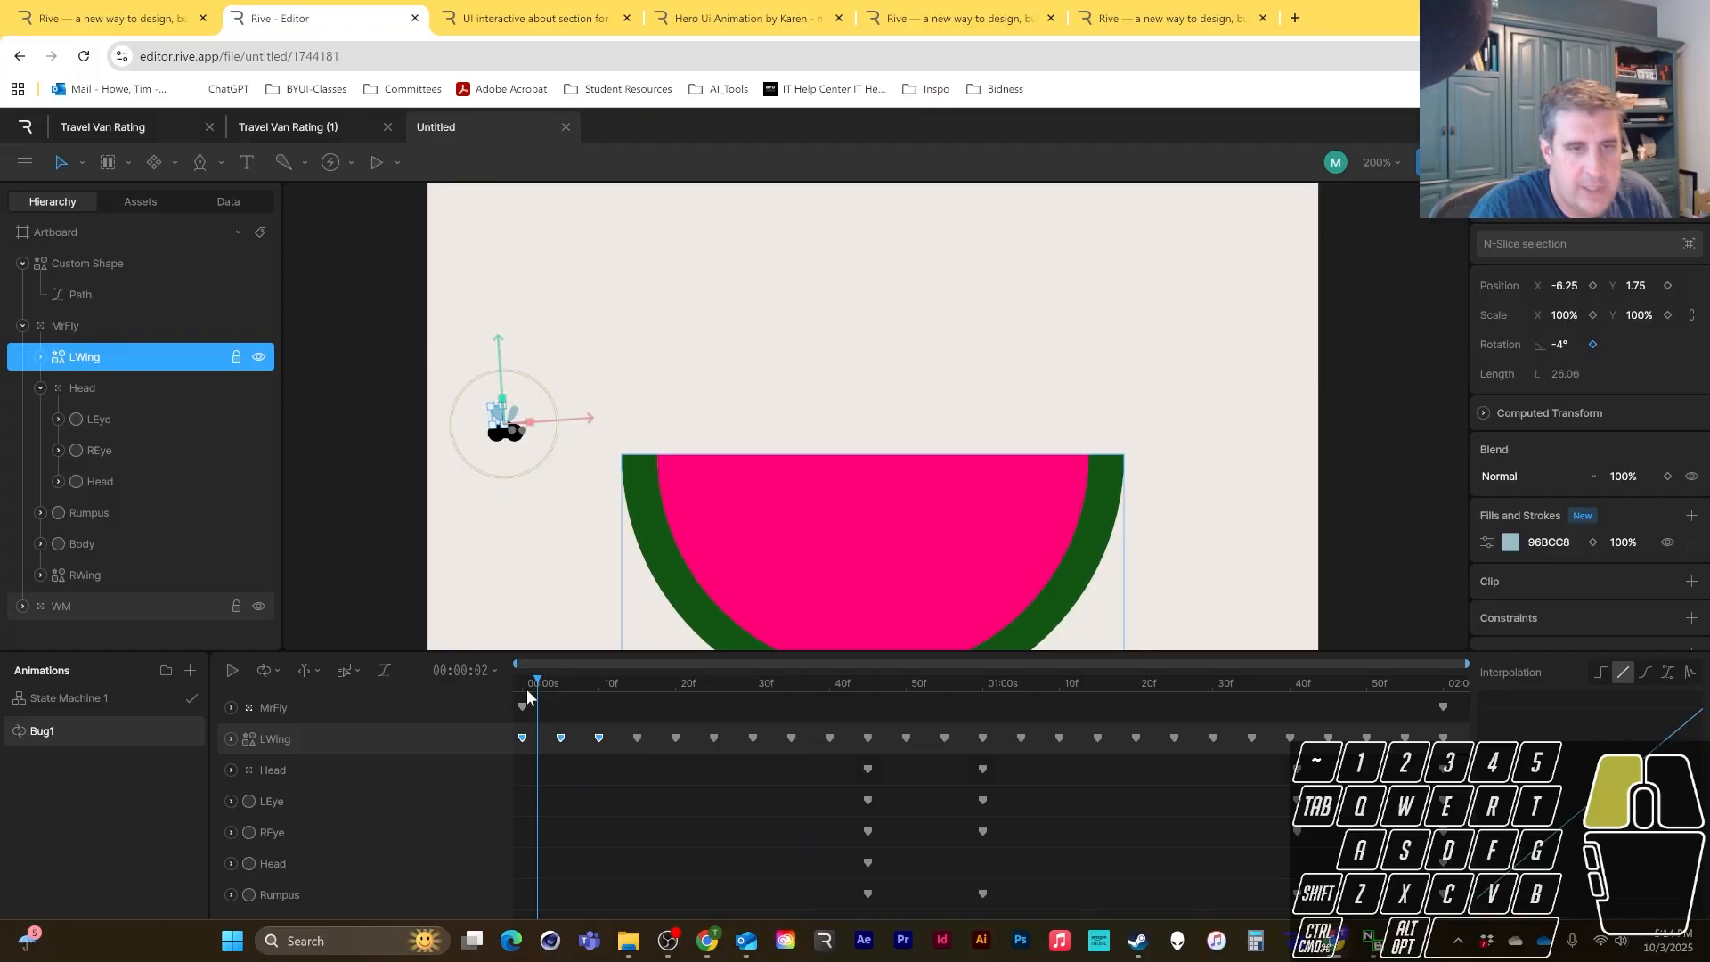
scroll(570, 802, "down", 1)
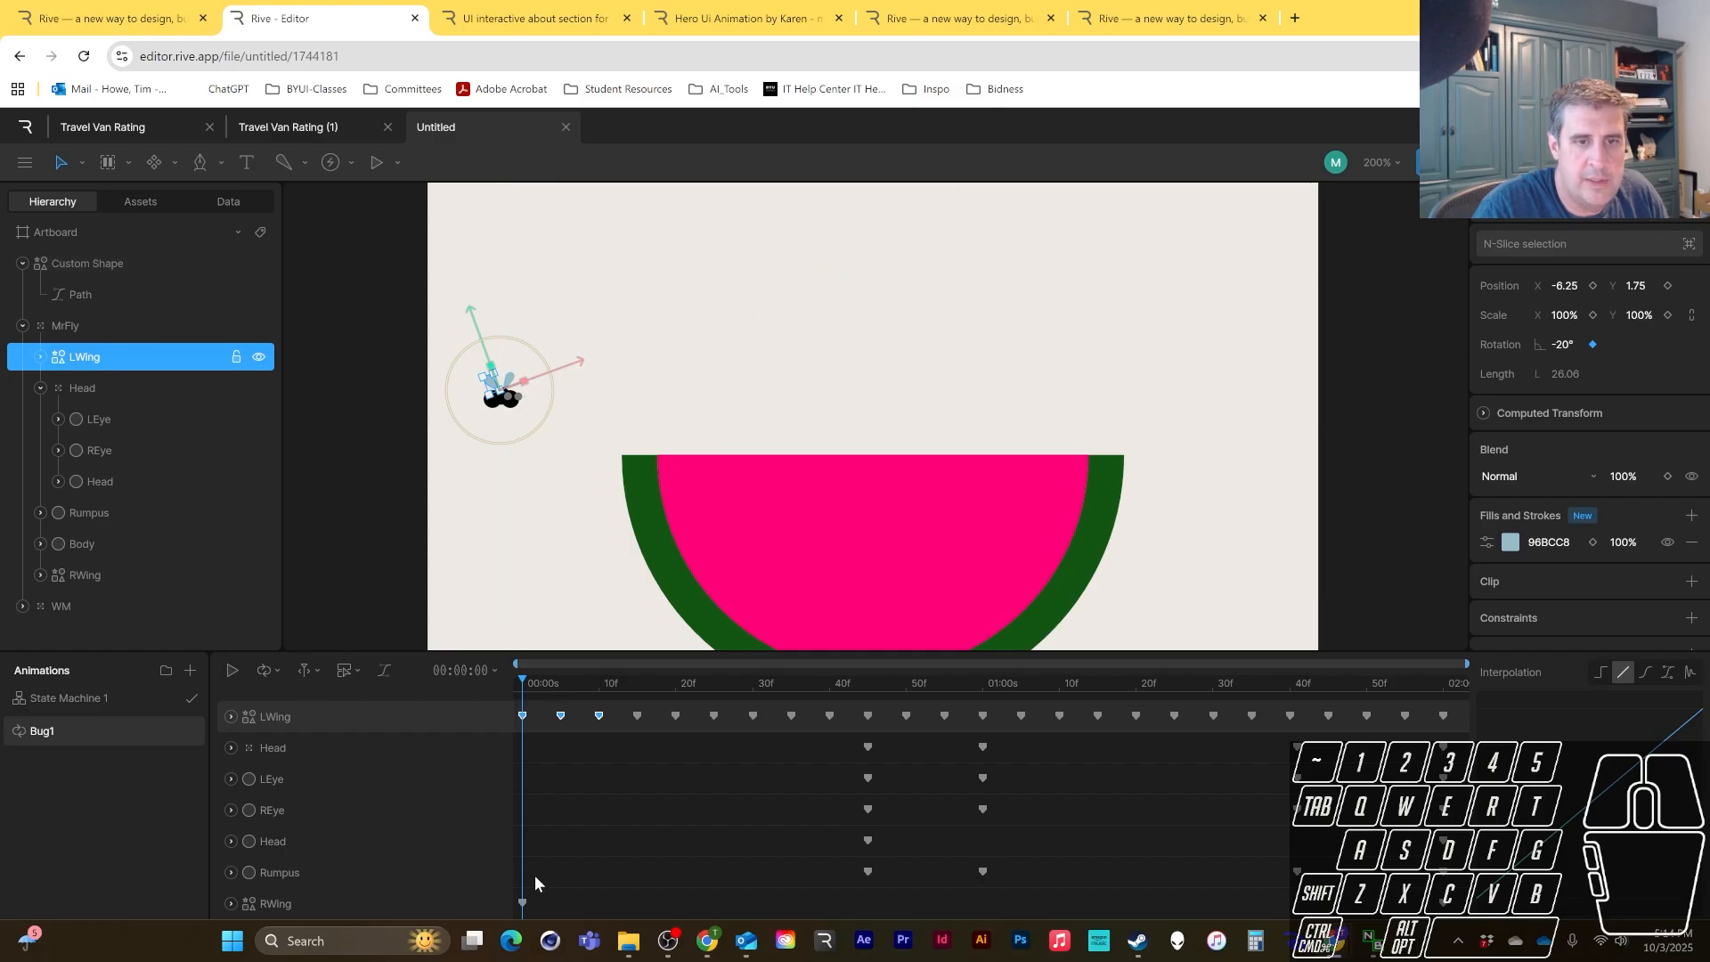
left_click(306, 906)
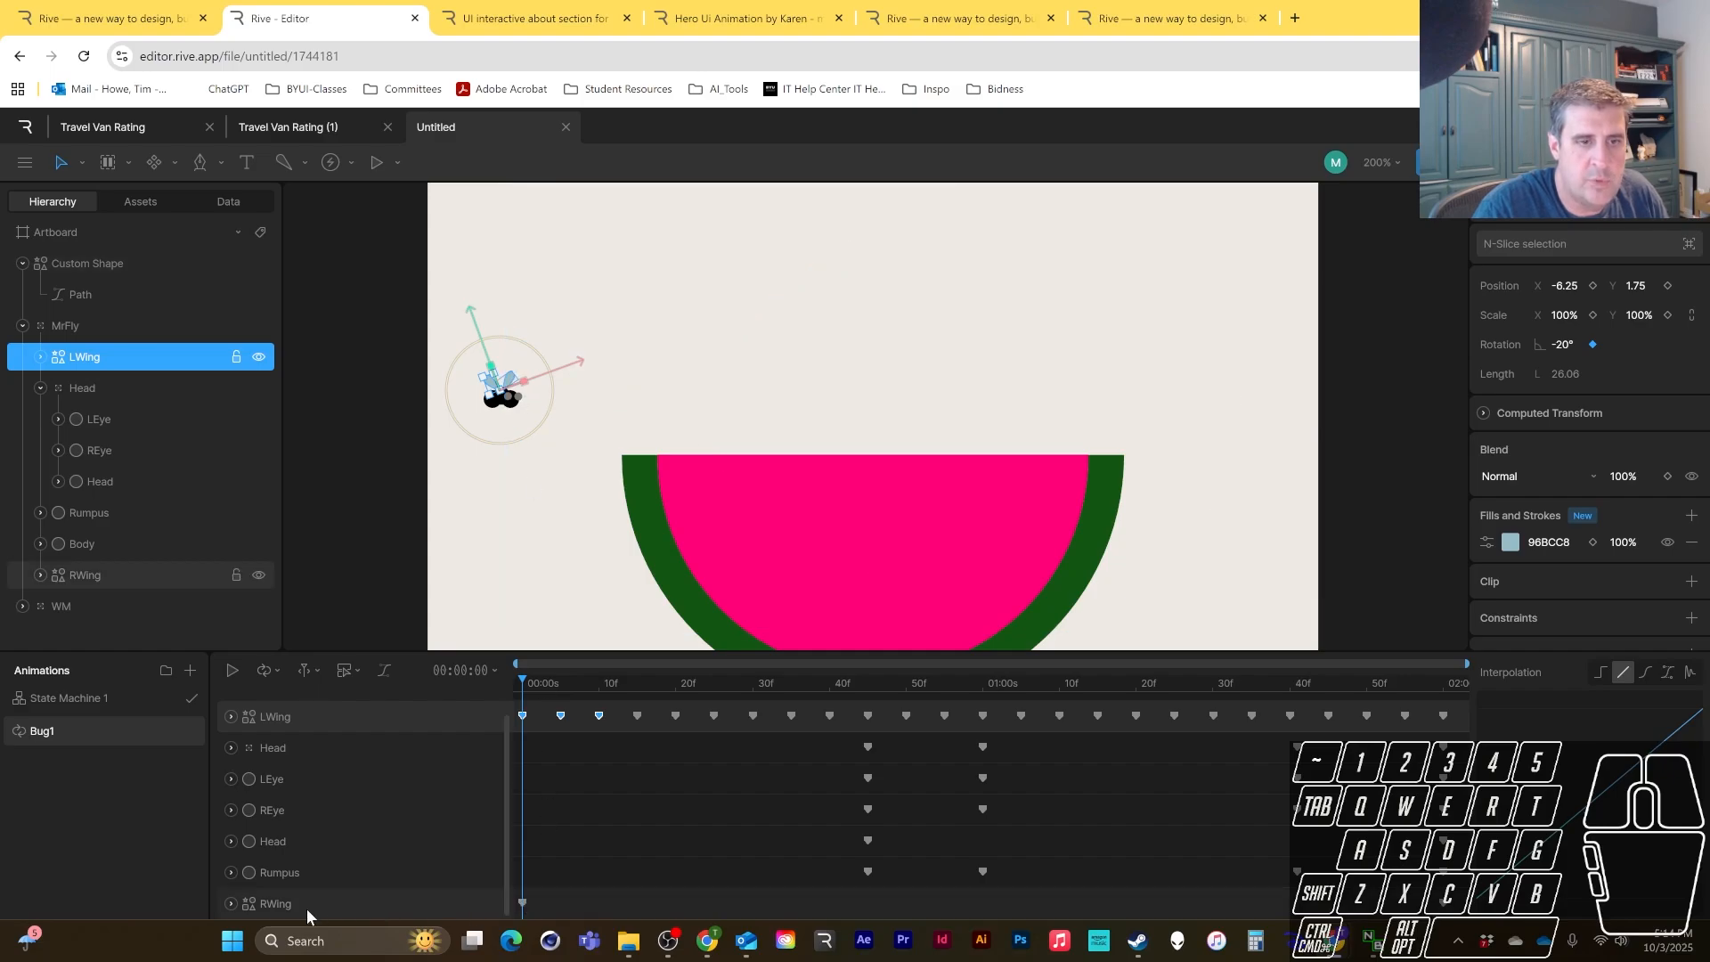
left_click(558, 890)
left_click(521, 903)
left_click(1571, 350)
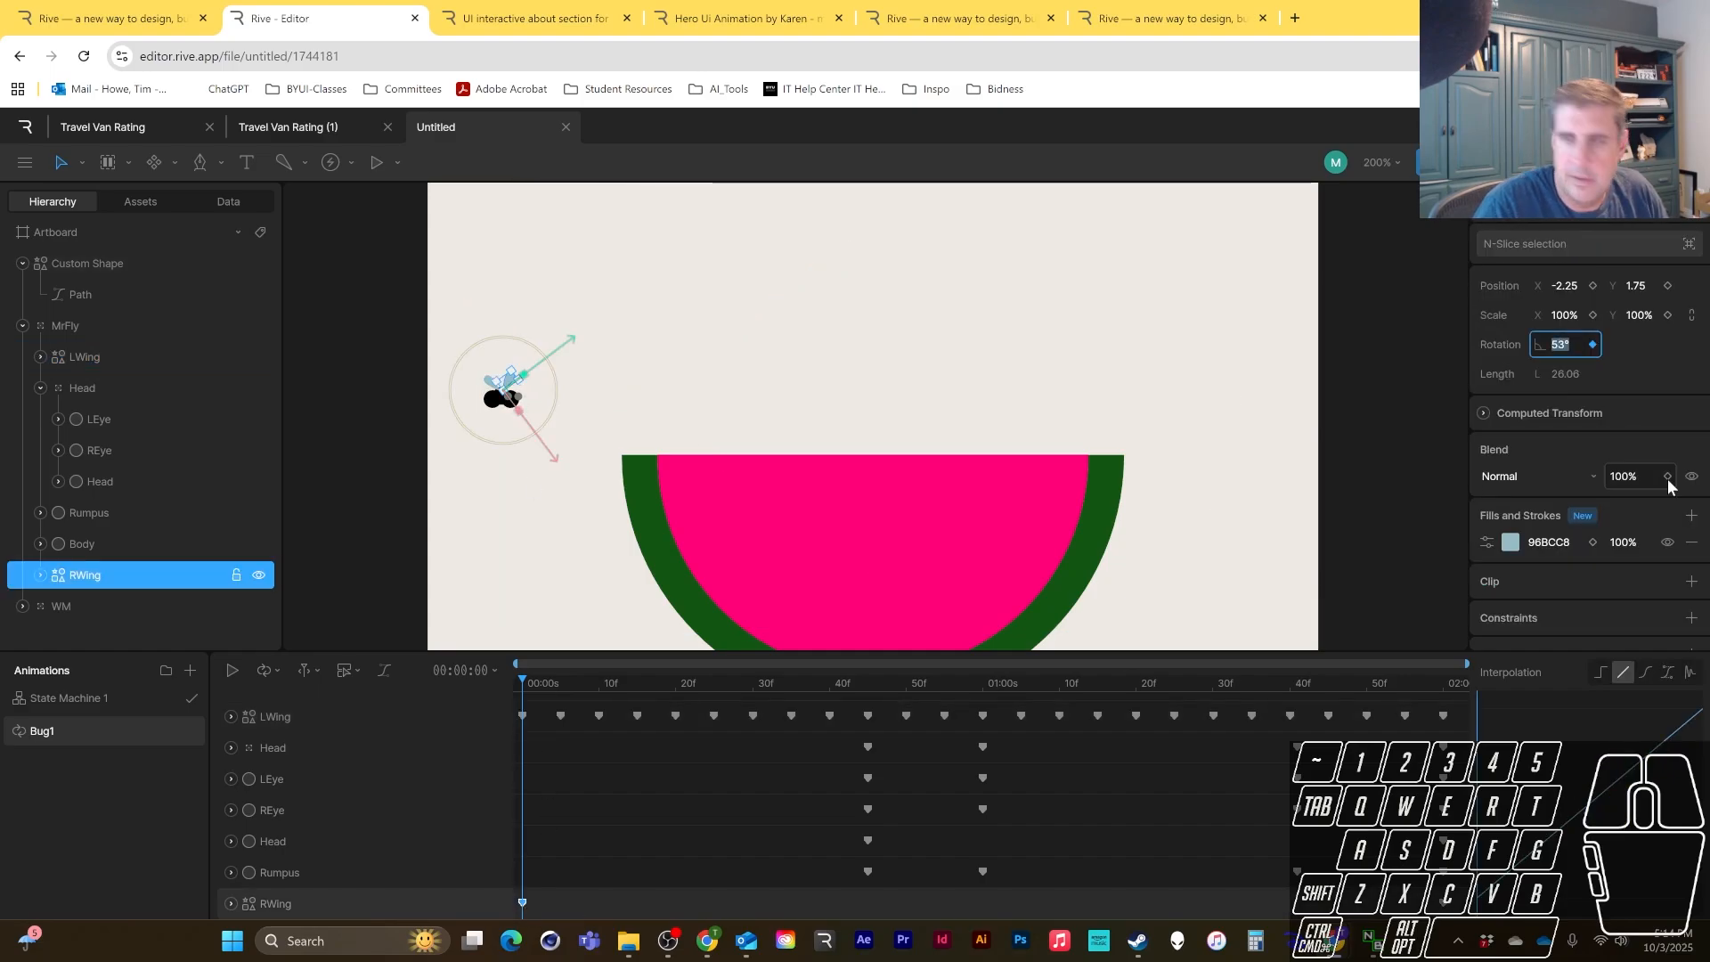
key("Return")
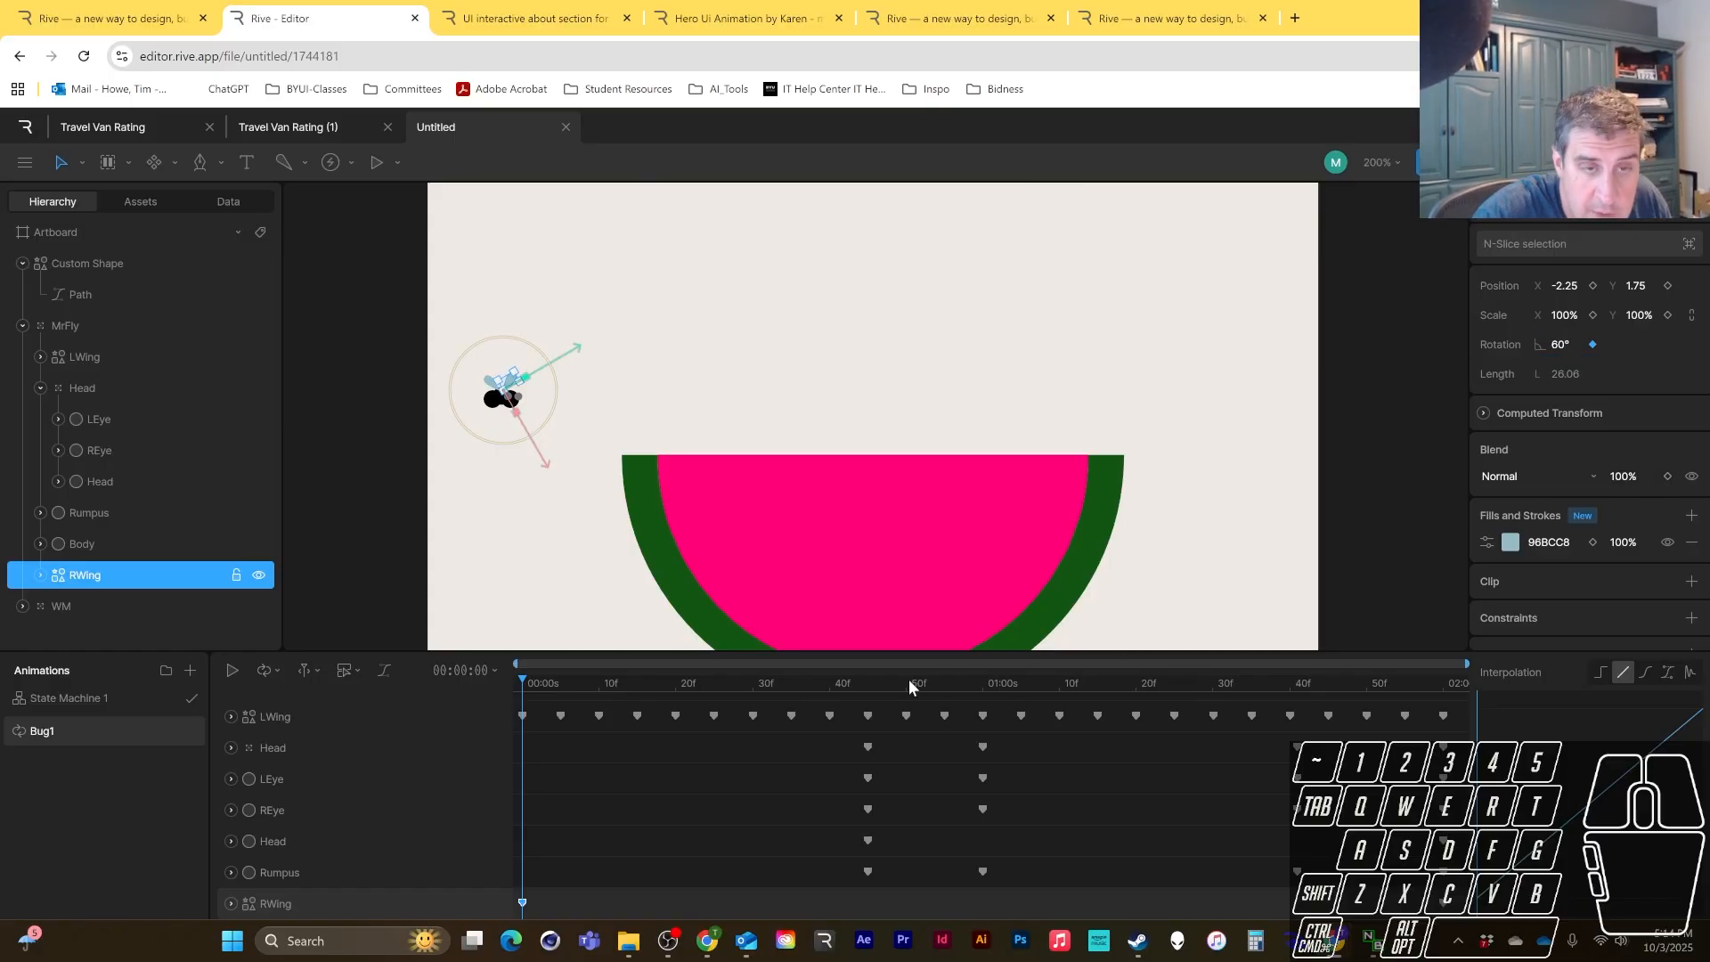
left_click_drag(556, 678, 515, 695)
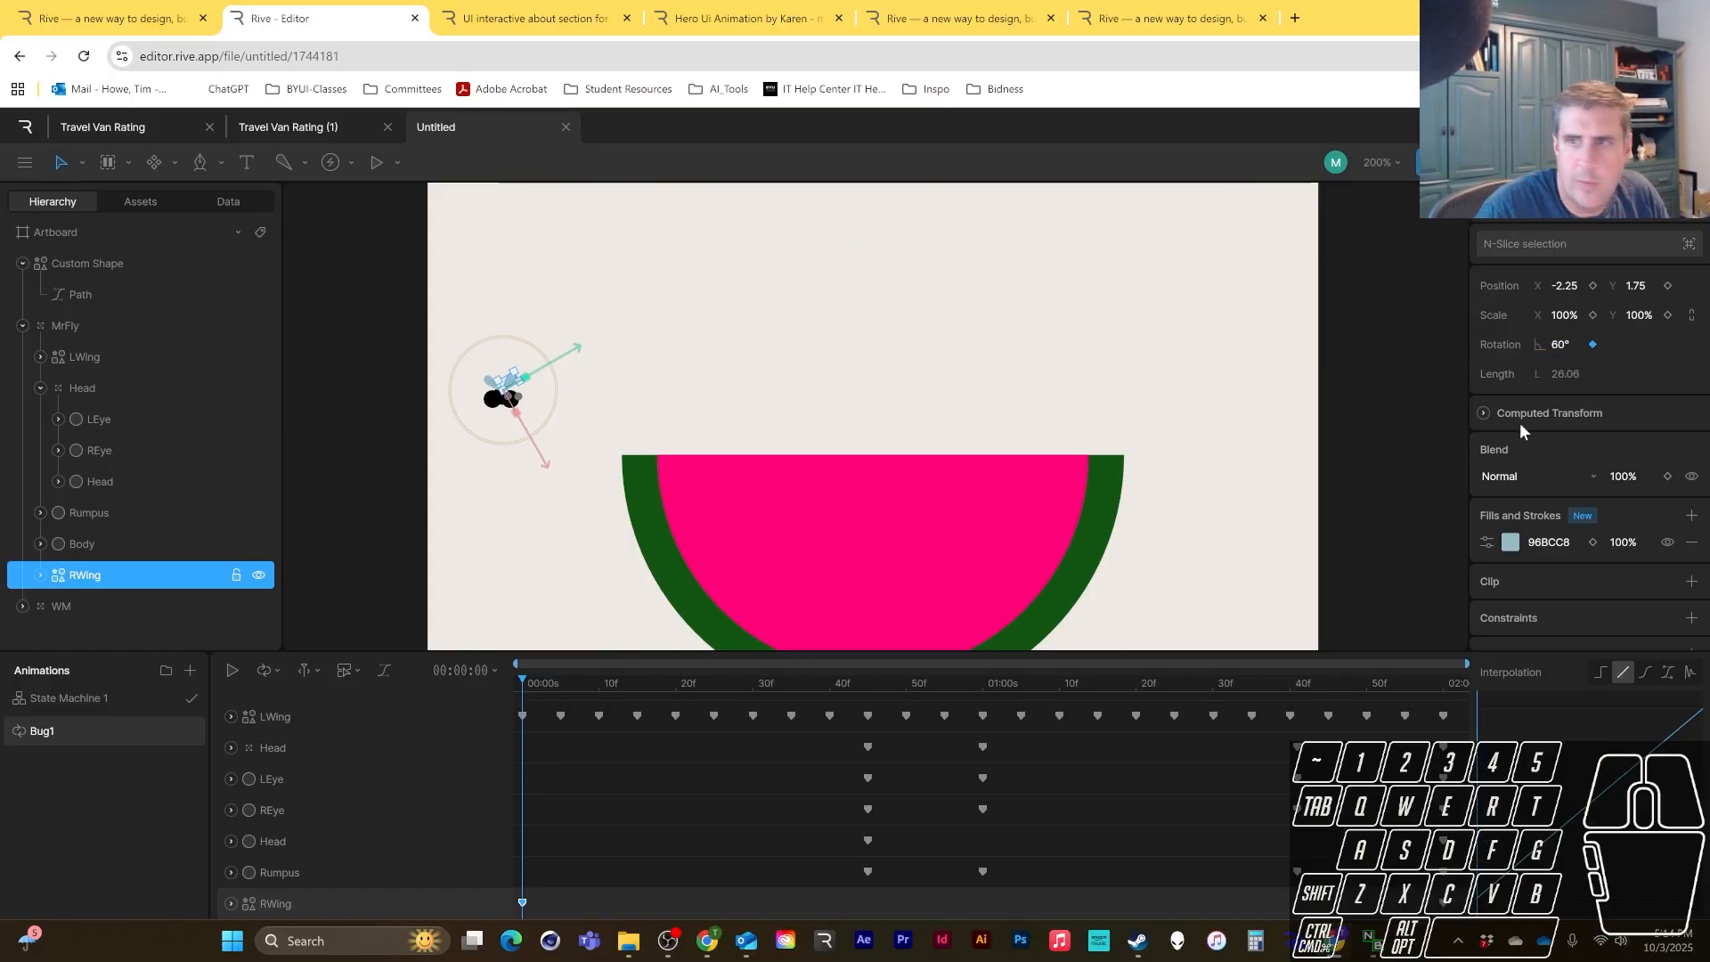
type("30")
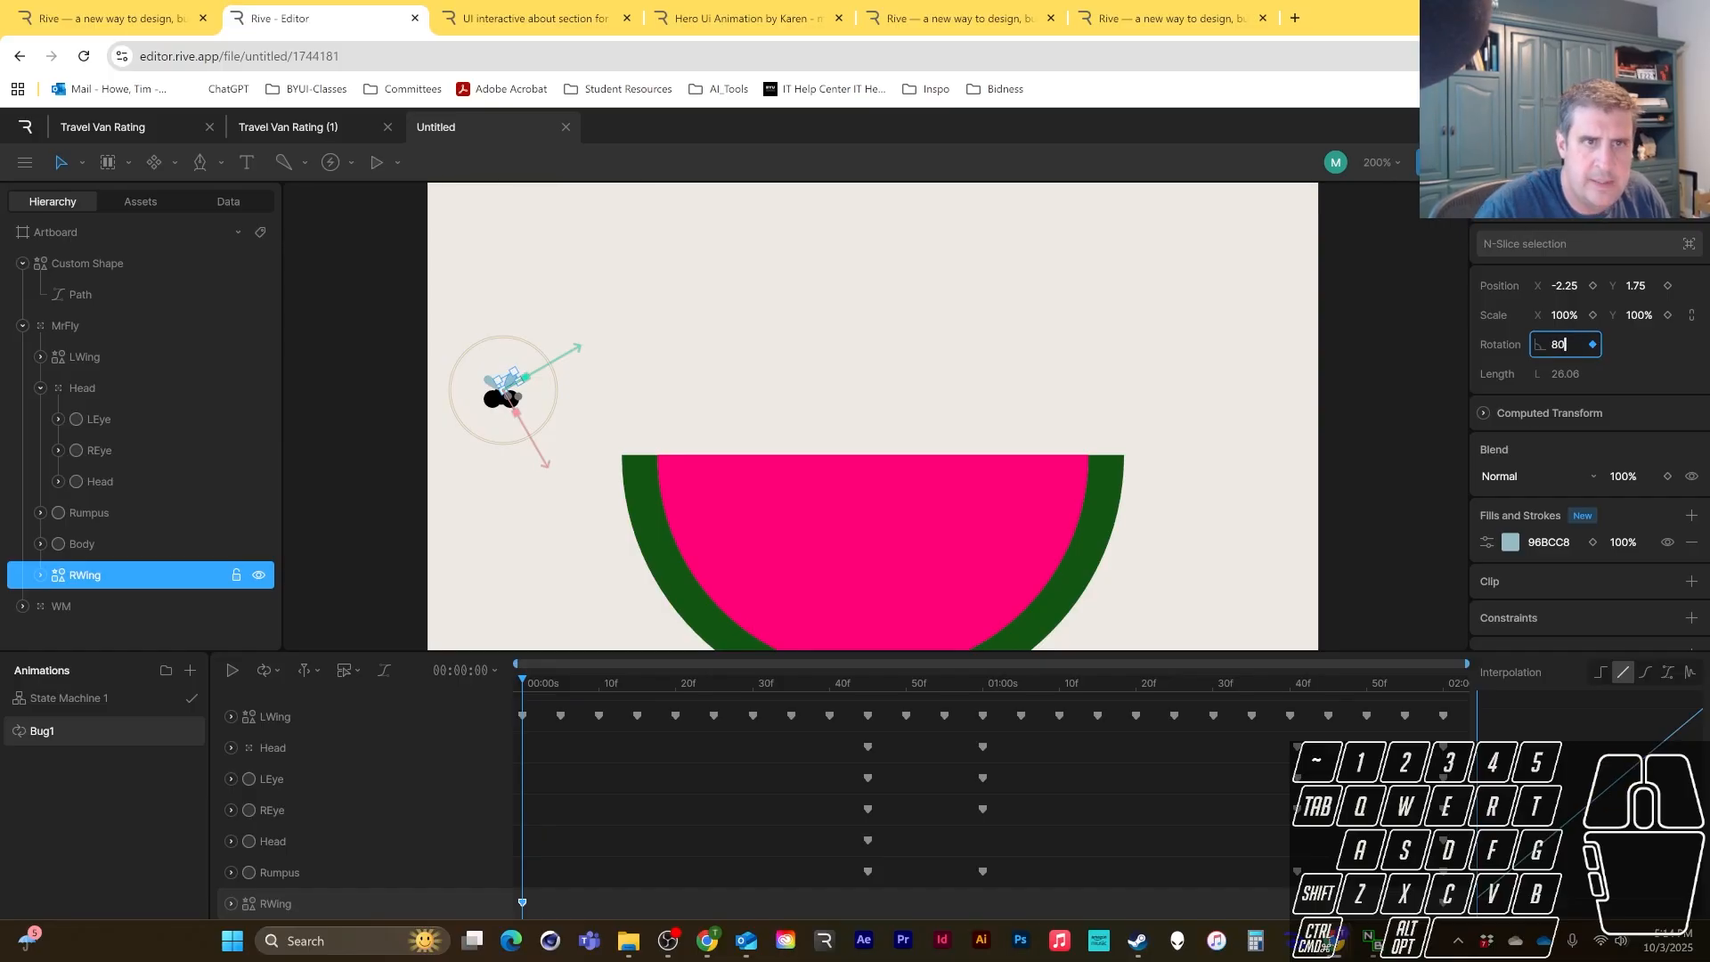
key("Return")
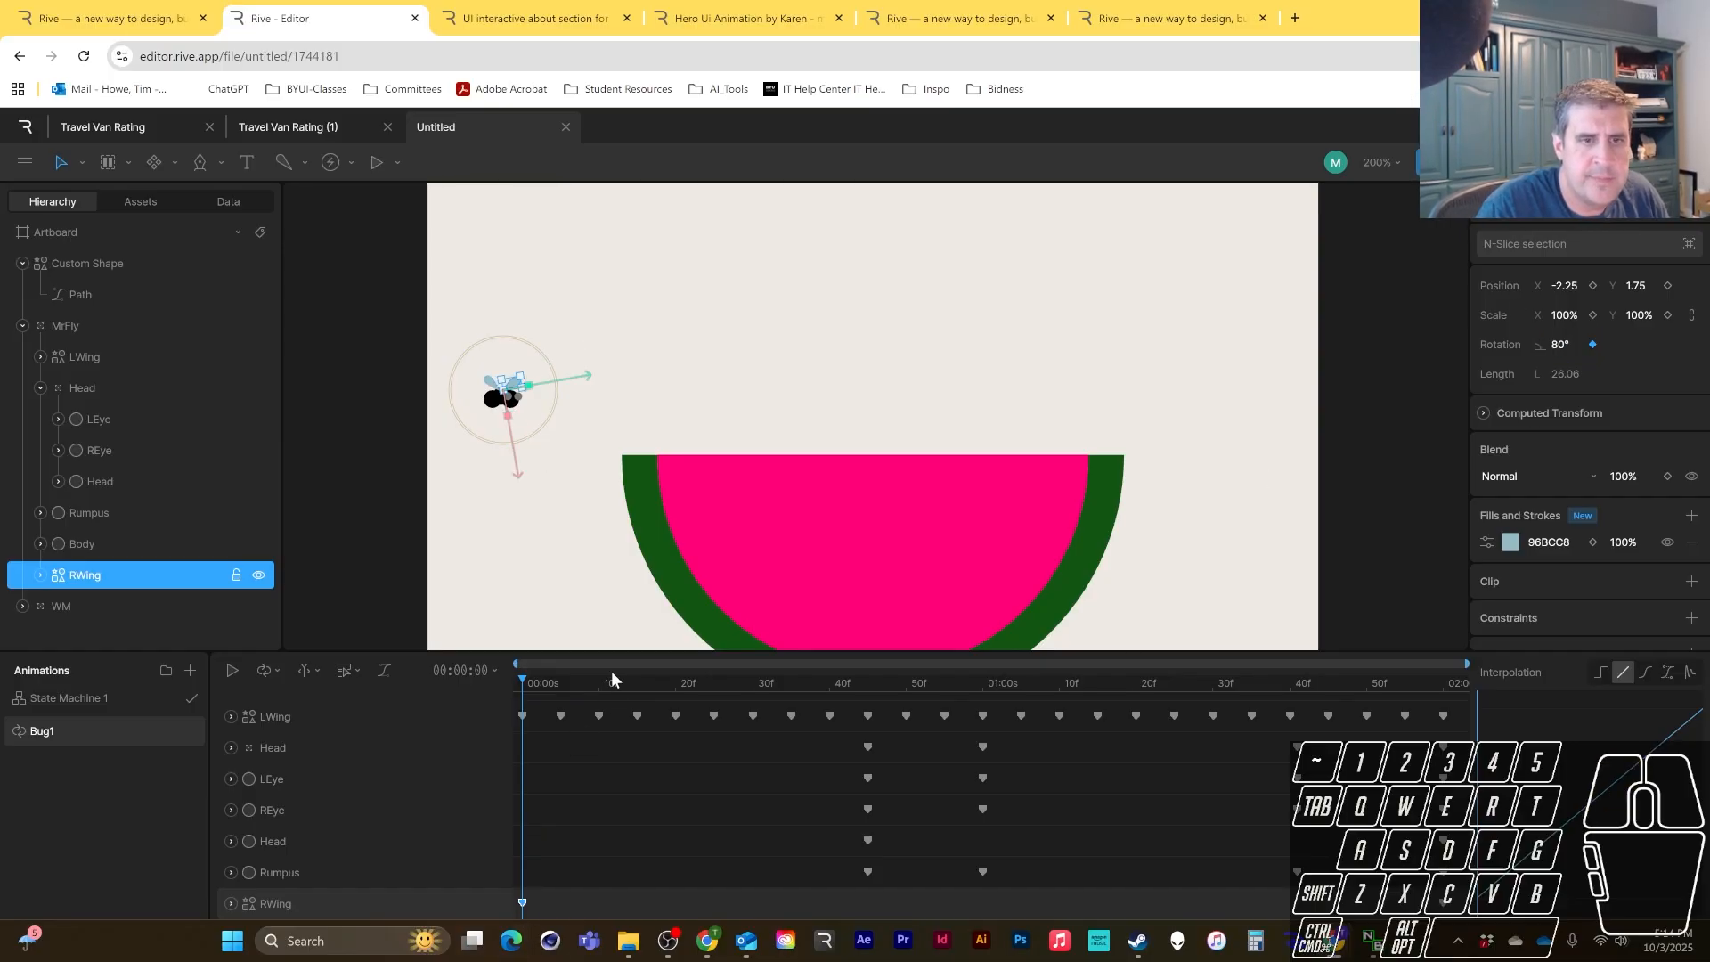
- Key RWing's rotation at 50° on 00:00:05
left_click(560, 675)
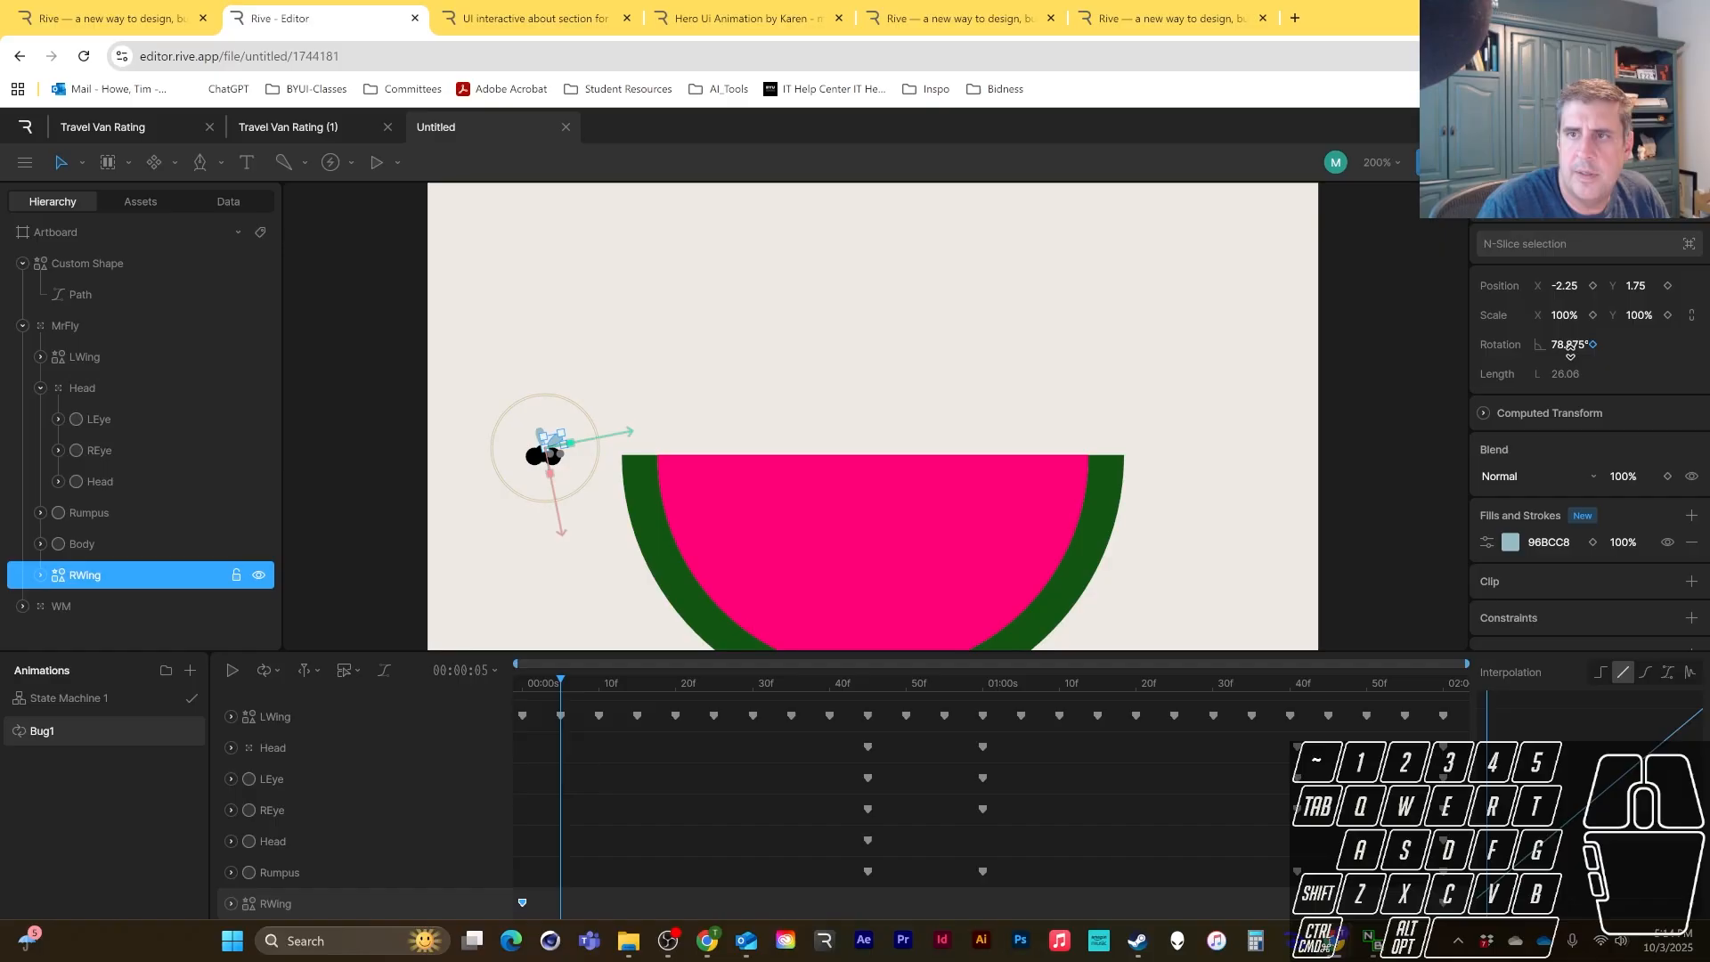
left_click_drag(1565, 346, 1557, 370)
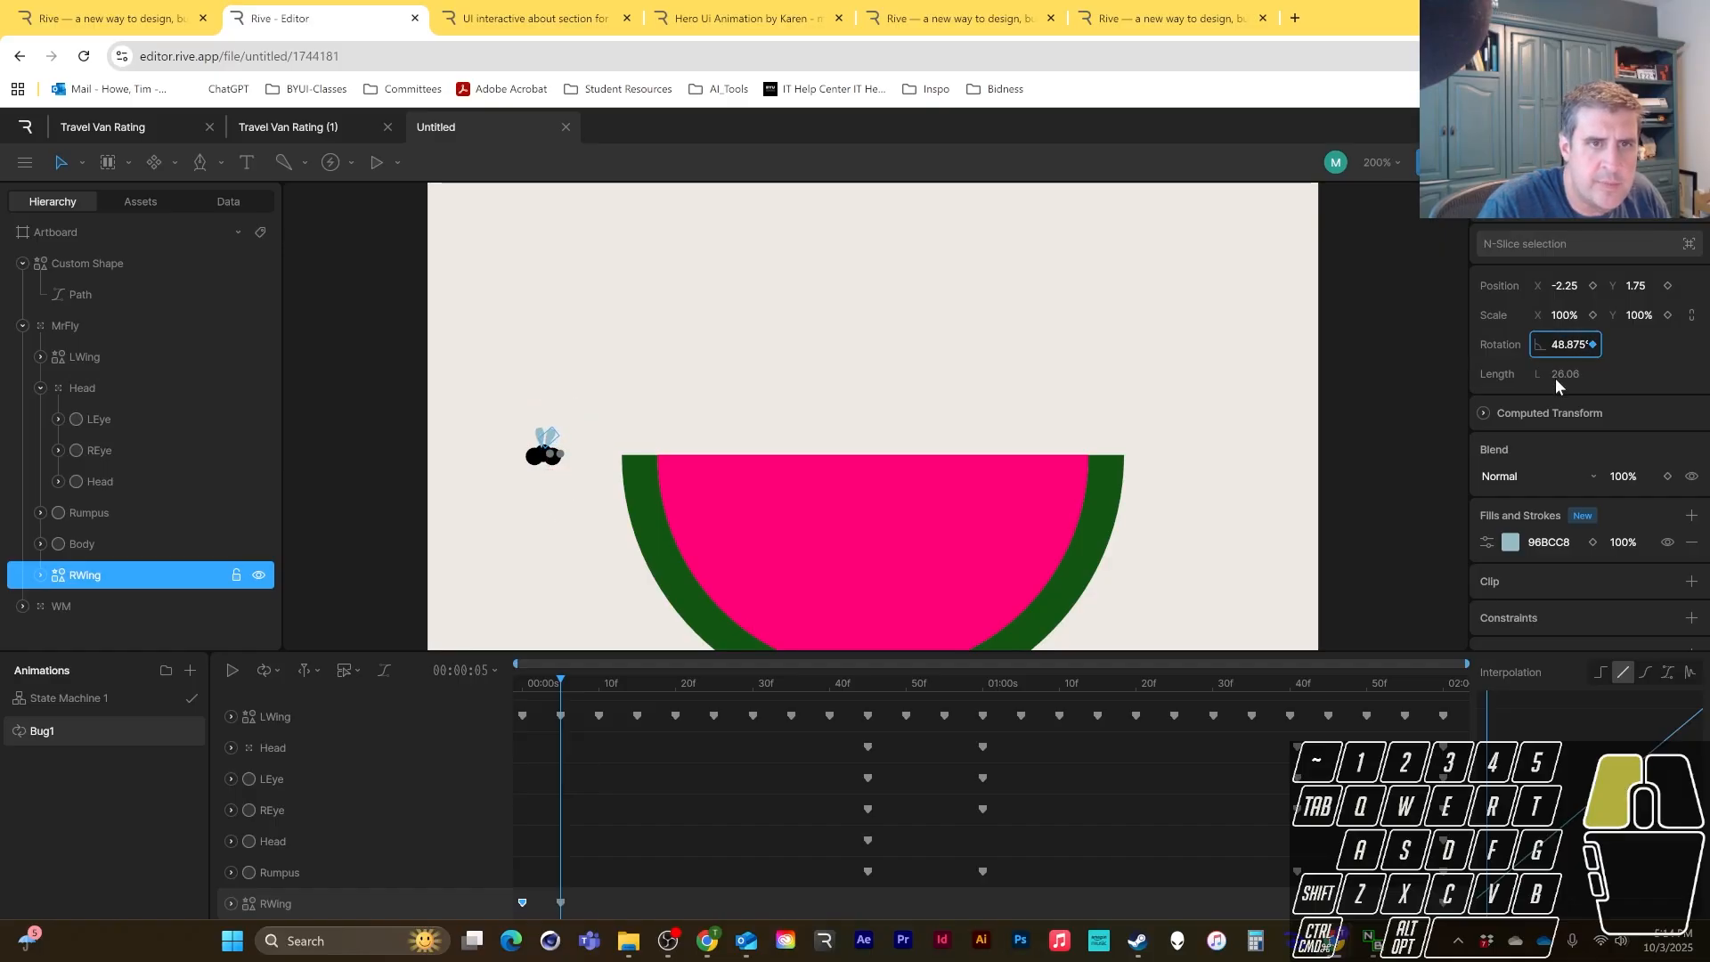
left_click(1559, 352)
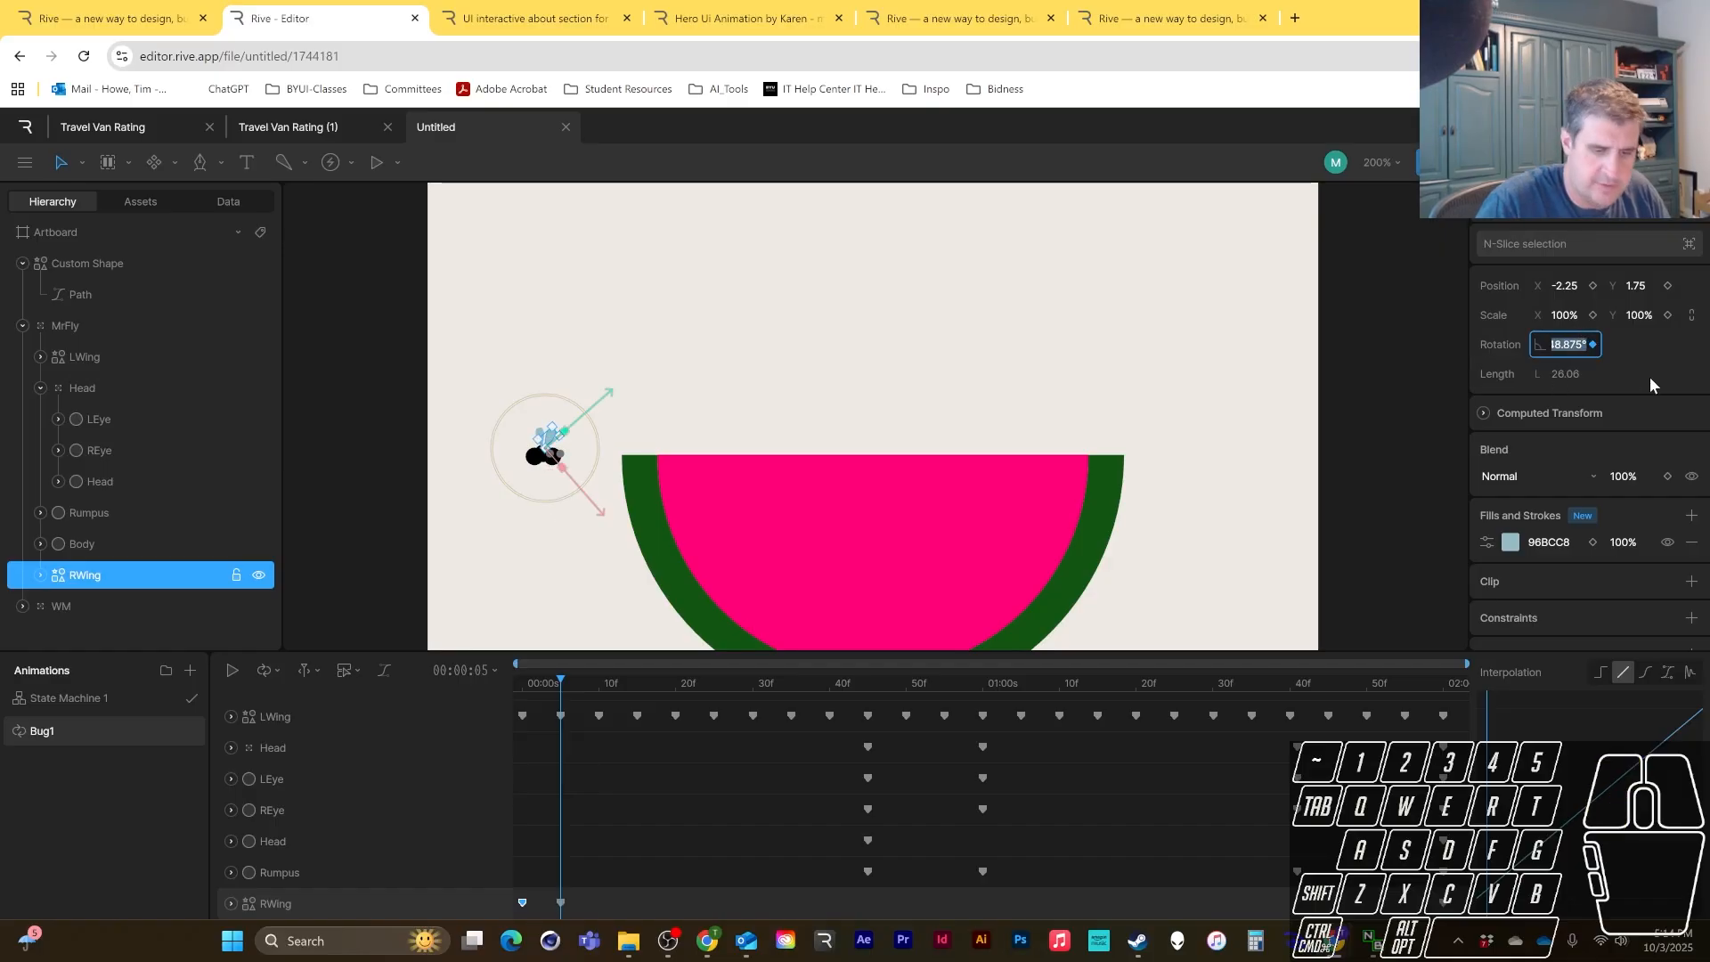
type("50")
key("Return")
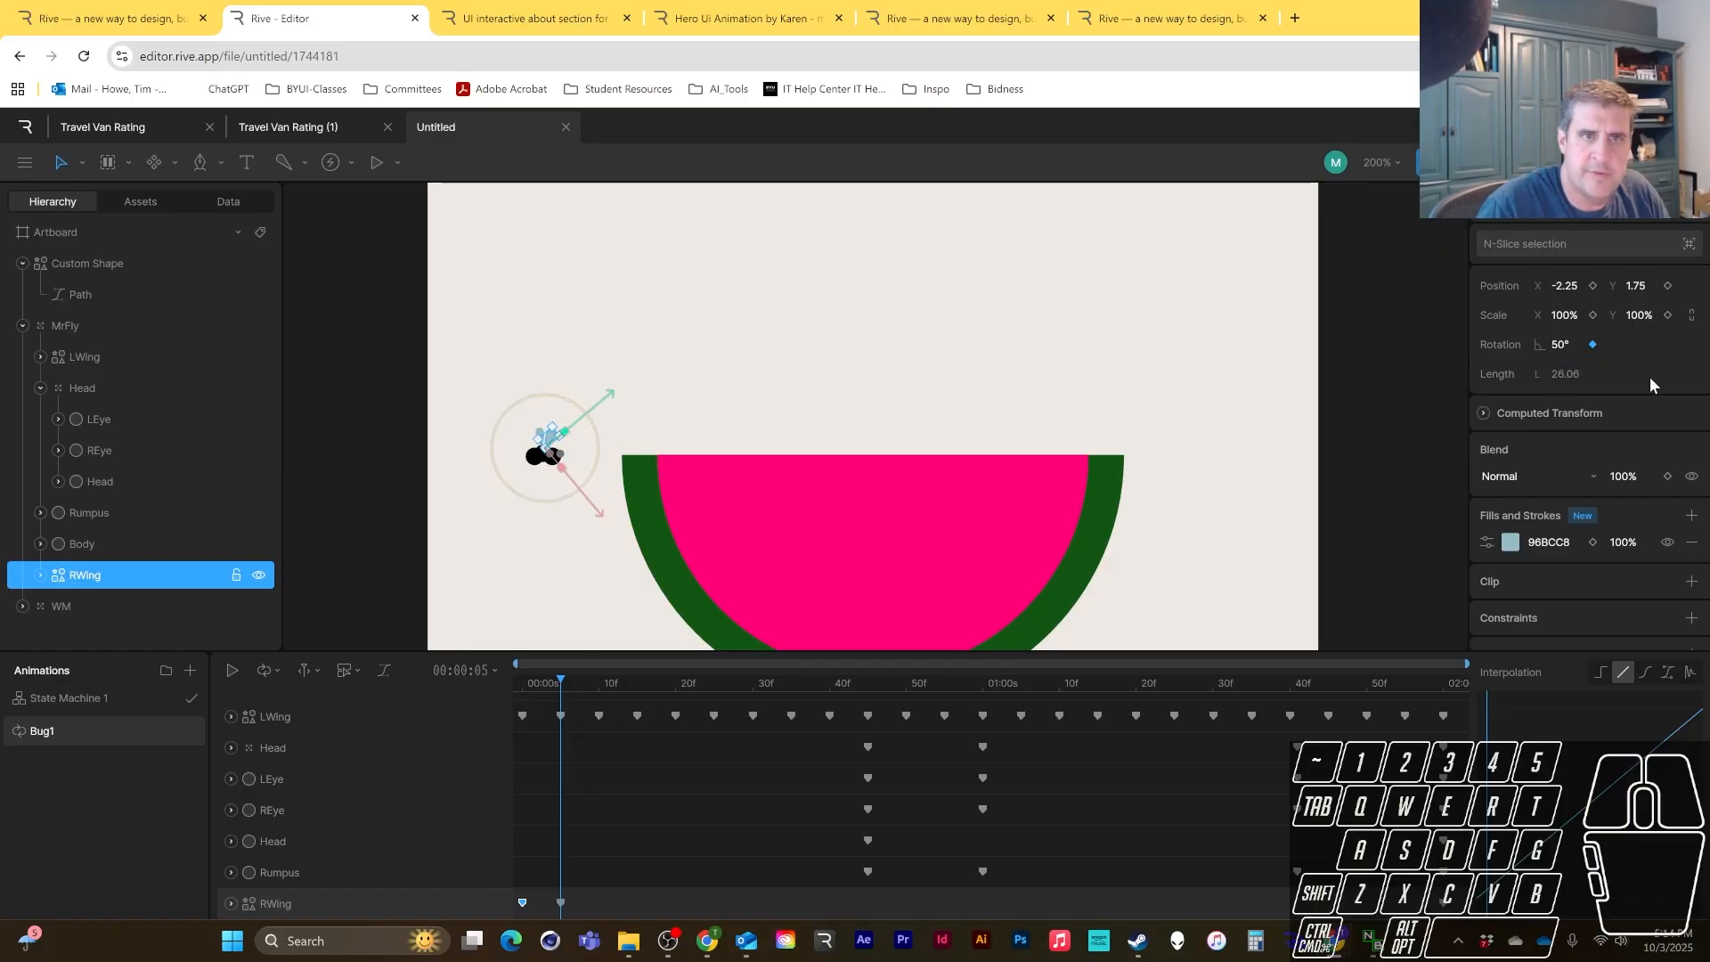
- Key RWing's rotation at 80° on 00:00:10 and at 50° on 00:00:15
left_click(598, 681)
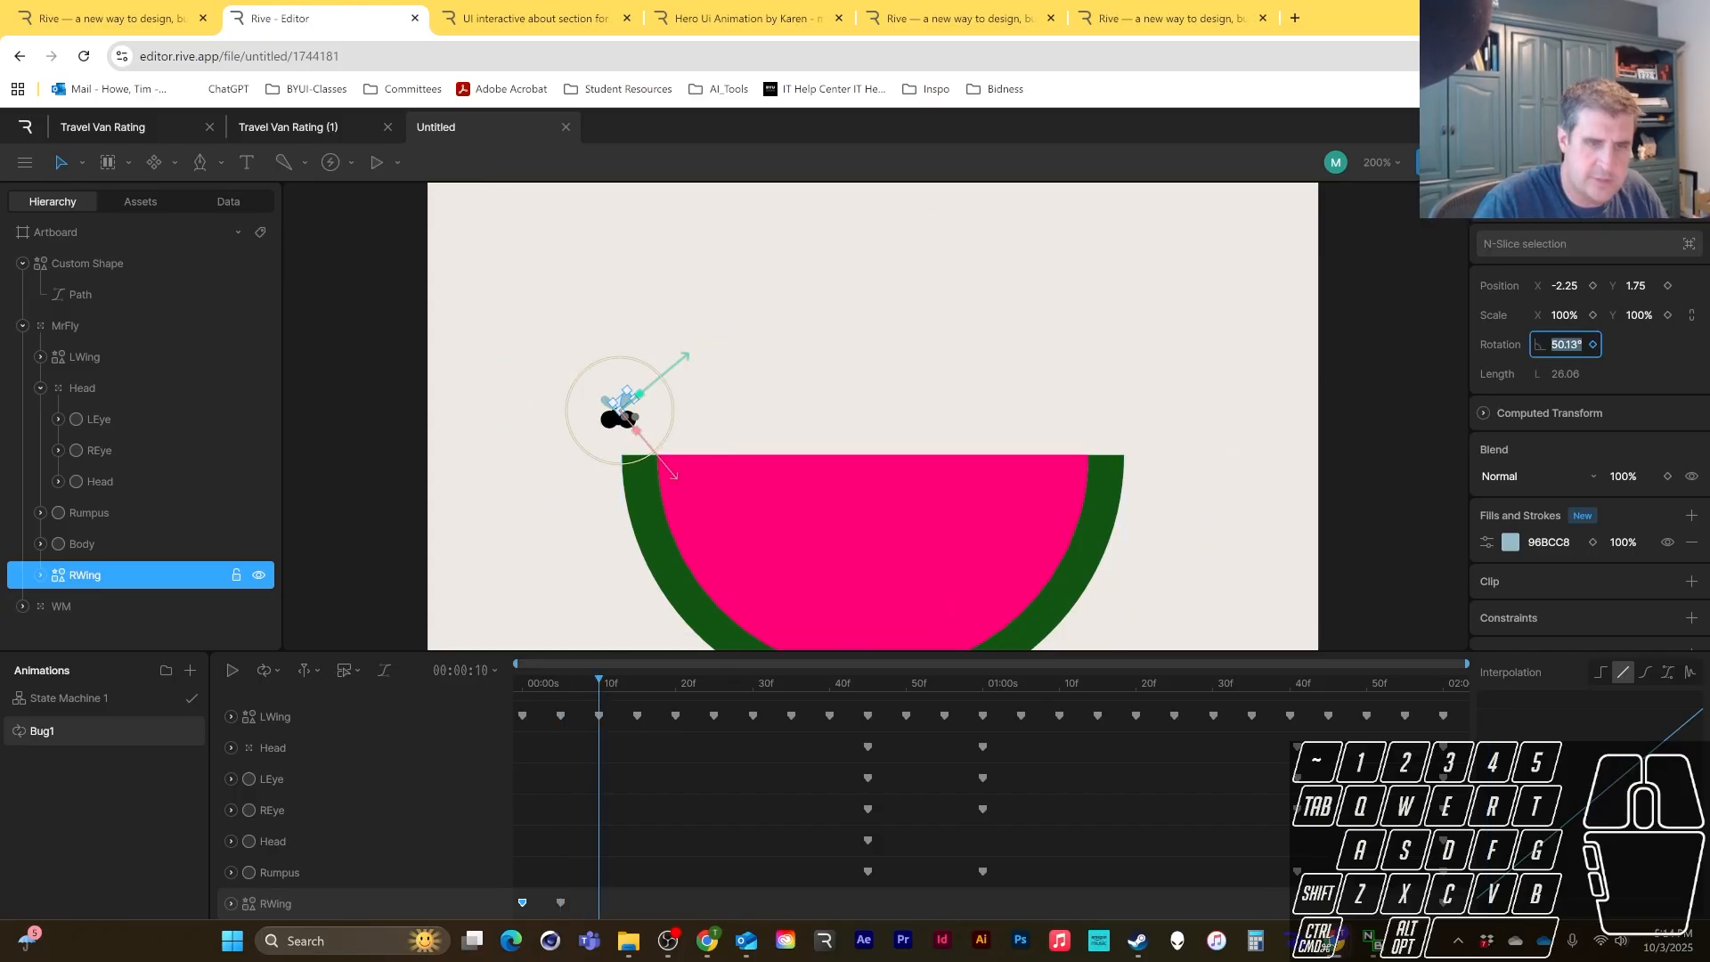
type("80")
key("Return")
left_click(634, 682)
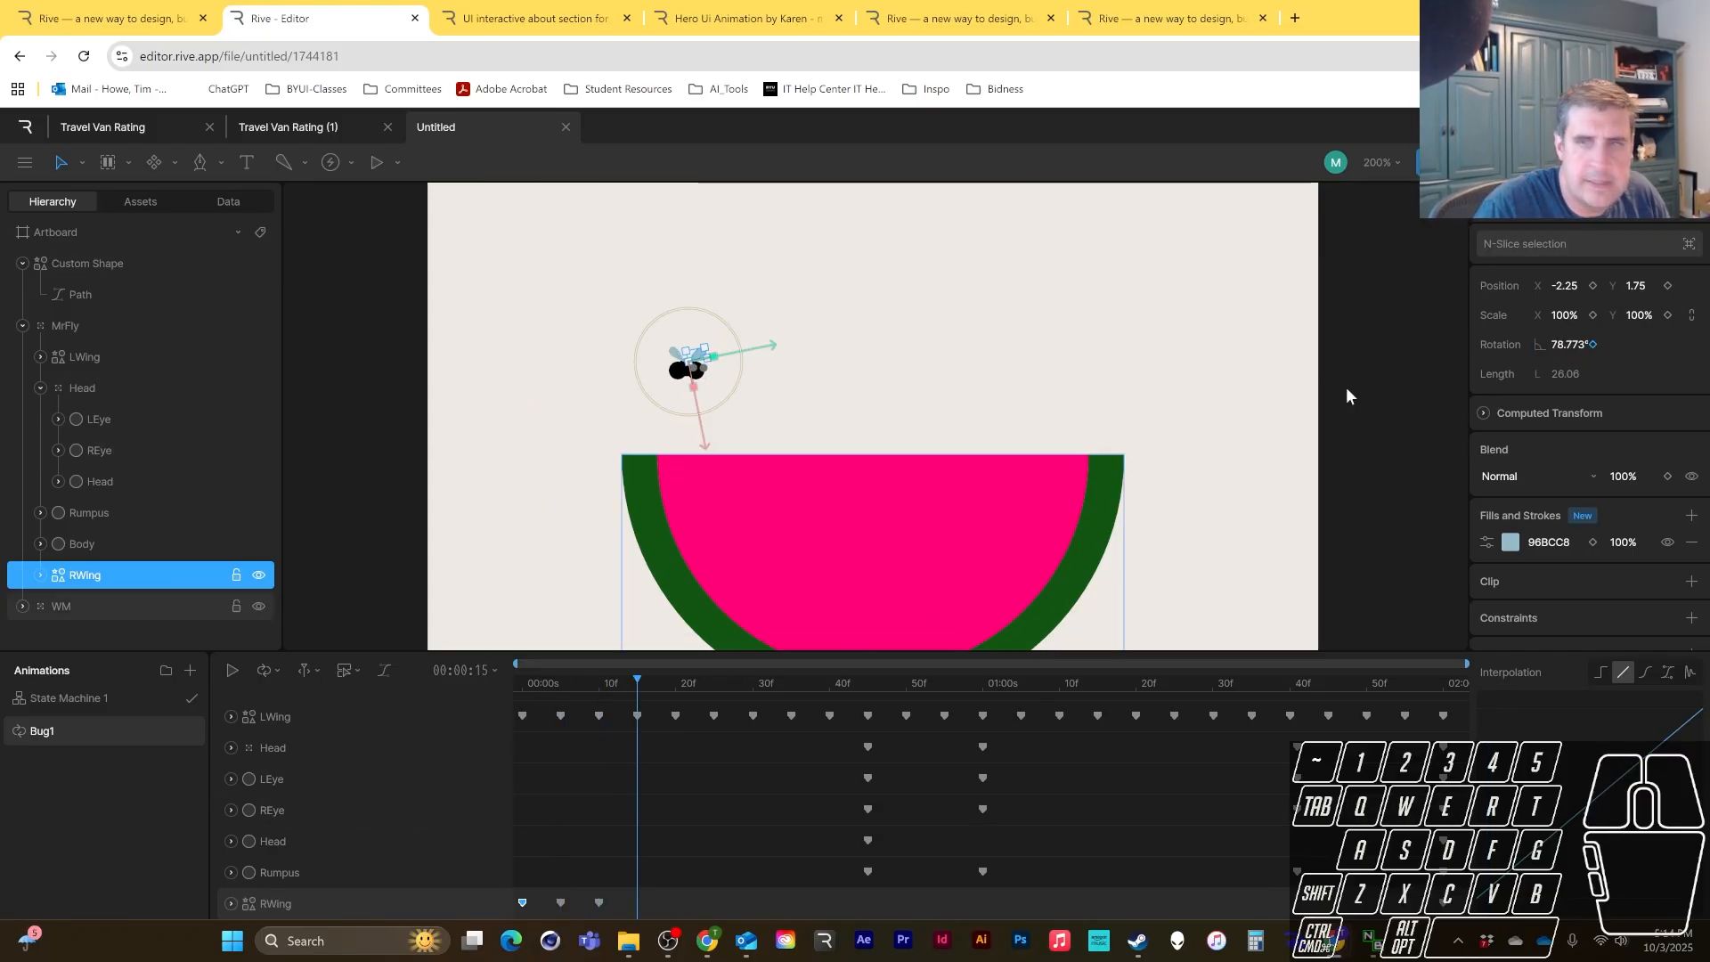
left_click(1571, 345)
type("50")
key("Return")
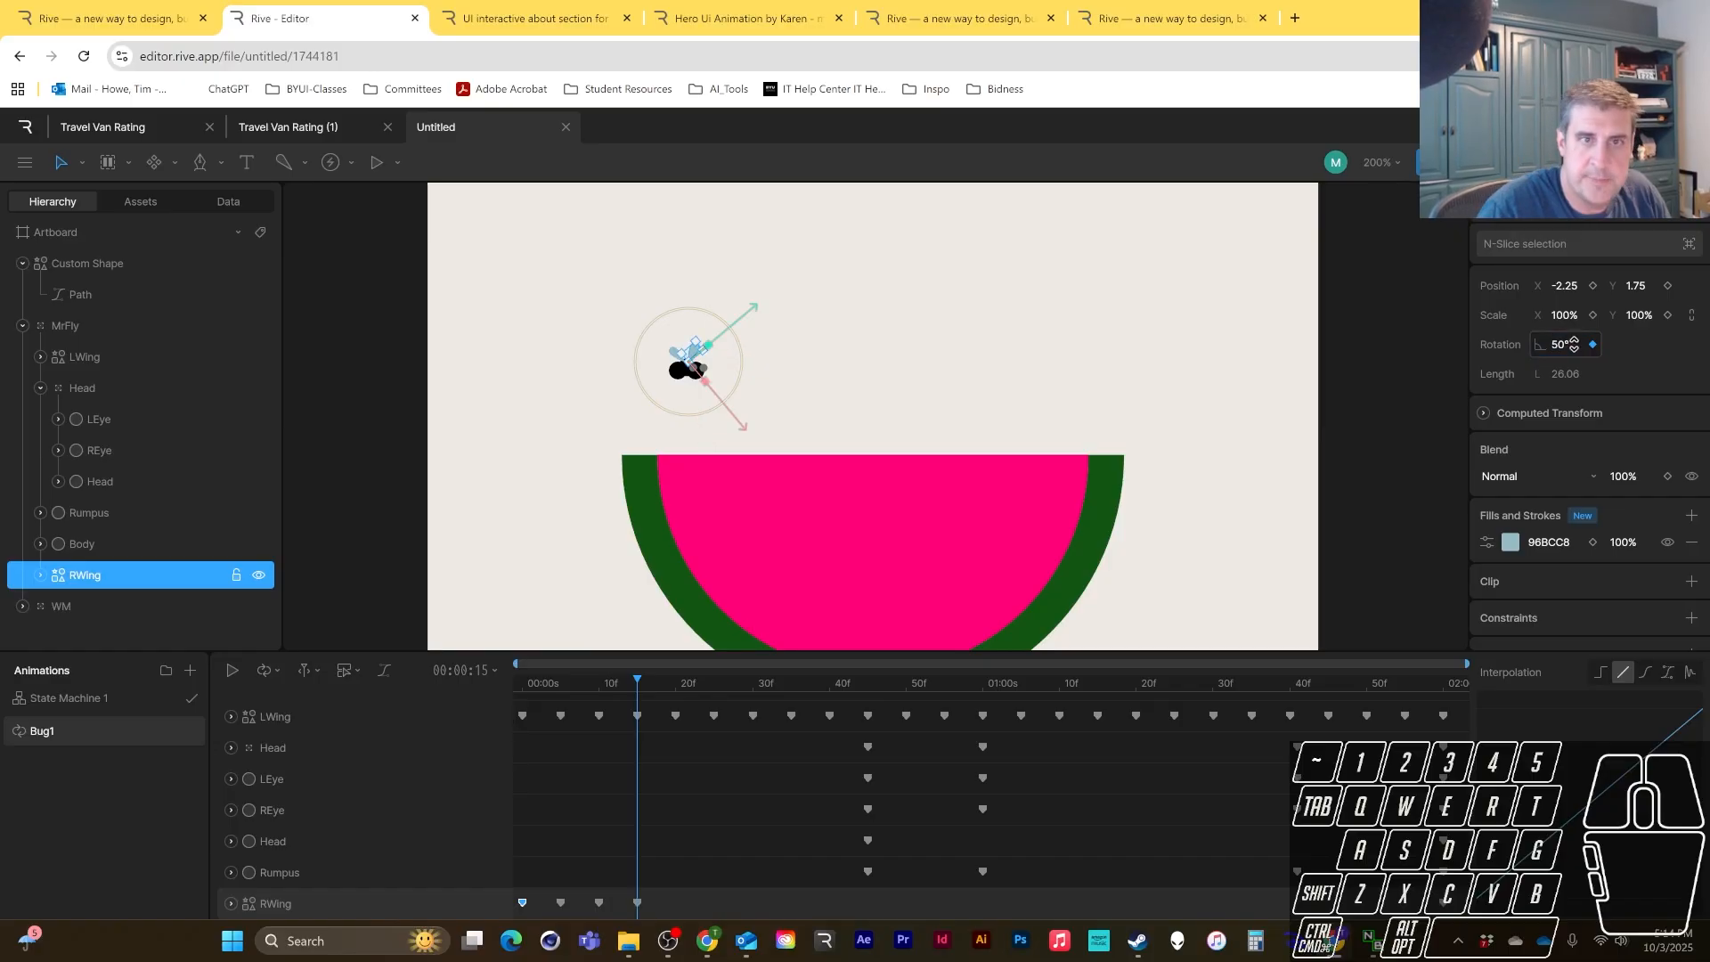
- Copy RWing's four rotation keys, paste them every 15 frames from 00:00:15 along the timeline, and preview the flapping
left_click_drag(661, 890, 531, 910)
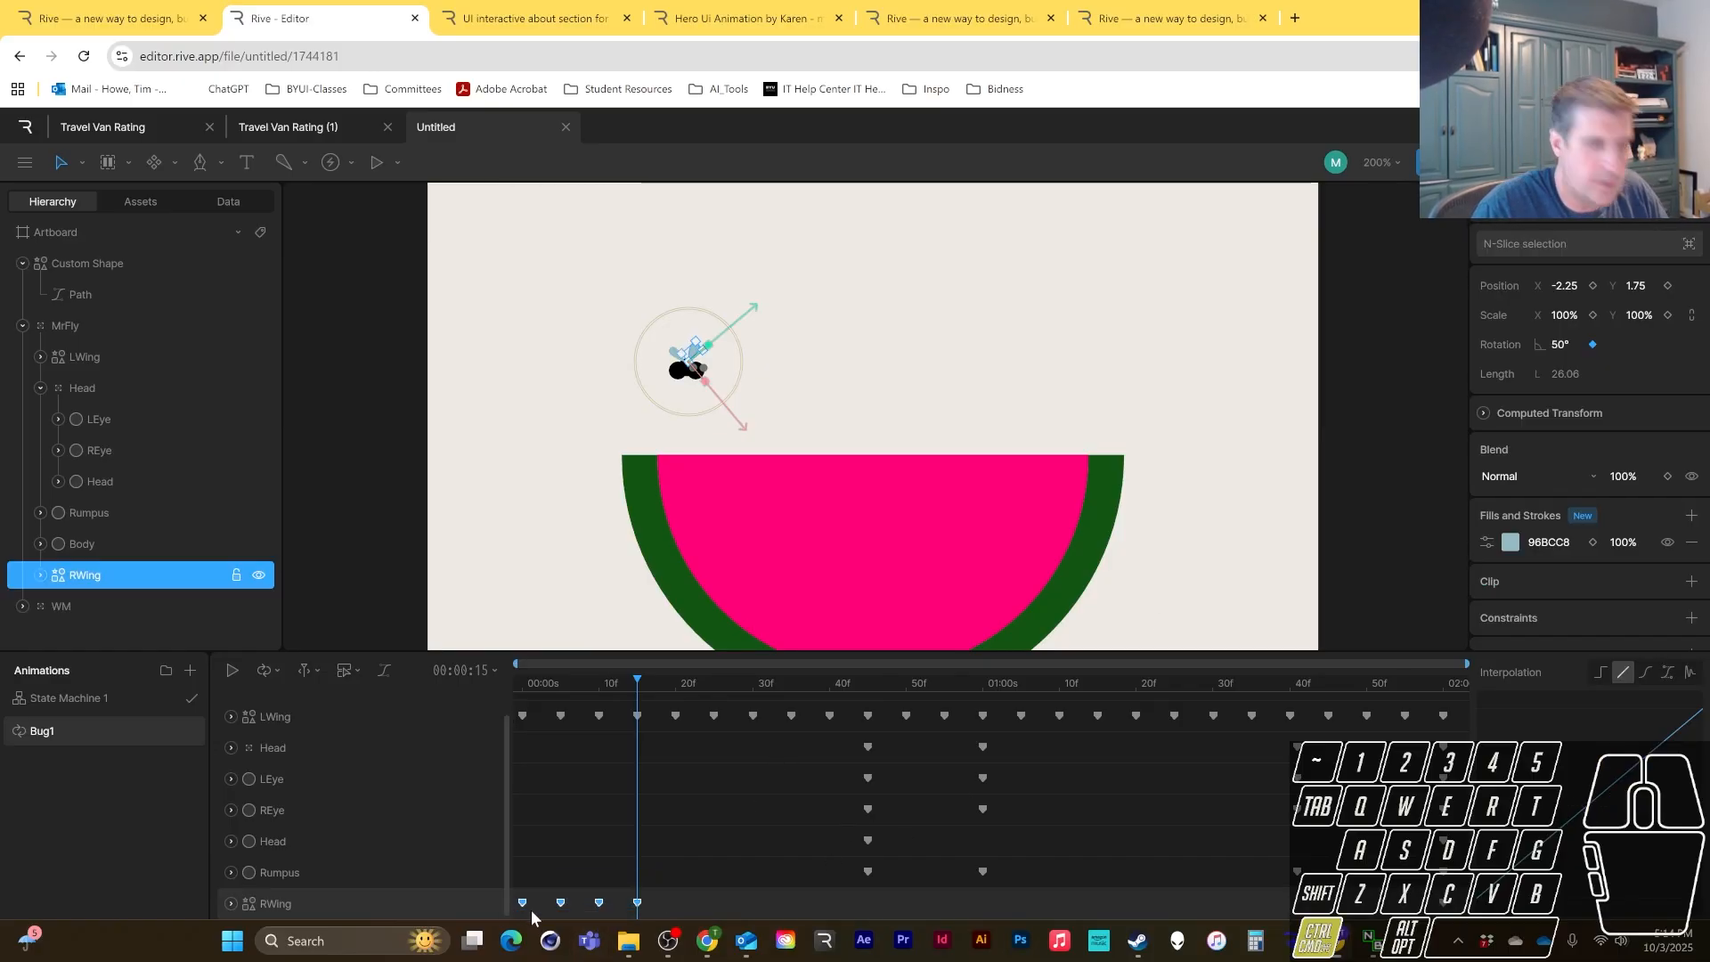
key("ctrl+v")
left_click(761, 687)
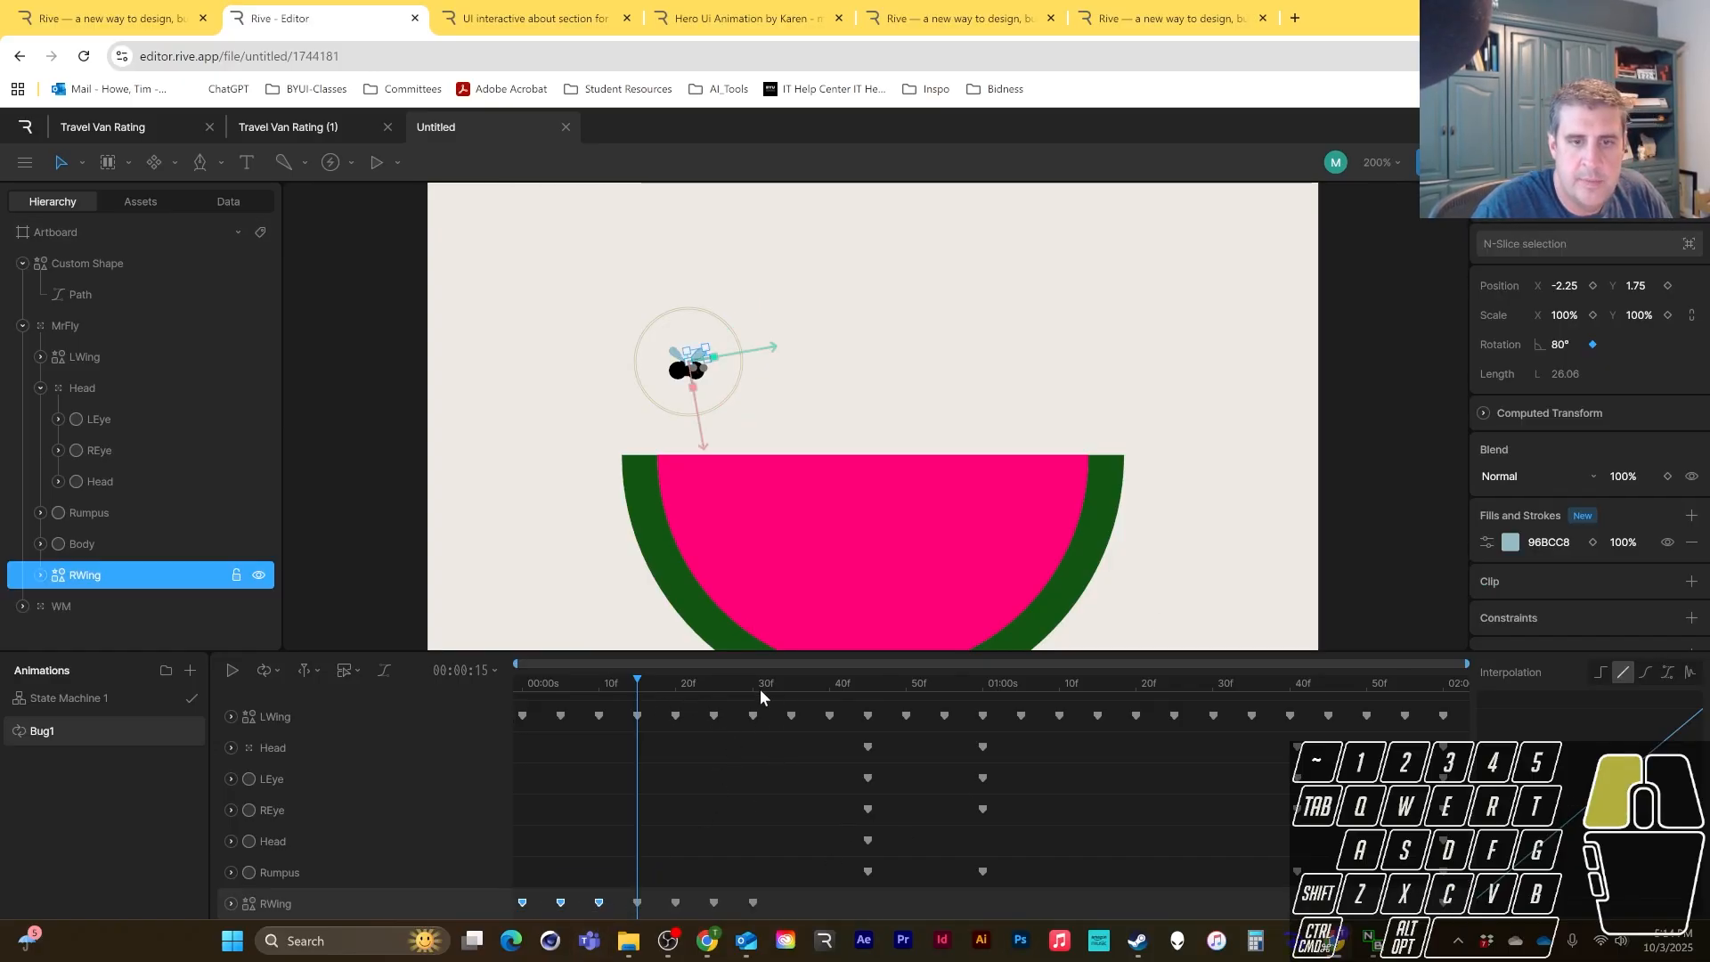
left_click(753, 688)
key("ctrl+v")
left_click_drag(808, 678, 984, 684)
key("ctrl+v")
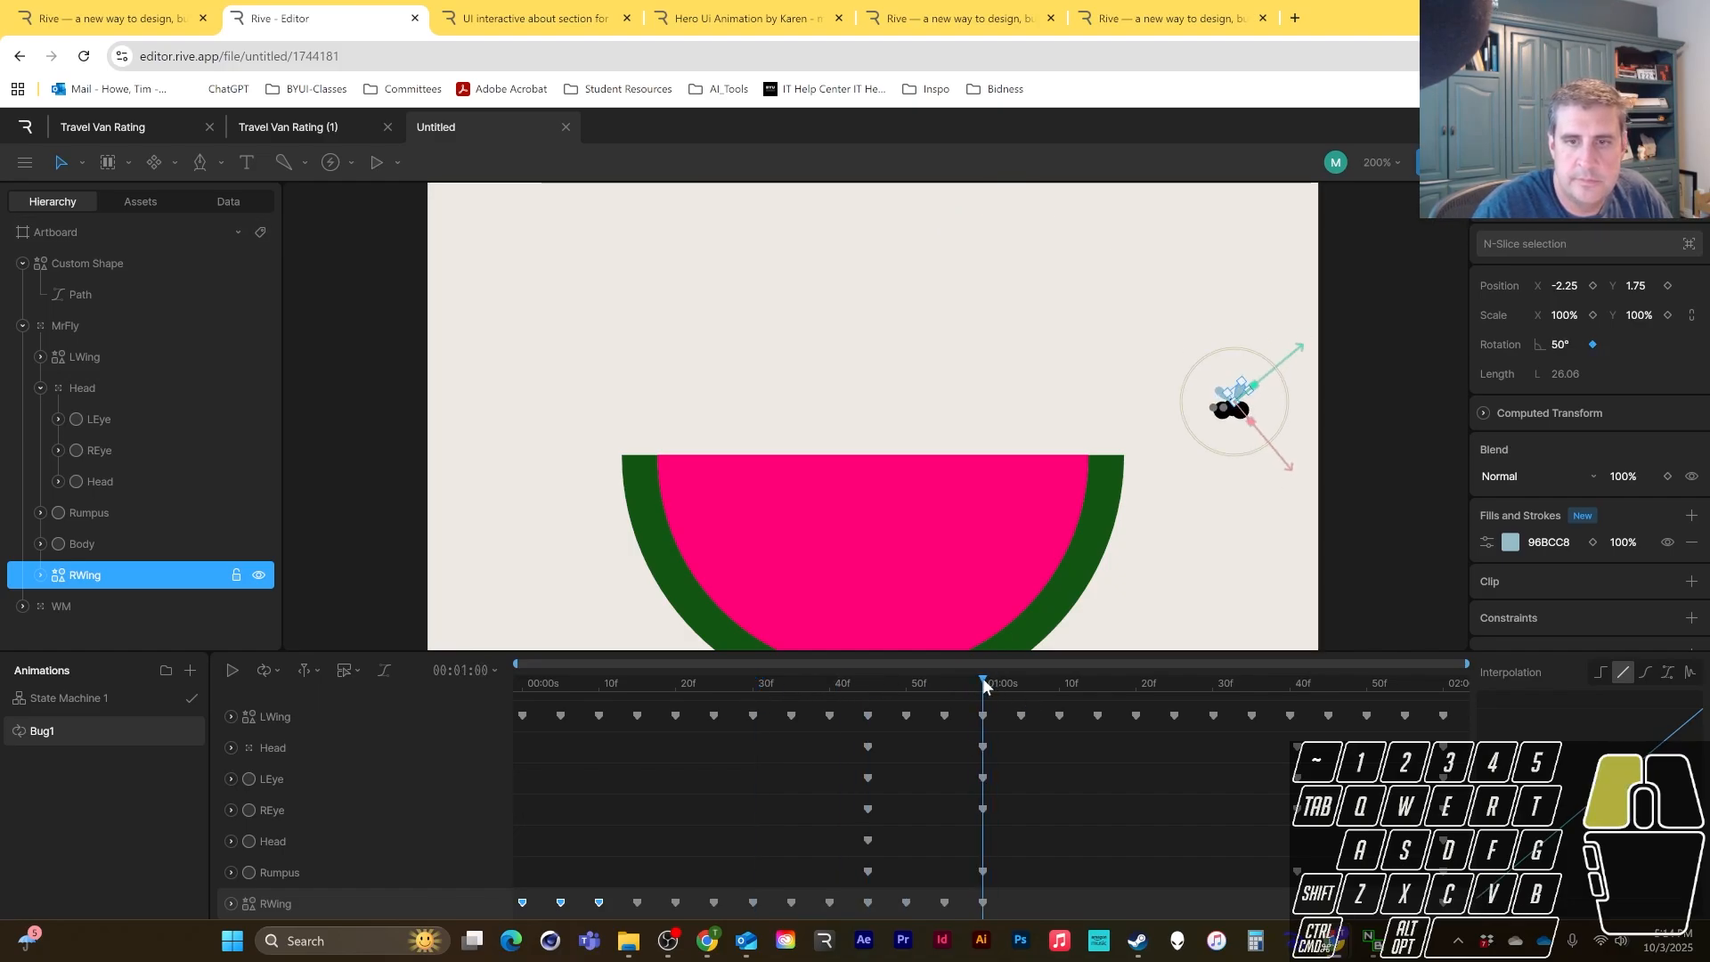
key("ctrl+v")
left_click_drag(1092, 682, 1230, 687)
key("ctrl+v")
key("ctrl+v")
left_click(232, 670)
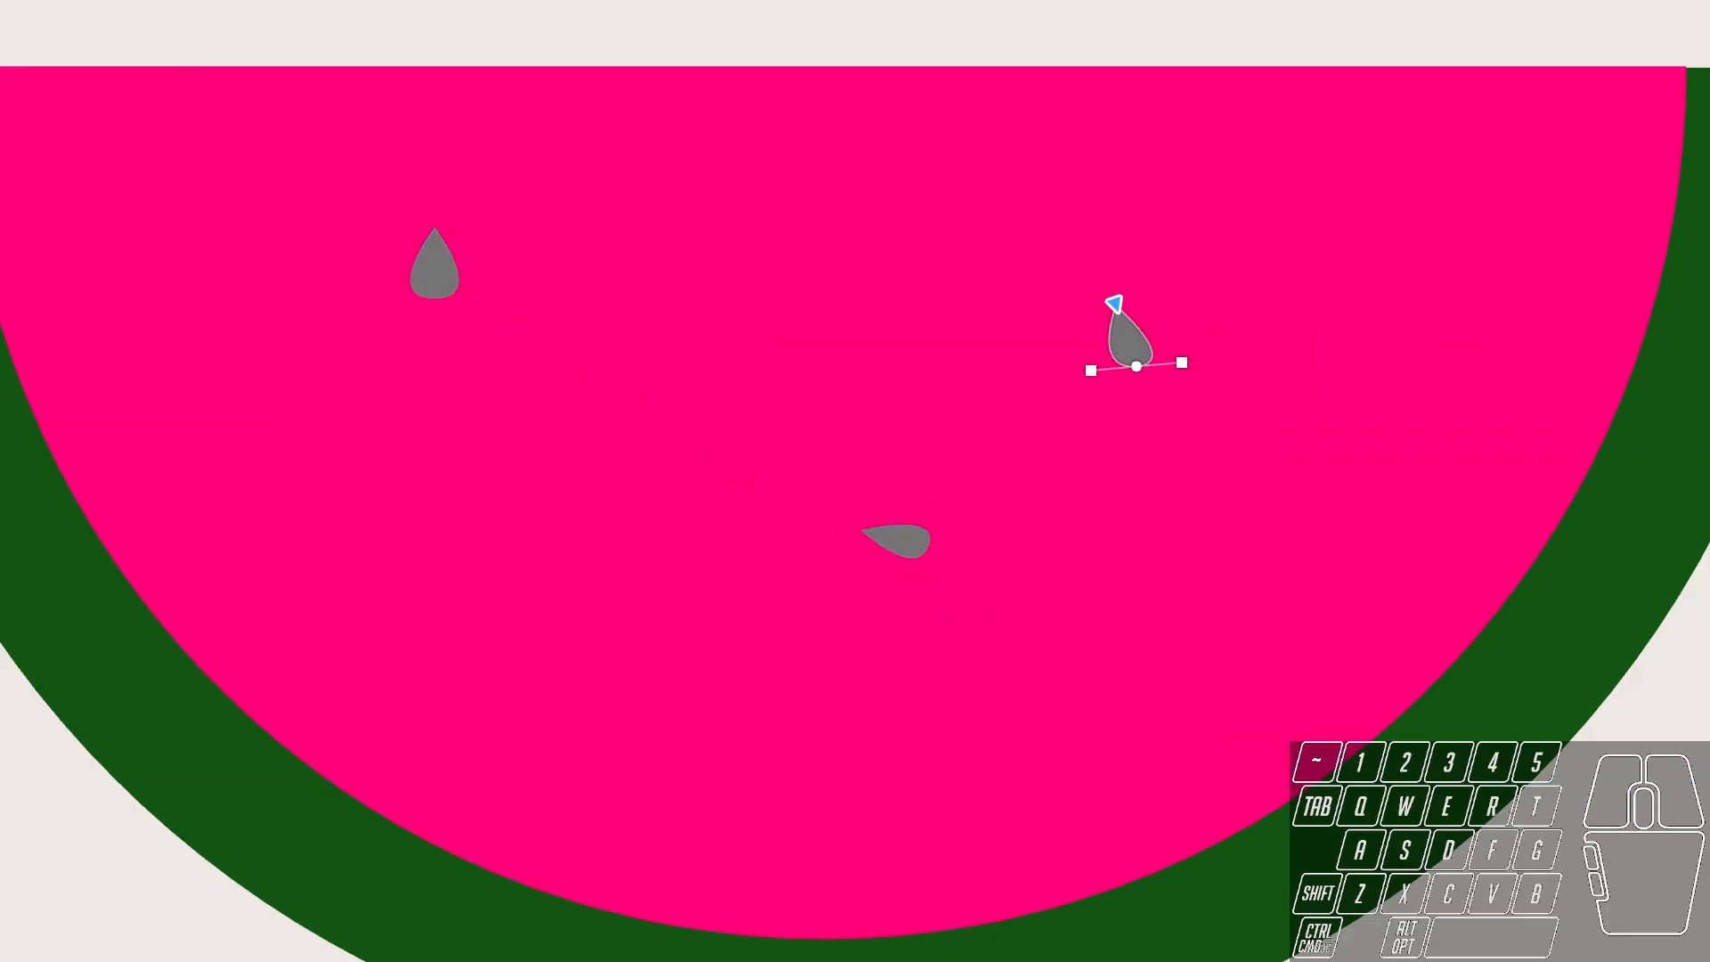
- Draw teardrop-shaped seeds with the Pen tool across the slice's right half and near the middle of its upper edge
left_click_drag(1249, 661, 1293, 706)
left_click(1295, 597)
left_click(1398, 382)
left_click_drag(1427, 450, 1461, 437)
left_click(1399, 382)
left_click(1394, 215)
left_click_drag(1499, 180, 1518, 226)
left_click(1393, 215)
left_click(823, 191)
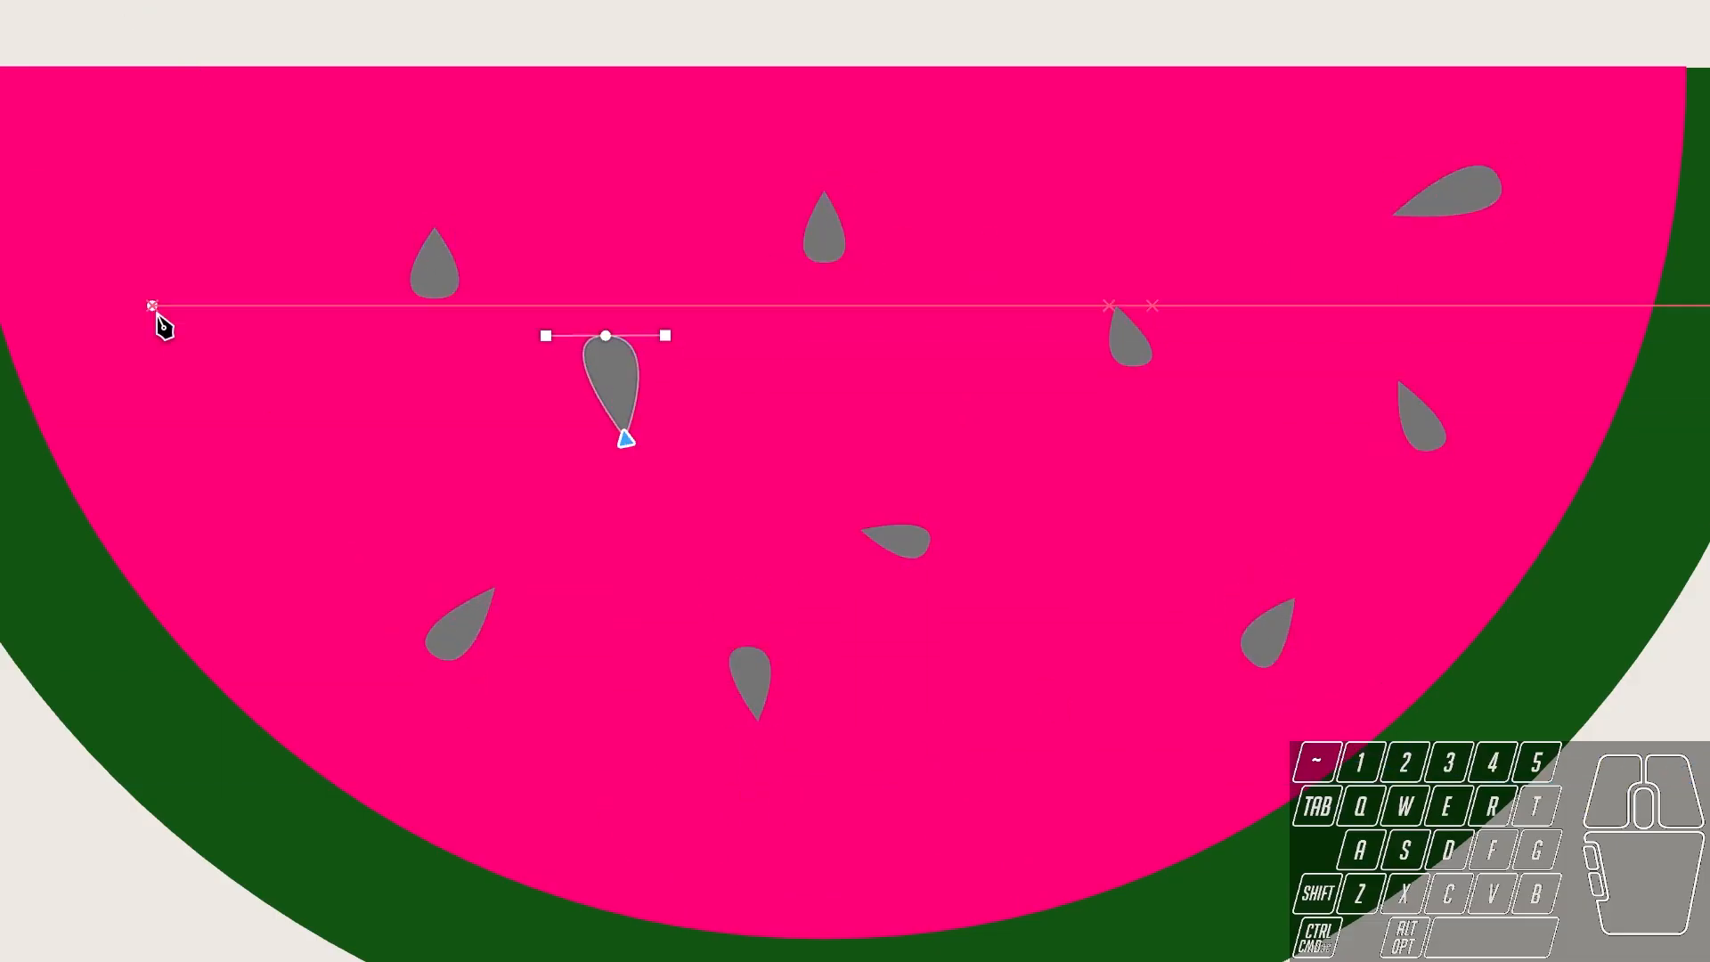
- Fill the gaps in the slice's upper half with more teardrop seeds at varied angles and colour the seeds dark maroon
left_click_drag(1184, 206, 1177, 206)
left_click(1129, 137)
left_click(931, 339)
left_click_drag(893, 382, 927, 404)
left_click(932, 340)
left_click(569, 164)
left_click_drag(626, 164, 626, 191)
left_click(569, 164)
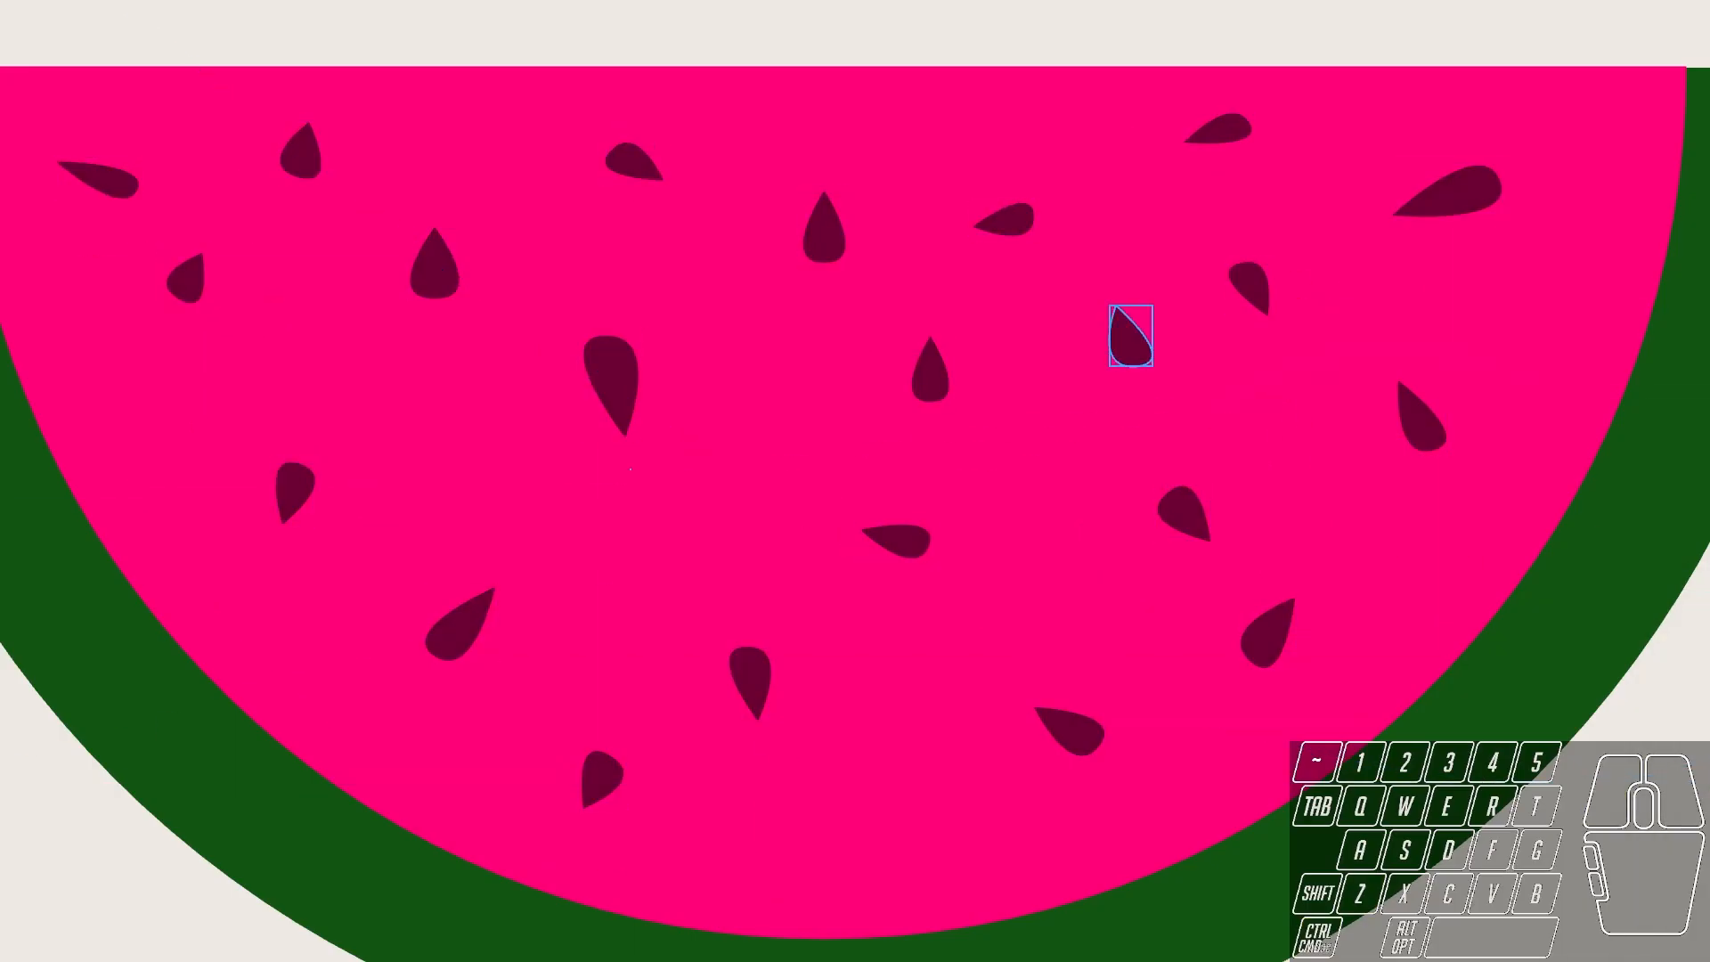
left_click_drag(1231, 134, 1505, 382)
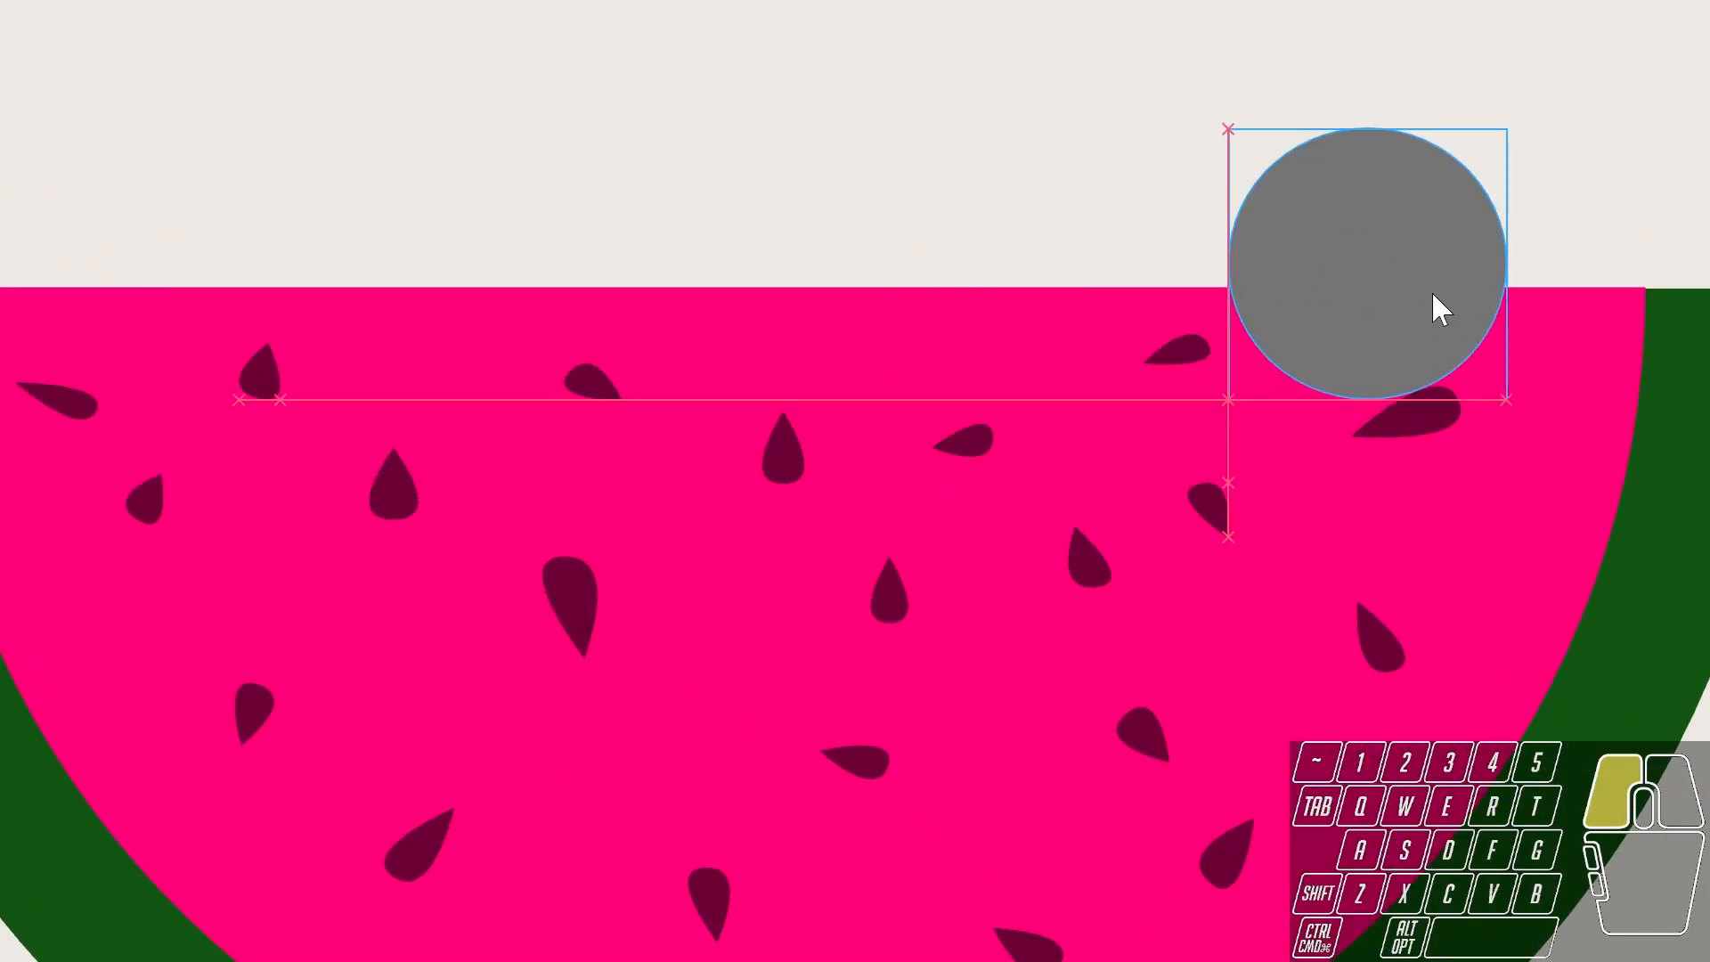
key("ctrl+z")
key("ctrl+z")
key("ctrl+z")
- Build three scalloped bite marks along the slice's upper edge from a background-coloured ellipse and its duplicates
left_click_drag(1378, 232, 1348, 350)
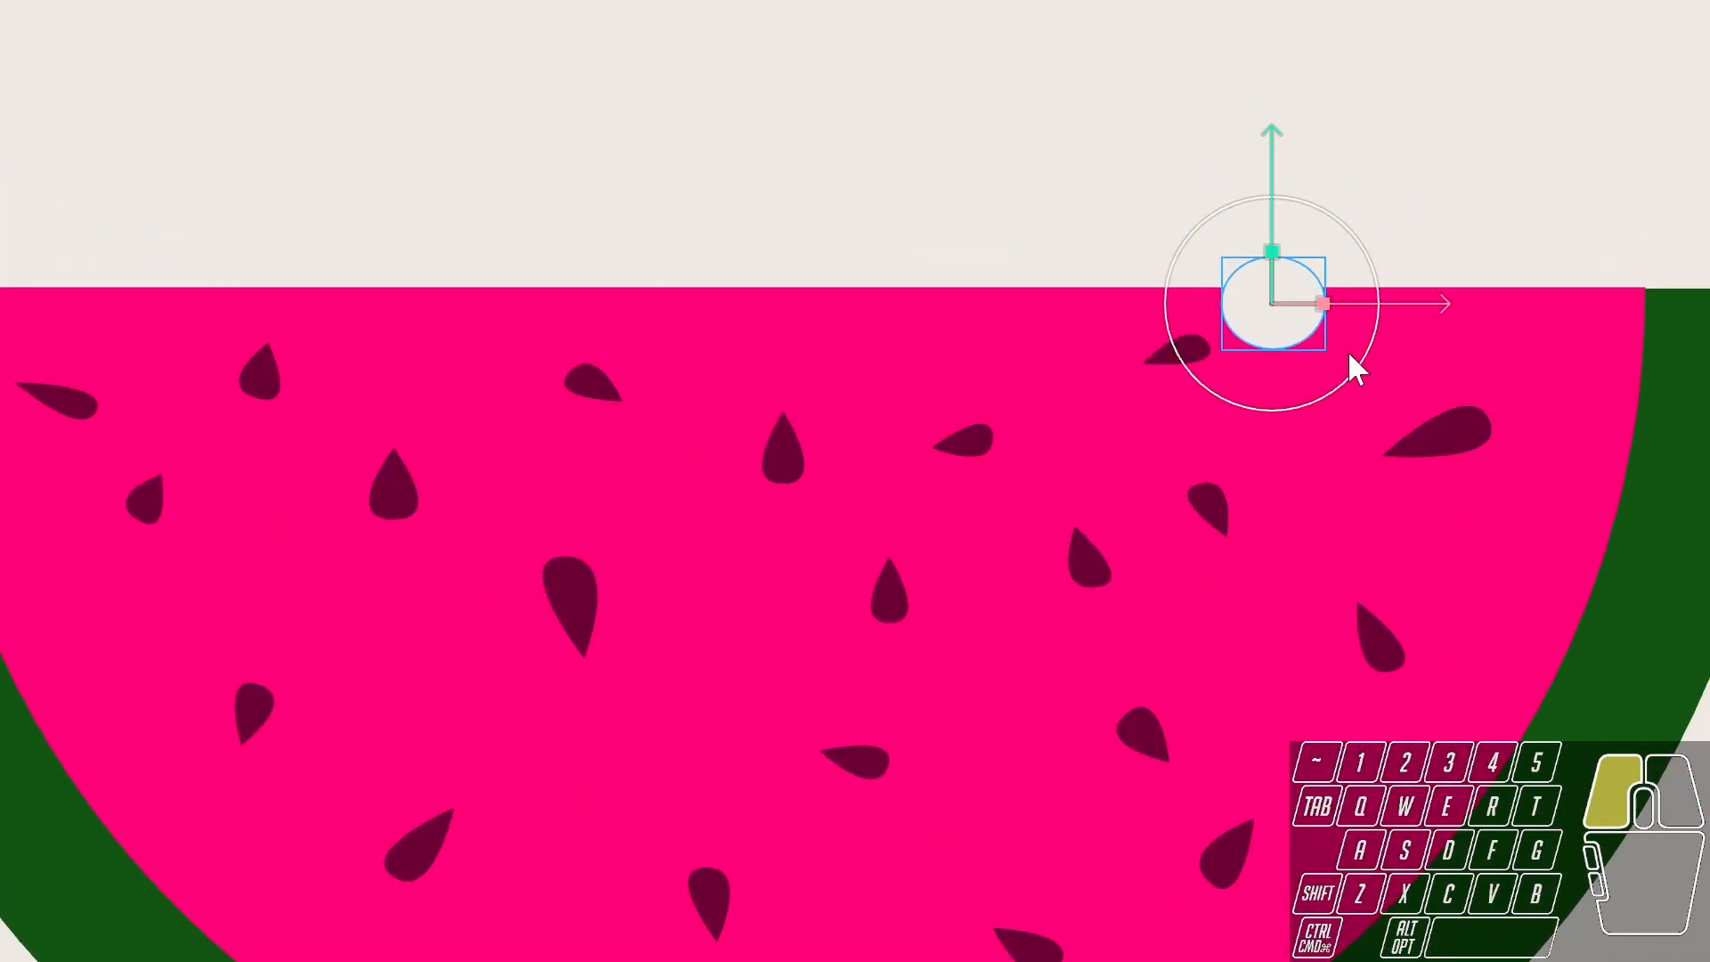
key("ctrl+d")
left_click_drag(1273, 303, 1387, 295)
key("ctrl+d")
mouse_move(1387, 296)
left_mouse_down()
mouse_move(1333, 324)
mouse_move(476, 321)
left_mouse_up()
left_click(1408, 299, "shift")
left_click(1256, 312, "shift")
key("ctrl+d")
key("ctrl+d")
left_click_drag(476, 320, 162, 333)
- Draw a small circle above the watermelon and duplicate it to form the dragonfly's head, body and long stretched tail
left_click_drag(919, 386, 977, 439)
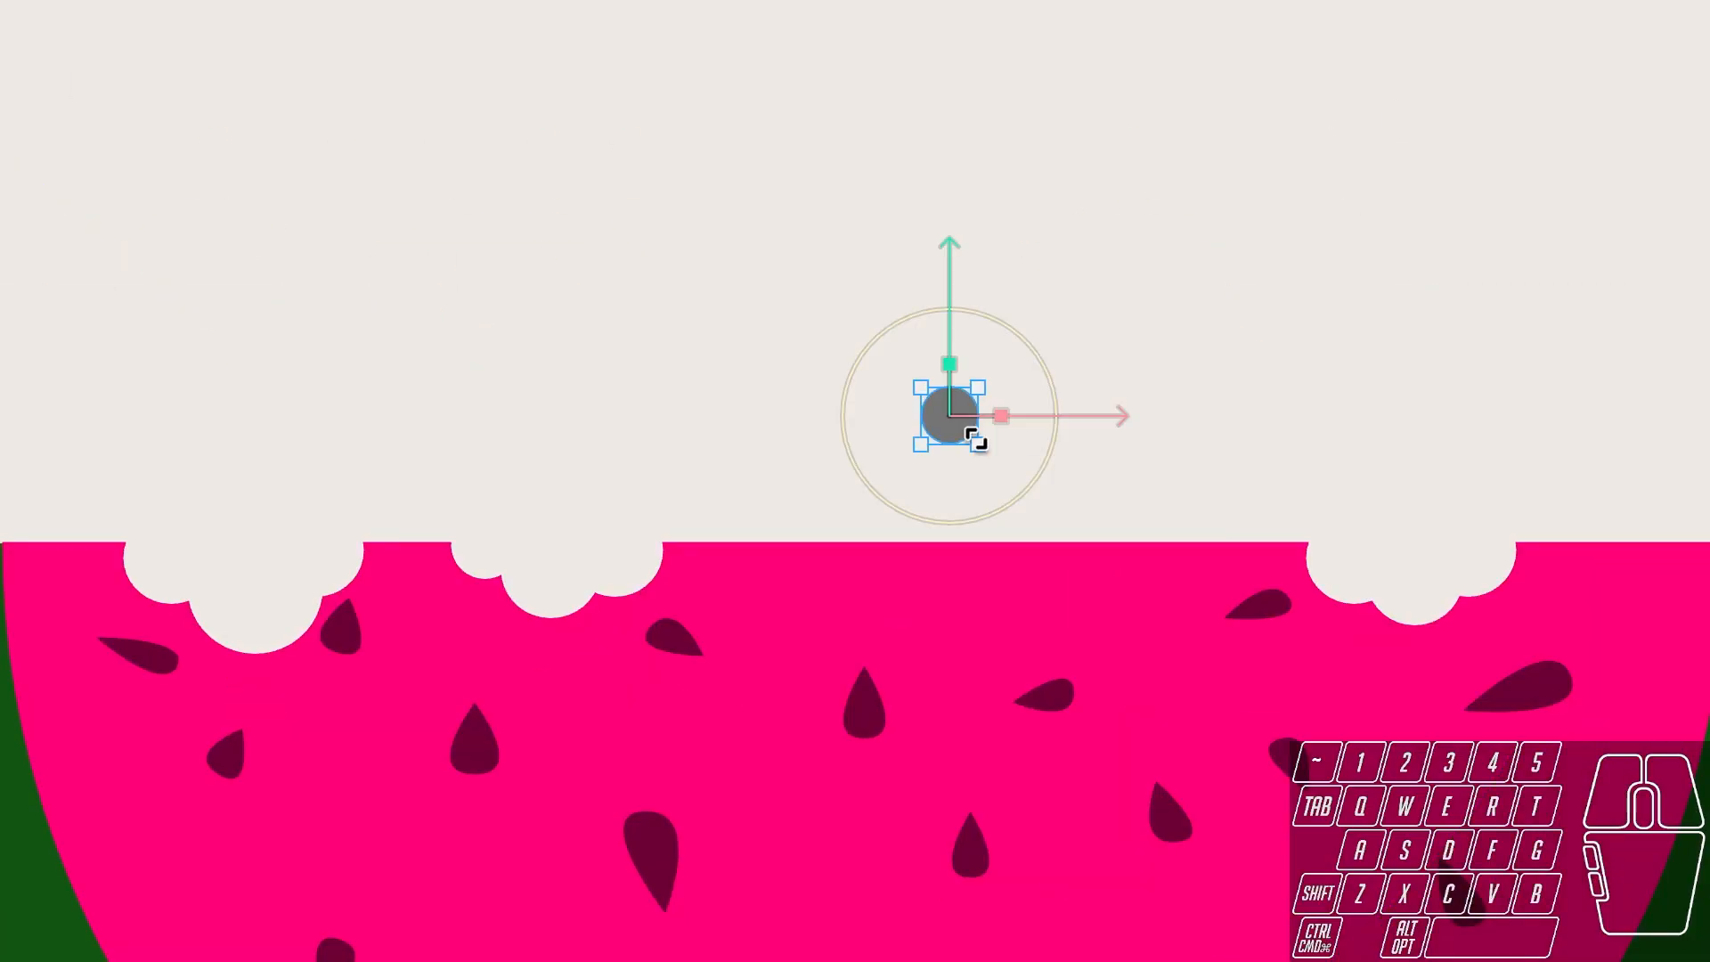
scroll(973, 468, "up", 3)
key("ctrl+d")
left_click_drag(921, 350, 850, 331)
key("ctrl+d")
left_click_drag(908, 388, 1014, 358)
left_click_drag(717, 324, 553, 321)
left_click(851, 356)
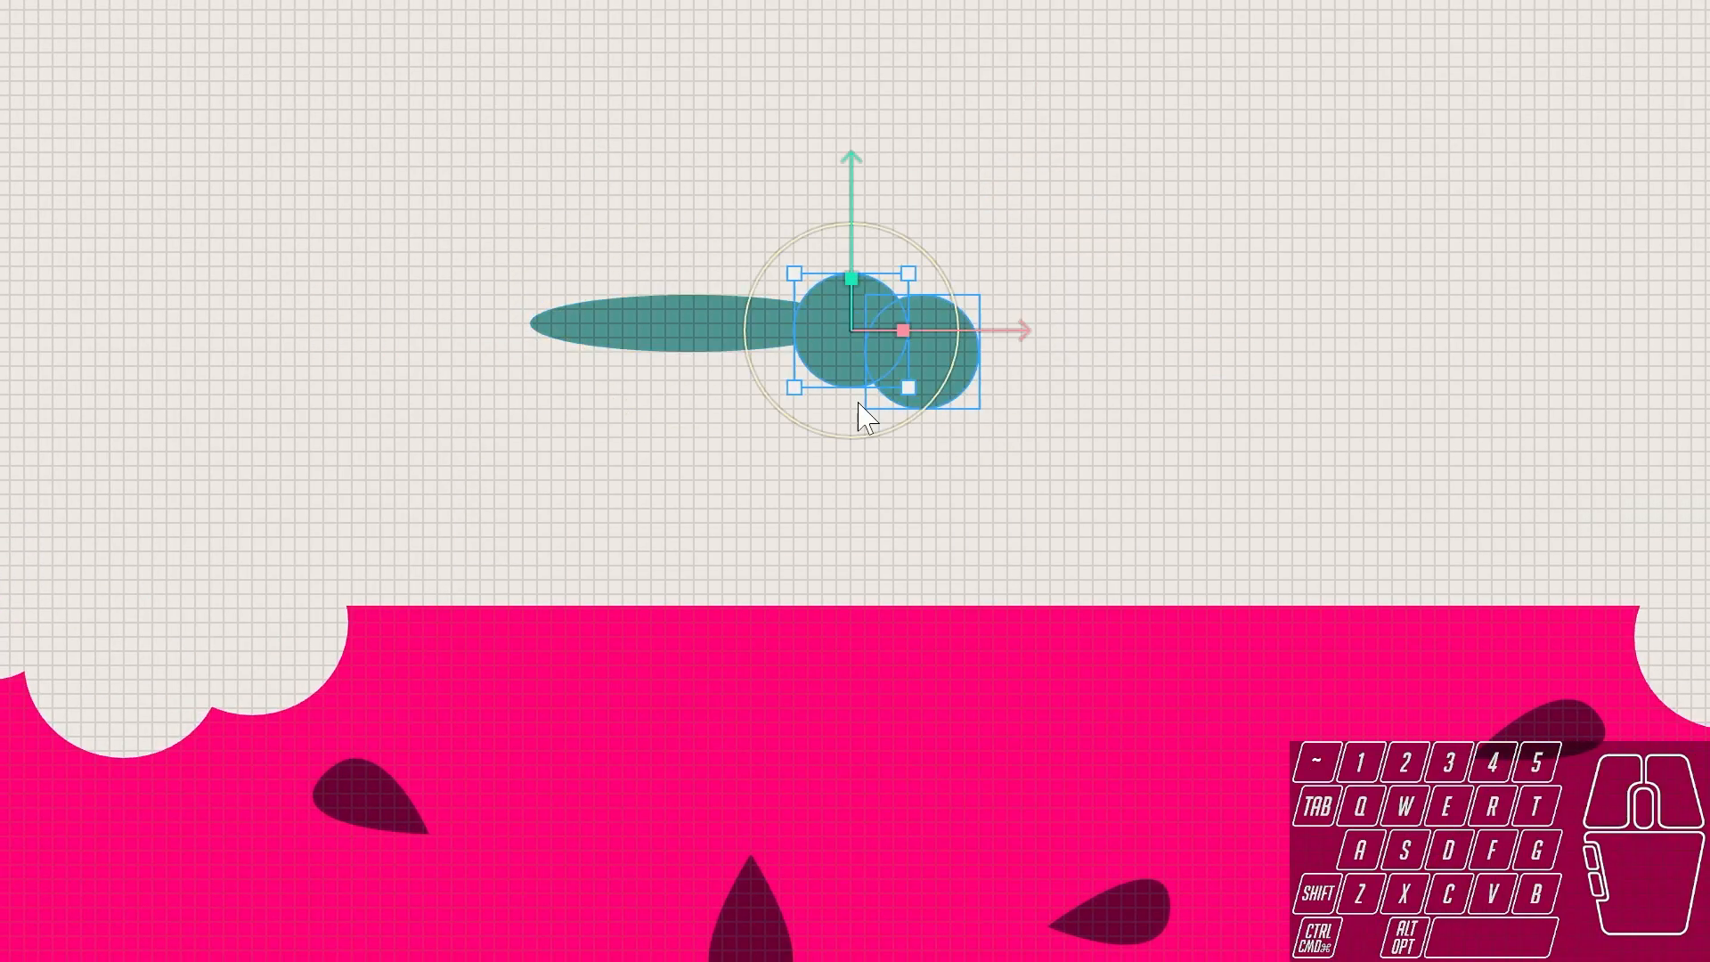
- Reshape the dragonfly's tail by editing its vertices into a long form that narrows at the far end
scroll(843, 196, "up", 3)
key("ctrl+d")
left_click_drag(1020, 406, 766, 484)
left_click(499, 543)
key("Delete")
double_click(623, 587)
left_click_drag(575, 581, 126, 599)
key("ctrl+a")
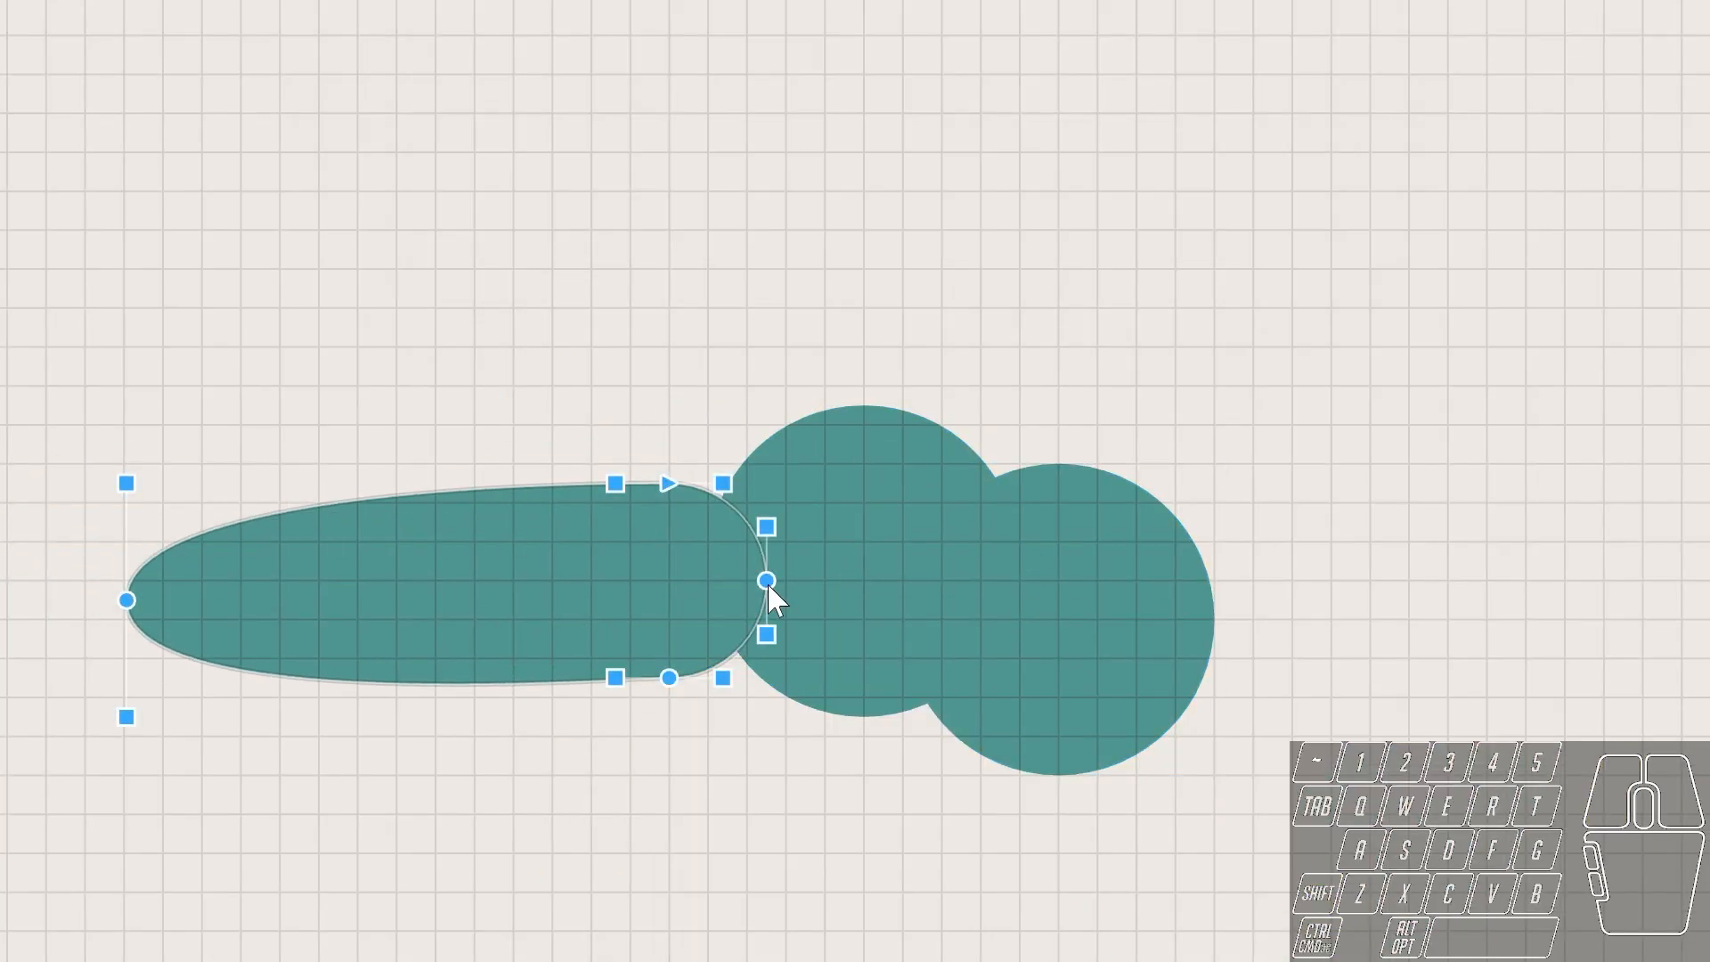
left_click_drag(767, 580, 767, 599)
- Scale down the dragonfly's head circle and reposition its body circle against the tail
left_click_drag(638, 431, 679, 737)
left_click(864, 560)
left_click(1113, 623)
left_click_drag(1214, 775, 1156, 717)
left_click_drag(879, 414, 805, 442)
- Add two pink circular eyes to the dragonfly's head and slim the tip of its tail
scroll(824, 443, "down", 1)
mouse_move(941, 452)
left_mouse_down()
mouse_move(1038, 569)
mouse_move(1174, 505)
left_mouse_up()
key("ctrl+d")
left_click(401, 508)
left_click_drag(127, 530, 127, 519)
- Draw a slender teardrop wing on the dragonfly's back and place two overlapping mirrored copies on the head side
left_click_drag(750, 435, 177, 14)
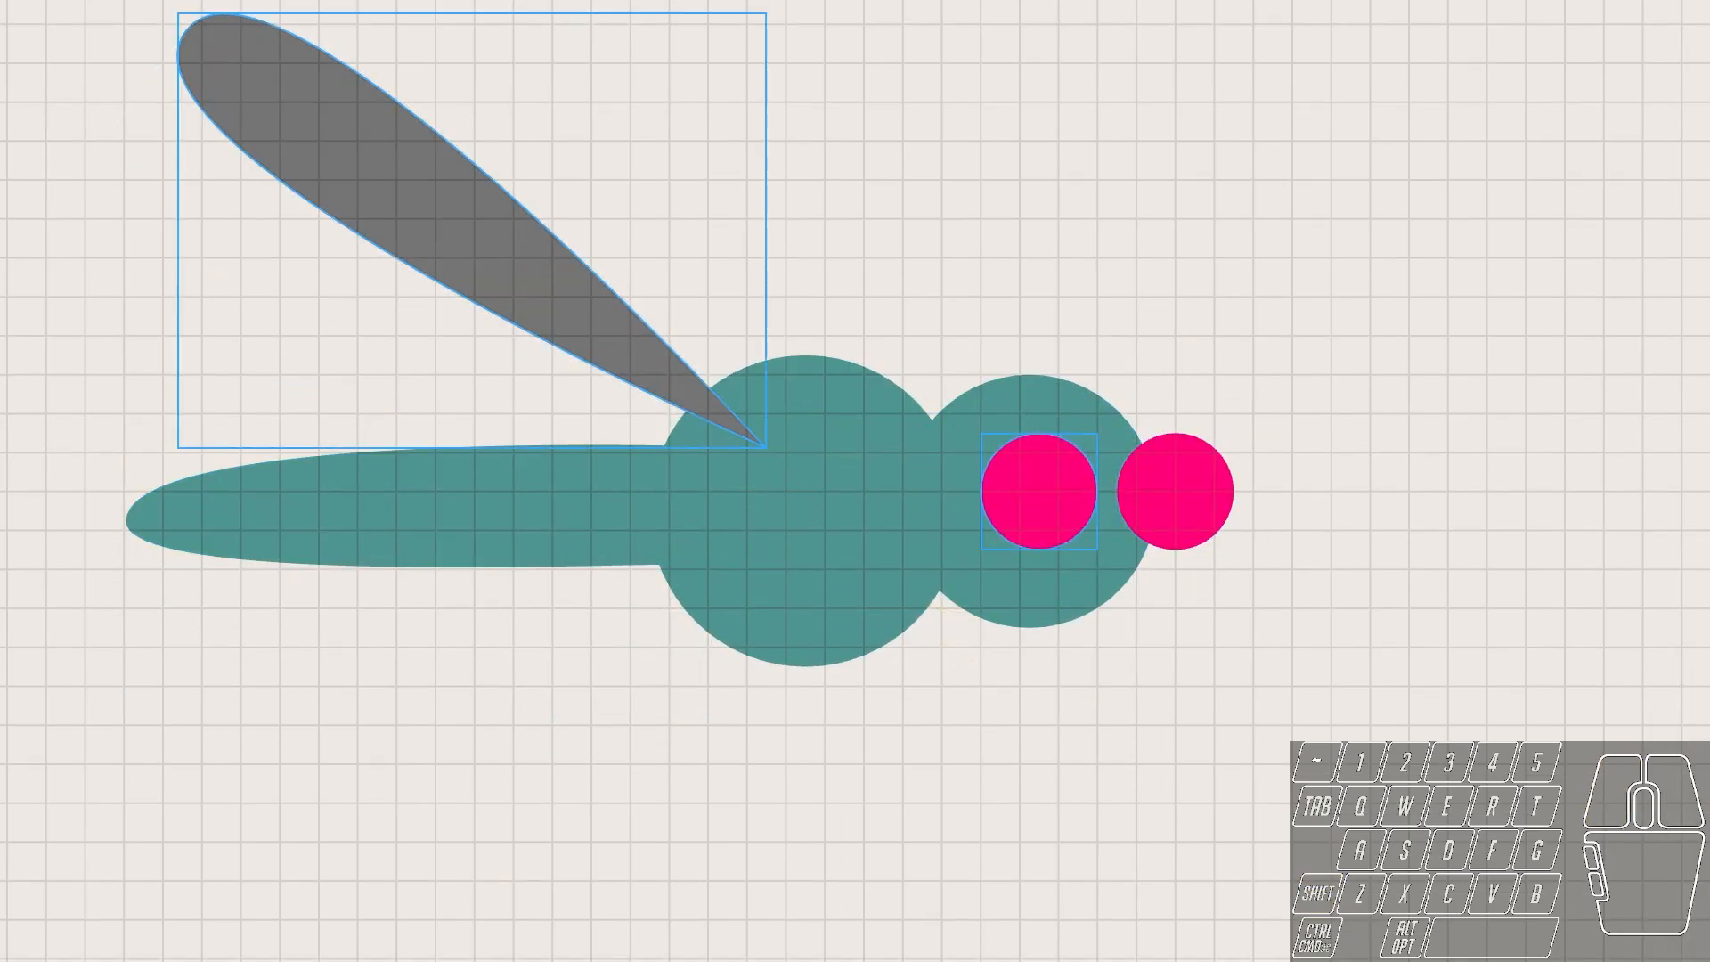
key("ctrl+d")
mouse_move(463, 223)
left_mouse_down()
mouse_move(1145, 236)
mouse_move(1028, 208)
left_mouse_up()
key("Delete")
left_click(1247, 178)
key("ctrl+d")
left_click(980, 231, "shift")
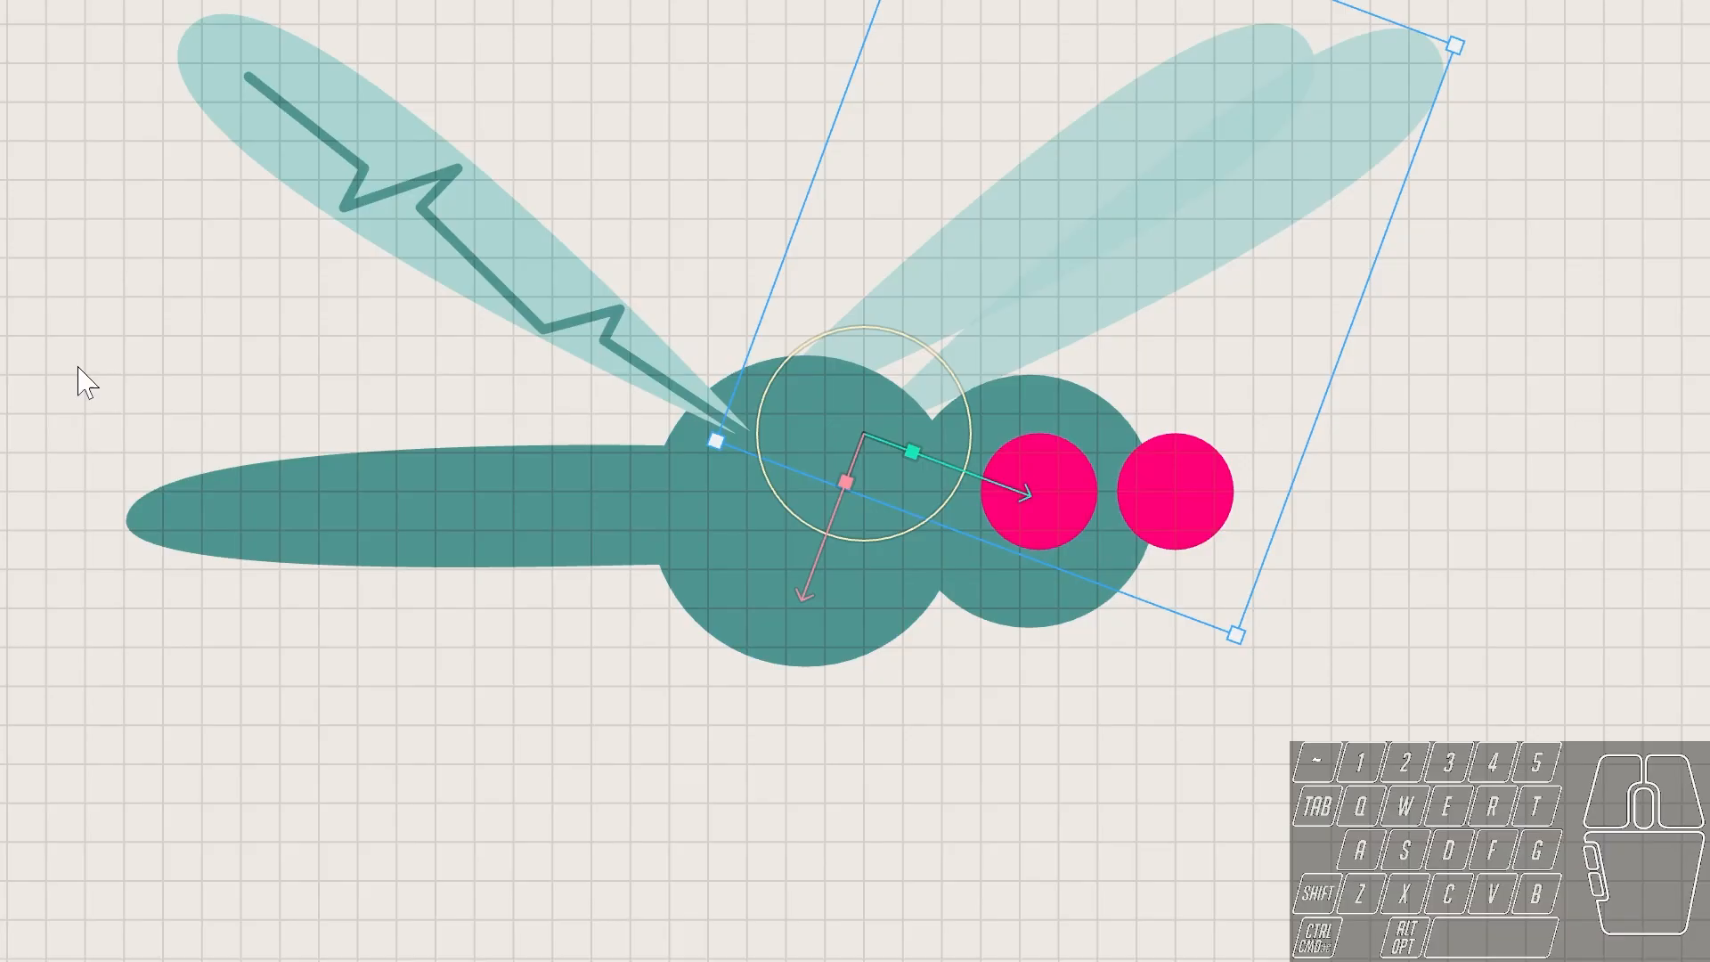
- Duplicate the dragonfly's tail-side wing and offset the copy slightly to form an overlapping pair
left_click(463, 222)
key("ctrl+d")
left_click_drag(463, 223, 540, 222)
left_click(579, 232)
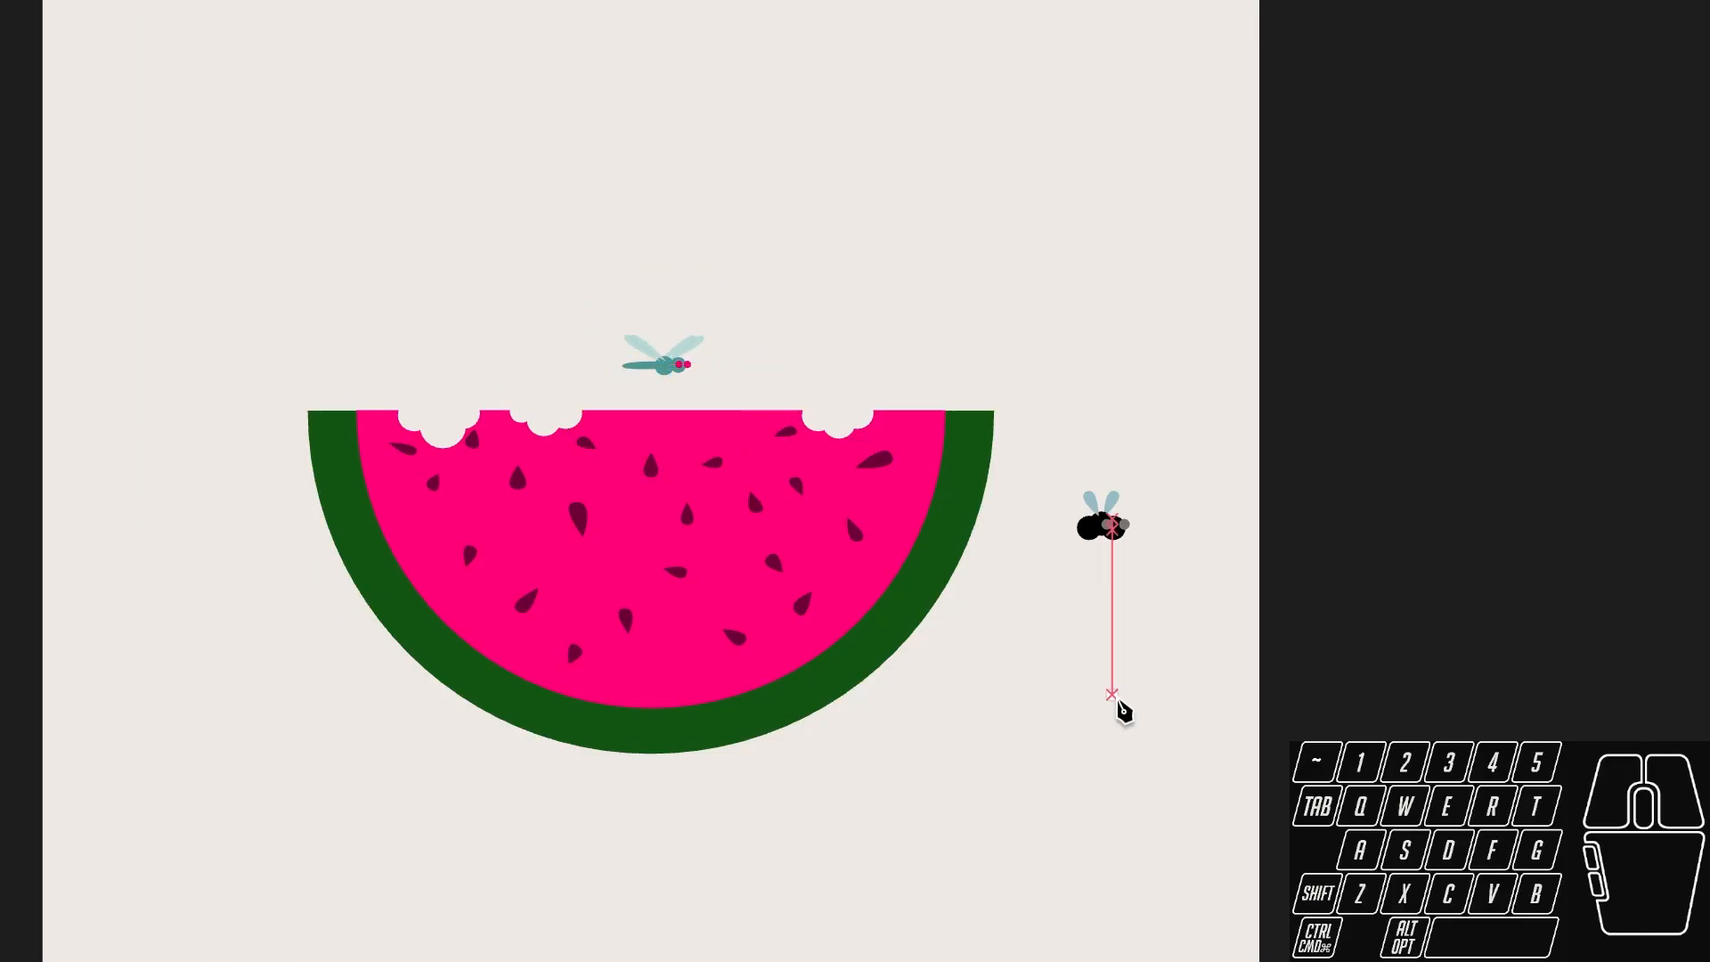
- Draw a smooth looping flight path around the watermelon slice with the Pen tool
mouse_move(378, 787)
left_mouse_down()
mouse_move(252, 775)
mouse_move(194, 719)
left_mouse_up()
left_click_drag(243, 400, 210, 320)
left_click_drag(510, 2, 528, 42)
left_click_drag(697, 388, 666, 364)
left_click_drag(985, 277, 985, 245)
left_click_drag(1148, 636, 1109, 603)
key("v")
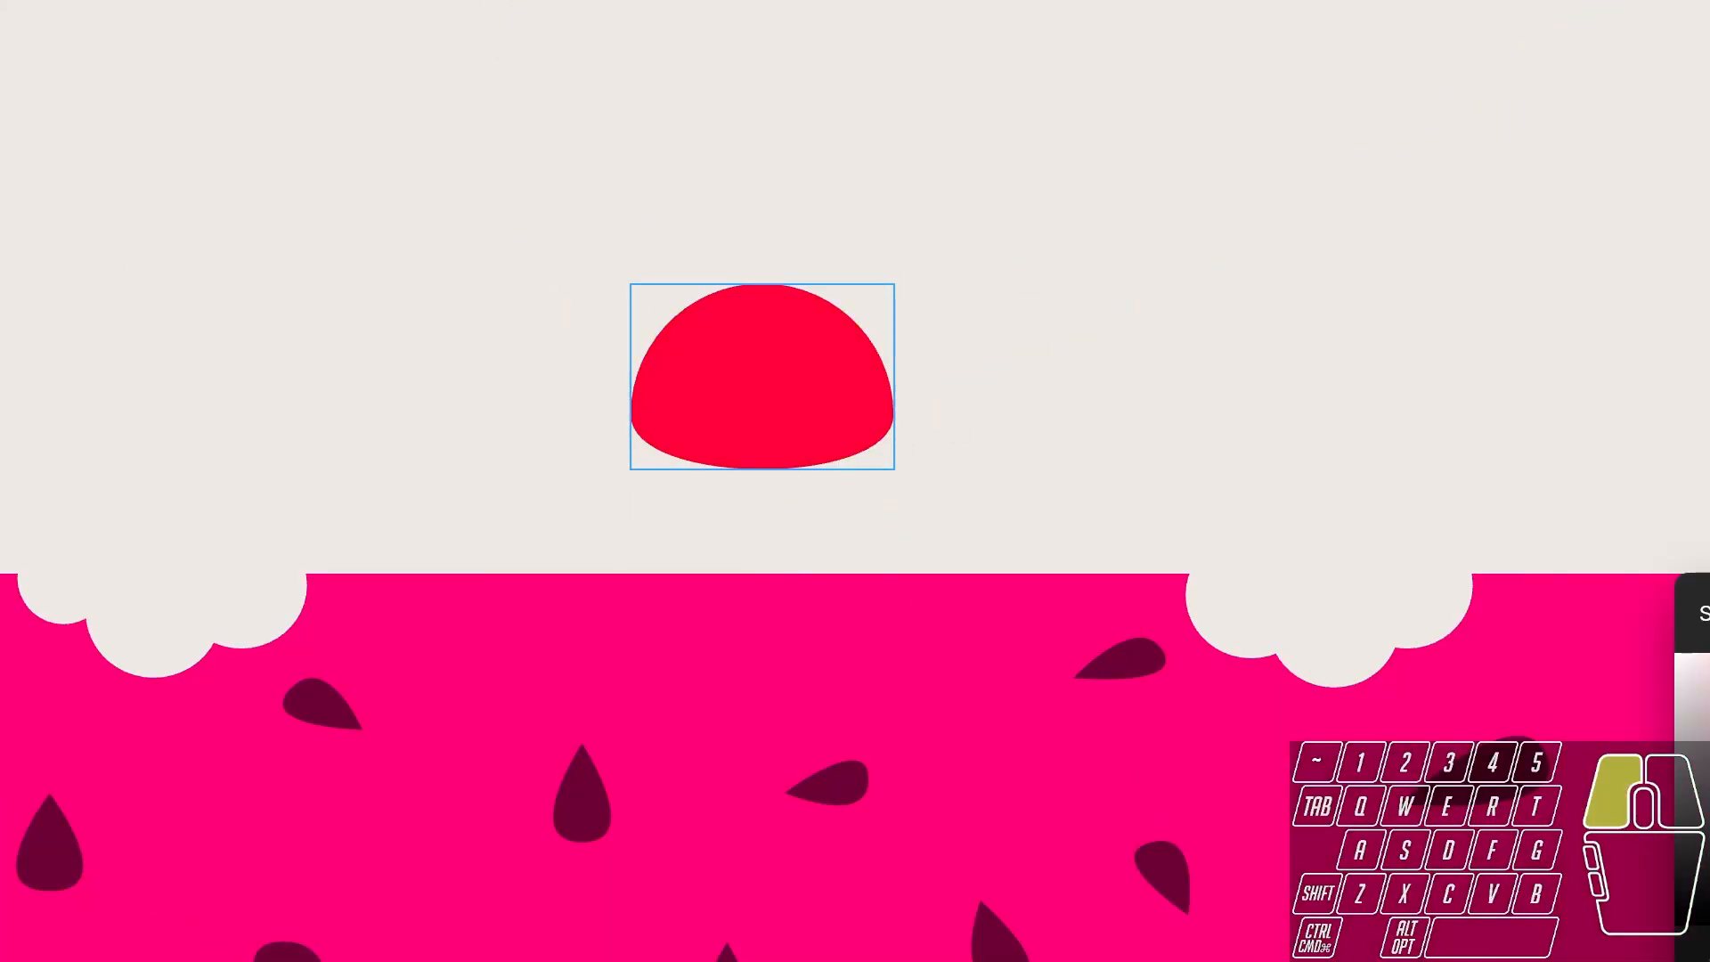
- Place a small dark dome at the front of the ladybug's red dome and reshape the red one into a tilted oval shell
left_click_drag(825, 409, 819, 427)
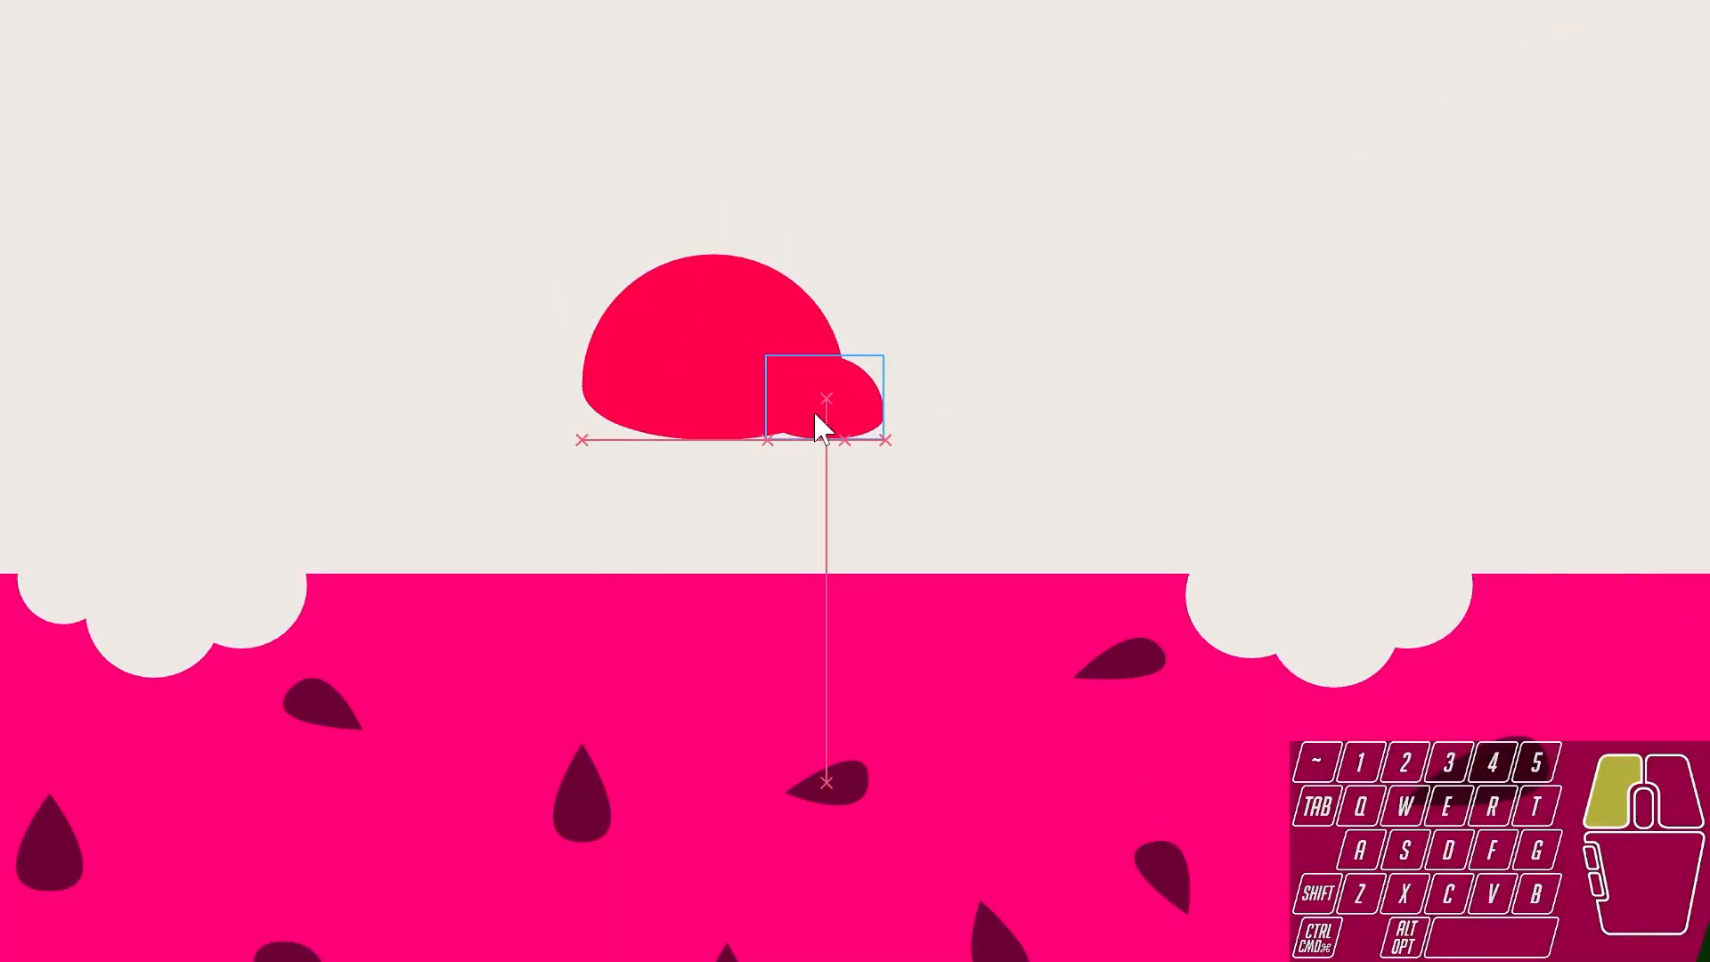
left_click(843, 386)
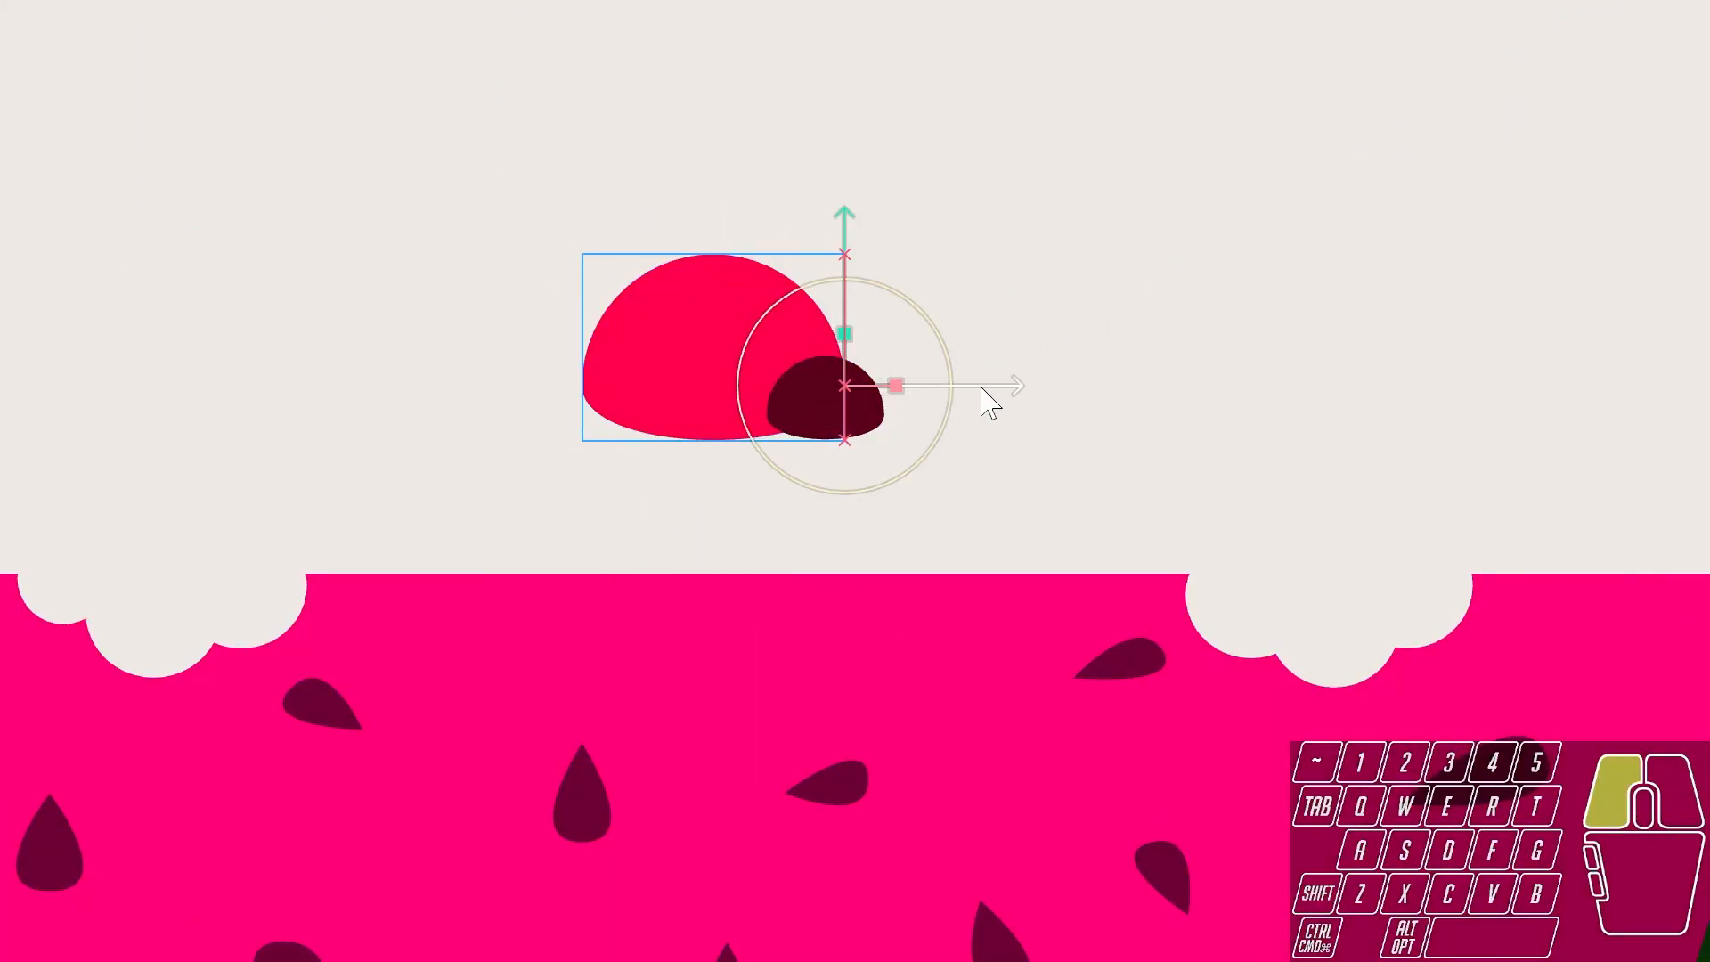
left_click_drag(582, 415, 569, 458)
left_click(713, 255)
key("BackSpace")
left_click_drag(843, 457, 752, 494)
left_click_drag(553, 343, 552, 327)
left_click_drag(576, 397, 547, 420)
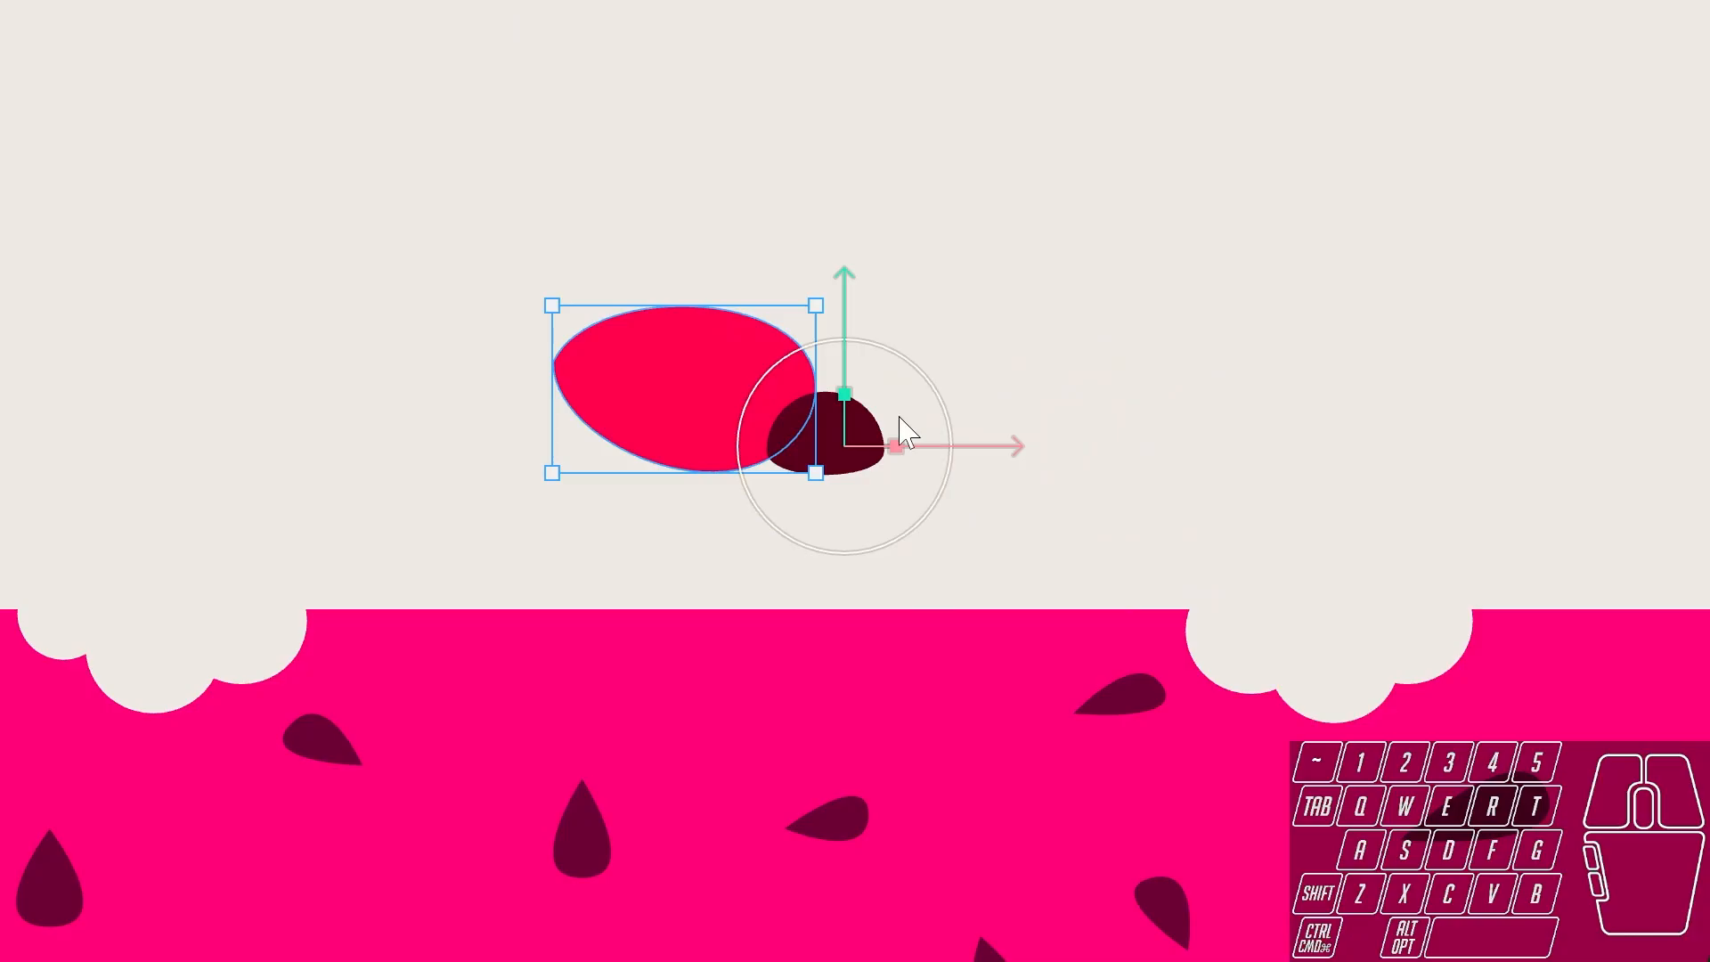
left_click_drag(898, 416, 900, 439)
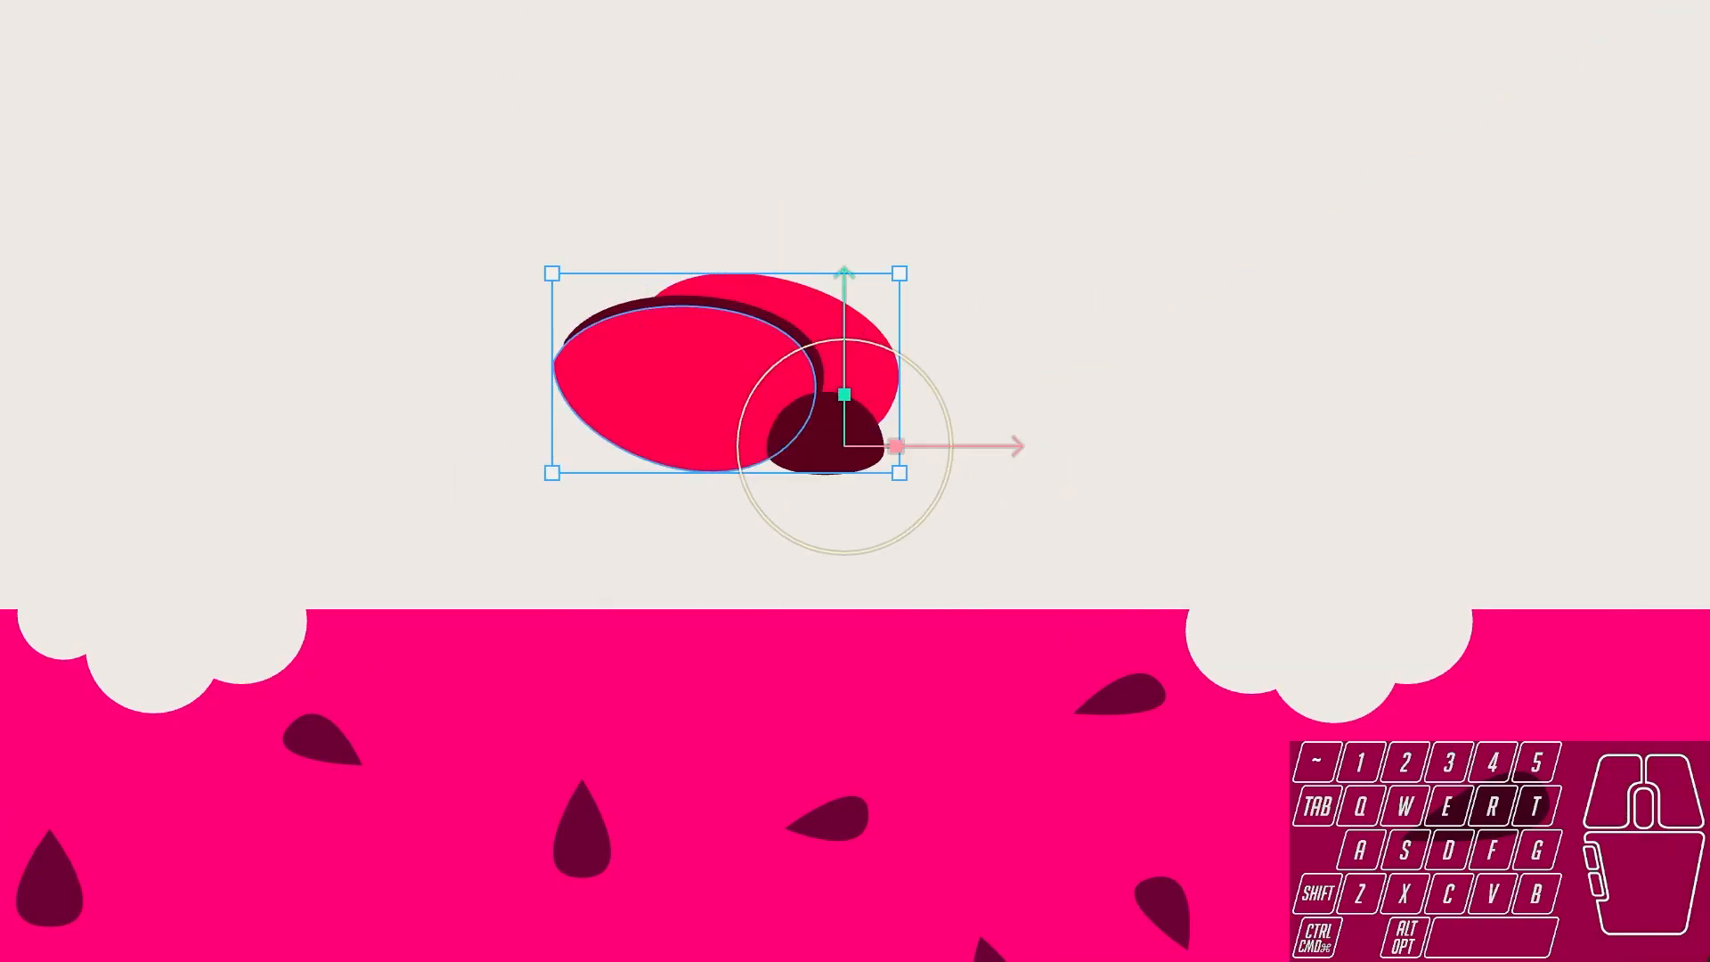
- Add a round dark head and dark oval spots to the ladybug
left_click(809, 521)
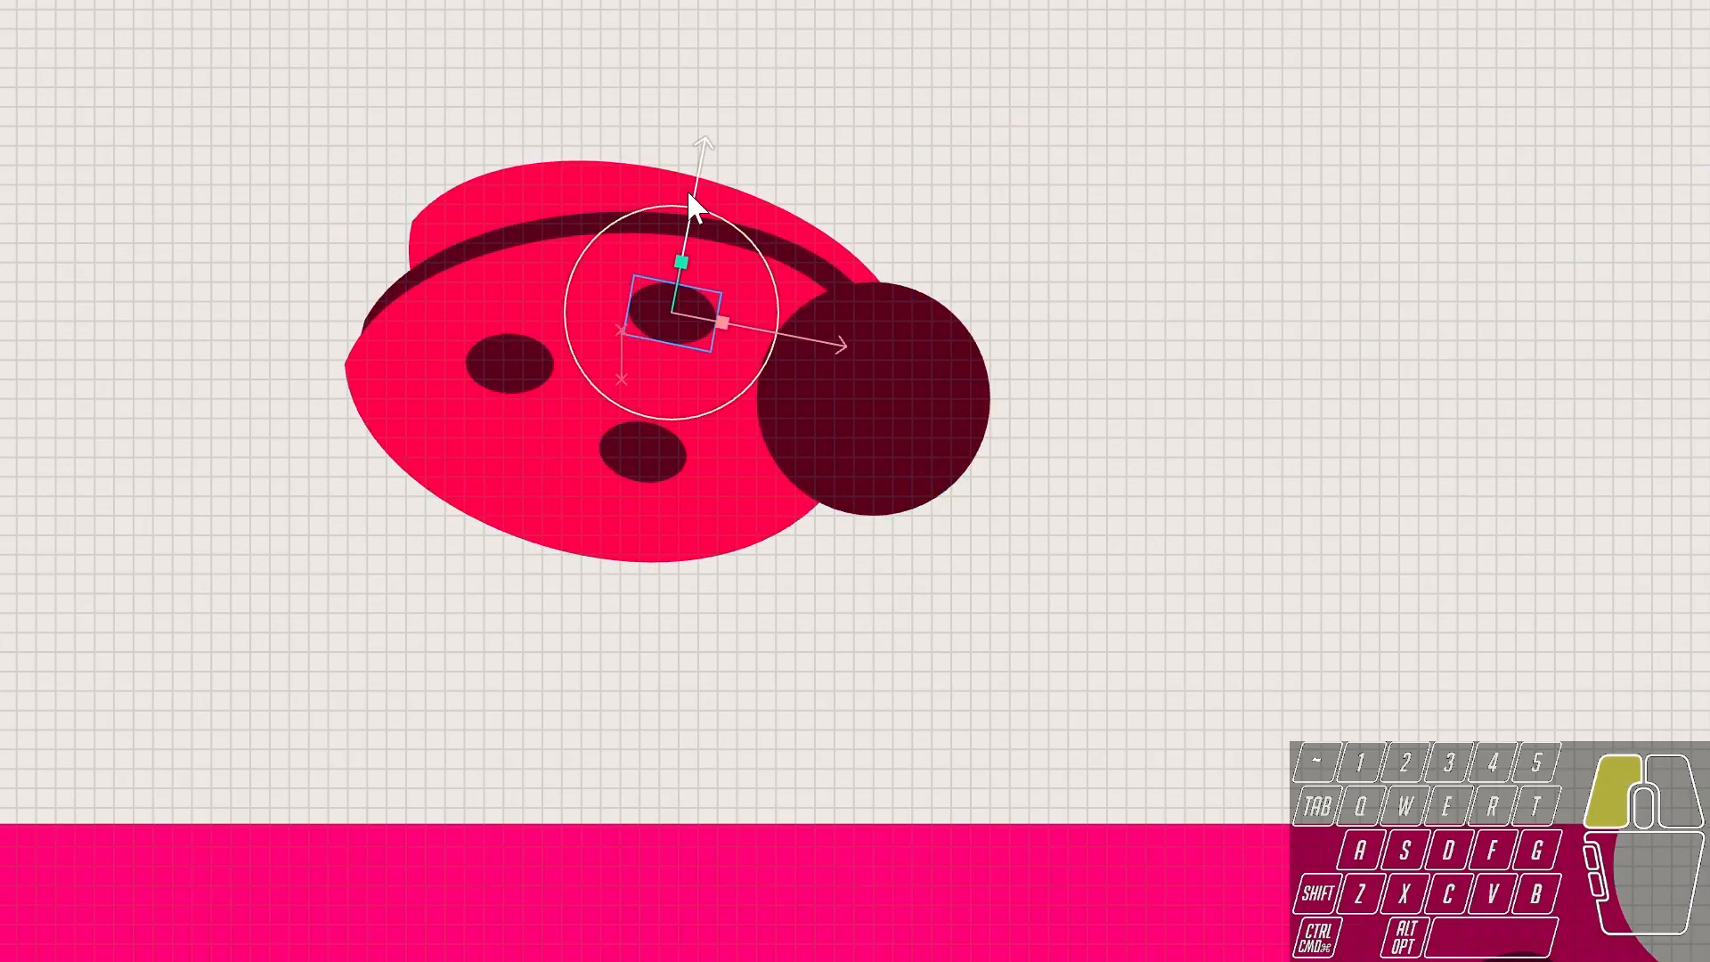
left_click(900, 431)
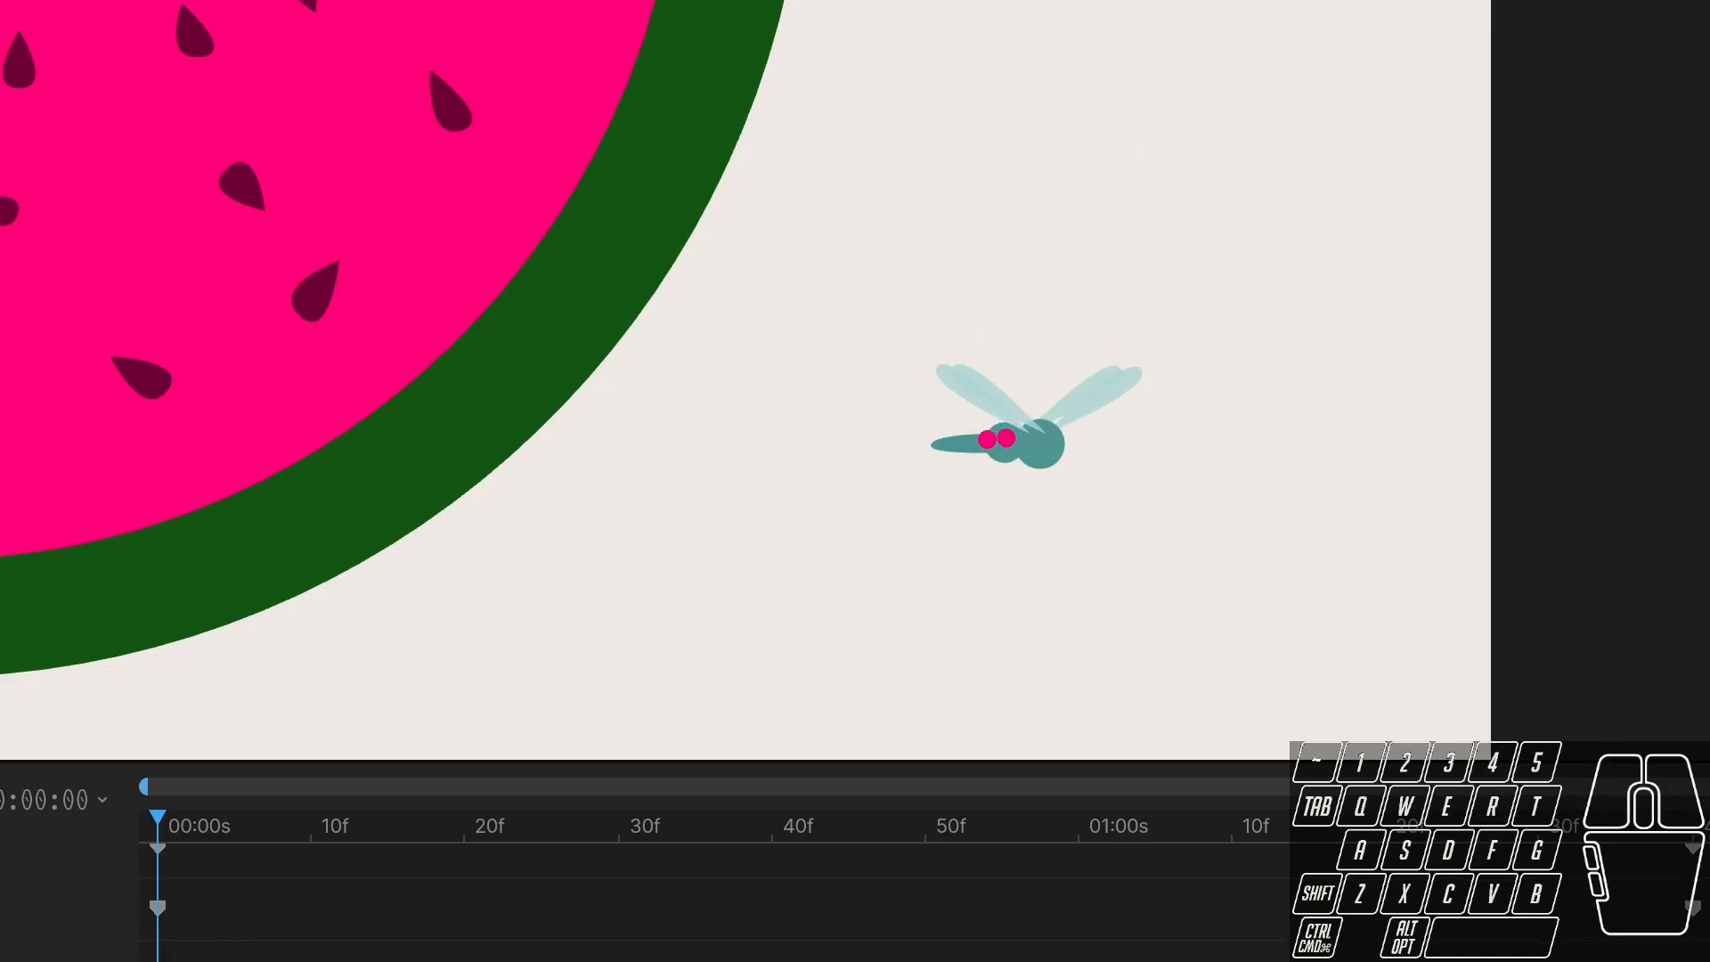
- Scrub the seed-rearranging animation forward from 00:00:20
left_click(966, 444)
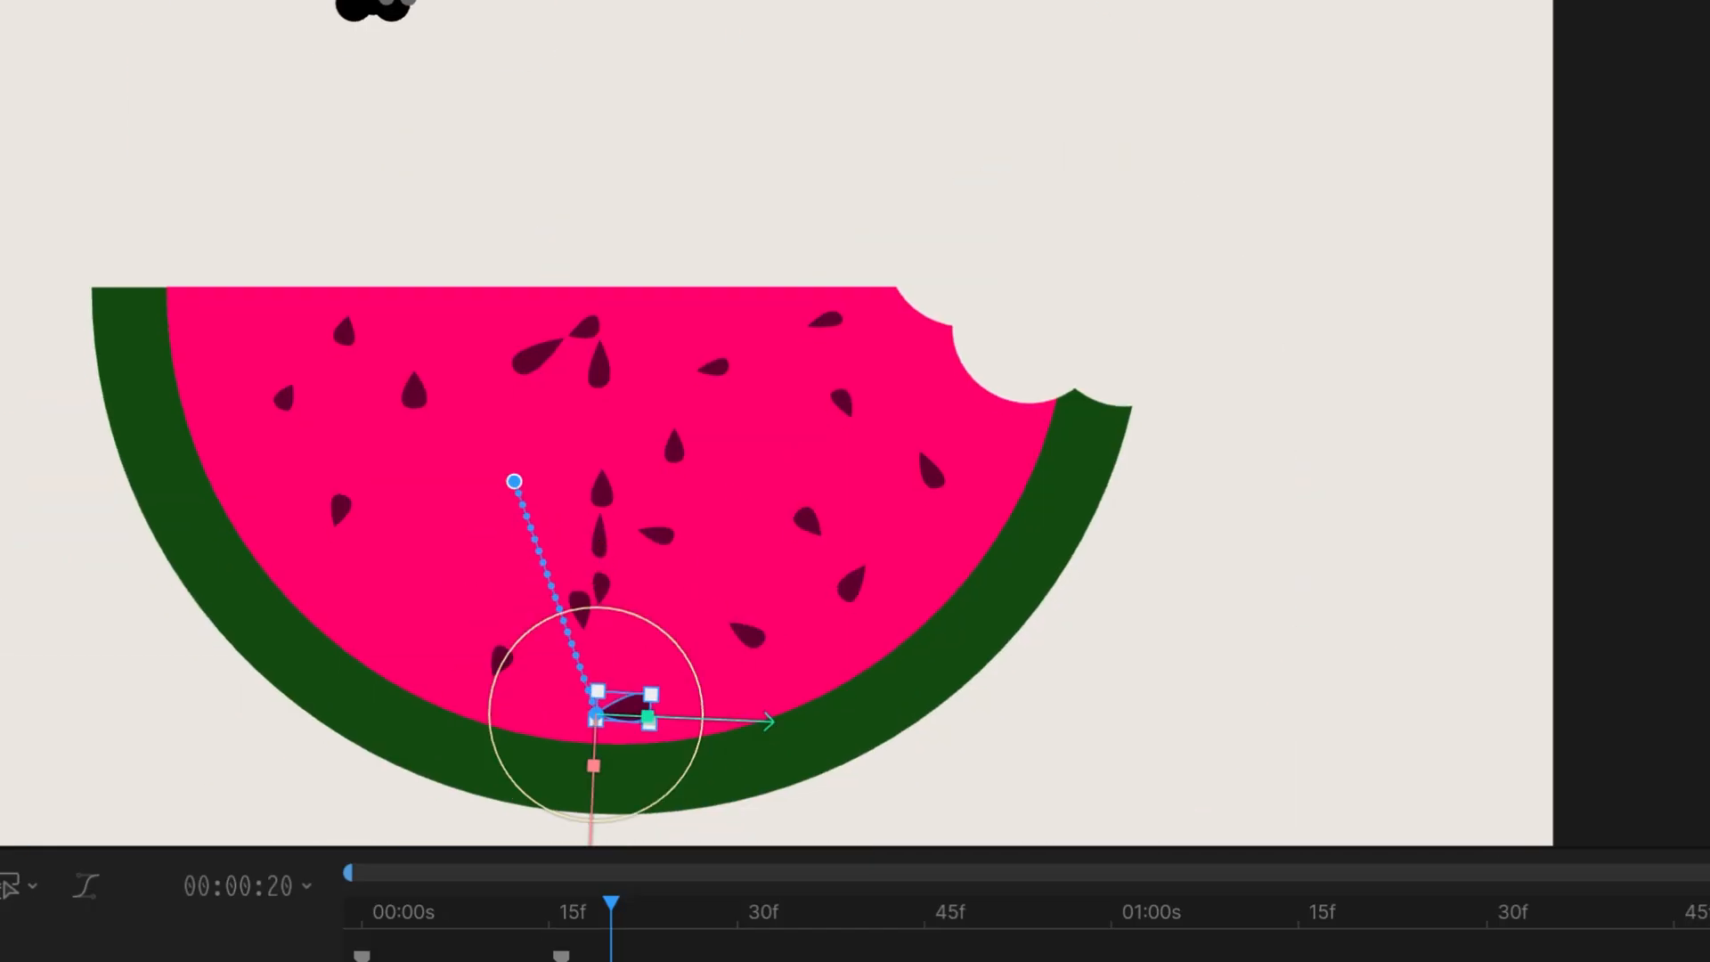
mouse_move(611, 904)
left_mouse_down()
mouse_move(737, 916)
mouse_move(639, 903)
left_mouse_up()
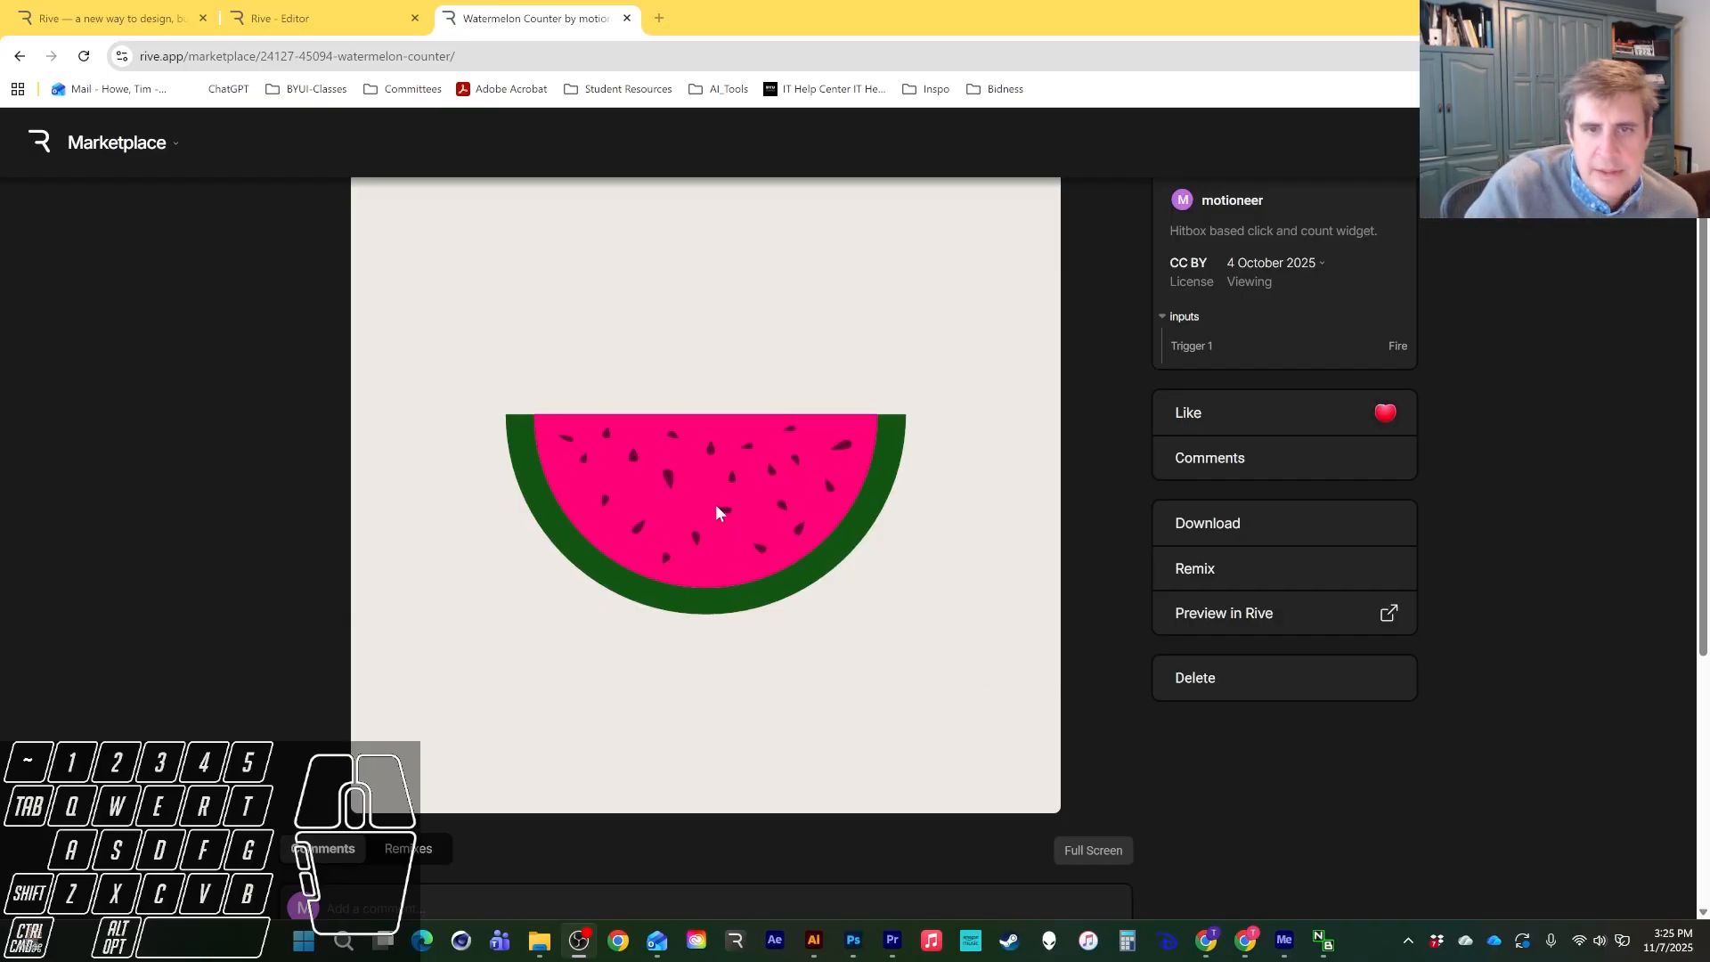
- Test the published Watermelon Counter by triggering the slice four times through its full count cycle
left_click(716, 505)
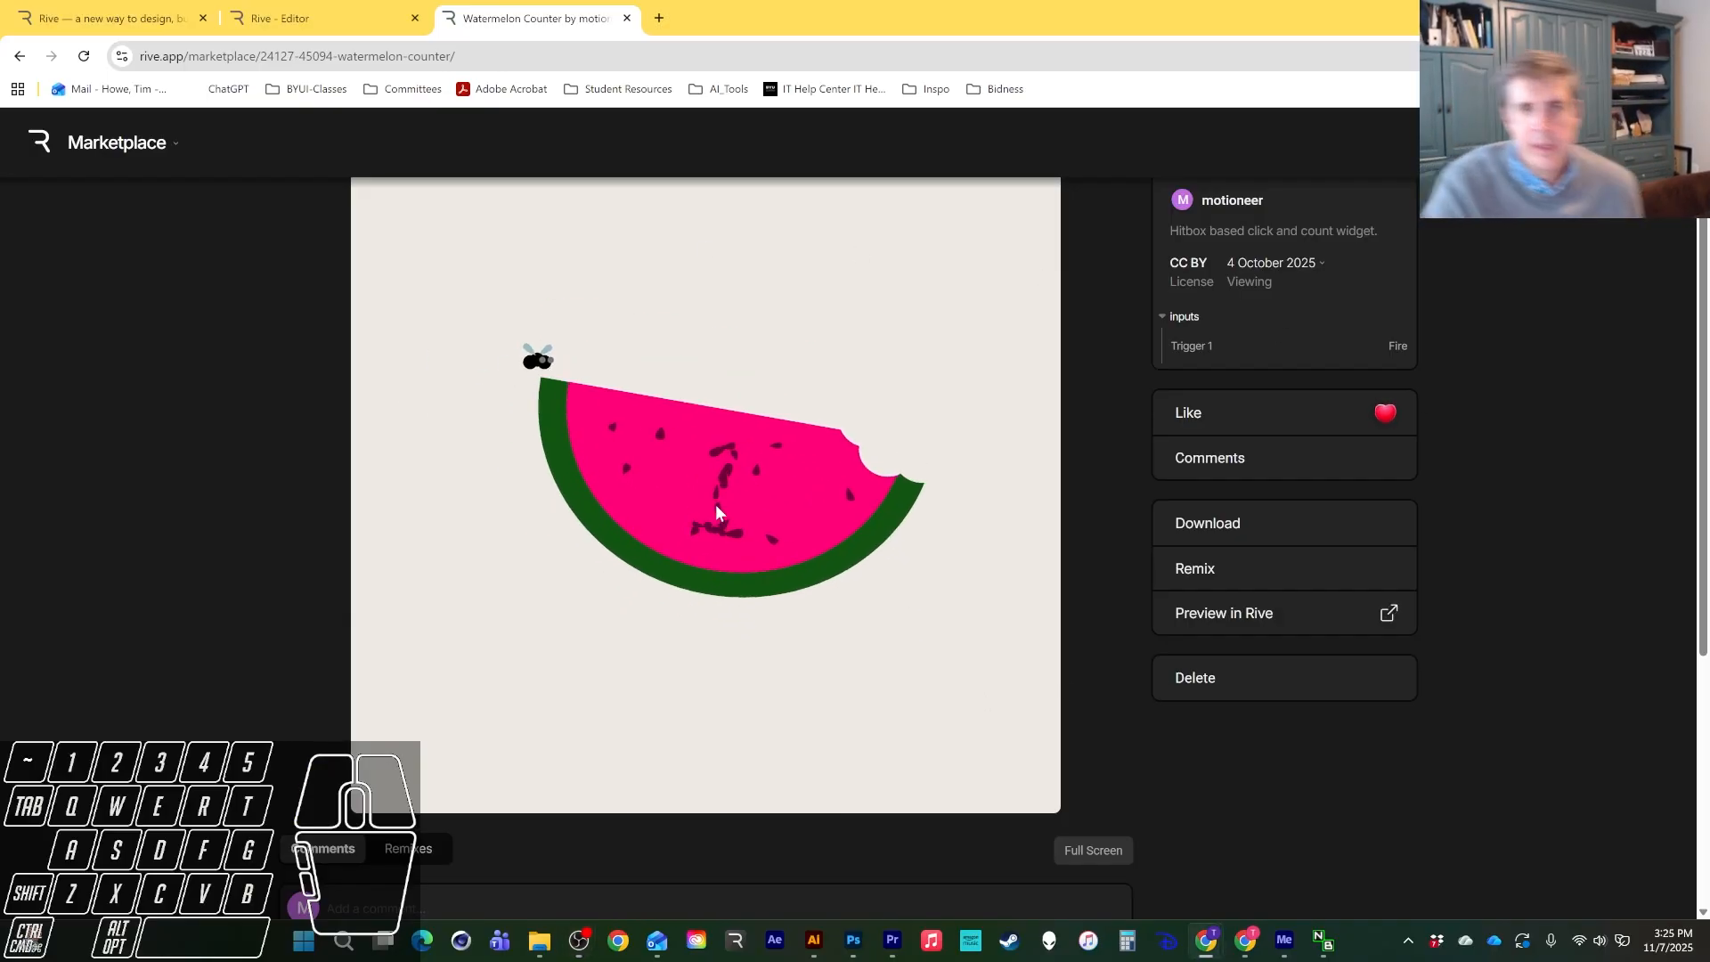
left_click(755, 506)
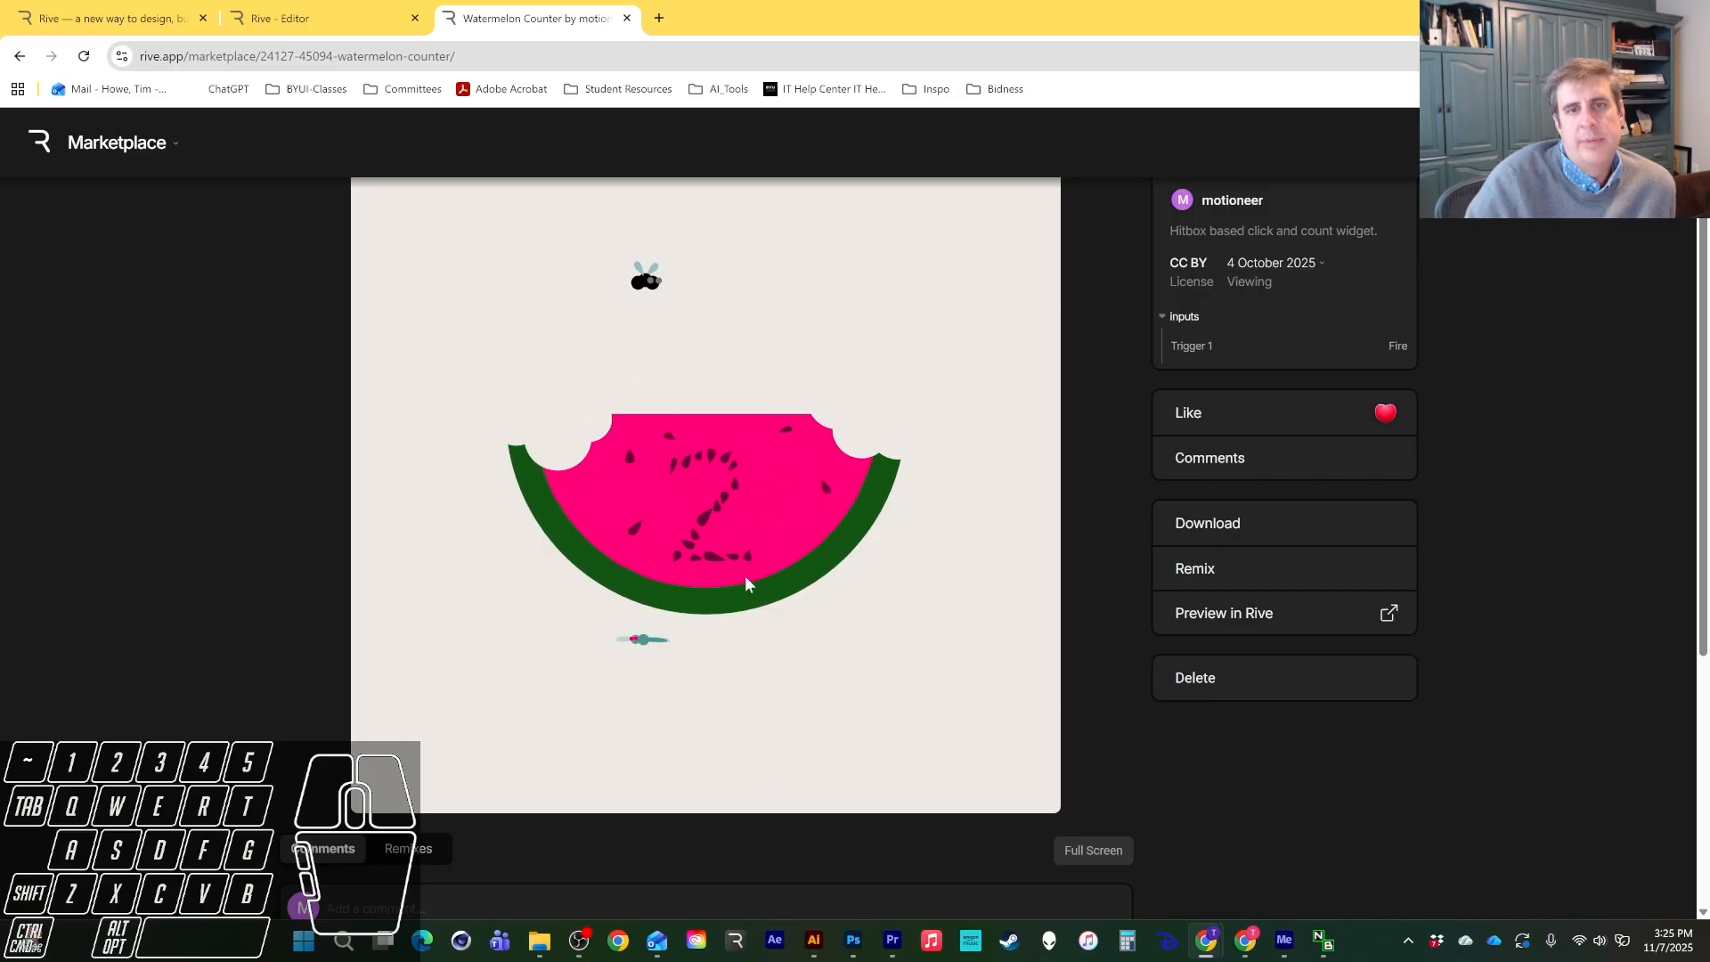
left_click(733, 516)
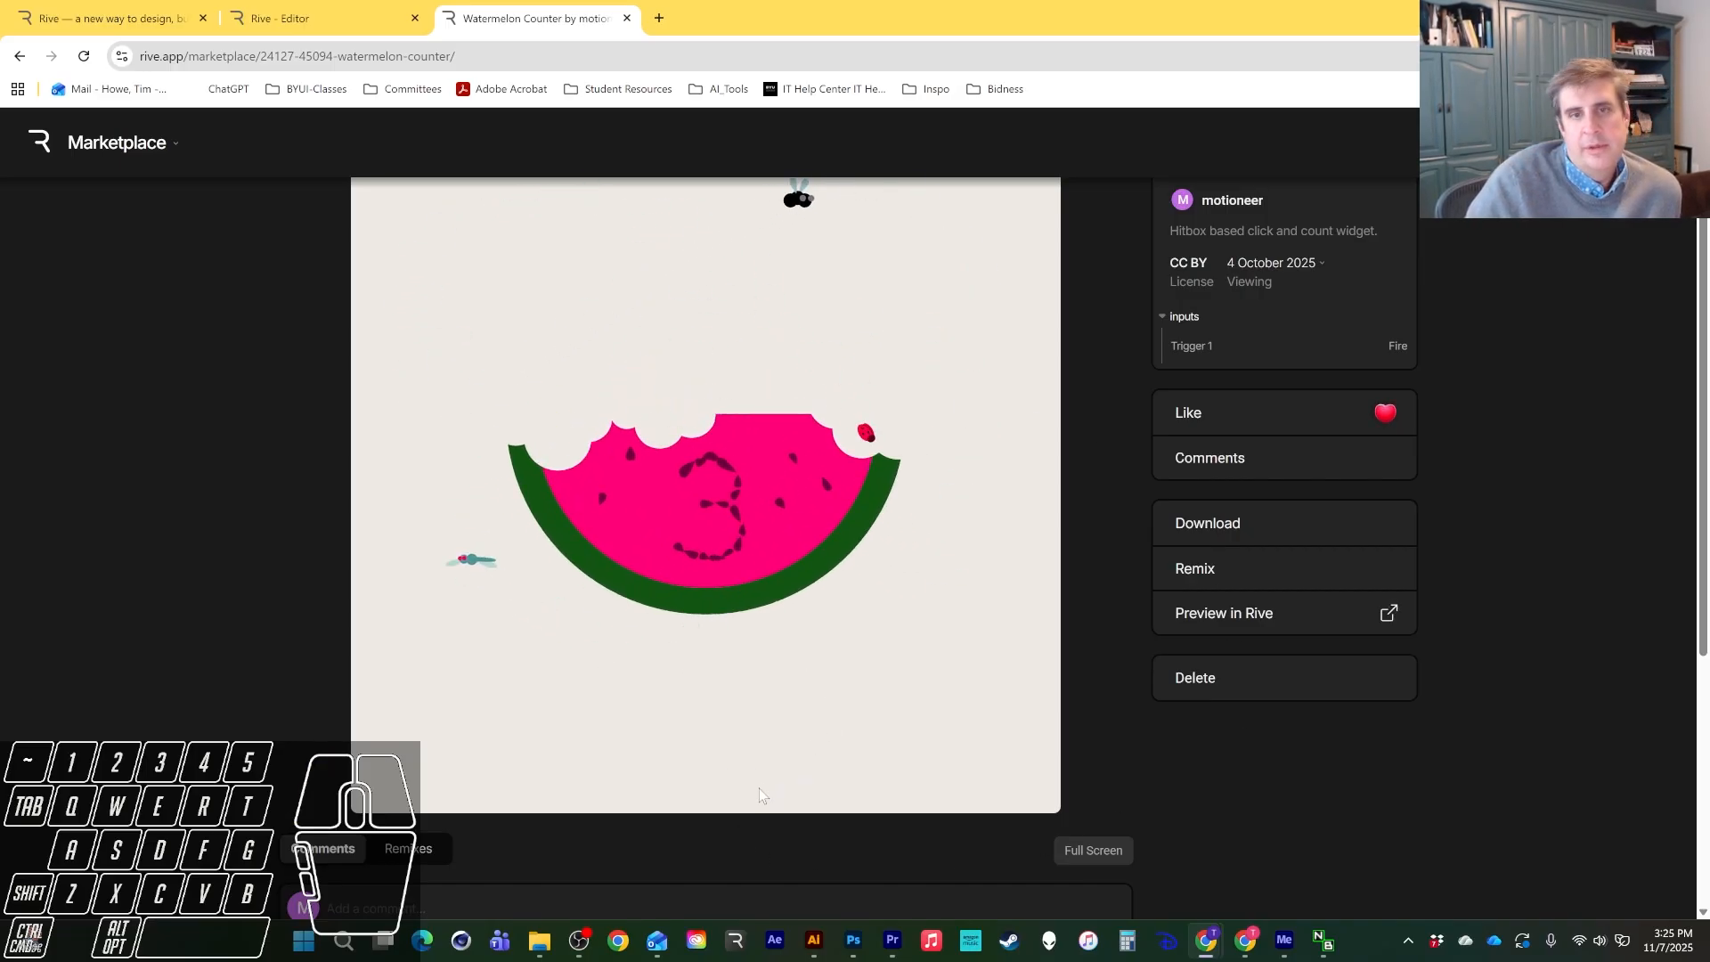
left_click(728, 531)
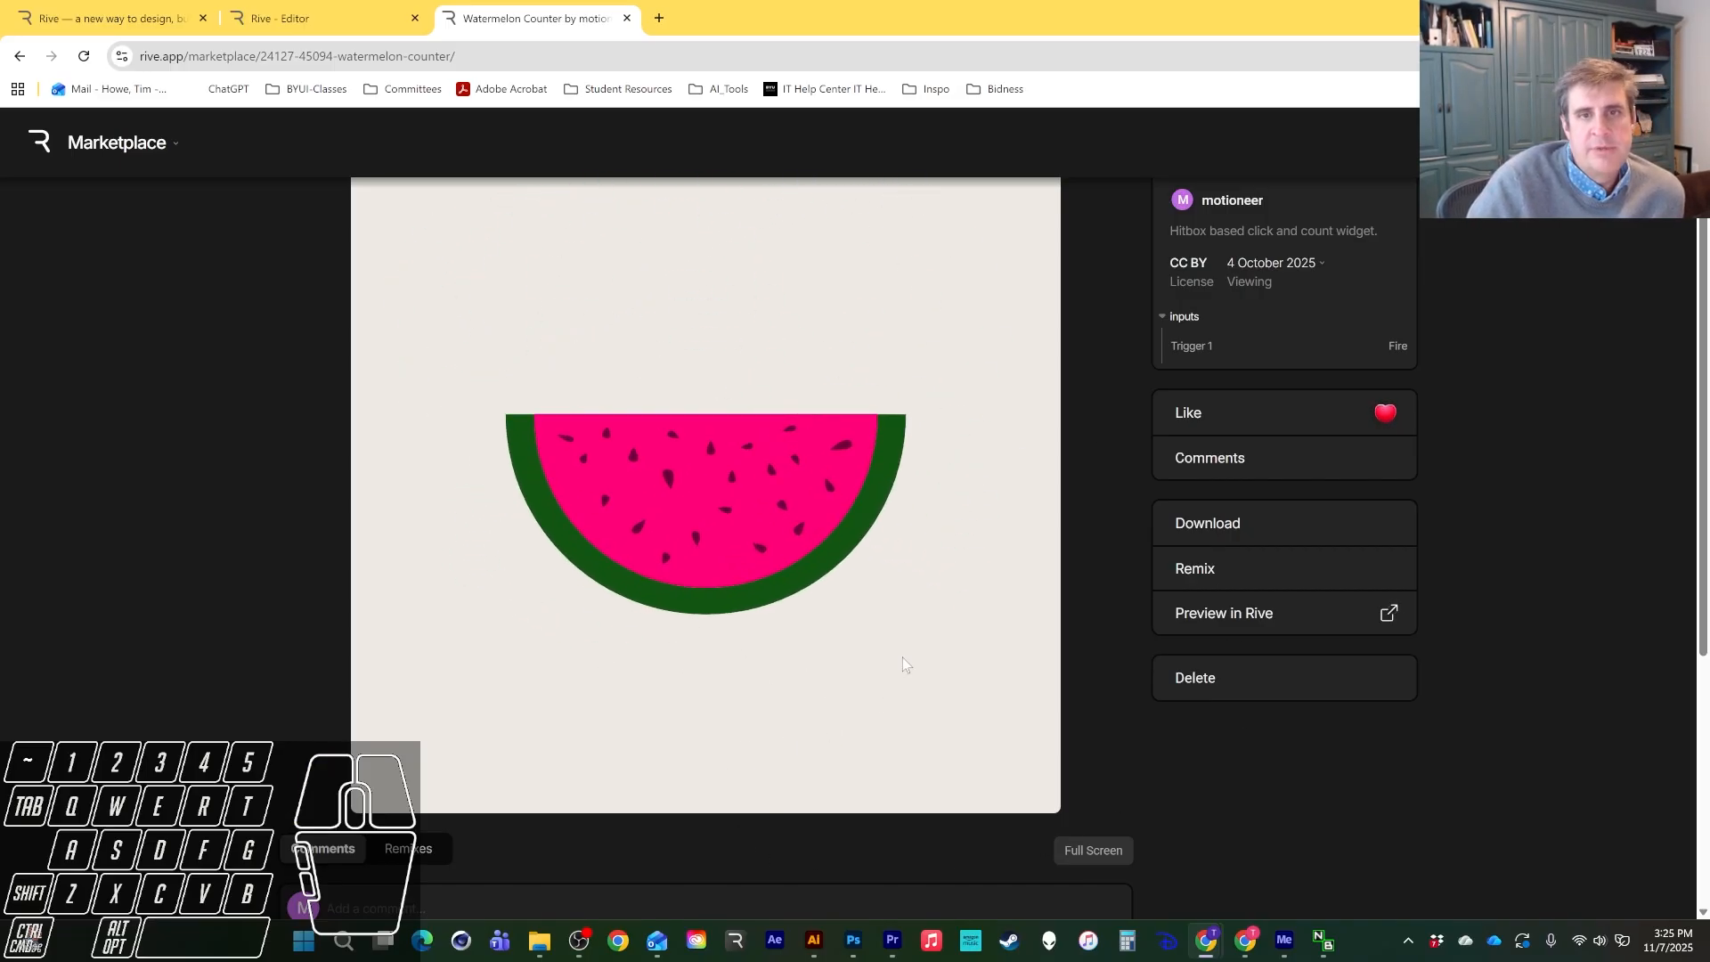
- Switch to the Watermelon (1) file in the Rive editor and scrub through the Jump animation to 00:00:21
left_click(302, 25)
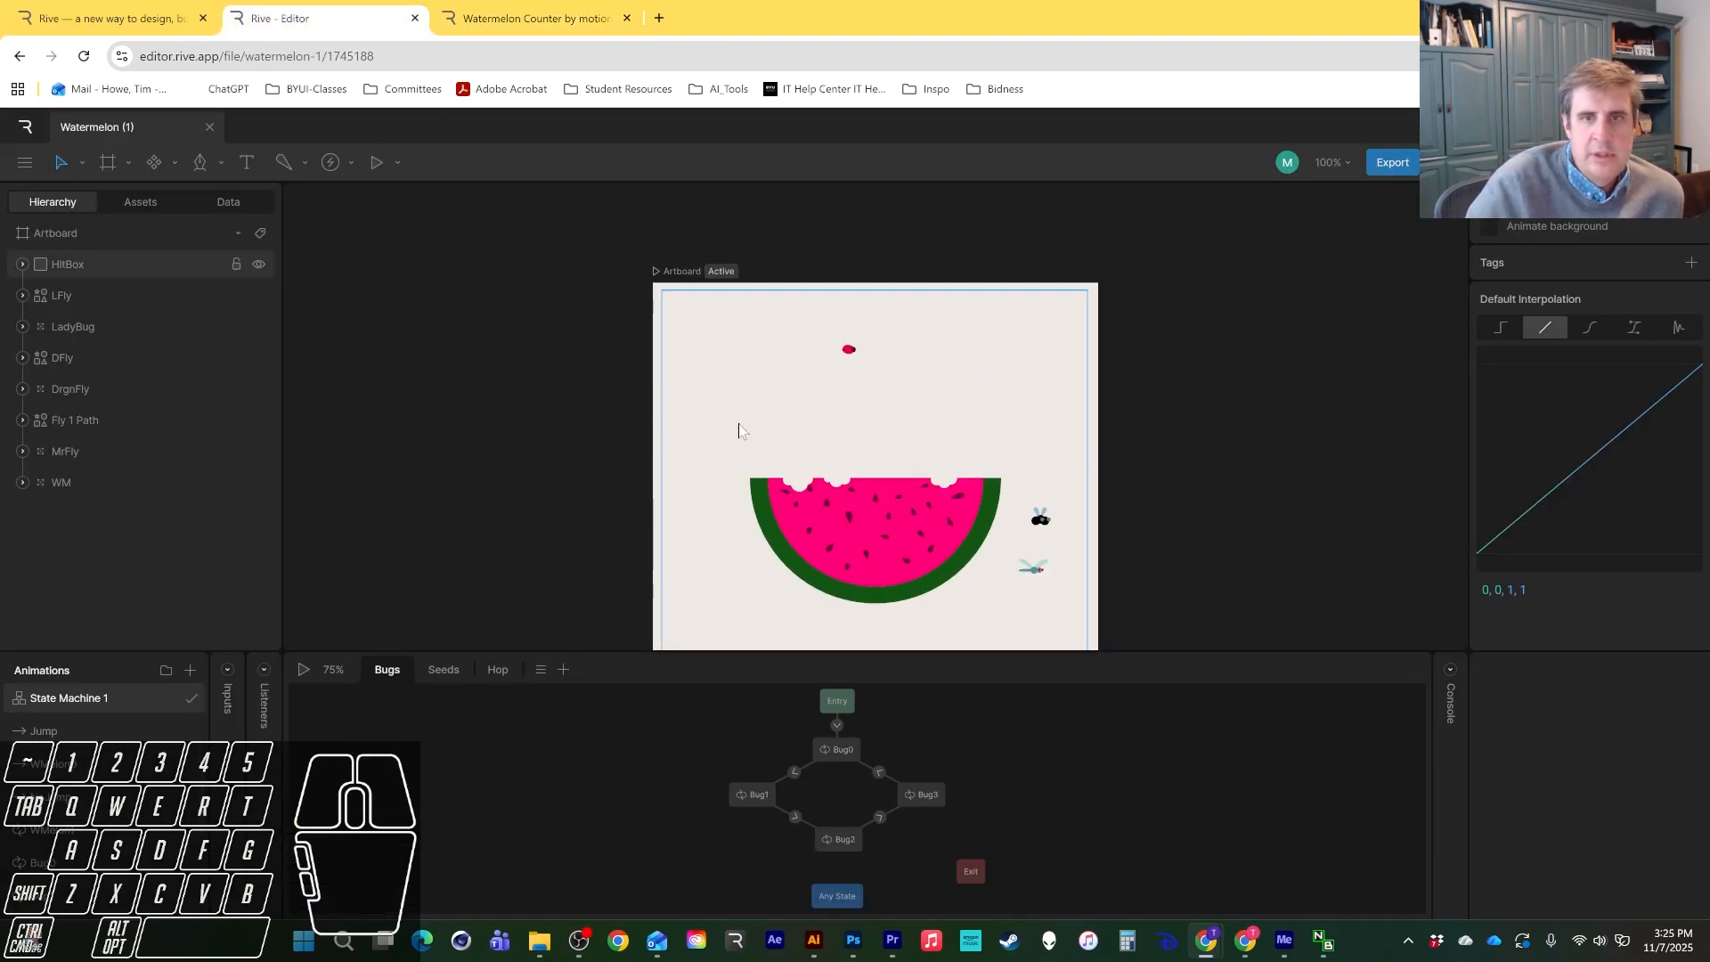
scroll(837, 446, "down", 2)
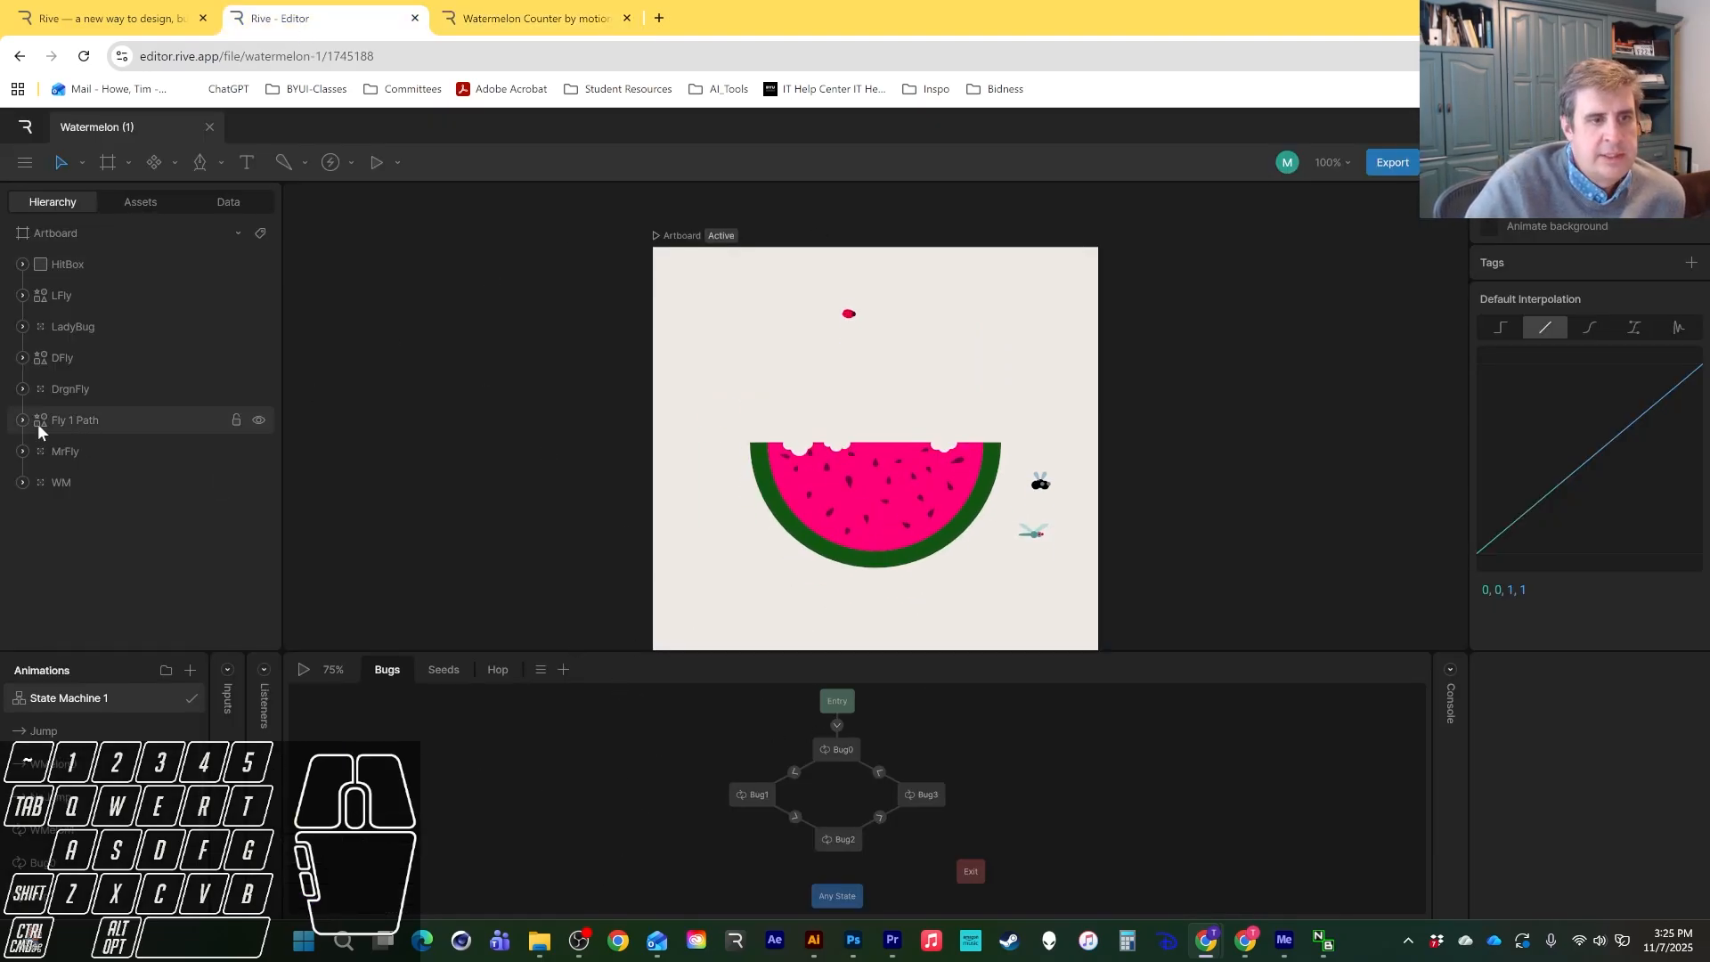
left_click(104, 877)
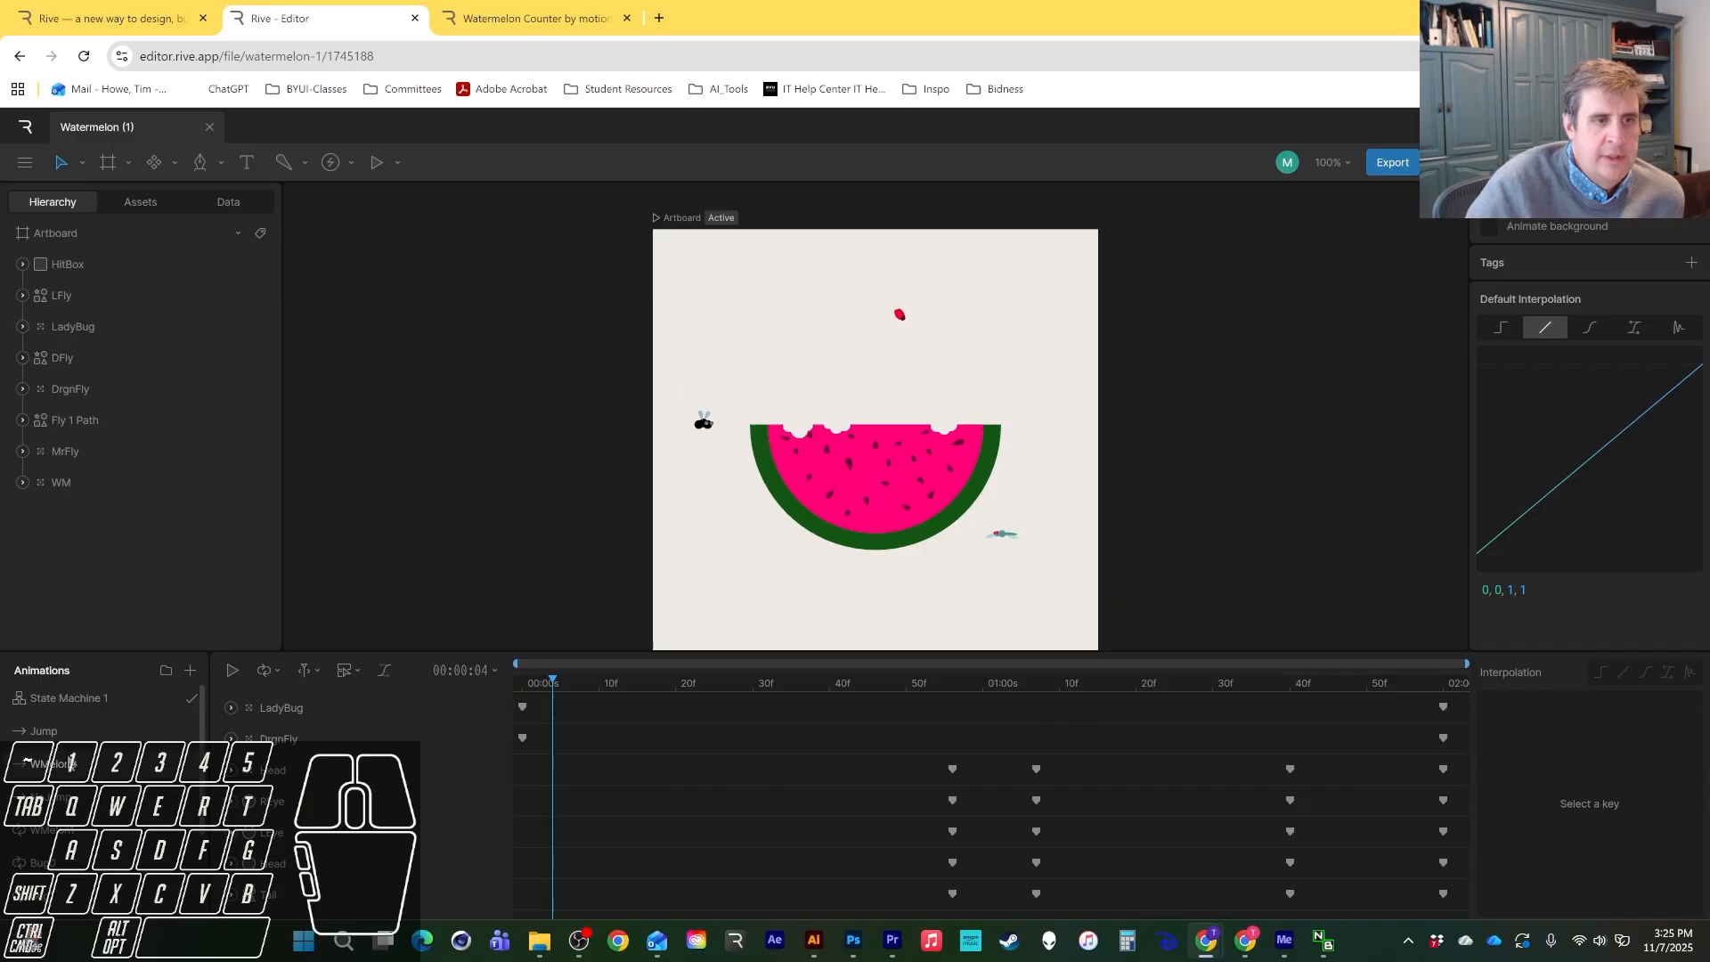
left_click(64, 732)
left_click_drag(581, 676, 1442, 704)
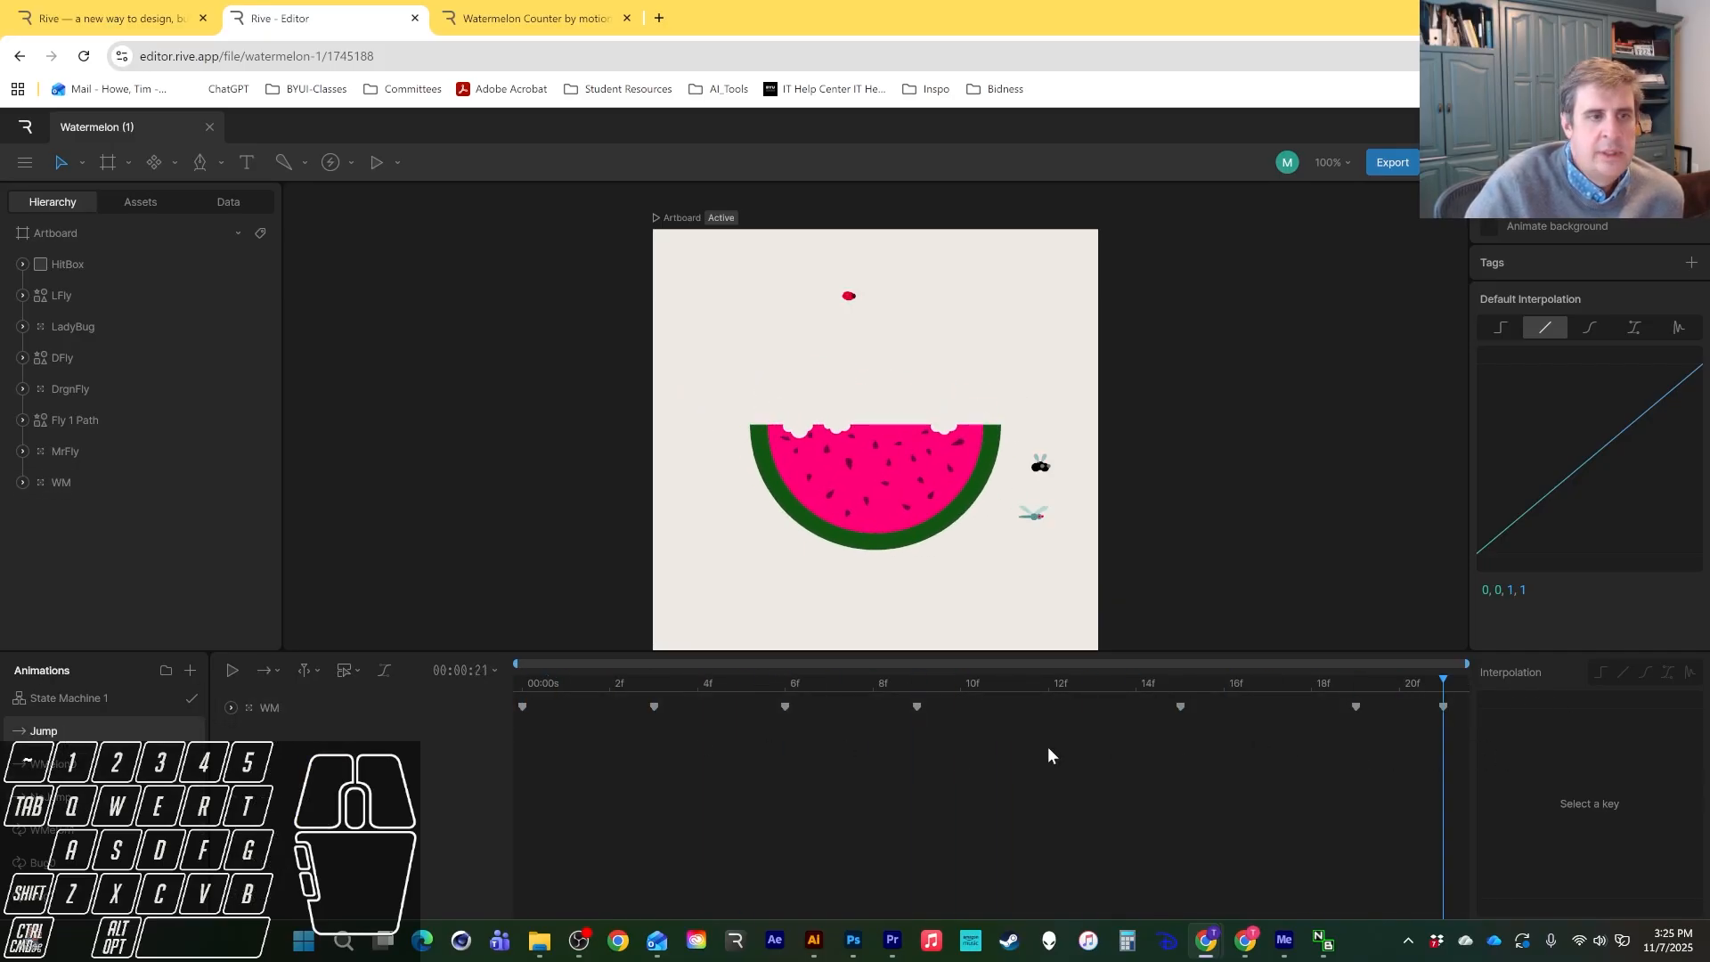
left_click(145, 787)
- Play State Machine 1 on its Bugs layer and inspect the condition of the Bug2 to Bug3 transition
left_click(63, 698)
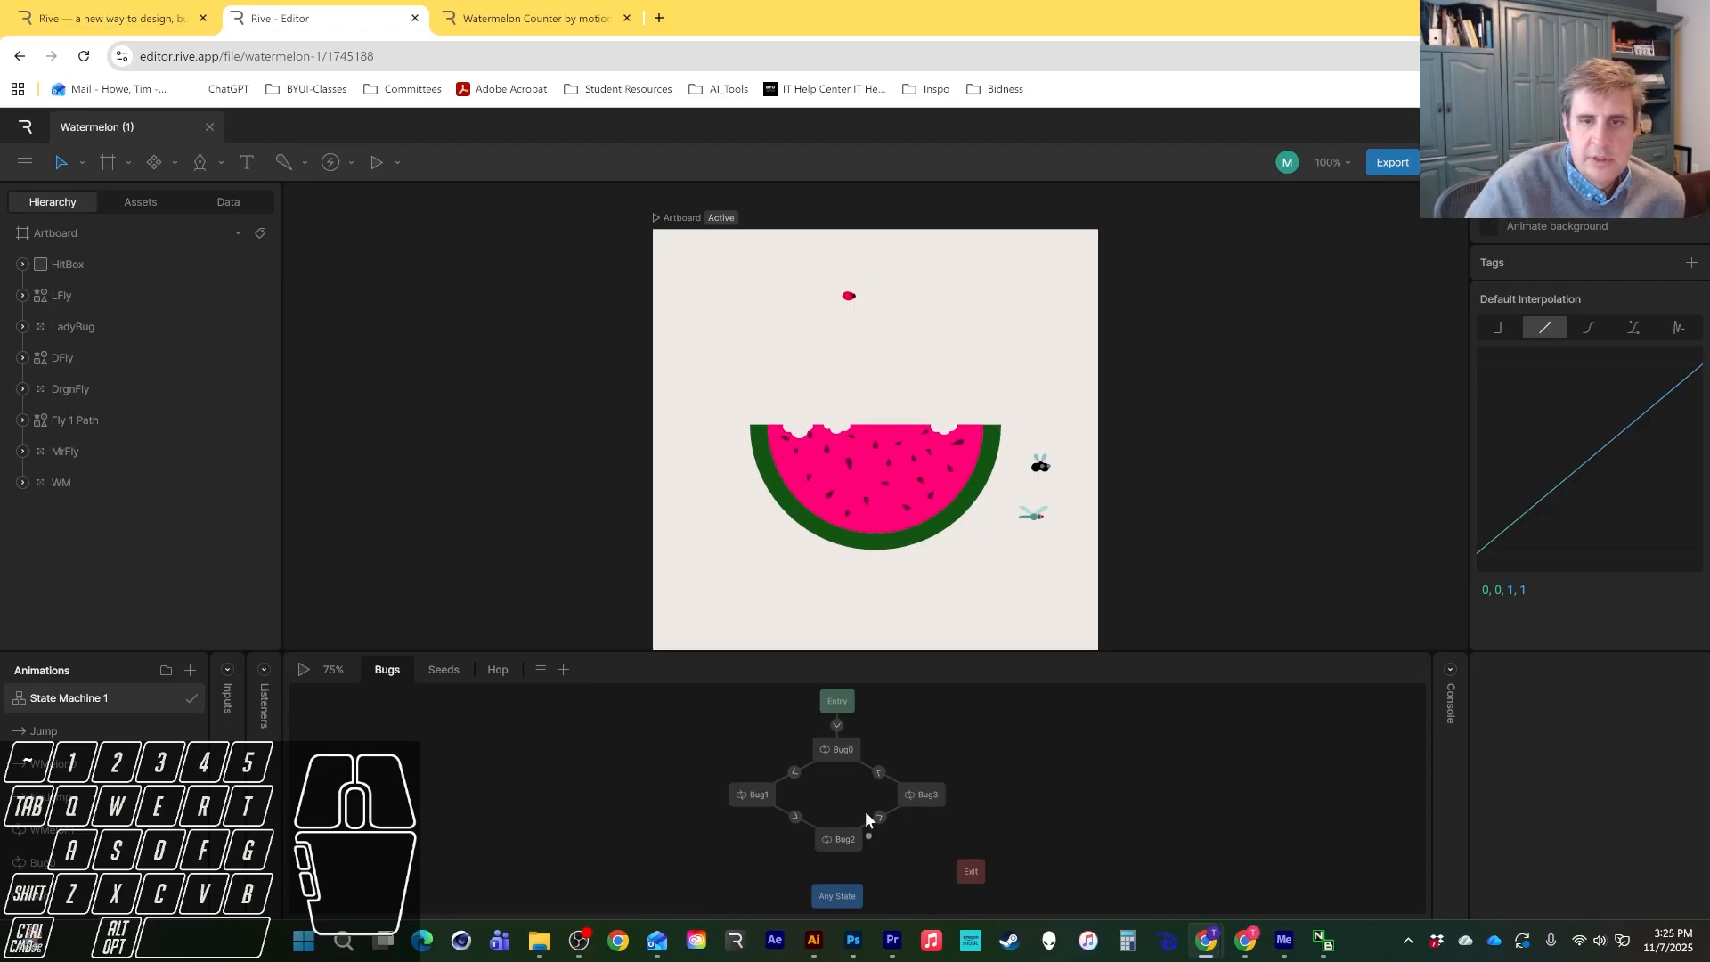
scroll(653, 807, "down", 1)
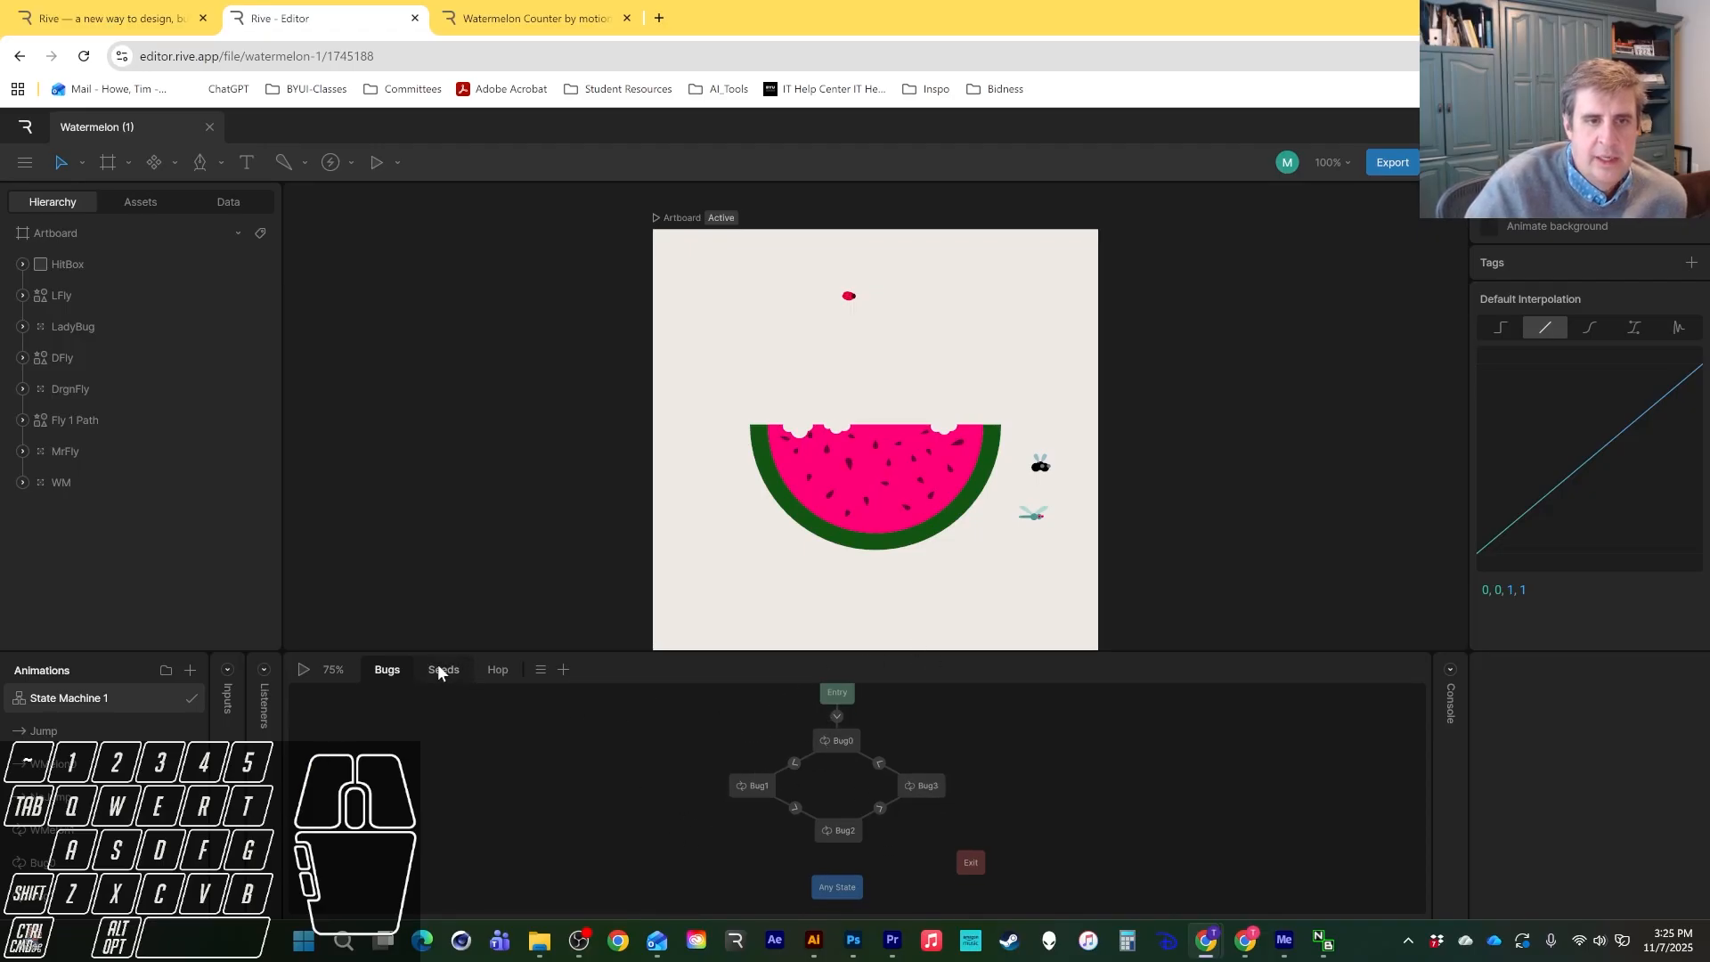
left_click(305, 669)
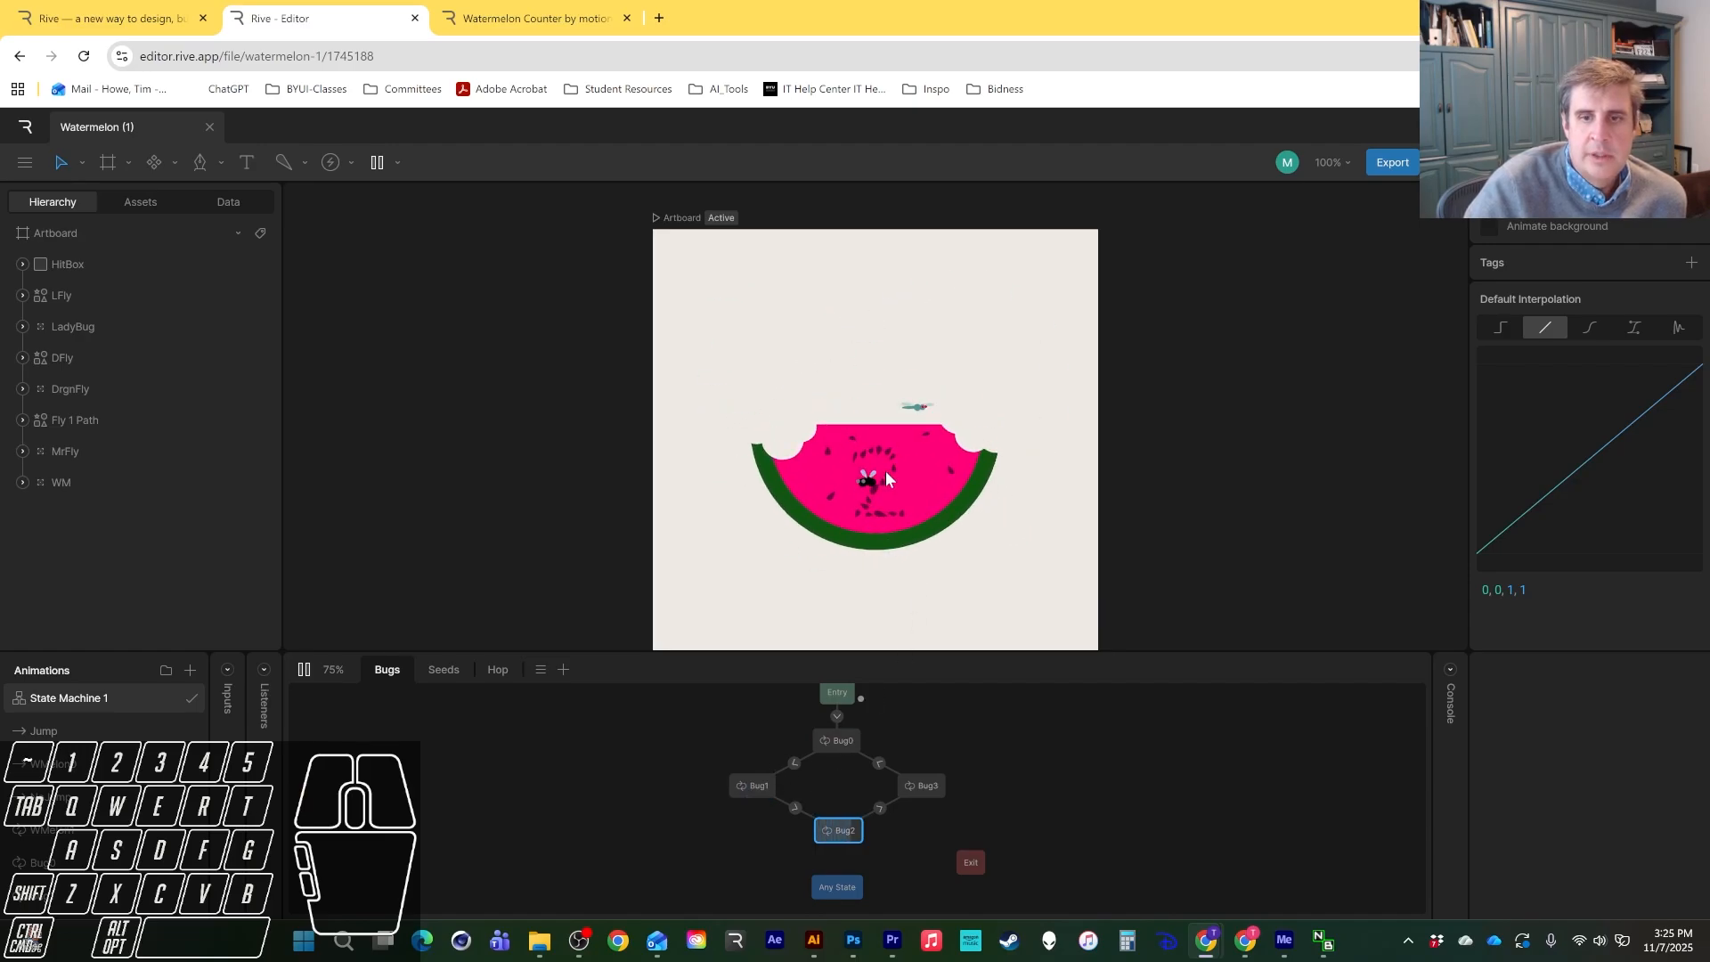
left_click(881, 763)
left_click(880, 808)
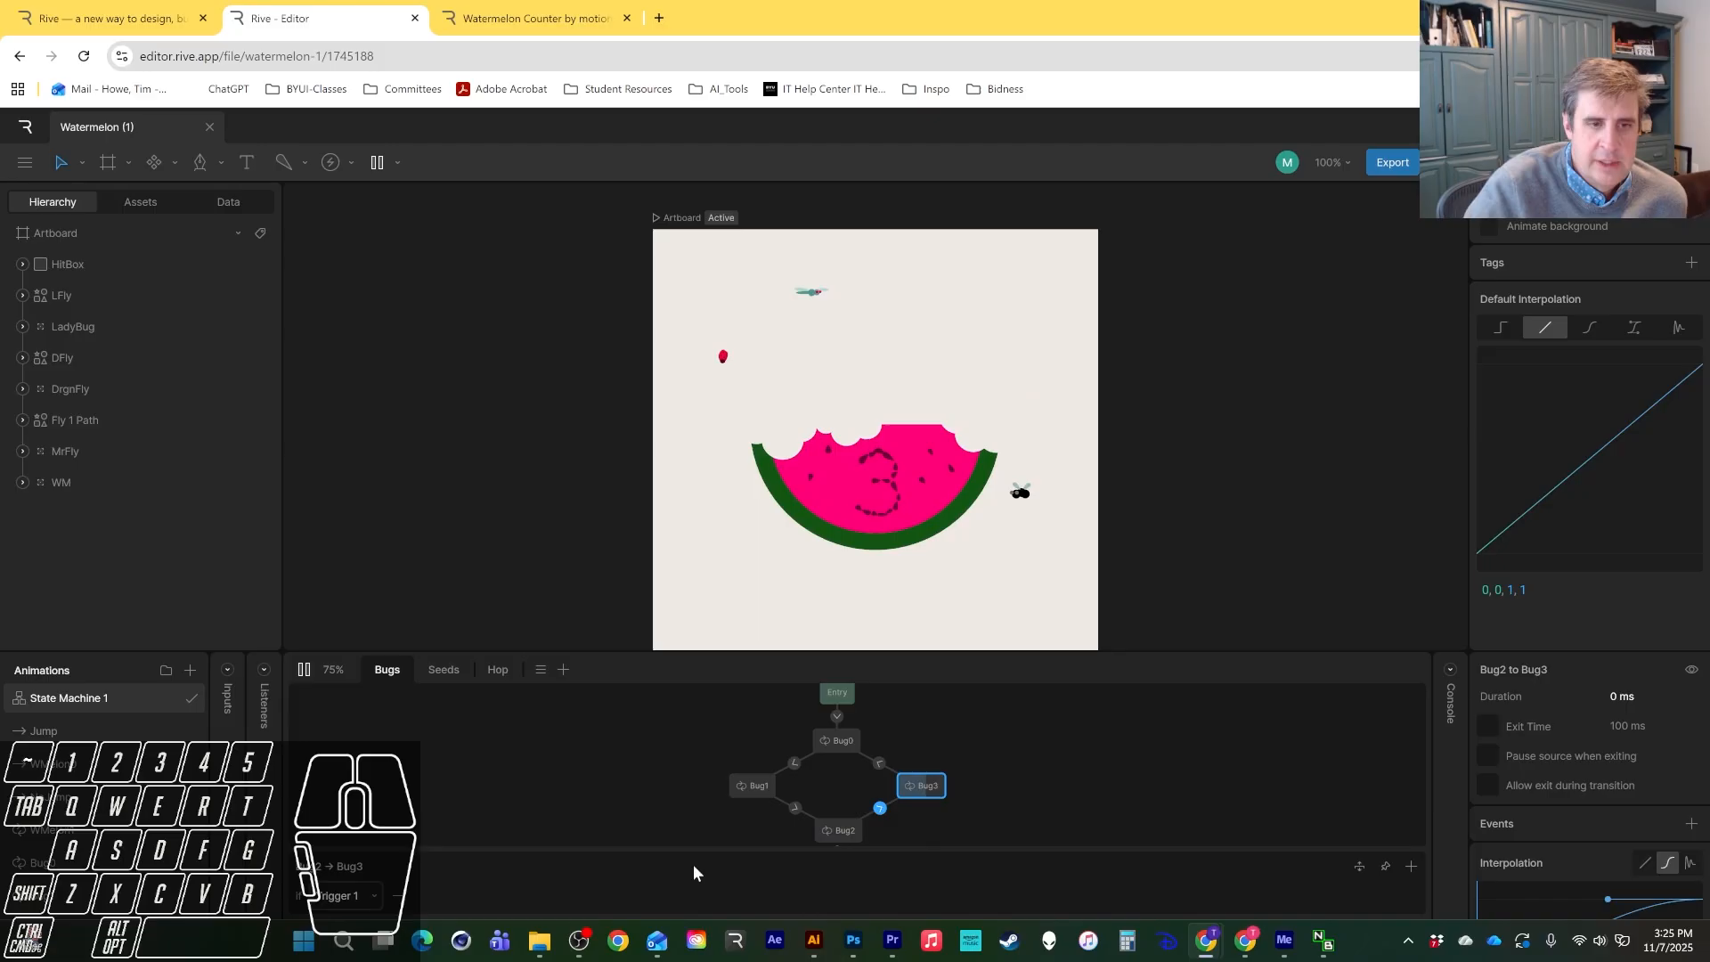
- Reveal the state machine's inputs and listeners, and test the Seeds layer's WMelon transitions by triggering the watermelon slice repeatedly
left_click(228, 685)
left_click(426, 708)
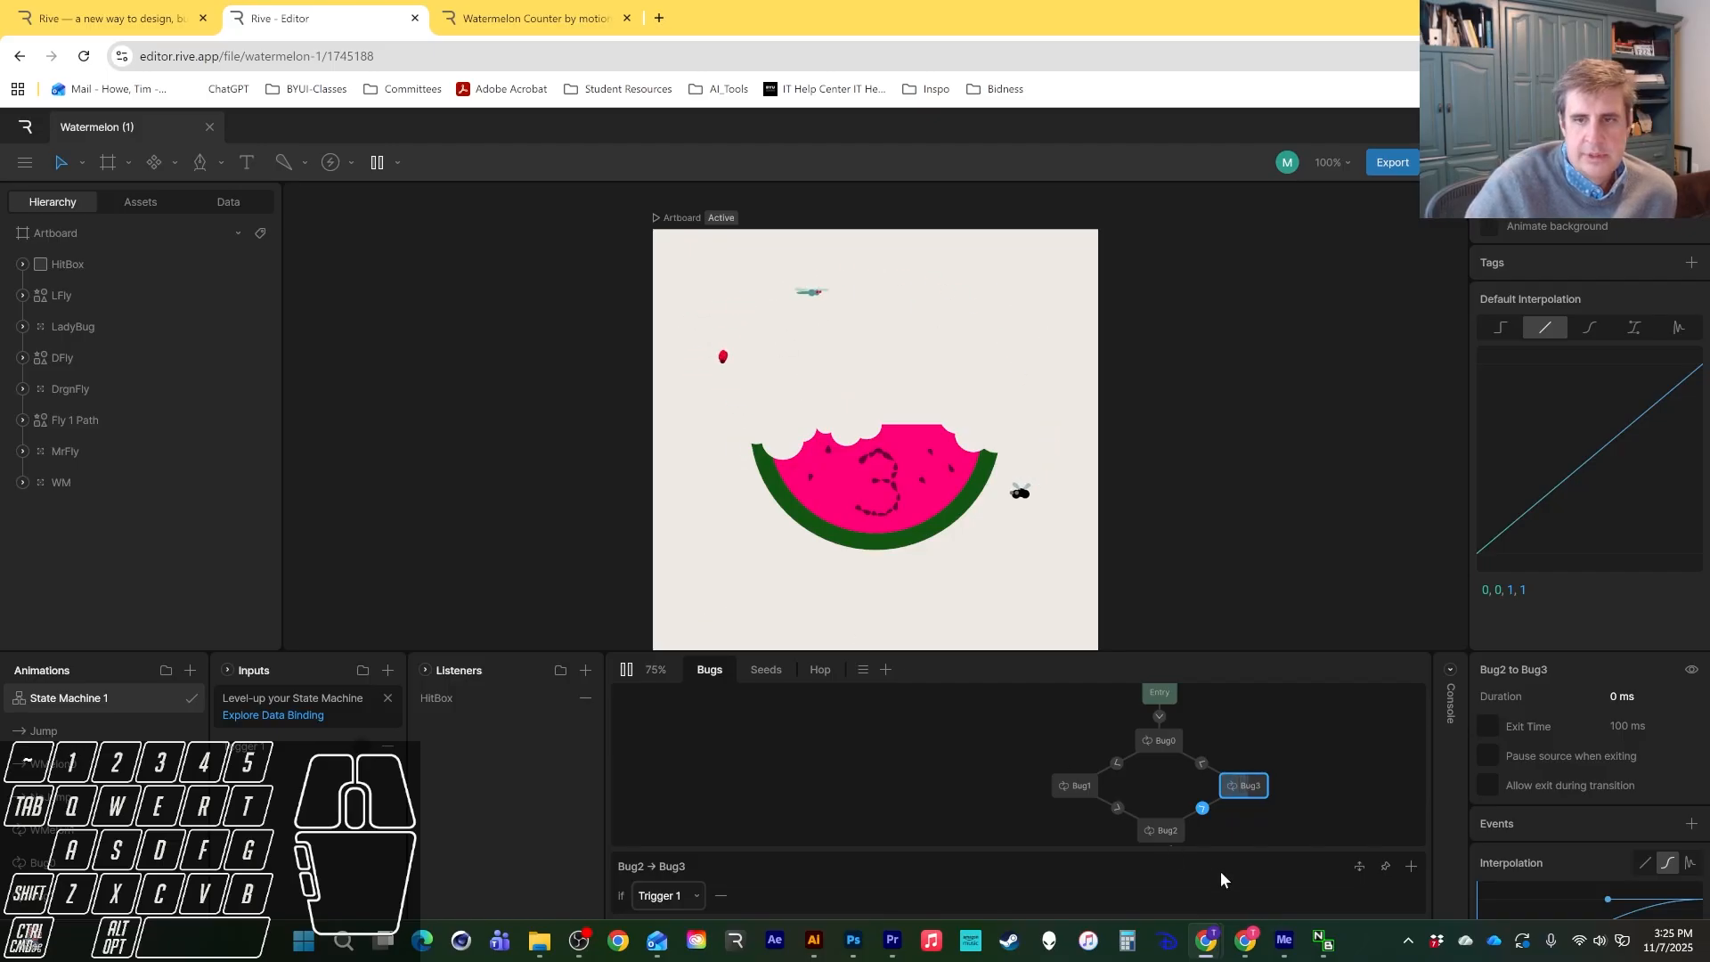
left_click(765, 668)
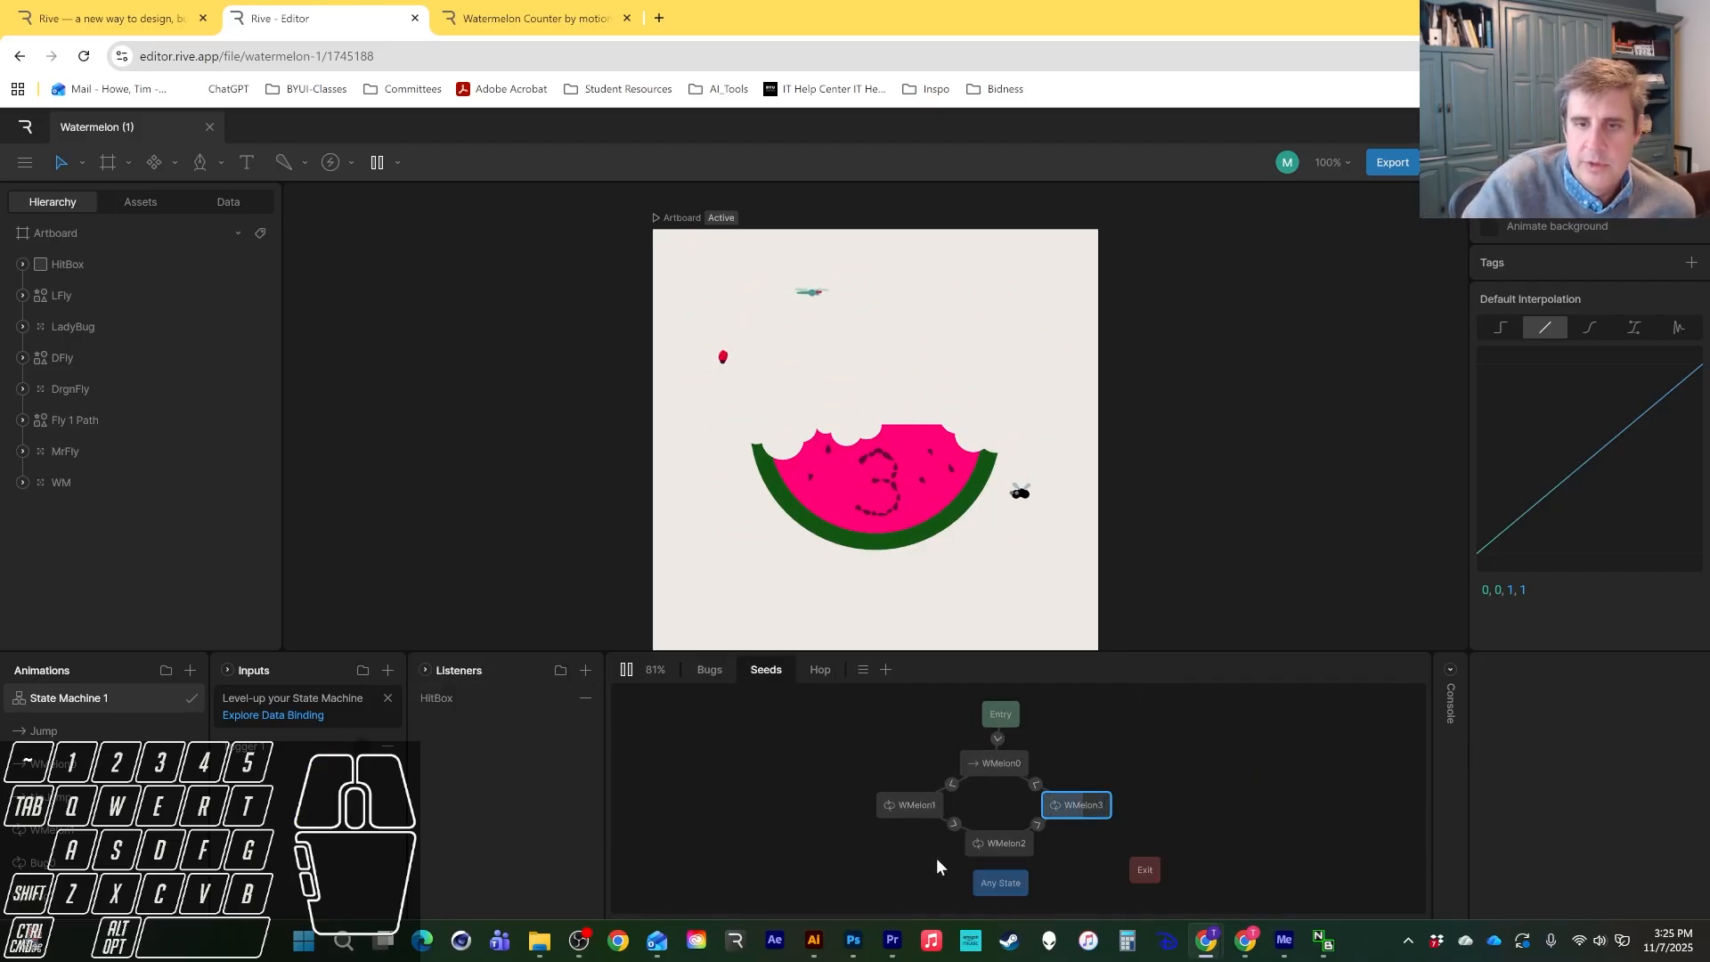
left_click(870, 486)
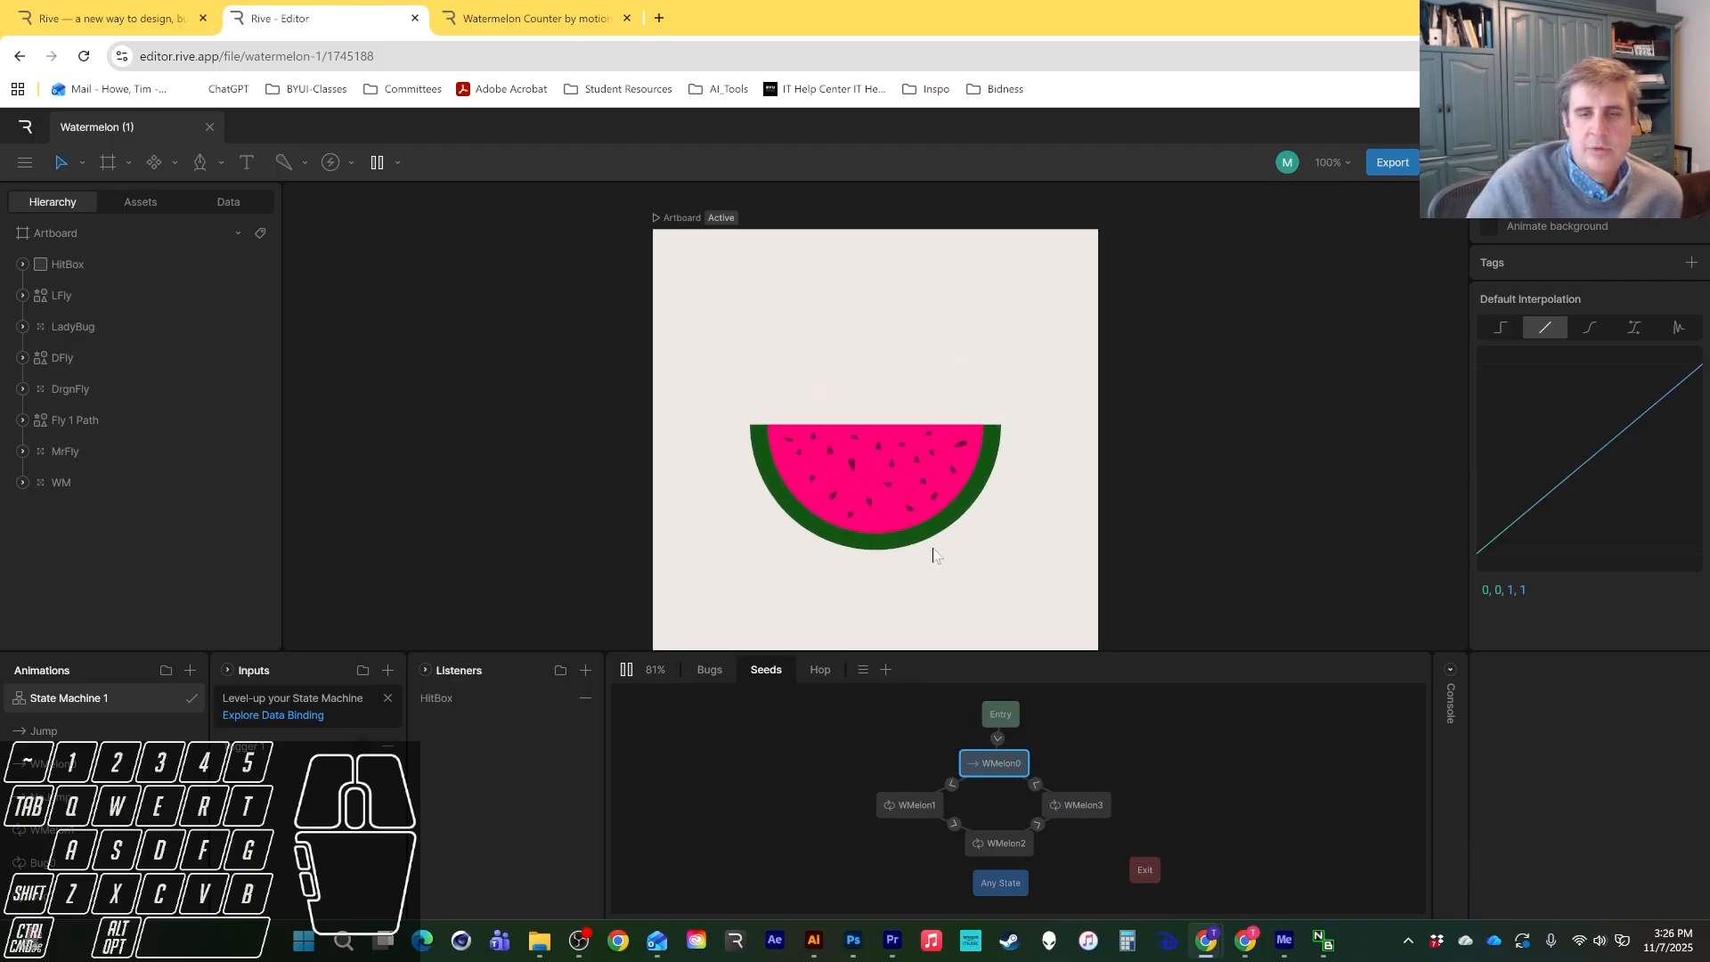
left_click(878, 497)
left_click(878, 493)
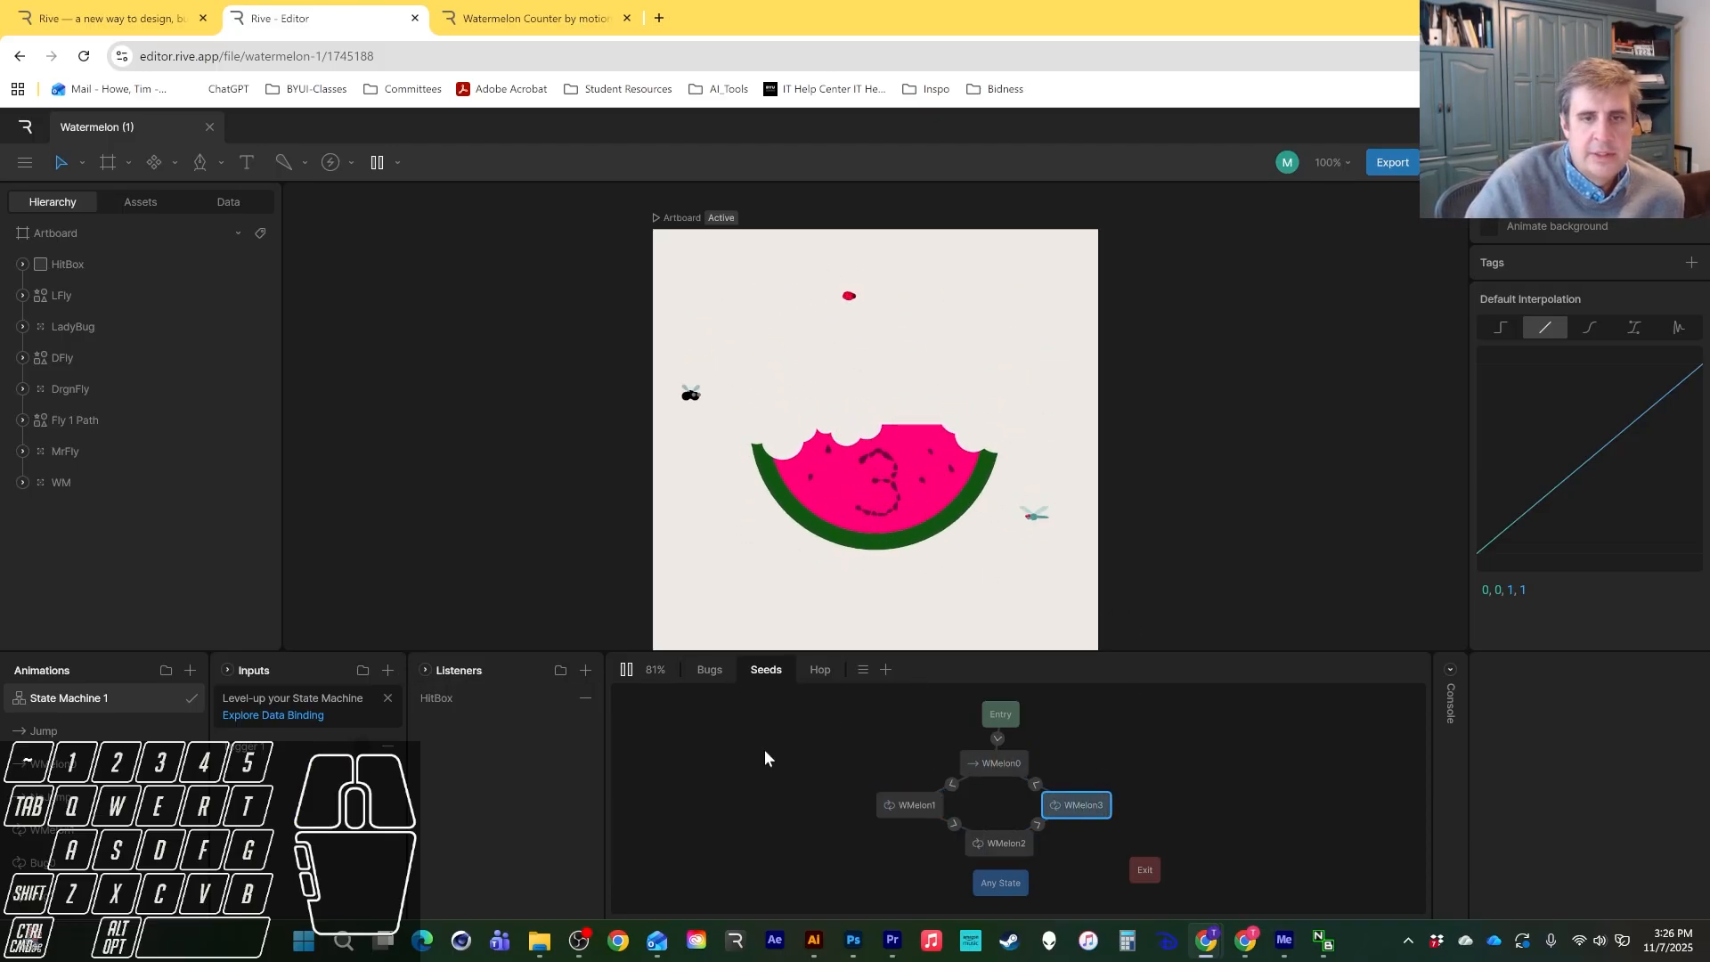
- Test the Hop layer's transitions between NoJump and Jump by triggering the watermelon slice repeatedly
left_click(820, 674)
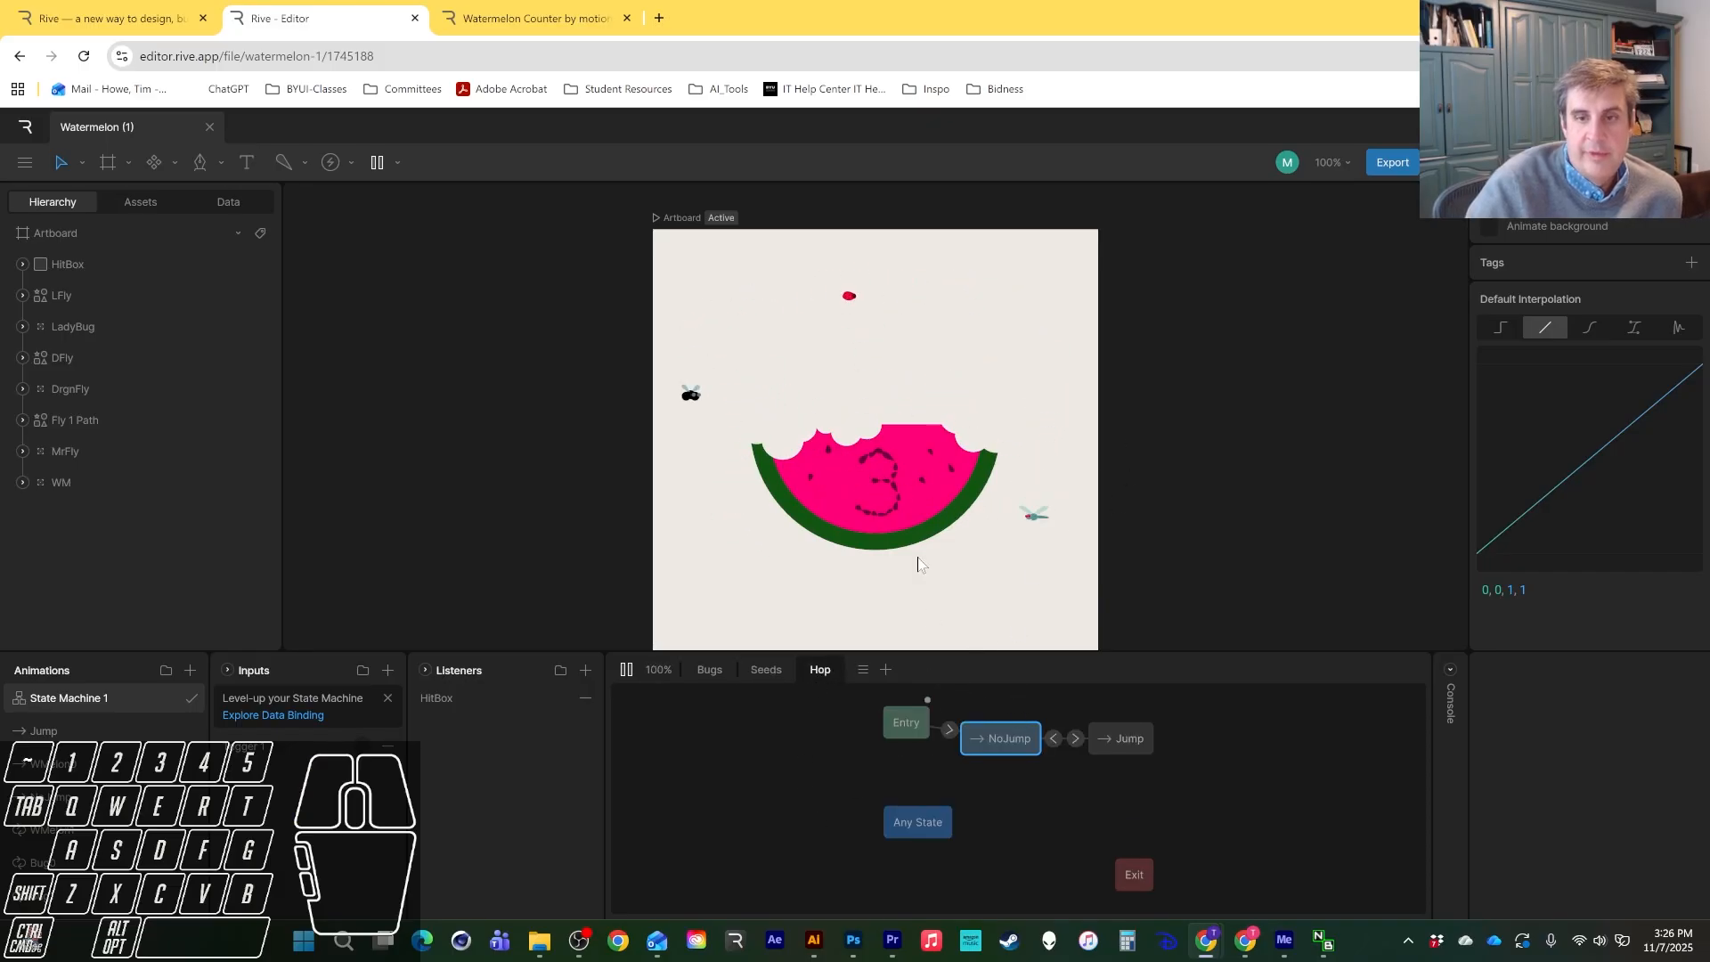
left_click(862, 493)
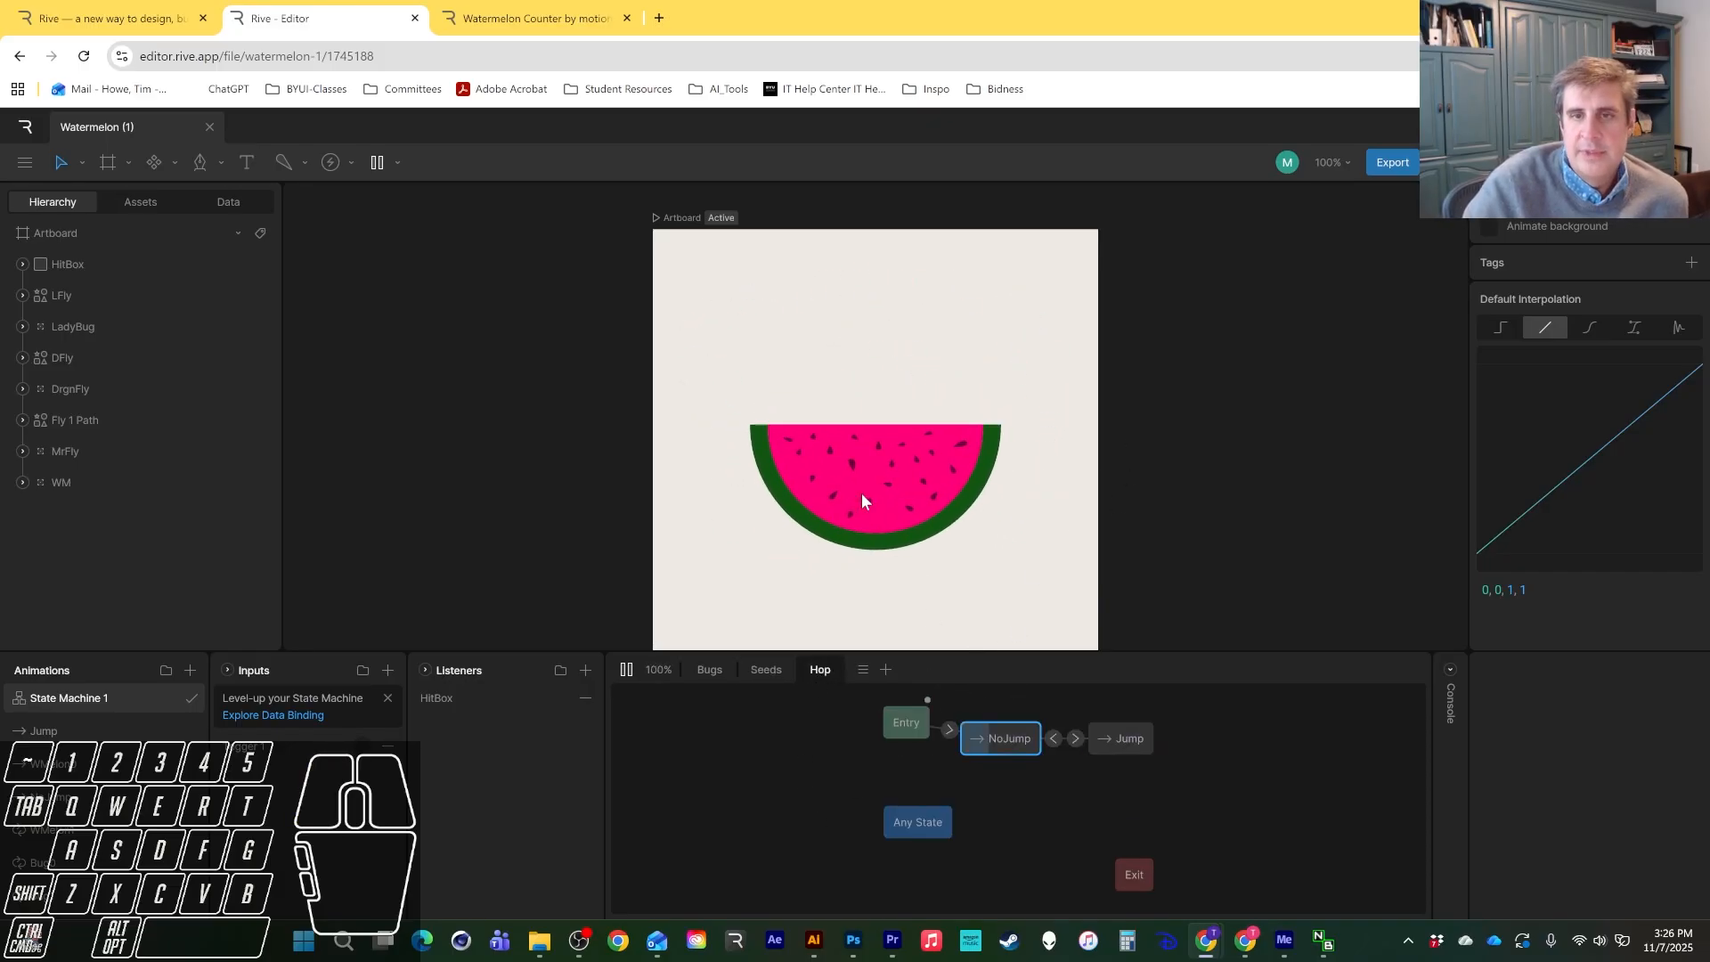
left_click(862, 494)
left_click(894, 520)
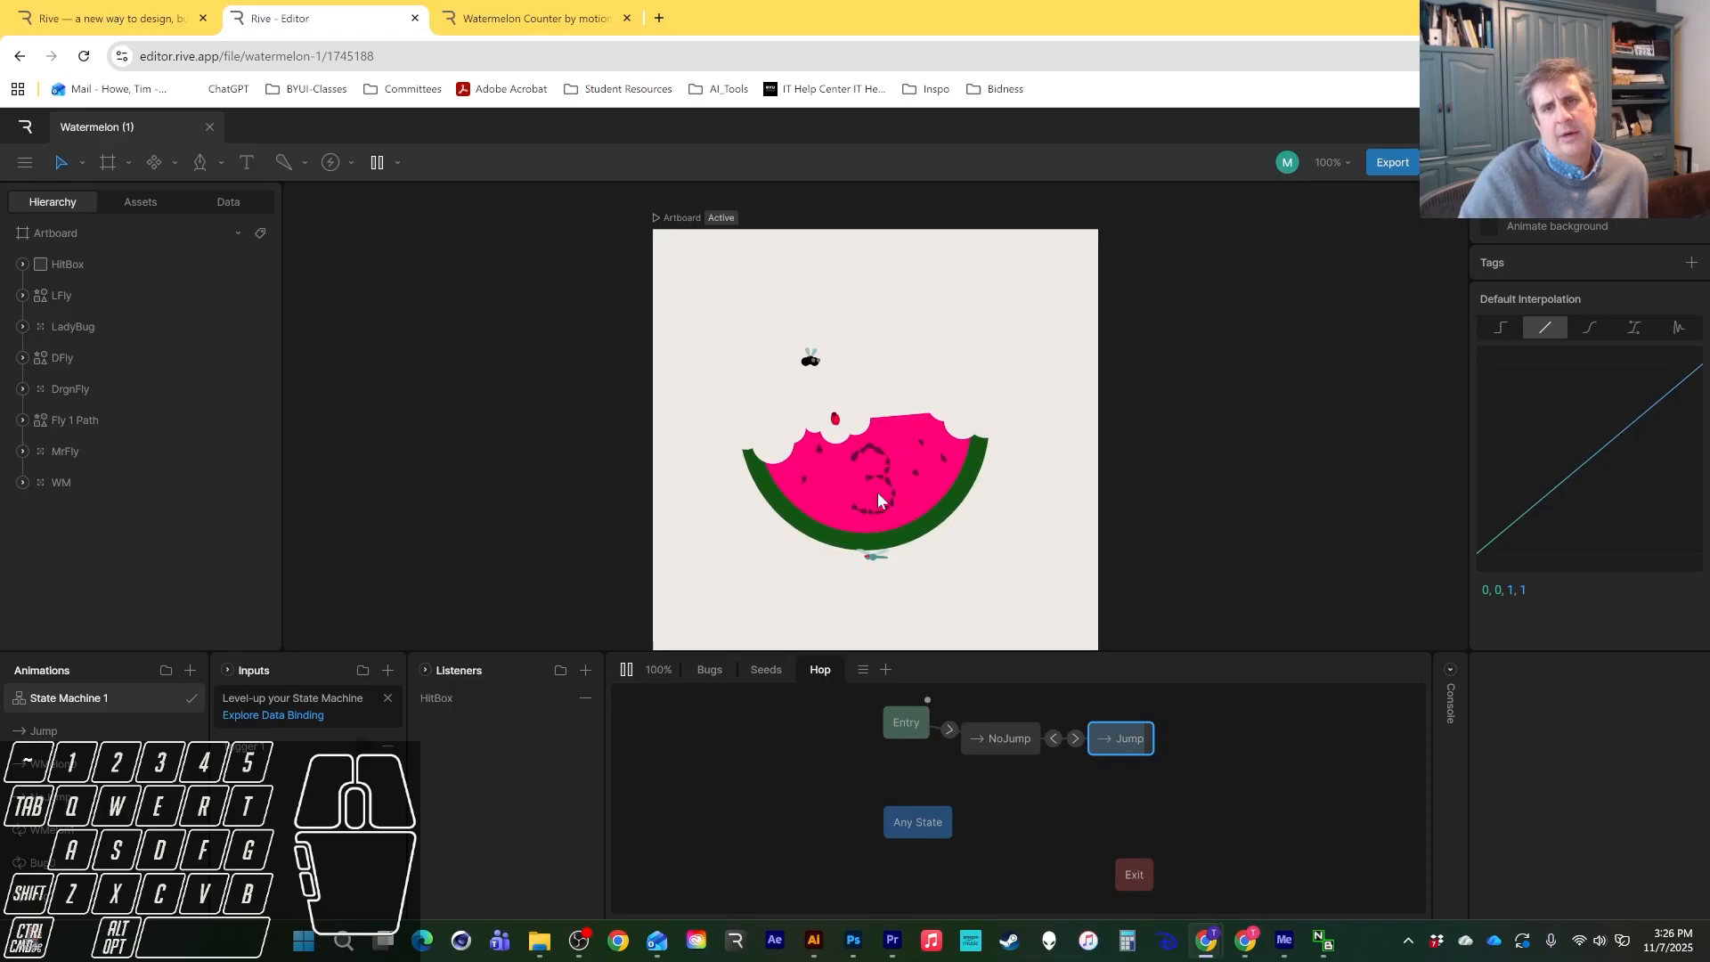
left_click(878, 490)
left_click(878, 490)
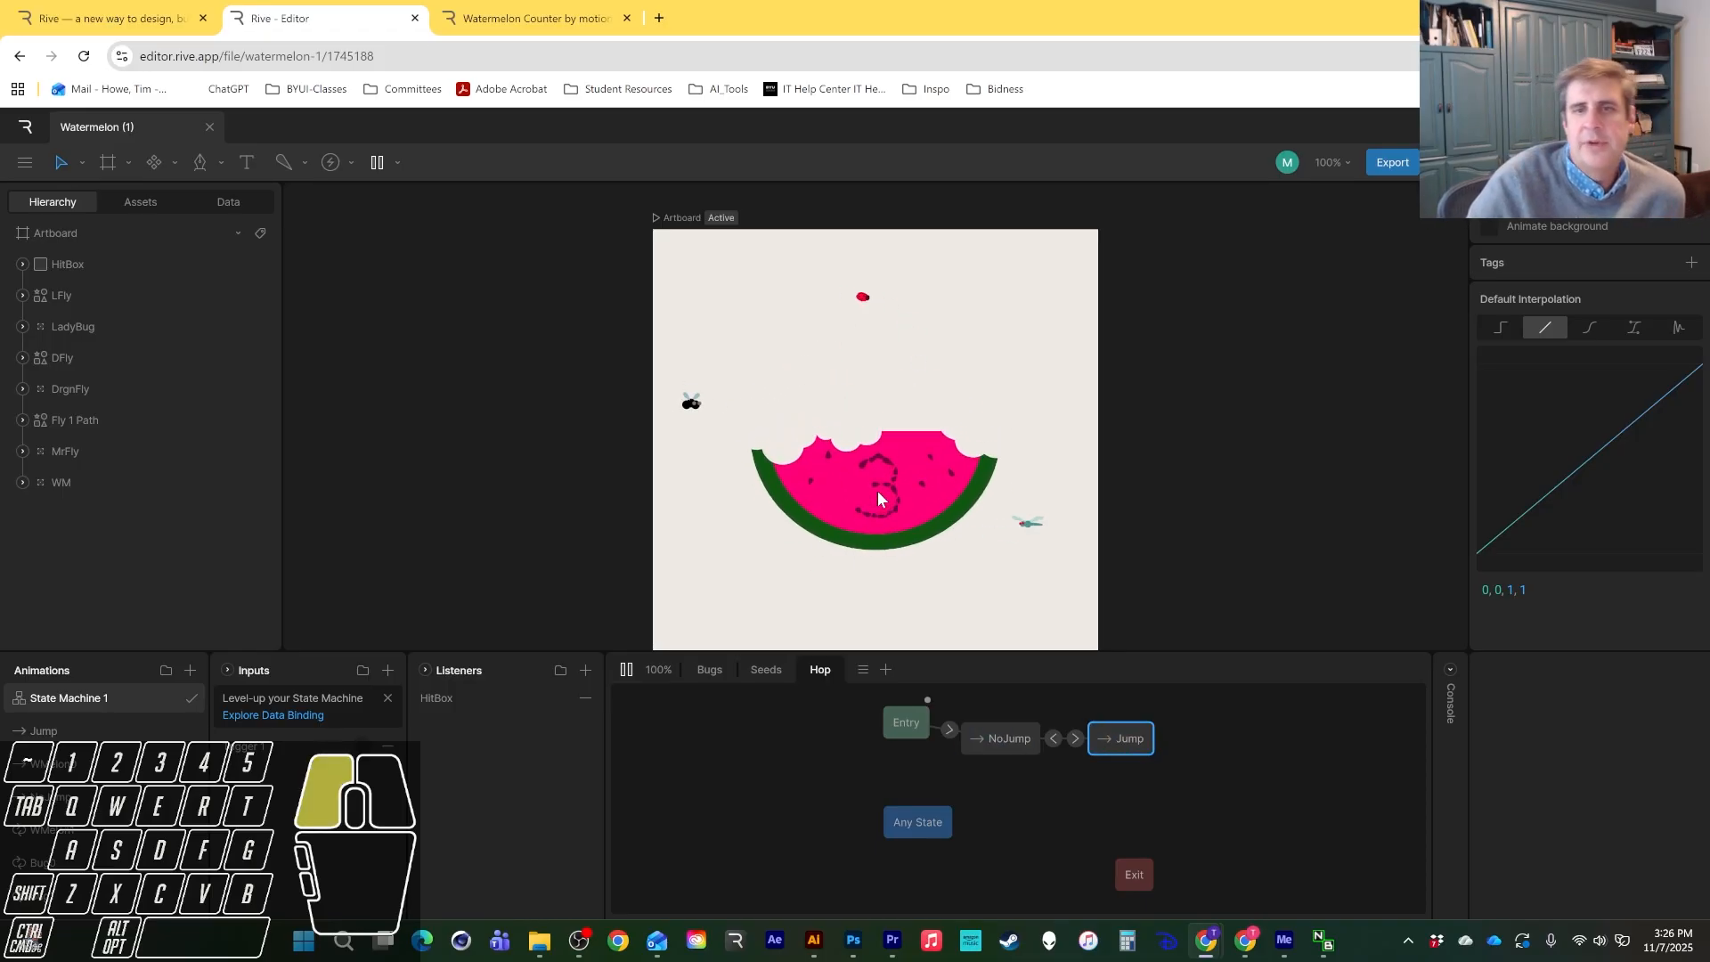
left_click(878, 490)
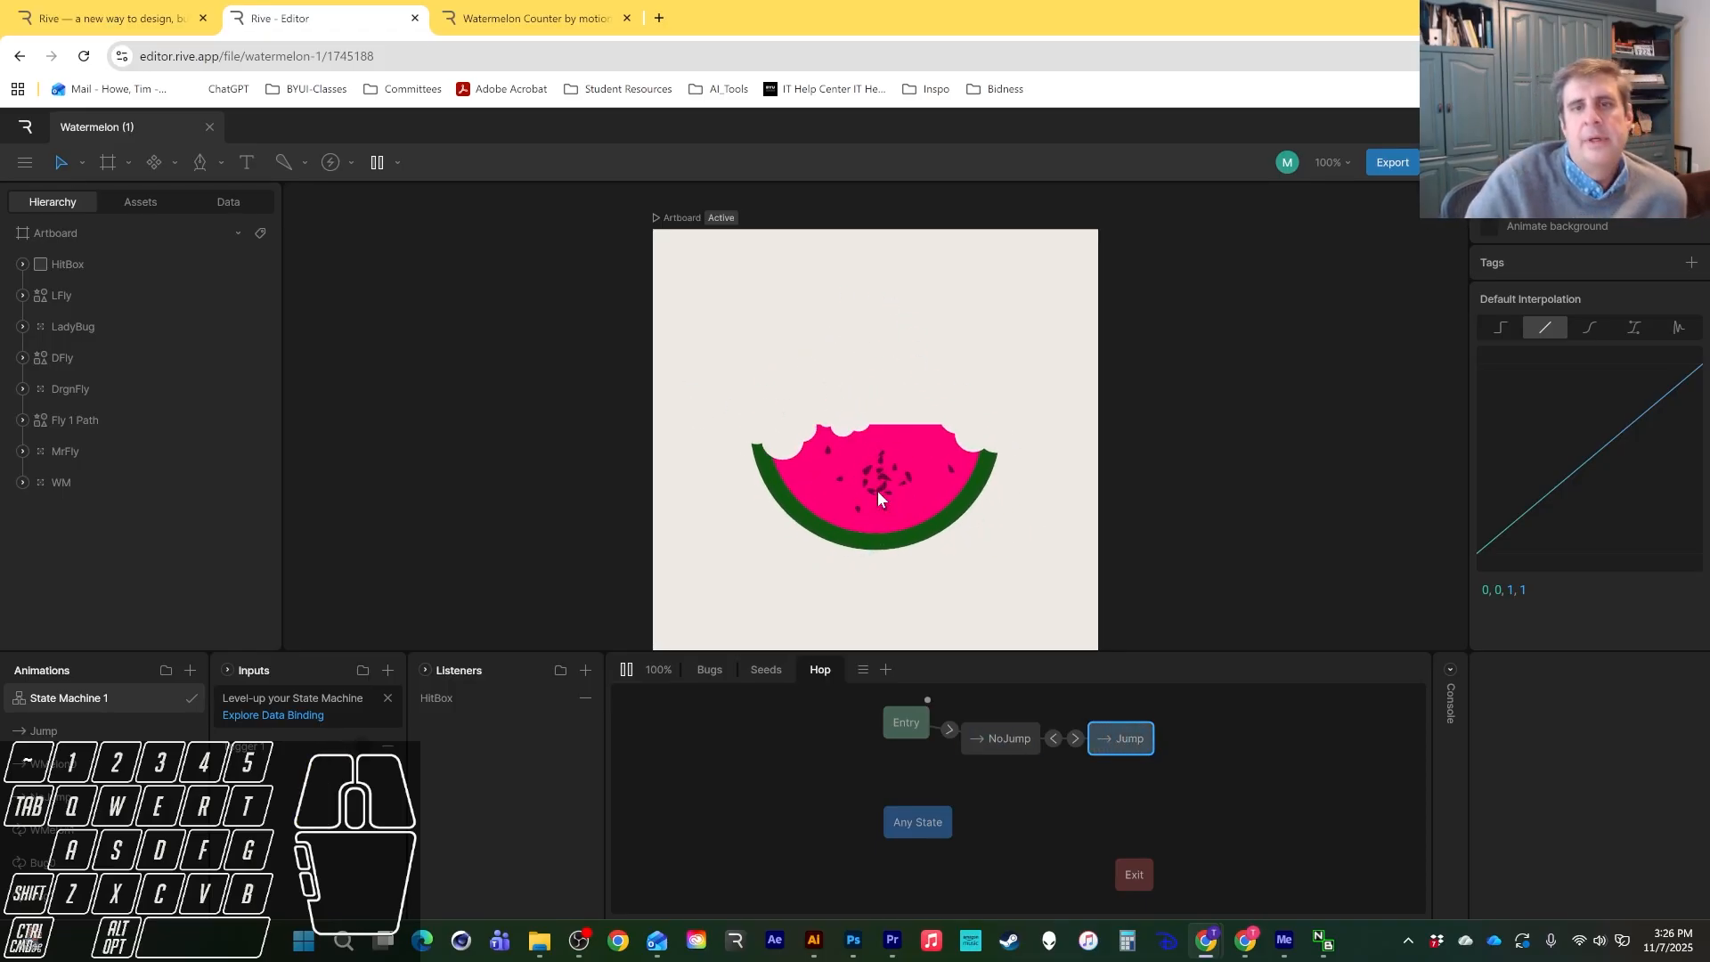